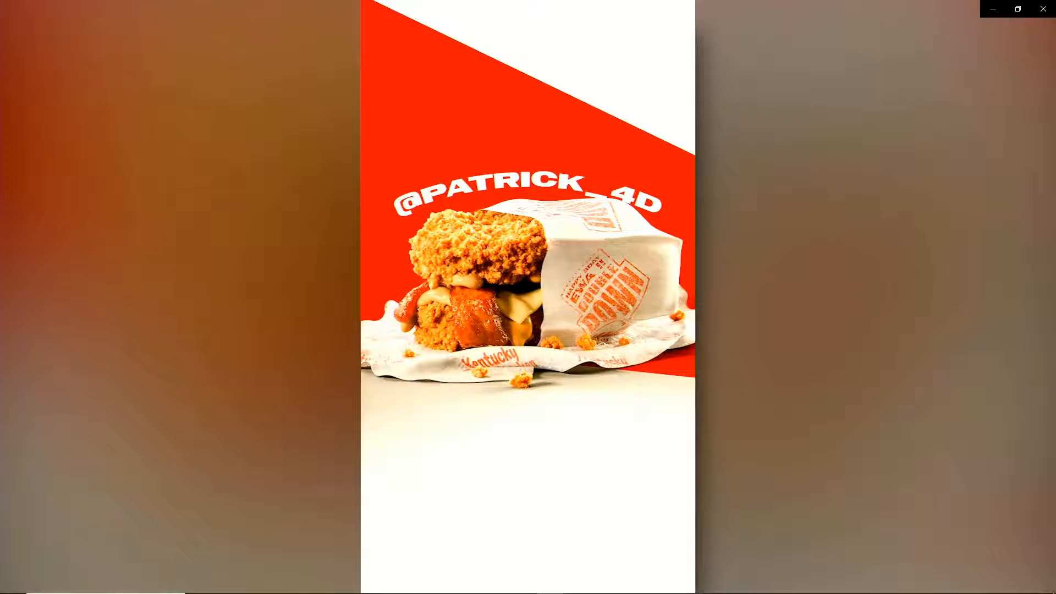
Close the video playback and start the Octane live render of the ChickenBiscuit_NAB_01 scene in Cinema 4D
{"action": "mouse_move", "coordinate": [711, 358]}
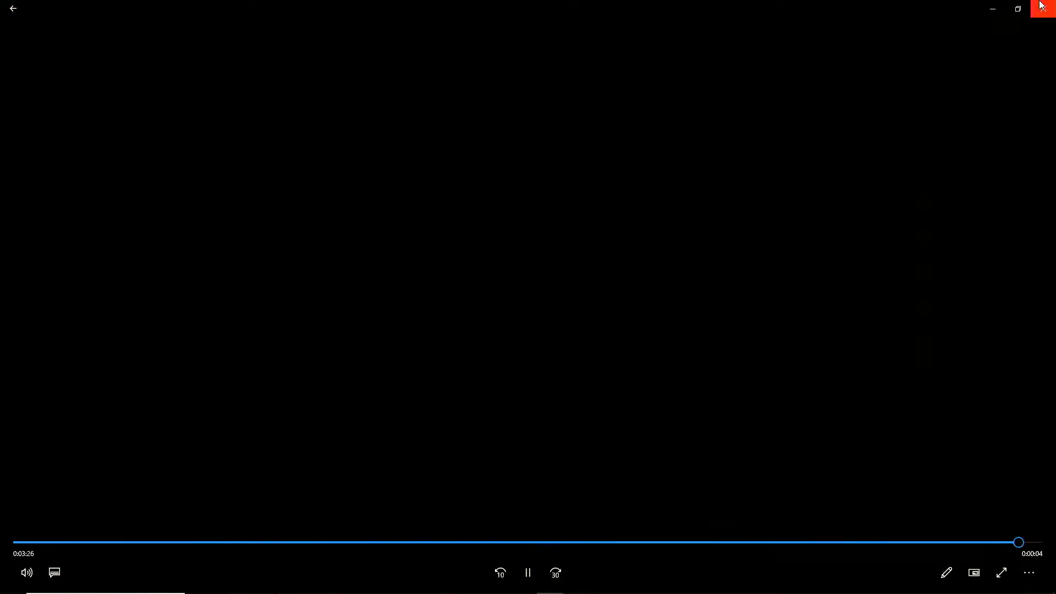
{"action": "left_click", "coordinate": [1042, 8]}
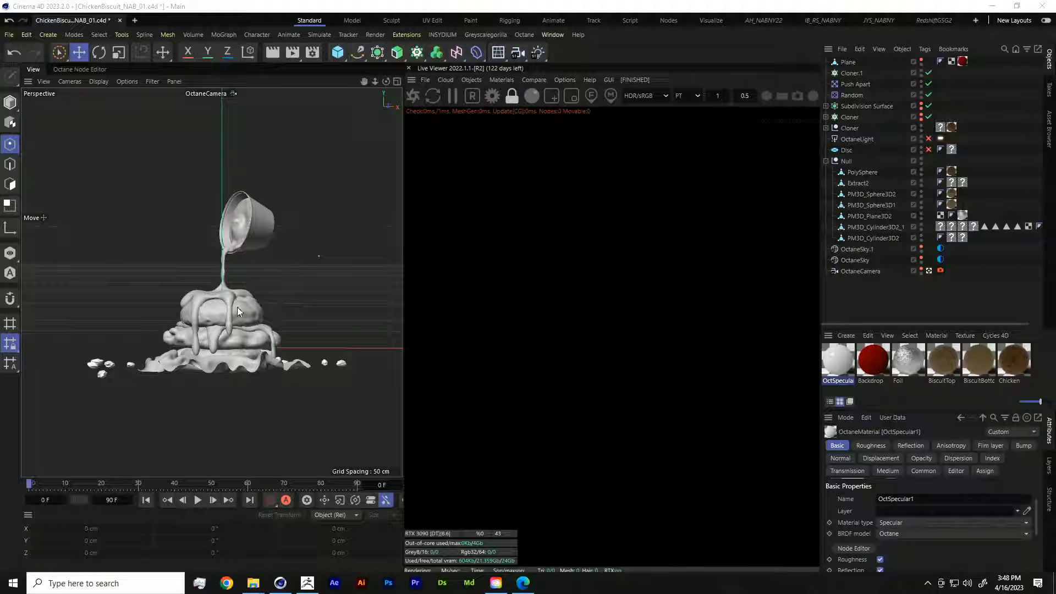
{"action": "left_click", "coordinate": [414, 94]}
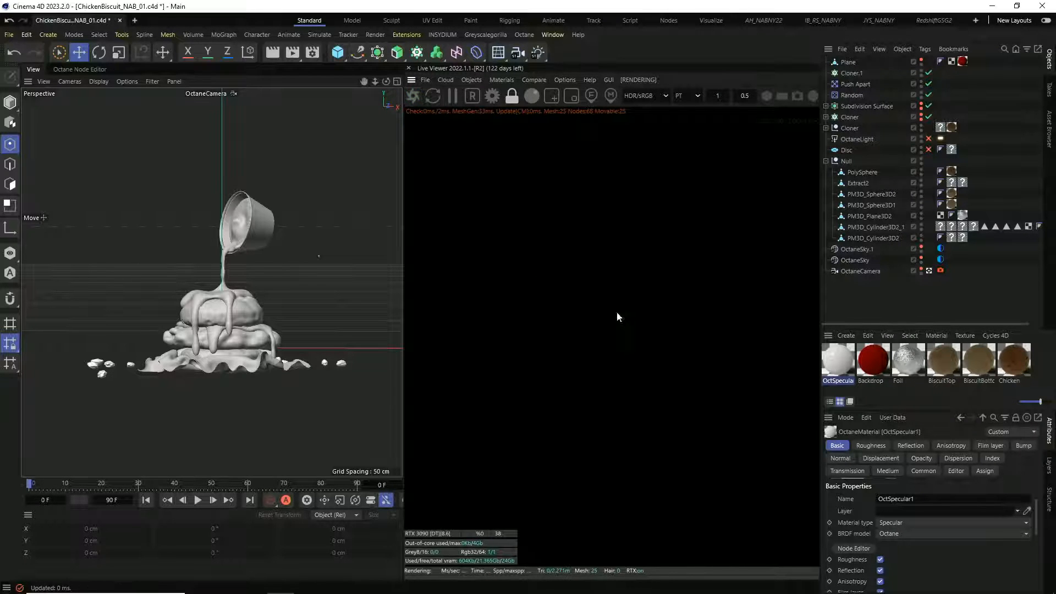
Examine the rendered sauce cup, pouring sauce, biscuits, chicken and foil up close and as a whole
{"action": "scroll", "coordinate": [647, 392], "scroll_direction": "up", "scroll_amount": 5}
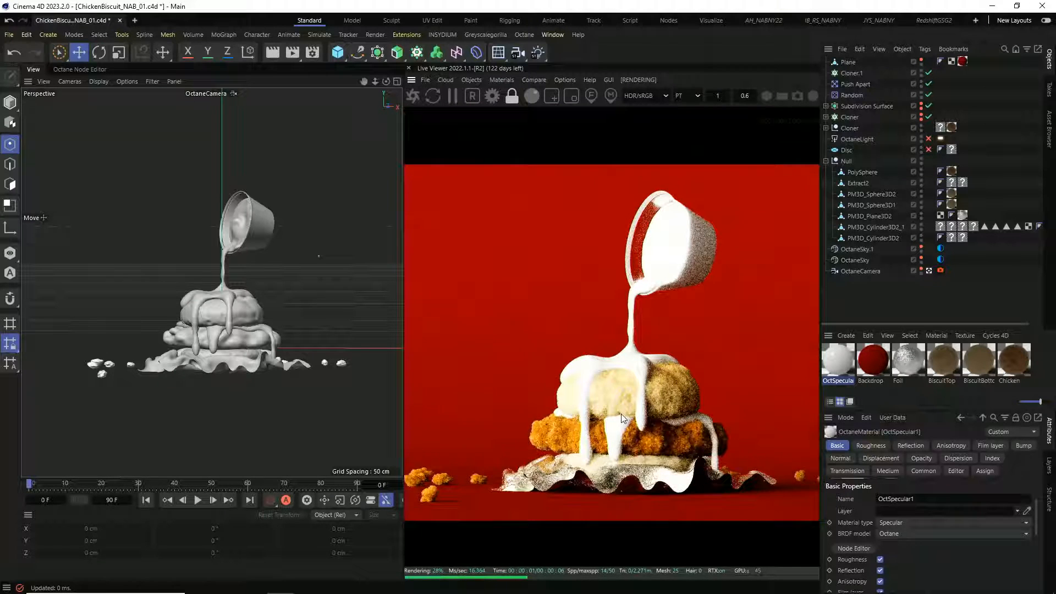
{"action": "left_click_drag", "start_coordinate": [613, 421], "coordinate": [676, 357]}
{"action": "left_click_drag", "start_coordinate": [734, 325], "coordinate": [555, 358]}
{"action": "left_click_drag", "start_coordinate": [670, 342], "coordinate": [619, 425]}
{"action": "left_click_drag", "start_coordinate": [568, 308], "coordinate": [597, 361]}
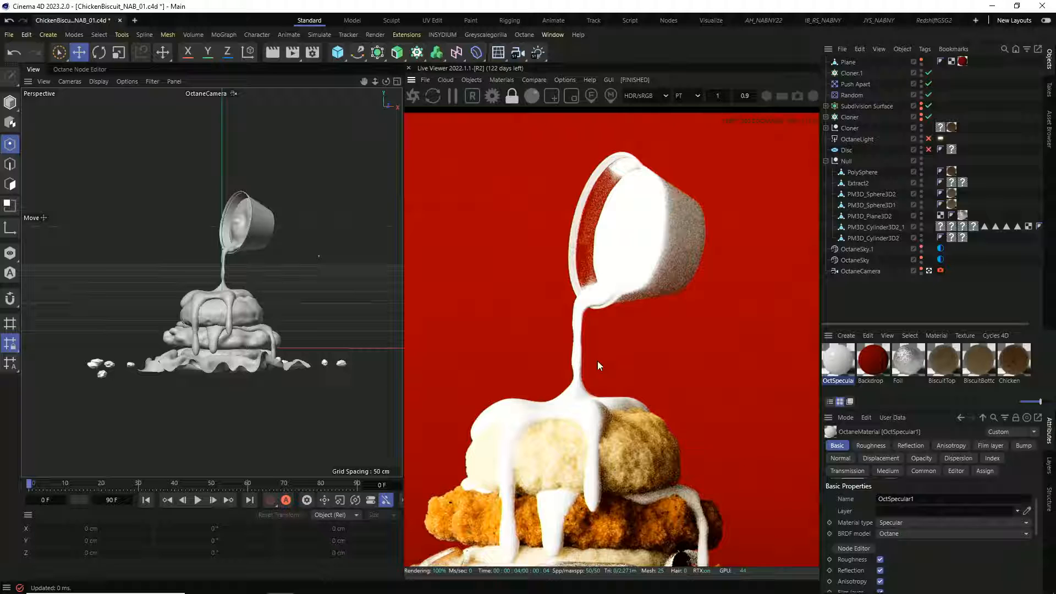
{"action": "left_click_drag", "start_coordinate": [596, 435], "coordinate": [618, 371]}
{"action": "scroll", "coordinate": [612, 374], "scroll_direction": "down", "scroll_amount": 1}
{"action": "left_click_drag", "start_coordinate": [597, 411], "coordinate": [632, 436]}
{"action": "scroll", "coordinate": [633, 440], "scroll_direction": "down", "scroll_amount": 2}
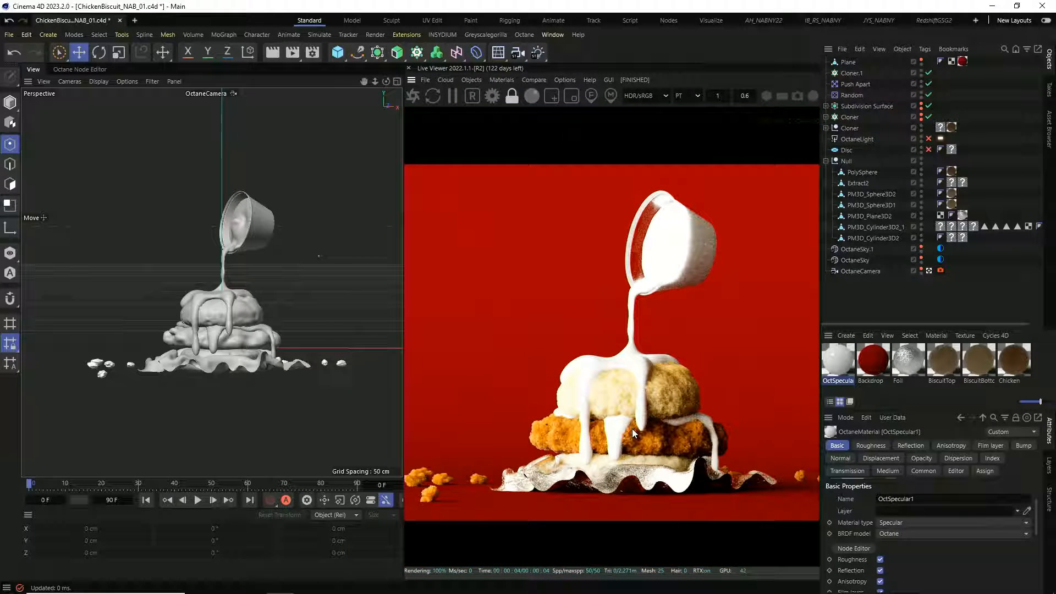
{"action": "scroll", "coordinate": [652, 408], "scroll_direction": "up", "scroll_amount": 1}
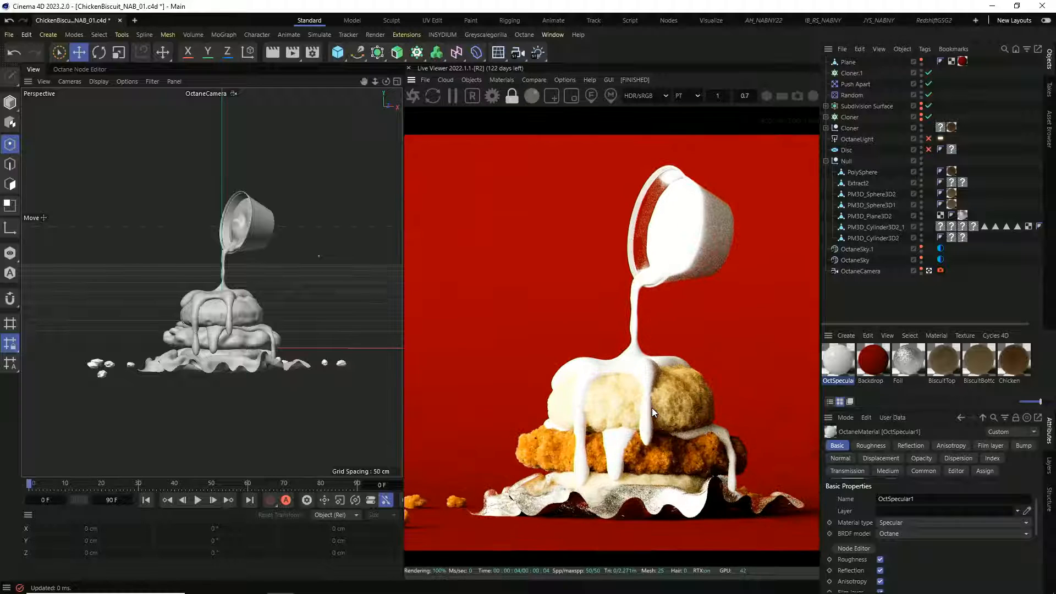
{"action": "left_click_drag", "start_coordinate": [562, 416], "coordinate": [616, 397]}
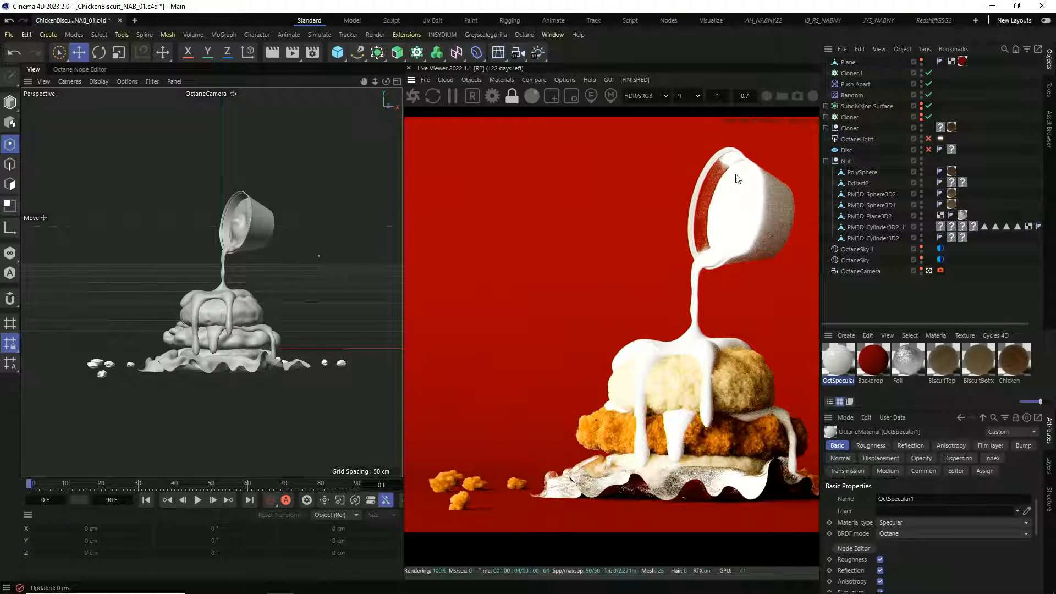
Minimize the Cinema 4D and file browser windows and switch to ZBrush
{"action": "left_click", "coordinate": [1001, 9]}
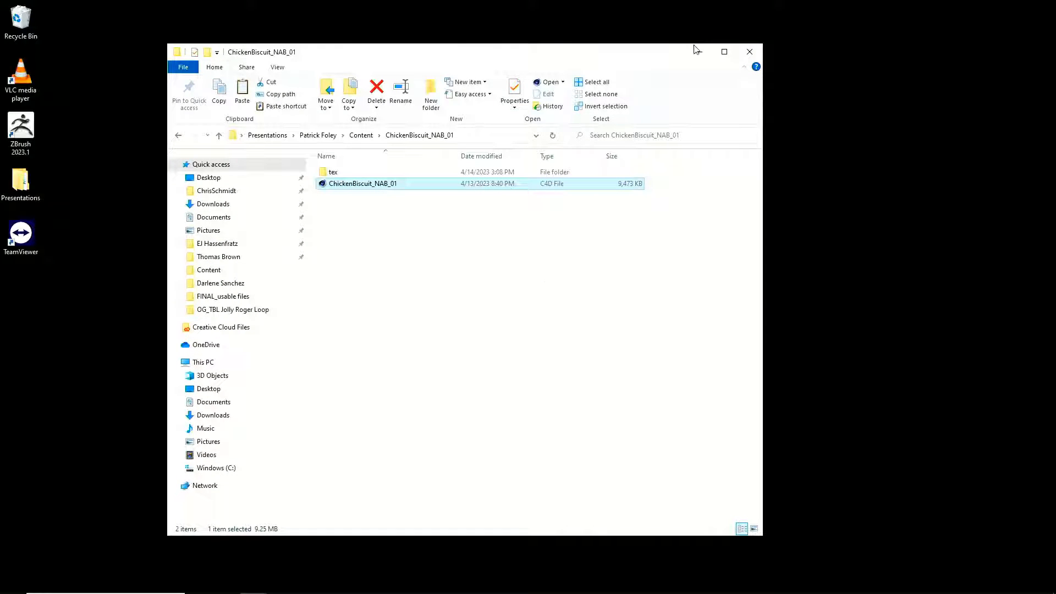
{"action": "left_click", "coordinate": [710, 54]}
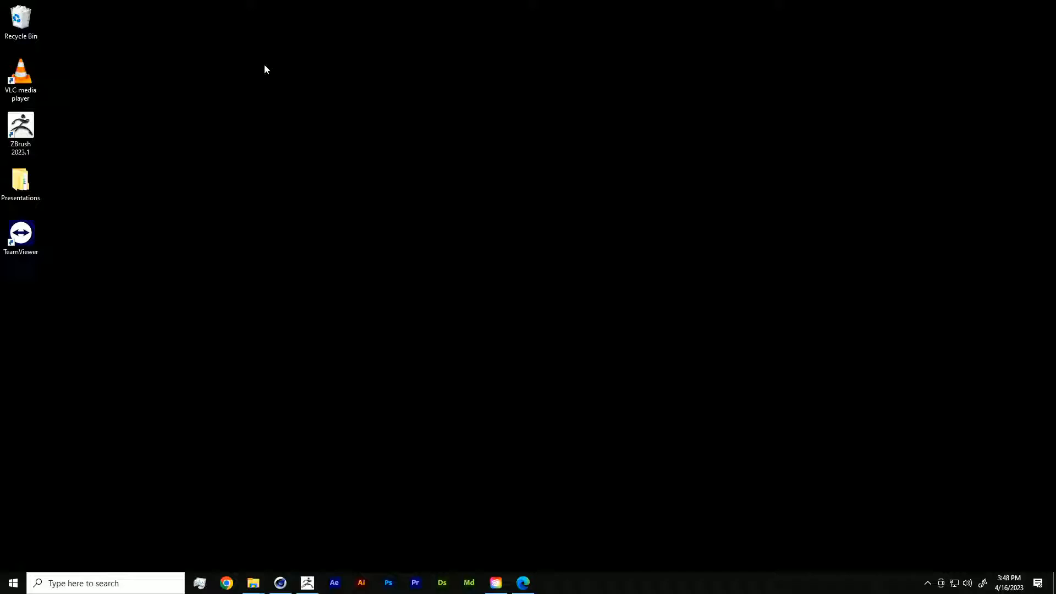
{"action": "left_click", "coordinate": [307, 583]}
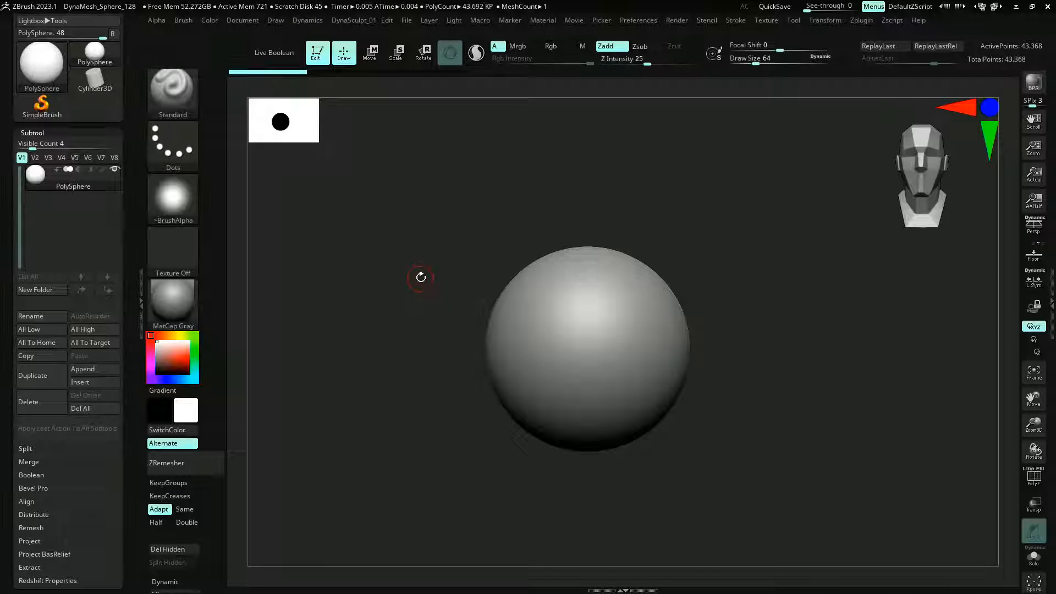
Enable perspective distortion, check the sphere's polyframe and enlarge the draw size to about 239
{"action": "left_click", "coordinate": [1032, 233]}
{"action": "key", "text": "shift+f"}
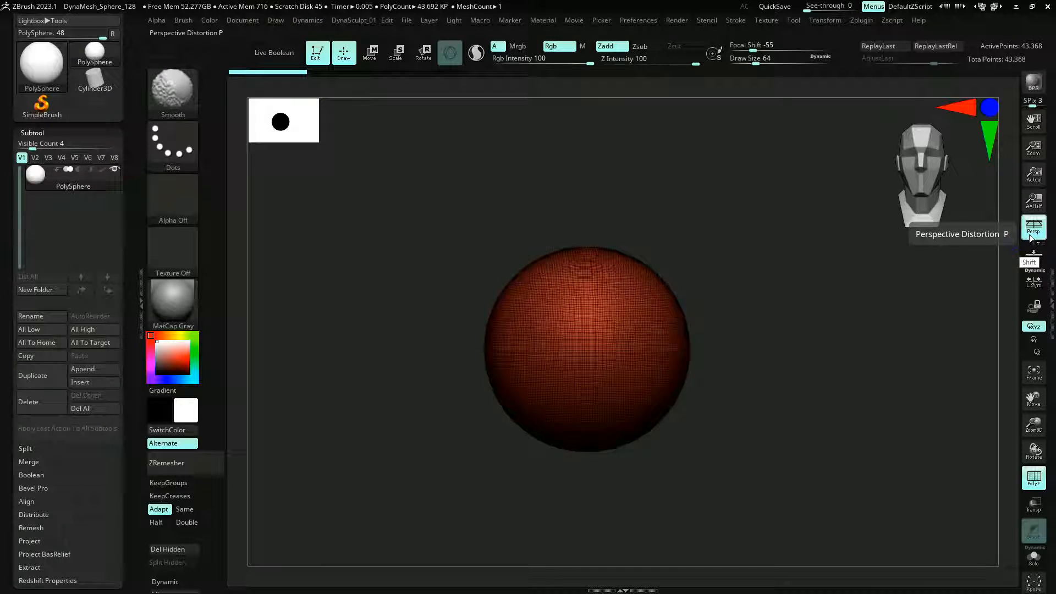
{"action": "key", "text": "shift+f"}
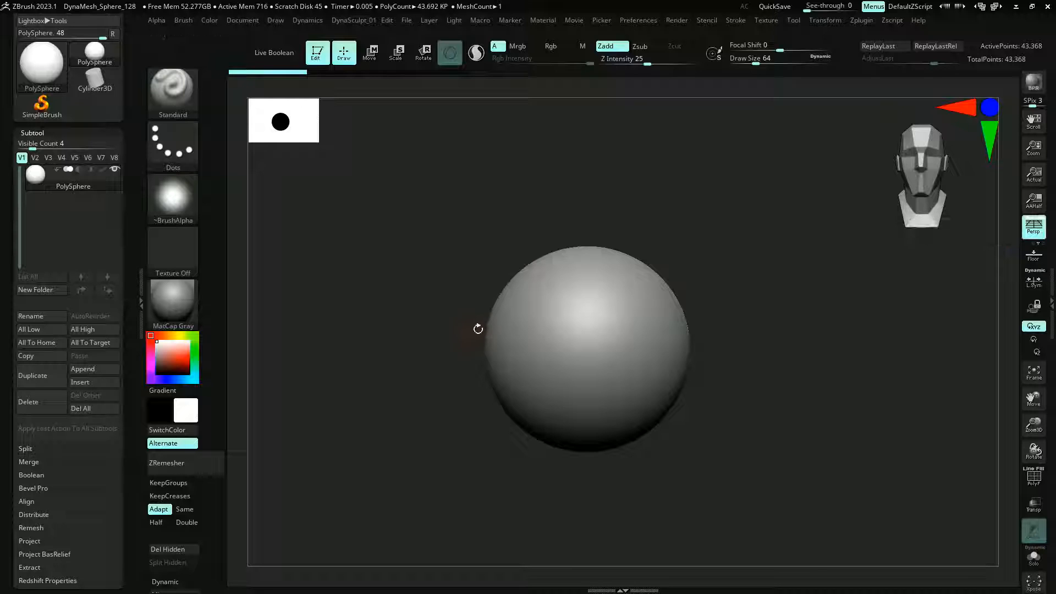
{"action": "key", "text": "s"}
{"action": "left_click_drag", "start_coordinate": [498, 342], "coordinate": [504, 342]}
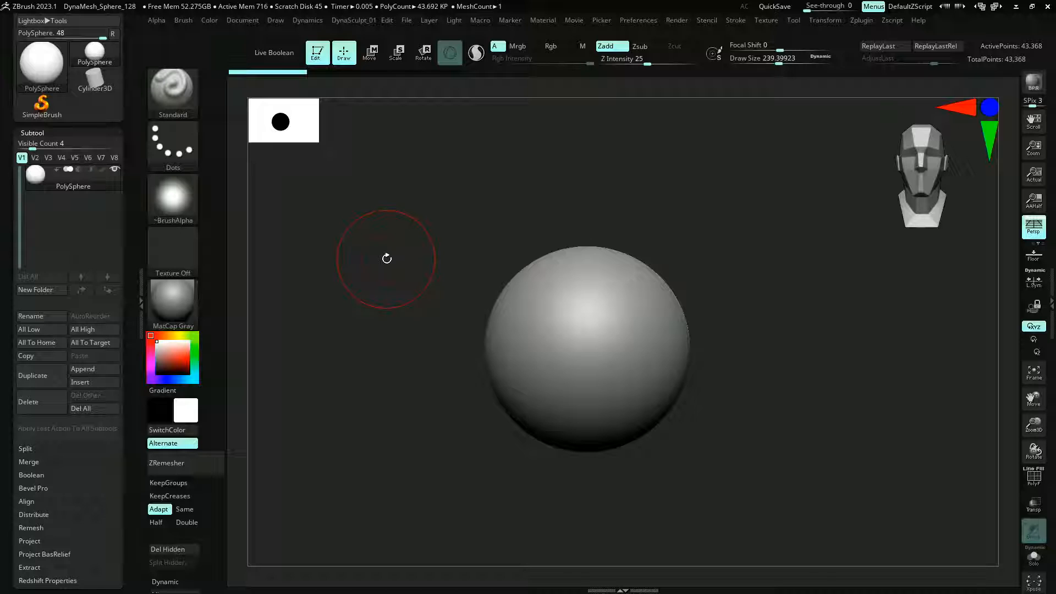
Scale the sphere down uniformly twice, remeshing it with DynaMesh after each reduction to lower its density
{"action": "left_click", "coordinate": [398, 54]}
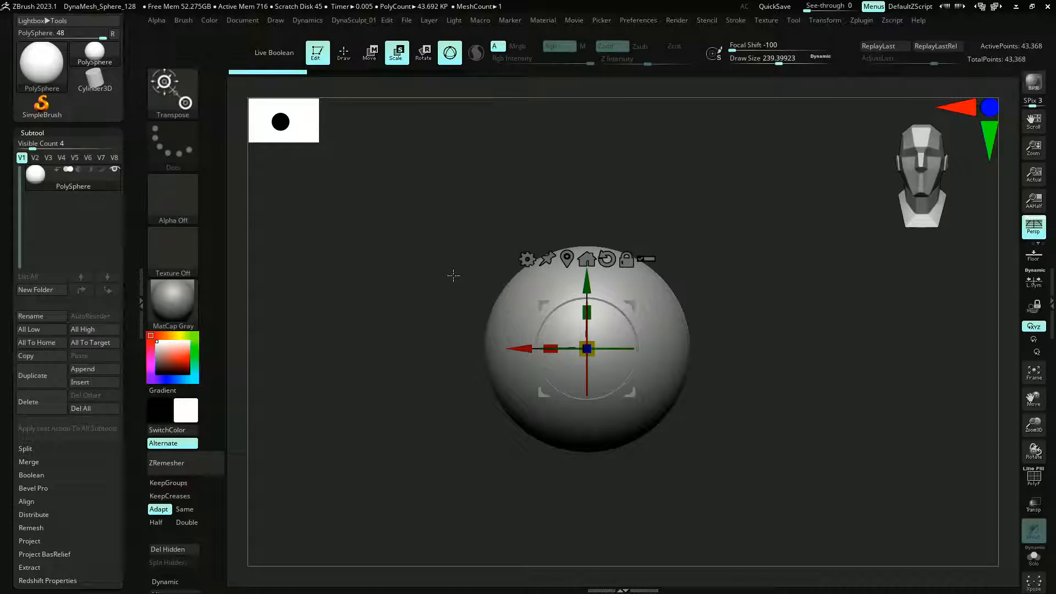
{"action": "left_click_drag", "start_coordinate": [587, 349], "coordinate": [595, 388]}
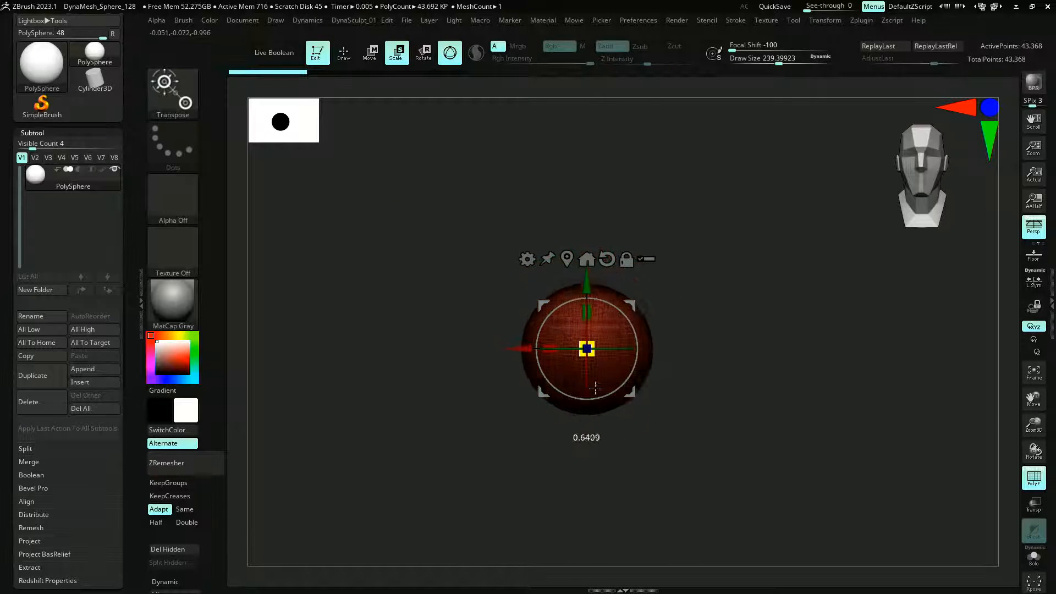
{"action": "left_click_drag", "start_coordinate": [427, 274], "coordinate": [427, 295], "text": "ctrl"}
{"action": "mouse_move", "coordinate": [428, 298]}
{"action": "left_mouse_down", "text": "alt"}
{"action": "mouse_move", "coordinate": [427, 325]}
{"action": "mouse_move", "coordinate": [410, 290]}
{"action": "left_mouse_up", "text": "alt"}
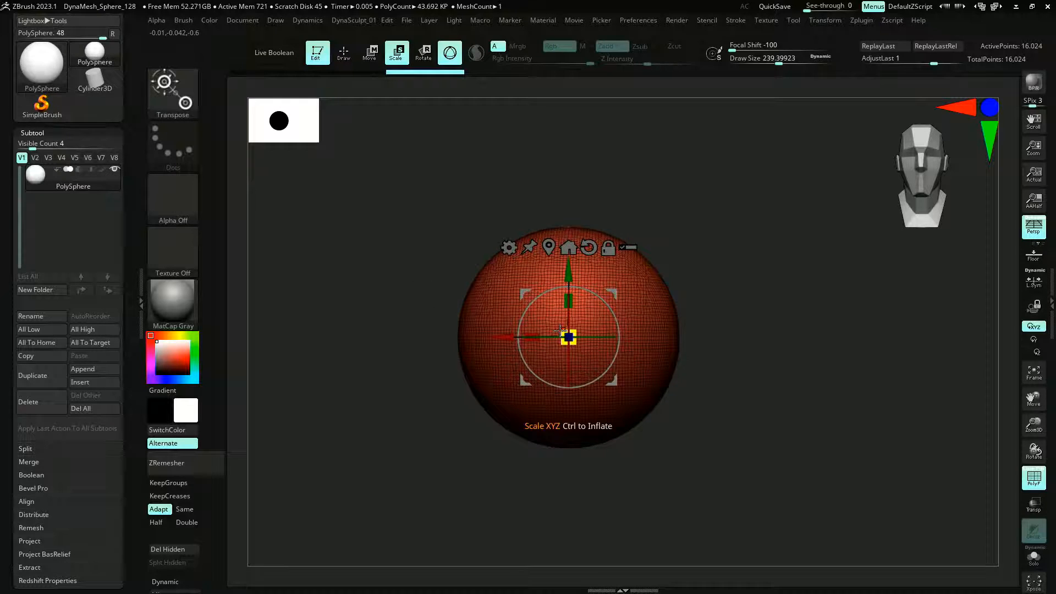
{"action": "left_click_drag", "start_coordinate": [560, 331], "coordinate": [568, 355]}
{"action": "right_click_drag", "start_coordinate": [358, 271], "coordinate": [354, 290], "text": "ctrl"}
{"action": "left_click_drag", "start_coordinate": [354, 290], "coordinate": [358, 284], "text": "ctrl"}
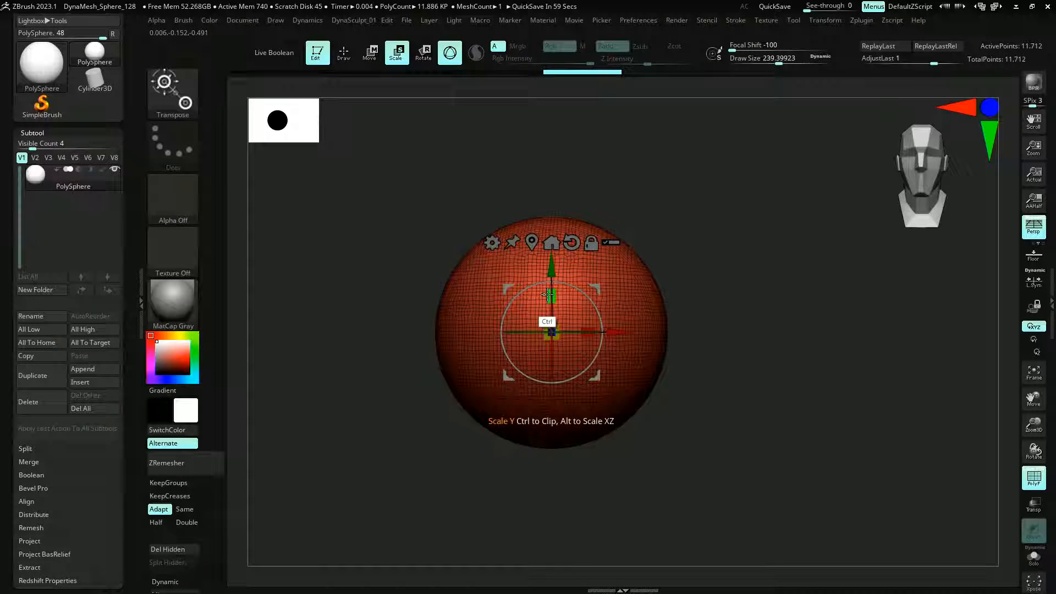
Clip the sphere along Y to flatten its top and bottom into a thin disc, with perspective distortion disabled
{"action": "mouse_move", "coordinate": [551, 295]}
{"action": "left_mouse_down", "text": "ctrl"}
{"action": "mouse_move", "coordinate": [539, 411]}
{"action": "mouse_move", "coordinate": [545, 291]}
{"action": "left_mouse_up", "text": "ctrl"}
{"action": "key", "text": "ctrl+z"}
{"action": "key", "text": "ctrl+z"}
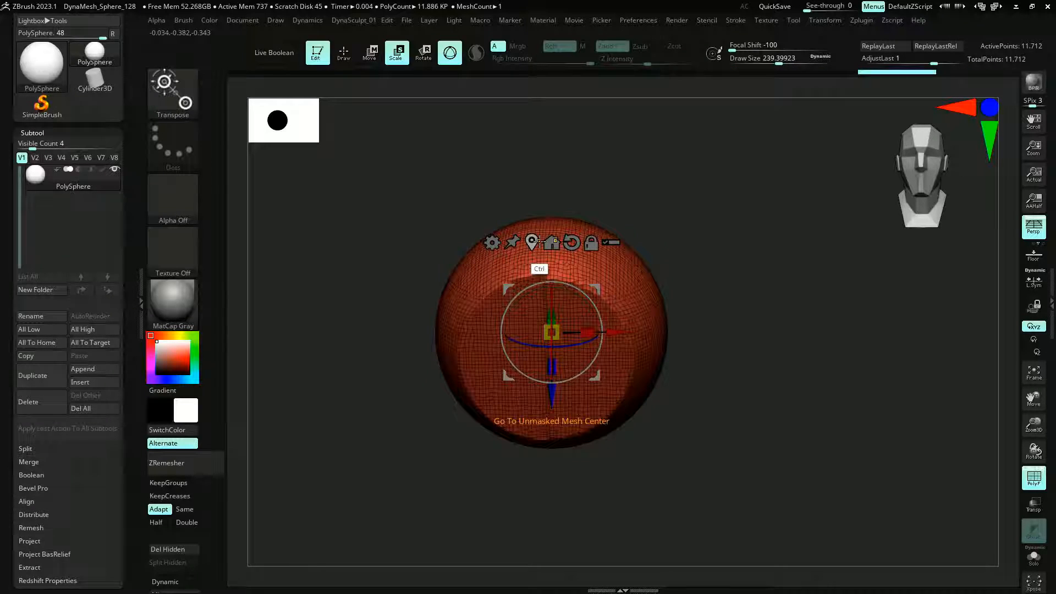
{"action": "left_click_drag", "start_coordinate": [453, 179], "coordinate": [459, 294]}
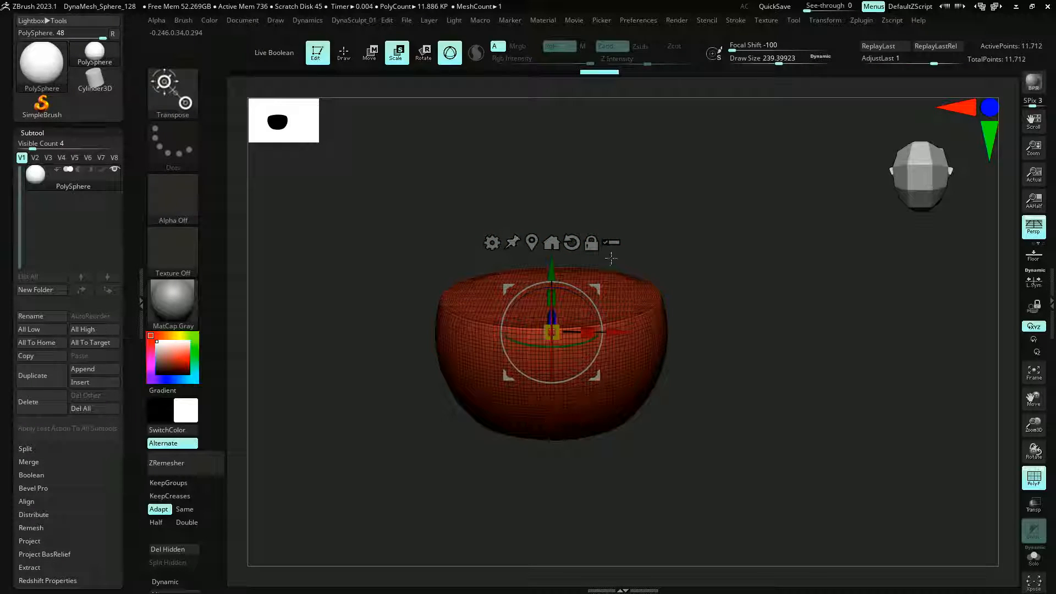
{"action": "left_click_drag", "start_coordinate": [611, 258], "coordinate": [435, 179]}
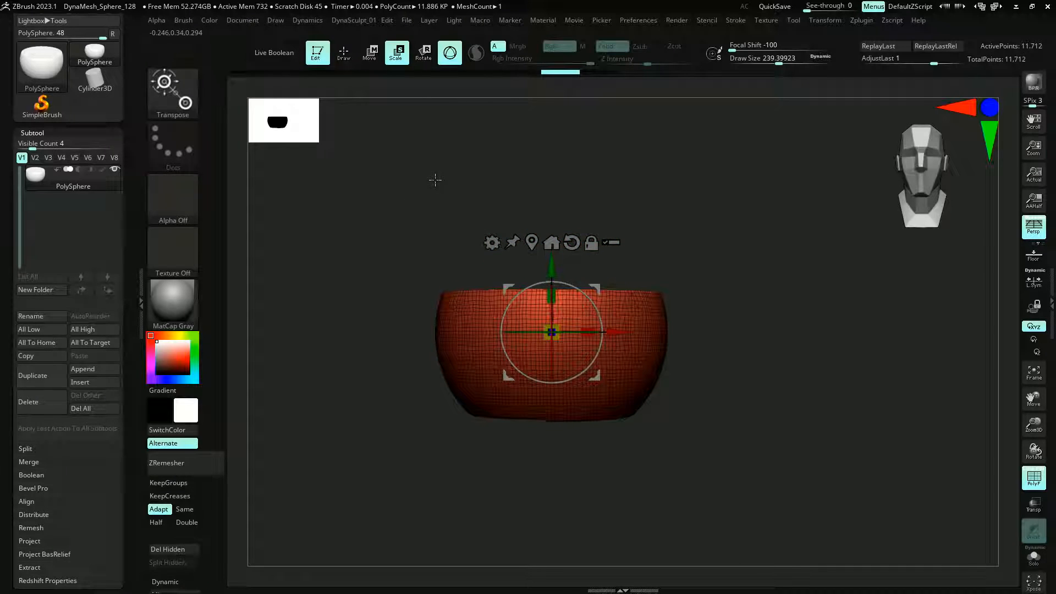
{"action": "left_click", "coordinate": [1035, 226]}
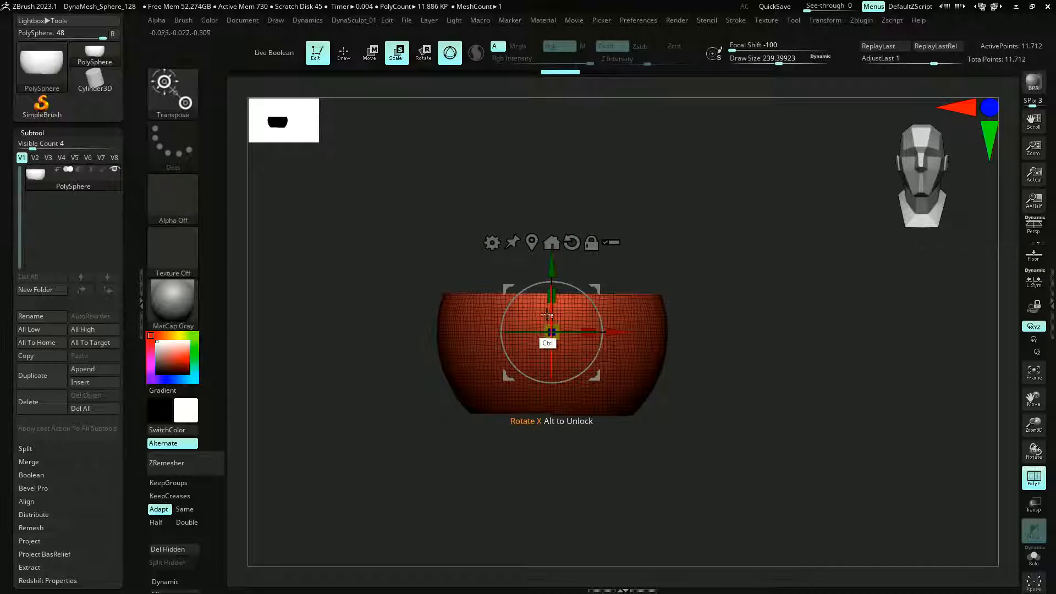
{"action": "mouse_move", "coordinate": [549, 296]}
{"action": "left_mouse_down", "text": "ctrl"}
{"action": "mouse_move", "coordinate": [525, 224]}
{"action": "mouse_move", "coordinate": [551, 294]}
{"action": "left_mouse_up", "text": "ctrl"}
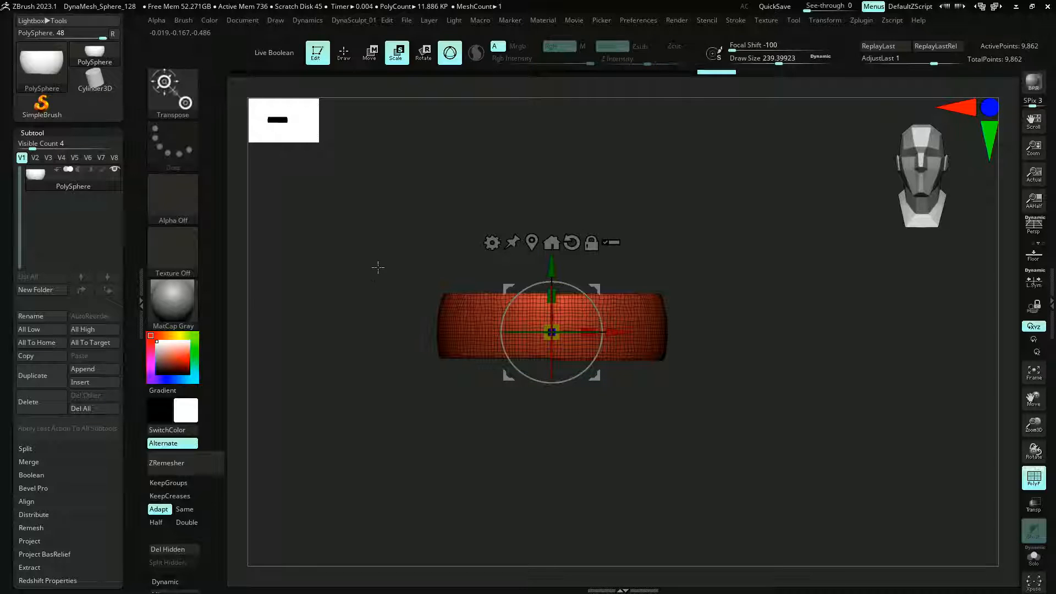
Remesh the clipped disc with DynaMesh, hide the polyframe and mask only the disc's thin upper band
{"action": "left_click_drag", "start_coordinate": [381, 259], "coordinate": [384, 228]}
{"action": "key", "text": "shift+f"}
{"action": "key", "text": "shift+f"}
{"action": "key", "text": "shift+f"}
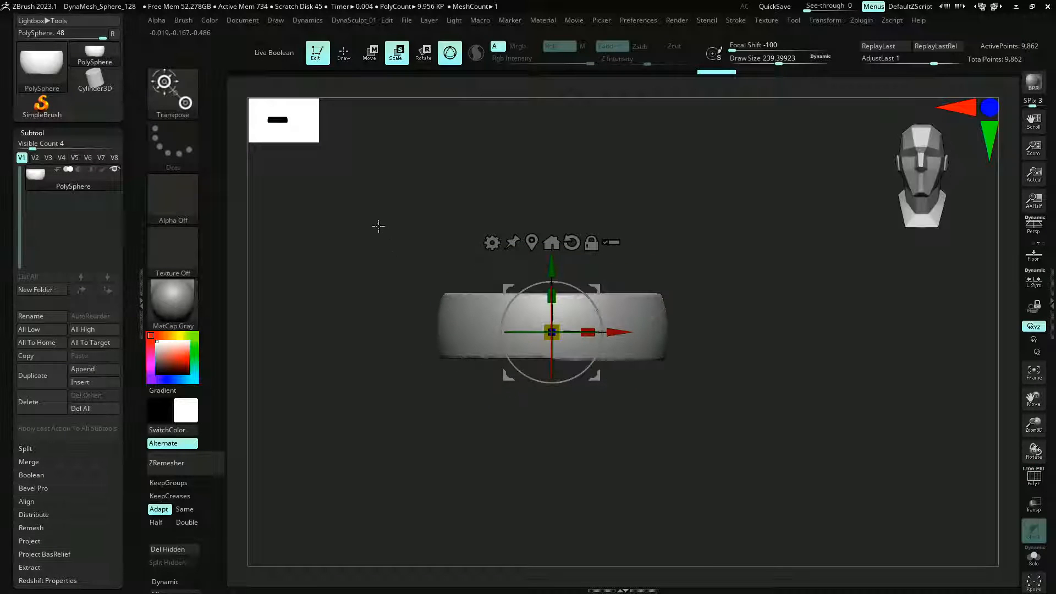
{"action": "left_click_drag", "start_coordinate": [374, 314], "coordinate": [777, 472], "text": "ctrl"}
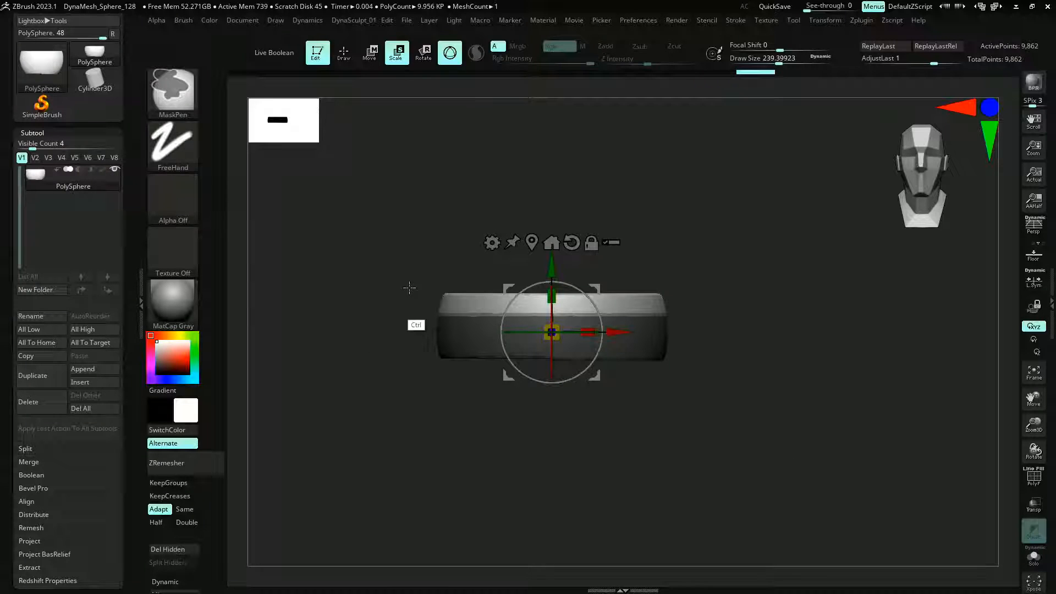
{"action": "left_click", "coordinate": [356, 244], "text": "ctrl"}
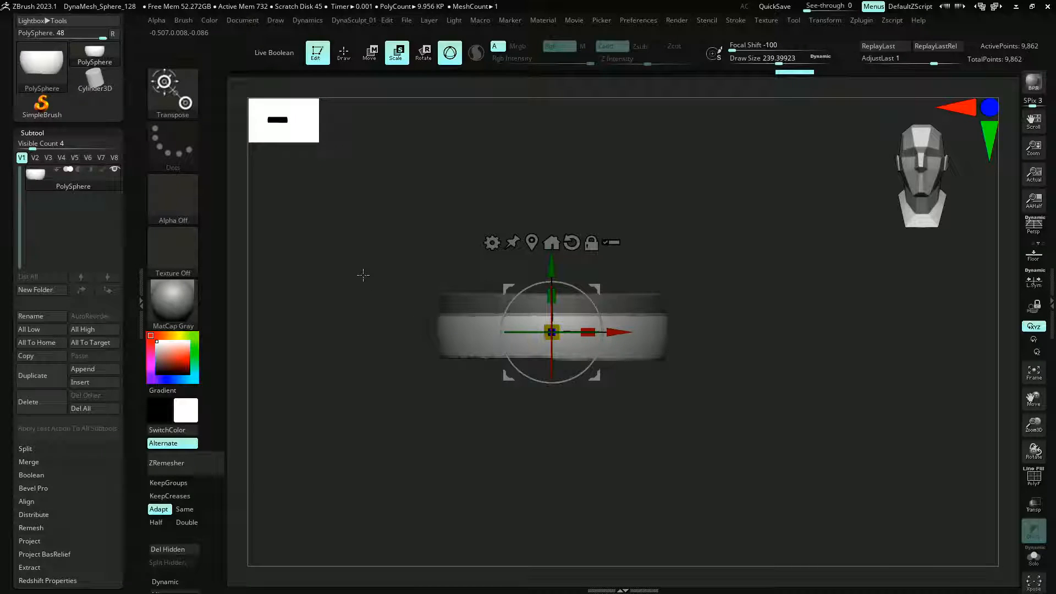
Apply the Contrast deformation to the disc's unmasked lower part, then clear the mask and remesh
{"action": "scroll", "coordinate": [3, 275], "scroll_direction": "down", "scroll_amount": 5}
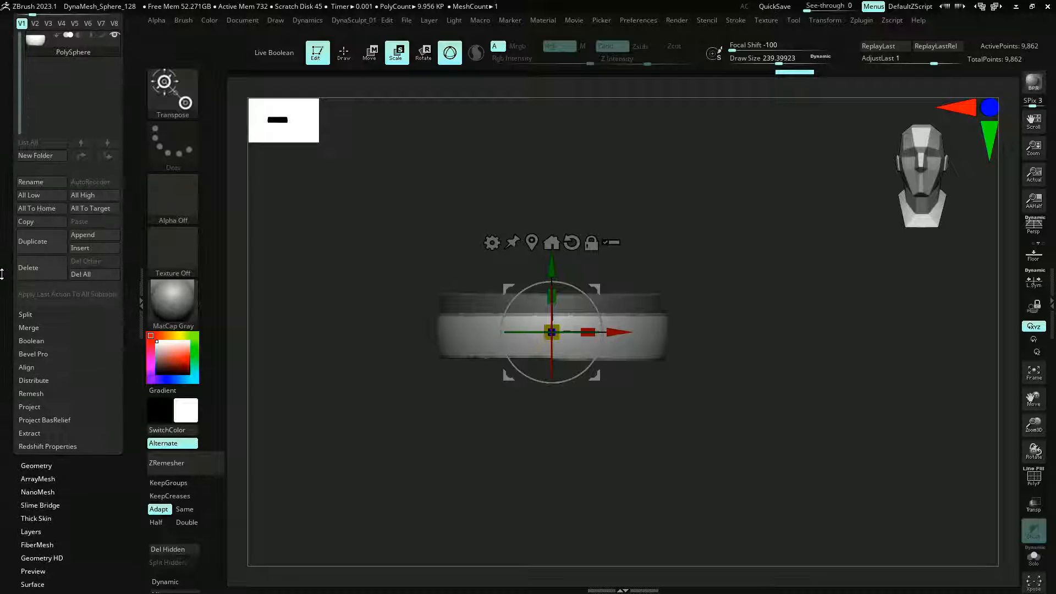
{"action": "left_click_drag", "start_coordinate": [2, 287], "coordinate": [2, 322]}
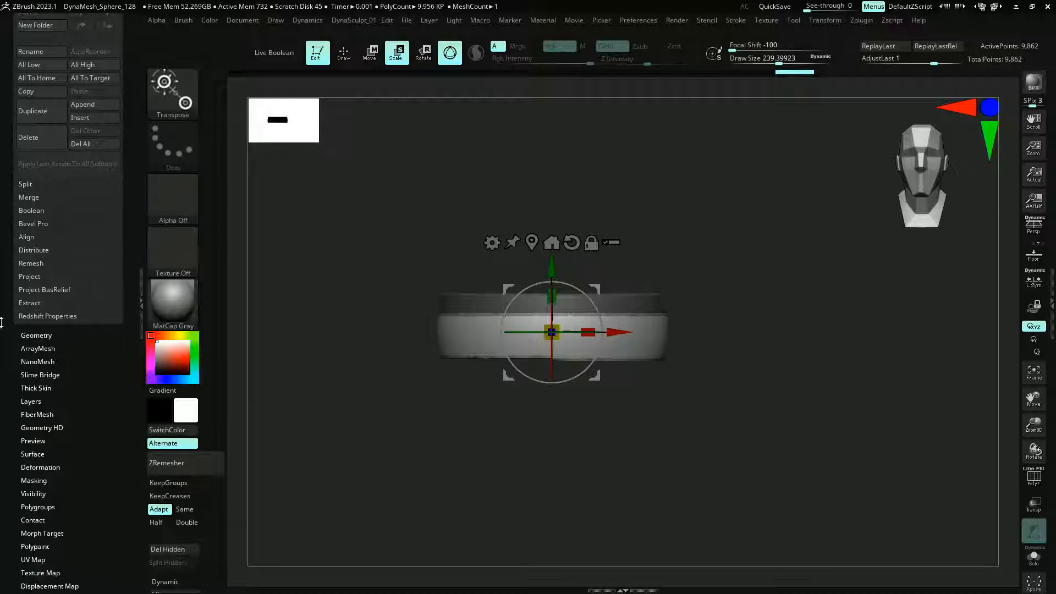
{"action": "left_click", "coordinate": [36, 467]}
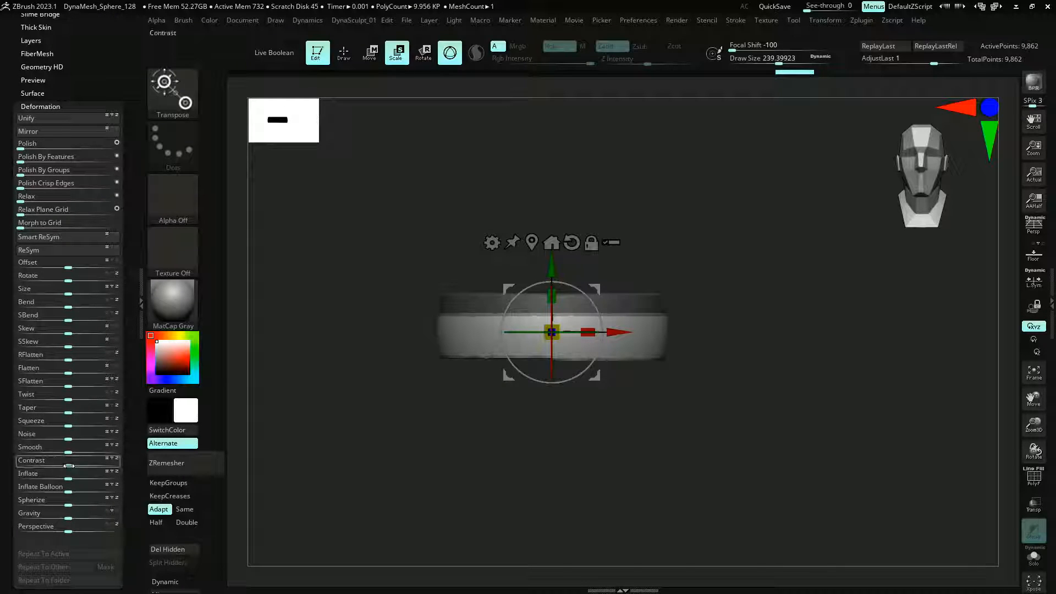
{"action": "left_click_drag", "start_coordinate": [69, 466], "coordinate": [31, 461]}
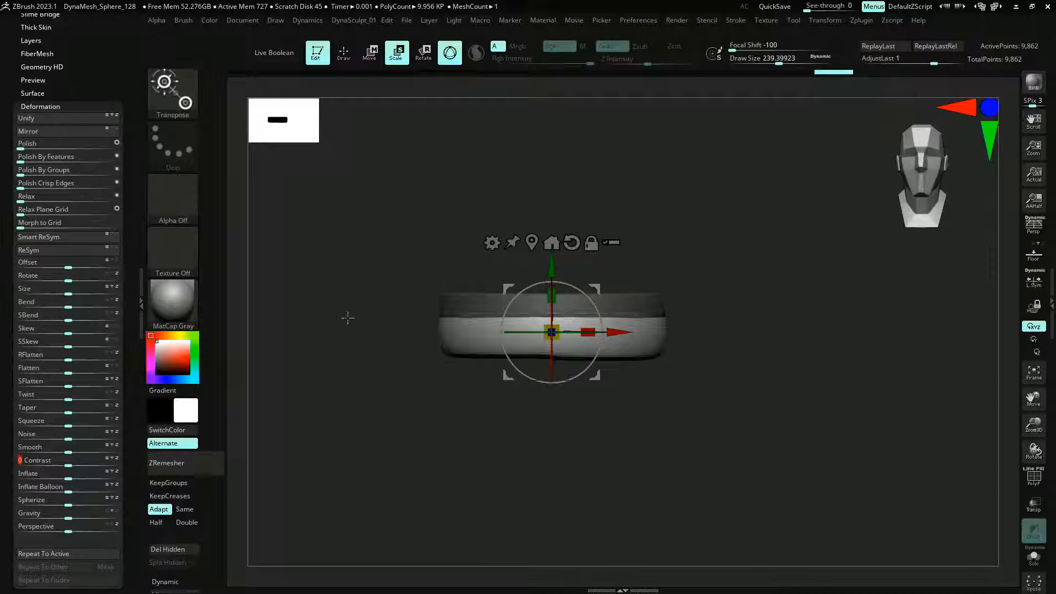
{"action": "key", "text": "ctrl"}
Return to drawing mode and mask the whole disc except the middle band along its side groove
{"action": "key", "text": "q"}
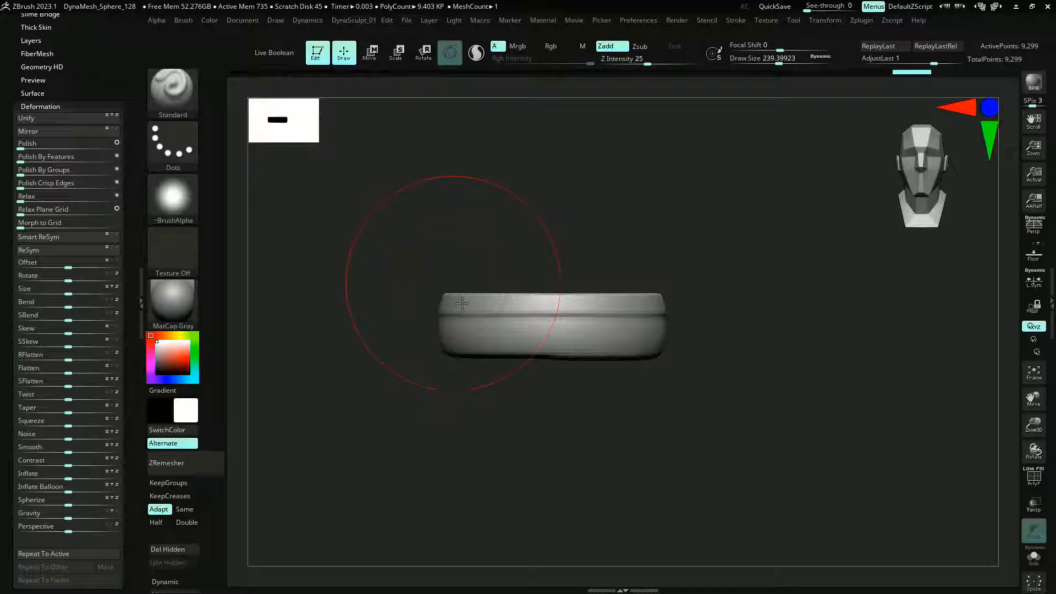
{"action": "mouse_move", "coordinate": [417, 301]}
{"action": "left_mouse_down", "text": "ctrl"}
{"action": "mouse_move", "coordinate": [482, 320]}
{"action": "mouse_move", "coordinate": [656, 317]}
{"action": "mouse_move", "coordinate": [679, 330]}
{"action": "left_mouse_up", "text": "ctrl"}
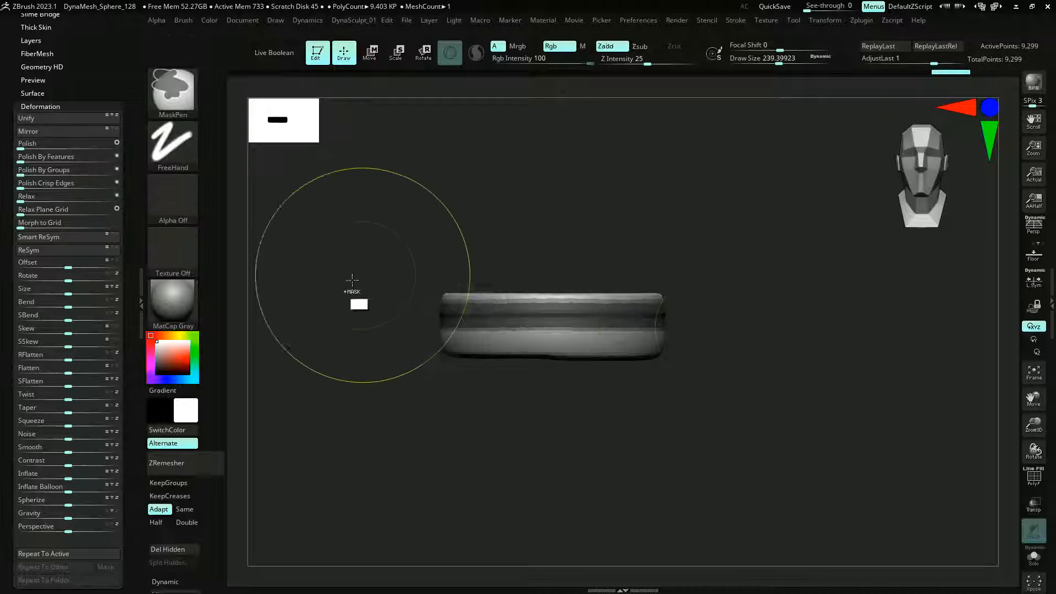
{"action": "left_click", "coordinate": [359, 276], "text": "ctrl"}
Smooth the unmasked groove band around the front and back of the disc, then clear the mask and remesh
{"action": "left_click_drag", "start_coordinate": [534, 314], "coordinate": [470, 319], "text": "shift"}
{"action": "left_click_drag", "start_coordinate": [358, 264], "coordinate": [425, 280], "text": "shift"}
{"action": "mouse_move", "coordinate": [400, 319]}
{"action": "left_mouse_down", "text": "shift"}
{"action": "mouse_move", "coordinate": [302, 316]}
{"action": "mouse_move", "coordinate": [310, 299]}
{"action": "left_mouse_up", "text": "shift"}
{"action": "left_click_drag", "start_coordinate": [320, 245], "coordinate": [379, 275], "text": "shift"}
{"action": "left_click_drag", "start_coordinate": [370, 413], "coordinate": [589, 433], "text": "alt"}
{"action": "left_click_drag", "start_coordinate": [497, 352], "coordinate": [438, 339], "text": "shift"}
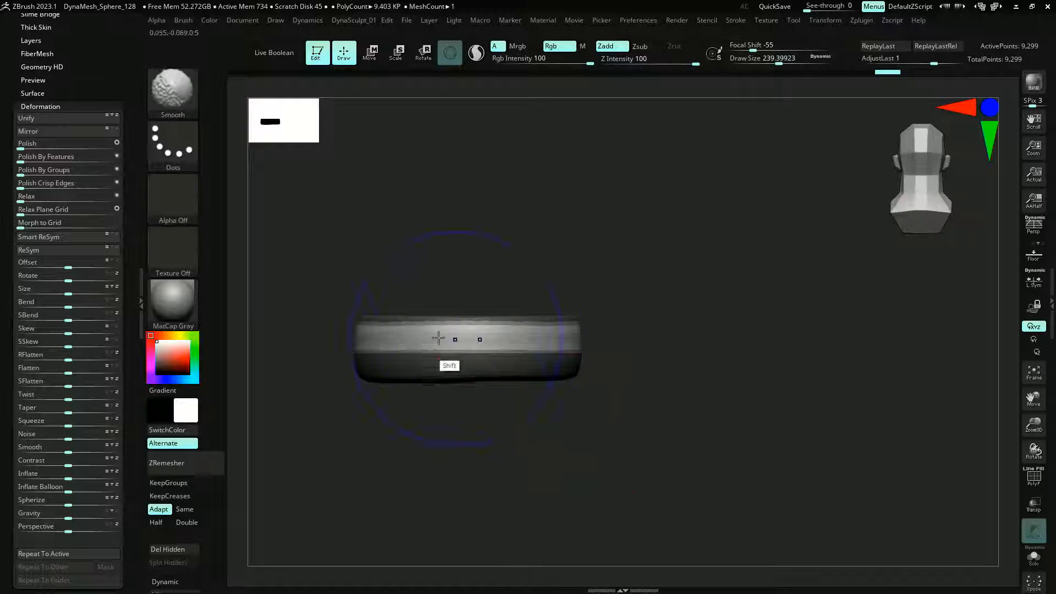
{"action": "left_click_drag", "start_coordinate": [305, 269], "coordinate": [320, 288], "text": "ctrl"}
{"action": "right_click_drag", "start_coordinate": [320, 287], "coordinate": [292, 307]}
{"action": "key", "text": "alt"}
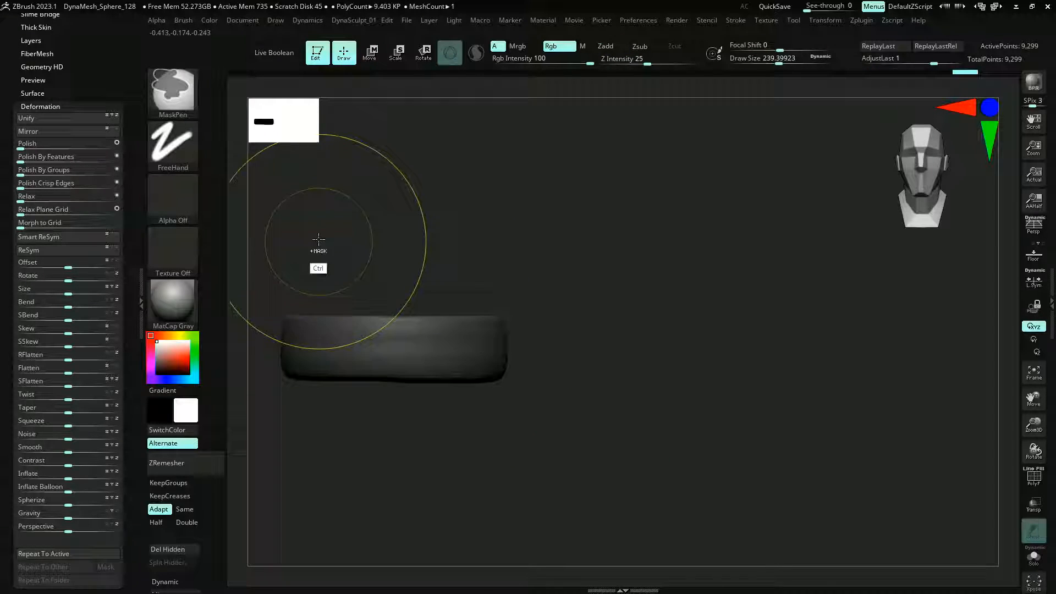
{"action": "right_click_drag", "start_coordinate": [314, 238], "coordinate": [415, 210], "text": "alt"}
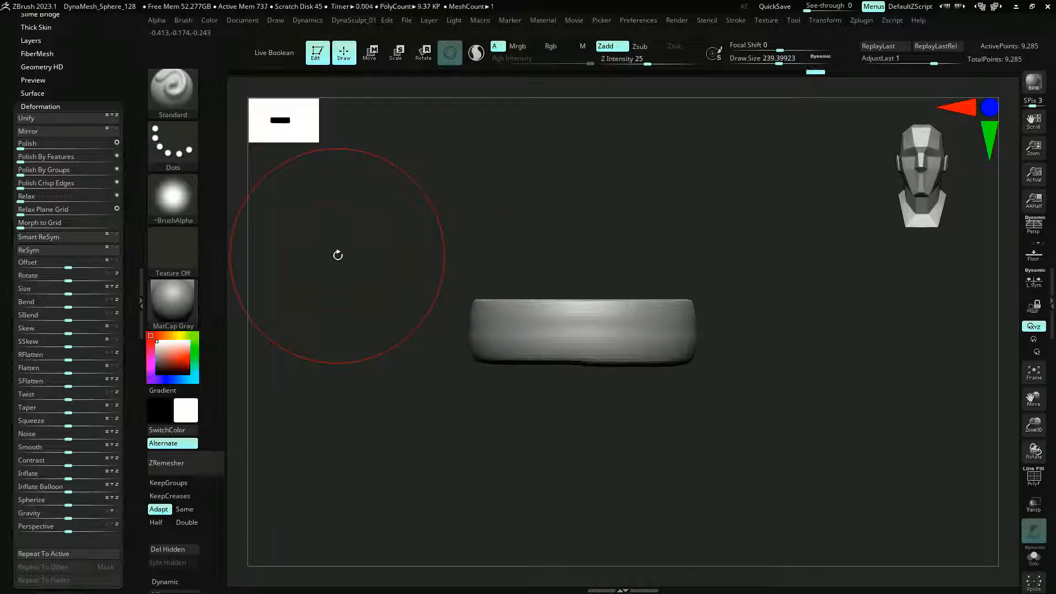
Remesh the disc with ZRemesher at half the polygon count and display its polyframe
{"action": "scroll", "coordinate": [17, 103], "scroll_direction": "up", "scroll_amount": 3}
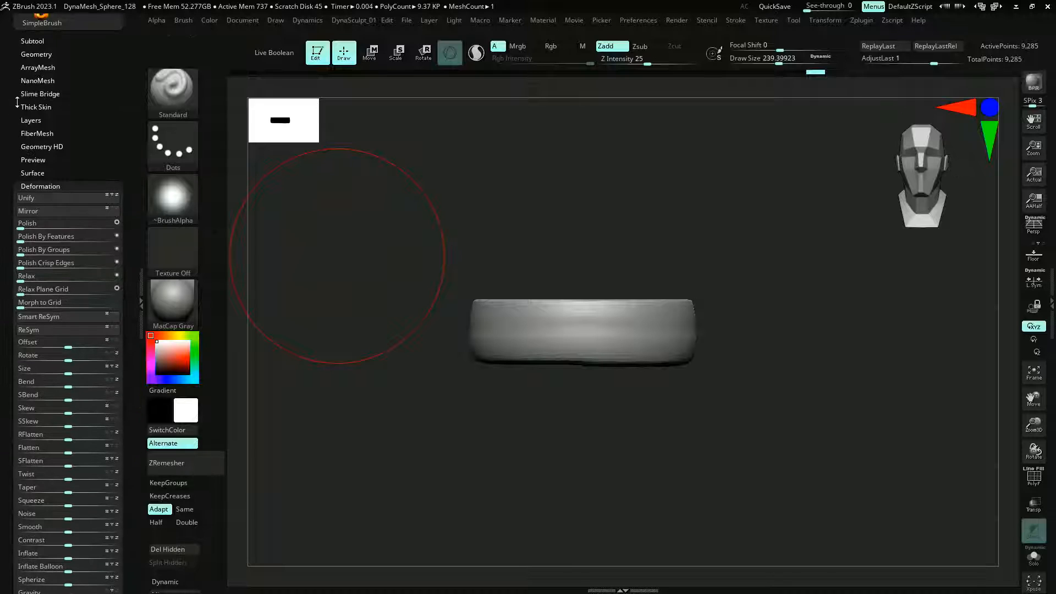
{"action": "left_click", "coordinate": [33, 55]}
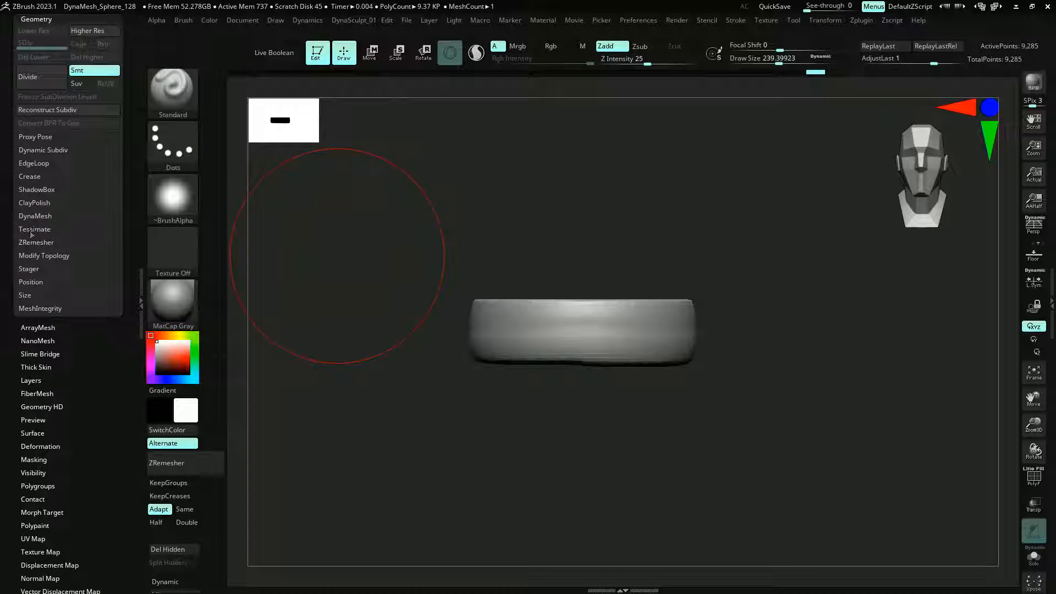
{"action": "left_click", "coordinate": [34, 242]}
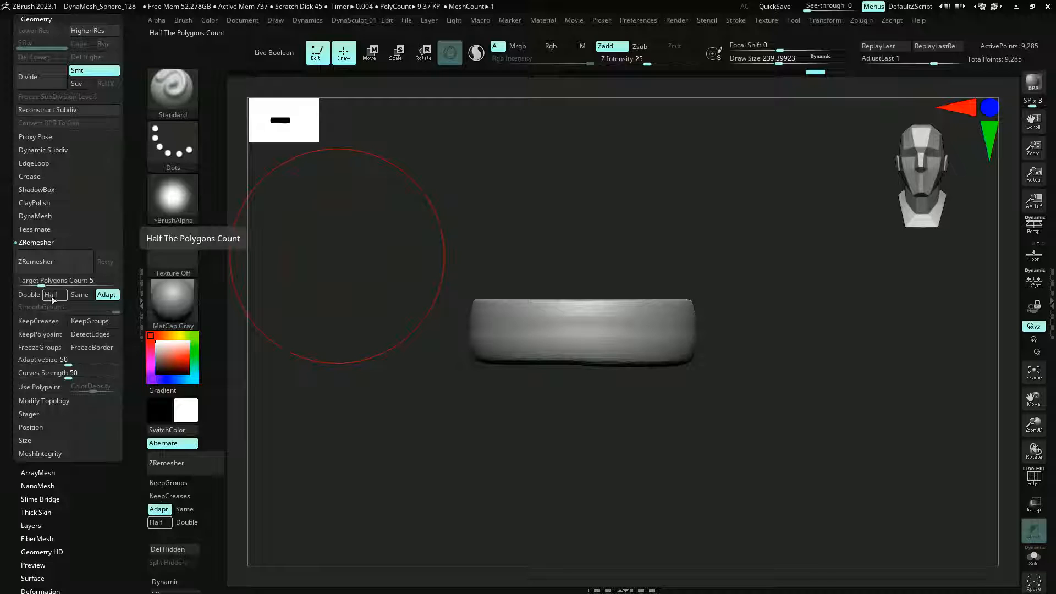
{"action": "left_click", "coordinate": [52, 296]}
{"action": "left_click", "coordinate": [44, 267]}
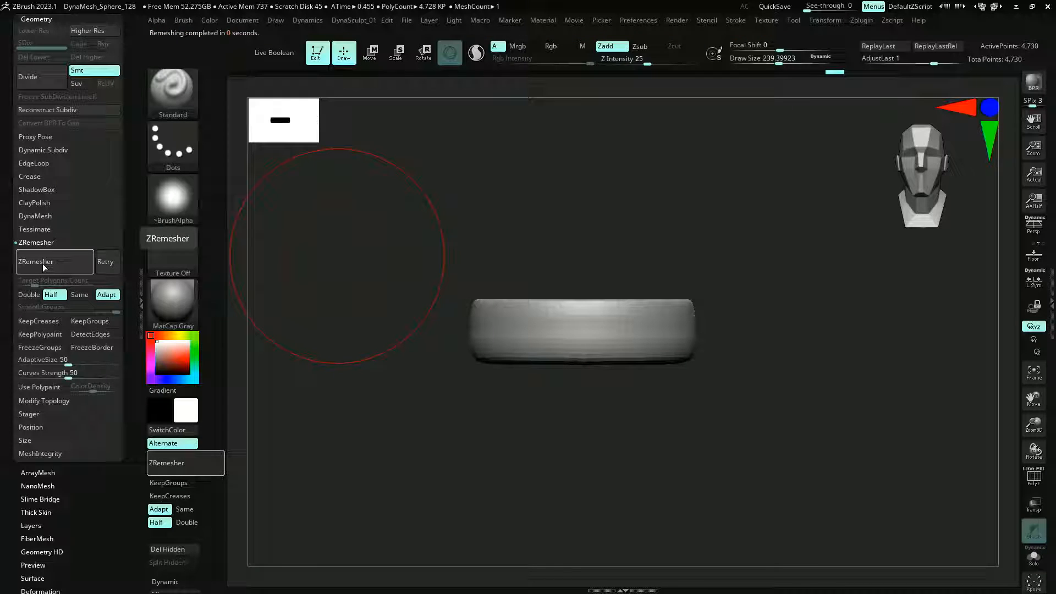
{"action": "key", "text": "shift+f"}
{"action": "left_click_drag", "start_coordinate": [368, 326], "coordinate": [362, 299]}
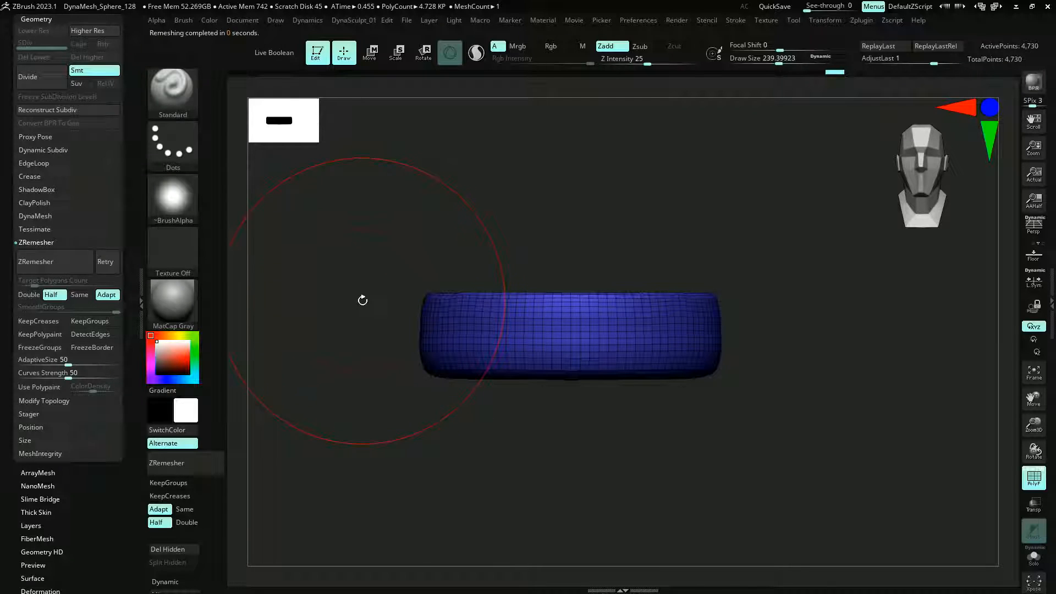
Divide the disc up to subdivision level 4, hide the polyframe and reduce the draw size to about 120
{"action": "left_click_drag", "start_coordinate": [6, 157], "coordinate": [11, 185]}
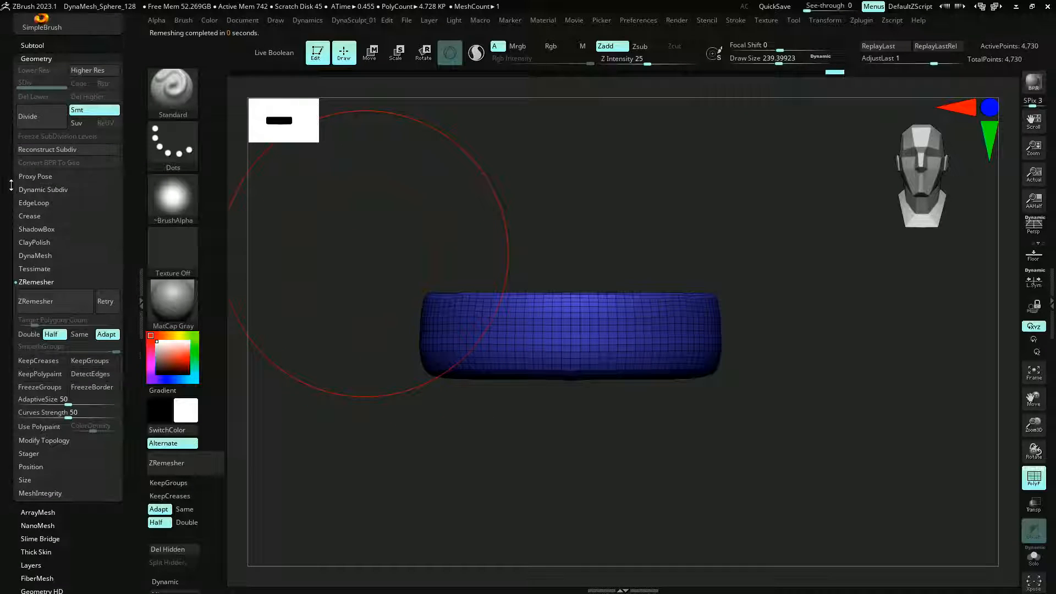
{"action": "double_click", "coordinate": [35, 124]}
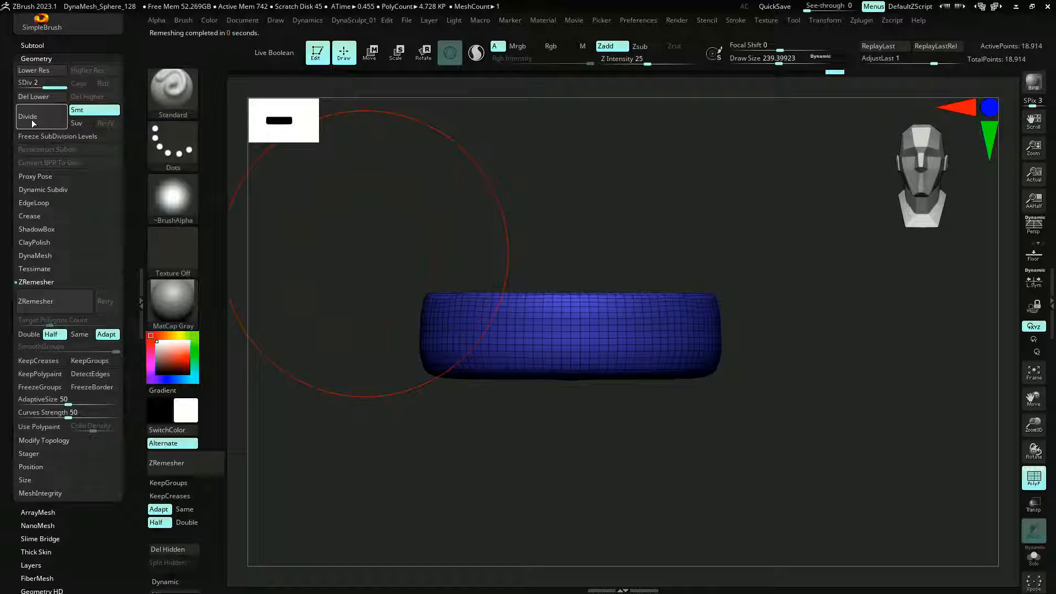
{"action": "left_click", "coordinate": [35, 125]}
{"action": "key", "text": "shift+f"}
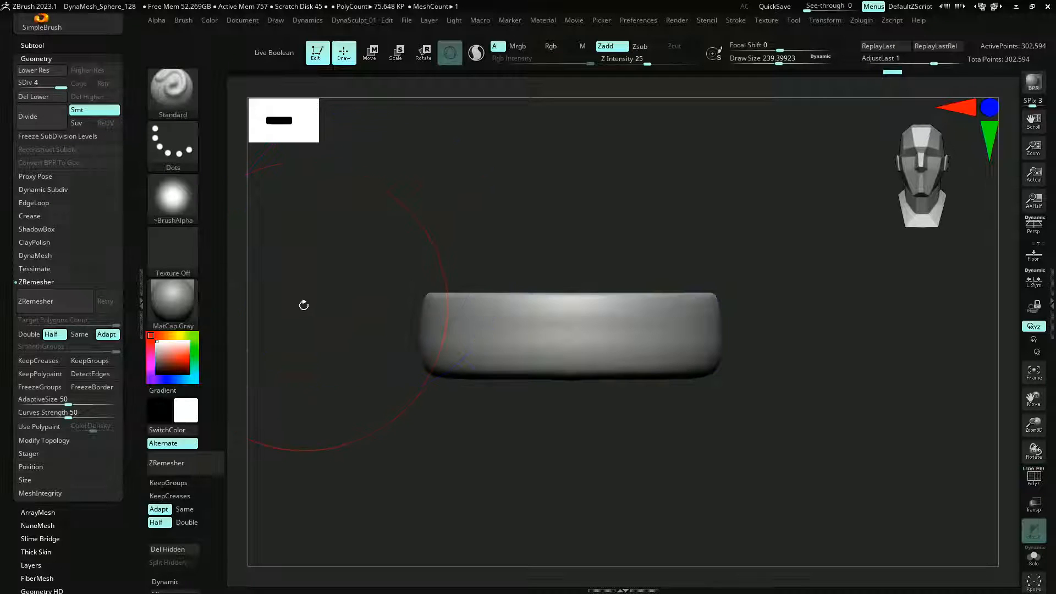
{"action": "mouse_move", "coordinate": [302, 304]}
{"action": "left_mouse_down"}
{"action": "mouse_move", "coordinate": [309, 372]}
{"action": "mouse_move", "coordinate": [316, 313]}
{"action": "mouse_move", "coordinate": [305, 330]}
{"action": "mouse_move", "coordinate": [272, 295]}
{"action": "mouse_move", "coordinate": [313, 324]}
{"action": "mouse_move", "coordinate": [314, 359]}
{"action": "mouse_move", "coordinate": [319, 315]}
{"action": "mouse_move", "coordinate": [316, 324]}
{"action": "left_mouse_up"}
{"action": "key", "text": "s"}
{"action": "left_click", "coordinate": [23, 385]}
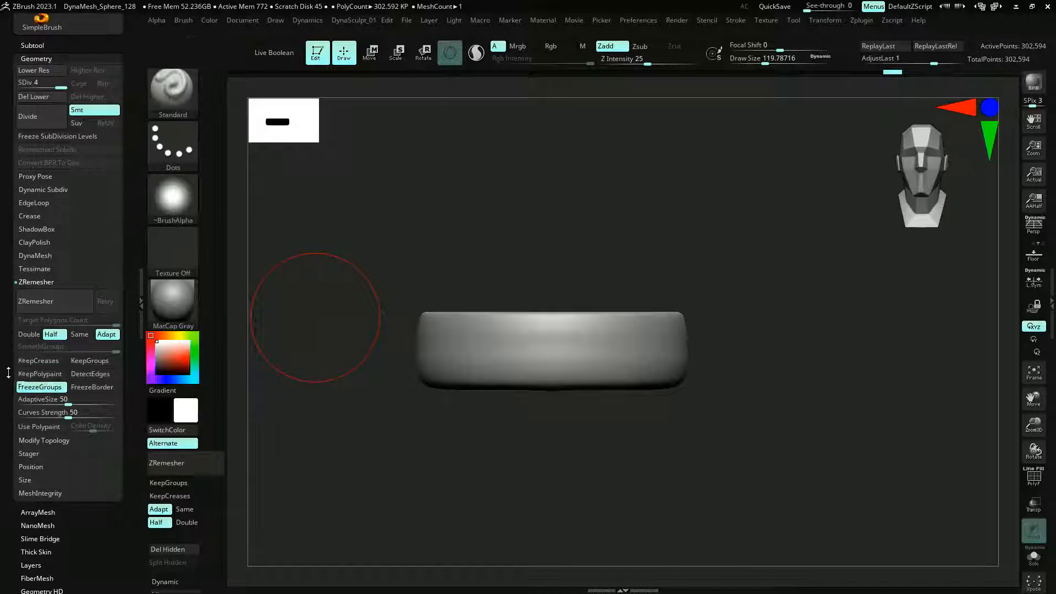
{"action": "left_click_drag", "start_coordinate": [8, 372], "coordinate": [9, 358]}
{"action": "left_click", "coordinate": [24, 373]}
Add surface noise to the disc in NoiseMaker with a noise scale of about 206
{"action": "left_click_drag", "start_coordinate": [7, 401], "coordinate": [1, 361]}
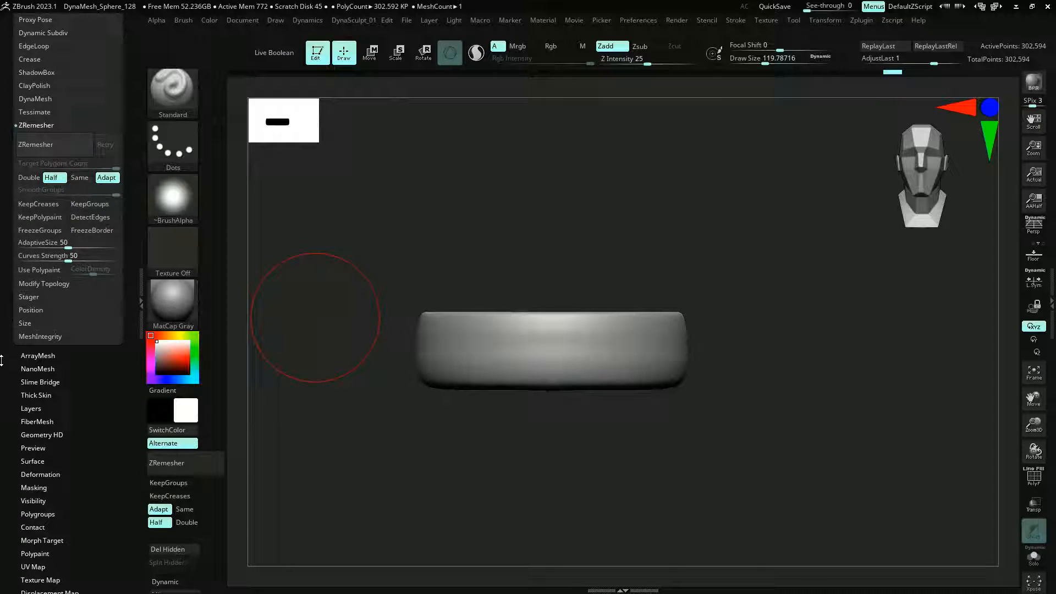
{"action": "scroll", "coordinate": [10, 406], "scroll_direction": "down", "scroll_amount": 3}
{"action": "left_click", "coordinate": [22, 397]}
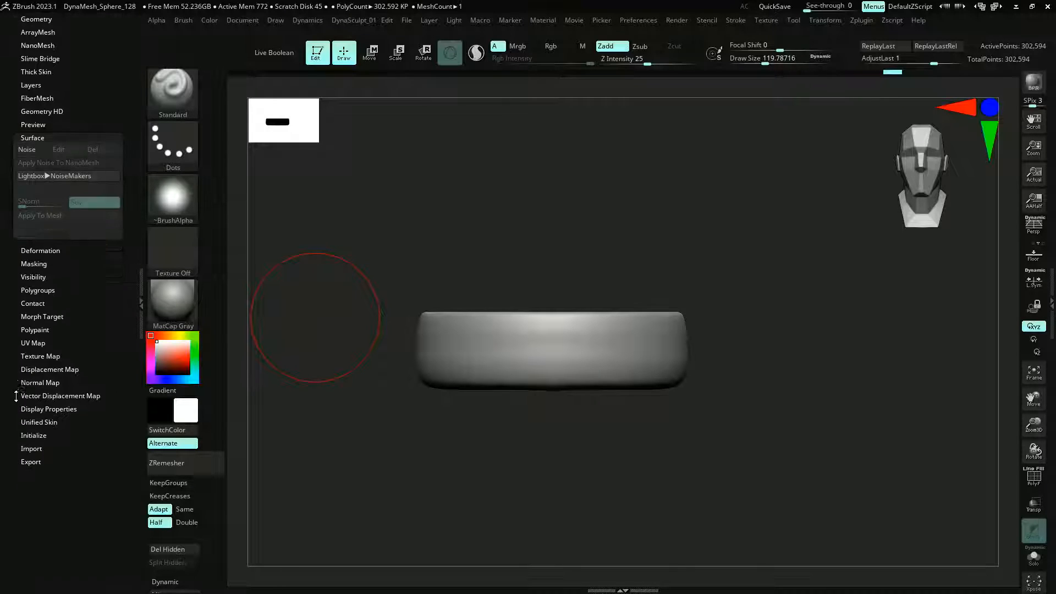
{"action": "left_click", "coordinate": [26, 150]}
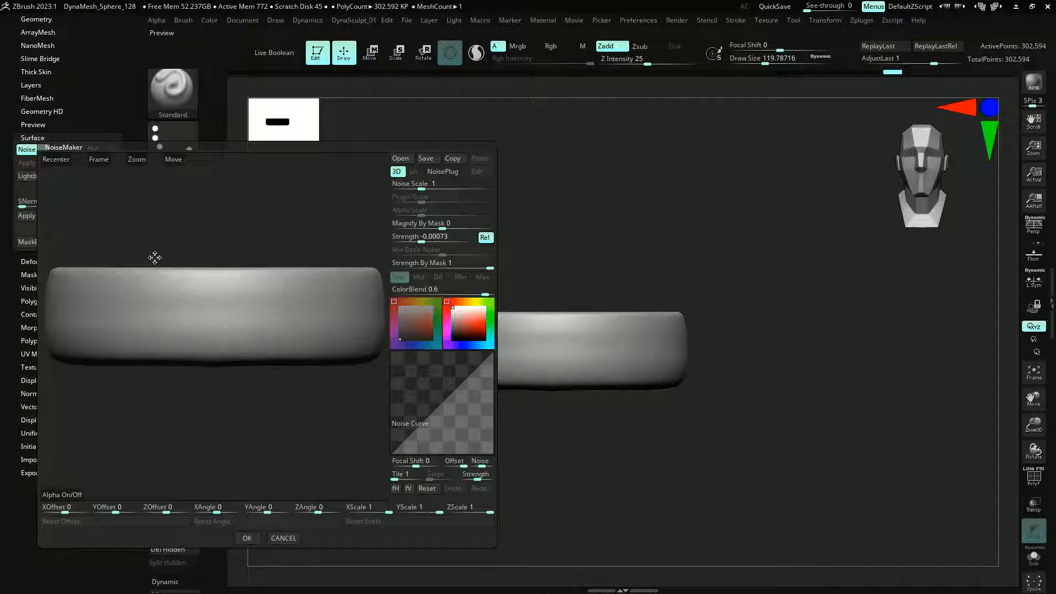
{"action": "left_click_drag", "start_coordinate": [154, 258], "coordinate": [170, 238]}
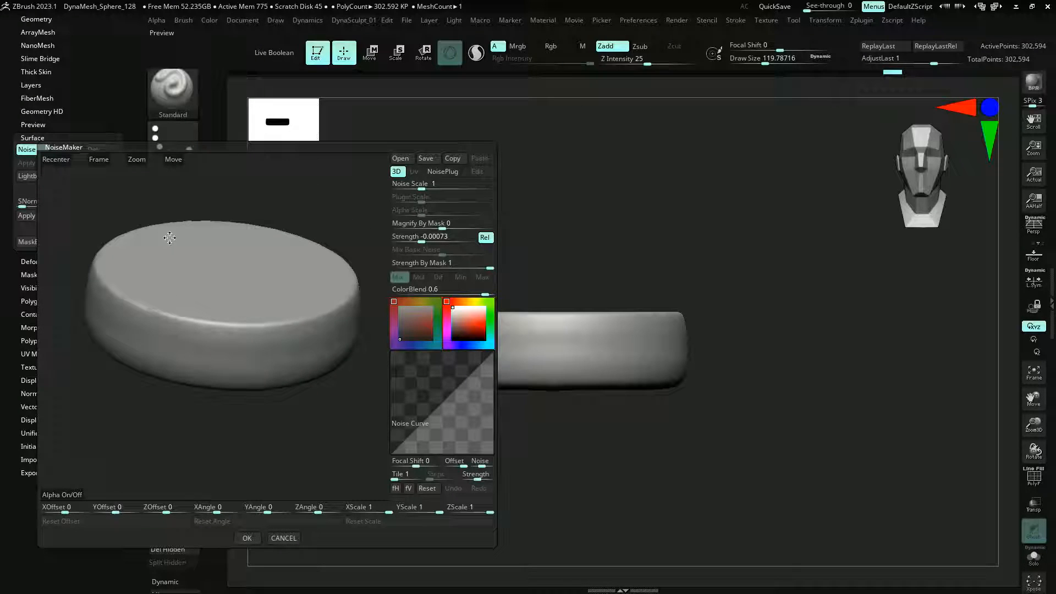
{"action": "left_click_drag", "start_coordinate": [421, 183], "coordinate": [476, 164]}
{"action": "left_click_drag", "start_coordinate": [211, 274], "coordinate": [206, 250]}
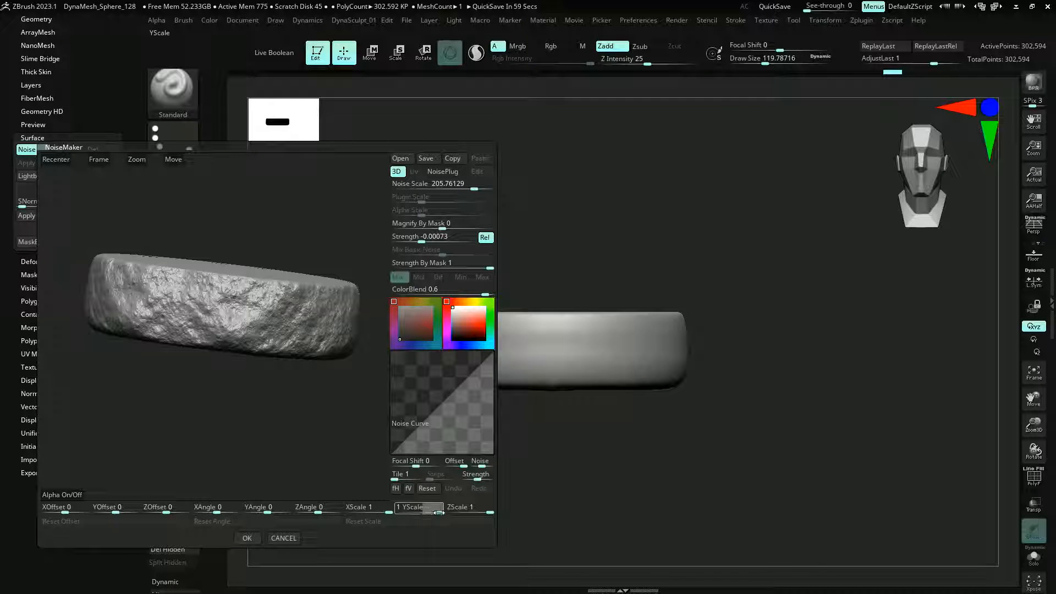
Compress the noise into horizontal layers with a Y scale of about 0.157 and apply it to the mesh
{"action": "left_click_drag", "start_coordinate": [438, 512], "coordinate": [406, 507]}
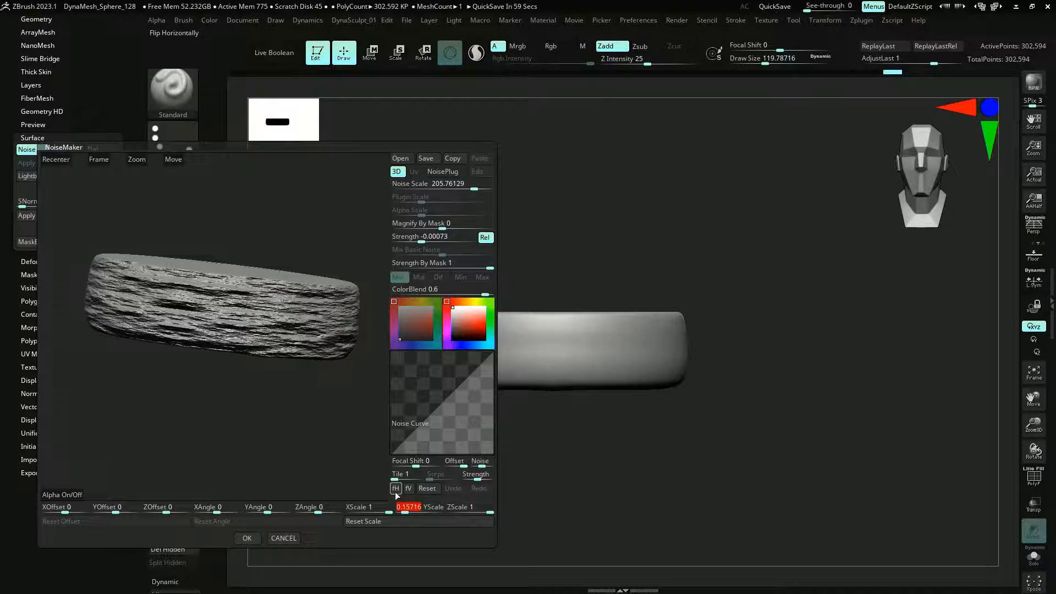
{"action": "mouse_move", "coordinate": [117, 381]}
{"action": "left_mouse_down"}
{"action": "mouse_move", "coordinate": [130, 373]}
{"action": "mouse_move", "coordinate": [114, 343]}
{"action": "mouse_move", "coordinate": [110, 375]}
{"action": "left_mouse_up"}
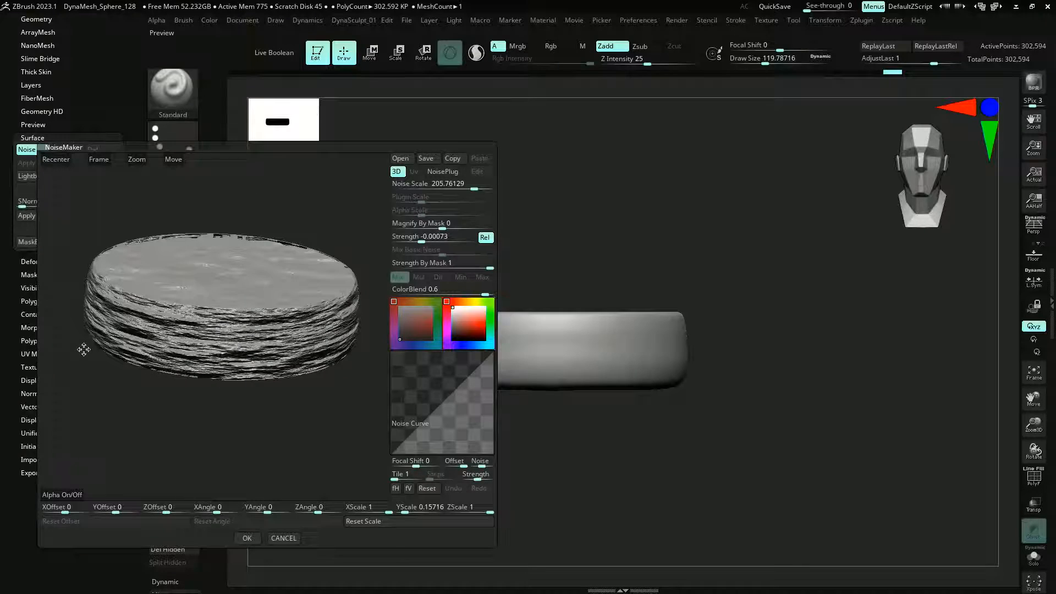
{"action": "left_click", "coordinate": [246, 538]}
{"action": "left_click_drag", "start_coordinate": [325, 335], "coordinate": [311, 343]}
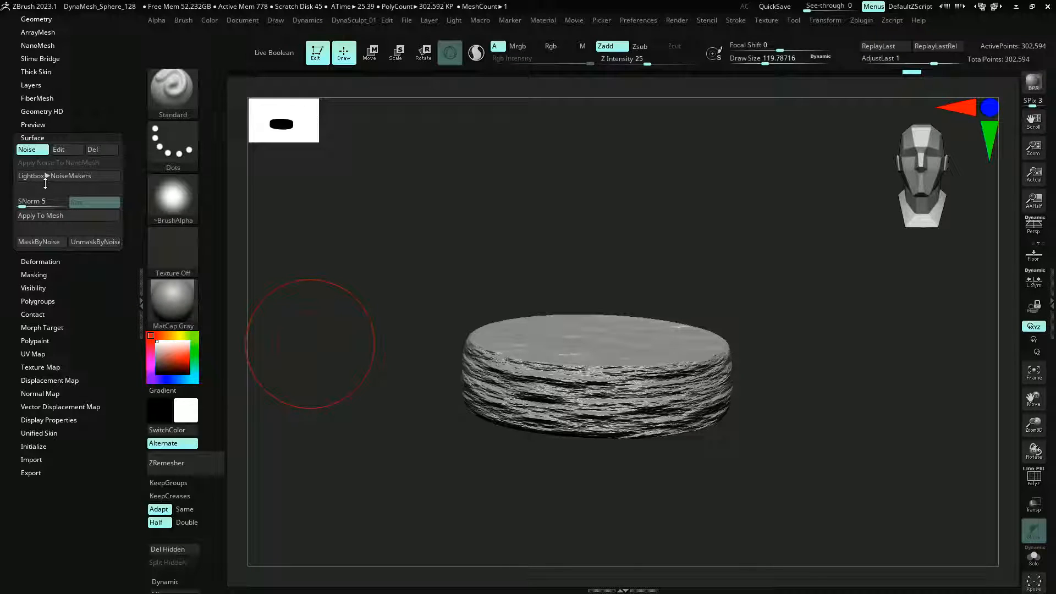
{"action": "left_click", "coordinate": [40, 216]}
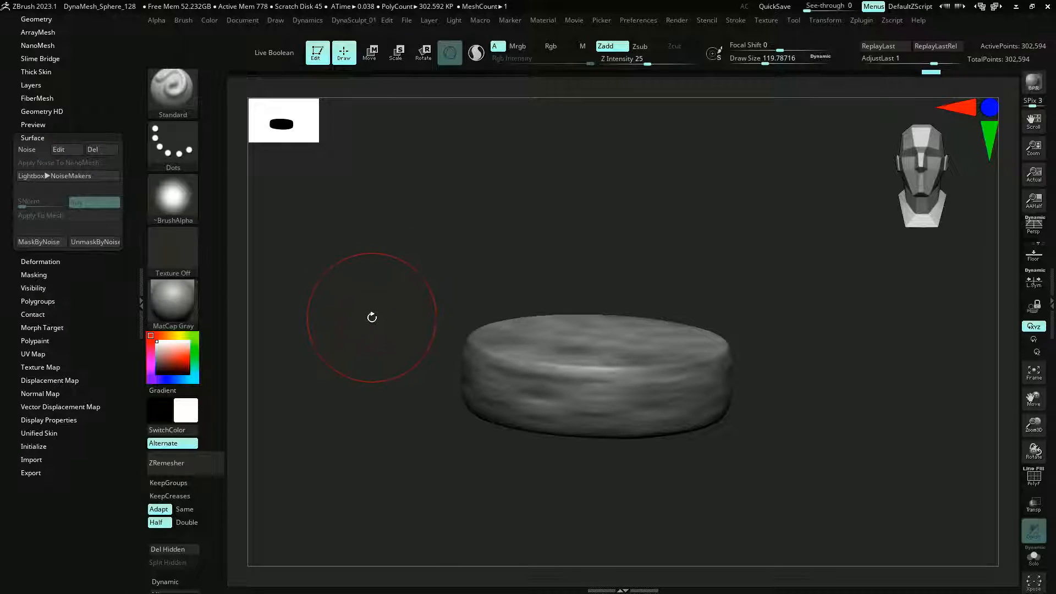
Apply a negative Inflate deformation to the disc to deepen its layered surface relief
{"action": "left_click_drag", "start_coordinate": [31, 261], "coordinate": [22, 260]}
{"action": "left_click", "coordinate": [39, 260]}
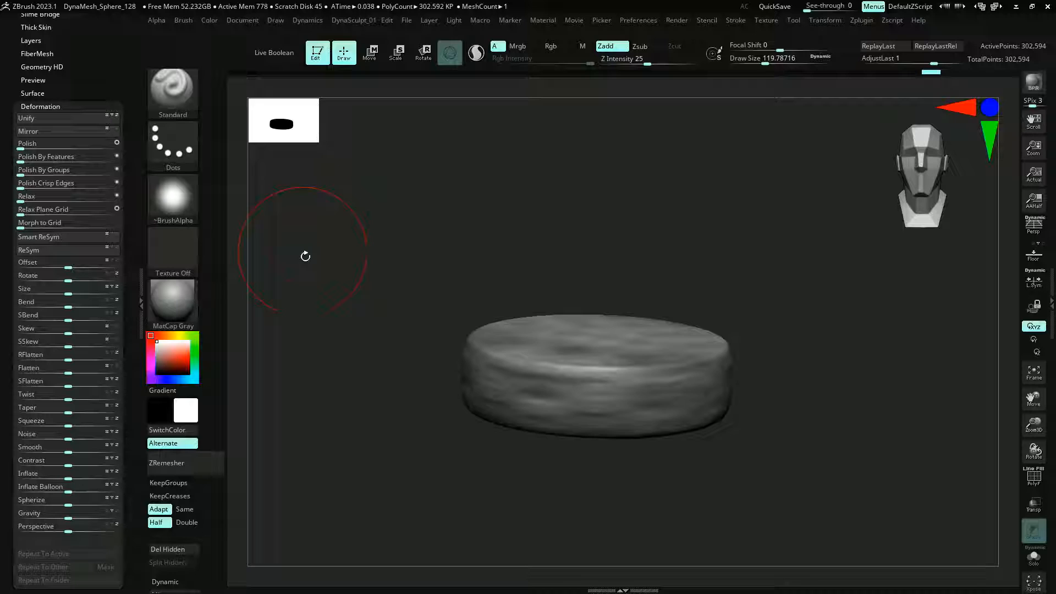
{"action": "left_click_drag", "start_coordinate": [313, 260], "coordinate": [317, 257]}
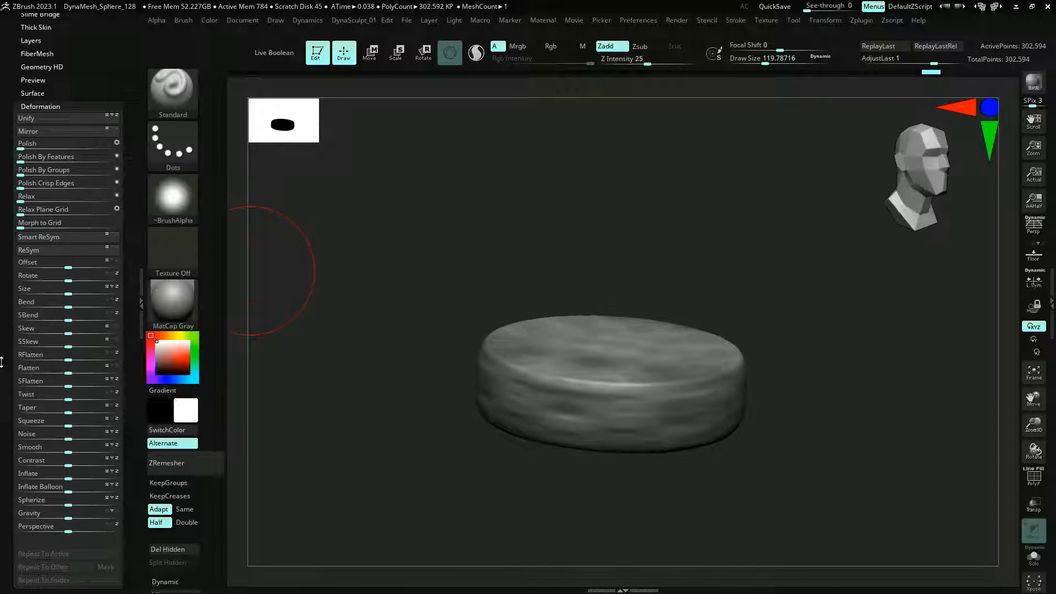
{"action": "scroll", "coordinate": [2, 363], "scroll_direction": "down", "scroll_amount": 2}
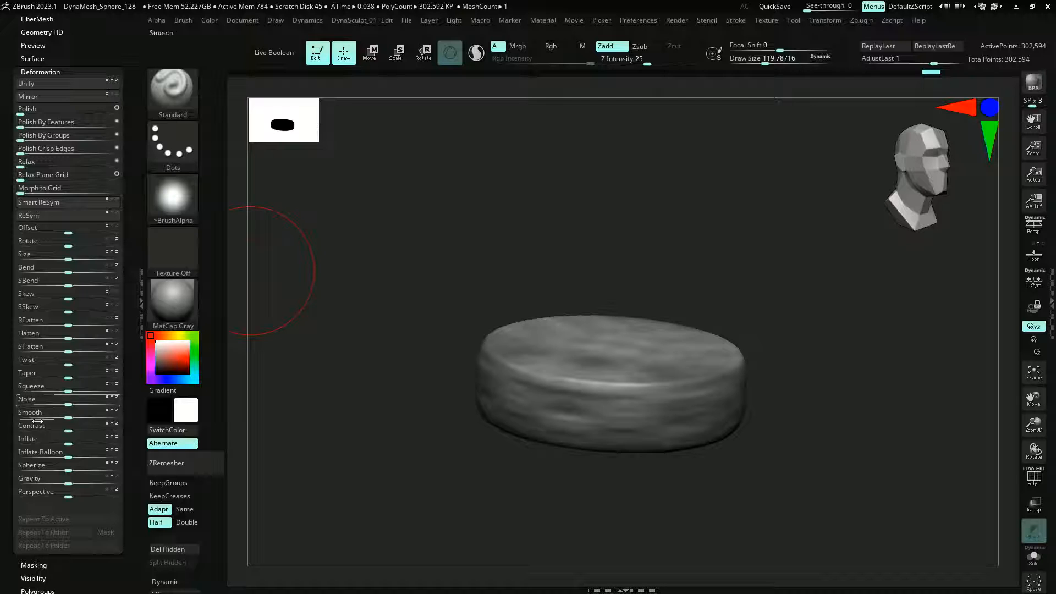
{"action": "left_click", "coordinate": [34, 438]}
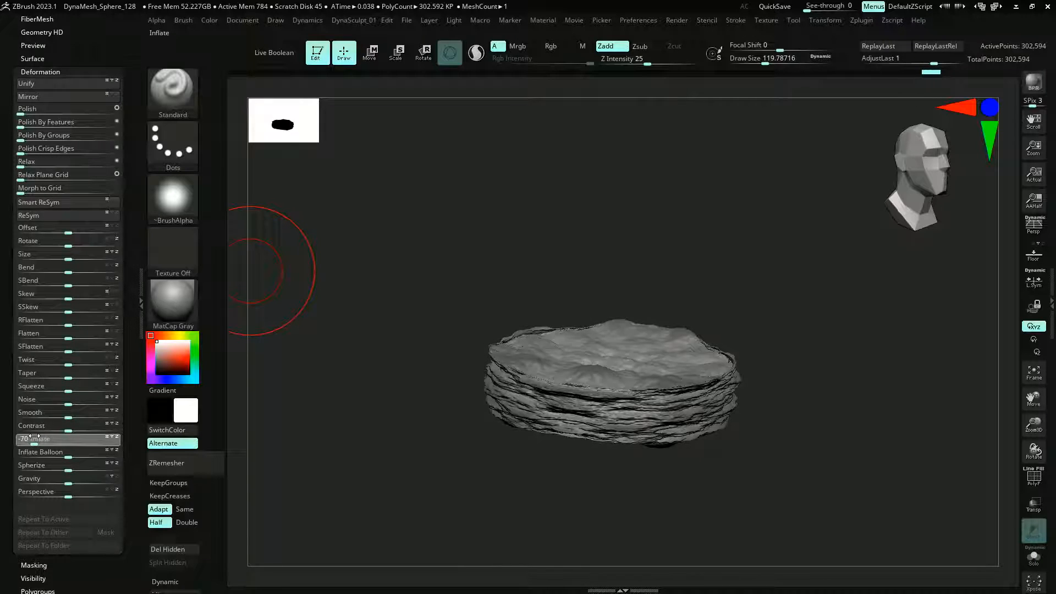
{"action": "mouse_move", "coordinate": [34, 439]}
{"action": "left_mouse_down"}
{"action": "mouse_move", "coordinate": [111, 457]}
{"action": "mouse_move", "coordinate": [44, 436]}
{"action": "left_mouse_up"}
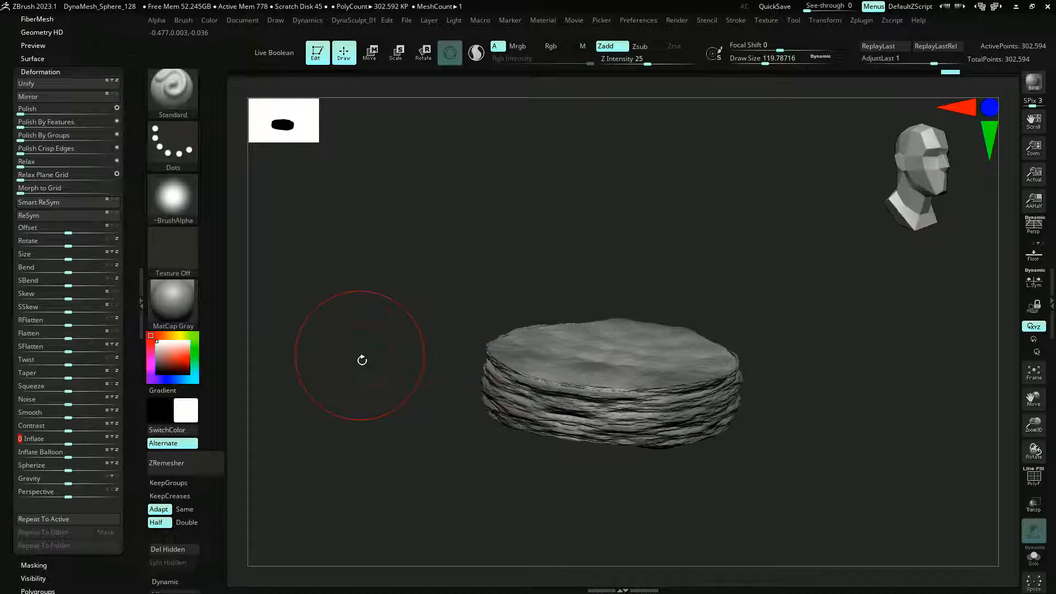
Drop to the lowest subdivision level and smooth the disc's rim and flat face with a draw size of about 65
{"action": "mouse_move", "coordinate": [362, 360]}
{"action": "left_mouse_down"}
{"action": "mouse_move", "coordinate": [360, 373]}
{"action": "mouse_move", "coordinate": [341, 344]}
{"action": "mouse_move", "coordinate": [342, 359]}
{"action": "mouse_move", "coordinate": [339, 314]}
{"action": "mouse_move", "coordinate": [339, 331]}
{"action": "left_mouse_up"}
{"action": "key", "text": "s"}
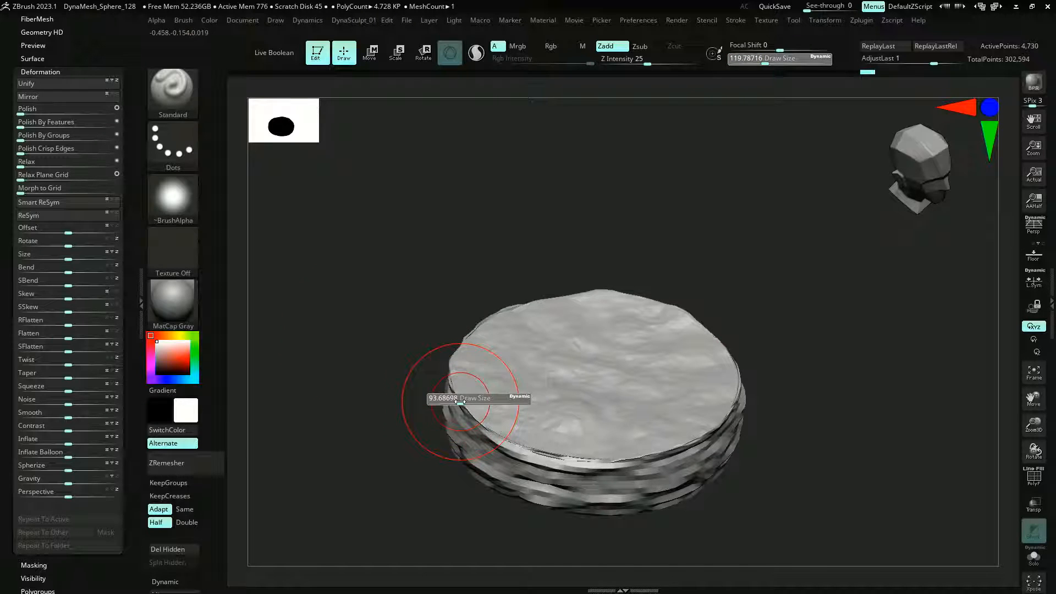
{"action": "left_click", "coordinate": [455, 401]}
{"action": "left_click_drag", "start_coordinate": [486, 422], "coordinate": [632, 456], "text": "shift"}
{"action": "left_click_drag", "start_coordinate": [356, 317], "coordinate": [384, 346]}
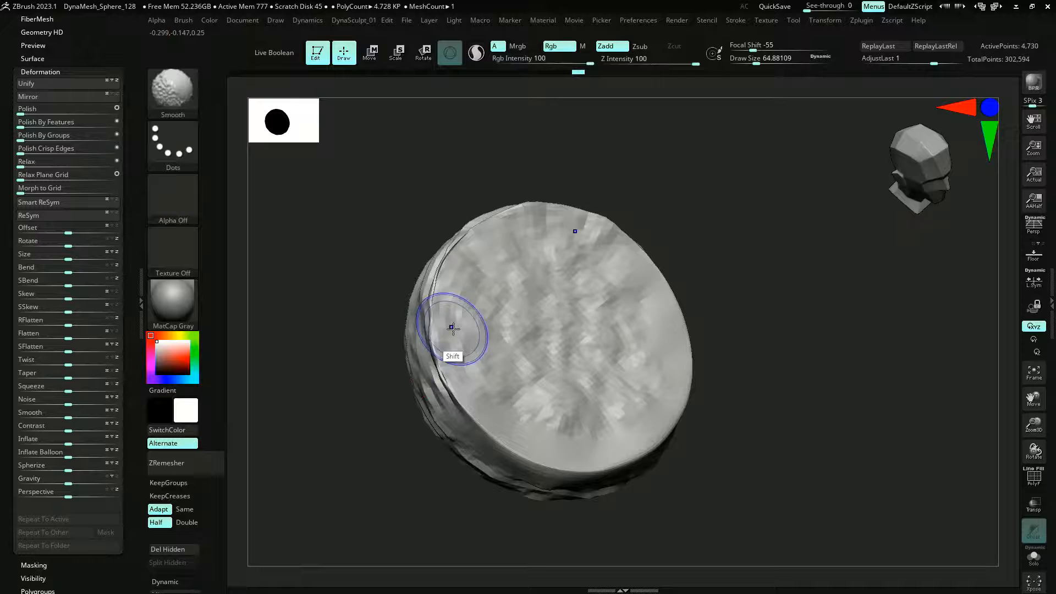
{"action": "left_click_drag", "start_coordinate": [450, 329], "coordinate": [447, 377], "text": "shift"}
{"action": "left_click_drag", "start_coordinate": [351, 275], "coordinate": [353, 281], "text": "shift"}
{"action": "left_click_drag", "start_coordinate": [468, 309], "coordinate": [566, 300], "text": "shift"}
{"action": "left_click_drag", "start_coordinate": [389, 230], "coordinate": [347, 276]}
{"action": "key", "text": "ctrl+z"}
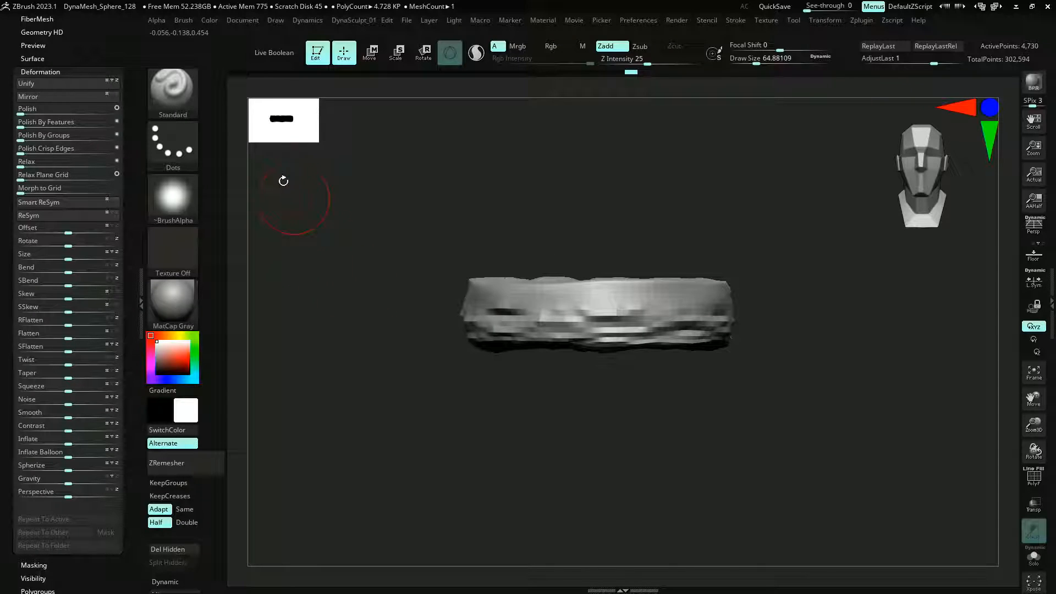
Stretch the disc vertically by a factor of about 1.16 and apply a slight positive Inflate deformation
{"action": "left_click", "coordinate": [389, 60]}
{"action": "left_click_drag", "start_coordinate": [598, 290], "coordinate": [589, 266]}
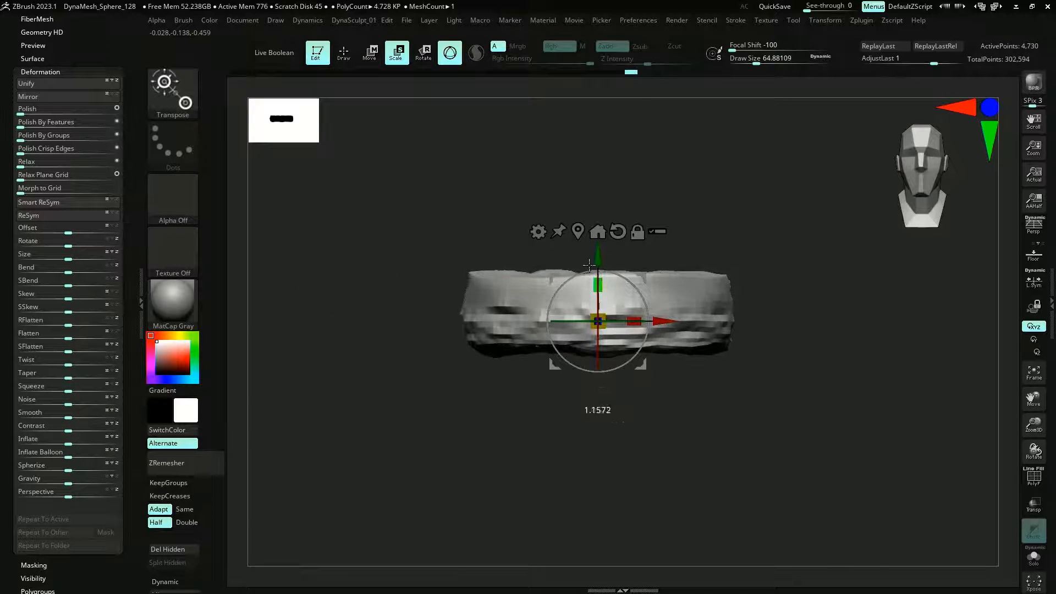
{"action": "left_click_drag", "start_coordinate": [303, 274], "coordinate": [333, 236]}
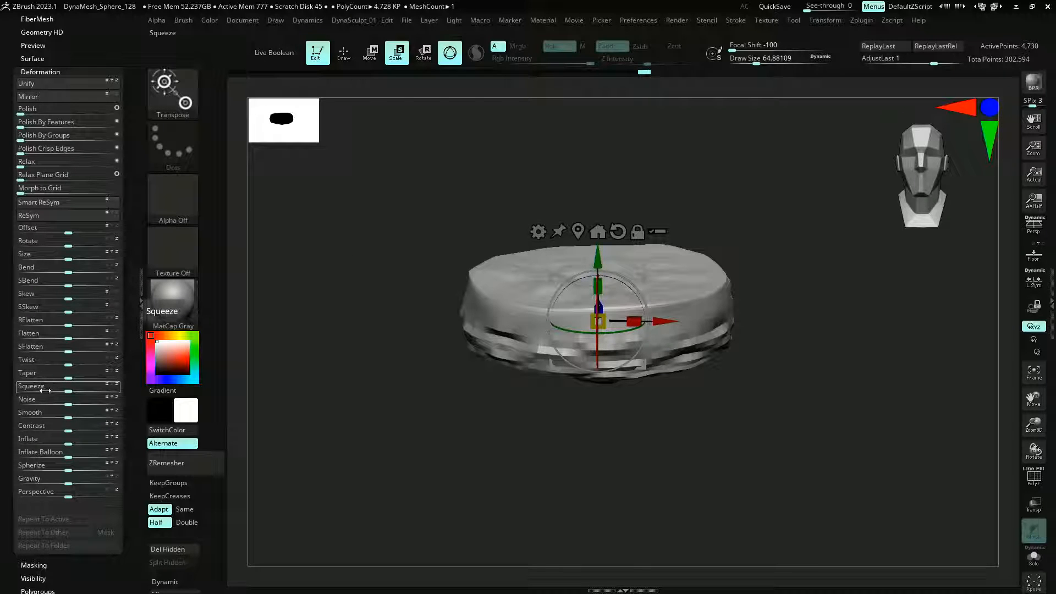
{"action": "left_click_drag", "start_coordinate": [68, 444], "coordinate": [82, 450]}
{"action": "mouse_move", "coordinate": [389, 314]}
{"action": "left_mouse_down"}
{"action": "mouse_move", "coordinate": [399, 297]}
{"action": "mouse_move", "coordinate": [377, 280]}
{"action": "mouse_move", "coordinate": [373, 334]}
{"action": "mouse_move", "coordinate": [355, 236]}
{"action": "mouse_move", "coordinate": [344, 240]}
{"action": "mouse_move", "coordinate": [349, 286]}
{"action": "mouse_move", "coordinate": [316, 239]}
{"action": "mouse_move", "coordinate": [353, 298]}
{"action": "mouse_move", "coordinate": [370, 288]}
{"action": "mouse_move", "coordinate": [362, 302]}
{"action": "mouse_move", "coordinate": [381, 264]}
{"action": "mouse_move", "coordinate": [375, 300]}
{"action": "mouse_move", "coordinate": [399, 307]}
{"action": "mouse_move", "coordinate": [383, 302]}
{"action": "left_mouse_up"}
Step the disc back up to its highest subdivision level and return to drawing mode
{"action": "key", "text": "d"}
{"action": "key", "text": "d"}
{"action": "key", "text": "d"}
{"action": "key", "text": "shift+f"}
{"action": "key", "text": "shift+f"}
{"action": "key", "text": "q"}
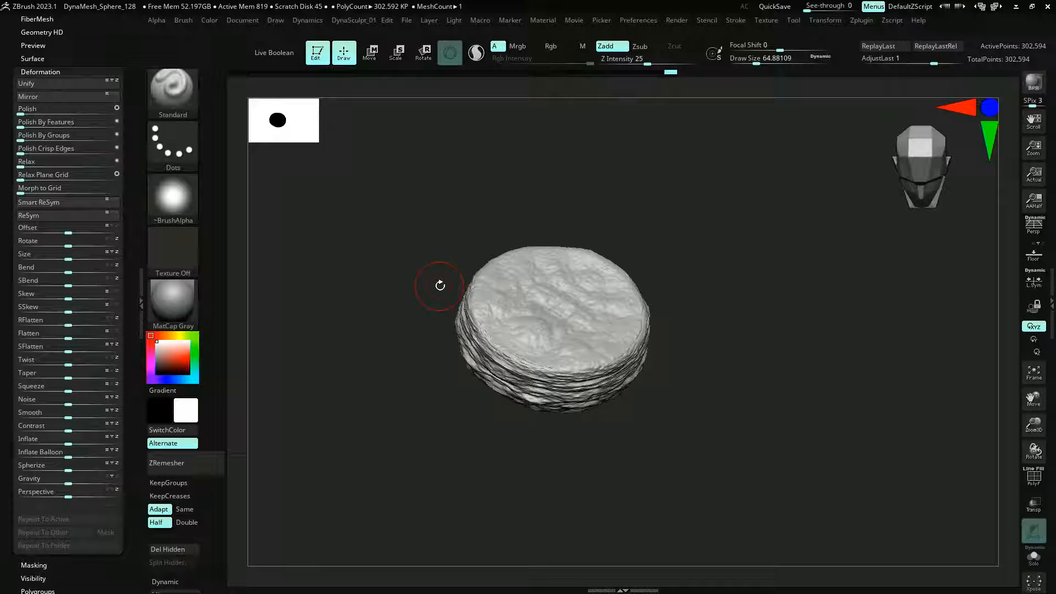
Build up the disc's flat faces with ClayBuildup strokes at the lowest subdivision level, then restore the highest level
{"action": "key", "text": "ctrl+shift+z"}
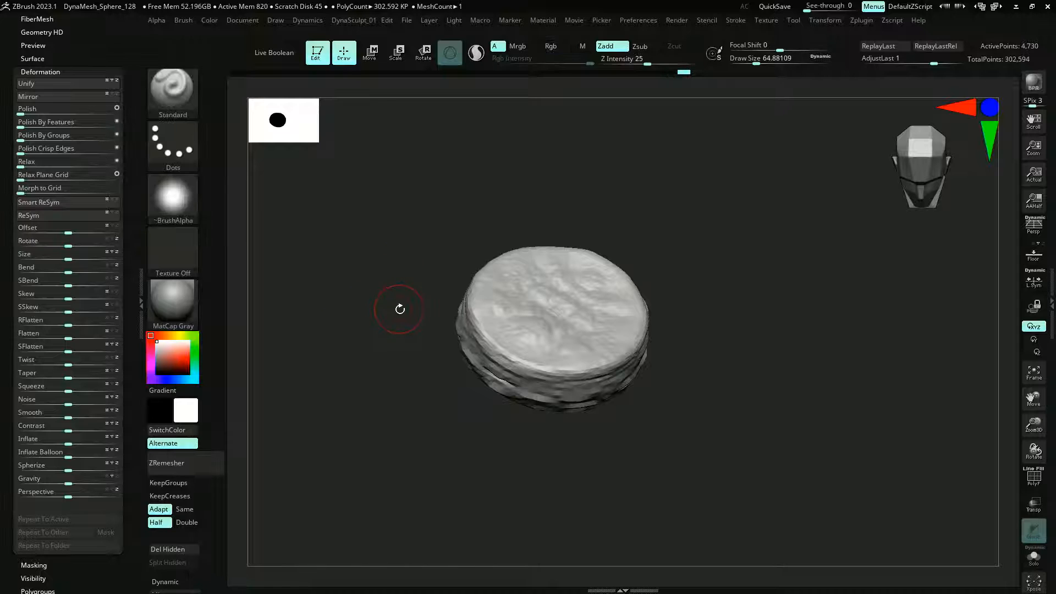
{"action": "key", "text": "b"}
{"action": "key", "text": "c"}
{"action": "key", "text": "b"}
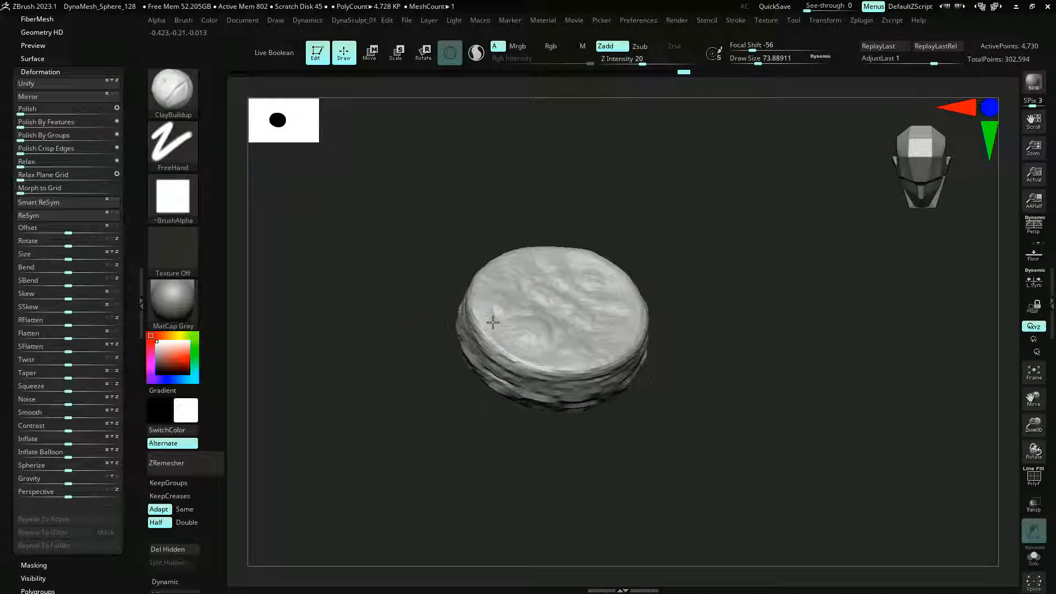
{"action": "mouse_move", "coordinate": [560, 357]}
{"action": "left_mouse_down"}
{"action": "mouse_move", "coordinate": [495, 322]}
{"action": "mouse_move", "coordinate": [525, 253]}
{"action": "left_mouse_up"}
{"action": "left_click_drag", "start_coordinate": [447, 192], "coordinate": [439, 230]}
{"action": "mouse_move", "coordinate": [516, 235]}
{"action": "left_mouse_down"}
{"action": "mouse_move", "coordinate": [526, 297]}
{"action": "mouse_move", "coordinate": [542, 316]}
{"action": "mouse_move", "coordinate": [534, 361]}
{"action": "left_mouse_up"}
{"action": "mouse_move", "coordinate": [412, 258]}
{"action": "left_mouse_down"}
{"action": "mouse_move", "coordinate": [390, 204]}
{"action": "mouse_move", "coordinate": [360, 214]}
{"action": "mouse_move", "coordinate": [361, 264]}
{"action": "mouse_move", "coordinate": [342, 229]}
{"action": "mouse_move", "coordinate": [353, 298]}
{"action": "left_mouse_up"}
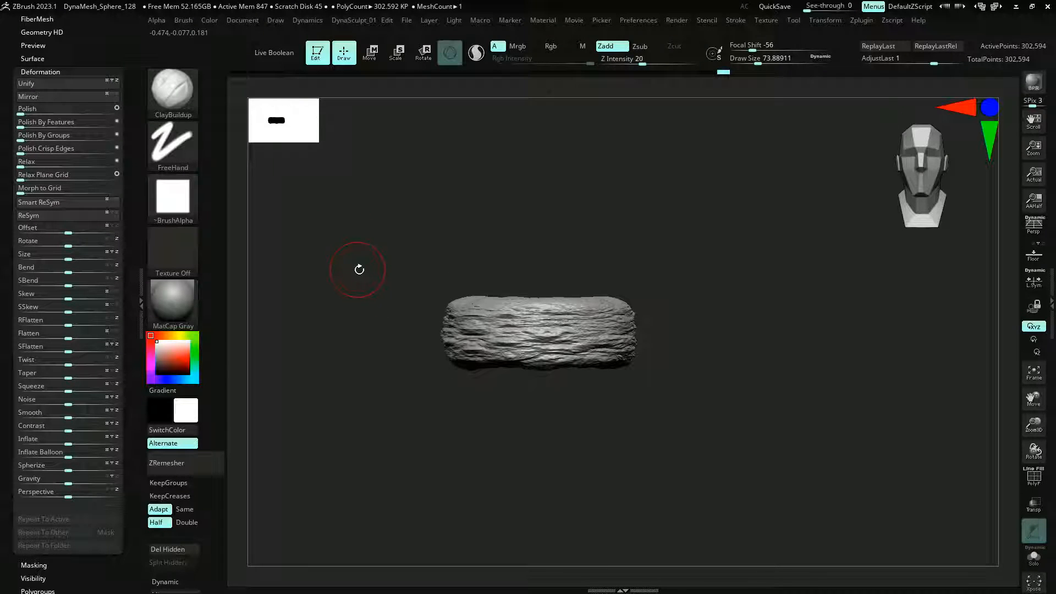
Append a Sphere3D as a new subtool to the biscuit
{"action": "scroll", "coordinate": [22, 95], "scroll_direction": "up", "scroll_amount": 5}
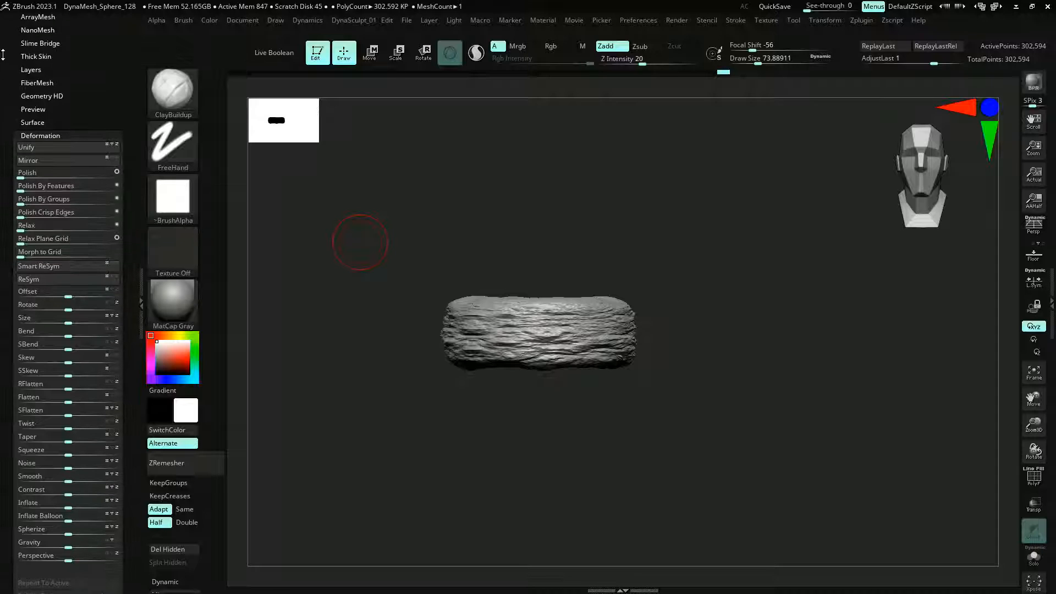
{"action": "left_click", "coordinate": [29, 74]}
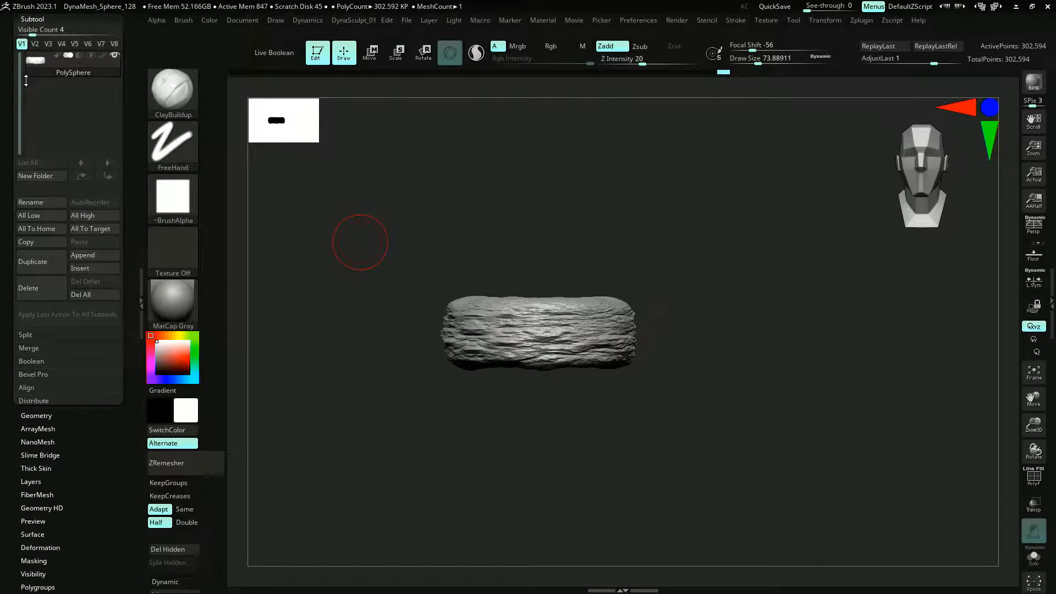
{"action": "left_click", "coordinate": [78, 260]}
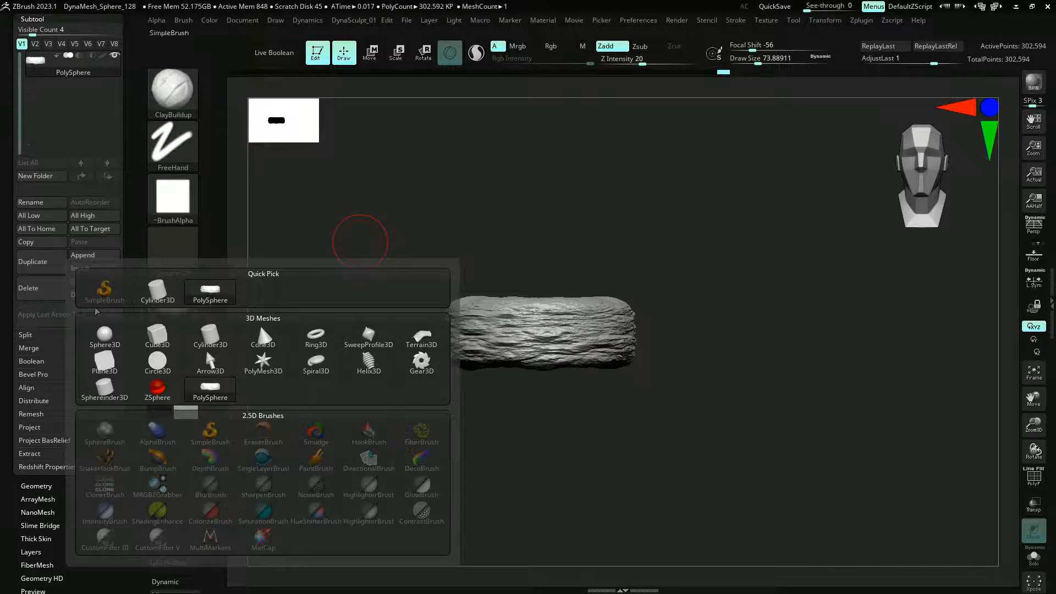
{"action": "left_click", "coordinate": [105, 336]}
Scale the new sphere down uniformly and raise it until it sits directly above the biscuit
{"action": "left_click", "coordinate": [395, 54]}
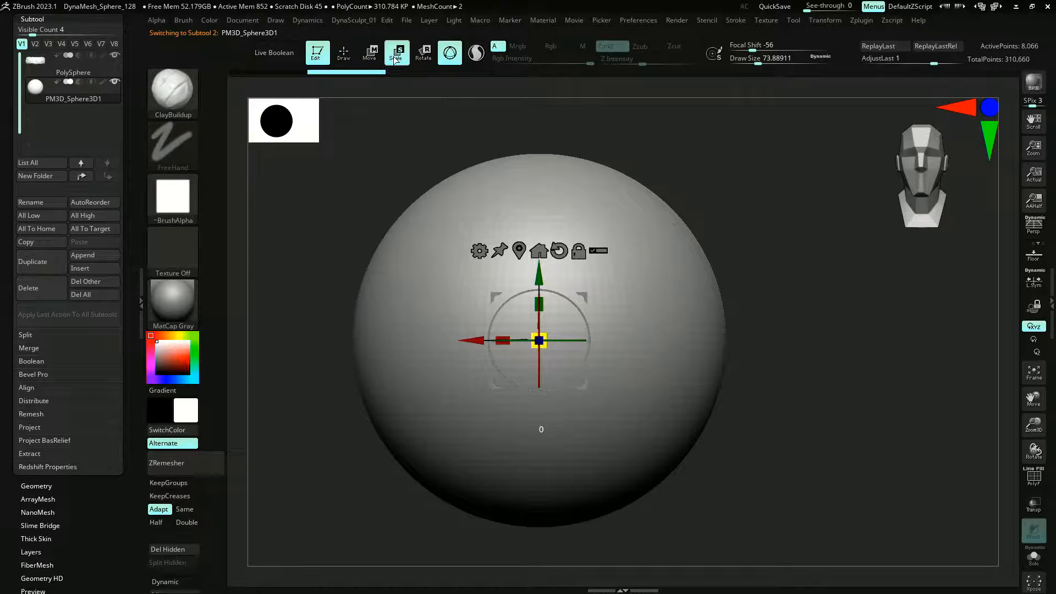
{"action": "mouse_move", "coordinate": [539, 342]}
{"action": "left_mouse_down"}
{"action": "mouse_move", "coordinate": [531, 346]}
{"action": "mouse_move", "coordinate": [509, 310]}
{"action": "left_mouse_up"}
{"action": "key", "text": "q"}
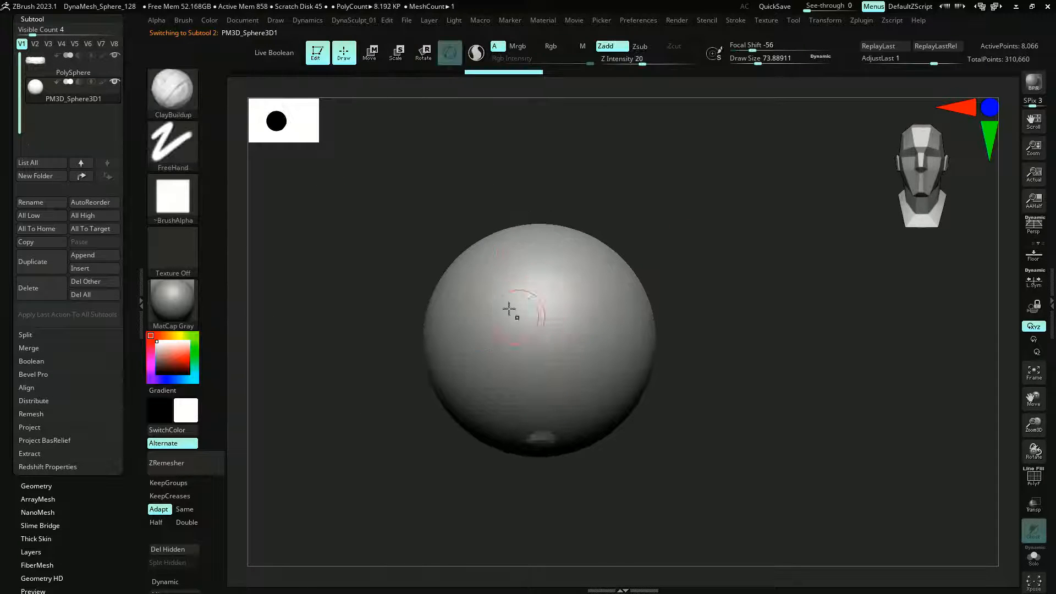
{"action": "key", "text": "ctrl+z"}
{"action": "left_click", "coordinate": [395, 52]}
{"action": "left_click_drag", "start_coordinate": [539, 275], "coordinate": [539, 141]}
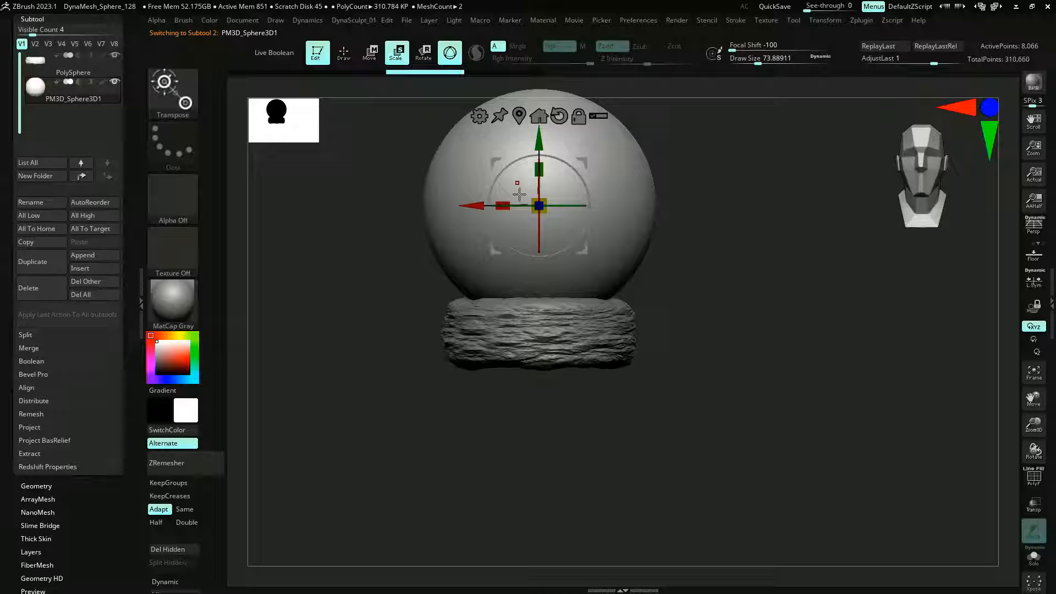
Flatten the sphere into a thin, wide ellipsoid that overhangs the biscuit and lower it onto the biscuit's upper face
{"action": "left_click_drag", "start_coordinate": [528, 200], "coordinate": [533, 192]}
{"action": "left_click_drag", "start_coordinate": [418, 141], "coordinate": [425, 191]}
{"action": "left_click_drag", "start_coordinate": [533, 140], "coordinate": [529, 232]}
{"action": "left_click_drag", "start_coordinate": [421, 243], "coordinate": [423, 300], "text": "shift"}
{"action": "left_click_drag", "start_coordinate": [497, 294], "coordinate": [419, 286]}
{"action": "left_click_drag", "start_coordinate": [538, 335], "coordinate": [539, 344]}
Show the polyframe and convert the flattened sphere to a DynaMesh at resolution 128
{"action": "left_click_drag", "start_coordinate": [337, 239], "coordinate": [316, 243]}
{"action": "key", "text": "shift+f"}
{"action": "left_click_drag", "start_coordinate": [320, 196], "coordinate": [315, 229]}
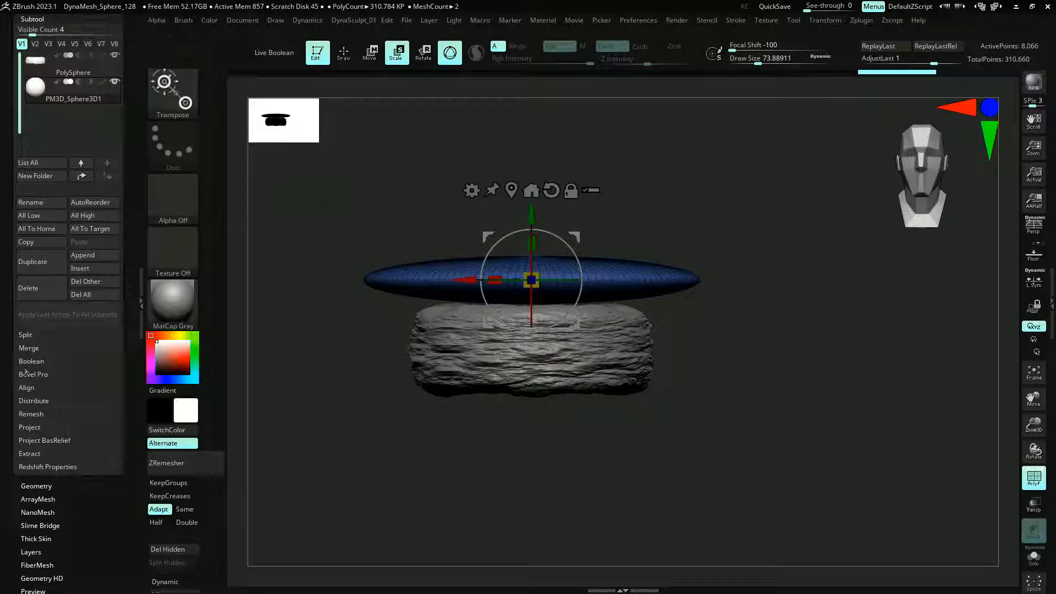
{"action": "left_click", "coordinate": [30, 487]}
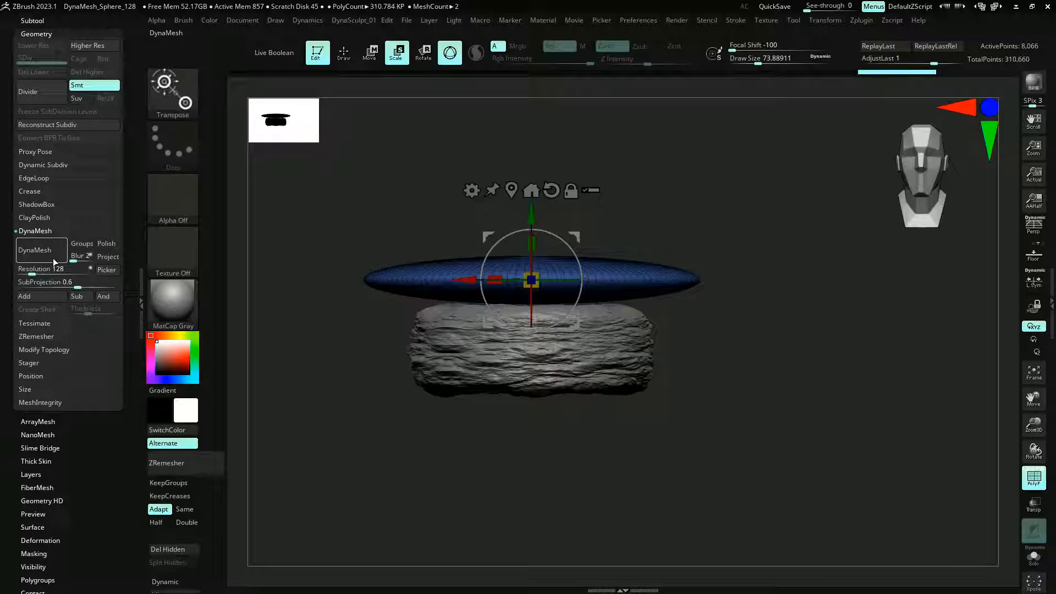
{"action": "left_click", "coordinate": [41, 252]}
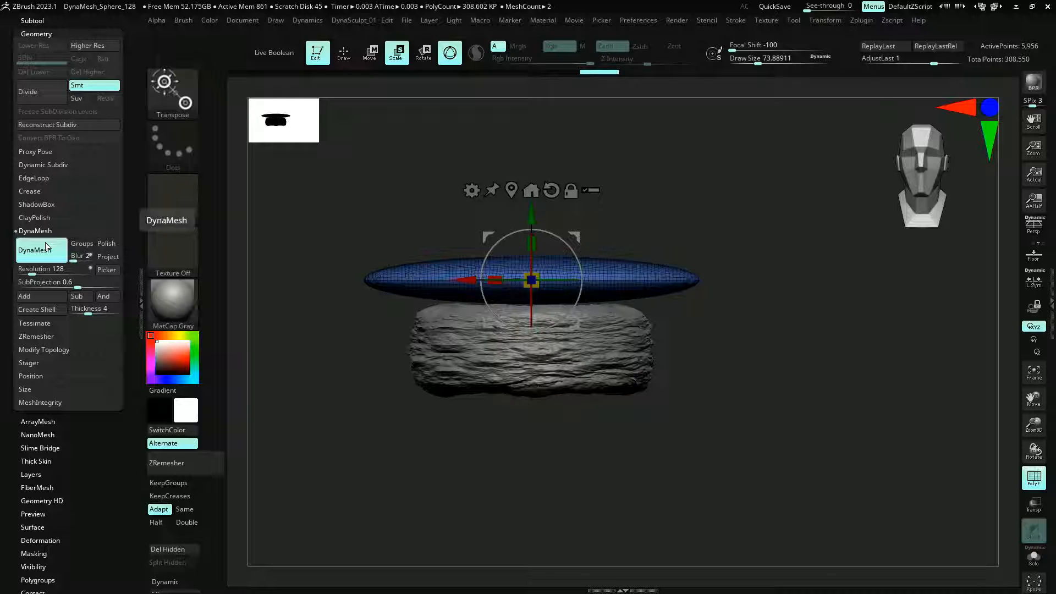
Apply a Bend Curve deformer along the flattened sphere's length and bend it slightly at the inner curve points of a five-point curve
{"action": "left_click_drag", "start_coordinate": [330, 170], "coordinate": [370, 168]}
{"action": "left_click", "coordinate": [497, 211]}
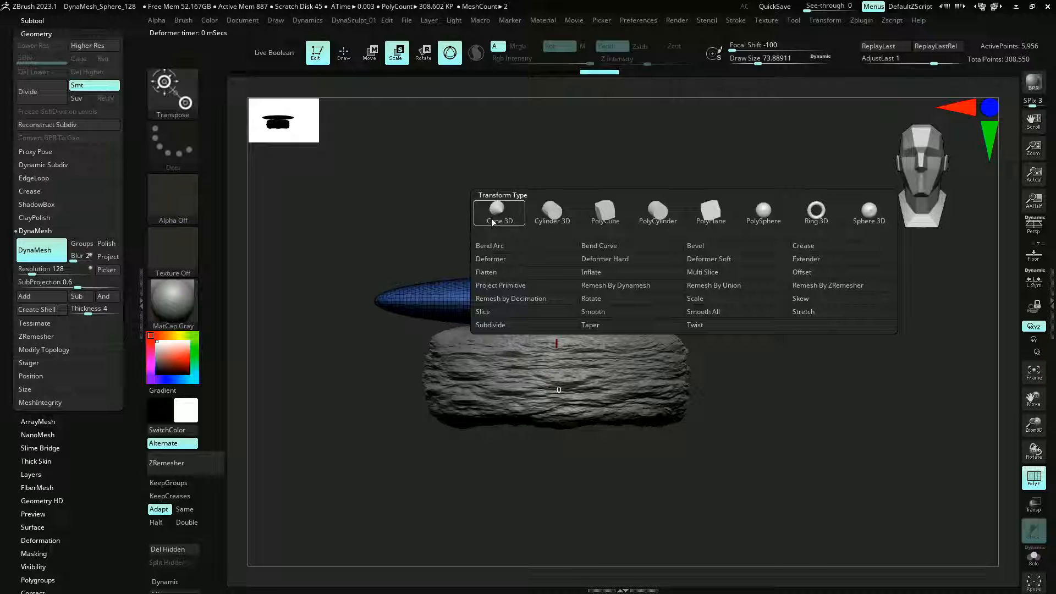
{"action": "left_click", "coordinate": [590, 247]}
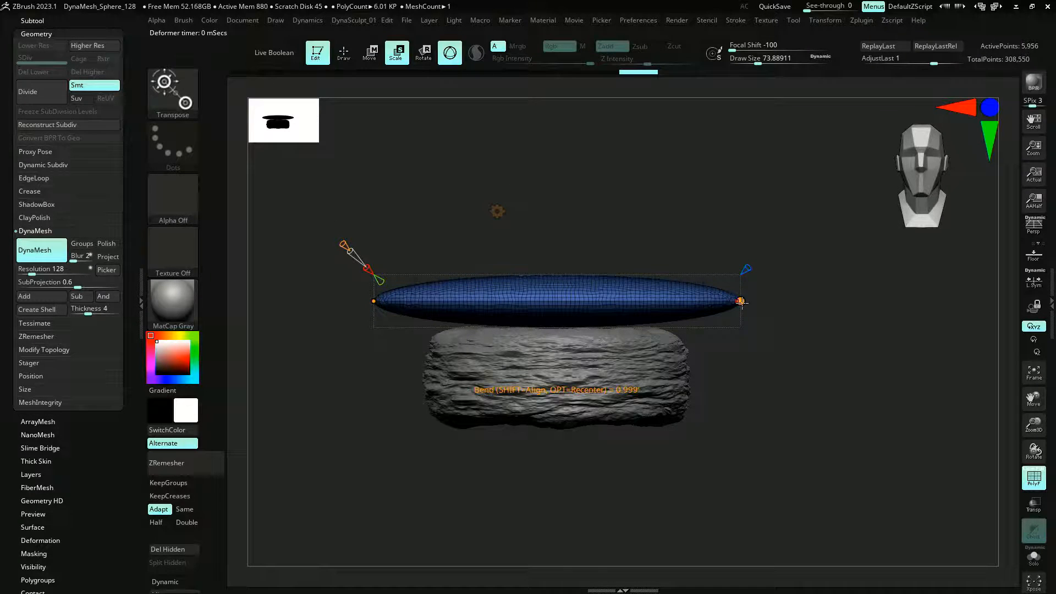
{"action": "mouse_move", "coordinate": [368, 301]}
{"action": "left_mouse_down"}
{"action": "mouse_move", "coordinate": [354, 258]}
{"action": "mouse_move", "coordinate": [347, 278]}
{"action": "mouse_move", "coordinate": [370, 276]}
{"action": "mouse_move", "coordinate": [365, 302]}
{"action": "left_mouse_up"}
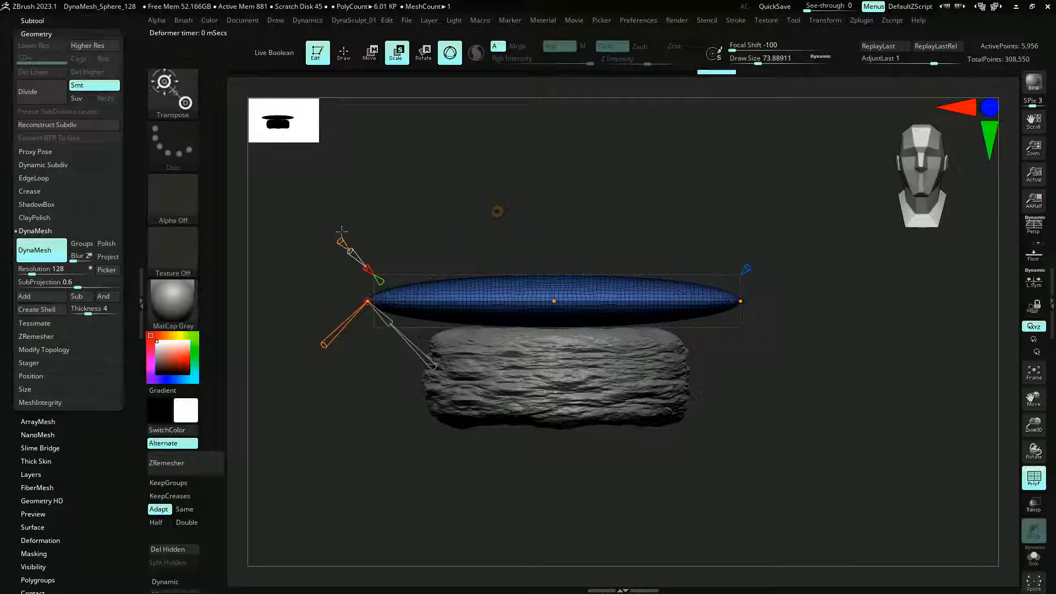
{"action": "mouse_move", "coordinate": [554, 301]}
{"action": "left_mouse_down"}
{"action": "mouse_move", "coordinate": [551, 278]}
{"action": "mouse_move", "coordinate": [555, 305]}
{"action": "left_mouse_up"}
{"action": "left_click_drag", "start_coordinate": [311, 253], "coordinate": [307, 183]}
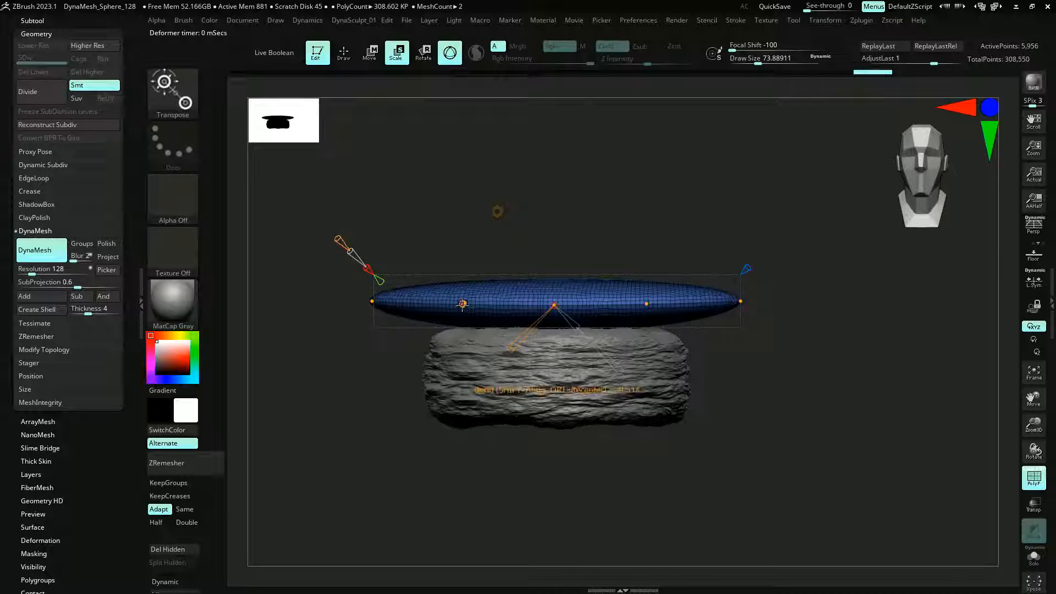
{"action": "left_click_drag", "start_coordinate": [463, 304], "coordinate": [461, 315]}
{"action": "left_click_drag", "start_coordinate": [647, 304], "coordinate": [648, 311]}
Shift the curve points near one end in plan view, then thicken the shape's middle and opposite end with the deformer's scale handles
{"action": "left_click_drag", "start_coordinate": [551, 220], "coordinate": [535, 300], "text": "shift"}
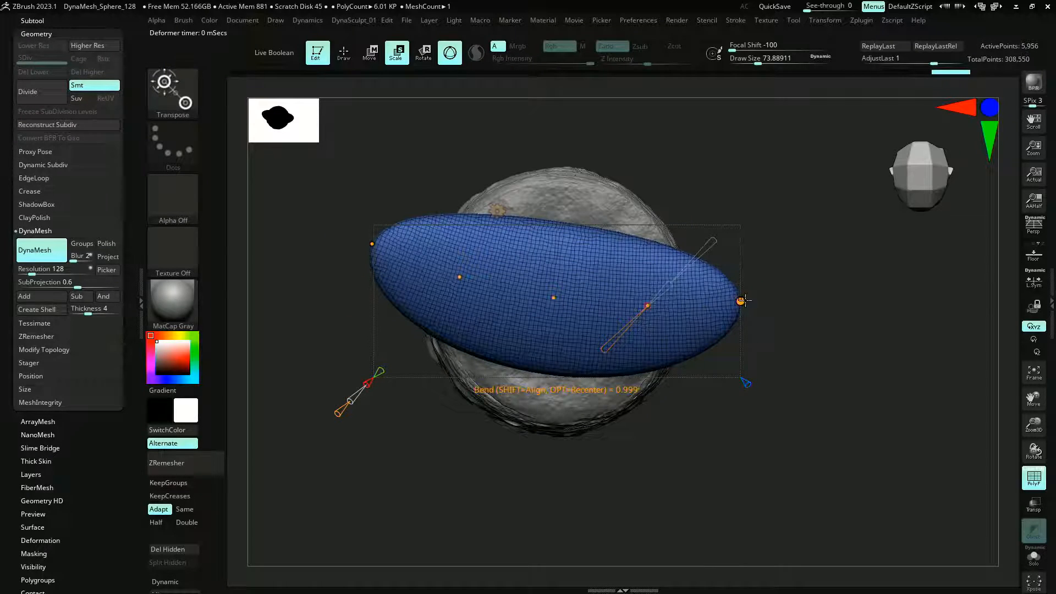
{"action": "left_click_drag", "start_coordinate": [742, 300], "coordinate": [743, 281]}
{"action": "left_click_drag", "start_coordinate": [647, 303], "coordinate": [645, 318]}
{"action": "left_click_drag", "start_coordinate": [315, 217], "coordinate": [302, 143], "text": "shift"}
{"action": "left_click_drag", "start_coordinate": [338, 200], "coordinate": [270, 170], "text": "alt"}
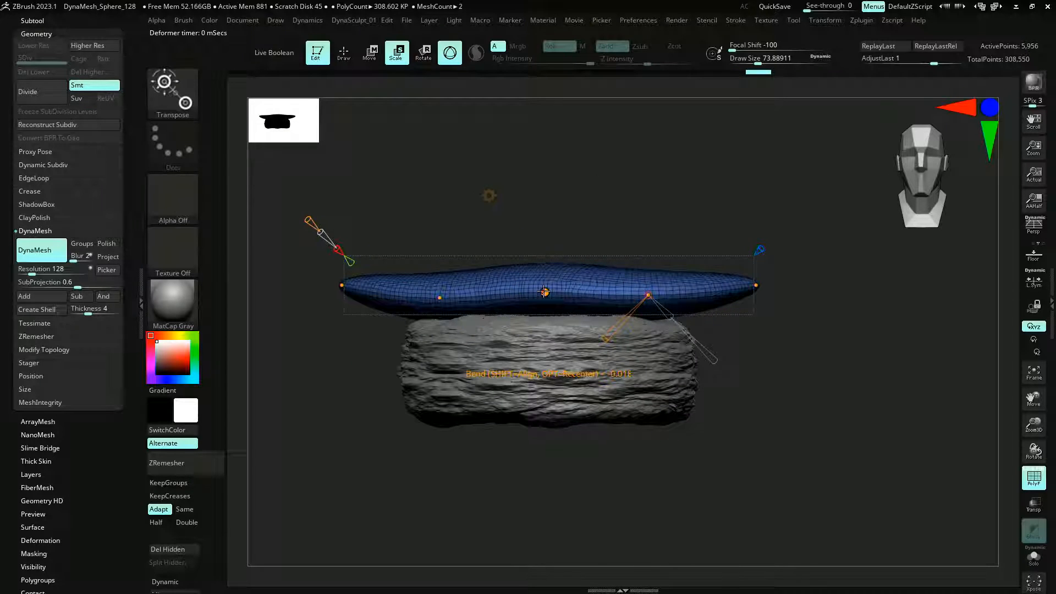
{"action": "left_click_drag", "start_coordinate": [547, 292], "coordinate": [565, 322]}
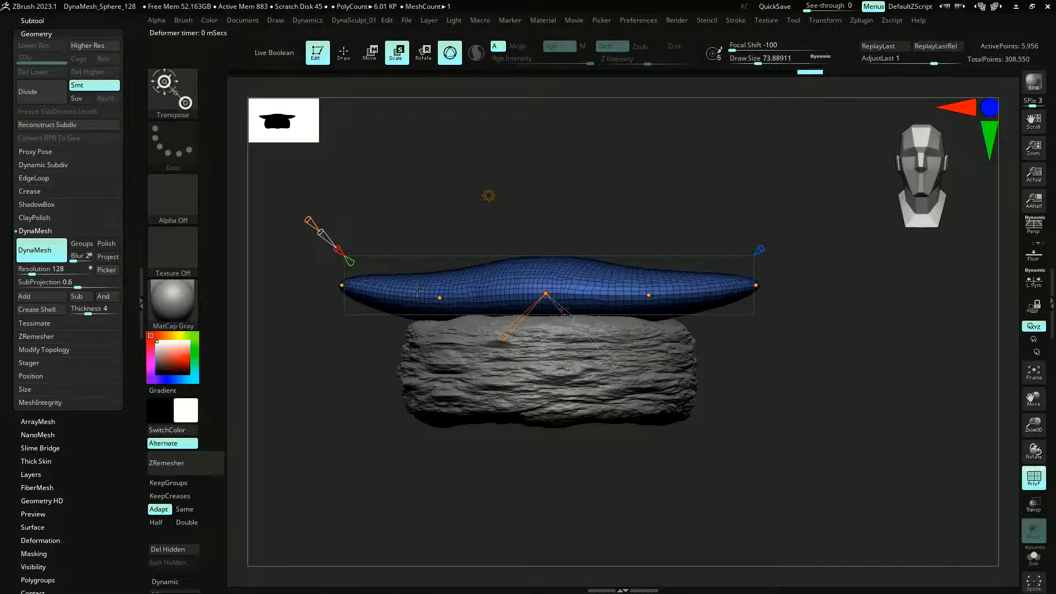
{"action": "left_click_drag", "start_coordinate": [348, 282], "coordinate": [366, 315]}
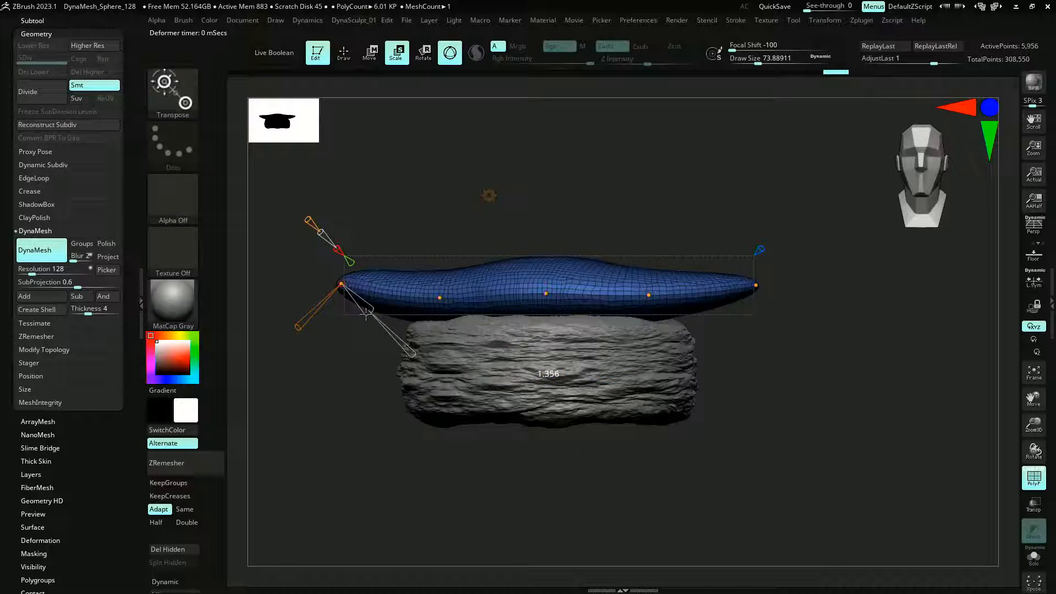
Refine the uneven outline from above by shifting and scaling the deformer's curve points, then accept the deformation
{"action": "left_click_drag", "start_coordinate": [620, 163], "coordinate": [632, 239]}
{"action": "left_click", "coordinate": [754, 262]}
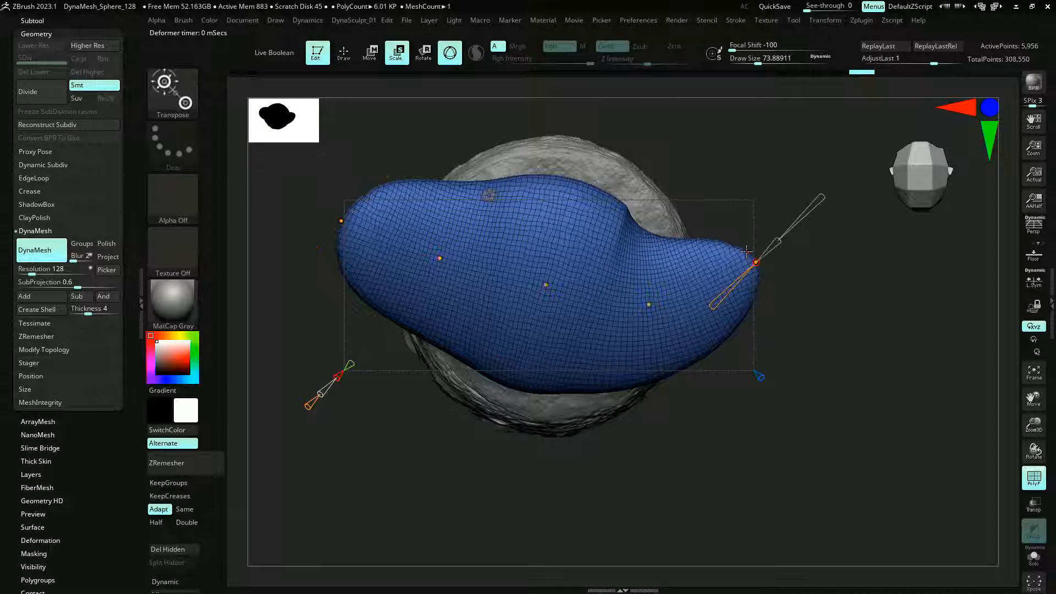
{"action": "left_click_drag", "start_coordinate": [440, 258], "coordinate": [434, 268]}
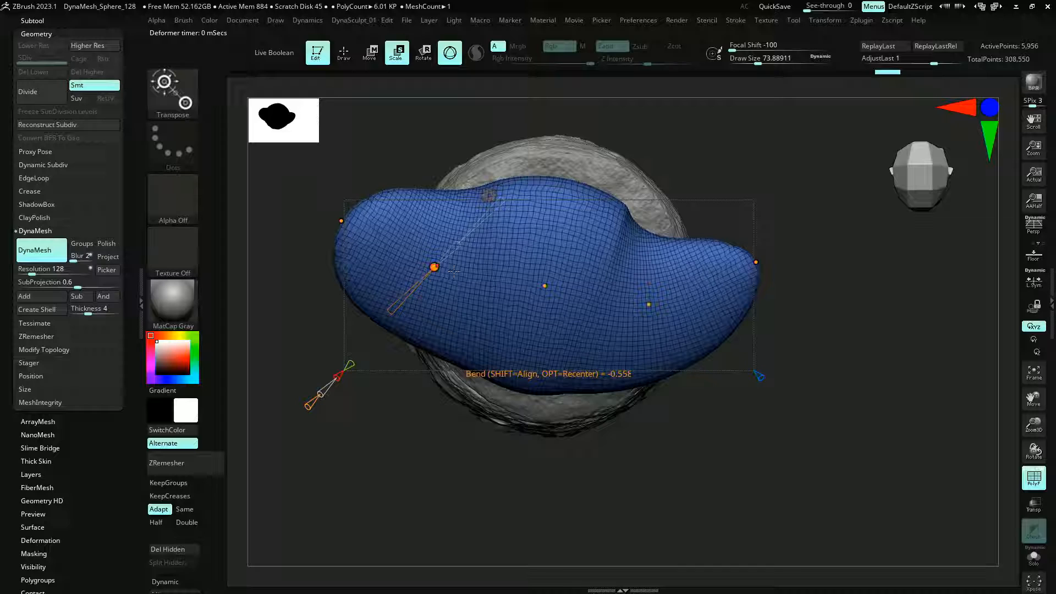
{"action": "left_click_drag", "start_coordinate": [545, 285], "coordinate": [544, 295]}
{"action": "left_click", "coordinate": [648, 304]}
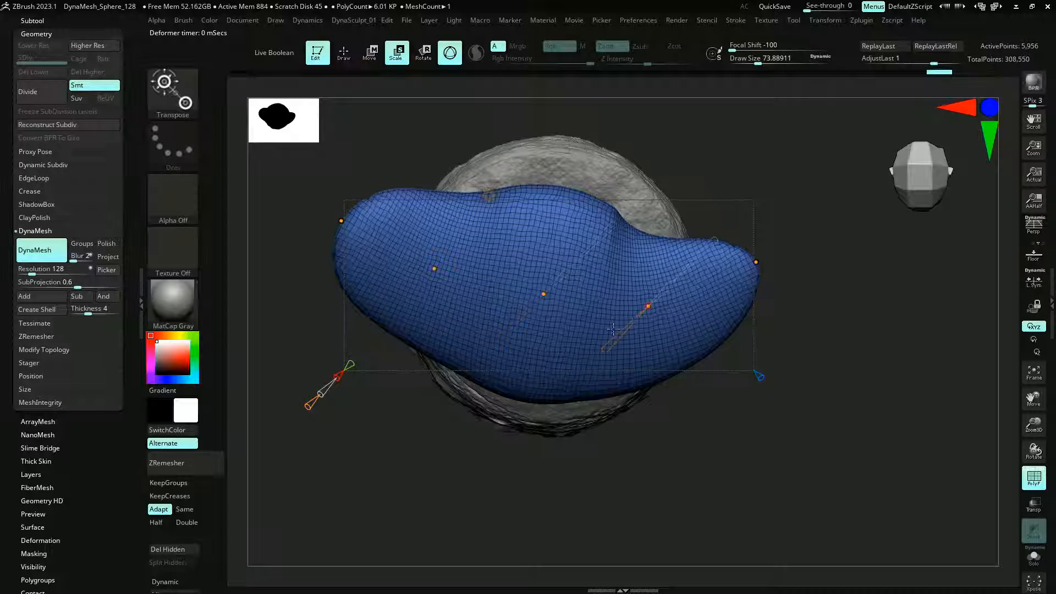
{"action": "left_click_drag", "start_coordinate": [667, 291], "coordinate": [669, 287]}
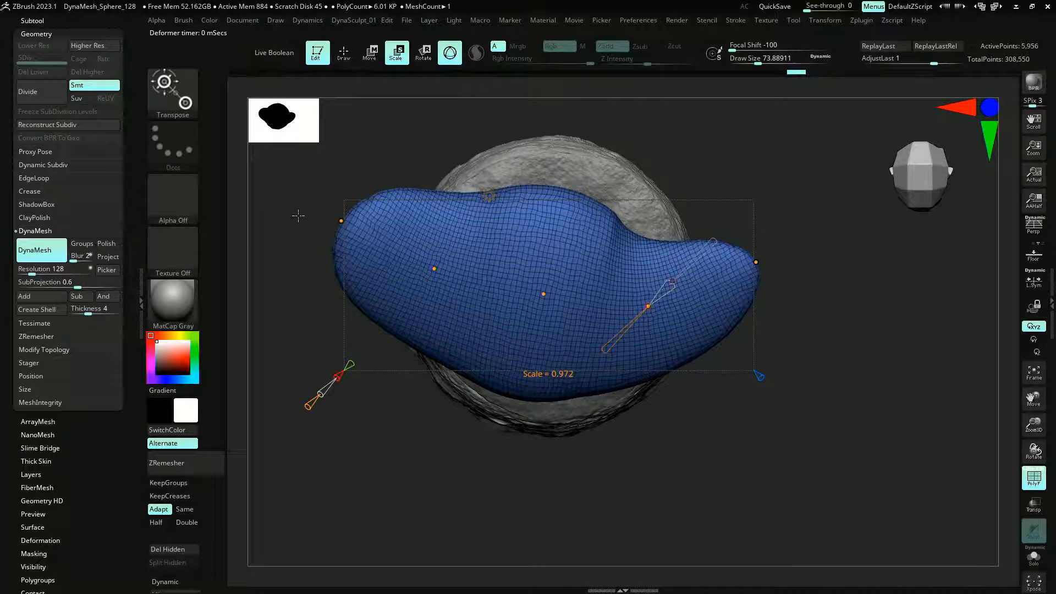
{"action": "mouse_move", "coordinate": [299, 216]}
{"action": "left_mouse_down"}
{"action": "mouse_move", "coordinate": [276, 186]}
{"action": "mouse_move", "coordinate": [318, 186]}
{"action": "mouse_move", "coordinate": [288, 215]}
{"action": "mouse_move", "coordinate": [275, 201]}
{"action": "mouse_move", "coordinate": [277, 187]}
{"action": "mouse_move", "coordinate": [314, 246]}
{"action": "mouse_move", "coordinate": [284, 207]}
{"action": "left_mouse_up"}
{"action": "left_click", "coordinate": [526, 172]}
{"action": "left_click", "coordinate": [698, 169]}
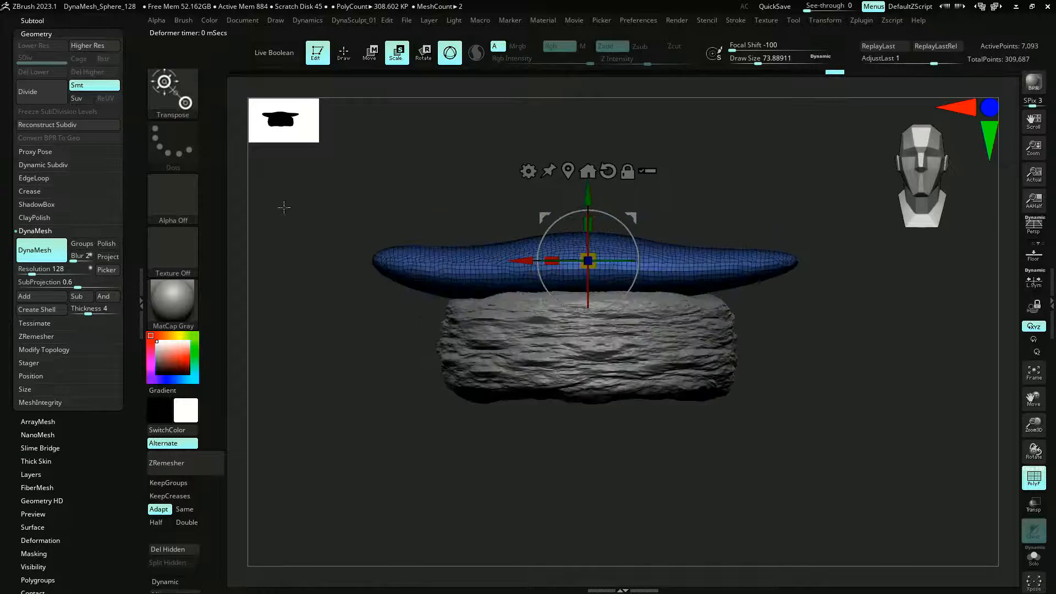
ZRemesh the bent shape with a target polygon count of 5 and Adapt enabled
{"action": "scroll", "coordinate": [9, 274], "scroll_direction": "down", "scroll_amount": 2}
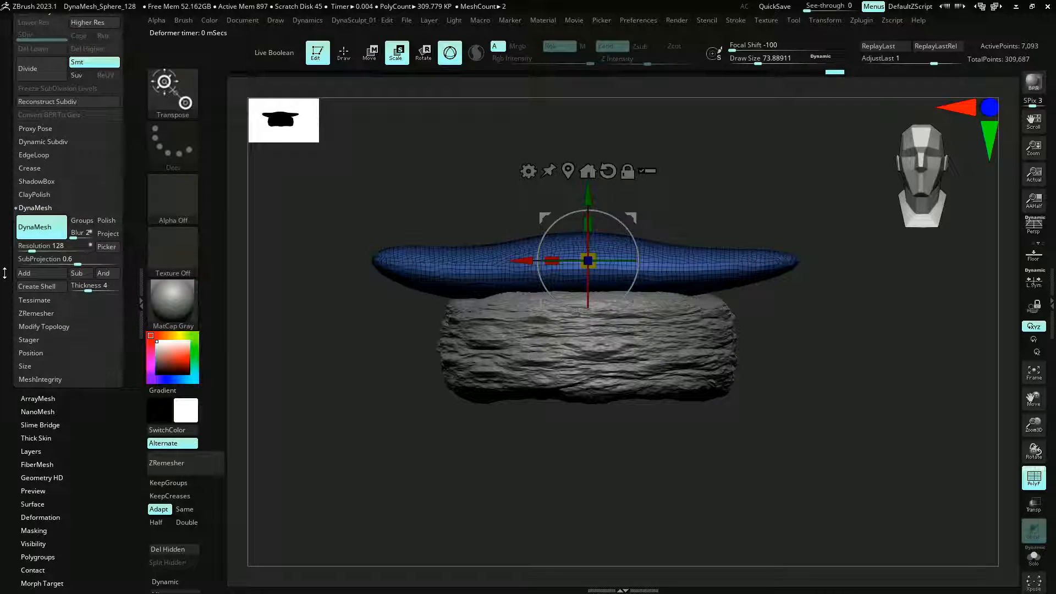
{"action": "left_click", "coordinate": [28, 313]}
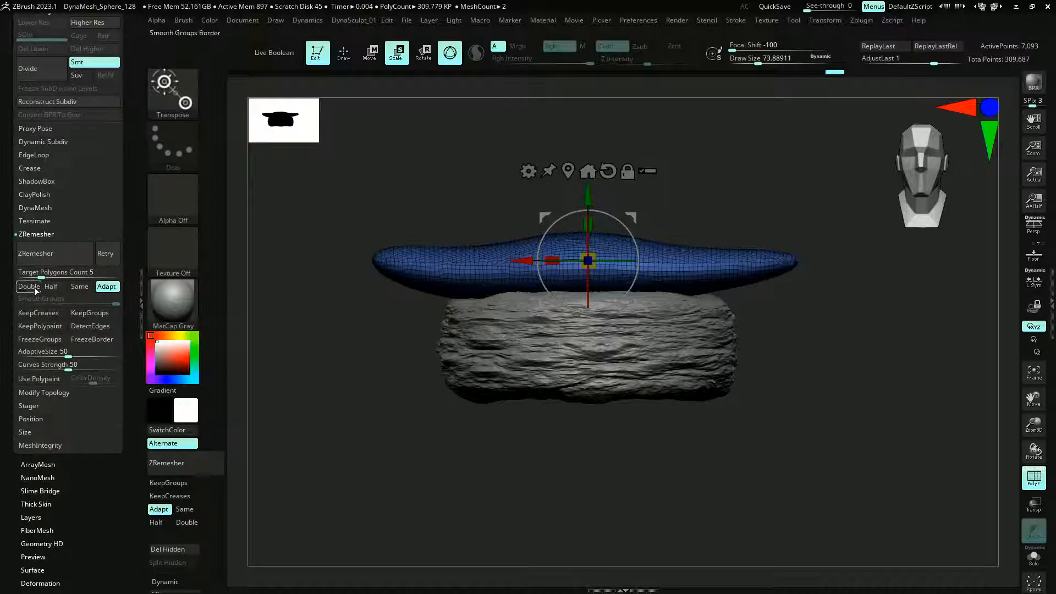
{"action": "left_click", "coordinate": [41, 253]}
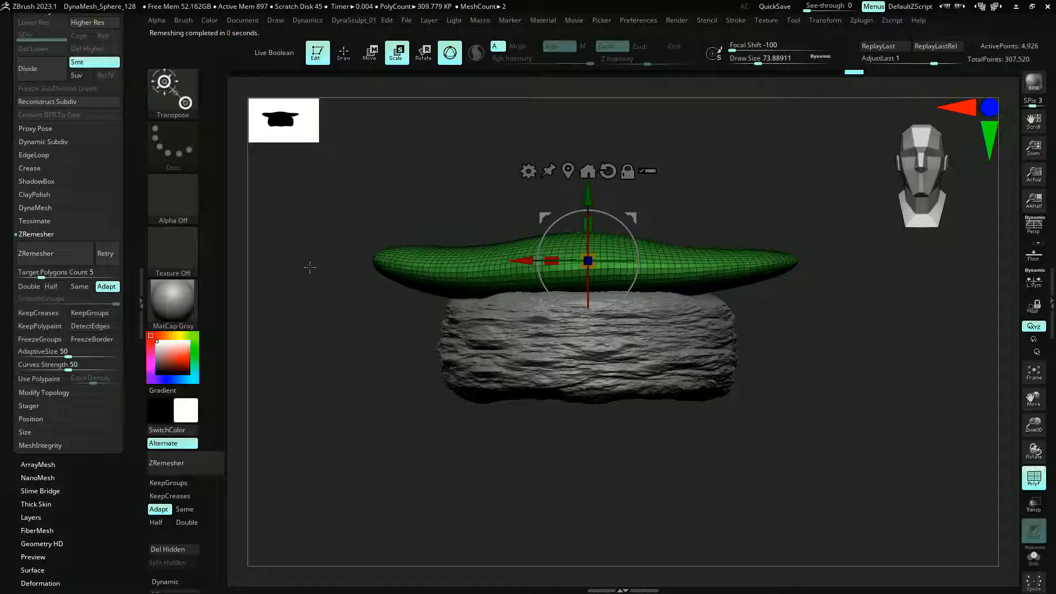
Push the shape's far edge and both tips inward from above using the Move Topological brush at a draw size of about 172
{"action": "mouse_move", "coordinate": [288, 222]}
{"action": "left_mouse_down"}
{"action": "mouse_move", "coordinate": [306, 306]}
{"action": "mouse_move", "coordinate": [297, 235]}
{"action": "left_mouse_up"}
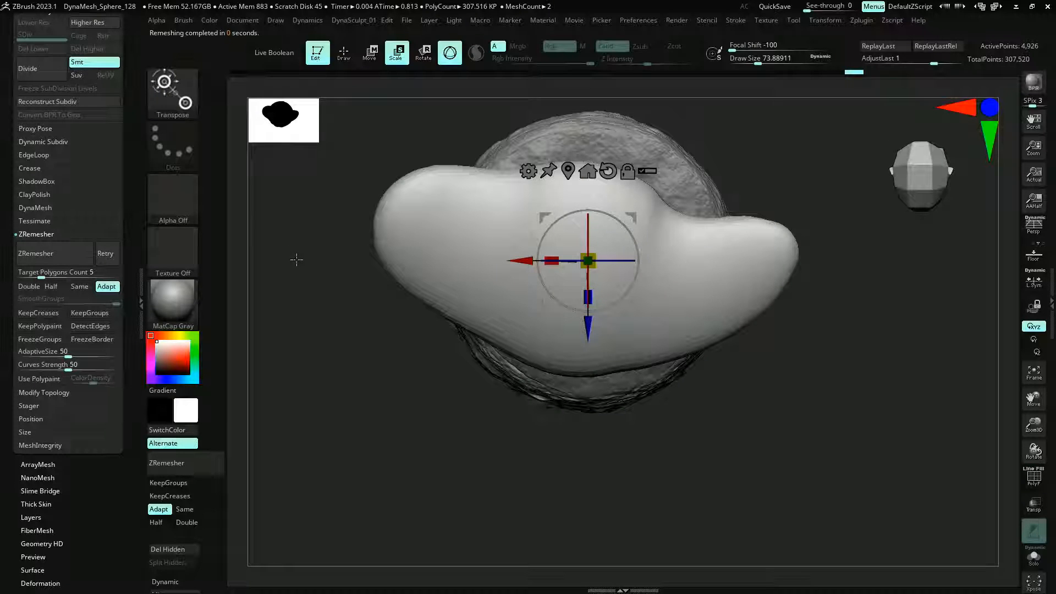
{"action": "key", "text": "b"}
{"action": "key", "text": "m"}
{"action": "key", "text": "t"}
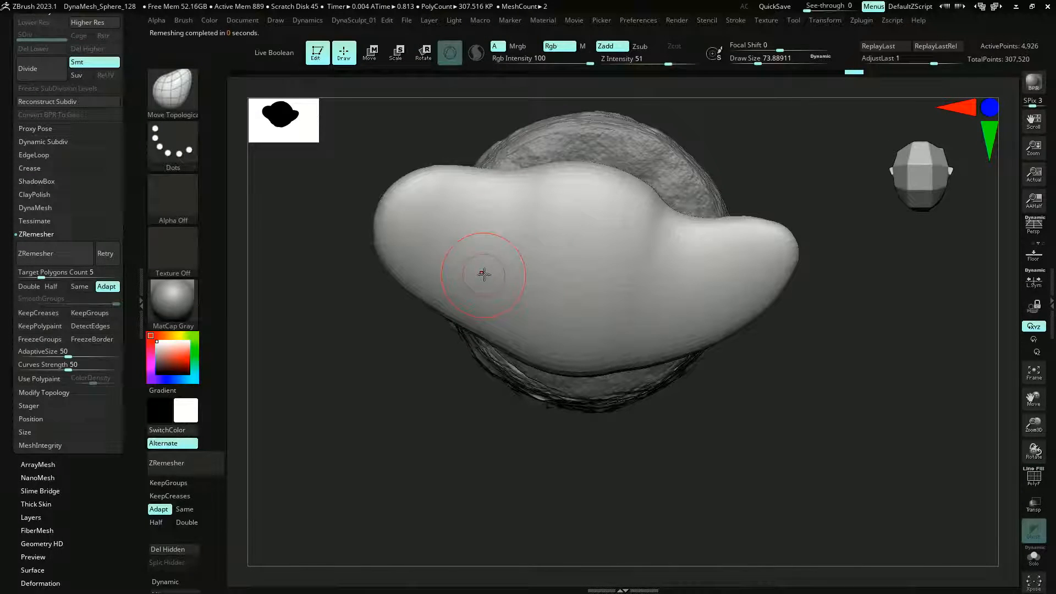
{"action": "key", "text": "b"}
{"action": "key", "text": "m"}
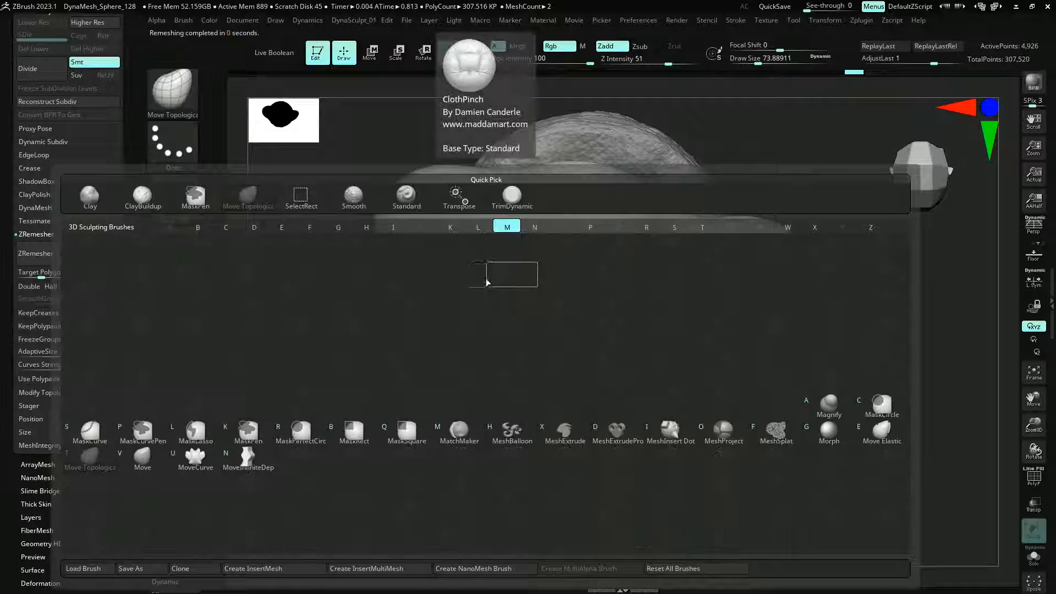
{"action": "key", "text": "t"}
{"action": "key", "text": "s"}
{"action": "left_click_drag", "start_coordinate": [489, 272], "coordinate": [502, 272]}
{"action": "left_click_drag", "start_coordinate": [484, 178], "coordinate": [484, 198]}
{"action": "left_click_drag", "start_coordinate": [590, 166], "coordinate": [588, 184]}
{"action": "left_click_drag", "start_coordinate": [679, 213], "coordinate": [678, 227]}
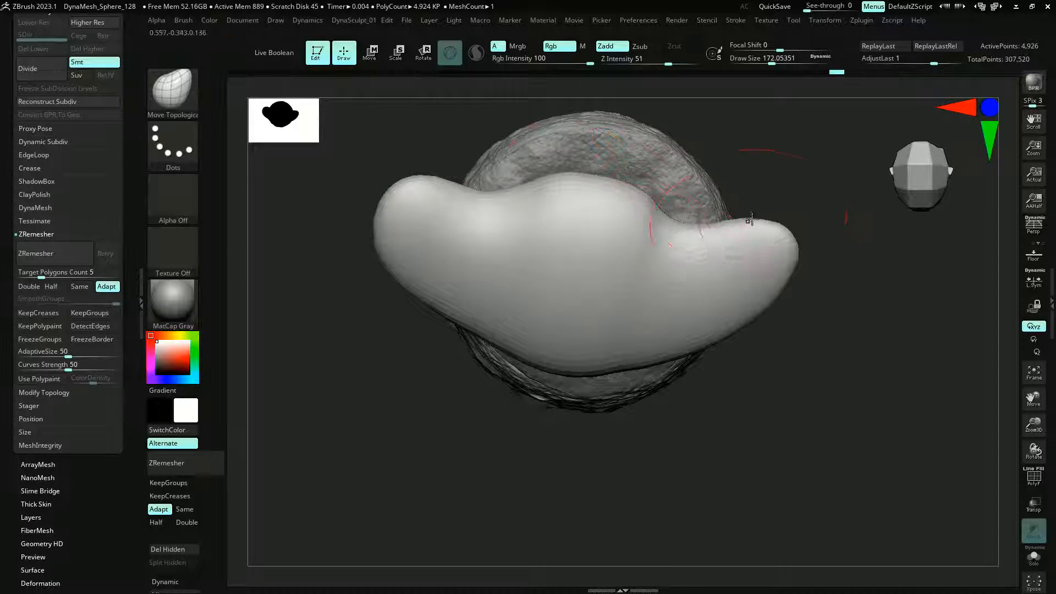
{"action": "left_click_drag", "start_coordinate": [750, 221], "coordinate": [755, 231]}
{"action": "left_click_drag", "start_coordinate": [402, 205], "coordinate": [397, 226]}
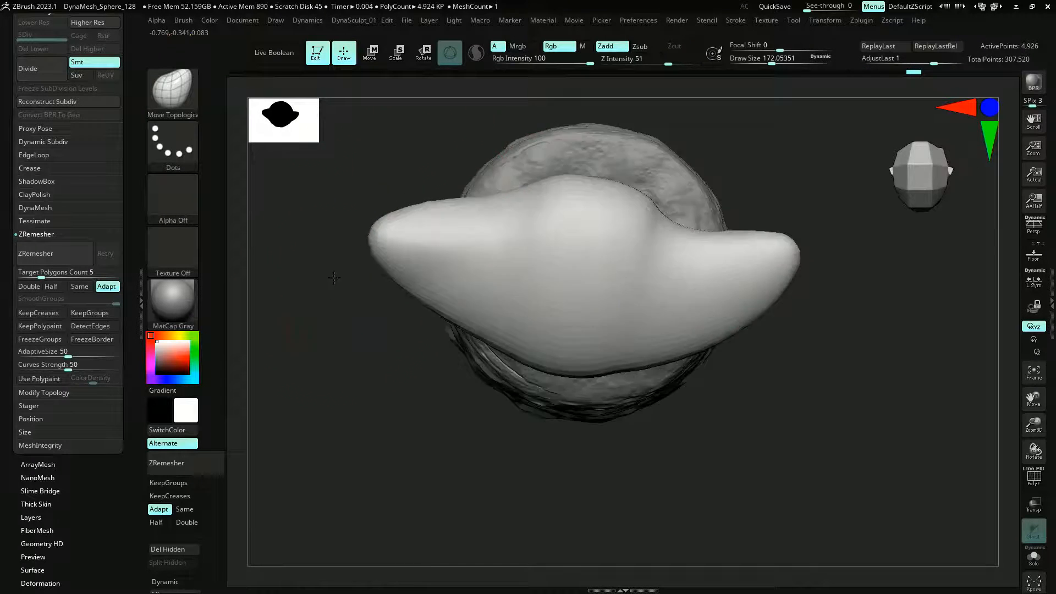
Push the shape's near edge inward from above to slim its outline, isolating the subtool in Solo mode
{"action": "left_click_drag", "start_coordinate": [332, 275], "coordinate": [332, 300], "text": "shift"}
{"action": "left_click_drag", "start_coordinate": [451, 318], "coordinate": [451, 306]}
{"action": "left_click_drag", "start_coordinate": [395, 277], "coordinate": [392, 267]}
{"action": "left_click_drag", "start_coordinate": [557, 344], "coordinate": [557, 330]}
{"action": "key", "text": "shift+s"}
{"action": "left_click_drag", "start_coordinate": [654, 344], "coordinate": [657, 334]}
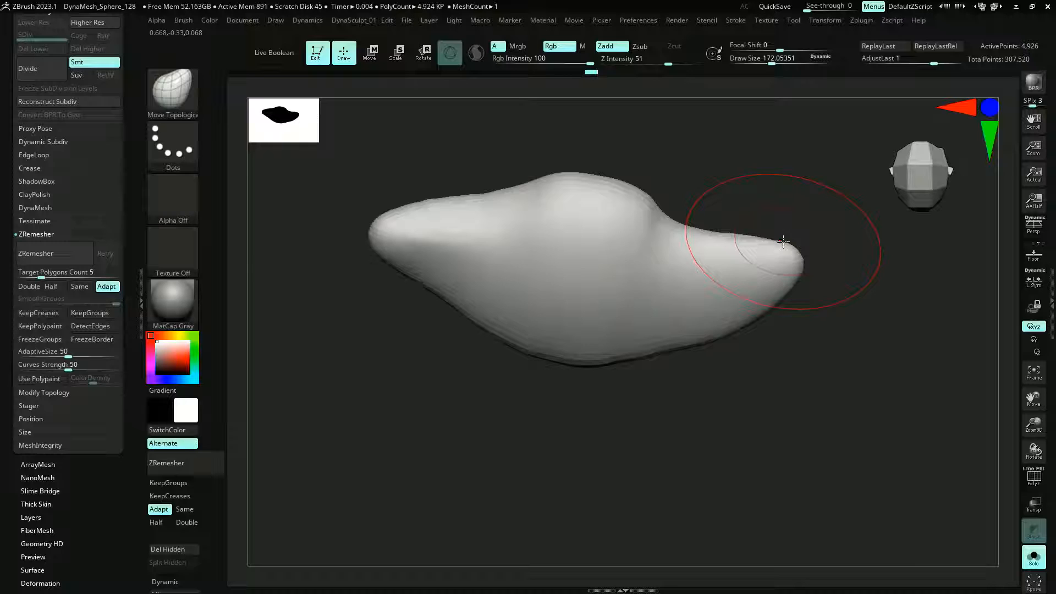
Bring the biscuit back into view and subdivide the remeshed shape up to subdivision level 3
{"action": "key", "text": "shift+f"}
{"action": "left_click_drag", "start_coordinate": [303, 204], "coordinate": [297, 176], "text": "shift"}
{"action": "key", "text": "shift+f"}
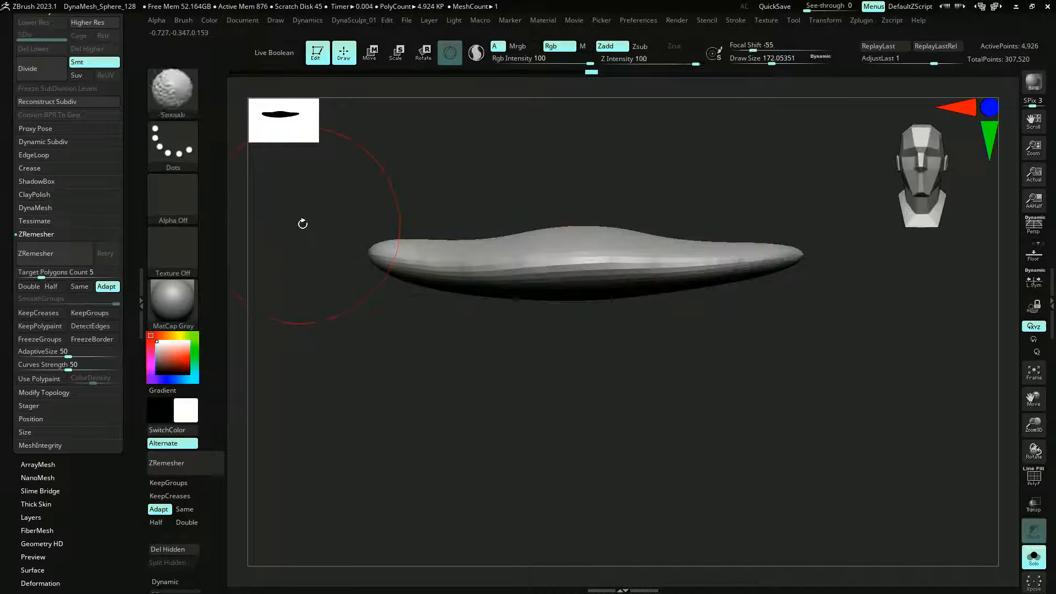
{"action": "mouse_move", "coordinate": [302, 224]}
{"action": "left_mouse_down", "text": "alt"}
{"action": "mouse_move", "coordinate": [291, 199]}
{"action": "mouse_move", "coordinate": [311, 217]}
{"action": "mouse_move", "coordinate": [299, 184]}
{"action": "mouse_move", "coordinate": [295, 231]}
{"action": "mouse_move", "coordinate": [320, 228]}
{"action": "mouse_move", "coordinate": [317, 215]}
{"action": "left_mouse_up", "text": "alt"}
{"action": "key", "text": "shift+s"}
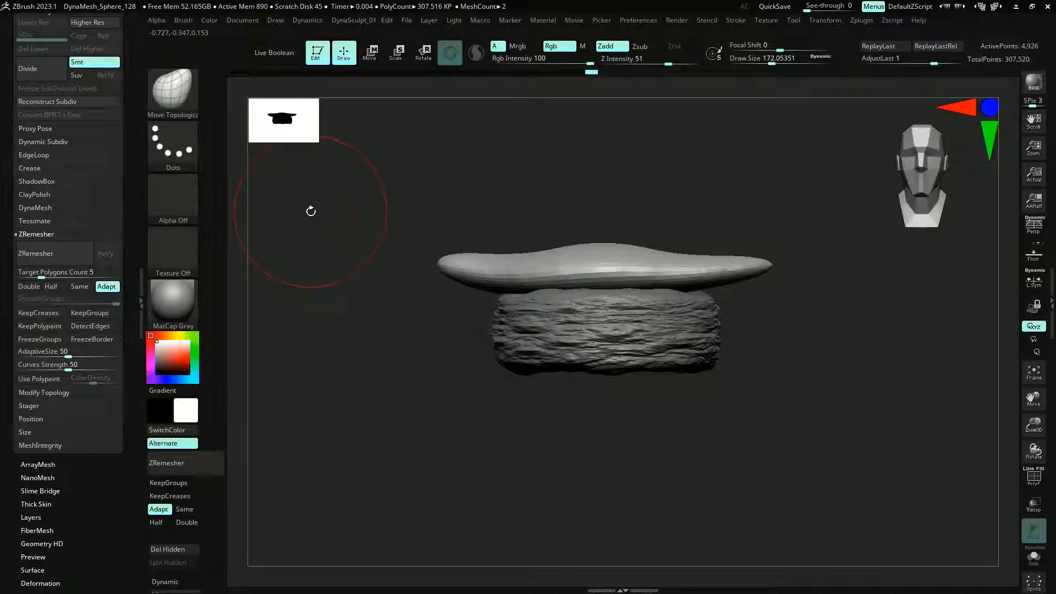
{"action": "key", "text": "ctrl"}
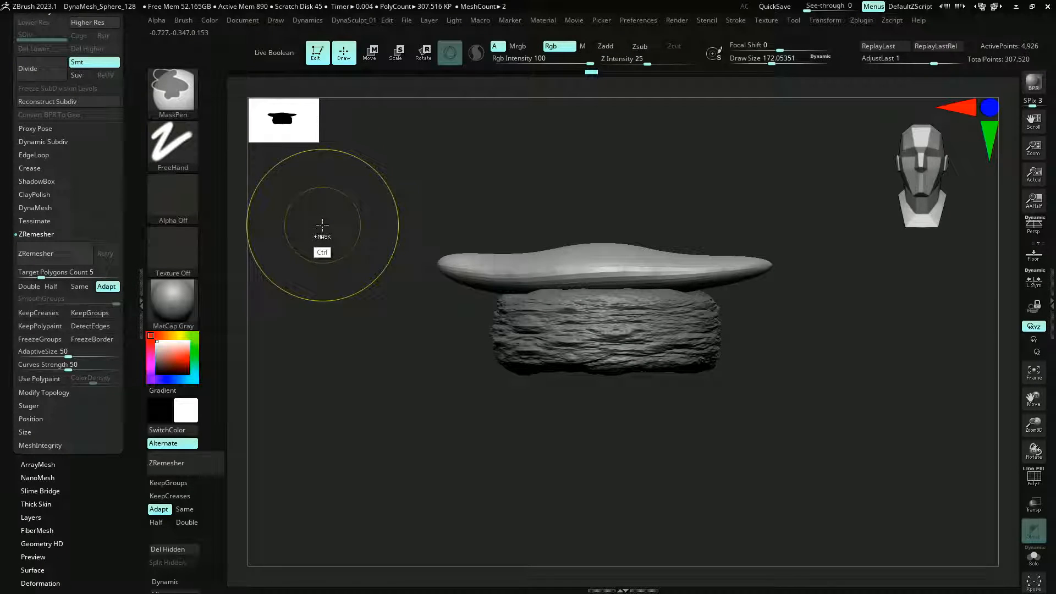
{"action": "key", "text": "ctrl+d"}
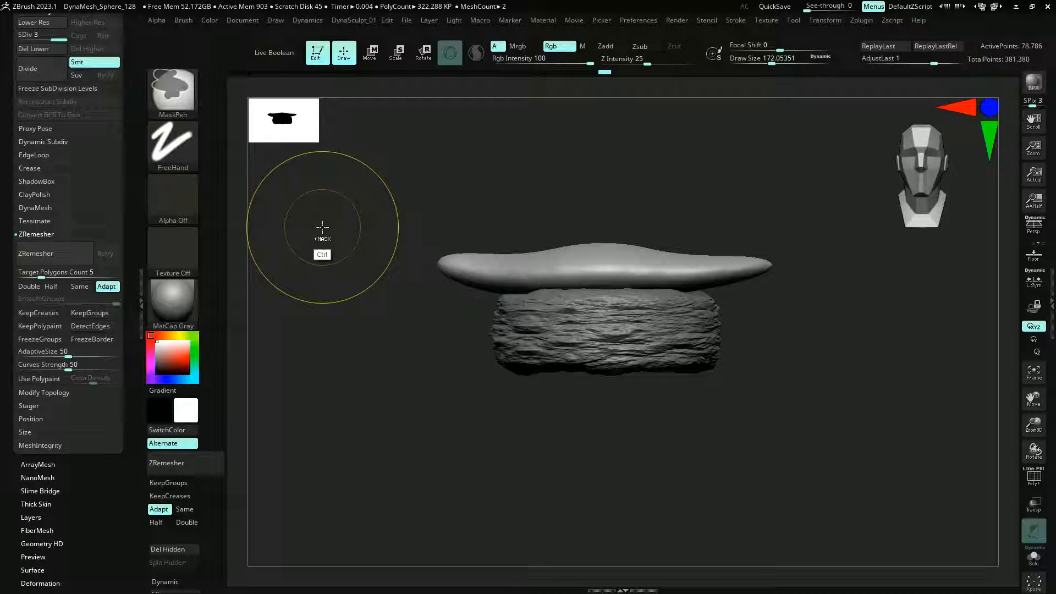
Subdivide the chicken piece to level 4 and open NoiseMaker for its surface noise
{"action": "key", "text": "ctrl+d"}
{"action": "key", "text": "ctrl+d"}
{"action": "left_click_drag", "start_coordinate": [317, 219], "coordinate": [305, 200]}
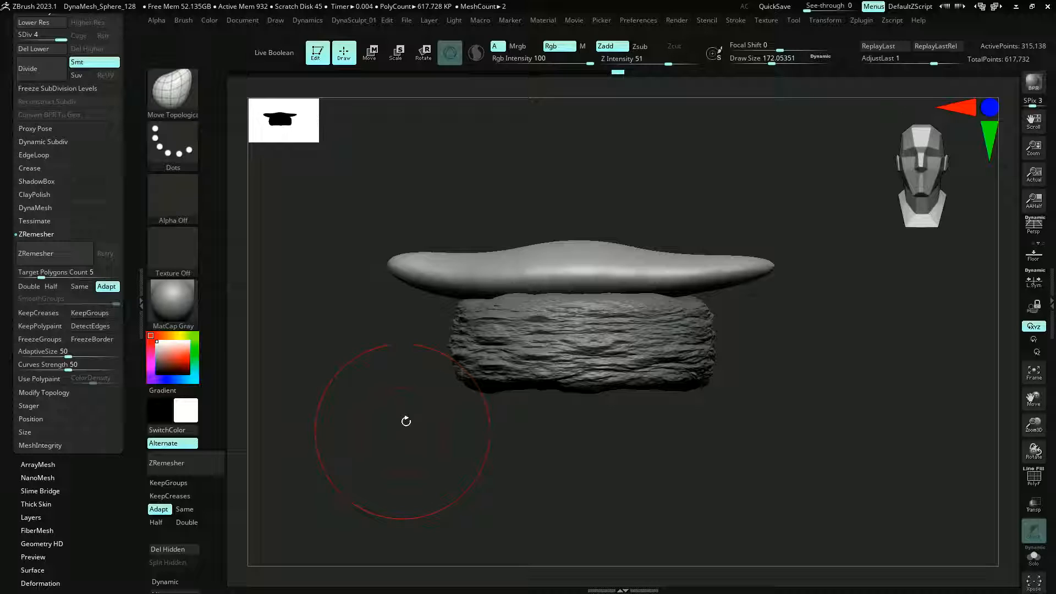
{"action": "left_click_drag", "start_coordinate": [12, 474], "coordinate": [13, 369]}
{"action": "left_click", "coordinate": [26, 466]}
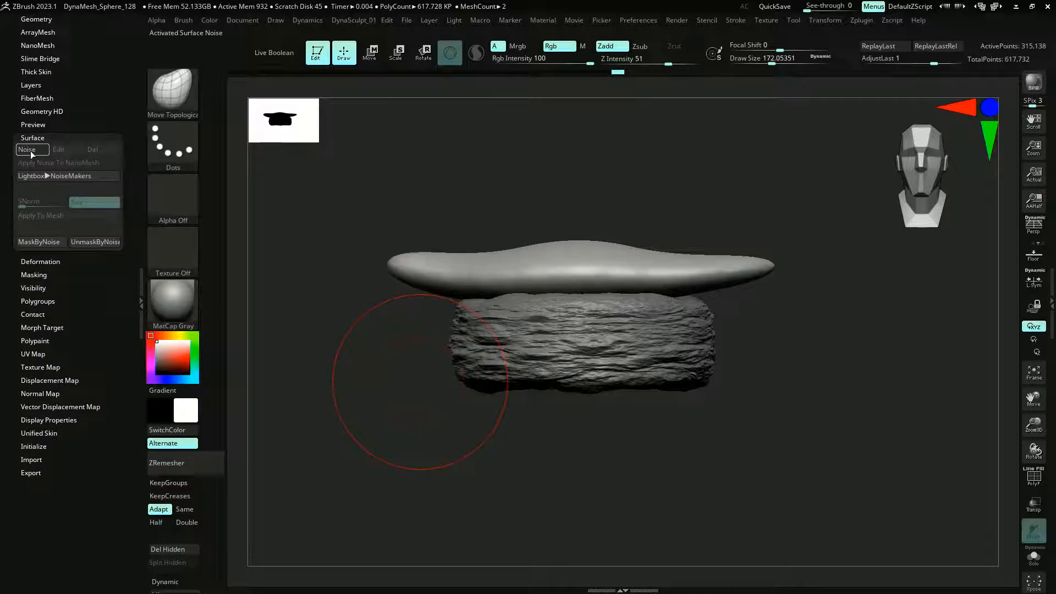
{"action": "left_click", "coordinate": [31, 151]}
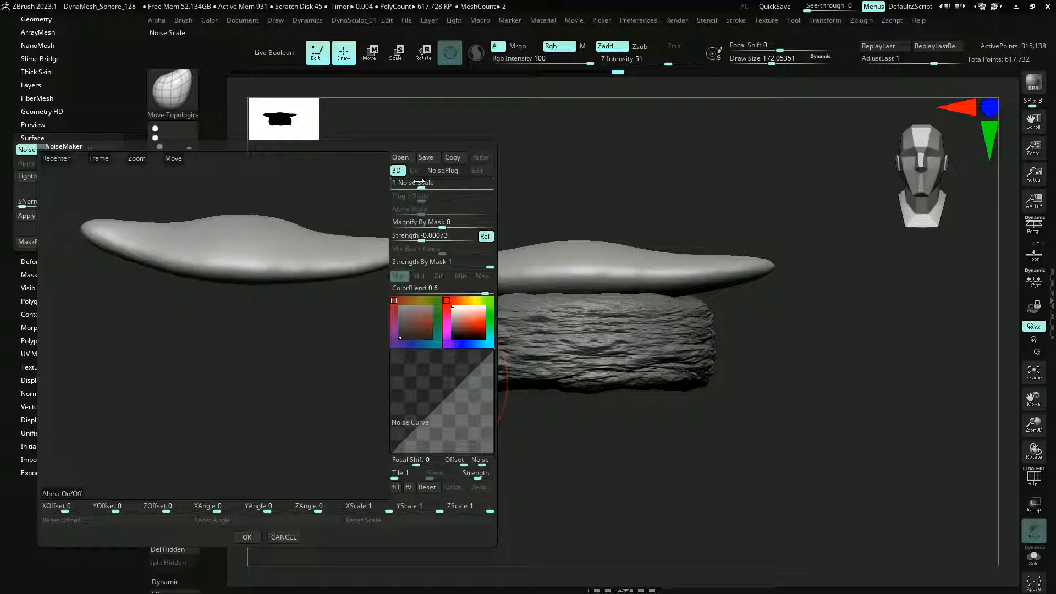
Apply surface noise to the chicken piece with a noise scale of about 51.7 and a strength of -0.00292
{"action": "left_click_drag", "start_coordinate": [420, 182], "coordinate": [428, 182]}
{"action": "left_click_drag", "start_coordinate": [196, 317], "coordinate": [218, 290]}
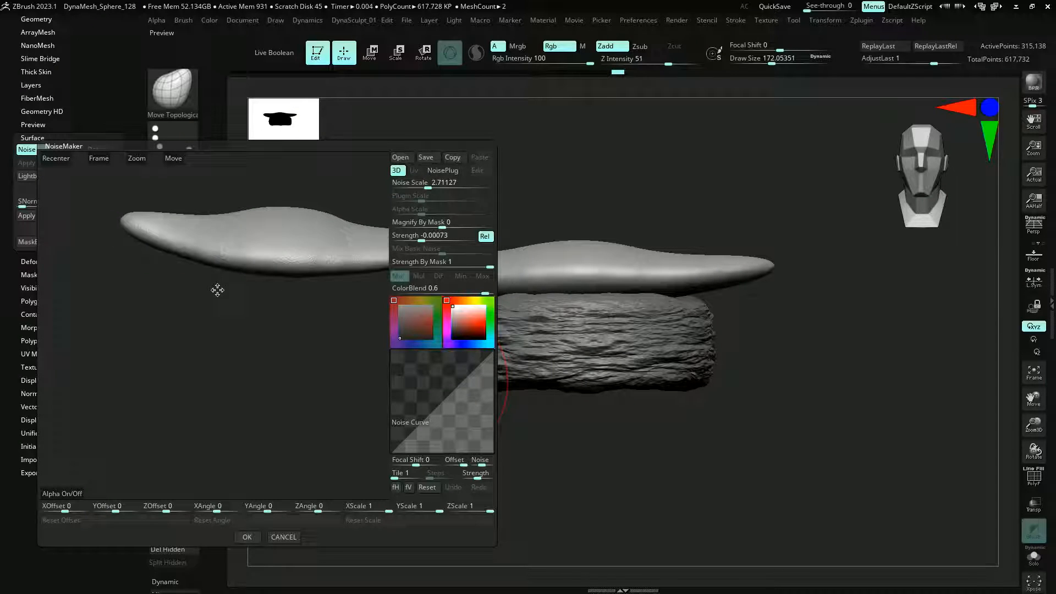
{"action": "left_click_drag", "start_coordinate": [429, 188], "coordinate": [453, 203]}
{"action": "left_click_drag", "start_coordinate": [242, 369], "coordinate": [209, 286]}
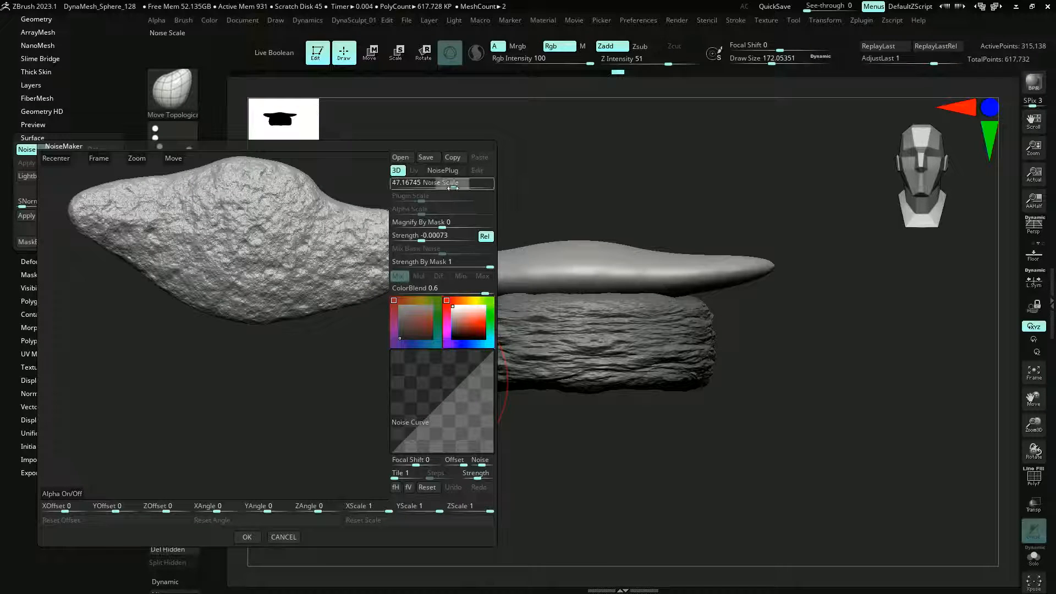
{"action": "left_click_drag", "start_coordinate": [452, 188], "coordinate": [458, 186]}
{"action": "left_click_drag", "start_coordinate": [210, 330], "coordinate": [306, 450]}
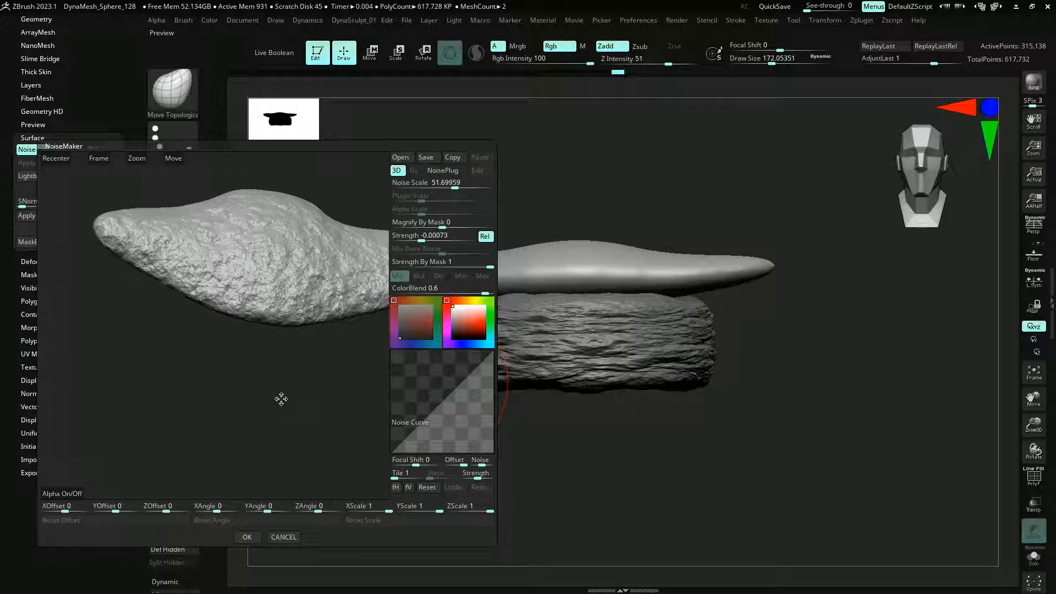
{"action": "left_click_drag", "start_coordinate": [424, 241], "coordinate": [418, 241]}
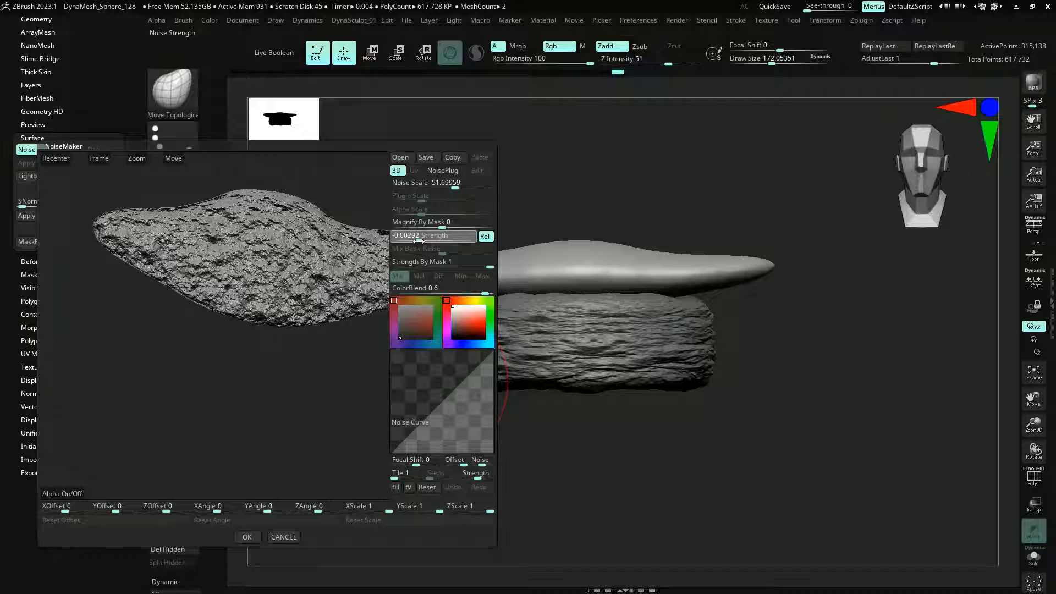
{"action": "mouse_move", "coordinate": [211, 356]}
{"action": "left_mouse_down"}
{"action": "mouse_move", "coordinate": [202, 372]}
{"action": "mouse_move", "coordinate": [203, 347]}
{"action": "left_mouse_up"}
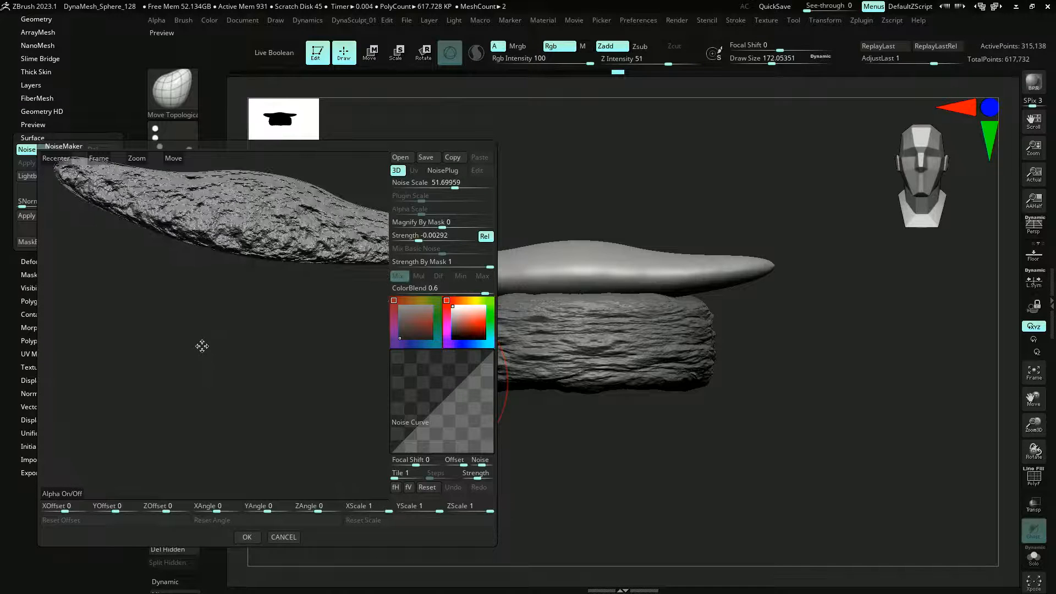
{"action": "left_click", "coordinate": [247, 537]}
Mask the chicken piece by its noise and apply a negative Inflate deformation to create a bumpy surface
{"action": "left_click_drag", "start_coordinate": [355, 302], "coordinate": [327, 330]}
{"action": "left_click", "coordinate": [54, 242]}
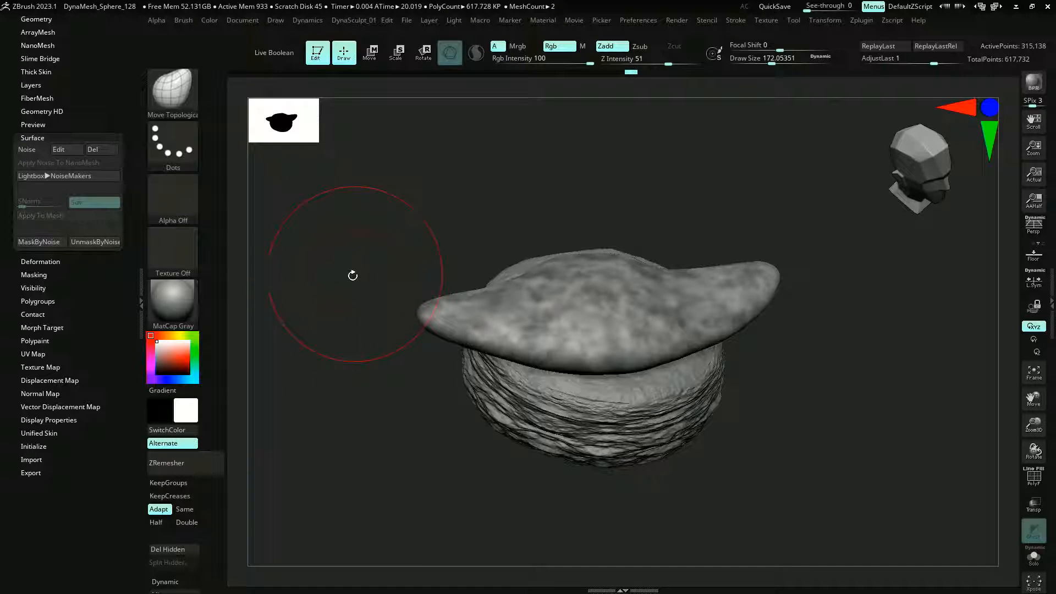
{"action": "left_click", "coordinate": [40, 262]}
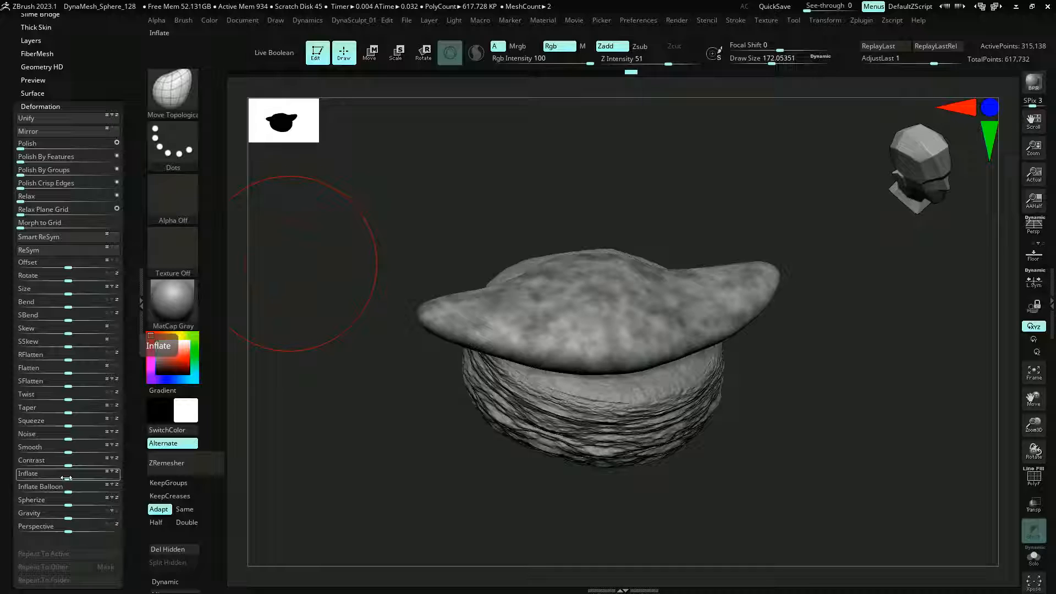
{"action": "mouse_move", "coordinate": [66, 478]}
{"action": "left_mouse_down"}
{"action": "mouse_move", "coordinate": [49, 479]}
{"action": "mouse_move", "coordinate": [82, 481]}
{"action": "mouse_move", "coordinate": [88, 494]}
{"action": "mouse_move", "coordinate": [47, 483]}
{"action": "left_mouse_up"}
{"action": "left_click_drag", "start_coordinate": [283, 258], "coordinate": [286, 406]}
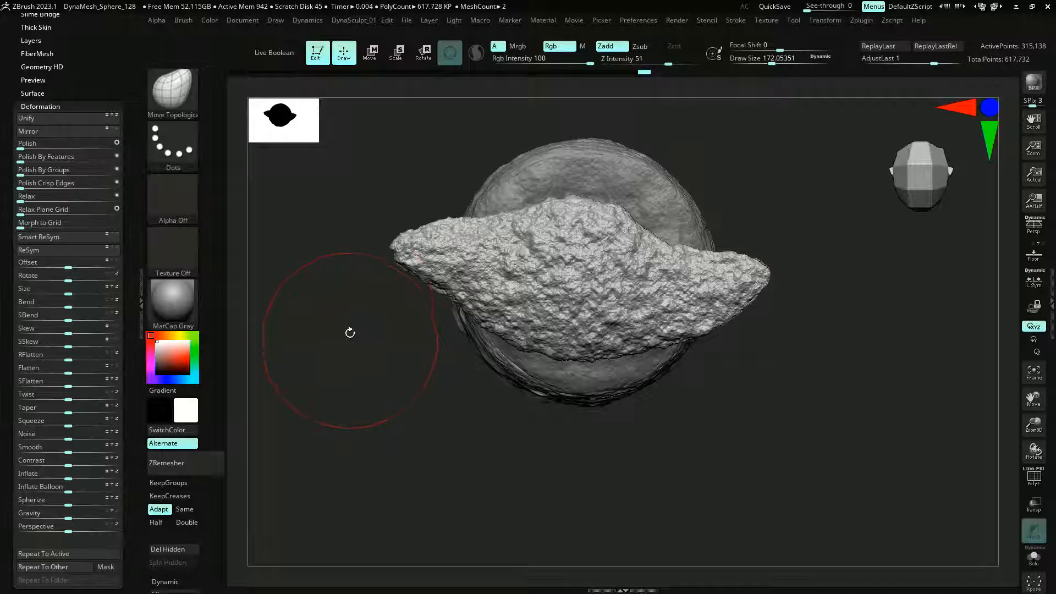
Switch the chicken piece to subdivision level 1 and swell one tip with the Inflat brush at a draw size of about 90
{"action": "key", "text": "shift+d"}
{"action": "key", "text": "shift+d"}
{"action": "key", "text": "shift+d"}
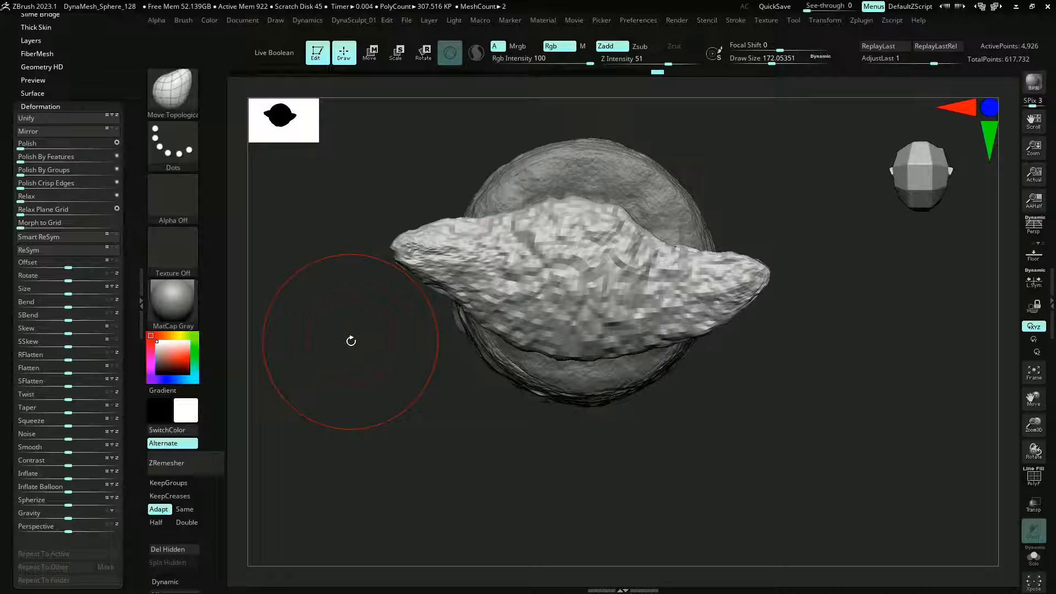
{"action": "key", "text": "b"}
{"action": "key", "text": "i"}
{"action": "key", "text": "n"}
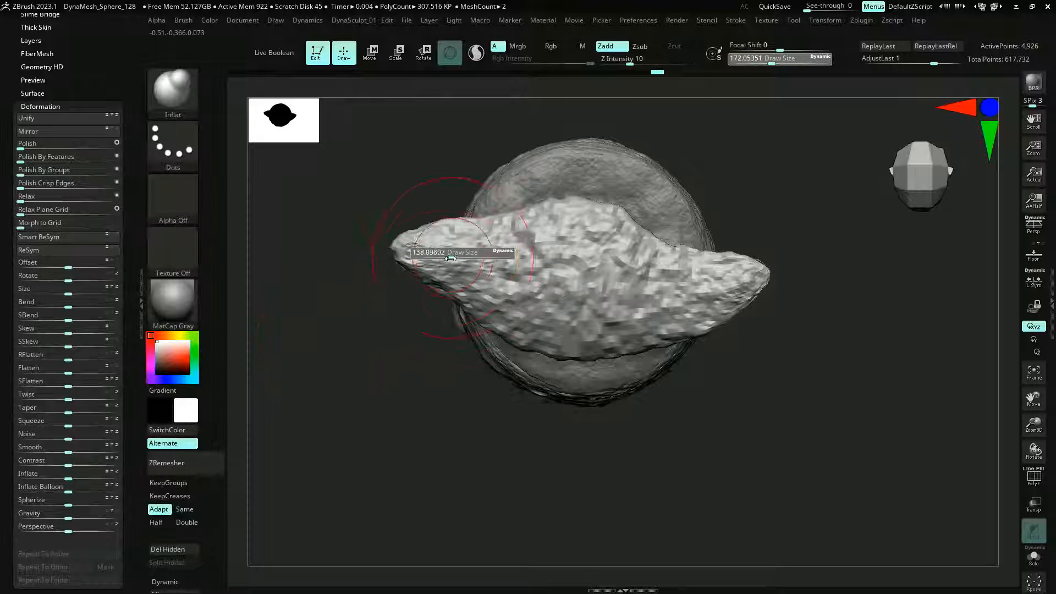
{"action": "left_click_drag", "start_coordinate": [323, 214], "coordinate": [318, 160]}
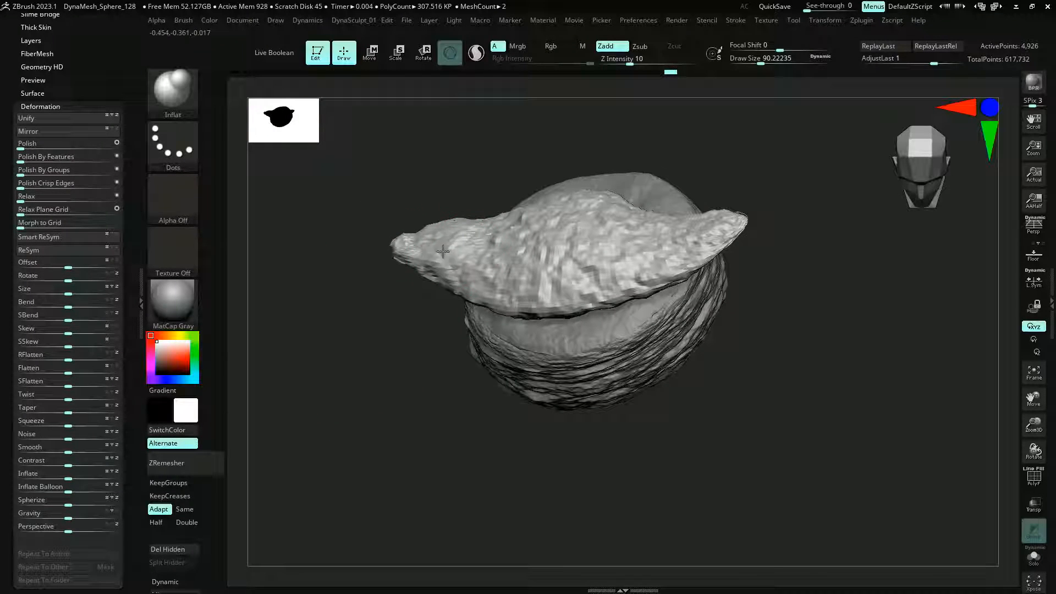
{"action": "mouse_move", "coordinate": [769, 241]}
{"action": "left_mouse_down"}
{"action": "mouse_move", "coordinate": [767, 282]}
{"action": "mouse_move", "coordinate": [731, 259]}
{"action": "mouse_move", "coordinate": [691, 273]}
{"action": "left_mouse_up"}
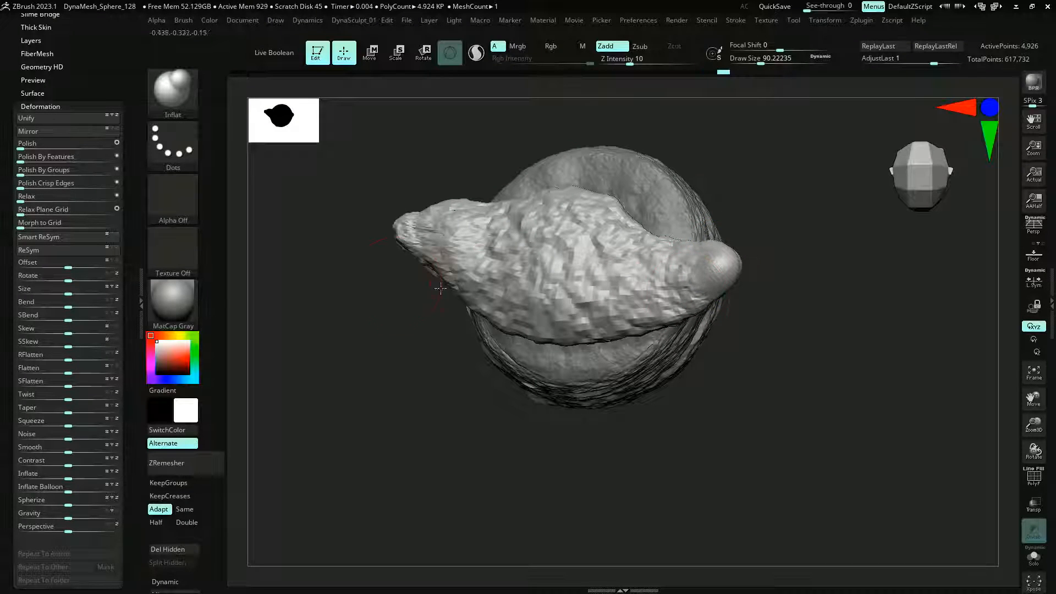
Build up the area beside the rounded tip and swell the opposite narrow end with the Inflat brush
{"action": "right_click_drag", "start_coordinate": [441, 288], "coordinate": [382, 309]}
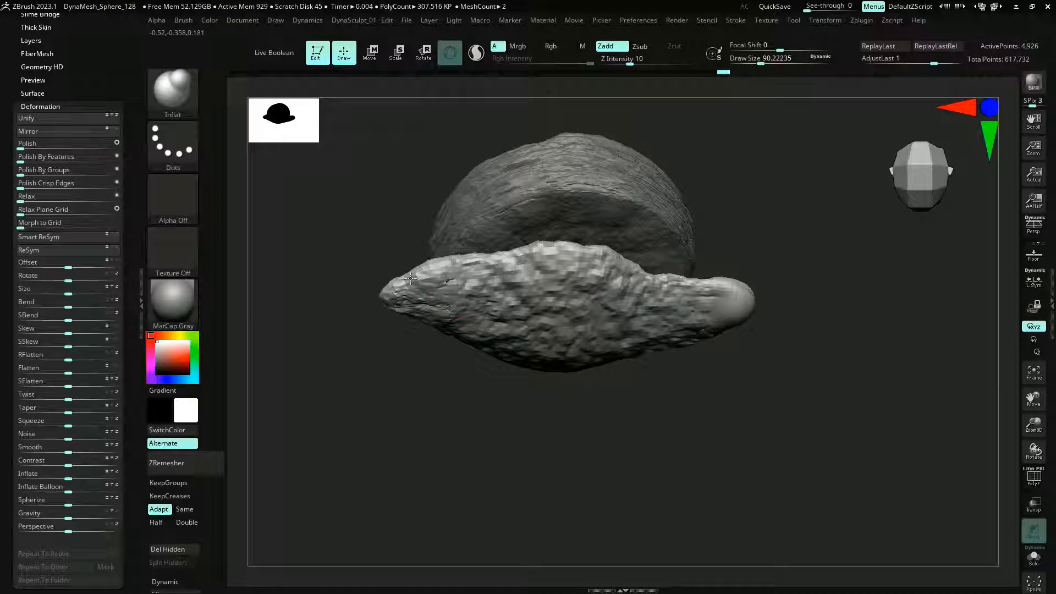
{"action": "left_click_drag", "start_coordinate": [630, 263], "coordinate": [677, 282]}
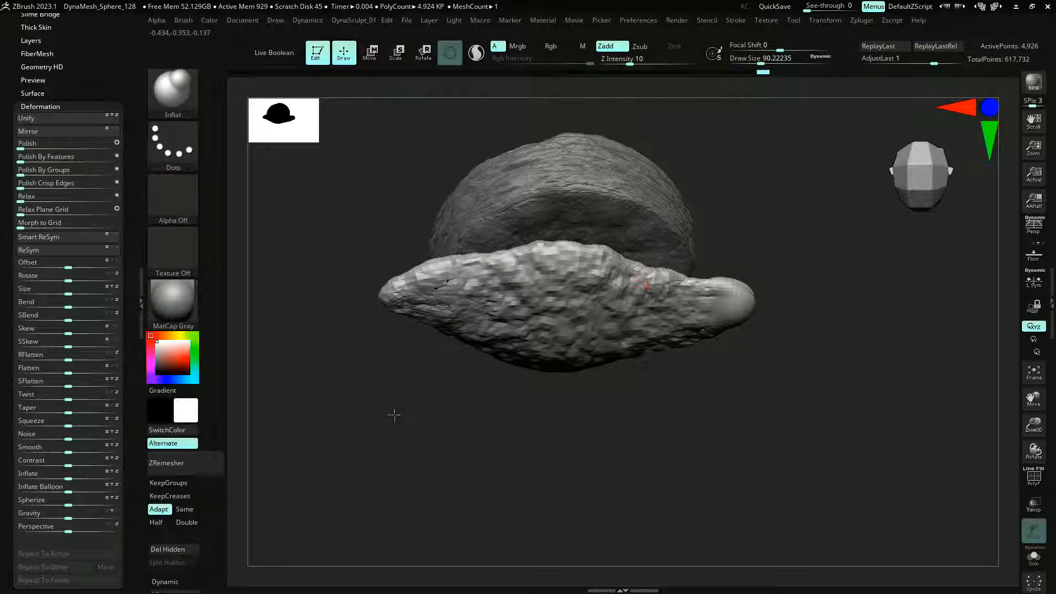
{"action": "right_click_drag", "start_coordinate": [395, 414], "coordinate": [447, 363]}
{"action": "left_click_drag", "start_coordinate": [396, 408], "coordinate": [397, 342]}
{"action": "mouse_move", "coordinate": [466, 346]}
{"action": "left_mouse_down"}
{"action": "mouse_move", "coordinate": [669, 341]}
{"action": "mouse_move", "coordinate": [727, 296]}
{"action": "left_mouse_up"}
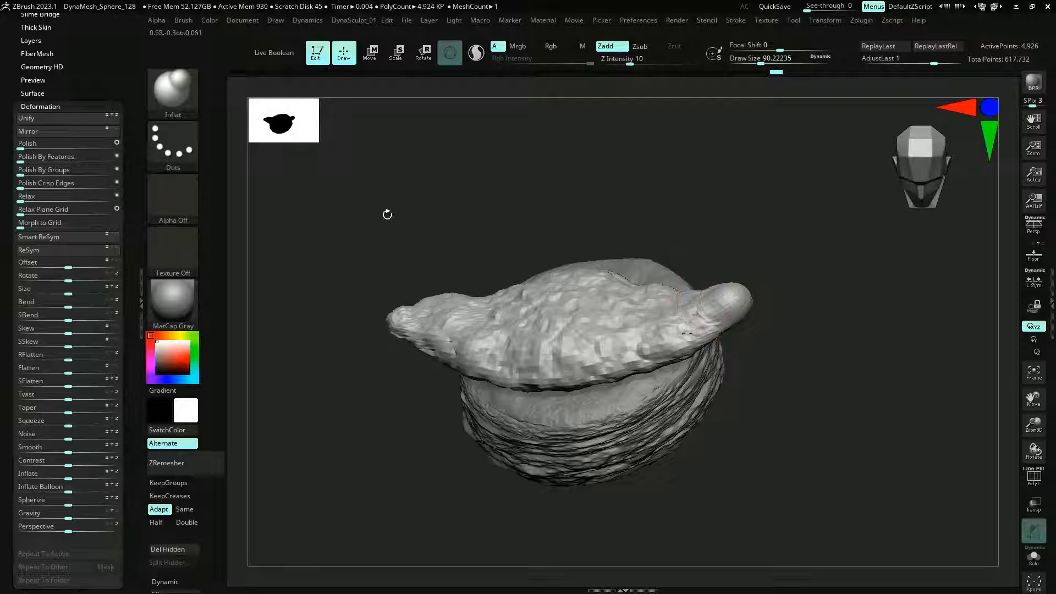
{"action": "right_click_drag", "start_coordinate": [388, 214], "coordinate": [363, 264]}
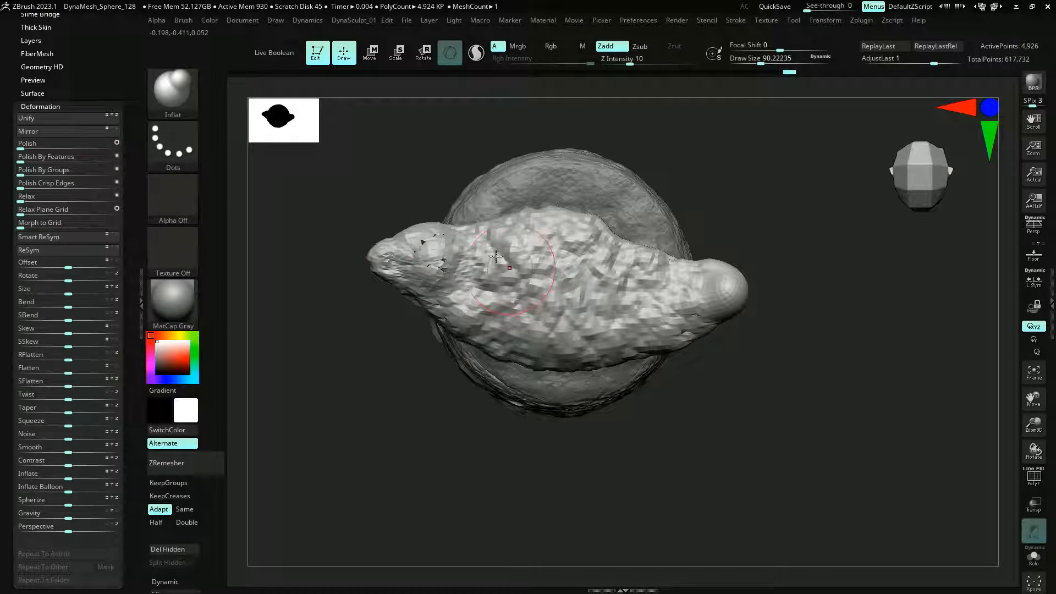
{"action": "left_click_drag", "start_coordinate": [425, 263], "coordinate": [430, 247], "text": "shift"}
Refine the narrow end with the Inflat brush at a draw size of about 49, and return the piece to subdivision level 4
{"action": "mouse_move", "coordinate": [317, 224]}
{"action": "right_mouse_down"}
{"action": "mouse_move", "coordinate": [294, 213]}
{"action": "mouse_move", "coordinate": [308, 245]}
{"action": "mouse_move", "coordinate": [302, 208]}
{"action": "mouse_move", "coordinate": [333, 309]}
{"action": "mouse_move", "coordinate": [361, 247]}
{"action": "right_mouse_up"}
{"action": "key", "text": "s"}
{"action": "left_click_drag", "start_coordinate": [415, 285], "coordinate": [411, 286]}
{"action": "right_click_drag", "start_coordinate": [329, 242], "coordinate": [335, 292], "text": "ctrl"}
{"action": "key", "text": "shift+d"}
{"action": "key", "text": "shift+d"}
{"action": "key", "text": "shift+d"}
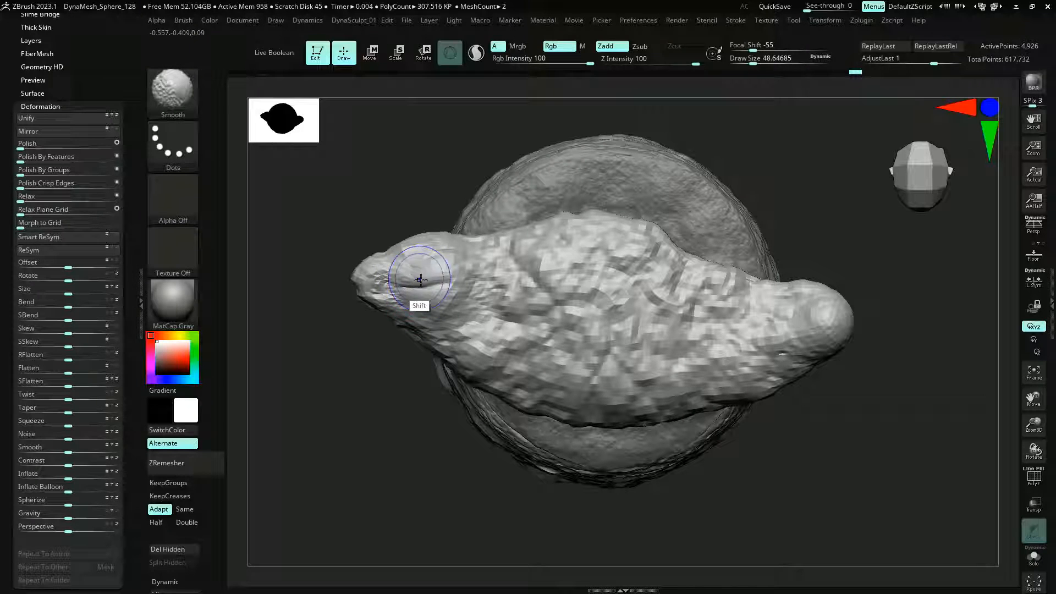
{"action": "key", "text": "d"}
{"action": "key", "text": "d"}
{"action": "key", "text": "d"}
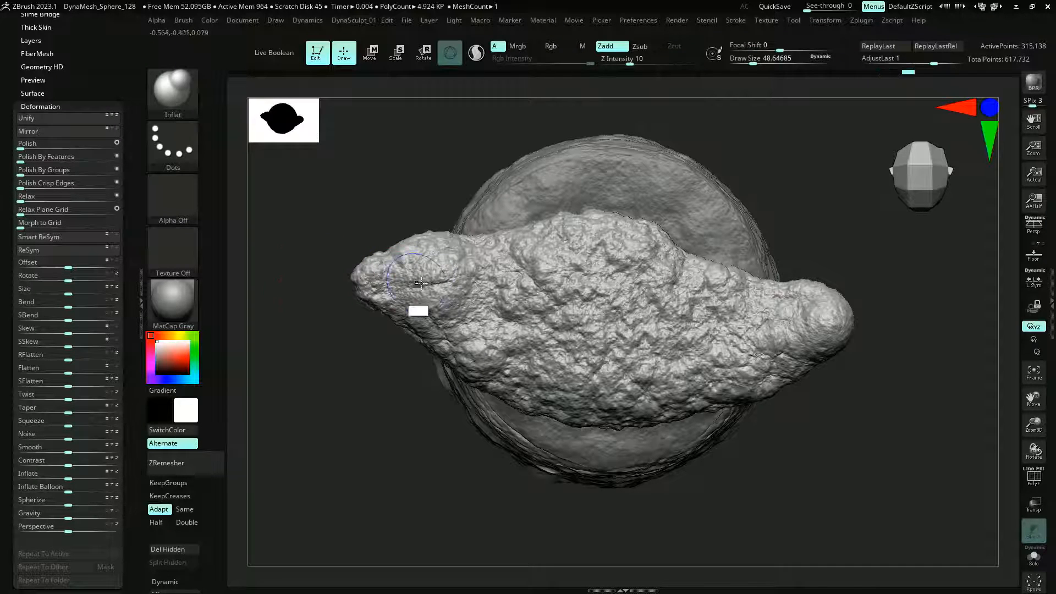
{"action": "left_click_drag", "start_coordinate": [321, 314], "coordinate": [323, 345]}
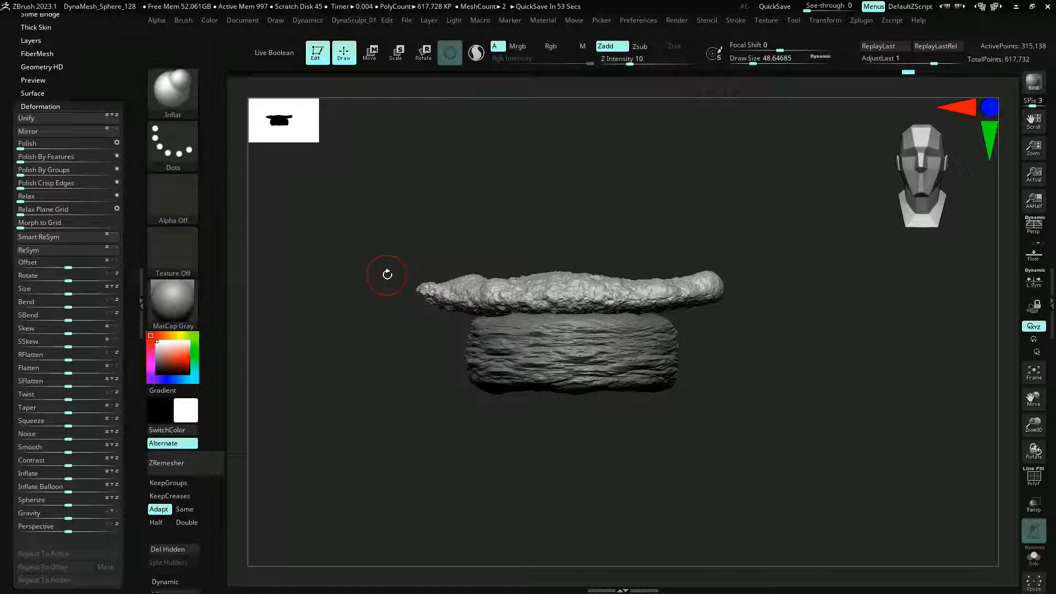
{"action": "left_click_drag", "start_coordinate": [363, 236], "coordinate": [357, 213]}
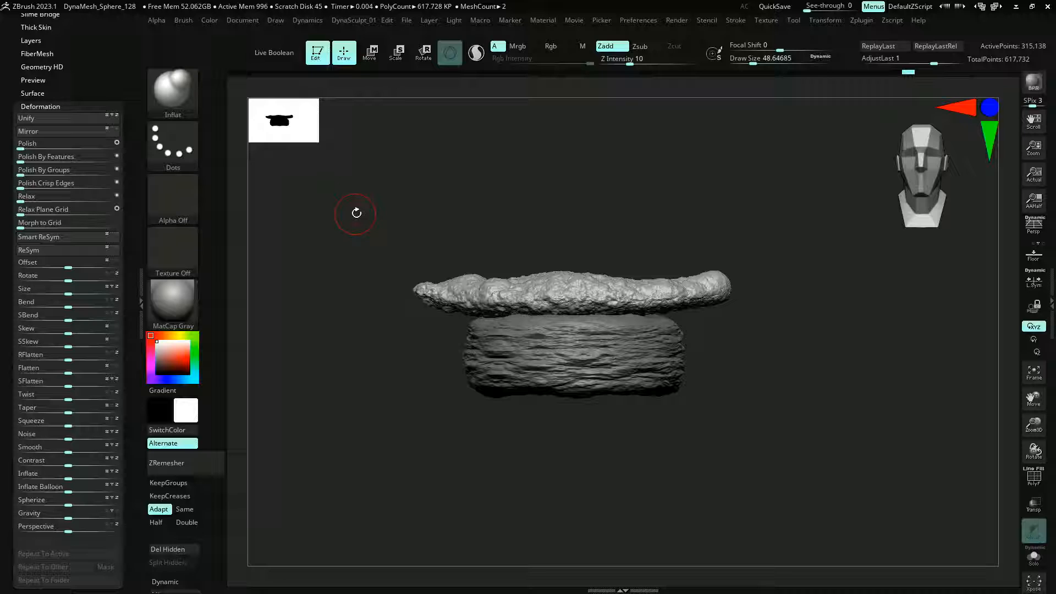
Duplicate the chicken subtool and move the copy straight up above the original
{"action": "scroll", "coordinate": [13, 204], "scroll_direction": "up", "scroll_amount": 8}
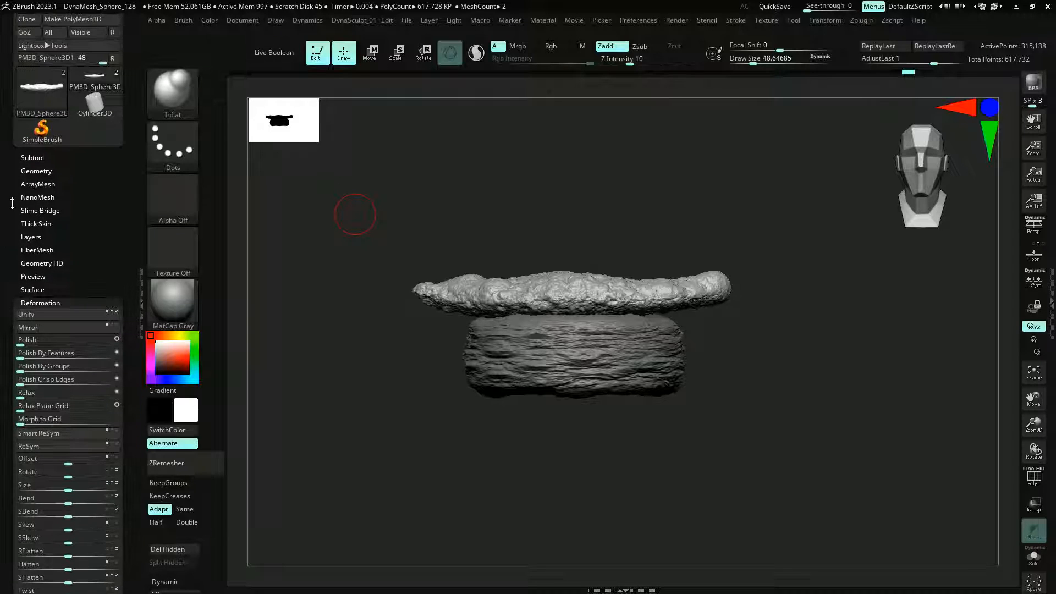
{"action": "left_click", "coordinate": [22, 191]}
{"action": "left_click_drag", "start_coordinate": [6, 161], "coordinate": [7, 183]}
{"action": "left_click", "coordinate": [35, 84]}
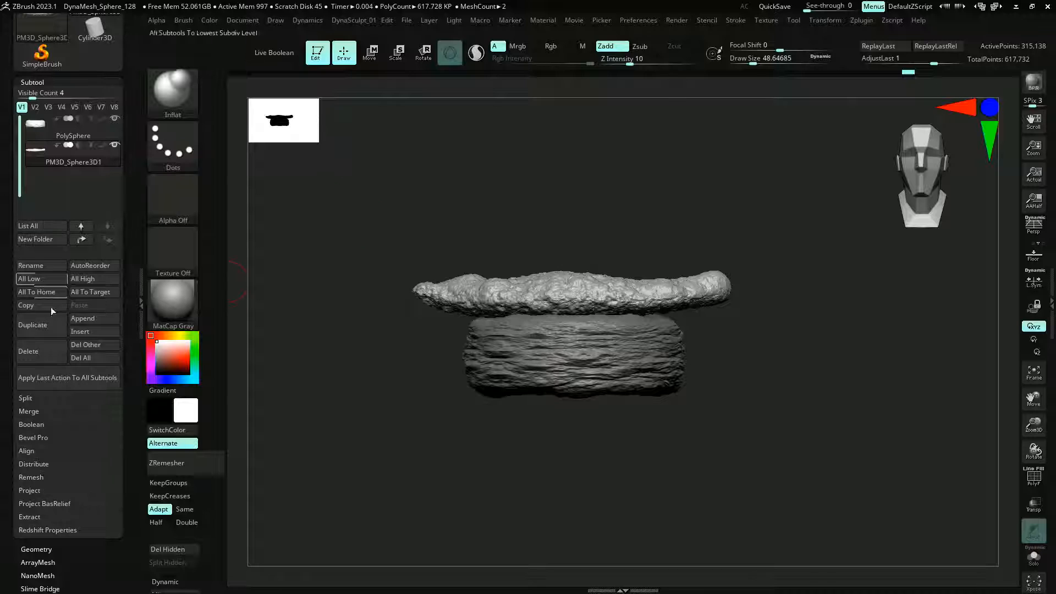
{"action": "left_click", "coordinate": [39, 328]}
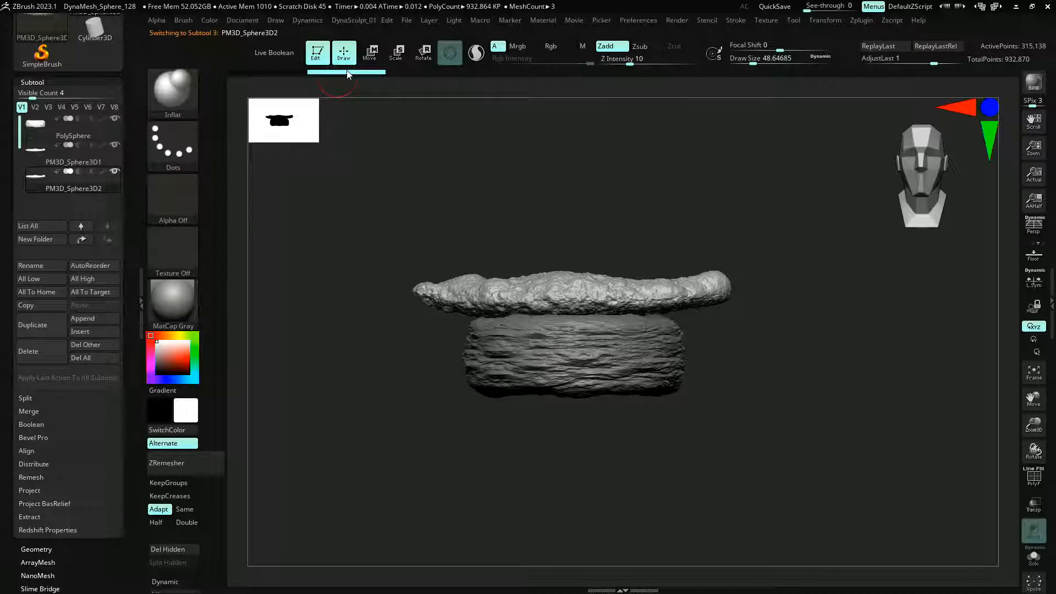
{"action": "left_click", "coordinate": [396, 52]}
{"action": "left_click_drag", "start_coordinate": [574, 226], "coordinate": [565, 185]}
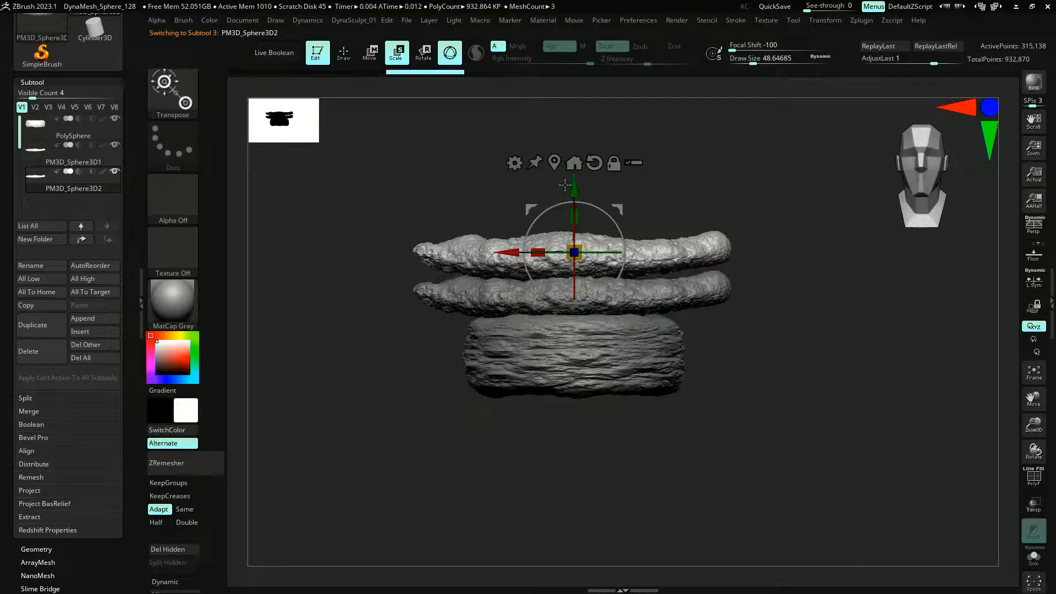
Switch the copy to its lowest subdivision level and push its near edge inward with Move Topological at a draw size of about 223
{"action": "key", "text": "shift+d"}
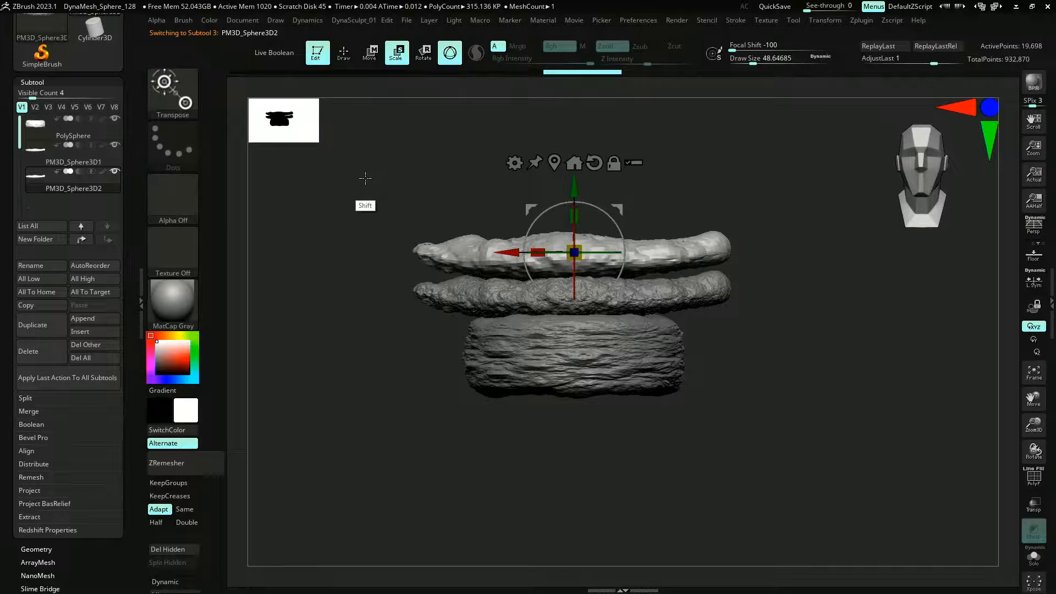
{"action": "left_click", "coordinate": [342, 64]}
{"action": "left_click_drag", "start_coordinate": [353, 188], "coordinate": [368, 249], "text": "shift"}
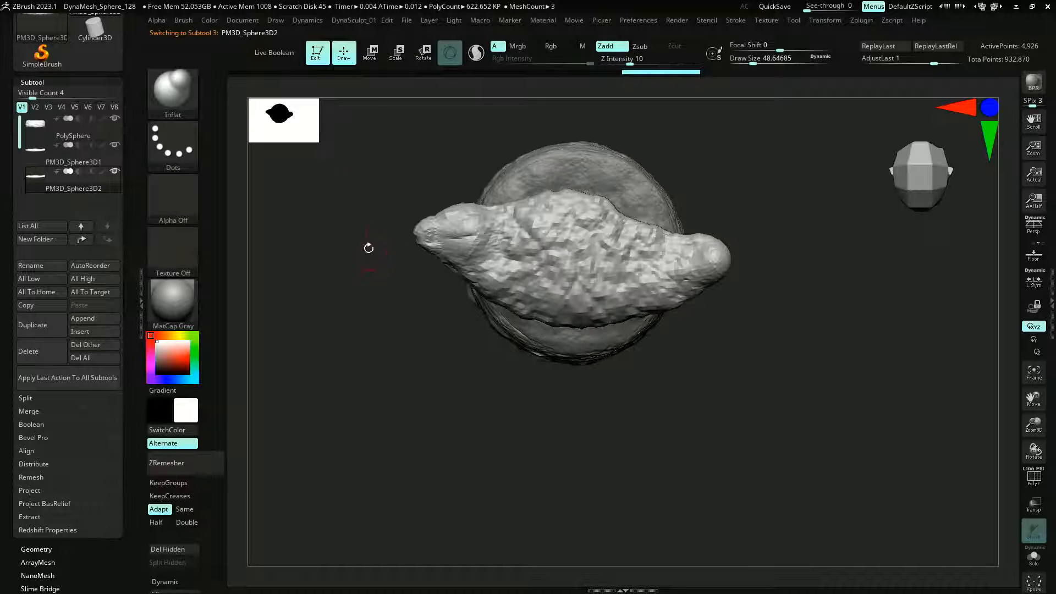
{"action": "key", "text": "b"}
{"action": "key", "text": "m"}
{"action": "key", "text": "t"}
{"action": "key", "text": "s"}
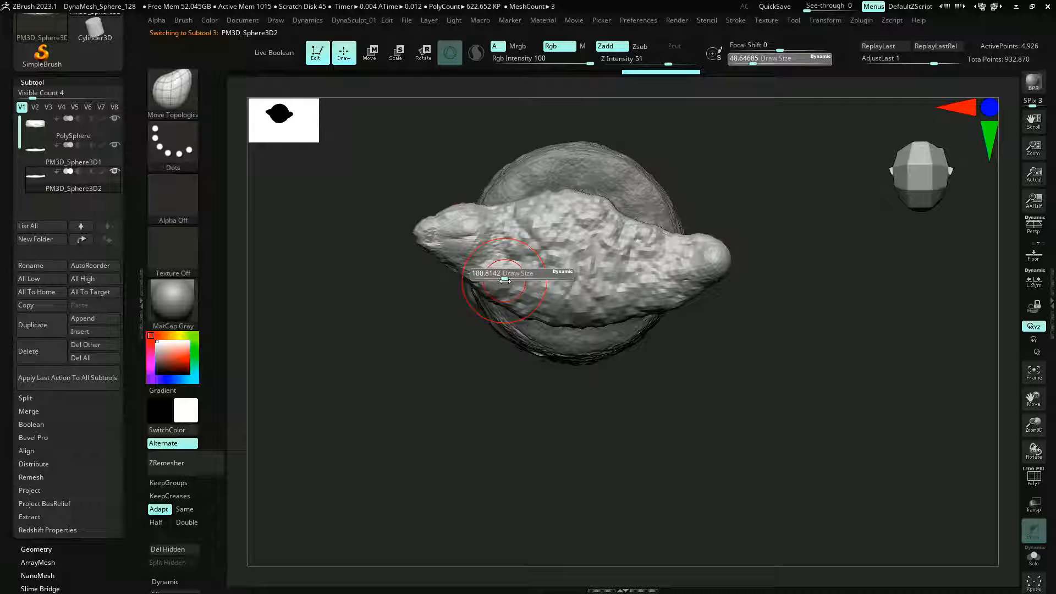
{"action": "left_click_drag", "start_coordinate": [495, 283], "coordinate": [510, 285]}
{"action": "left_click_drag", "start_coordinate": [496, 297], "coordinate": [501, 274]}
{"action": "left_click_drag", "start_coordinate": [572, 315], "coordinate": [571, 296]}
{"action": "left_click_drag", "start_coordinate": [391, 213], "coordinate": [404, 214], "text": "shift"}
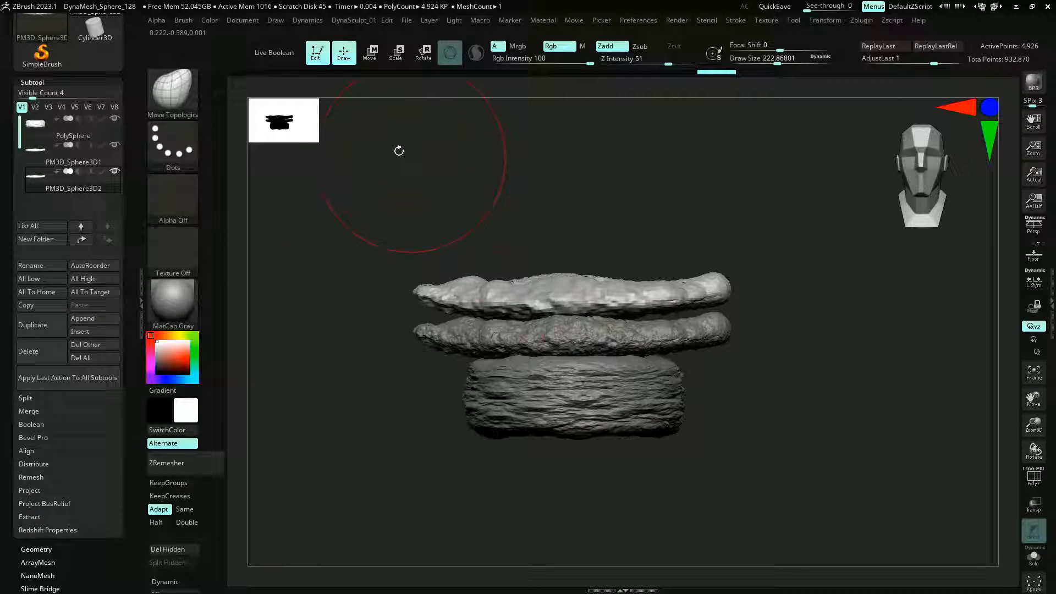
Rotate the copied chicken piece about half a turn around its vertical axis so its rounded end faces the opposite side
{"action": "left_click", "coordinate": [397, 60]}
{"action": "left_click_drag", "start_coordinate": [550, 295], "coordinate": [447, 266]}
{"action": "key", "text": "q"}
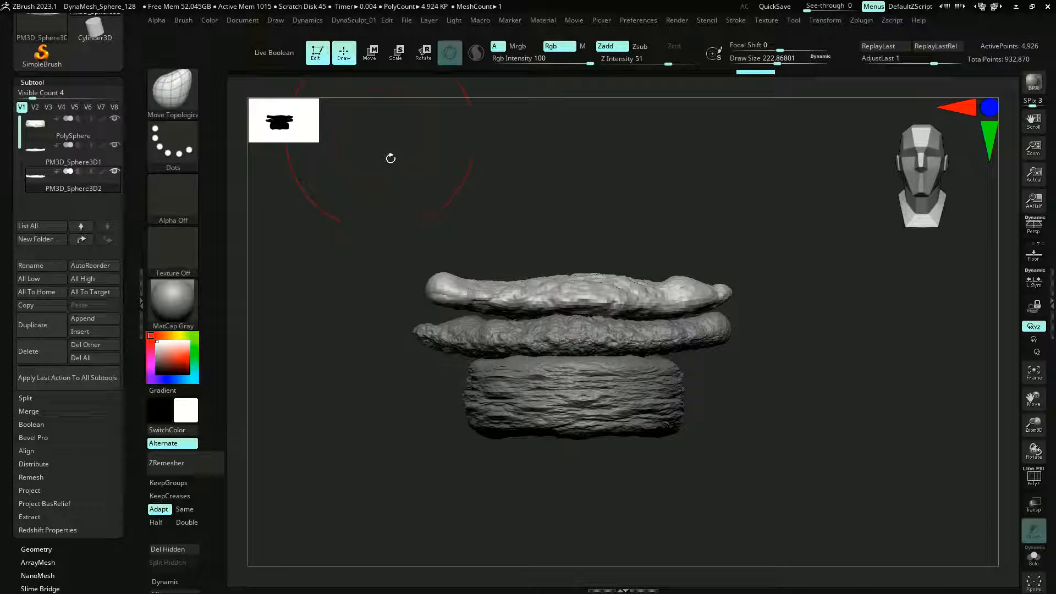
Push the ends of the copied chicken piece downward with the Move Topological brush at a draw size of about 140
{"action": "key", "text": "s"}
{"action": "left_click_drag", "start_coordinate": [452, 309], "coordinate": [428, 297]}
{"action": "key", "text": "s"}
{"action": "left_click_drag", "start_coordinate": [430, 286], "coordinate": [438, 293]}
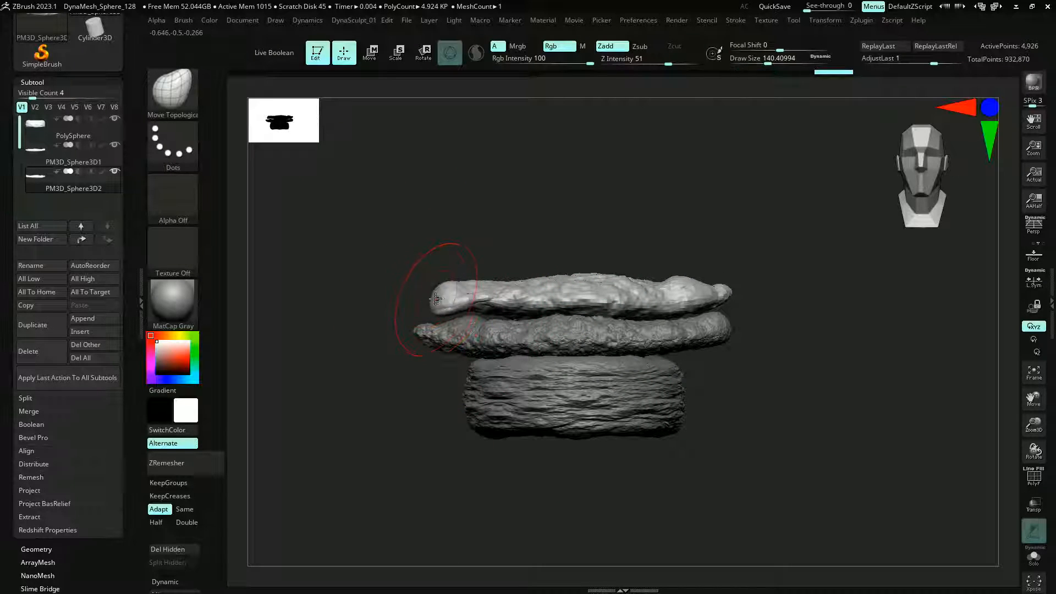
{"action": "left_click_drag", "start_coordinate": [405, 240], "coordinate": [409, 280]}
{"action": "left_click_drag", "start_coordinate": [711, 275], "coordinate": [708, 284]}
{"action": "left_click_drag", "start_coordinate": [408, 209], "coordinate": [467, 210], "text": "shift"}
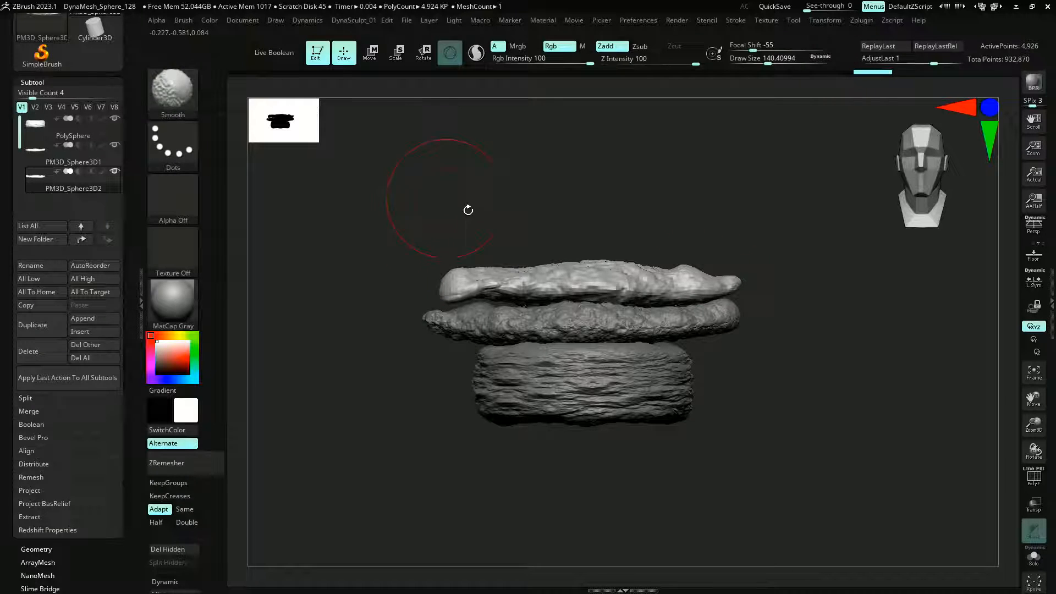
Pull the middle of the upper chicken piece upward with Move Topological at a draw size of about 239
{"action": "key", "text": "bracketright"}
{"action": "left_click_drag", "start_coordinate": [620, 287], "coordinate": [614, 273]}
{"action": "left_click_drag", "start_coordinate": [413, 202], "coordinate": [596, 290]}
{"action": "left_click_drag", "start_coordinate": [441, 215], "coordinate": [530, 236]}
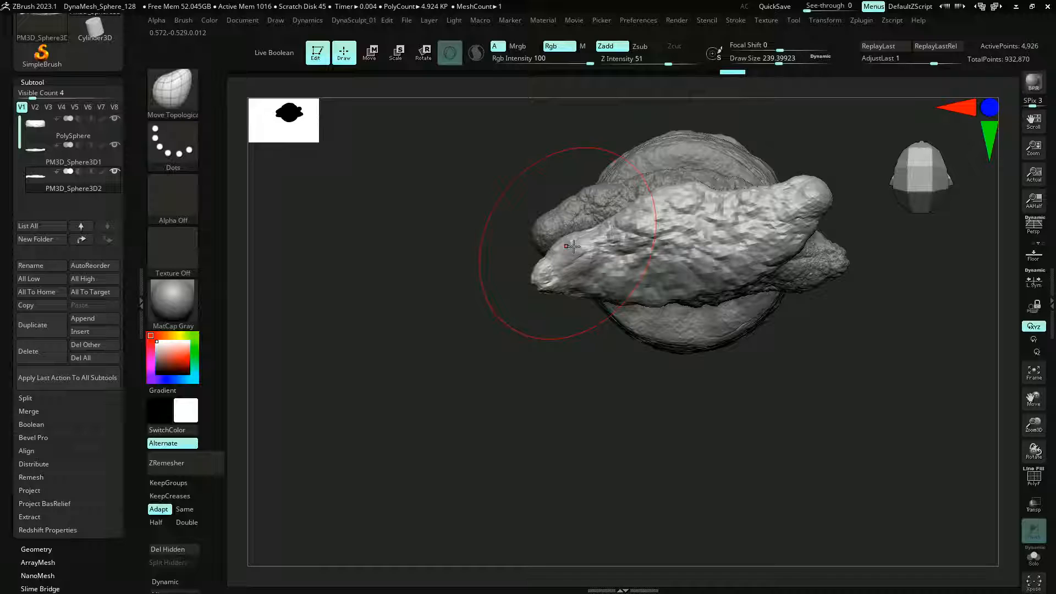
Refine the outline and side of the upper chicken piece with Move Topological at a draw size of about 140
{"action": "key", "text": "s"}
{"action": "left_click_drag", "start_coordinate": [618, 218], "coordinate": [617, 218]}
{"action": "mouse_move", "coordinate": [624, 225]}
{"action": "left_mouse_down"}
{"action": "mouse_move", "coordinate": [613, 212]}
{"action": "mouse_move", "coordinate": [590, 218]}
{"action": "left_mouse_up"}
{"action": "left_click", "coordinate": [542, 253]}
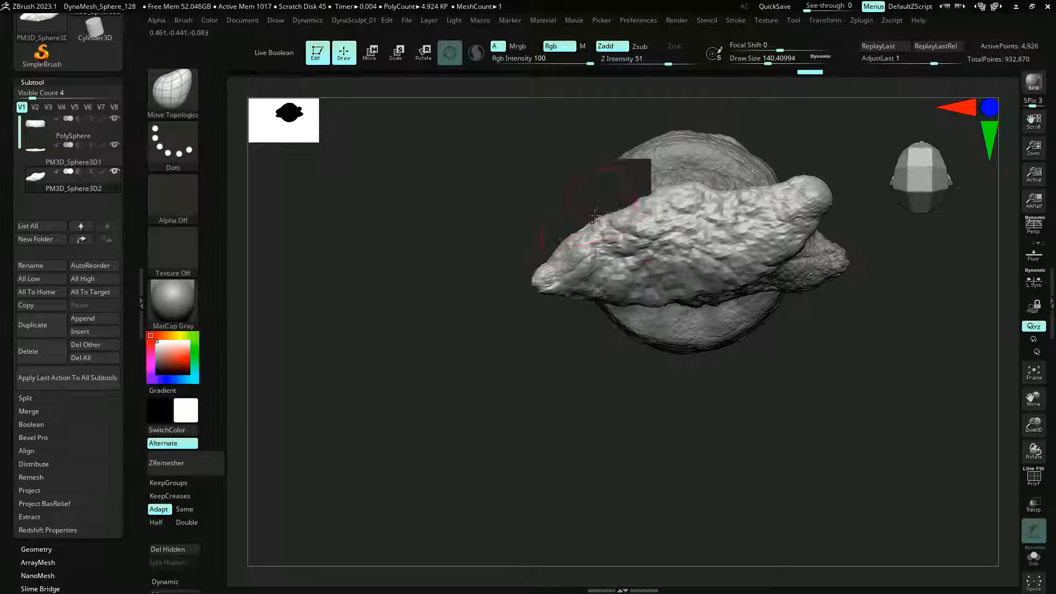
{"action": "left_click_drag", "start_coordinate": [751, 203], "coordinate": [750, 177]}
{"action": "left_click_drag", "start_coordinate": [528, 175], "coordinate": [483, 147], "text": "shift"}
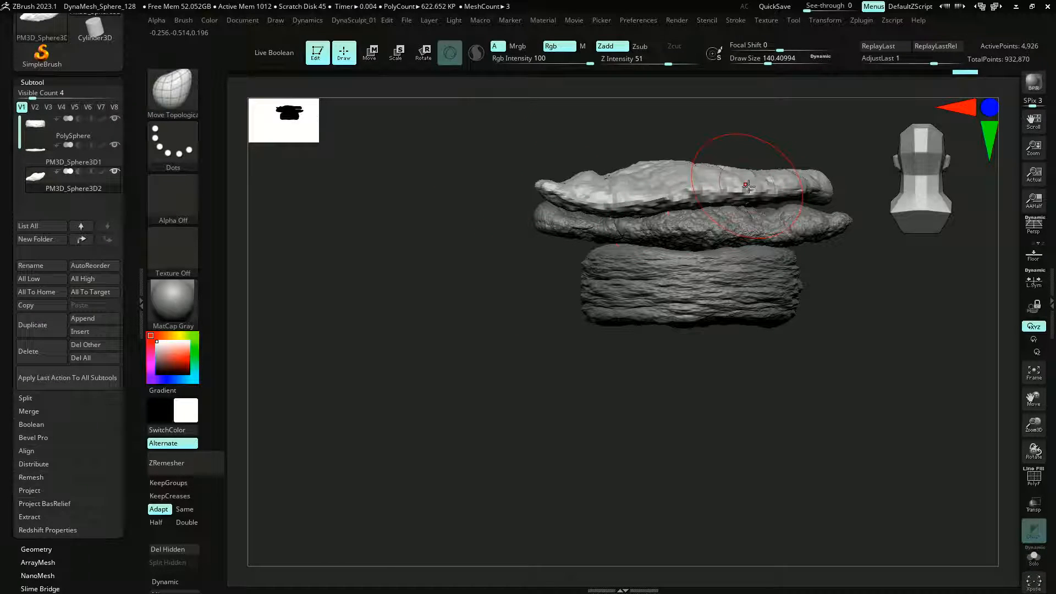
{"action": "left_click_drag", "start_coordinate": [768, 192], "coordinate": [769, 198]}
{"action": "mouse_move", "coordinate": [520, 159]}
{"action": "left_mouse_down", "text": "shift"}
{"action": "mouse_move", "coordinate": [420, 154]}
{"action": "mouse_move", "coordinate": [352, 166]}
{"action": "left_mouse_up", "text": "shift"}
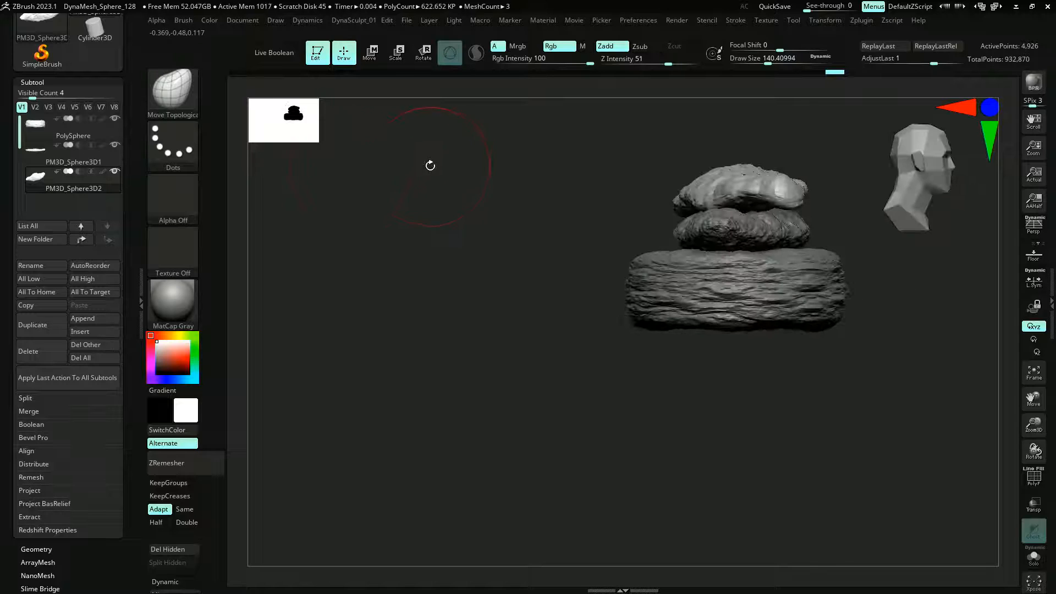
{"action": "left_click_drag", "start_coordinate": [430, 165], "coordinate": [335, 266]}
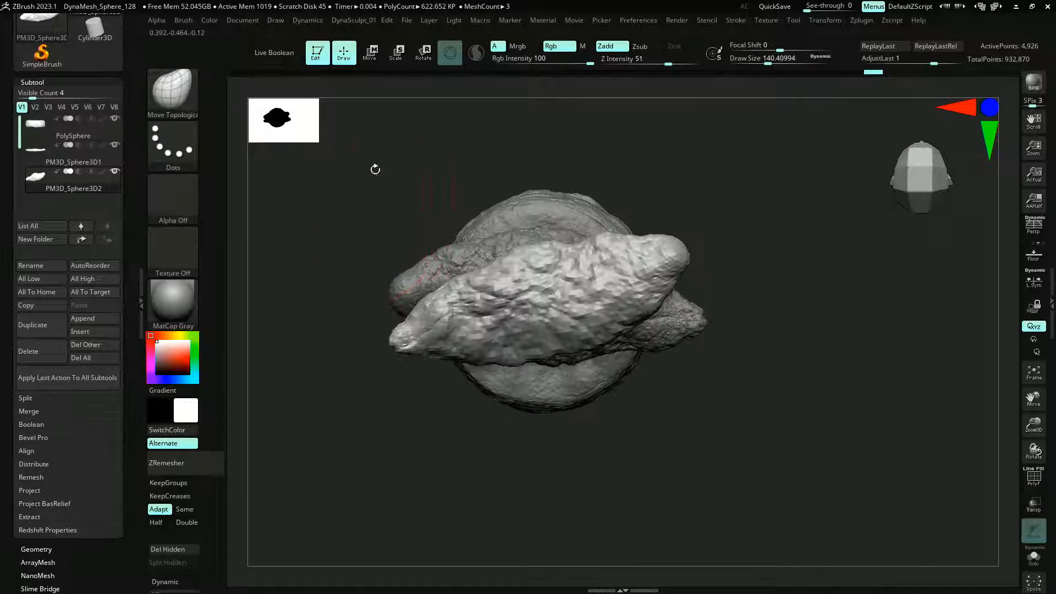
Return the upper chicken piece to its highest subdivision level and rotate it slightly around its vertical axis
{"action": "left_click", "coordinate": [395, 61]}
{"action": "left_click_drag", "start_coordinate": [499, 277], "coordinate": [358, 148]}
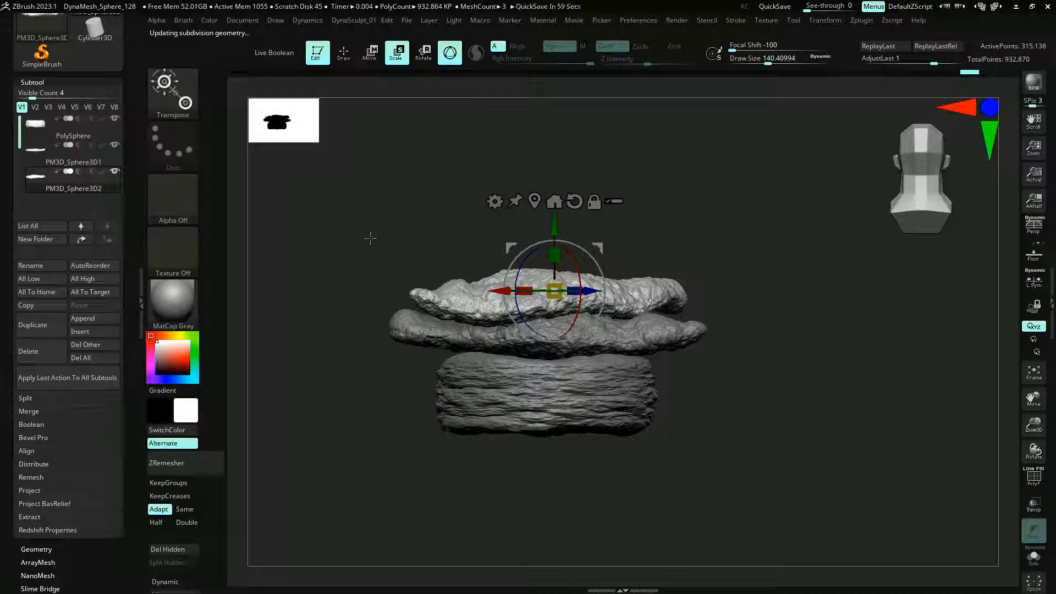
{"action": "scroll", "coordinate": [3, 470], "scroll_direction": "down", "scroll_amount": 1}
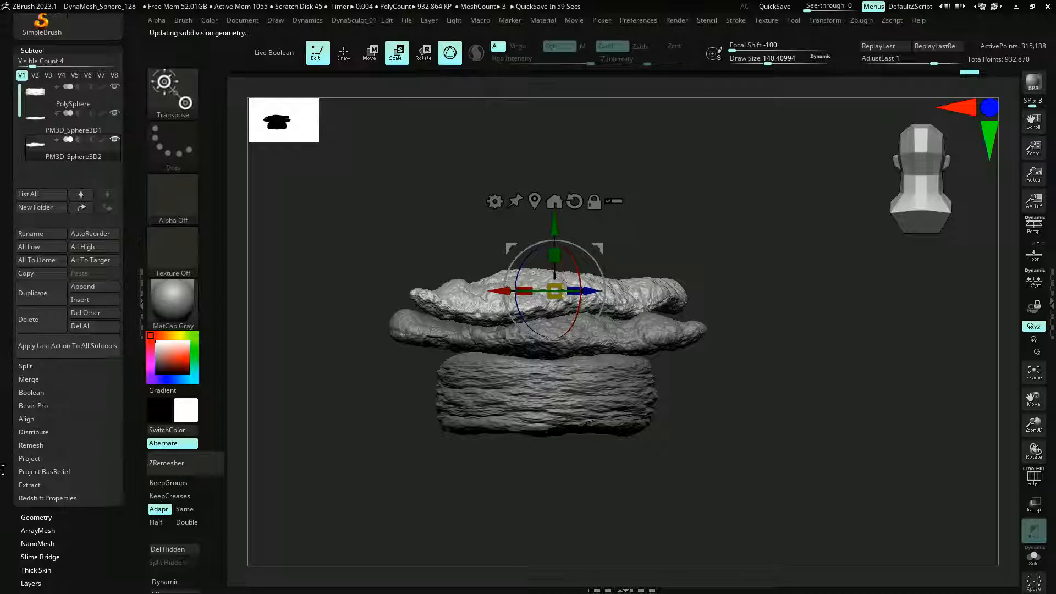
{"action": "left_click", "coordinate": [29, 518]}
{"action": "mouse_move", "coordinate": [347, 222]}
{"action": "left_mouse_down"}
{"action": "mouse_move", "coordinate": [337, 259]}
{"action": "mouse_move", "coordinate": [331, 219]}
{"action": "left_mouse_up"}
{"action": "right_click_drag", "start_coordinate": [331, 231], "coordinate": [328, 217], "text": "ctrl"}
{"action": "mouse_move", "coordinate": [327, 217]}
{"action": "left_mouse_down"}
{"action": "mouse_move", "coordinate": [344, 243]}
{"action": "mouse_move", "coordinate": [341, 270]}
{"action": "mouse_move", "coordinate": [338, 240]}
{"action": "left_mouse_up"}
{"action": "key", "text": "q"}
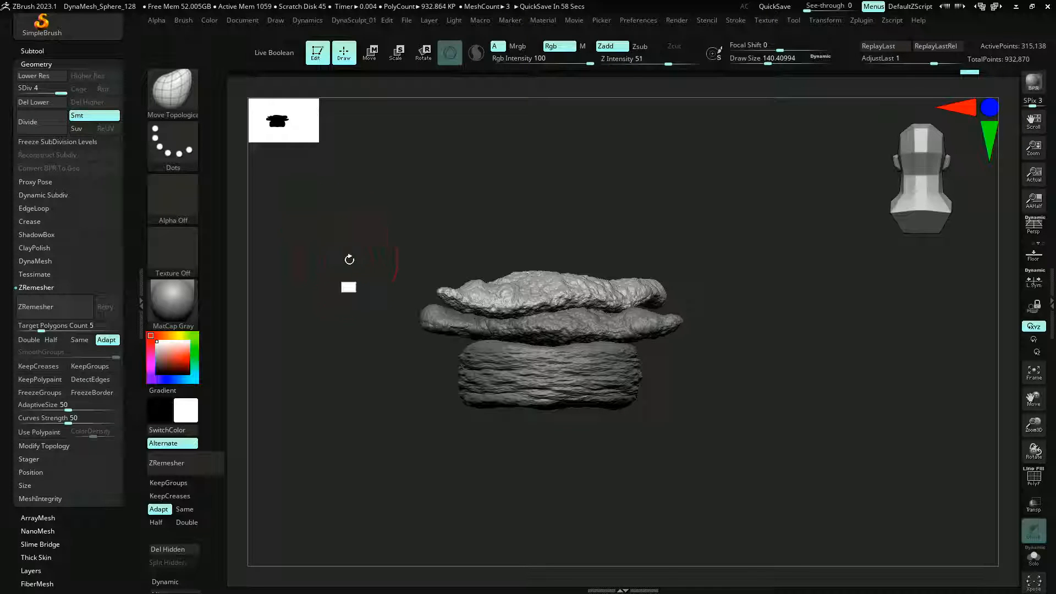
Choose MaskCurvePen as the masking brush
{"action": "mouse_move", "coordinate": [349, 260]}
{"action": "left_mouse_down"}
{"action": "mouse_move", "coordinate": [313, 264]}
{"action": "mouse_move", "coordinate": [302, 217]}
{"action": "left_mouse_up"}
{"action": "key", "text": "ctrl"}
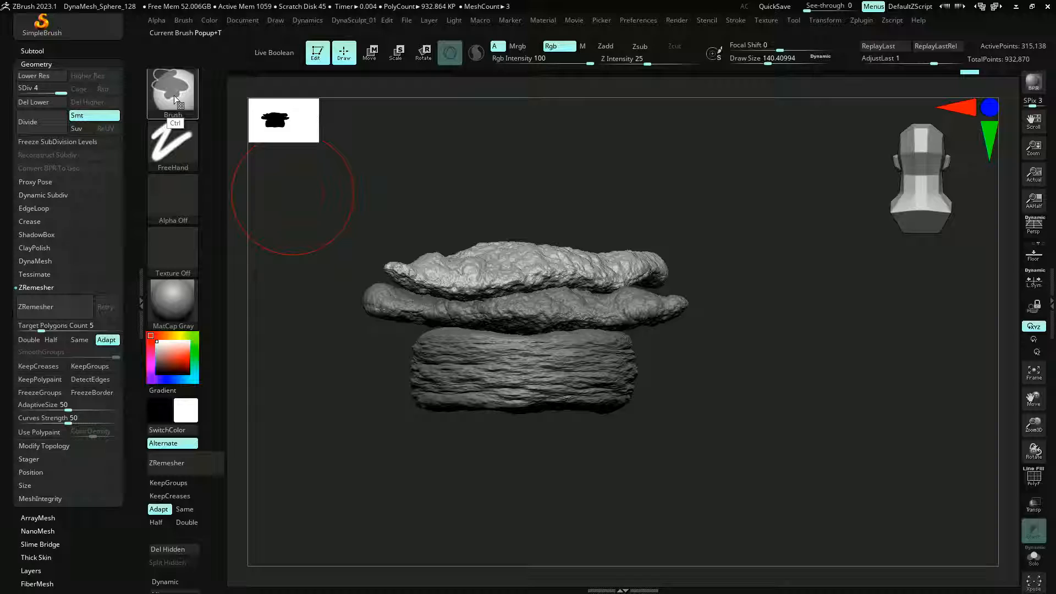
{"action": "left_click_drag", "start_coordinate": [344, 184], "coordinate": [349, 224]}
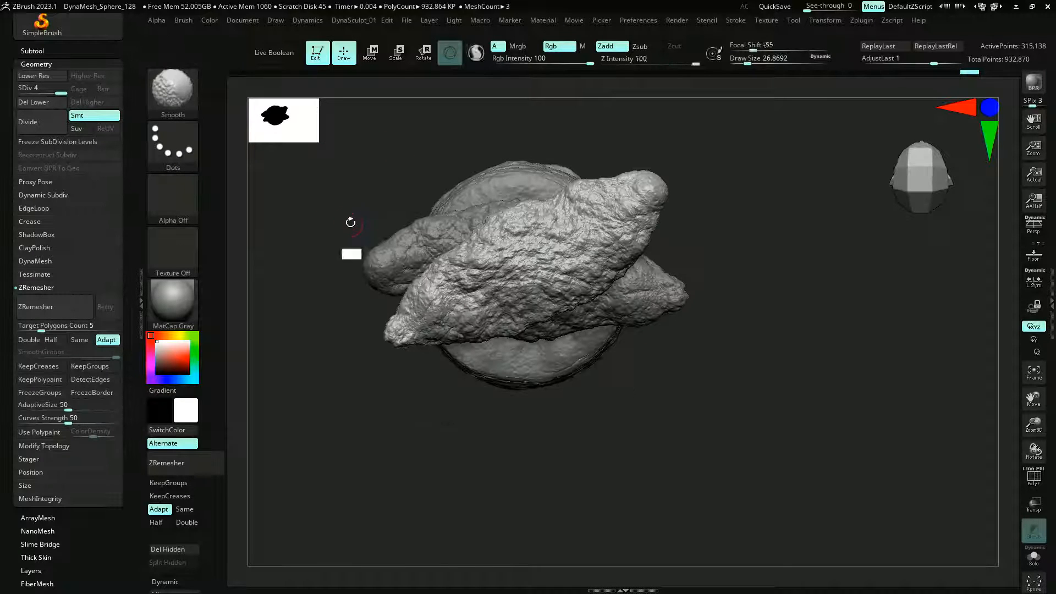
{"action": "key", "text": "ctrl"}
{"action": "mouse_move", "coordinate": [424, 310]}
{"action": "left_mouse_down", "text": "ctrl"}
{"action": "mouse_move", "coordinate": [455, 317]}
{"action": "mouse_move", "coordinate": [561, 204]}
{"action": "mouse_move", "coordinate": [632, 148]}
{"action": "left_mouse_up", "text": "ctrl"}
{"action": "left_click_drag", "start_coordinate": [276, 275], "coordinate": [266, 243], "text": "ctrl"}
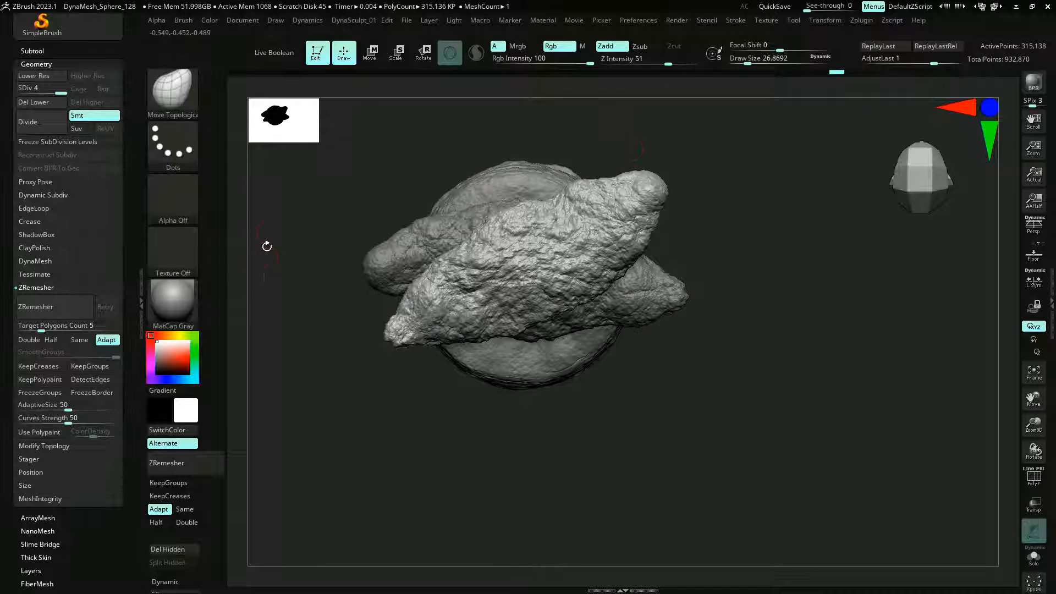
{"action": "left_click", "coordinate": [162, 97], "text": "ctrl"}
{"action": "left_click", "coordinate": [167, 88], "text": "ctrl"}
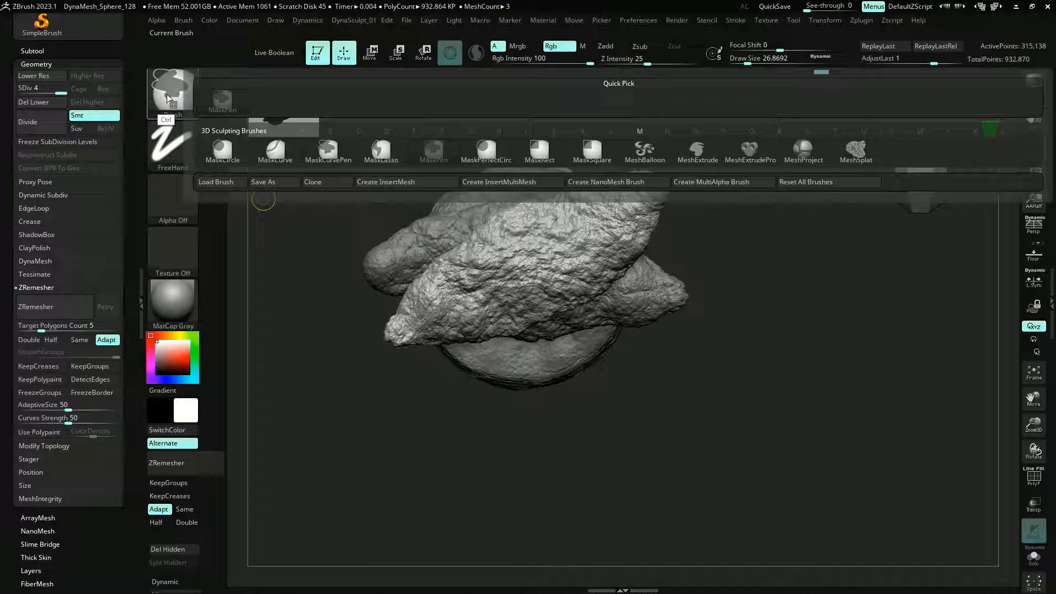
{"action": "left_click", "coordinate": [314, 151], "text": "ctrl"}
{"action": "left_click", "coordinate": [271, 184]}
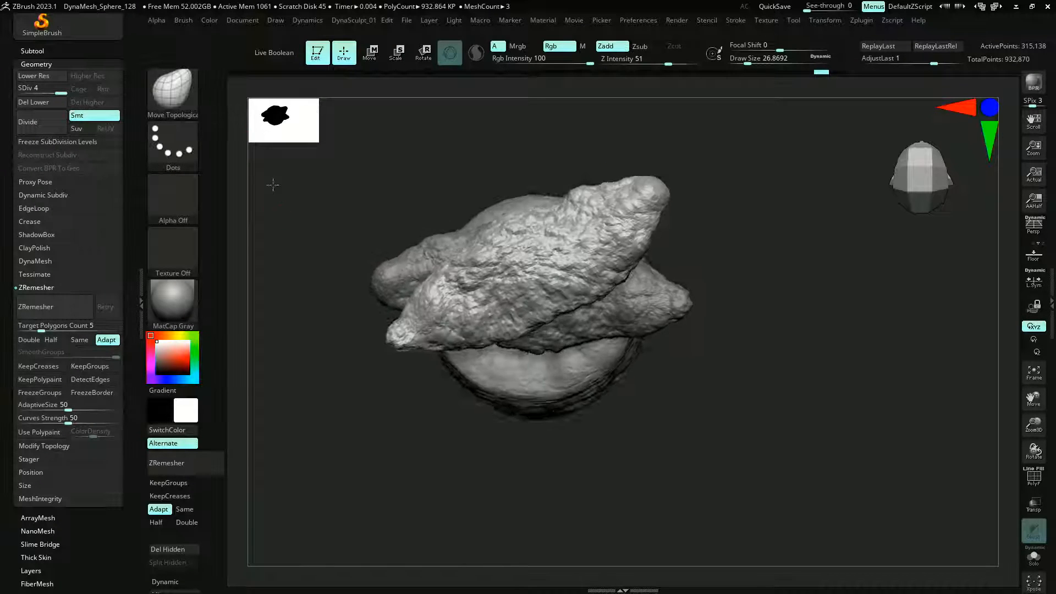
Mask a zigzag drizzle along the top of the upper chicken piece with MaskCurvePen at a draw size of 64
{"action": "key", "text": "s"}
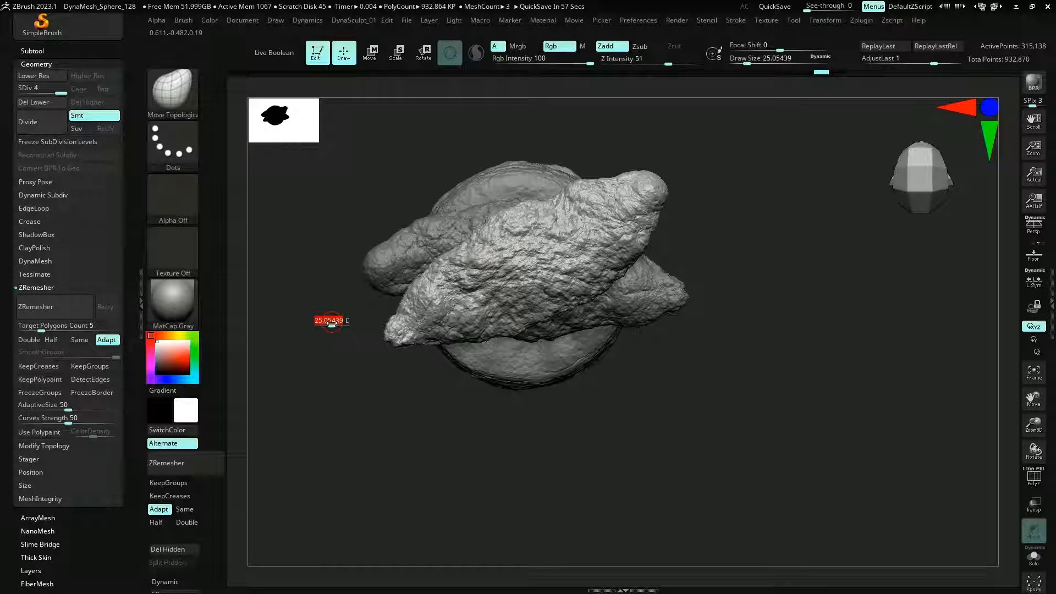
{"action": "left_click_drag", "start_coordinate": [332, 324], "coordinate": [346, 324]}
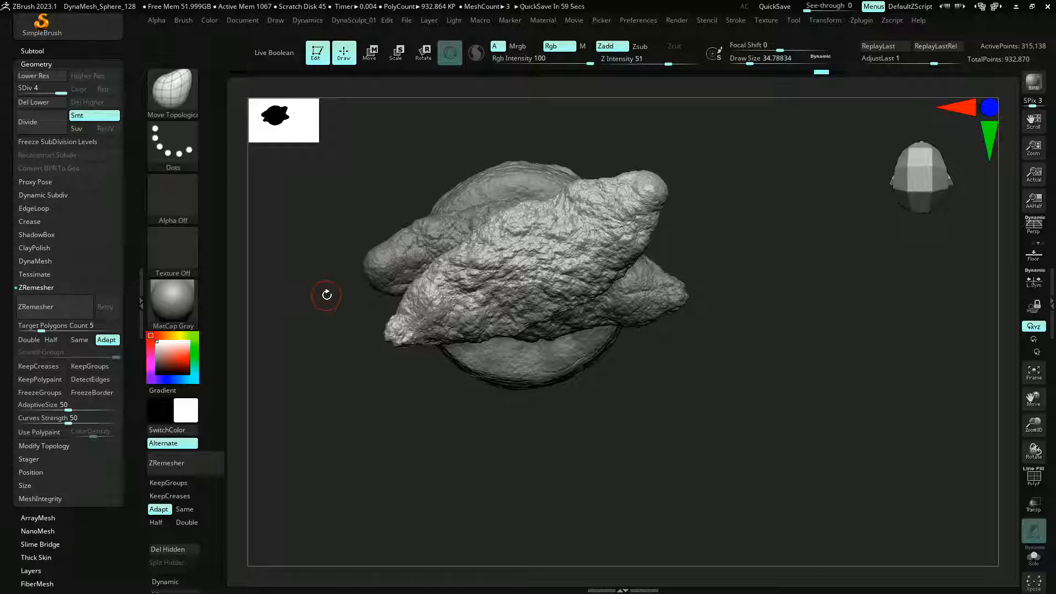
{"action": "left_click_drag", "start_coordinate": [295, 350], "coordinate": [303, 387], "text": "alt"}
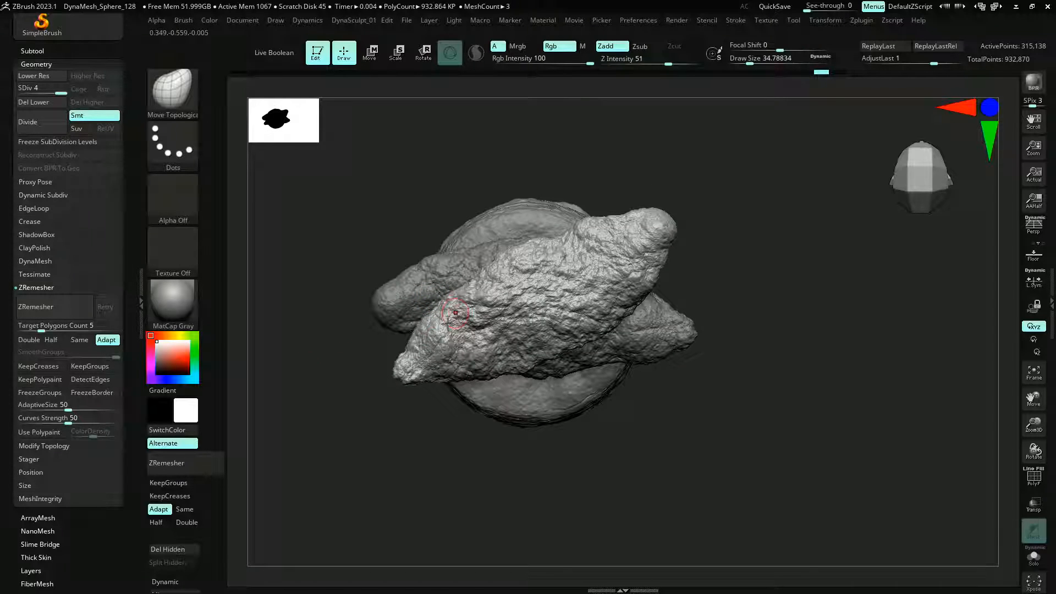
{"action": "key", "text": "ctrl"}
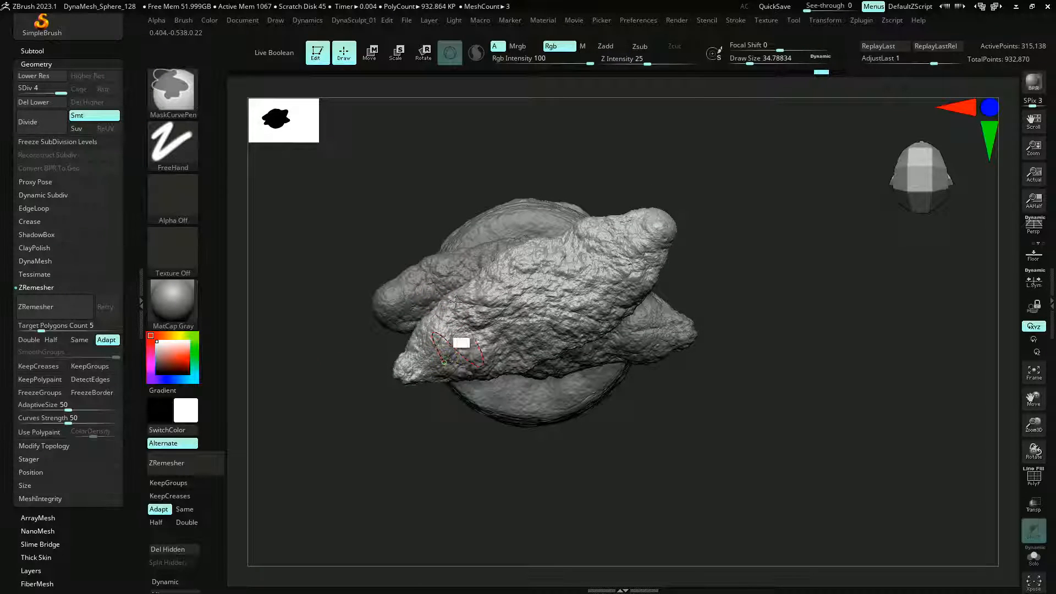
{"action": "mouse_move", "coordinate": [494, 267]}
{"action": "left_mouse_down", "text": "ctrl"}
{"action": "mouse_move", "coordinate": [556, 273]}
{"action": "mouse_move", "coordinate": [640, 252]}
{"action": "mouse_move", "coordinate": [636, 224]}
{"action": "left_mouse_up", "text": "ctrl"}
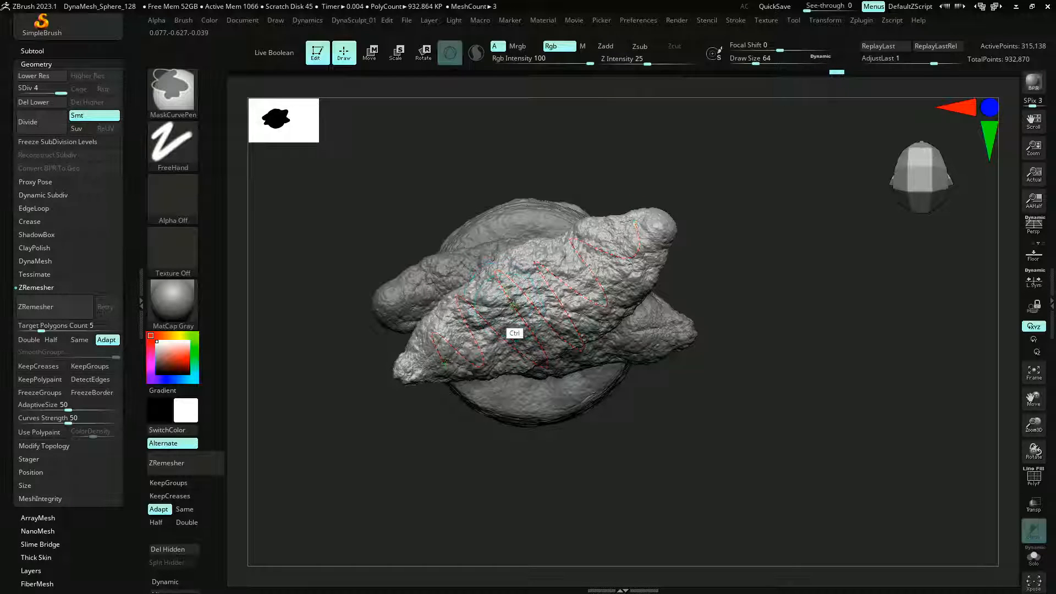
{"action": "left_click", "coordinate": [505, 292], "text": "ctrl"}
{"action": "mouse_move", "coordinate": [295, 274]}
{"action": "left_mouse_down"}
{"action": "mouse_move", "coordinate": [276, 220]}
{"action": "mouse_move", "coordinate": [288, 245]}
{"action": "left_mouse_up"}
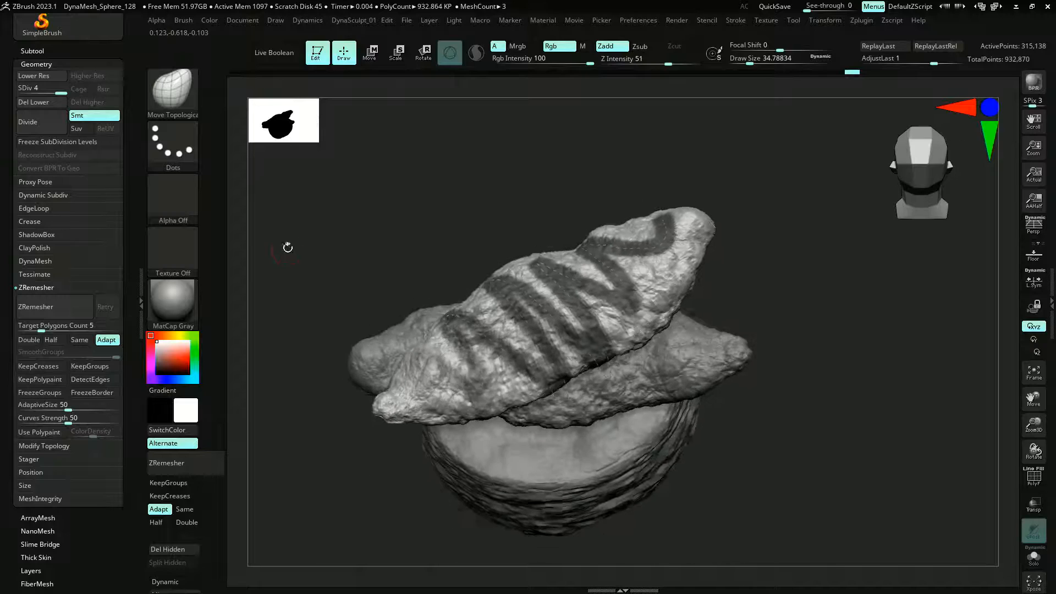
{"action": "left_click", "coordinate": [455, 383], "text": "ctrl"}
{"action": "mouse_move", "coordinate": [278, 295]}
{"action": "left_mouse_down"}
{"action": "mouse_move", "coordinate": [259, 319]}
{"action": "mouse_move", "coordinate": [289, 288]}
{"action": "left_mouse_up"}
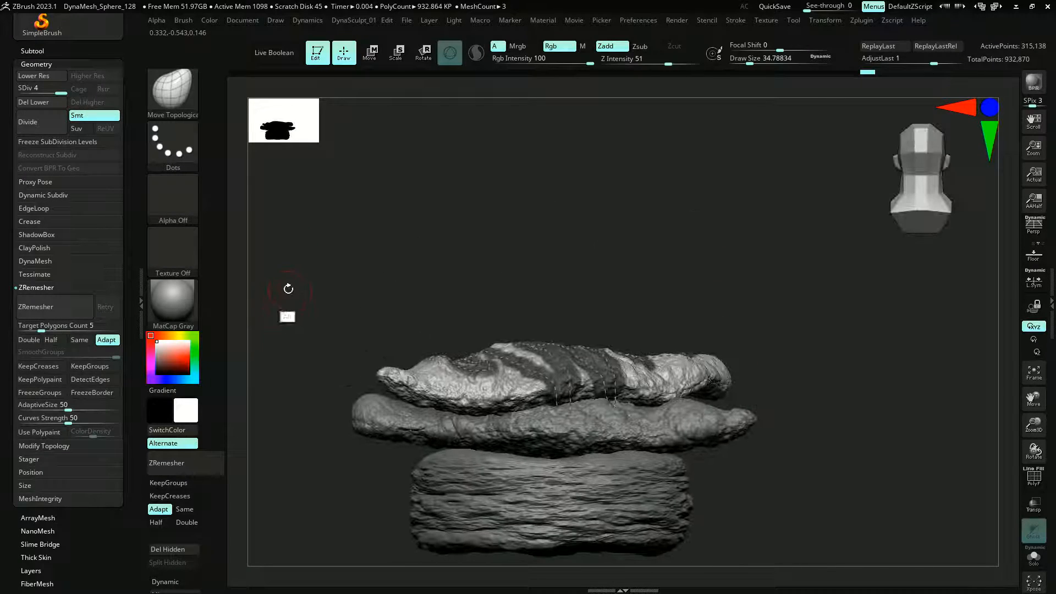
Extract the masked zigzag as a separate subtool with smoothing 5 and thickness 0.02, and clear its mask
{"action": "left_click", "coordinate": [33, 51]}
{"action": "left_click", "coordinate": [38, 484]}
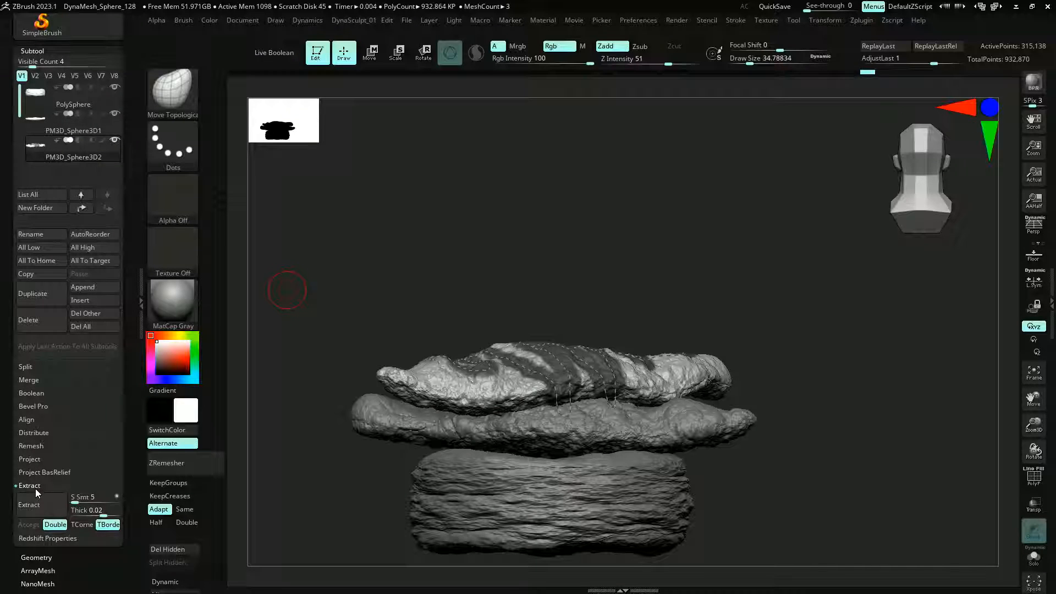
{"action": "left_click", "coordinate": [28, 505]}
{"action": "left_click", "coordinate": [30, 525]}
{"action": "key", "text": "ctrl"}
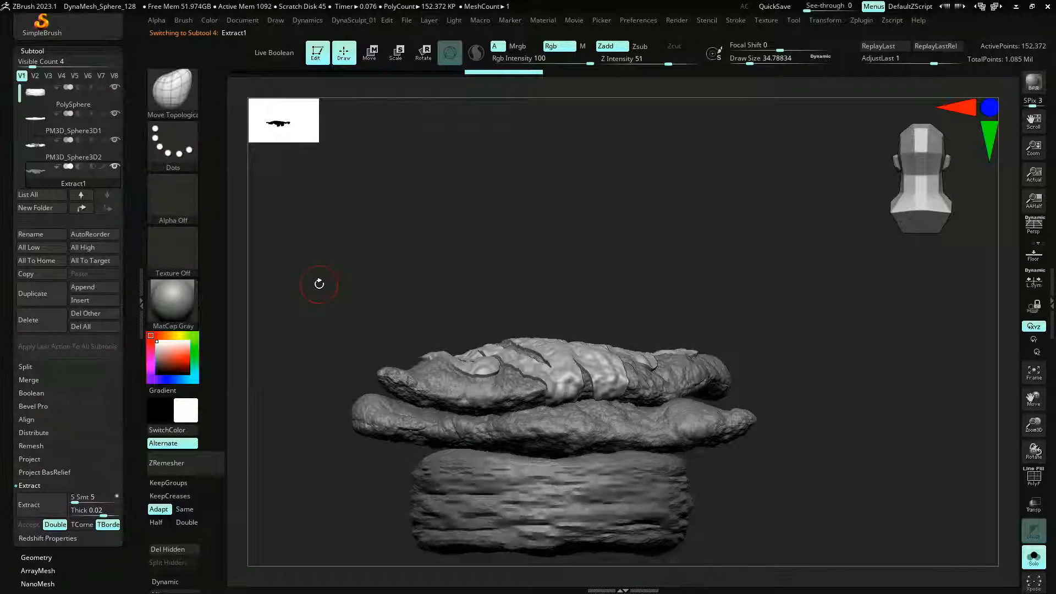
{"action": "mouse_move", "coordinate": [319, 286]}
{"action": "left_mouse_down"}
{"action": "mouse_move", "coordinate": [335, 295]}
{"action": "mouse_move", "coordinate": [332, 328]}
{"action": "mouse_move", "coordinate": [323, 274]}
{"action": "mouse_move", "coordinate": [323, 295]}
{"action": "mouse_move", "coordinate": [309, 278]}
{"action": "mouse_move", "coordinate": [324, 267]}
{"action": "mouse_move", "coordinate": [747, 483]}
{"action": "left_mouse_up"}
Display the extracted drizzle's wireframe and convert it to a DynaMesh at resolution 128
{"action": "left_click_drag", "start_coordinate": [494, 209], "coordinate": [391, 188], "text": "alt"}
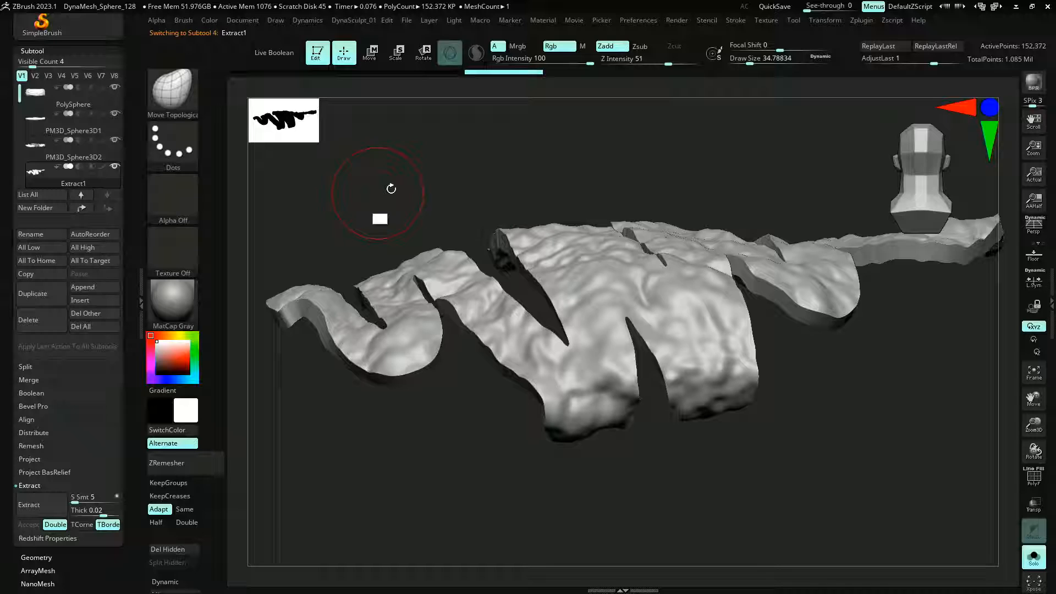
{"action": "mouse_move", "coordinate": [831, 461]}
{"action": "left_mouse_down"}
{"action": "mouse_move", "coordinate": [818, 450]}
{"action": "mouse_move", "coordinate": [839, 468]}
{"action": "left_mouse_up"}
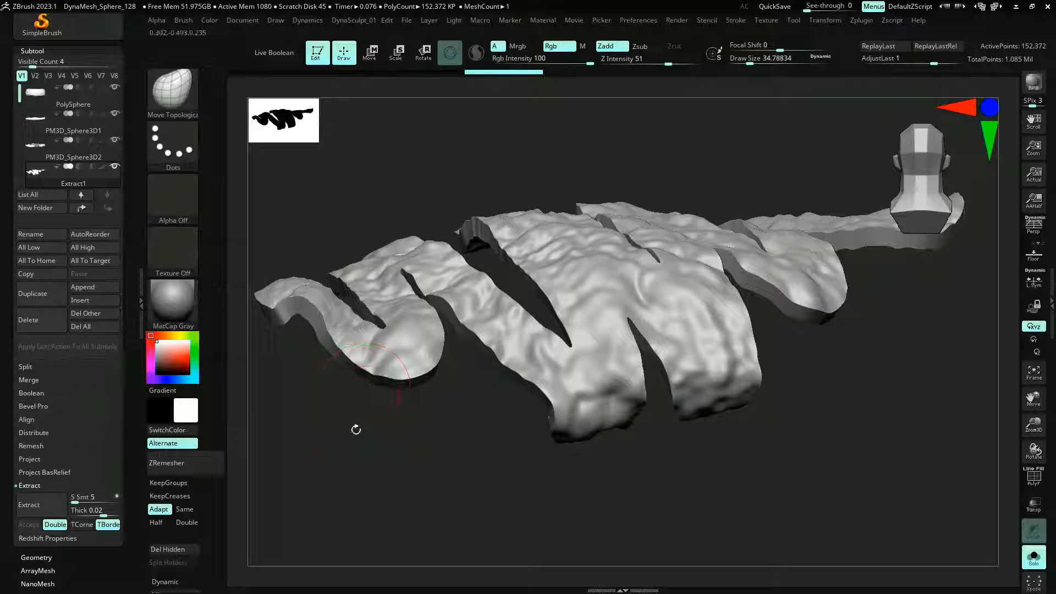
{"action": "key", "text": "shift+f"}
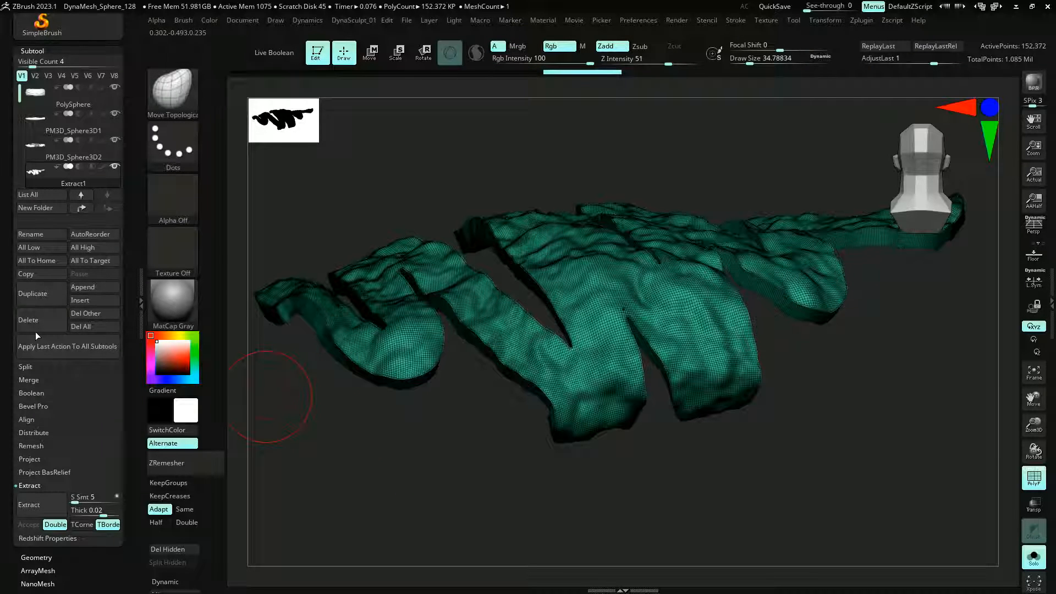
{"action": "left_click_drag", "start_coordinate": [6, 454], "coordinate": [7, 397]}
{"action": "left_click", "coordinate": [28, 500]}
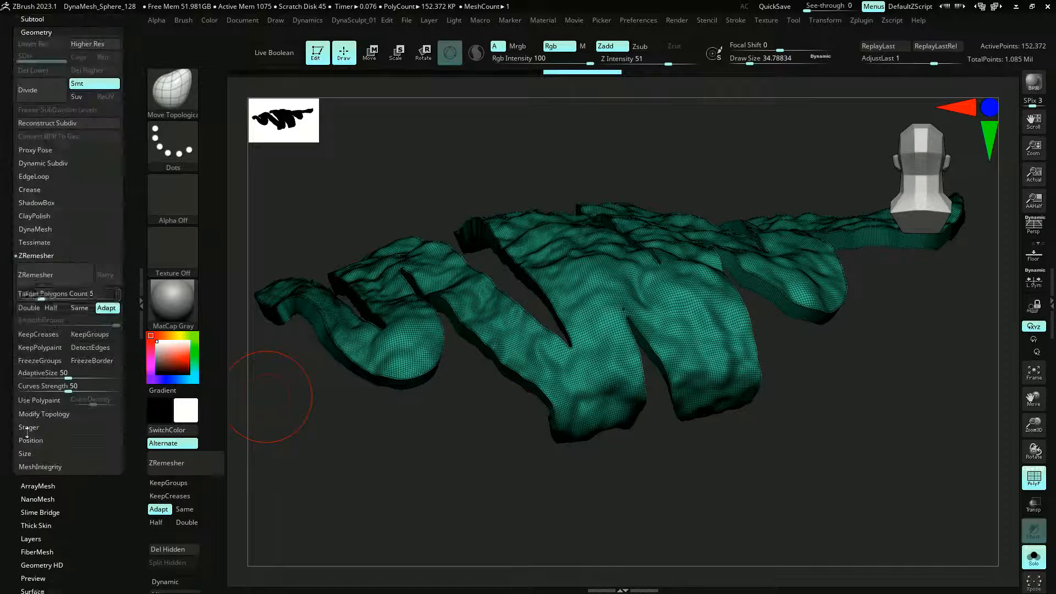
{"action": "left_click", "coordinate": [32, 232]}
{"action": "left_click", "coordinate": [40, 252]}
{"action": "left_click_drag", "start_coordinate": [418, 424], "coordinate": [430, 467]}
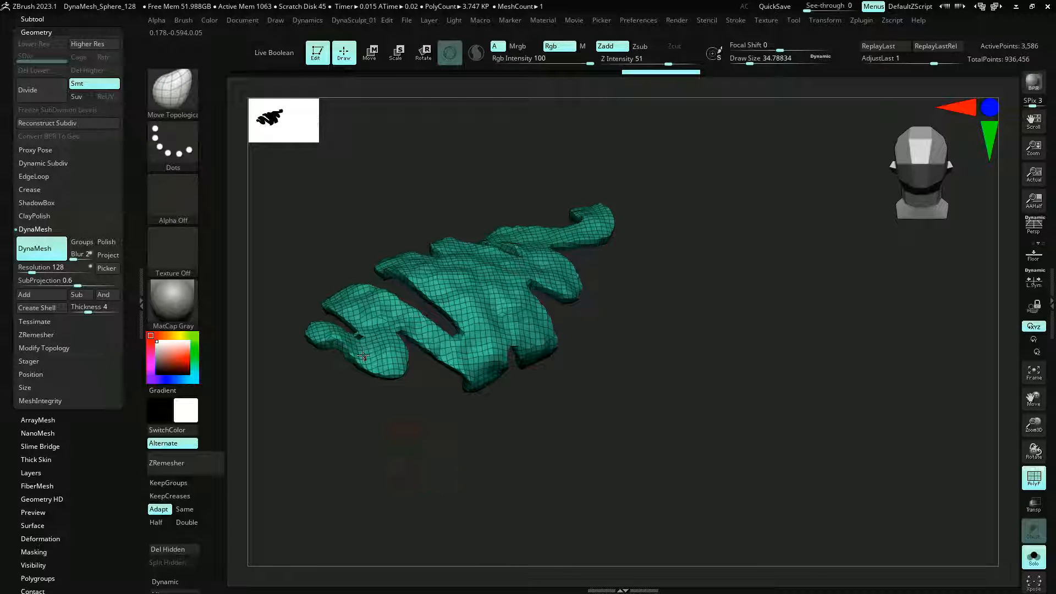
Smooth the edges and gaps of the zigzag drizzle, remeshing it with DynaMesh between passes
{"action": "left_click_drag", "start_coordinate": [309, 301], "coordinate": [302, 285], "text": "ctrl"}
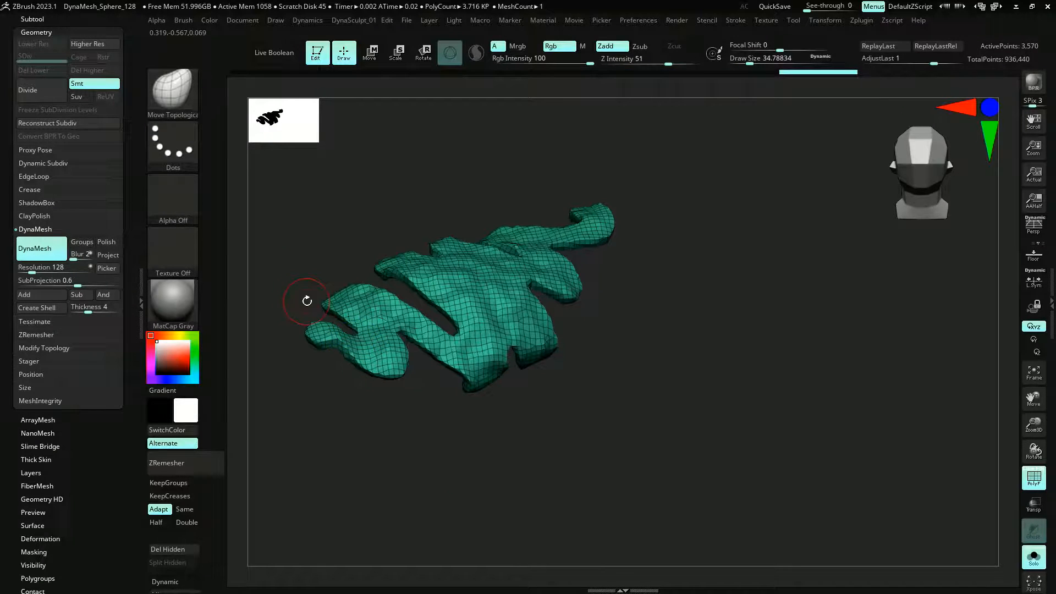
{"action": "mouse_move", "coordinate": [360, 449]}
{"action": "left_mouse_down"}
{"action": "mouse_move", "coordinate": [360, 503]}
{"action": "mouse_move", "coordinate": [358, 481]}
{"action": "mouse_move", "coordinate": [373, 500]}
{"action": "mouse_move", "coordinate": [360, 463]}
{"action": "left_mouse_up"}
{"action": "left_click_drag", "start_coordinate": [360, 337], "coordinate": [363, 412]}
{"action": "left_click_drag", "start_coordinate": [482, 334], "coordinate": [474, 296], "text": "shift"}
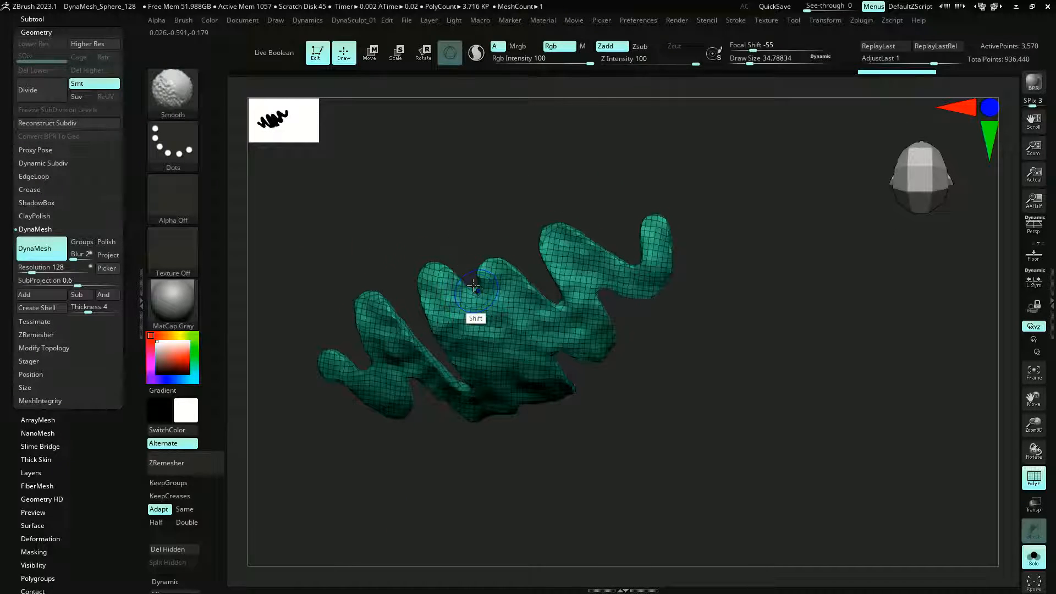
{"action": "mouse_move", "coordinate": [434, 229]}
{"action": "left_mouse_down", "text": "ctrl"}
{"action": "mouse_move", "coordinate": [441, 244]}
{"action": "mouse_move", "coordinate": [427, 205]}
{"action": "left_mouse_up", "text": "ctrl"}
{"action": "left_click_drag", "start_coordinate": [464, 417], "coordinate": [462, 398], "text": "shift"}
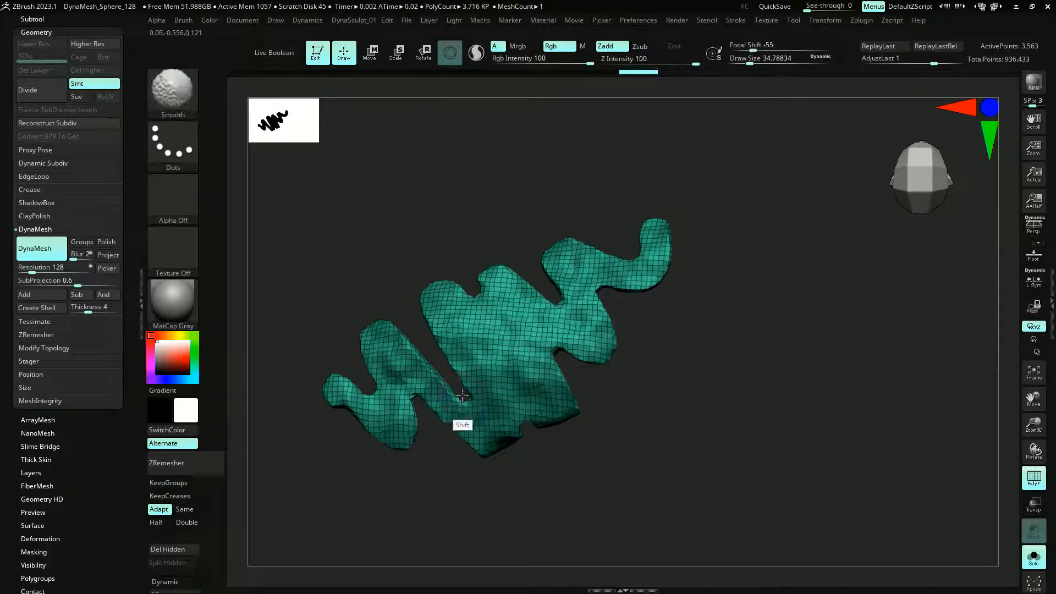
{"action": "mouse_move", "coordinate": [421, 498]}
{"action": "left_mouse_down", "text": "ctrl"}
{"action": "mouse_move", "coordinate": [428, 523]}
{"action": "mouse_move", "coordinate": [353, 344]}
{"action": "mouse_move", "coordinate": [377, 417]}
{"action": "left_mouse_up", "text": "ctrl"}
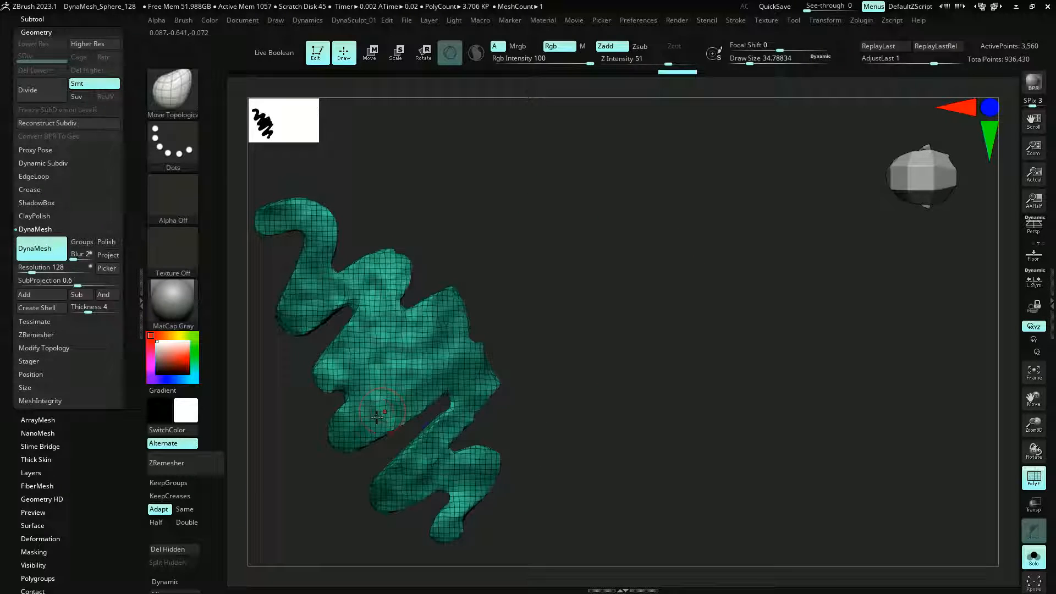
Show all subtools again and thicken the drizzle with the Inflate deformation
{"action": "key", "text": "shift+s"}
{"action": "left_click_drag", "start_coordinate": [567, 467], "coordinate": [924, 170]}
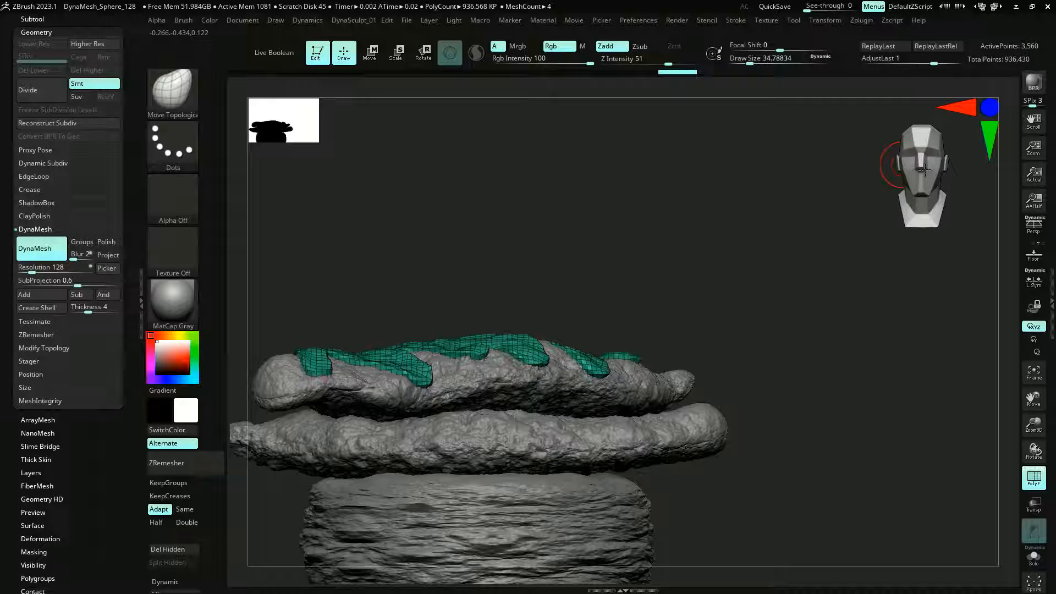
{"action": "left_click_drag", "start_coordinate": [452, 186], "coordinate": [489, 129], "text": "alt"}
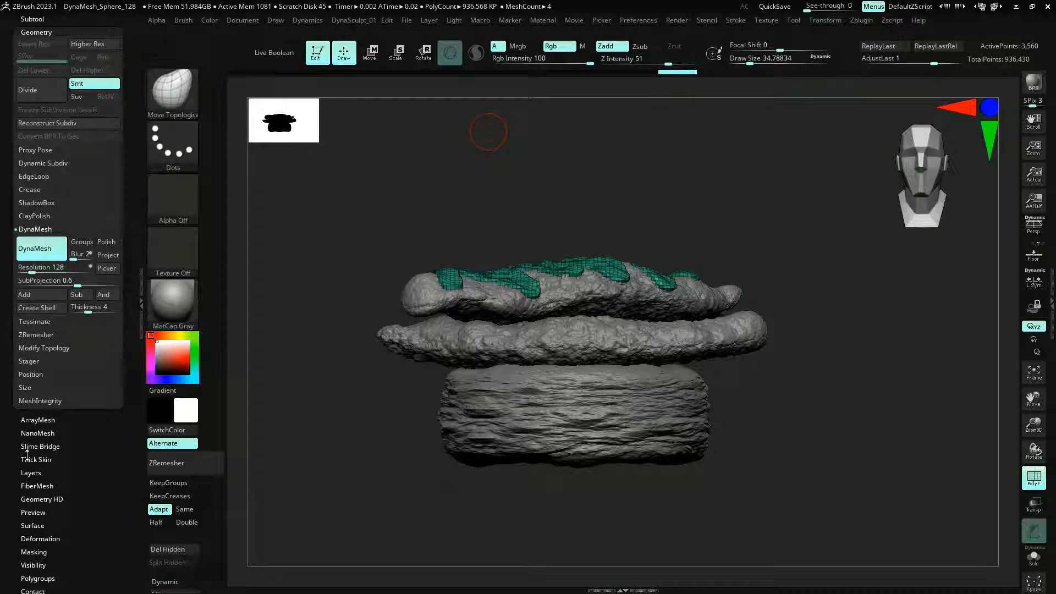
{"action": "left_click_drag", "start_coordinate": [10, 520], "coordinate": [5, 463]}
{"action": "left_click", "coordinate": [33, 480]}
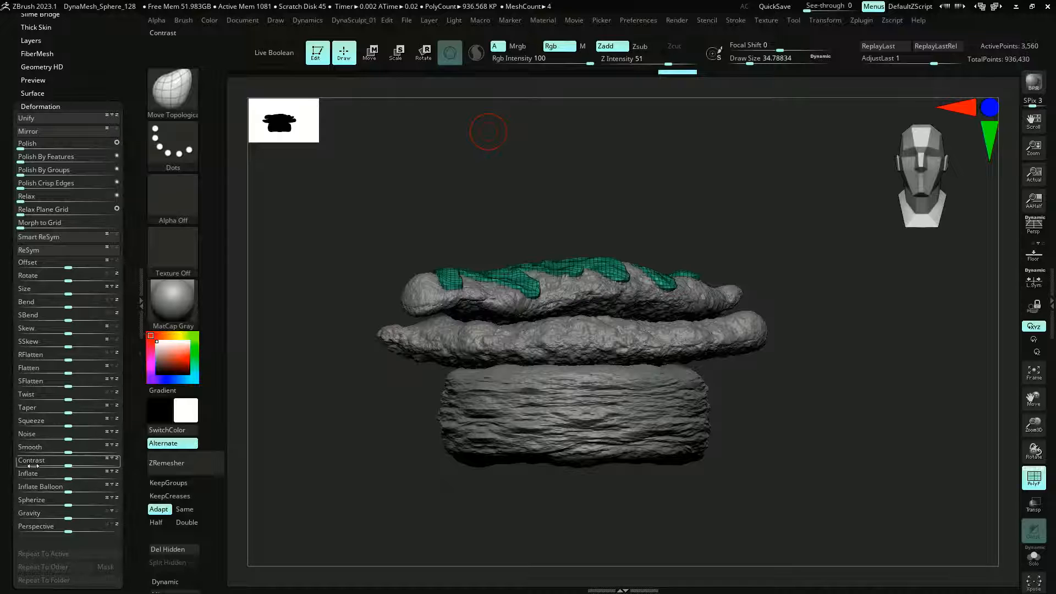
{"action": "left_click_drag", "start_coordinate": [33, 473], "coordinate": [77, 485]}
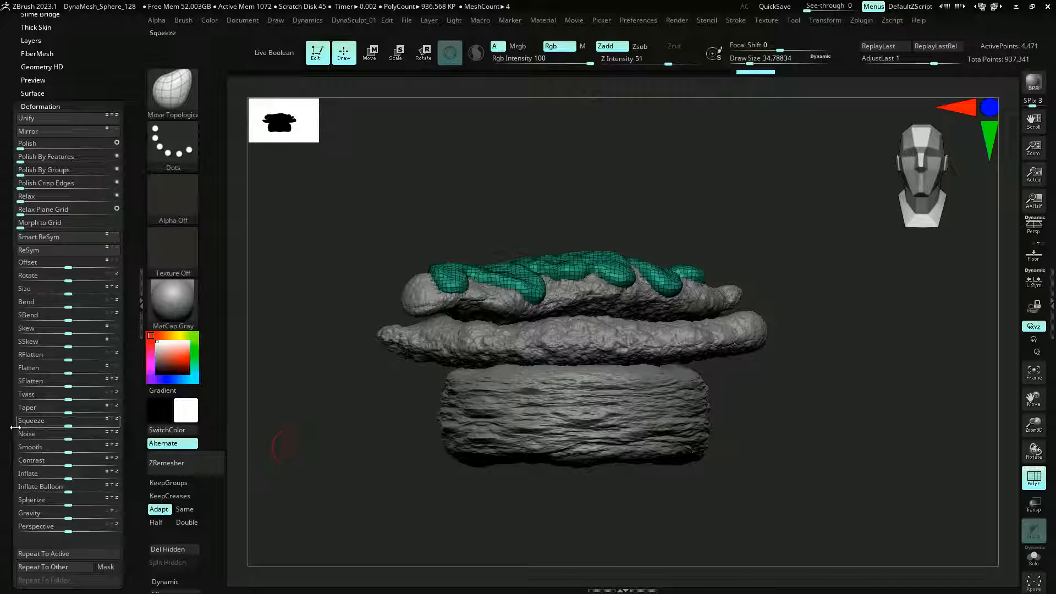
Hide the wireframe and examine the drizzle on the stacked chicken from the front and above
{"action": "scroll", "coordinate": [15, 427], "scroll_direction": "up", "scroll_amount": 2}
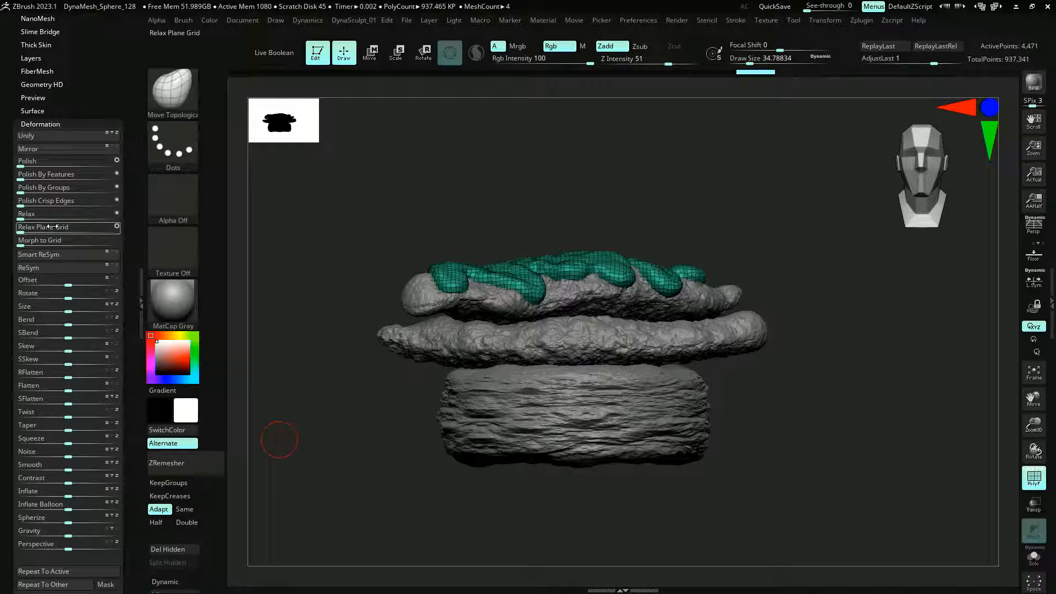
{"action": "left_click_drag", "start_coordinate": [322, 245], "coordinate": [316, 275]}
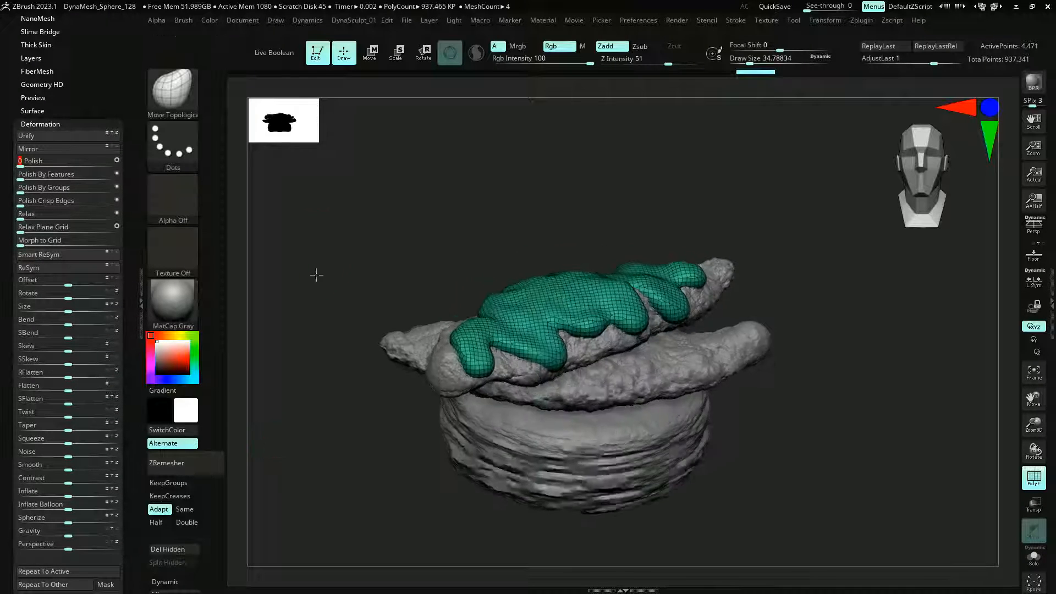
{"action": "key", "text": "shift+f"}
{"action": "mouse_move", "coordinate": [319, 228]}
{"action": "left_mouse_down"}
{"action": "mouse_move", "coordinate": [313, 220]}
{"action": "mouse_move", "coordinate": [341, 262]}
{"action": "mouse_move", "coordinate": [337, 174]}
{"action": "mouse_move", "coordinate": [313, 160]}
{"action": "mouse_move", "coordinate": [327, 175]}
{"action": "mouse_move", "coordinate": [314, 176]}
{"action": "mouse_move", "coordinate": [379, 211]}
{"action": "left_mouse_up"}
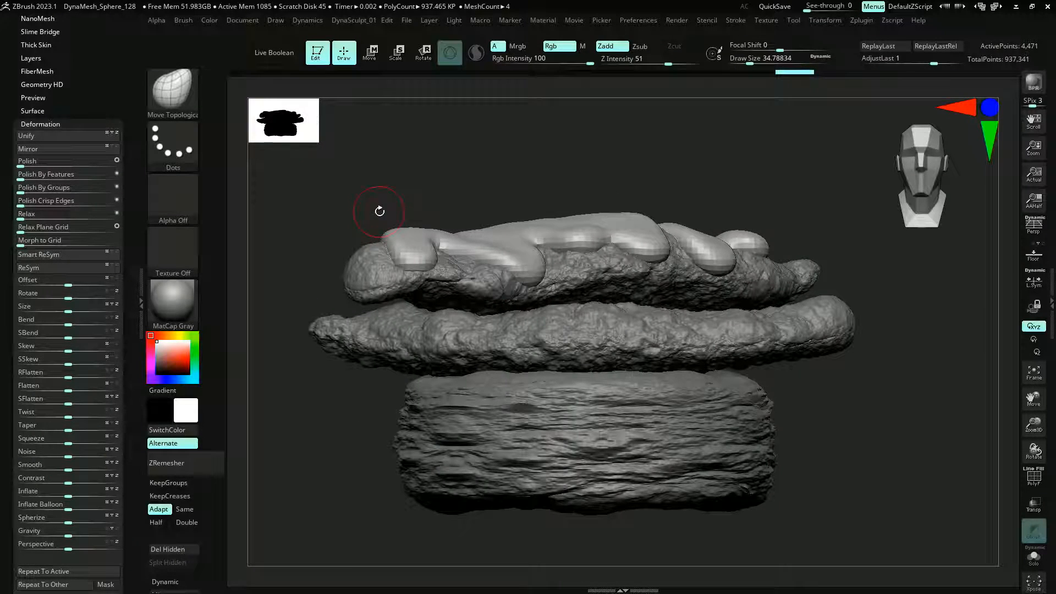
{"action": "left_click_drag", "start_coordinate": [302, 177], "coordinate": [427, 235], "text": "alt"}
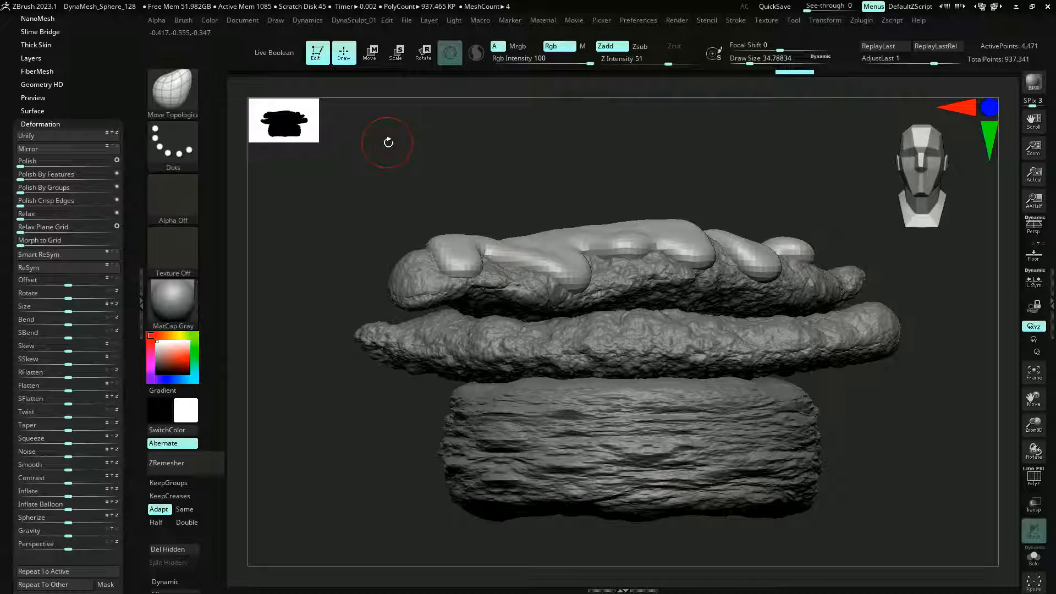
Select the SnakeHook brush with a draw size of about 56 and display the drizzle's wireframe
{"action": "key", "text": "b"}
{"action": "key", "text": "s"}
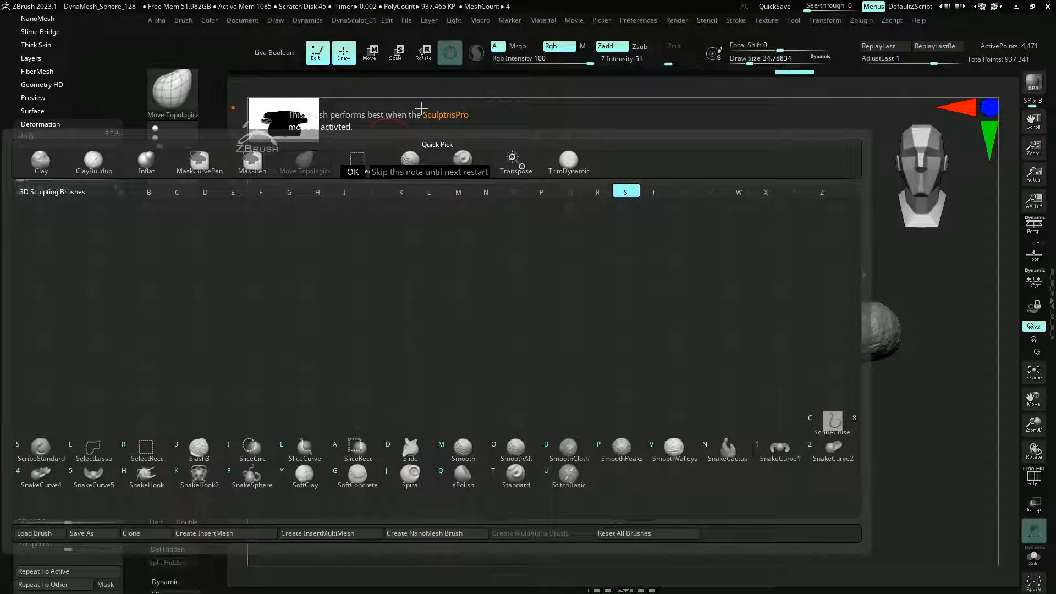
{"action": "left_click", "coordinate": [354, 171]}
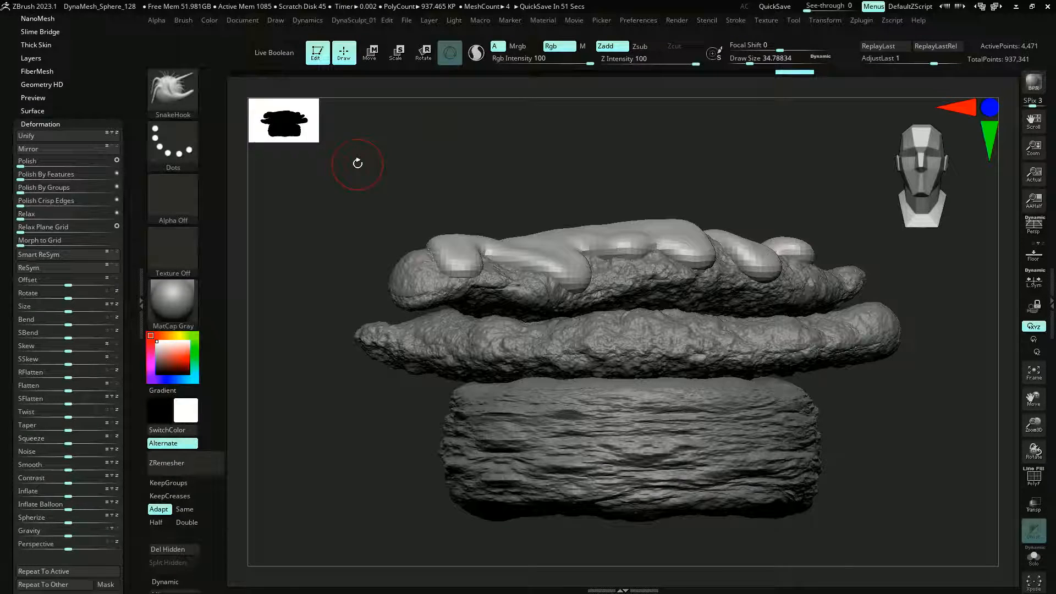
{"action": "mouse_move", "coordinate": [332, 156]}
{"action": "left_mouse_down"}
{"action": "mouse_move", "coordinate": [361, 208]}
{"action": "mouse_move", "coordinate": [341, 191]}
{"action": "mouse_move", "coordinate": [349, 205]}
{"action": "mouse_move", "coordinate": [378, 198]}
{"action": "mouse_move", "coordinate": [345, 205]}
{"action": "mouse_move", "coordinate": [360, 230]}
{"action": "mouse_move", "coordinate": [343, 189]}
{"action": "mouse_move", "coordinate": [366, 186]}
{"action": "mouse_move", "coordinate": [373, 200]}
{"action": "mouse_move", "coordinate": [366, 212]}
{"action": "mouse_move", "coordinate": [363, 197]}
{"action": "mouse_move", "coordinate": [359, 214]}
{"action": "left_mouse_up"}
{"action": "left_click", "coordinate": [476, 54]}
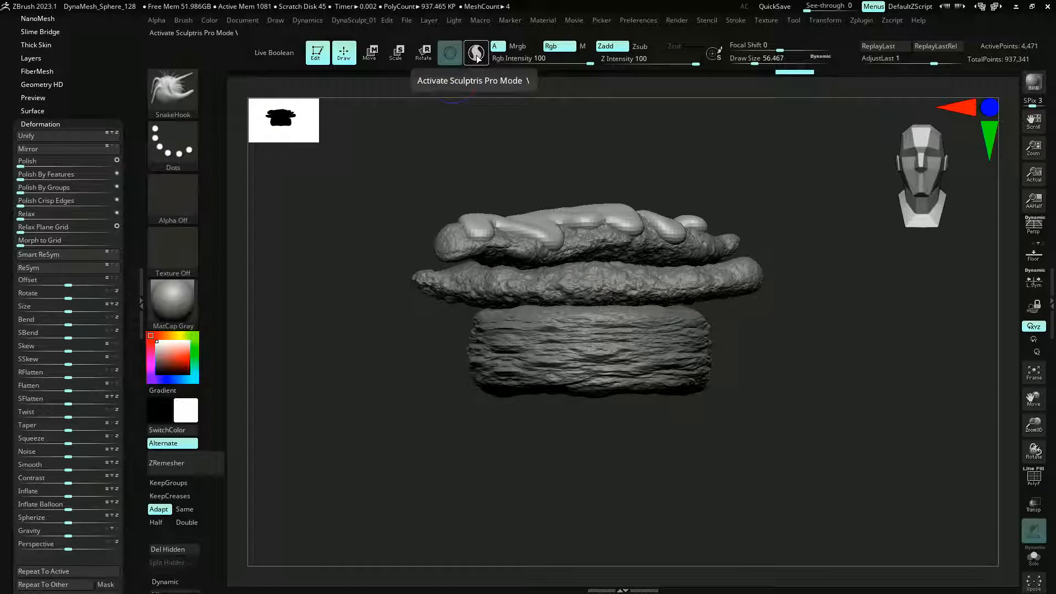
{"action": "key", "text": "shift+f"}
{"action": "left_click_drag", "start_coordinate": [365, 195], "coordinate": [365, 208], "text": "alt"}
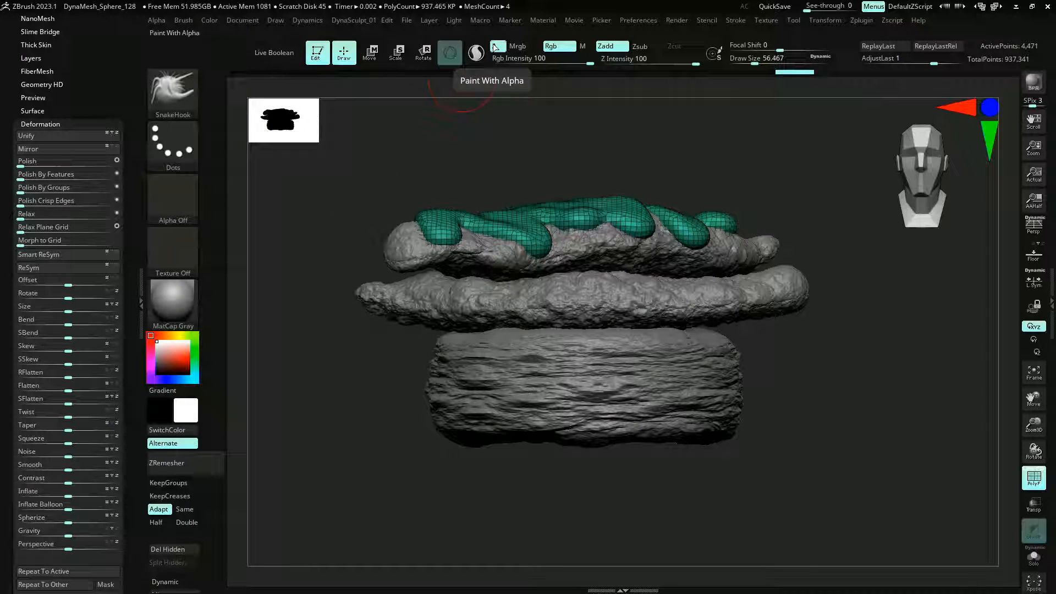
Try pulling strands out of the drizzle's end with SnakeHook while Sculptris Pro is off, and undo the pulls
{"action": "left_click_drag", "start_coordinate": [534, 260], "coordinate": [545, 333]}
{"action": "key", "text": "ctrl"}
{"action": "key", "text": "ctrl+z"}
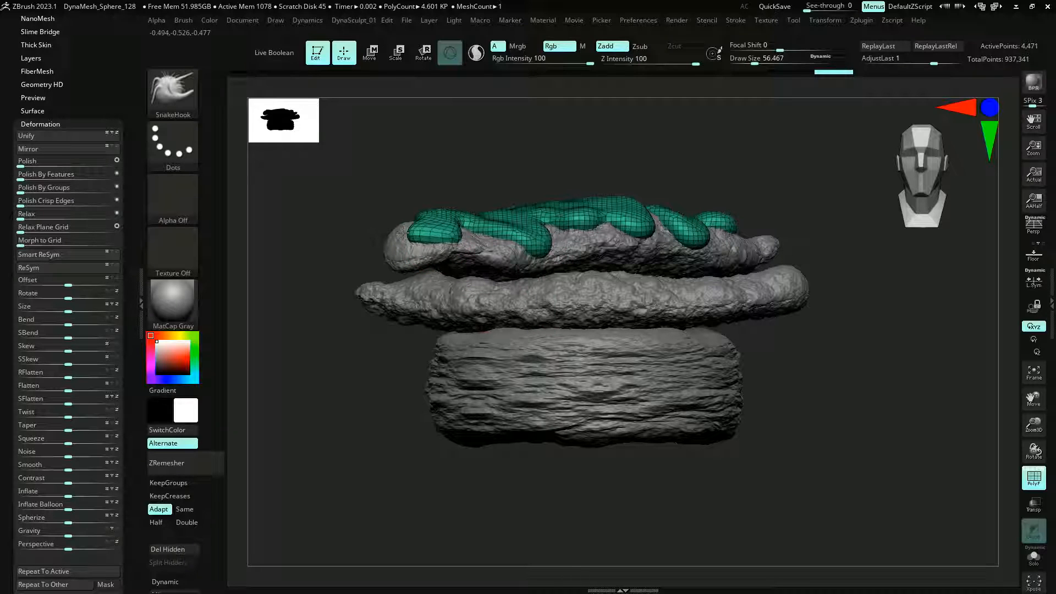
{"action": "left_click_drag", "start_coordinate": [425, 240], "coordinate": [246, 198]}
{"action": "mouse_move", "coordinate": [299, 258]}
{"action": "left_mouse_down", "text": "alt"}
{"action": "mouse_move", "coordinate": [363, 281]}
{"action": "mouse_move", "coordinate": [316, 290]}
{"action": "mouse_move", "coordinate": [399, 311]}
{"action": "mouse_move", "coordinate": [385, 275]}
{"action": "left_mouse_up", "text": "alt"}
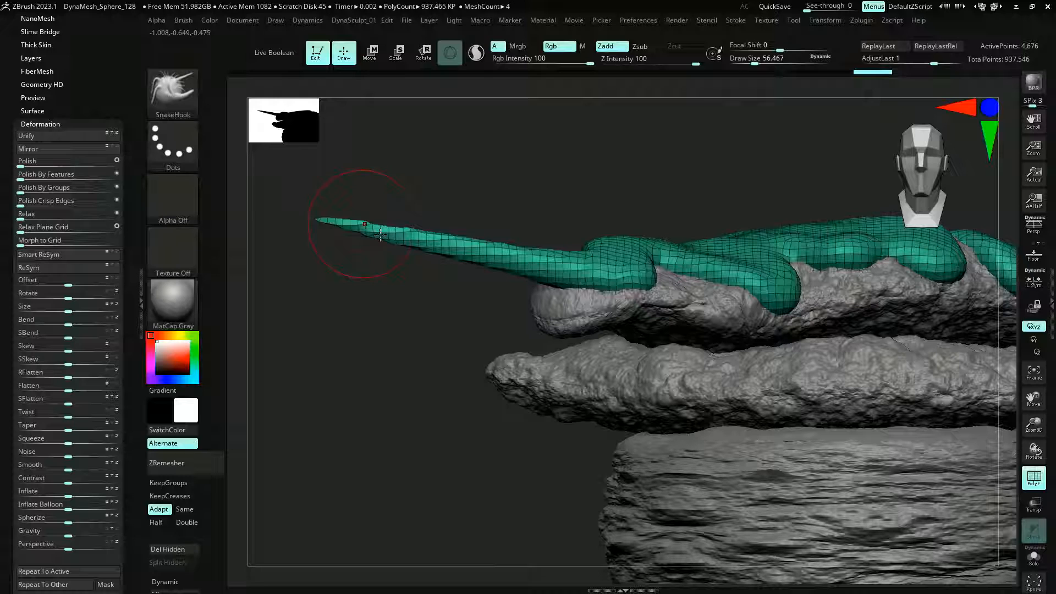
{"action": "key", "text": "ctrl+z"}
{"action": "key", "text": "ctrl+z"}
{"action": "right_click_drag", "start_coordinate": [411, 327], "coordinate": [365, 261], "text": "ctrl"}
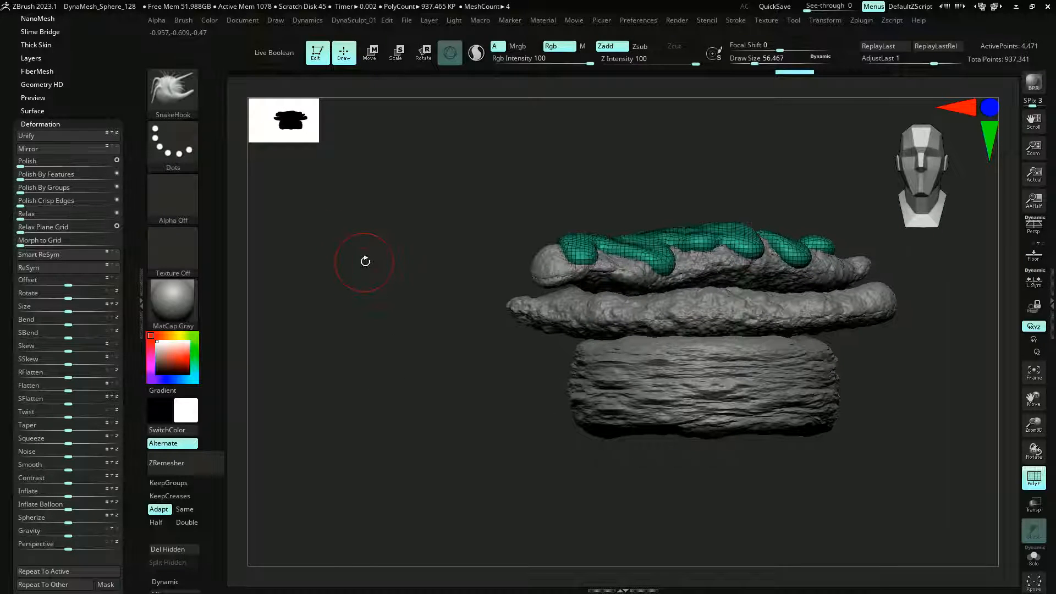
Turn on Sculptris Pro and try pulling a long strand from the drizzle's end, undoing the pull
{"action": "left_click", "coordinate": [477, 58]}
{"action": "right_click_drag", "start_coordinate": [517, 197], "coordinate": [462, 218], "text": "ctrl"}
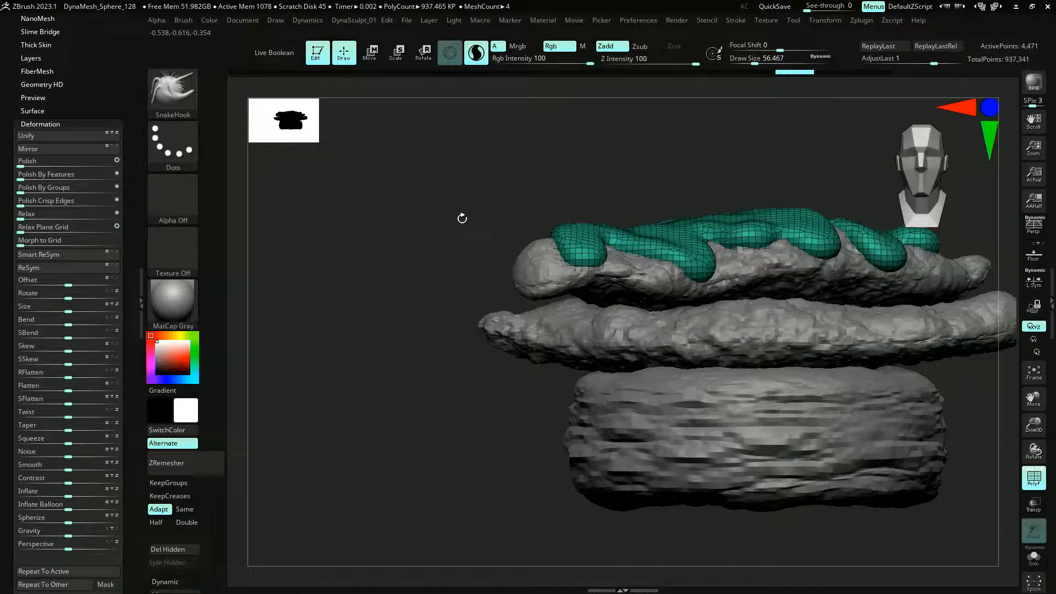
{"action": "left_click_drag", "start_coordinate": [560, 239], "coordinate": [428, 222]}
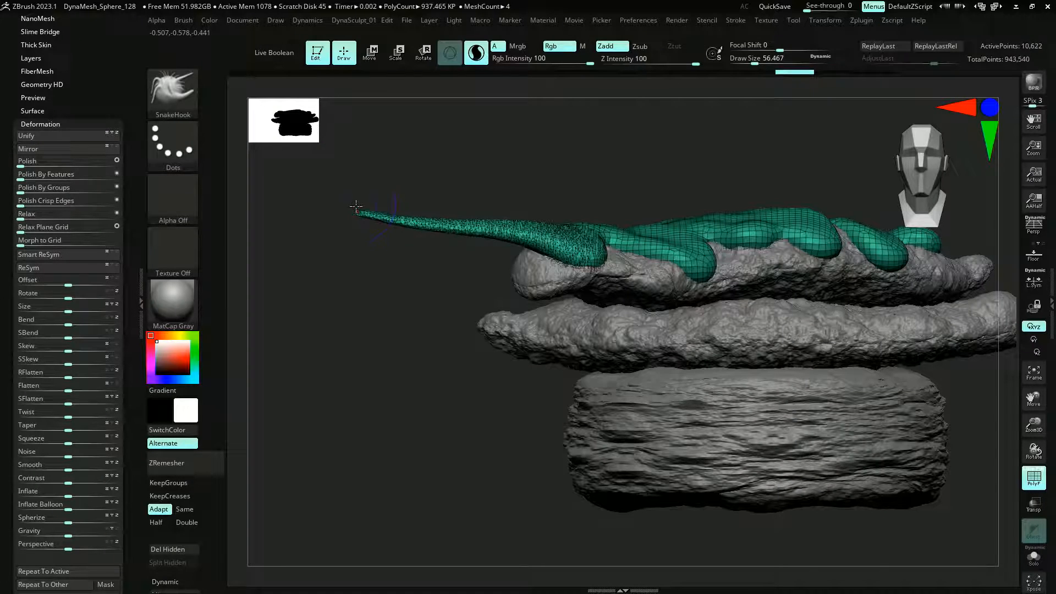
{"action": "key", "text": "ctrl+z"}
{"action": "mouse_move", "coordinate": [410, 281]}
{"action": "left_mouse_down"}
{"action": "mouse_move", "coordinate": [368, 294]}
{"action": "mouse_move", "coordinate": [346, 280]}
{"action": "left_mouse_up"}
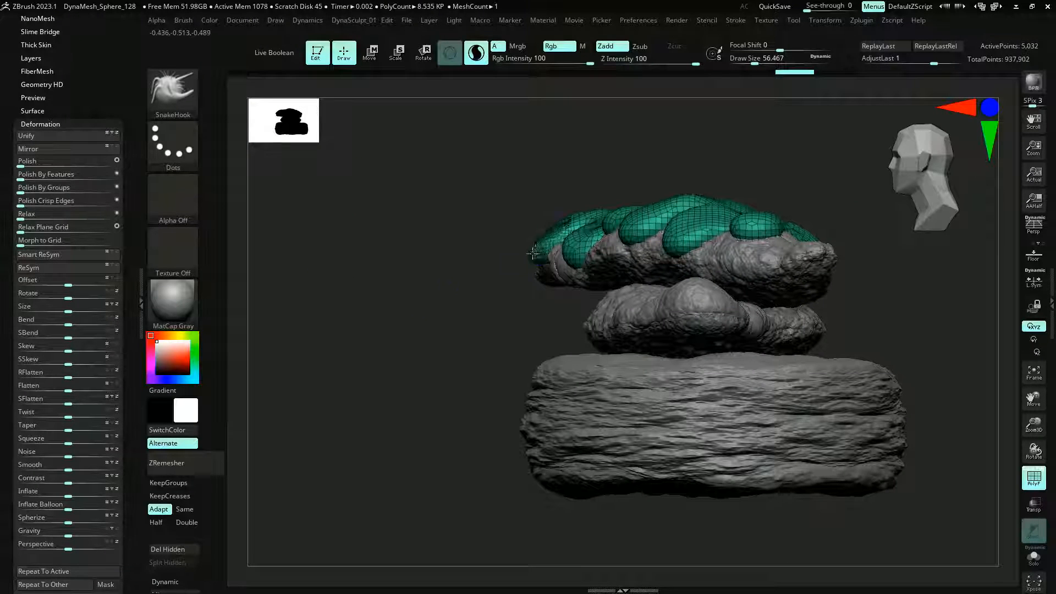
Pull a drip down from the drizzle's front end with SnakeHook, test pulls along the back edge, and undo the unwanted ones
{"action": "left_click_drag", "start_coordinate": [533, 252], "coordinate": [539, 331]}
{"action": "left_click_drag", "start_coordinate": [500, 345], "coordinate": [404, 360]}
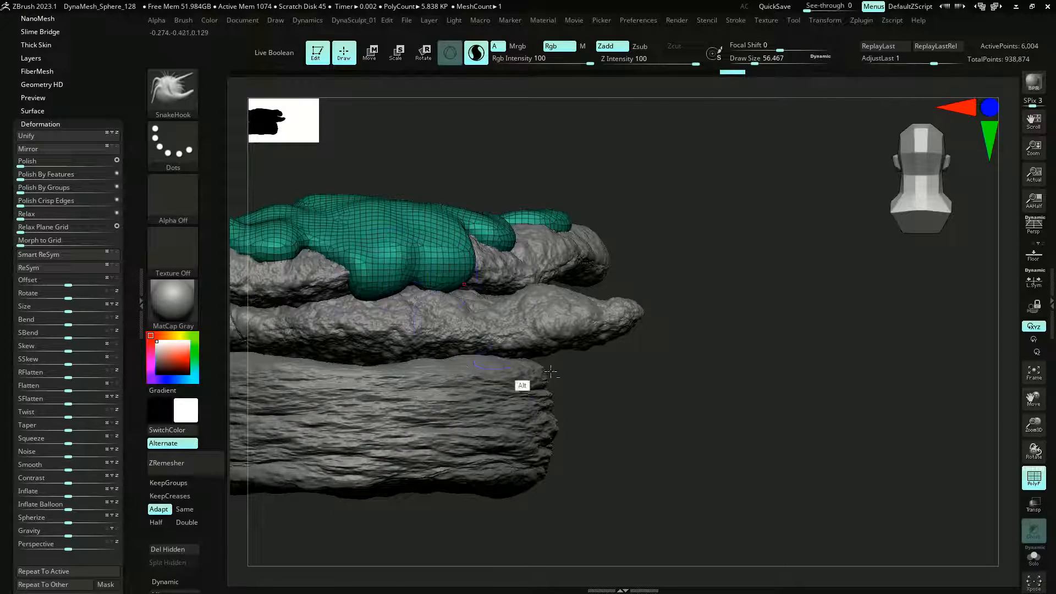
{"action": "left_click_drag", "start_coordinate": [621, 449], "coordinate": [555, 393], "text": "alt"}
{"action": "left_click_drag", "start_coordinate": [373, 219], "coordinate": [376, 222]}
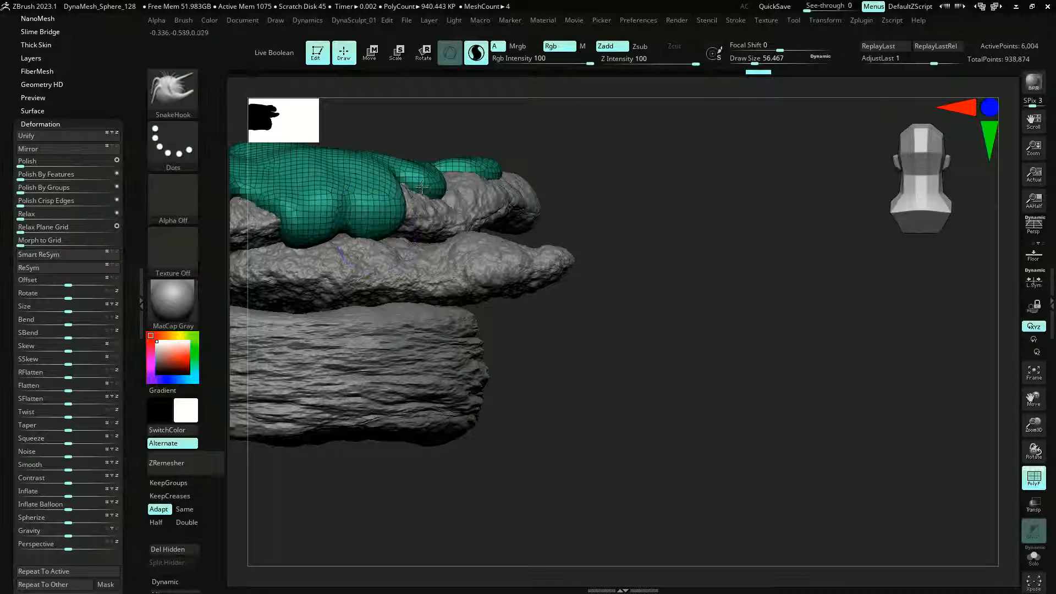
{"action": "left_click_drag", "start_coordinate": [486, 169], "coordinate": [494, 193], "text": "alt"}
{"action": "mouse_move", "coordinate": [494, 220]}
{"action": "left_mouse_down", "text": "alt"}
{"action": "mouse_move", "coordinate": [478, 149]}
{"action": "mouse_move", "coordinate": [456, 149]}
{"action": "left_mouse_up", "text": "alt"}
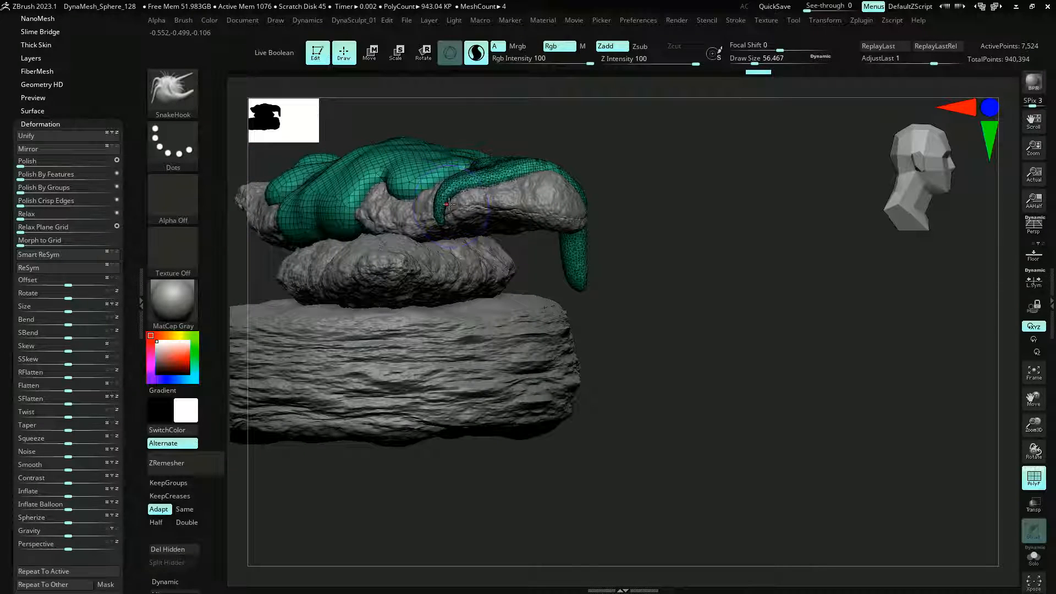
{"action": "left_click_drag", "start_coordinate": [709, 455], "coordinate": [645, 263]}
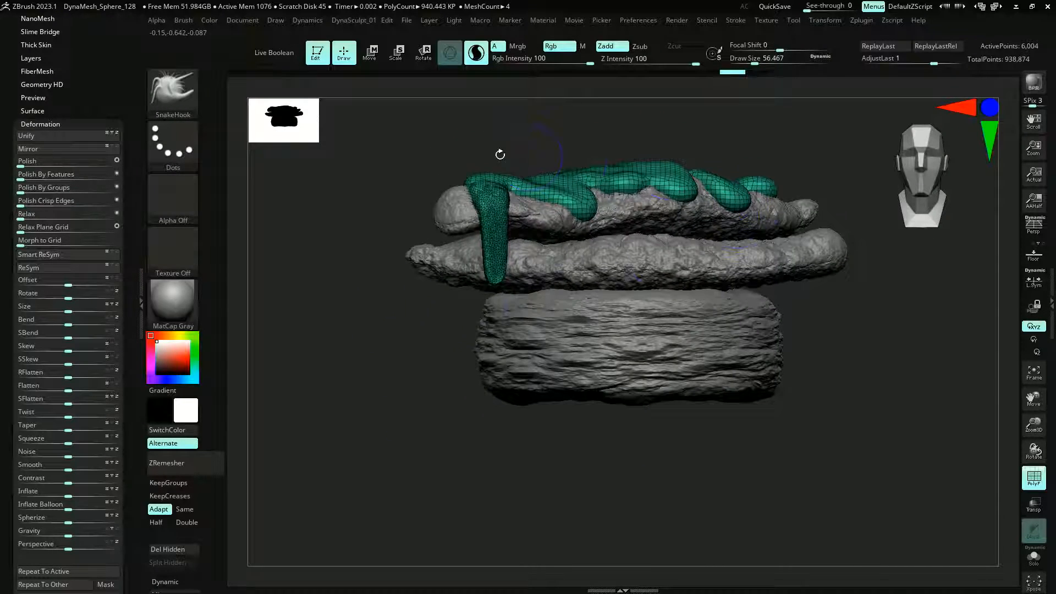
{"action": "left_click_drag", "start_coordinate": [500, 154], "coordinate": [537, 248]}
{"action": "key", "text": "ctrl+z"}
{"action": "key", "text": "ctrl+z"}
Extend the front drip down the biscuit's side, form a shorter drip from a middle loop, and remesh the drizzle with DynaMesh
{"action": "mouse_move", "coordinate": [560, 183]}
{"action": "left_mouse_down"}
{"action": "mouse_move", "coordinate": [544, 219]}
{"action": "mouse_move", "coordinate": [550, 238]}
{"action": "mouse_move", "coordinate": [550, 209]}
{"action": "mouse_move", "coordinate": [552, 219]}
{"action": "left_mouse_up"}
{"action": "mouse_move", "coordinate": [561, 124]}
{"action": "left_mouse_down", "text": "shift"}
{"action": "mouse_move", "coordinate": [452, 129]}
{"action": "mouse_move", "coordinate": [346, 177]}
{"action": "left_mouse_up", "text": "shift"}
{"action": "left_click_drag", "start_coordinate": [300, 226], "coordinate": [442, 240], "text": "alt"}
{"action": "left_click_drag", "start_coordinate": [405, 193], "coordinate": [335, 194], "text": "shift"}
{"action": "left_click_drag", "start_coordinate": [680, 365], "coordinate": [385, 289]}
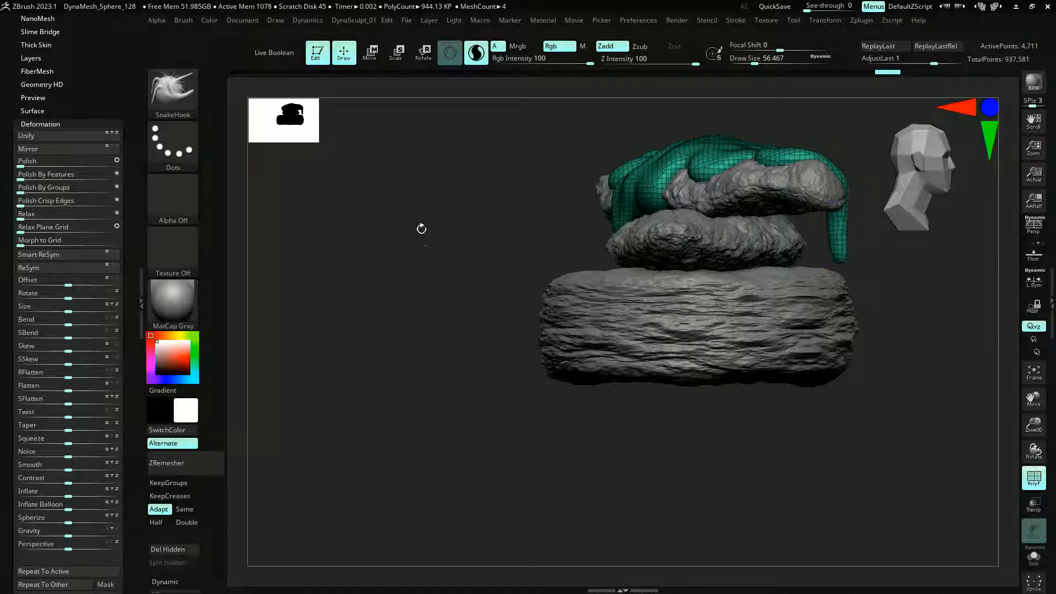
{"action": "left_click_drag", "start_coordinate": [420, 229], "coordinate": [437, 324]}
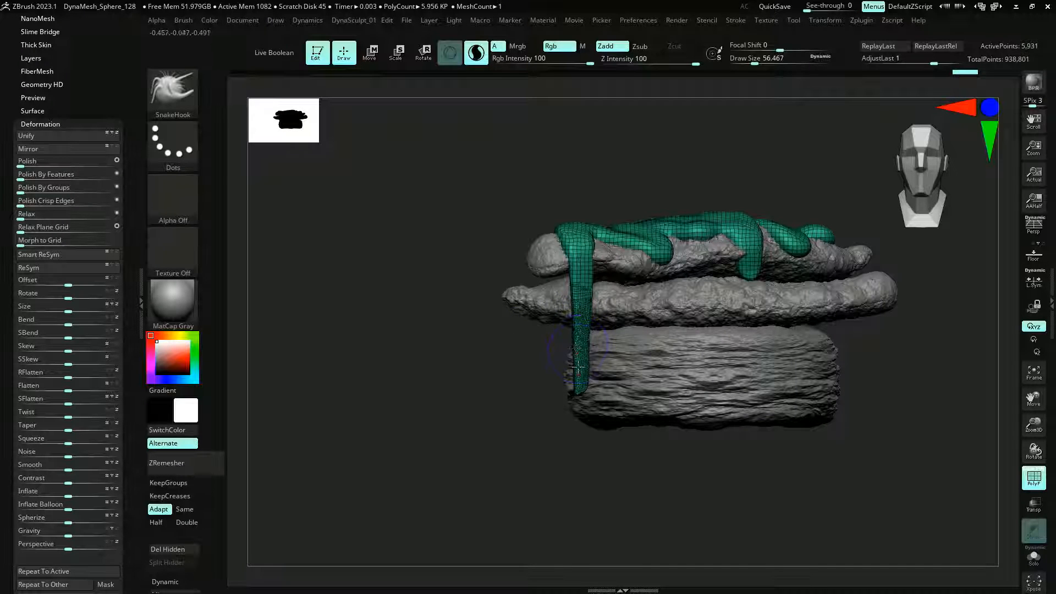
{"action": "left_click_drag", "start_coordinate": [468, 331], "coordinate": [526, 341]}
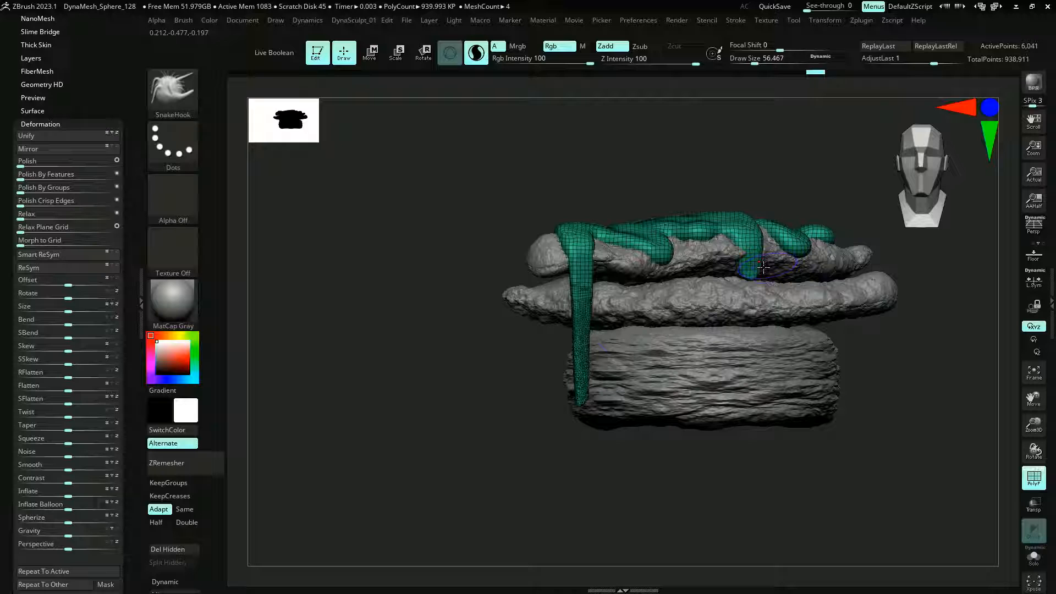
{"action": "left_click_drag", "start_coordinate": [403, 318], "coordinate": [381, 312]}
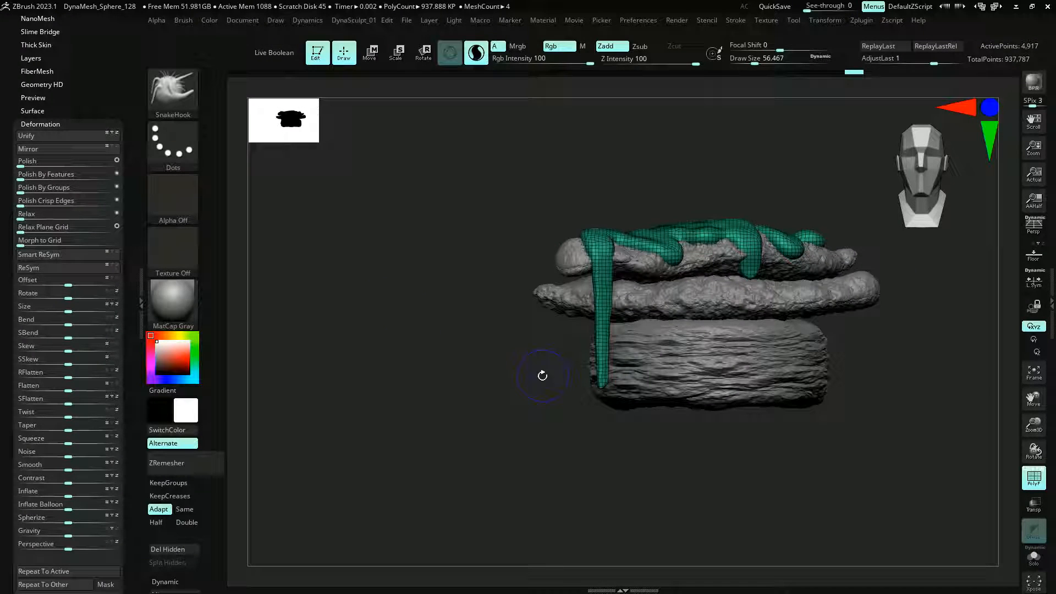
Turn off Sculptris Pro and swell the long drip's tip into a rounded bulb with the Inflat brush
{"action": "key", "text": "i"}
{"action": "left_click", "coordinate": [477, 59]}
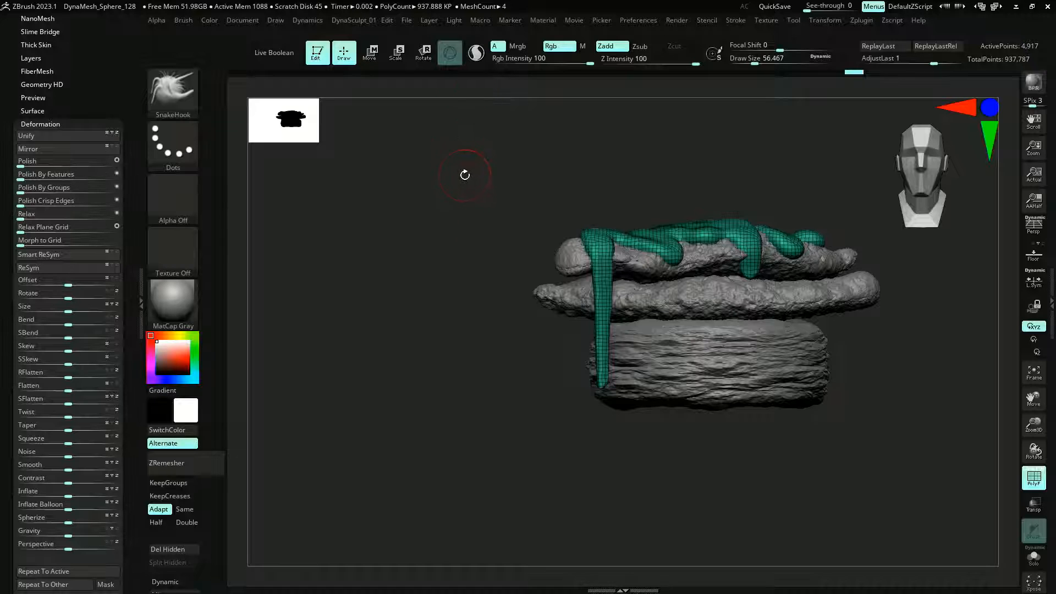
{"action": "key", "text": "b"}
{"action": "key", "text": "i"}
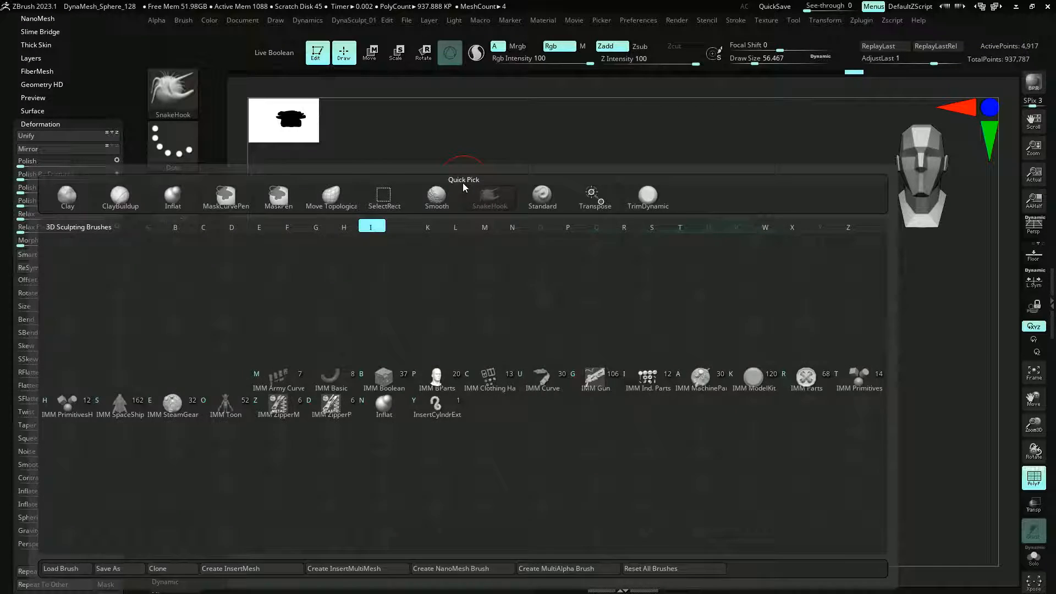
{"action": "key", "text": "n"}
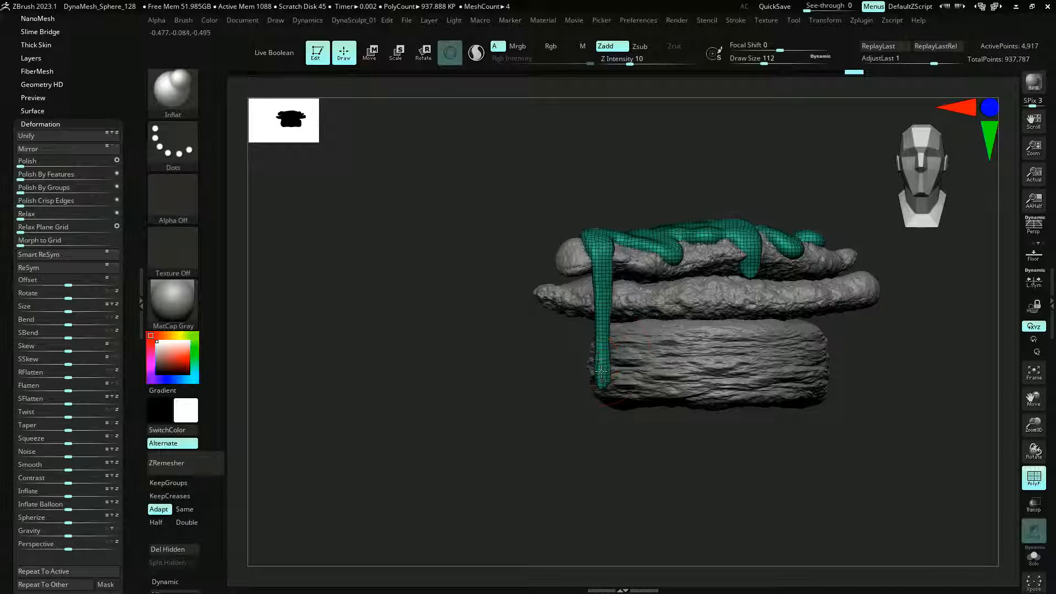
{"action": "left_click_drag", "start_coordinate": [594, 384], "coordinate": [576, 336]}
{"action": "left_click_drag", "start_coordinate": [512, 340], "coordinate": [595, 346]}
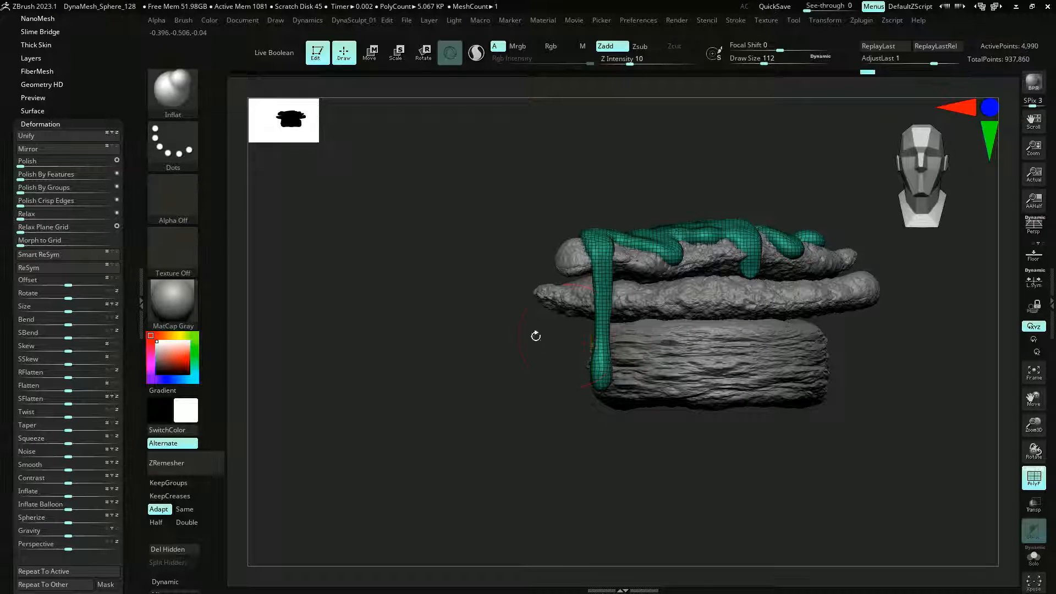
Run ZRemesher on the drizzle with the Half and Adapt options
{"action": "left_click_drag", "start_coordinate": [29, 62], "coordinate": [33, 103]}
{"action": "left_click_drag", "start_coordinate": [35, 62], "coordinate": [36, 89]}
{"action": "left_click", "coordinate": [36, 62]}
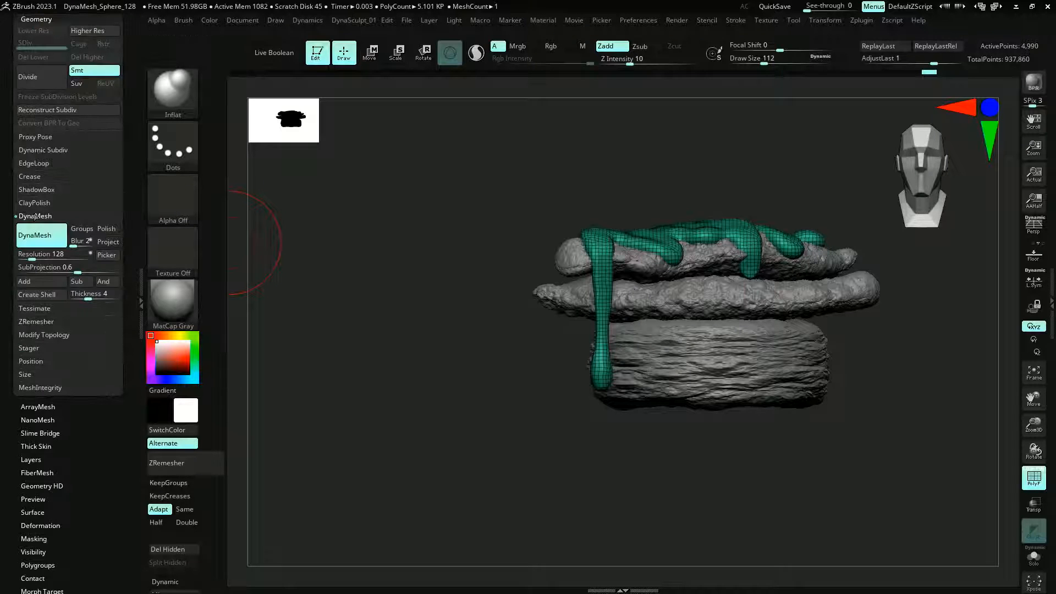
{"action": "left_click", "coordinate": [27, 322]}
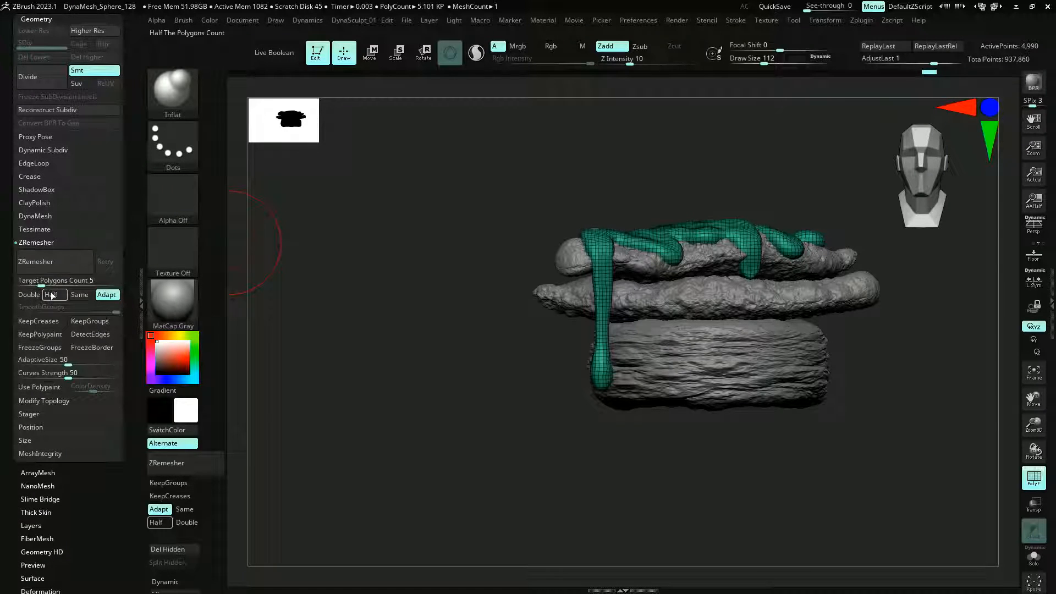
{"action": "left_click", "coordinate": [33, 261]}
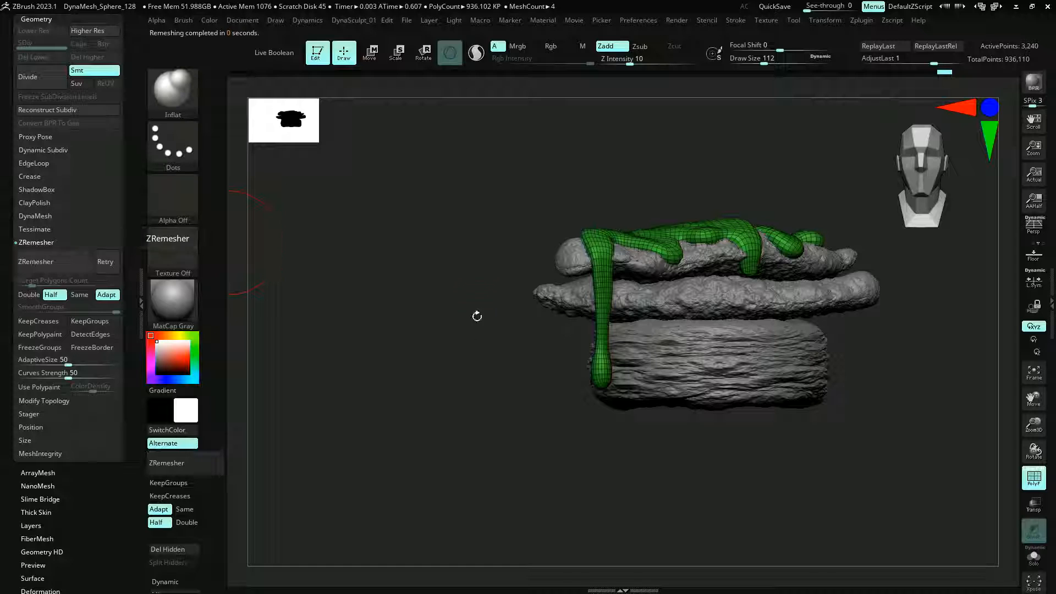
{"action": "left_click_drag", "start_coordinate": [476, 317], "coordinate": [439, 357]}
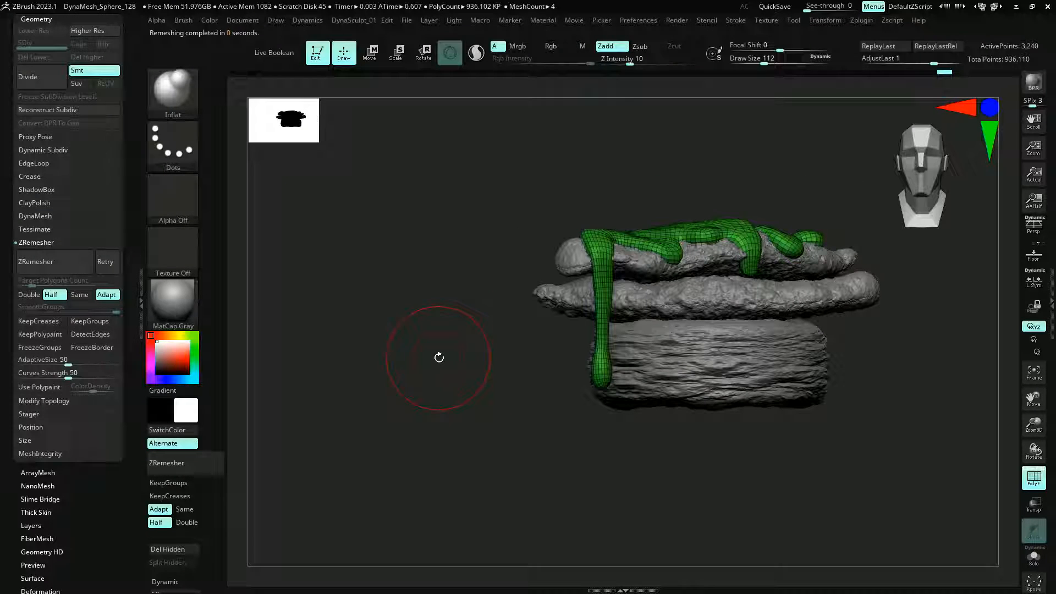
Hide the wireframe and enable Dynamic Subdiv on the drizzle, always accepting its auto-activation
{"action": "key", "text": "shift+f"}
{"action": "key", "text": "d"}
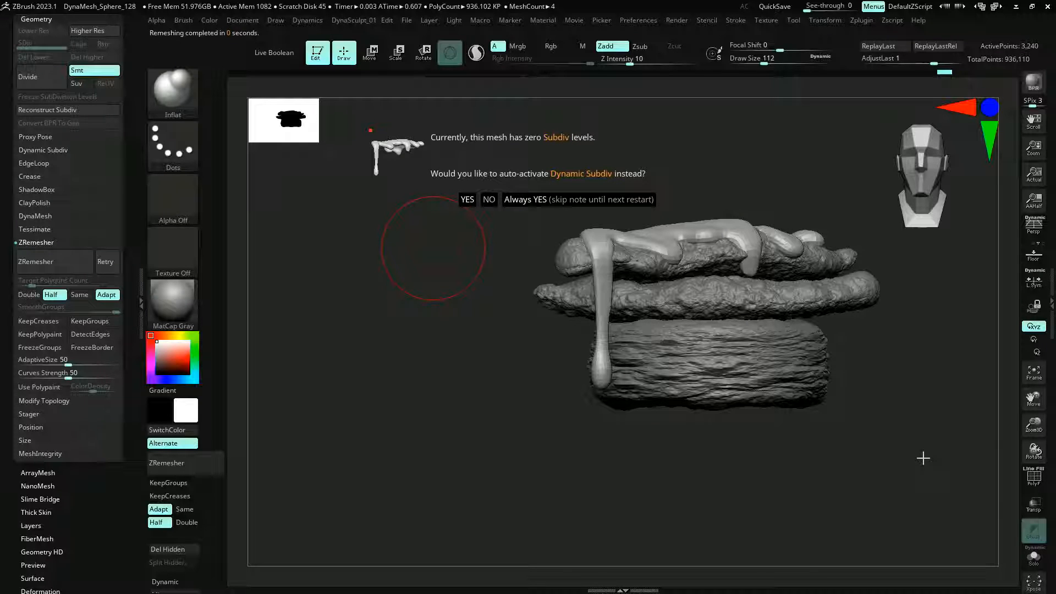
{"action": "left_click", "coordinate": [523, 200]}
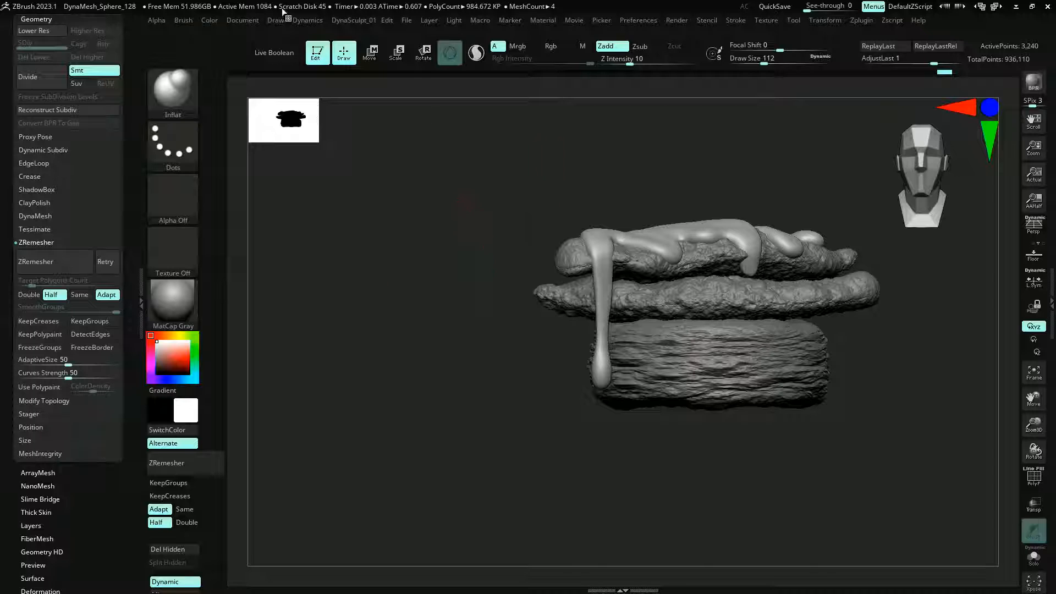
{"action": "left_click_drag", "start_coordinate": [385, 264], "coordinate": [429, 289]}
Compare the drizzle with dynamic subdivision on and off, with and without its wireframe
{"action": "key", "text": "shift+d"}
{"action": "key", "text": "d"}
{"action": "key", "text": "shift+f"}
{"action": "key", "text": "shift+f"}
{"action": "key", "text": "shift+d"}
{"action": "key", "text": "d"}
{"action": "key", "text": "shift+f"}
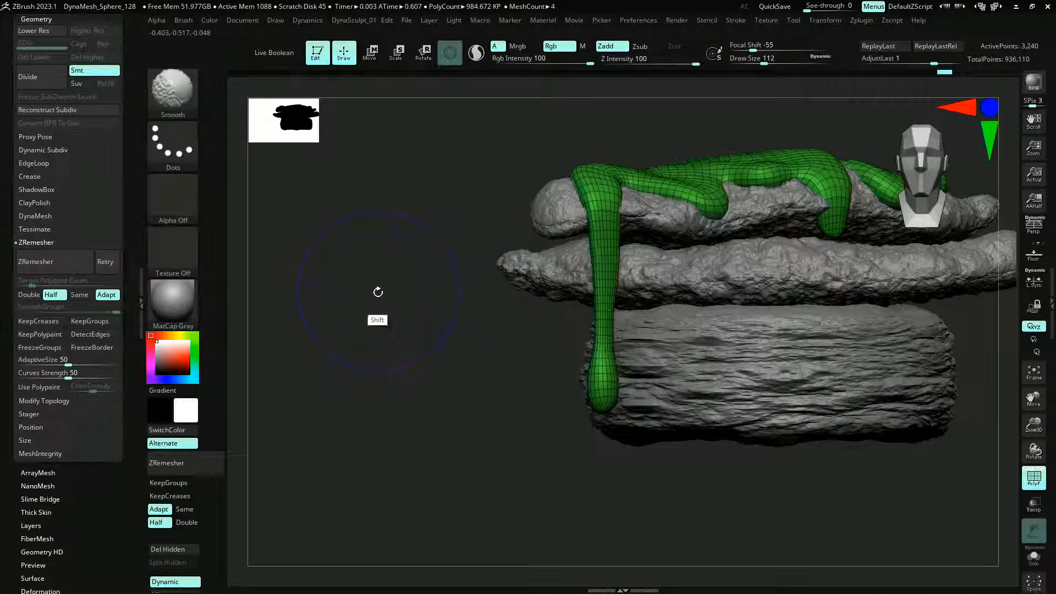
{"action": "key", "text": "shift+f"}
{"action": "mouse_move", "coordinate": [378, 295]}
{"action": "left_mouse_down", "text": "alt"}
{"action": "mouse_move", "coordinate": [369, 297]}
{"action": "mouse_move", "coordinate": [495, 319]}
{"action": "mouse_move", "coordinate": [410, 308]}
{"action": "mouse_move", "coordinate": [415, 322]}
{"action": "mouse_move", "coordinate": [397, 298]}
{"action": "mouse_move", "coordinate": [358, 300]}
{"action": "mouse_move", "coordinate": [385, 299]}
{"action": "mouse_move", "coordinate": [375, 298]}
{"action": "left_mouse_up", "text": "alt"}
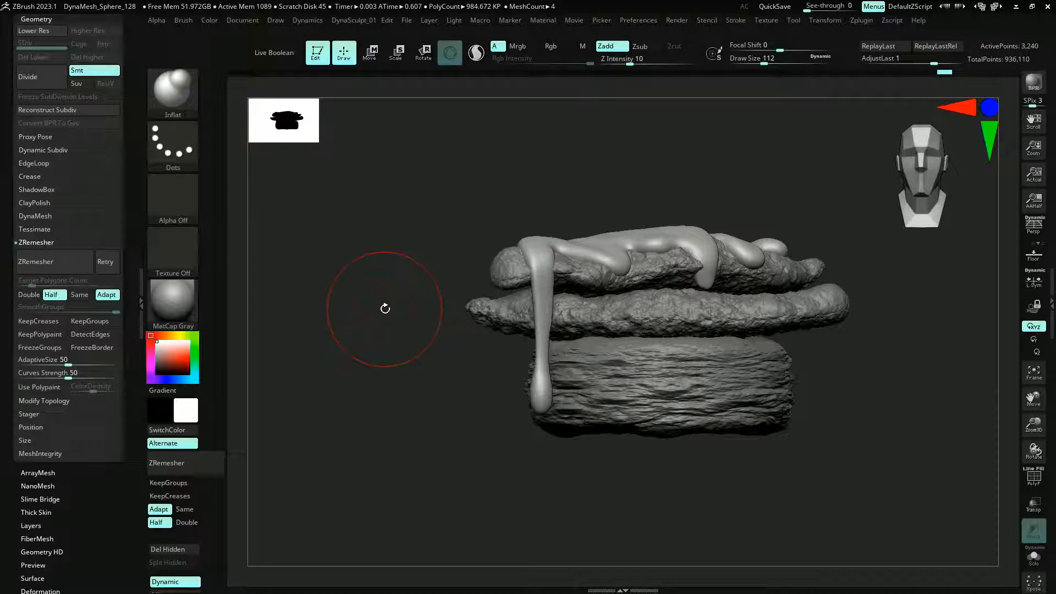
Duplicate the upper chicken piece as a new subtool and bring up the copy's transform gizmo
{"action": "mouse_move", "coordinate": [423, 283]}
{"action": "left_mouse_down"}
{"action": "mouse_move", "coordinate": [403, 288]}
{"action": "mouse_move", "coordinate": [422, 284]}
{"action": "left_mouse_up"}
{"action": "left_click", "coordinate": [516, 269], "text": "alt"}
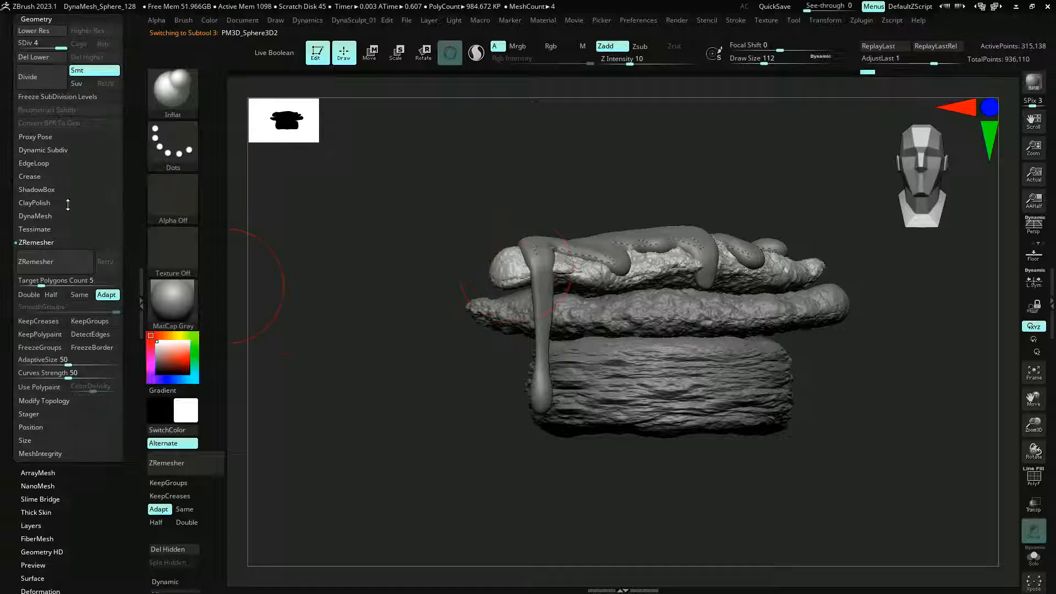
{"action": "scroll", "coordinate": [36, 113], "scroll_direction": "up", "scroll_amount": 4}
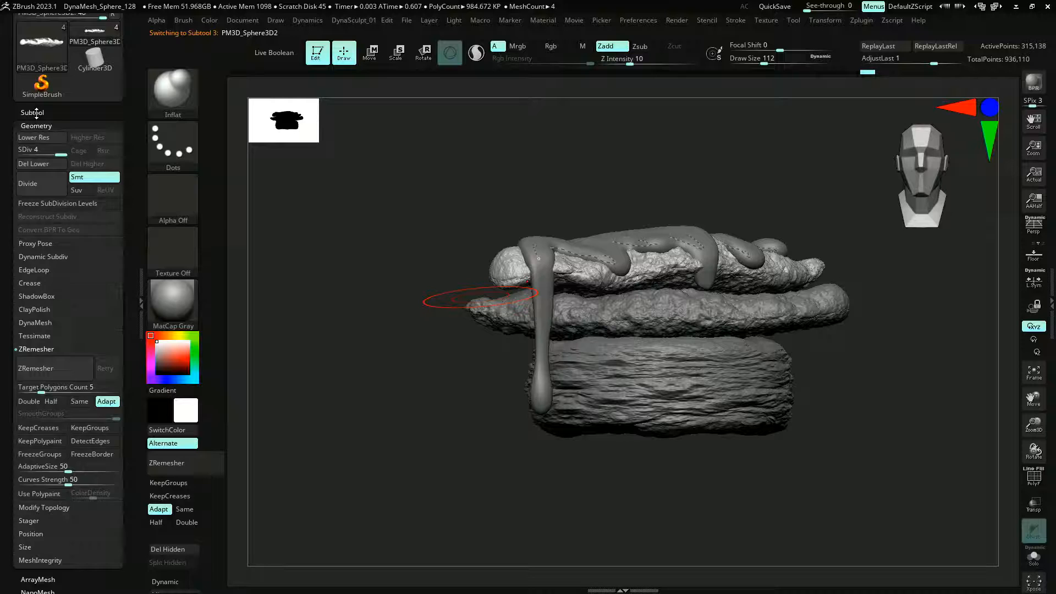
{"action": "left_click", "coordinate": [34, 112]}
{"action": "left_click", "coordinate": [35, 335]}
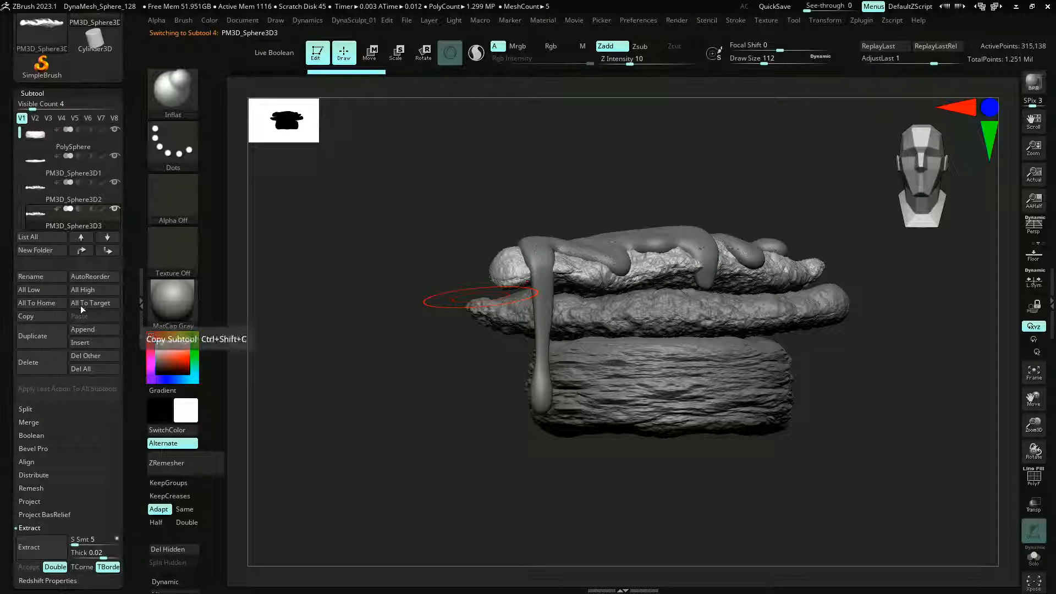
{"action": "key", "text": "e"}
{"action": "left_click_drag", "start_coordinate": [644, 191], "coordinate": [643, 140]}
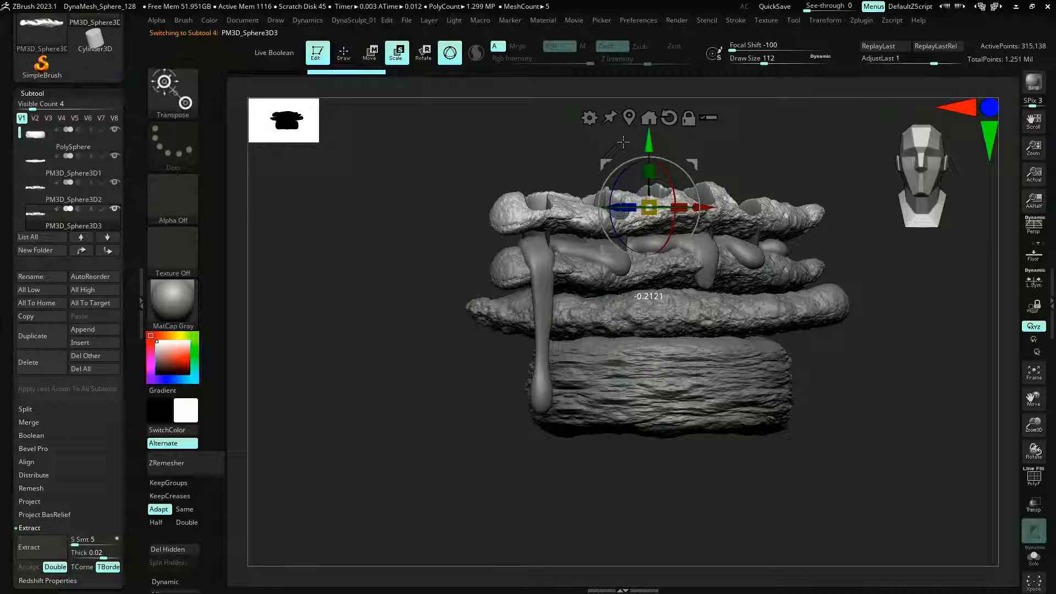
{"action": "left_click_drag", "start_coordinate": [638, 208], "coordinate": [600, 208]}
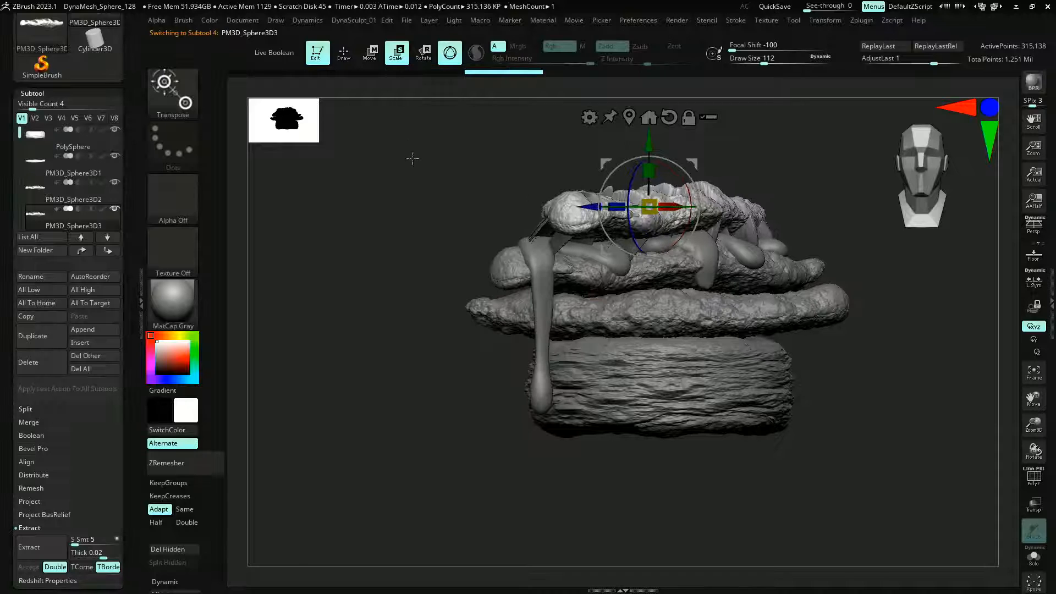
{"action": "left_click_drag", "start_coordinate": [413, 158], "coordinate": [400, 148]}
{"action": "key", "text": "ctrl+z"}
{"action": "key", "text": "ctrl+z"}
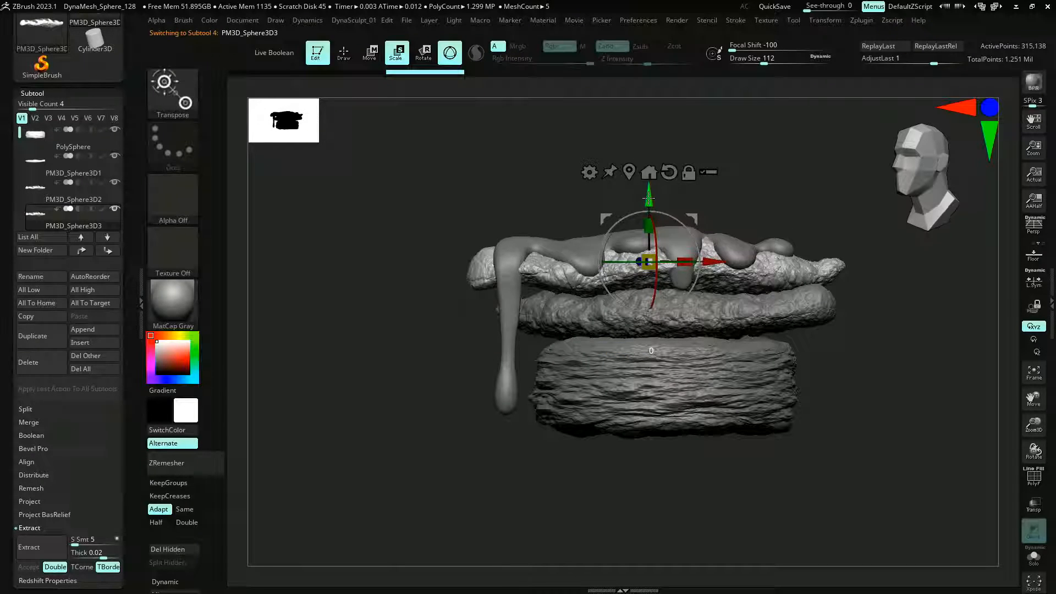
Raise the duplicated chicken piece above the drizzle and rotate it horizontally so it crosses the pieces below
{"action": "mouse_move", "coordinate": [648, 193]}
{"action": "left_mouse_down"}
{"action": "mouse_move", "coordinate": [627, 118]}
{"action": "mouse_move", "coordinate": [619, 136]}
{"action": "left_mouse_up"}
{"action": "left_click_drag", "start_coordinate": [625, 209], "coordinate": [605, 210]}
{"action": "mouse_move", "coordinate": [411, 143]}
{"action": "left_mouse_down"}
{"action": "mouse_move", "coordinate": [427, 201]}
{"action": "mouse_move", "coordinate": [412, 186]}
{"action": "mouse_move", "coordinate": [408, 175]}
{"action": "mouse_move", "coordinate": [455, 212]}
{"action": "mouse_move", "coordinate": [384, 179]}
{"action": "mouse_move", "coordinate": [366, 182]}
{"action": "mouse_move", "coordinate": [361, 160]}
{"action": "mouse_move", "coordinate": [373, 158]}
{"action": "left_mouse_up"}
Drop the top chicken piece to its lowest subdivision level and build up its middle with ClayBuildup at a draw size of about 87
{"action": "key", "text": "q"}
{"action": "key", "text": "shift+d"}
{"action": "key", "text": "shift+d"}
{"action": "key", "text": "shift+d"}
{"action": "mouse_move", "coordinate": [409, 198]}
{"action": "left_mouse_down"}
{"action": "mouse_move", "coordinate": [406, 219]}
{"action": "mouse_move", "coordinate": [454, 212]}
{"action": "left_mouse_up"}
{"action": "key", "text": "b"}
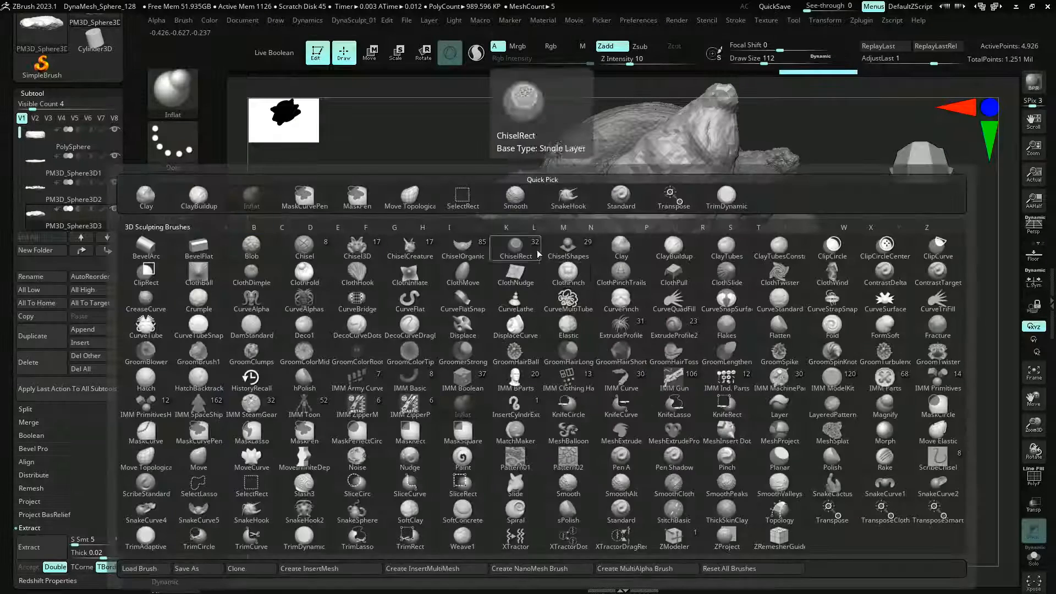
{"action": "key", "text": "Escape"}
{"action": "key", "text": "b"}
{"action": "key", "text": "c"}
{"action": "key", "text": "b"}
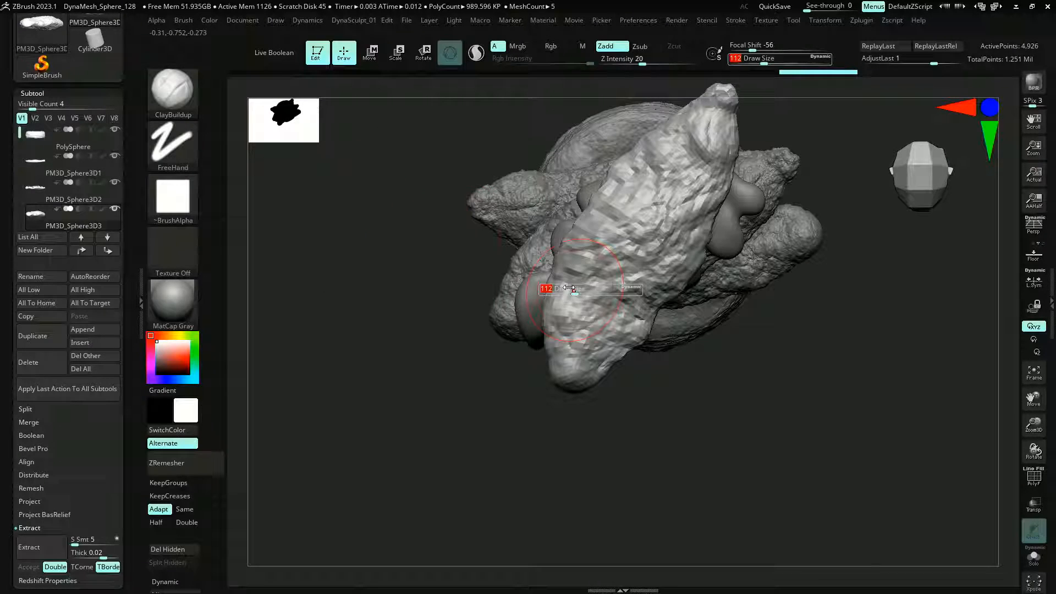
{"action": "mouse_move", "coordinate": [583, 270]}
{"action": "left_mouse_down"}
{"action": "mouse_move", "coordinate": [559, 290]}
{"action": "mouse_move", "coordinate": [567, 315]}
{"action": "left_mouse_up"}
{"action": "mouse_move", "coordinate": [572, 242]}
{"action": "left_mouse_down"}
{"action": "mouse_move", "coordinate": [682, 129]}
{"action": "mouse_move", "coordinate": [710, 137]}
{"action": "mouse_move", "coordinate": [655, 212]}
{"action": "mouse_move", "coordinate": [611, 308]}
{"action": "left_mouse_up"}
{"action": "mouse_move", "coordinate": [384, 151]}
{"action": "left_mouse_down"}
{"action": "mouse_move", "coordinate": [392, 172]}
{"action": "mouse_move", "coordinate": [360, 250]}
{"action": "left_mouse_up"}
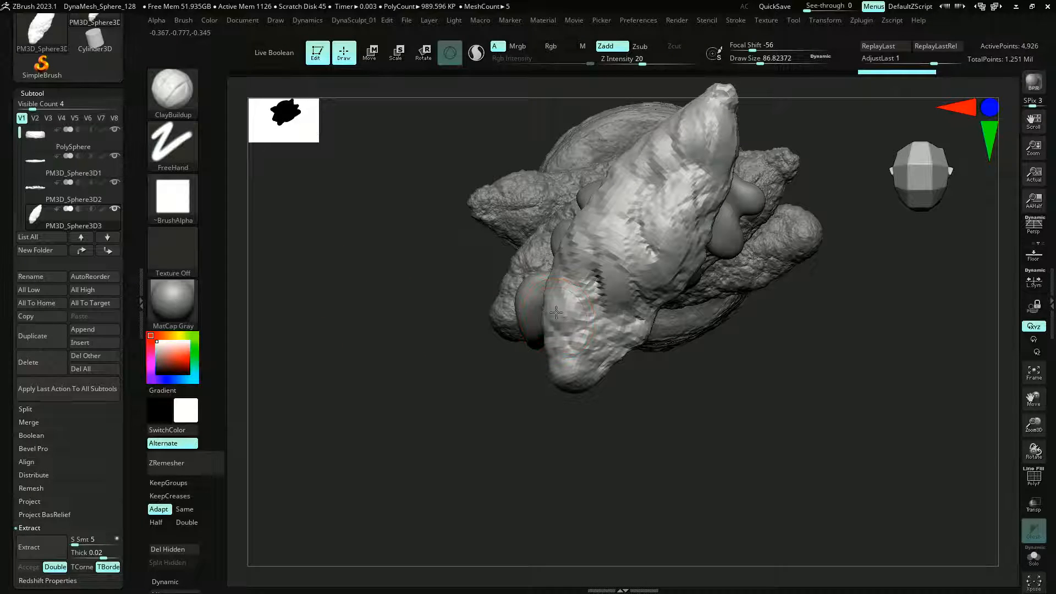
Reduce the draw size to about 44 and work more ClayBuildup irregularities along the top chicken piece and its tips
{"action": "key", "text": "s"}
{"action": "mouse_move", "coordinate": [556, 312]}
{"action": "left_mouse_down"}
{"action": "mouse_move", "coordinate": [575, 297]}
{"action": "mouse_move", "coordinate": [551, 336]}
{"action": "mouse_move", "coordinate": [619, 283]}
{"action": "mouse_move", "coordinate": [695, 117]}
{"action": "left_mouse_up"}
{"action": "key", "text": "s"}
{"action": "left_click_drag", "start_coordinate": [470, 145], "coordinate": [404, 266], "text": "alt"}
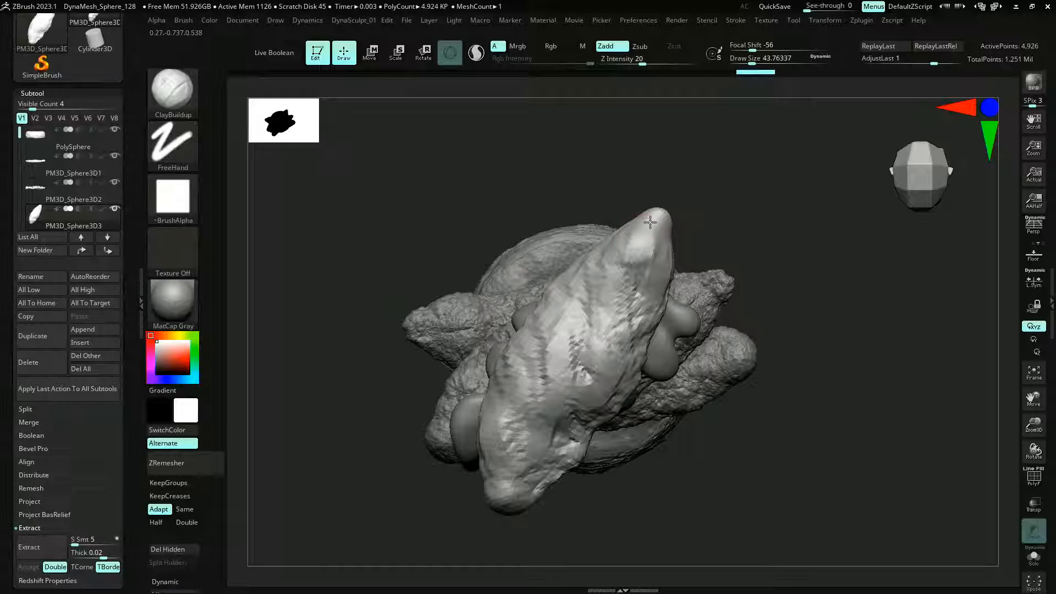
{"action": "left_click_drag", "start_coordinate": [458, 194], "coordinate": [545, 242]}
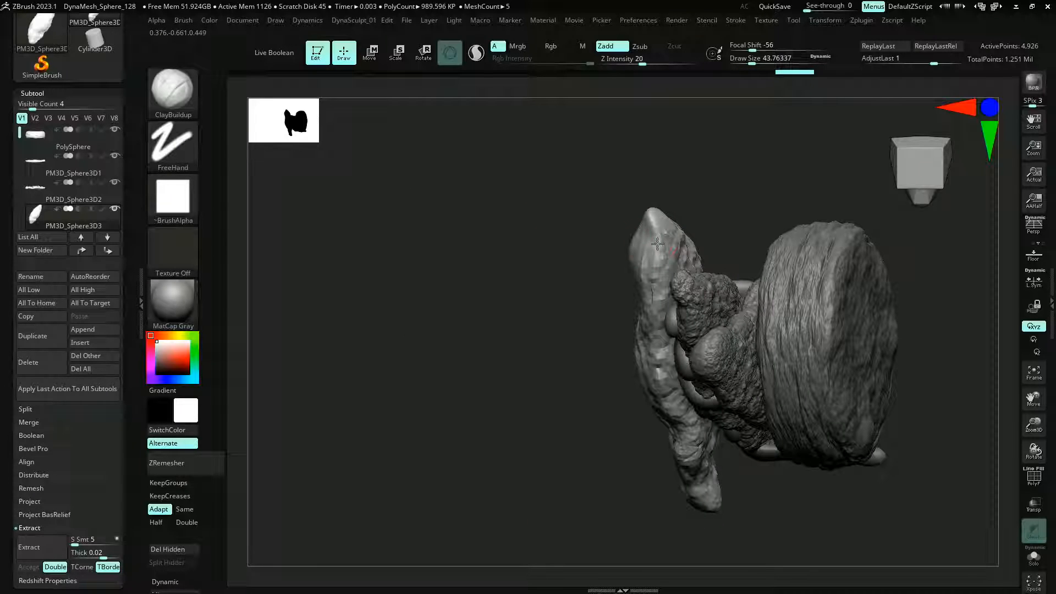
{"action": "left_click_drag", "start_coordinate": [458, 224], "coordinate": [359, 172]}
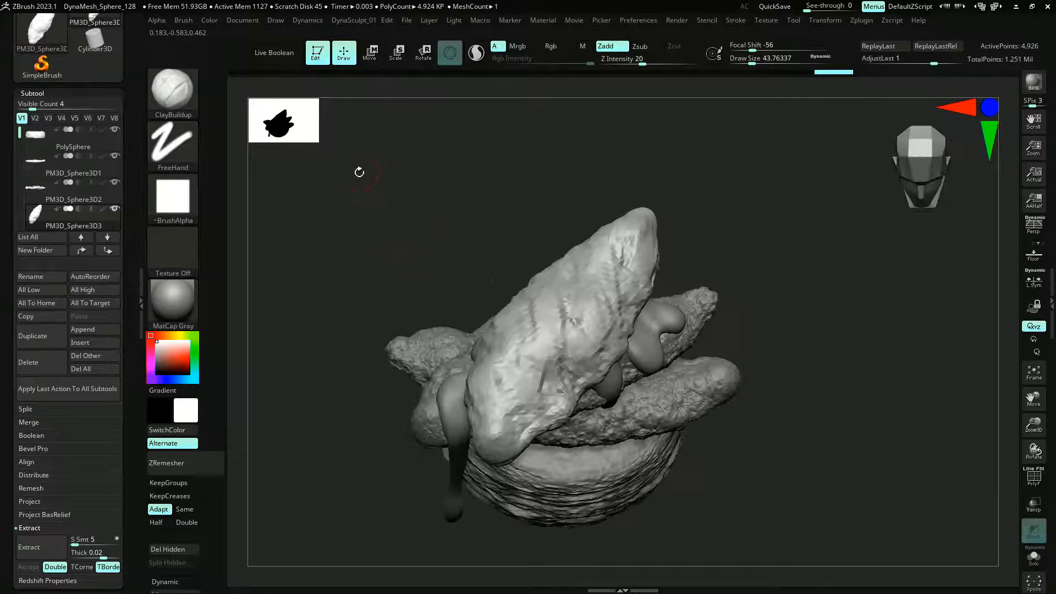
{"action": "left_click_drag", "start_coordinate": [368, 213], "coordinate": [360, 240]}
Duplicate the biscuit and move the copy straight up above the top chicken piece
{"action": "left_click", "coordinate": [521, 404], "text": "alt"}
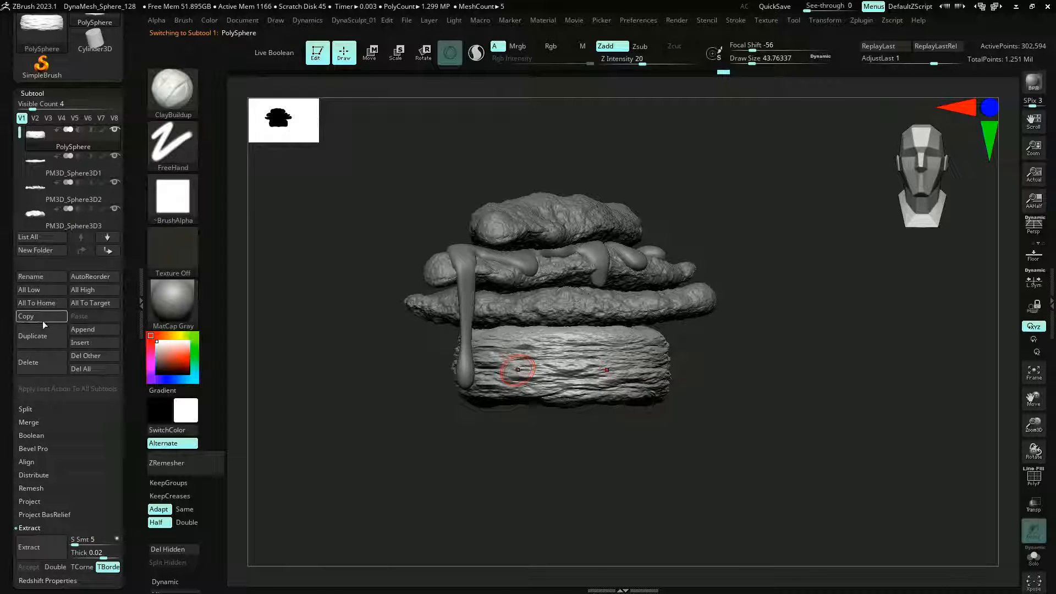
{"action": "left_click", "coordinate": [38, 337]}
{"action": "left_click", "coordinate": [397, 55]}
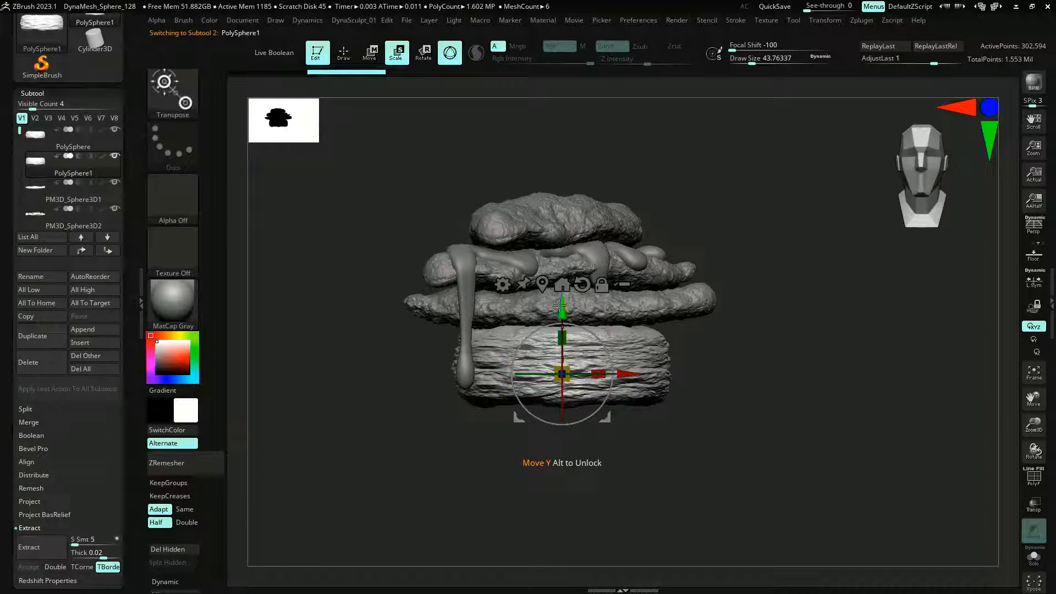
{"action": "mouse_move", "coordinate": [560, 306]}
{"action": "left_mouse_down"}
{"action": "mouse_move", "coordinate": [557, 223]}
{"action": "mouse_move", "coordinate": [549, 299]}
{"action": "mouse_move", "coordinate": [541, 134]}
{"action": "mouse_move", "coordinate": [574, 165]}
{"action": "mouse_move", "coordinate": [544, 167]}
{"action": "left_mouse_up"}
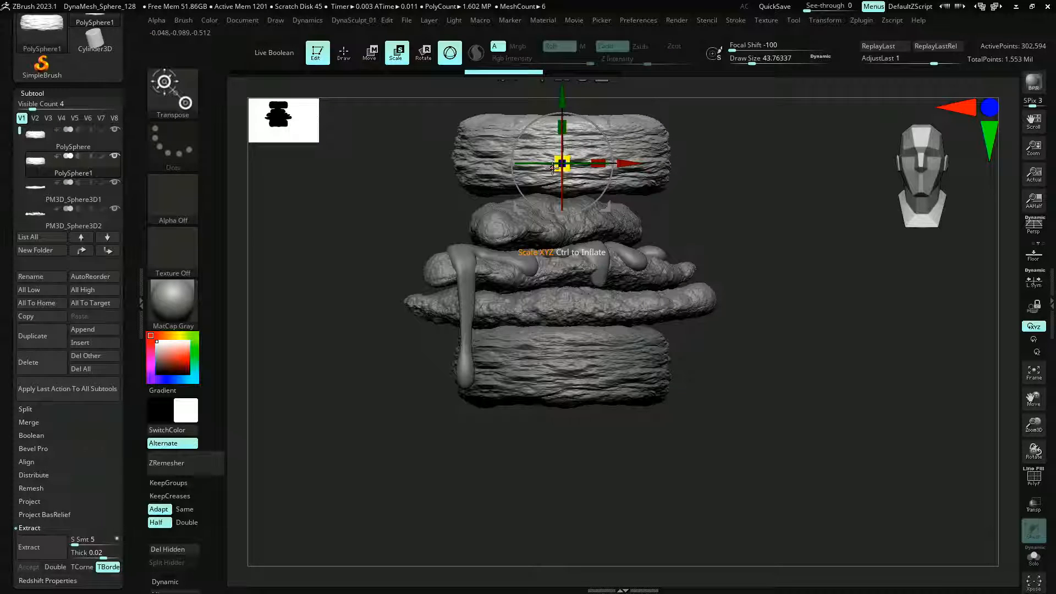
Rotate the top biscuit about its vertical axis and lower it onto the top chicken piece
{"action": "left_click_drag", "start_coordinate": [553, 168], "coordinate": [464, 165]}
{"action": "left_click_drag", "start_coordinate": [561, 94], "coordinate": [560, 106]}
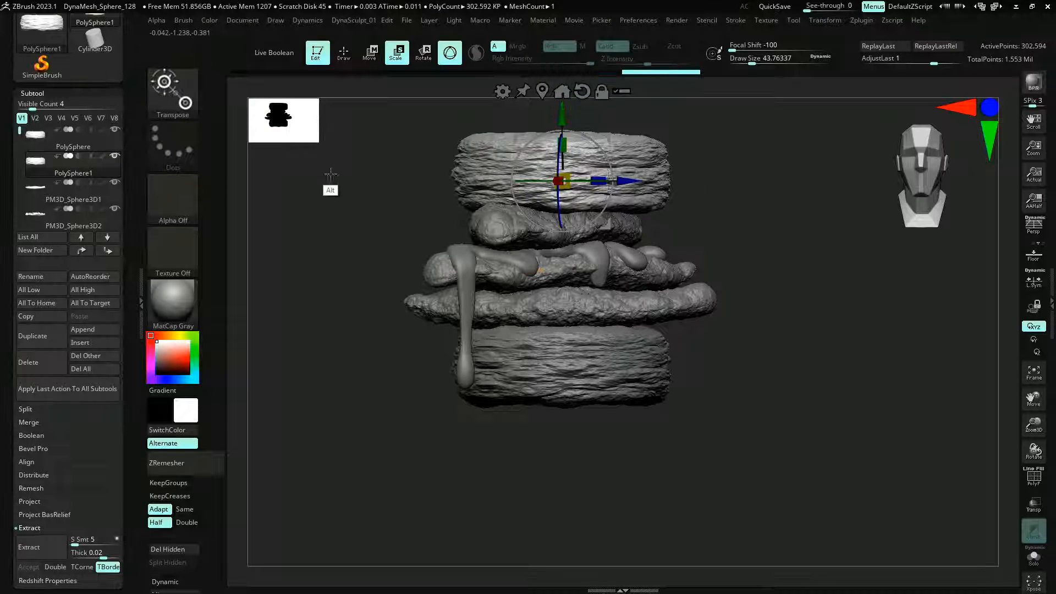
{"action": "left_click_drag", "start_coordinate": [331, 174], "coordinate": [361, 217], "text": "alt"}
{"action": "key", "text": "q"}
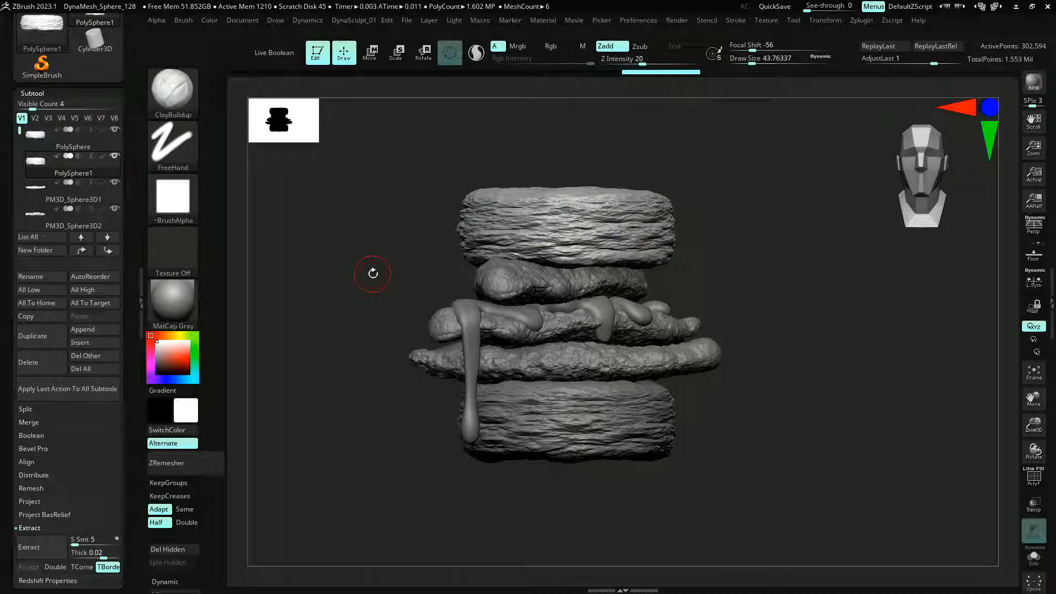
Drop the top biscuit to a low subdivision level and bend its rim with Move Topological at a draw size of about 280
{"action": "key", "text": "shift"}
{"action": "key", "text": "s"}
{"action": "left_click_drag", "start_coordinate": [452, 252], "coordinate": [474, 254]}
{"action": "key", "text": "b"}
{"action": "key", "text": "m"}
{"action": "key", "text": "t"}
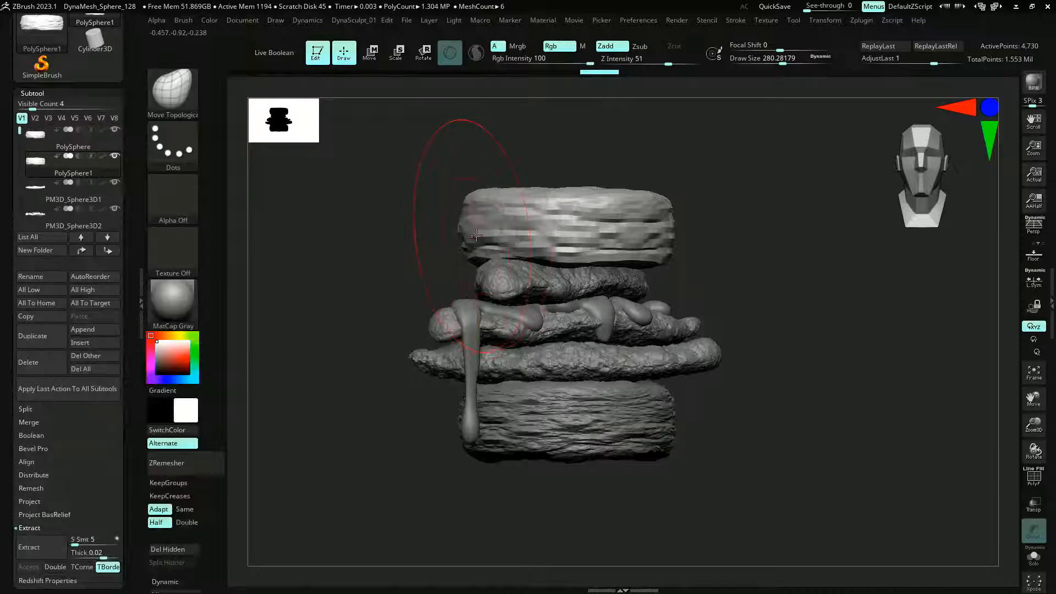
{"action": "left_click_drag", "start_coordinate": [424, 219], "coordinate": [456, 236]}
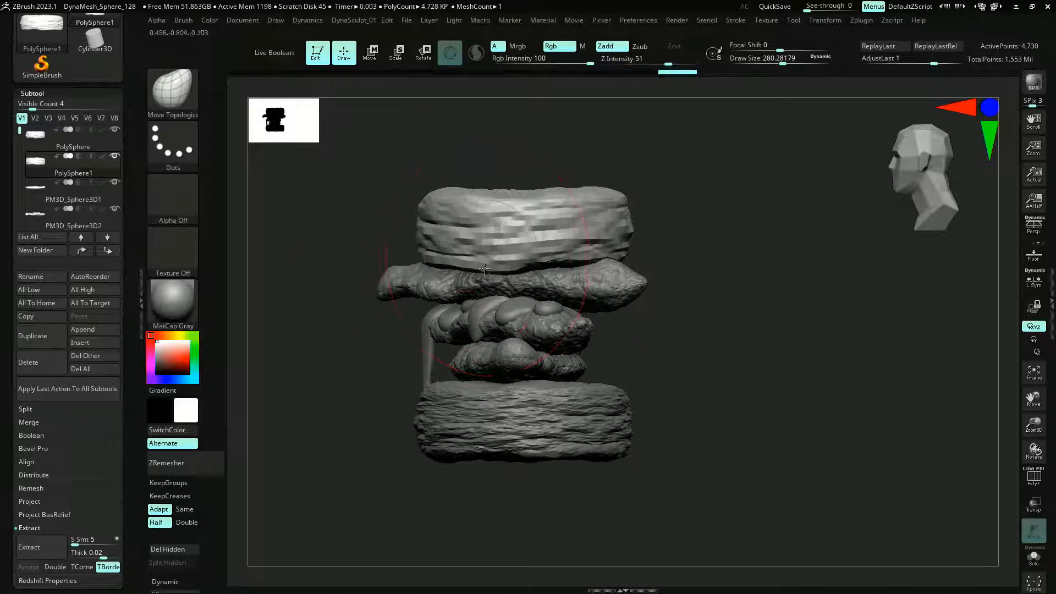
{"action": "left_click_drag", "start_coordinate": [590, 245], "coordinate": [589, 254]}
{"action": "left_click_drag", "start_coordinate": [380, 173], "coordinate": [339, 167], "text": "shift"}
{"action": "left_click_drag", "start_coordinate": [654, 249], "coordinate": [658, 243]}
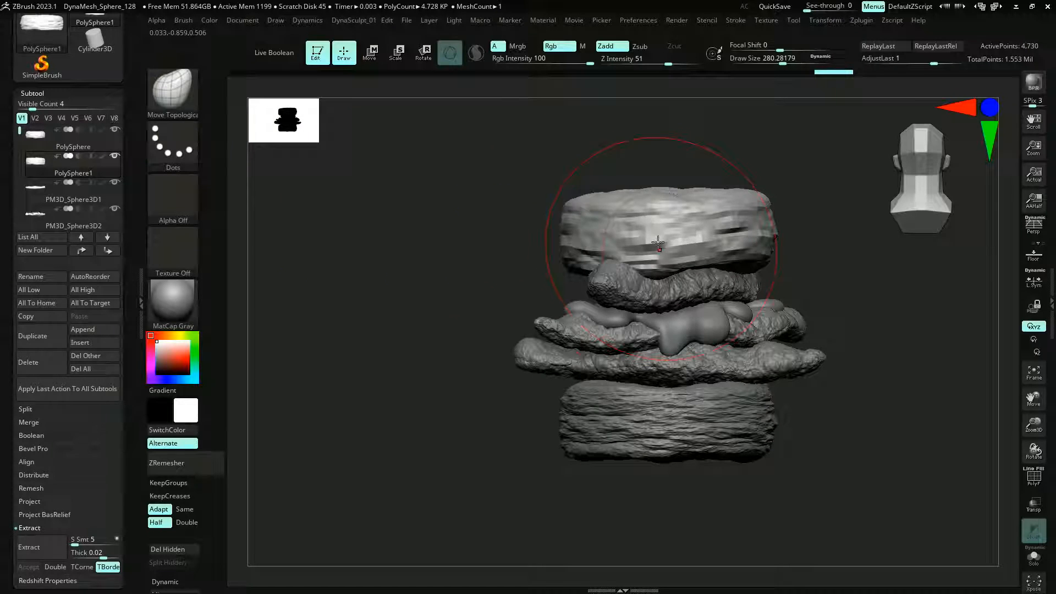
Reshape the top biscuit's back and sides so it settles over the chicken, and restore its higher subdivision levels
{"action": "mouse_move", "coordinate": [401, 215]}
{"action": "left_mouse_down"}
{"action": "mouse_move", "coordinate": [435, 226]}
{"action": "mouse_move", "coordinate": [342, 182]}
{"action": "mouse_move", "coordinate": [370, 205]}
{"action": "mouse_move", "coordinate": [352, 182]}
{"action": "mouse_move", "coordinate": [407, 186]}
{"action": "left_mouse_up"}
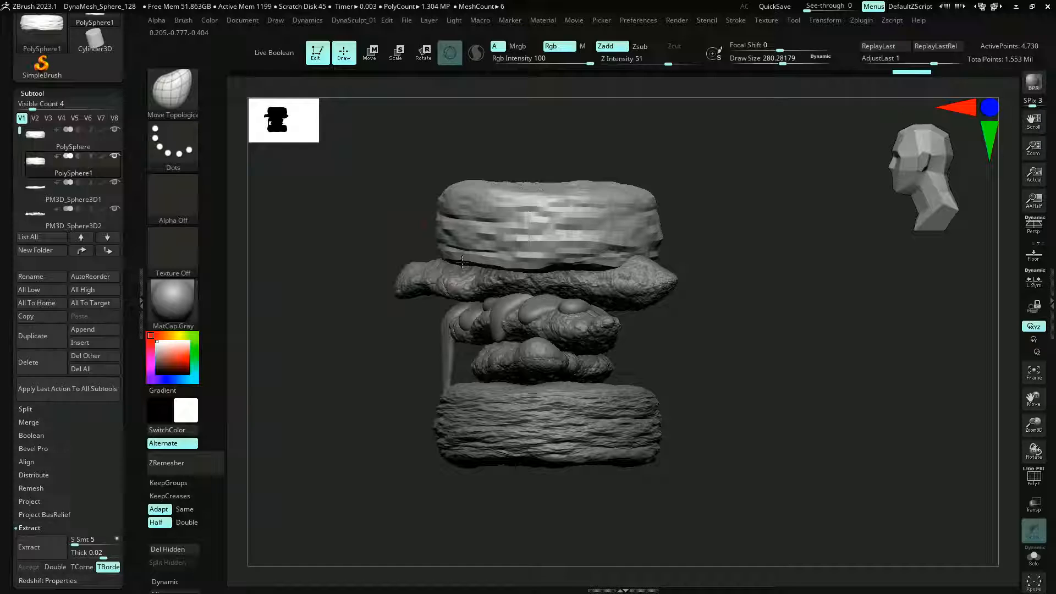
{"action": "left_click_drag", "start_coordinate": [462, 261], "coordinate": [462, 250]}
{"action": "left_click_drag", "start_coordinate": [652, 212], "coordinate": [633, 214]}
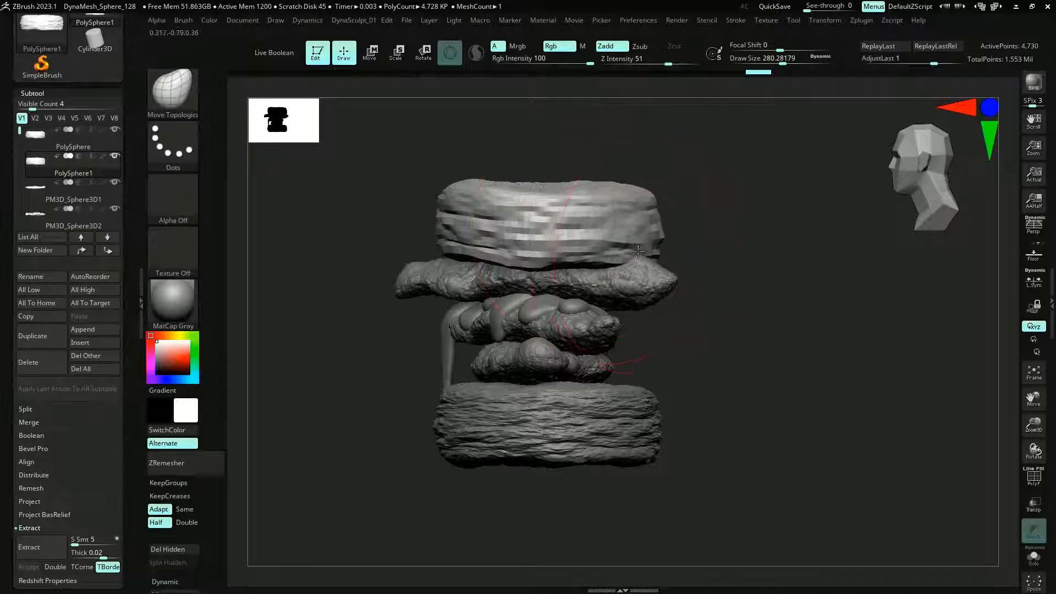
{"action": "right_click_drag", "start_coordinate": [638, 252], "coordinate": [461, 173]}
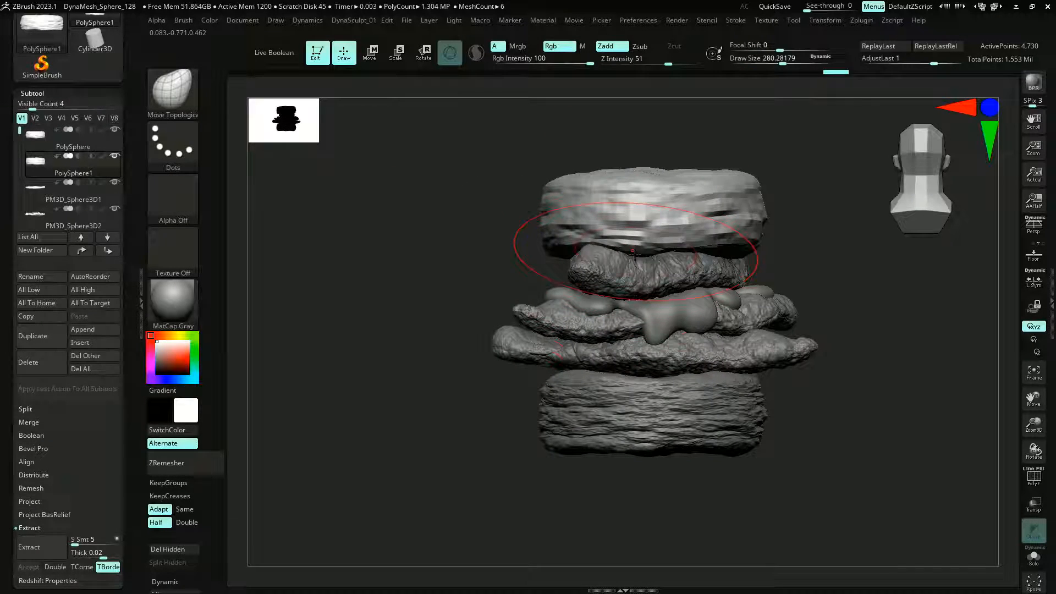
{"action": "mouse_move", "coordinate": [754, 242]}
{"action": "left_mouse_down"}
{"action": "mouse_move", "coordinate": [751, 254]}
{"action": "mouse_move", "coordinate": [748, 238]}
{"action": "left_mouse_up"}
{"action": "right_click_drag", "start_coordinate": [456, 154], "coordinate": [495, 182]}
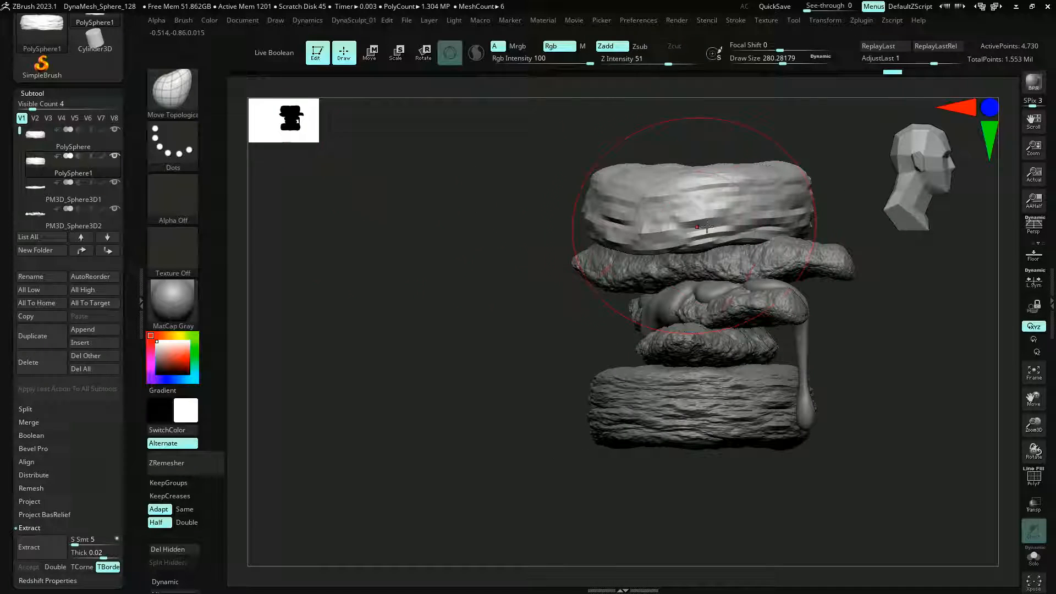
{"action": "left_click_drag", "start_coordinate": [807, 210], "coordinate": [815, 210]}
{"action": "right_click_drag", "start_coordinate": [478, 215], "coordinate": [361, 209], "text": "alt"}
{"action": "left_click_drag", "start_coordinate": [500, 226], "coordinate": [506, 231]}
{"action": "mouse_move", "coordinate": [415, 210]}
{"action": "right_mouse_down", "text": "shift"}
{"action": "mouse_move", "coordinate": [330, 207]}
{"action": "mouse_move", "coordinate": [284, 188]}
{"action": "mouse_move", "coordinate": [299, 186]}
{"action": "mouse_move", "coordinate": [337, 243]}
{"action": "mouse_move", "coordinate": [344, 276]}
{"action": "mouse_move", "coordinate": [320, 189]}
{"action": "mouse_move", "coordinate": [329, 195]}
{"action": "mouse_move", "coordinate": [314, 271]}
{"action": "mouse_move", "coordinate": [327, 229]}
{"action": "mouse_move", "coordinate": [332, 238]}
{"action": "mouse_move", "coordinate": [366, 232]}
{"action": "mouse_move", "coordinate": [359, 261]}
{"action": "mouse_move", "coordinate": [308, 272]}
{"action": "mouse_move", "coordinate": [339, 258]}
{"action": "right_mouse_up", "text": "shift"}
{"action": "key", "text": "d"}
{"action": "key", "text": "d"}
Select the top chicken piece and examine the overall proportions of the stacked sandwich from the front
{"action": "left_click", "coordinate": [487, 275], "text": "alt"}
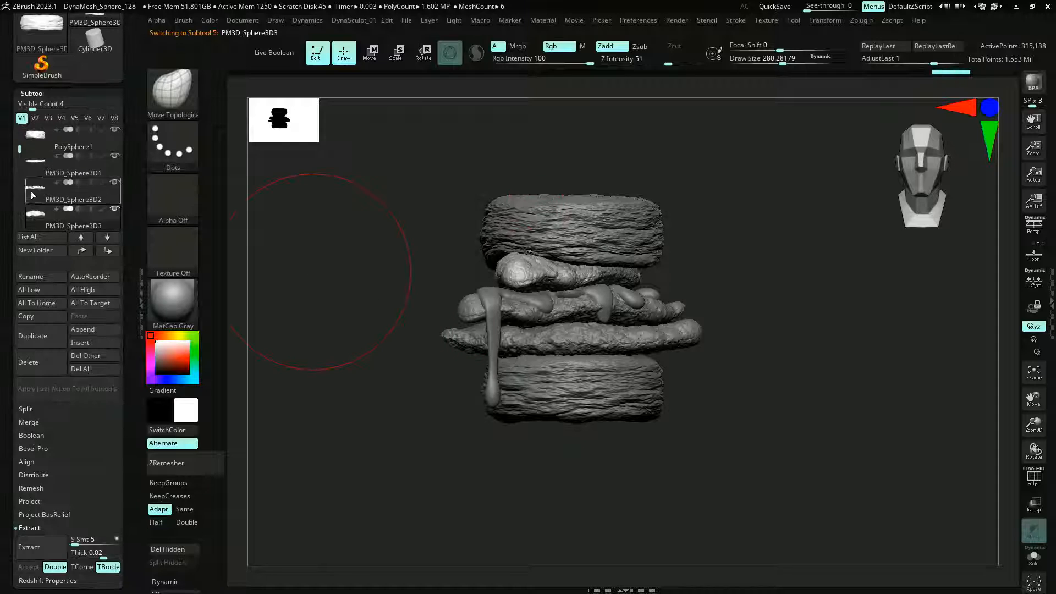
{"action": "scroll", "coordinate": [26, 412], "scroll_direction": "down", "scroll_amount": 2}
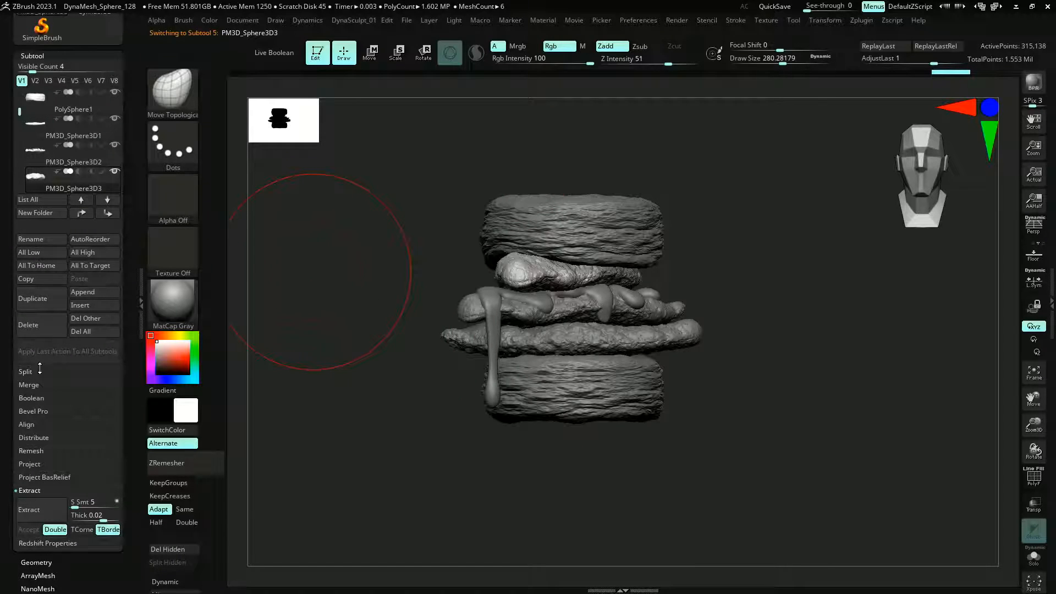
{"action": "right_click_drag", "start_coordinate": [387, 328], "coordinate": [387, 312]}
{"action": "left_click_drag", "start_coordinate": [367, 304], "coordinate": [360, 282], "text": "alt"}
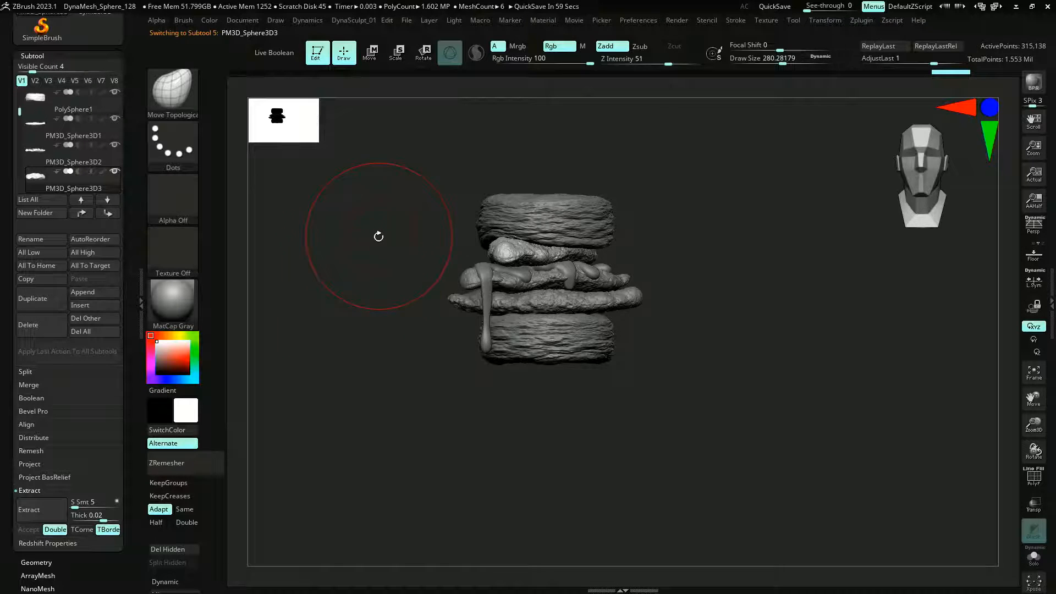
{"action": "left_click_drag", "start_coordinate": [379, 237], "coordinate": [366, 236]}
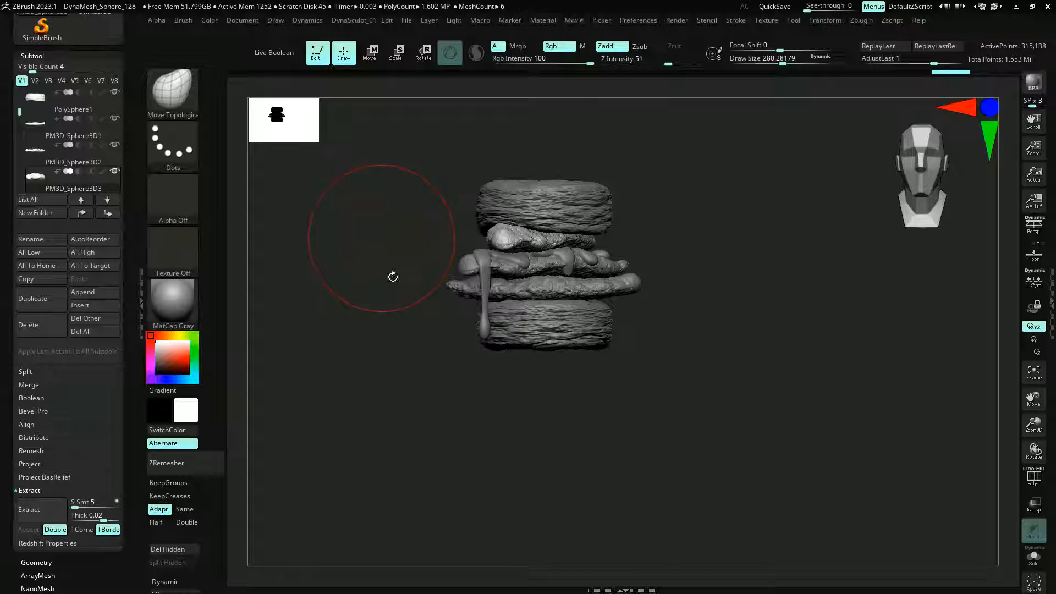
{"action": "left_click_drag", "start_coordinate": [393, 276], "coordinate": [374, 250]}
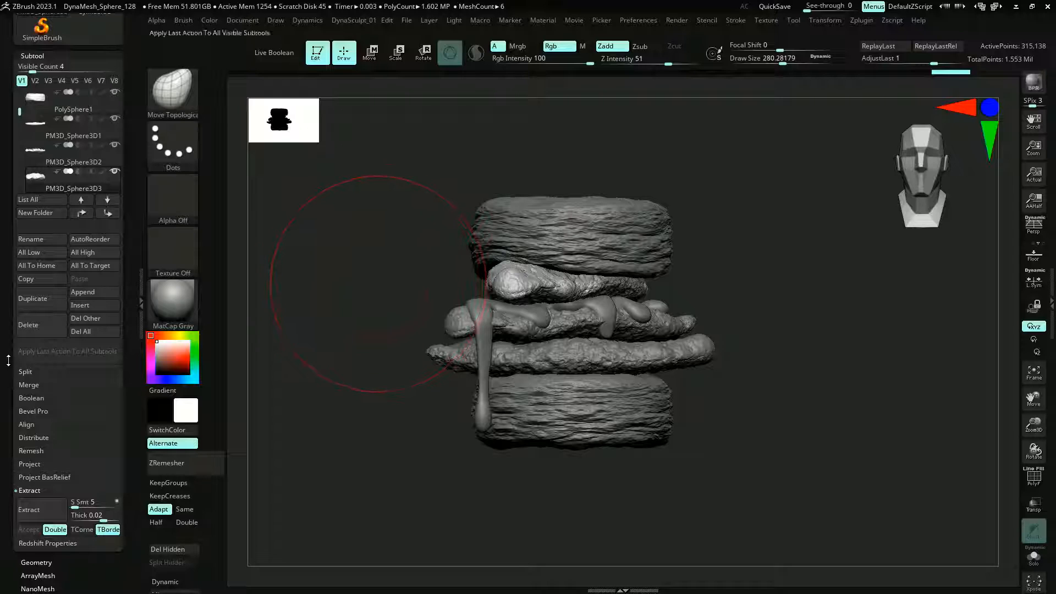
{"action": "scroll", "coordinate": [9, 360], "scroll_direction": "down", "scroll_amount": 4}
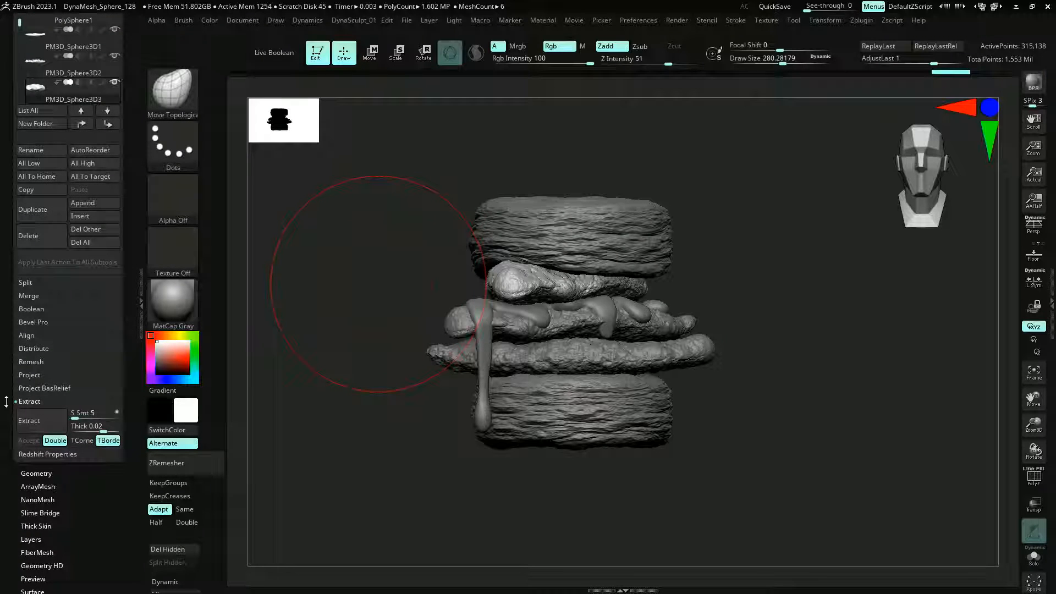
{"action": "scroll", "coordinate": [20, 330], "scroll_direction": "up", "scroll_amount": 9}
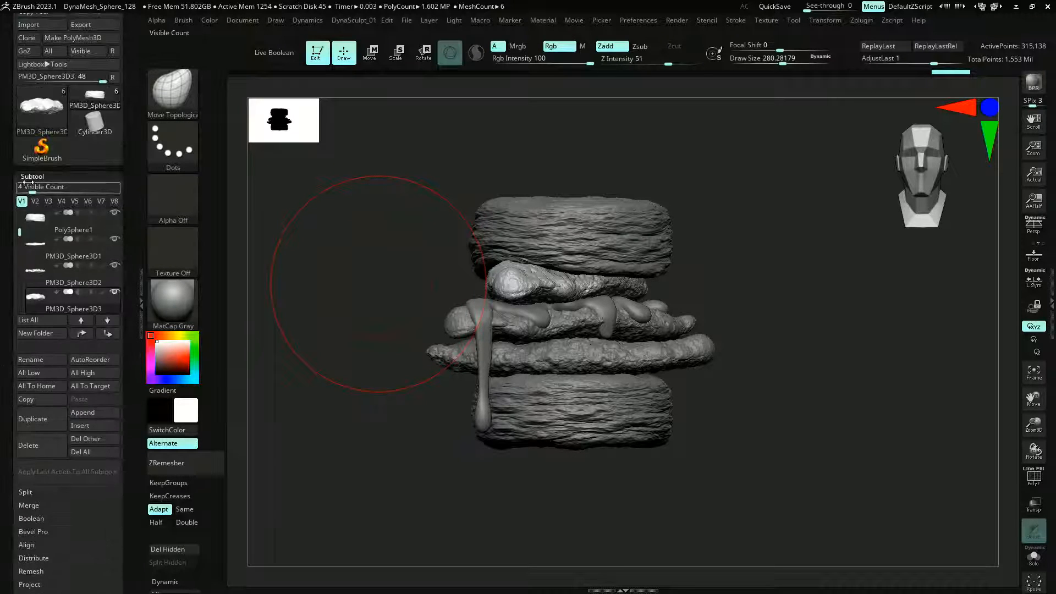
Append a Plane3D as a new subtool and display its wireframe
{"action": "left_click", "coordinate": [81, 413]}
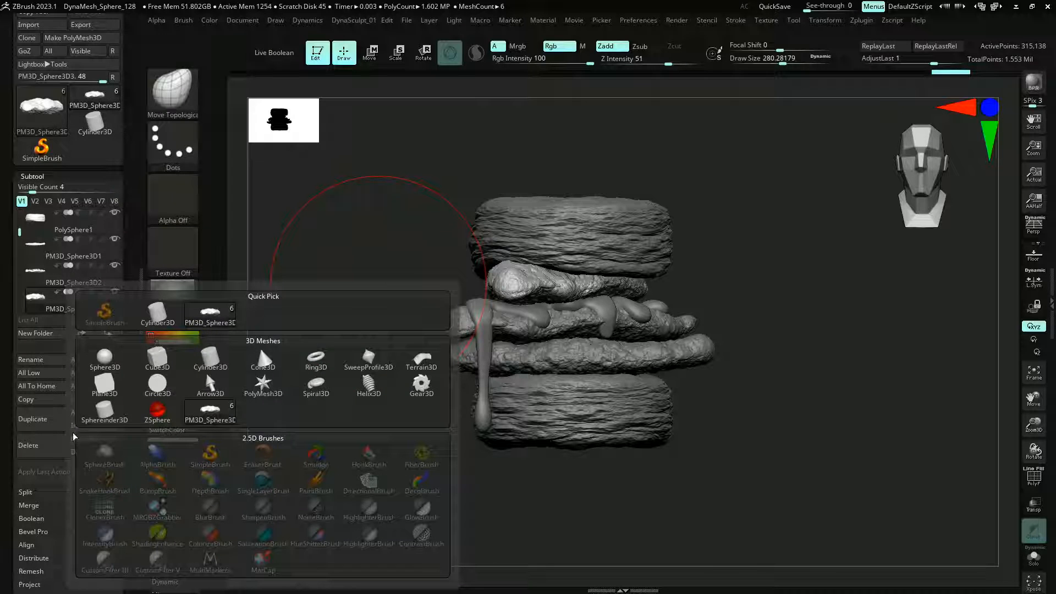
{"action": "left_click", "coordinate": [100, 386]}
{"action": "key", "text": "f"}
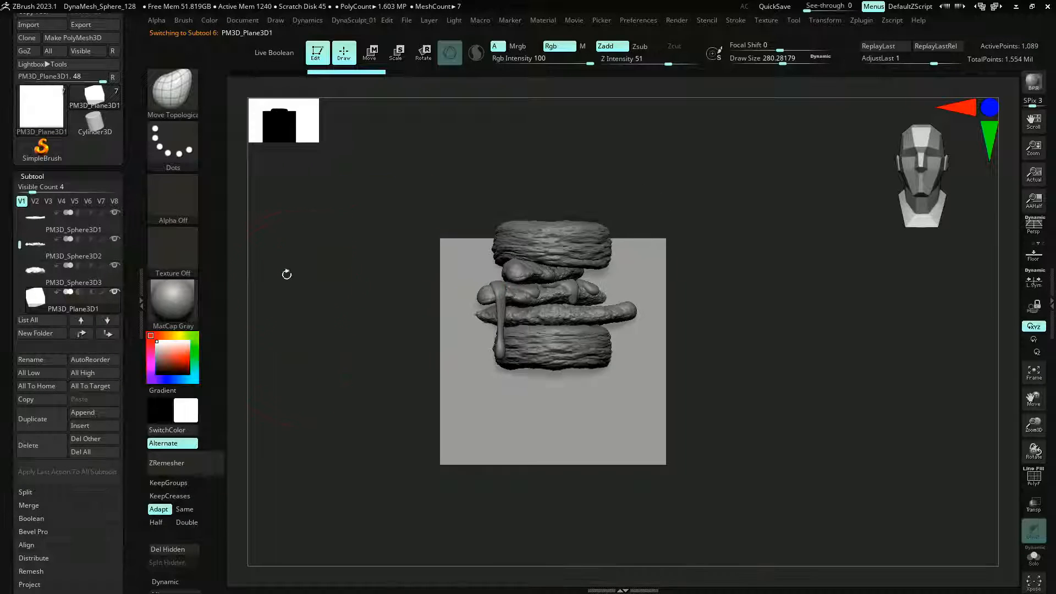
{"action": "key", "text": "shift+f"}
{"action": "left_click_drag", "start_coordinate": [297, 304], "coordinate": [285, 345]}
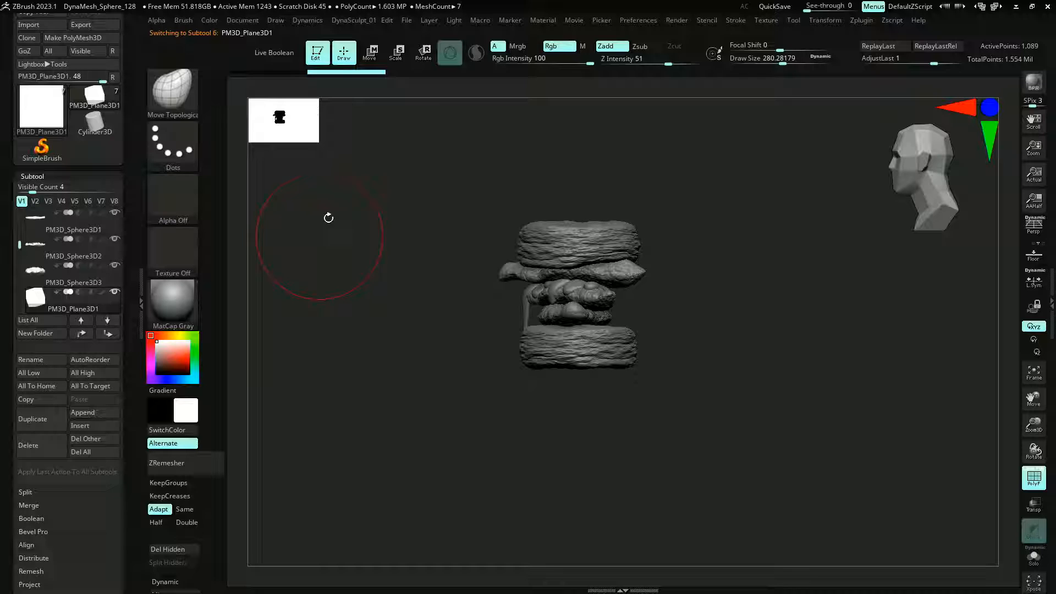
Rotate the plane to lie flat under the sandwich and scale it up uniformly to about 1.2 times
{"action": "left_click", "coordinate": [392, 62]}
{"action": "left_click_drag", "start_coordinate": [530, 328], "coordinate": [578, 313]}
{"action": "left_click_drag", "start_coordinate": [402, 264], "coordinate": [441, 328]}
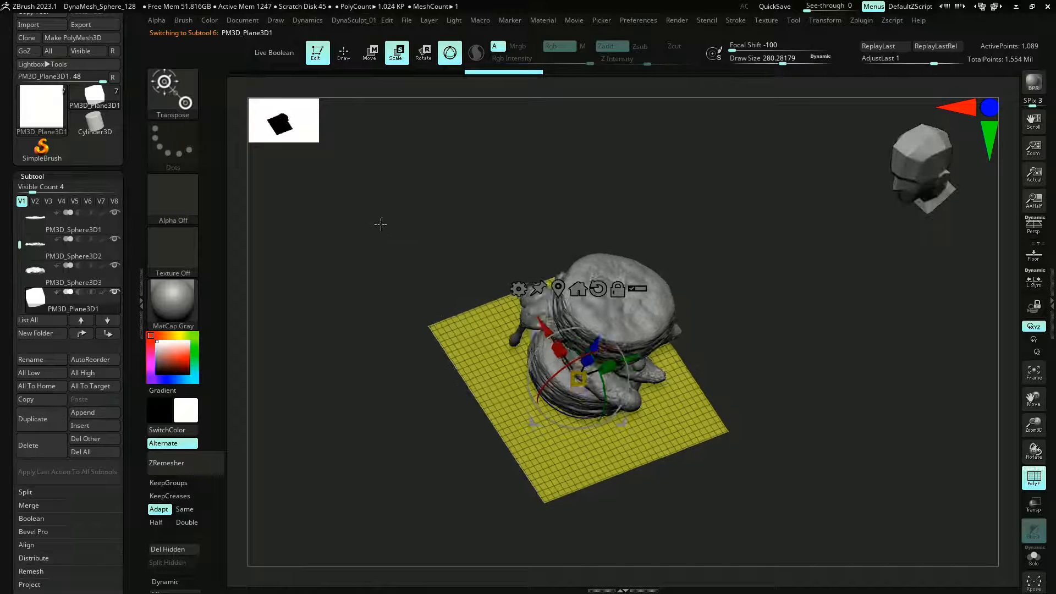
{"action": "left_click_drag", "start_coordinate": [381, 224], "coordinate": [384, 285], "text": "shift"}
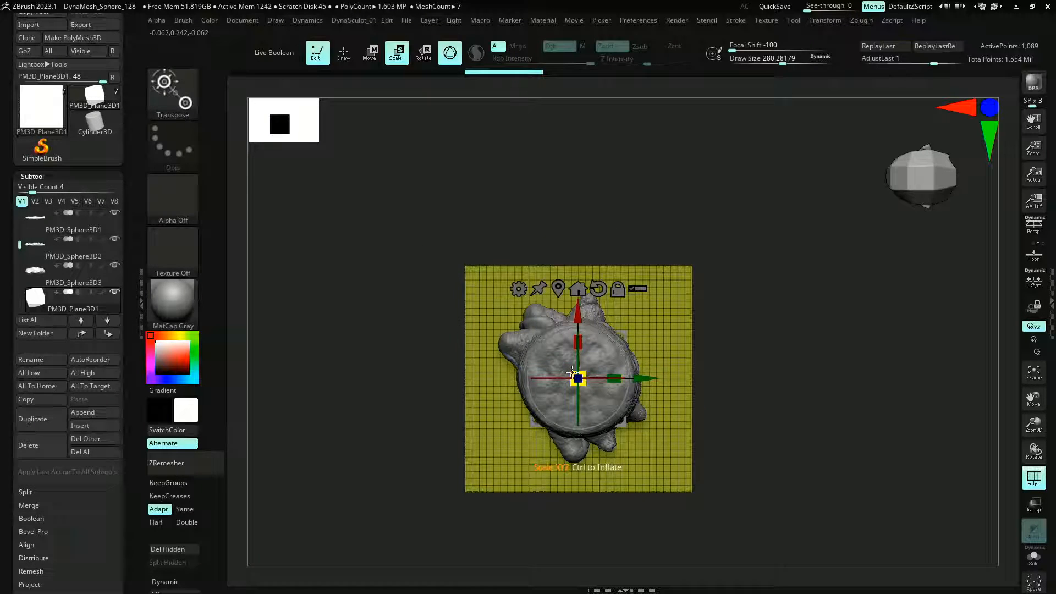
{"action": "left_click_drag", "start_coordinate": [573, 373], "coordinate": [559, 360]}
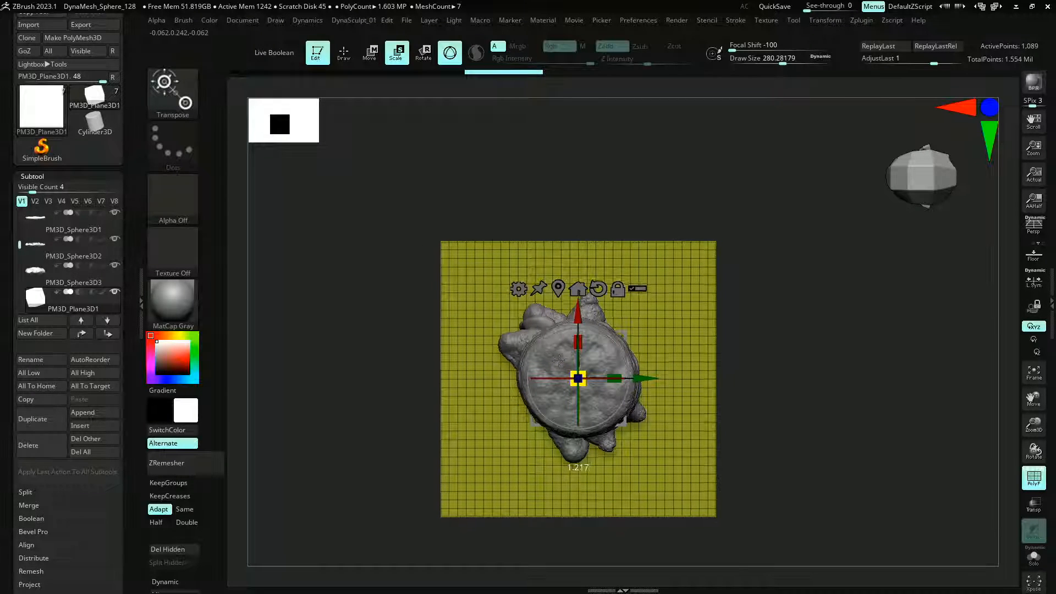
{"action": "left_click_drag", "start_coordinate": [388, 335], "coordinate": [341, 296]}
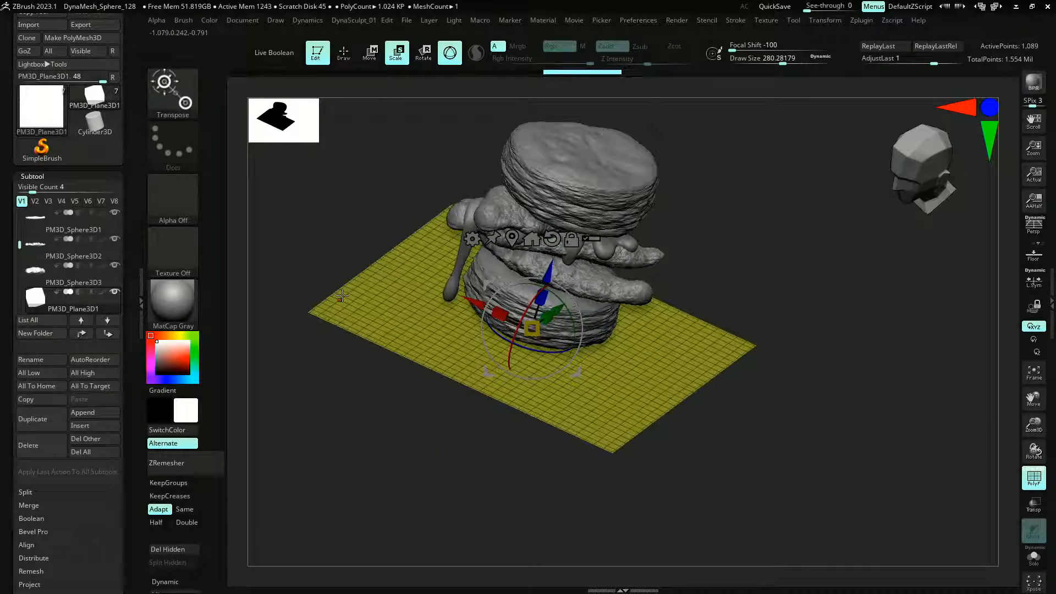
{"action": "left_click_drag", "start_coordinate": [331, 205], "coordinate": [309, 274]}
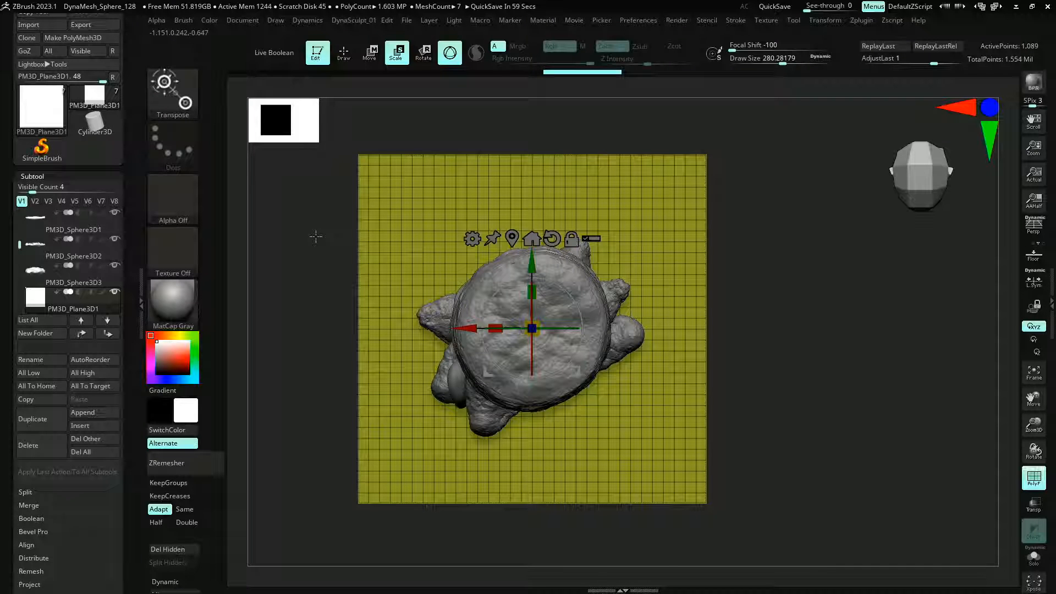
{"action": "left_click_drag", "start_coordinate": [327, 271], "coordinate": [317, 291]}
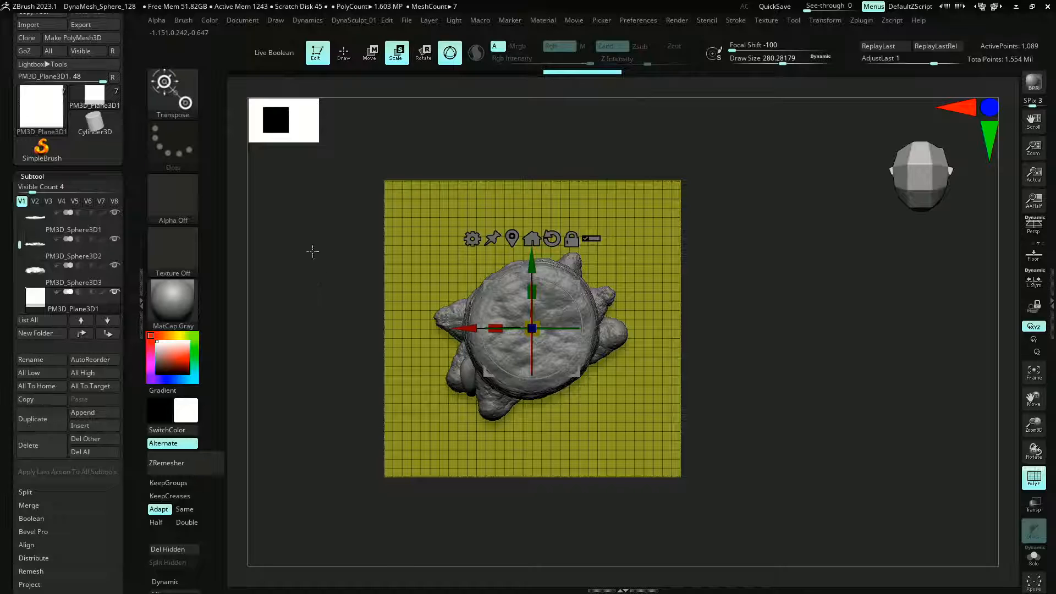
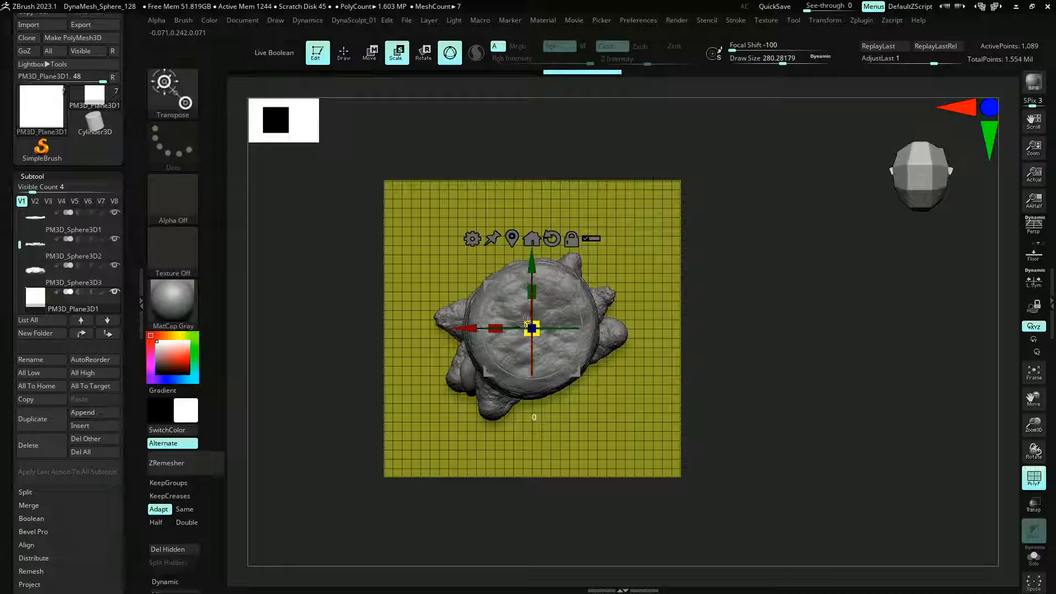
Undo the last trial scaling of the plane and switch to the TransposeCloth brush
{"action": "mouse_move", "coordinate": [531, 327]}
{"action": "left_mouse_down"}
{"action": "mouse_move", "coordinate": [538, 357]}
{"action": "mouse_move", "coordinate": [528, 327]}
{"action": "mouse_move", "coordinate": [523, 346]}
{"action": "left_mouse_up"}
{"action": "key", "text": "ctrl+z"}
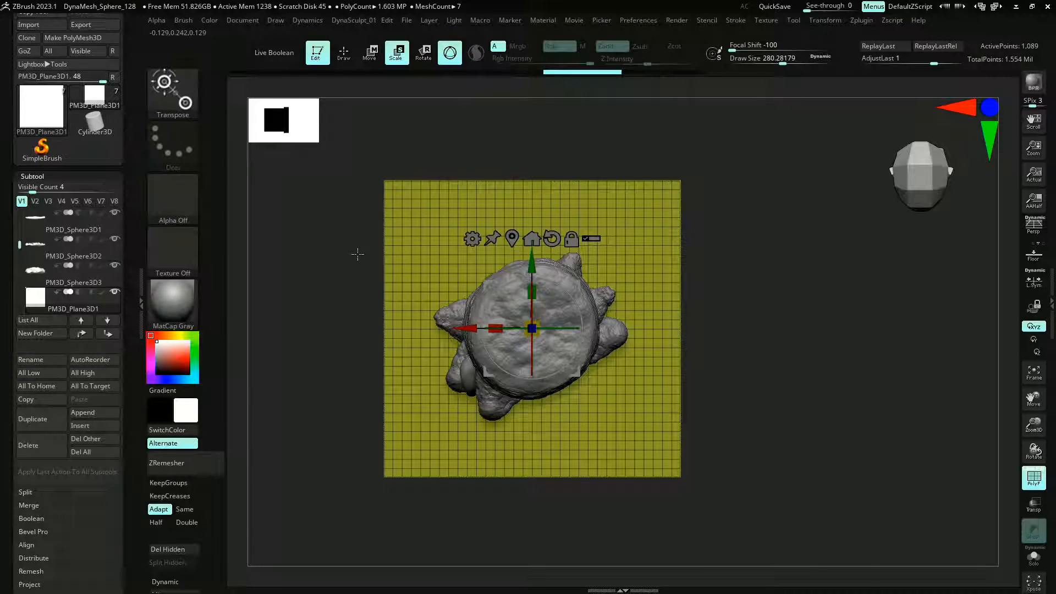
{"action": "key", "text": "b"}
{"action": "key", "text": "t"}
{"action": "key", "text": "c"}
Try to crumple the plane around the sandwich's base by scaling and moving it as cloth, and undo the attempts
{"action": "left_click_drag", "start_coordinate": [523, 325], "coordinate": [536, 419]}
{"action": "left_click_drag", "start_coordinate": [373, 325], "coordinate": [397, 273]}
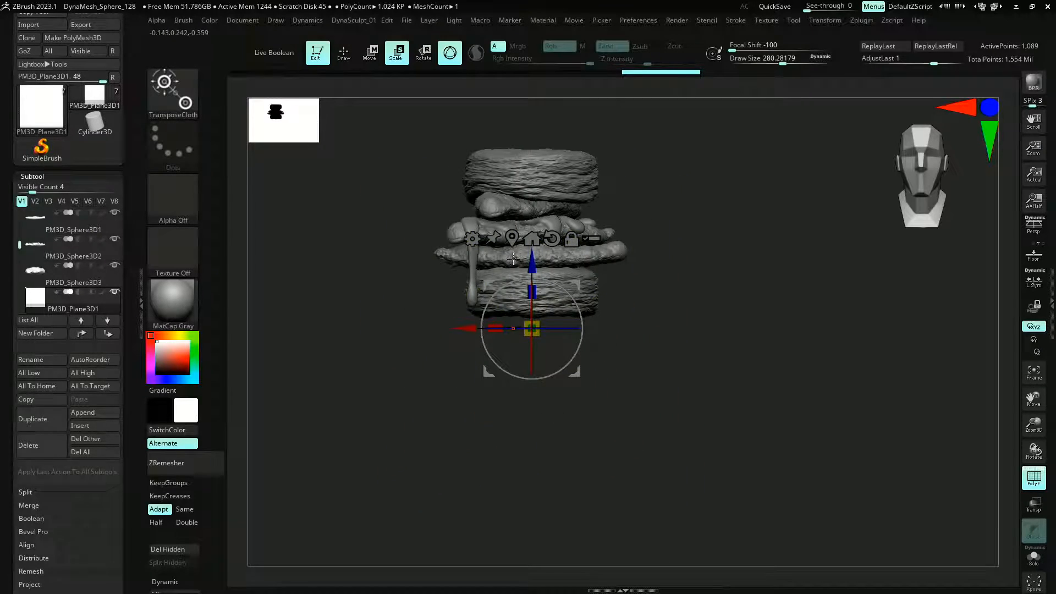
{"action": "key", "text": "ctrl+z"}
{"action": "left_click_drag", "start_coordinate": [362, 198], "coordinate": [357, 232]}
{"action": "left_click_drag", "start_coordinate": [532, 329], "coordinate": [542, 363]}
{"action": "mouse_move", "coordinate": [531, 273]}
{"action": "left_mouse_down"}
{"action": "mouse_move", "coordinate": [518, 99]}
{"action": "mouse_move", "coordinate": [508, 242]}
{"action": "left_mouse_up"}
{"action": "key", "text": "ctrl+z"}
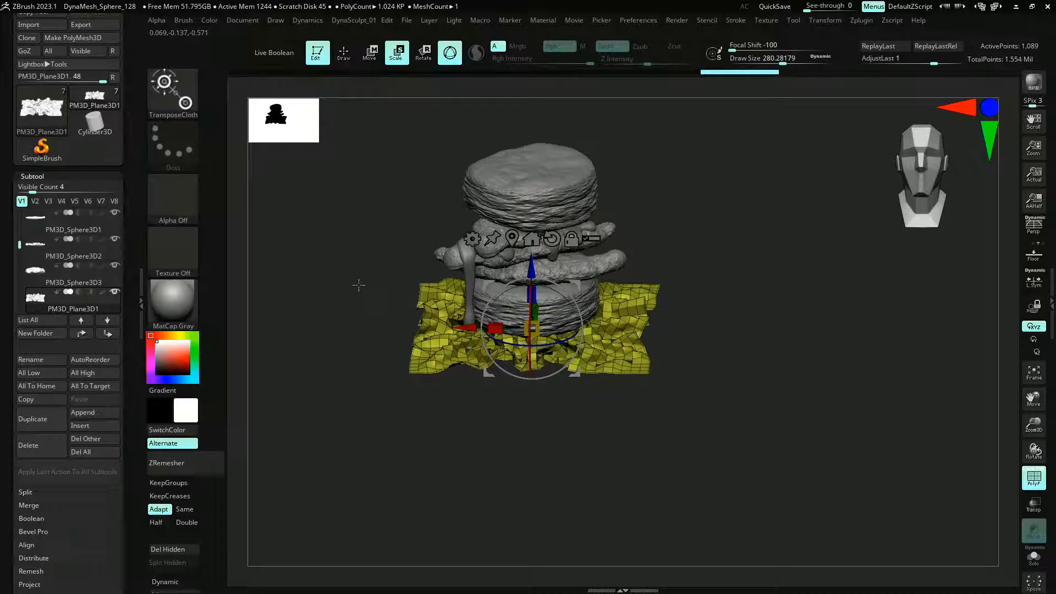
{"action": "key", "text": "ctrl+z"}
Turn on the collision volume for the cloth simulation and set self collision to 2
{"action": "mouse_move", "coordinate": [358, 285]}
{"action": "left_mouse_down"}
{"action": "mouse_move", "coordinate": [350, 245]}
{"action": "mouse_move", "coordinate": [354, 330]}
{"action": "left_mouse_up"}
{"action": "mouse_move", "coordinate": [324, 236]}
{"action": "left_mouse_down", "text": "shift"}
{"action": "mouse_move", "coordinate": [345, 283]}
{"action": "mouse_move", "coordinate": [339, 319]}
{"action": "mouse_move", "coordinate": [318, 270]}
{"action": "left_mouse_up", "text": "shift"}
{"action": "left_click", "coordinate": [301, 23]}
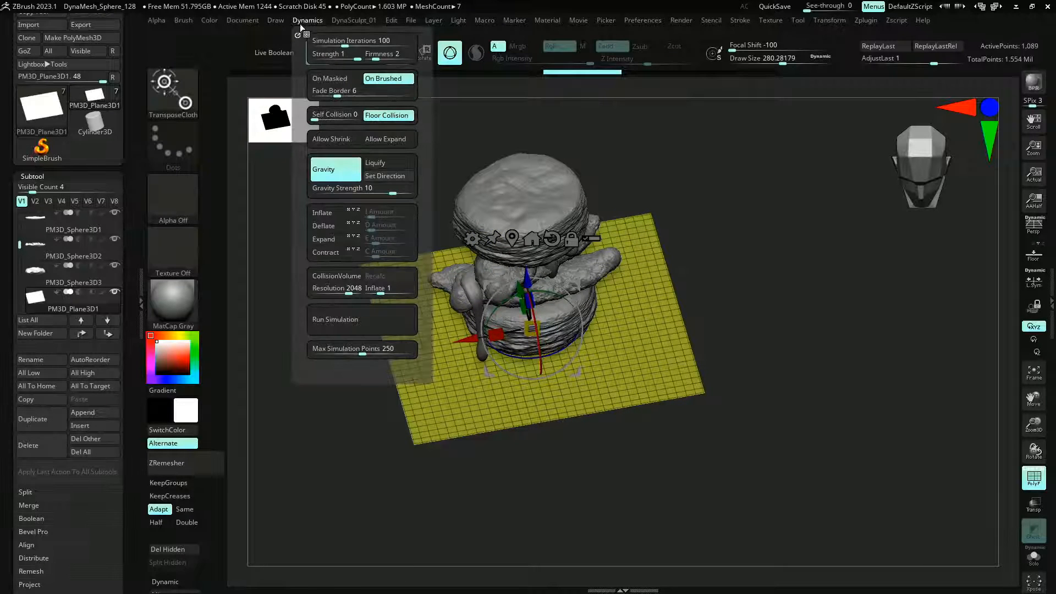
{"action": "left_click", "coordinate": [328, 277]}
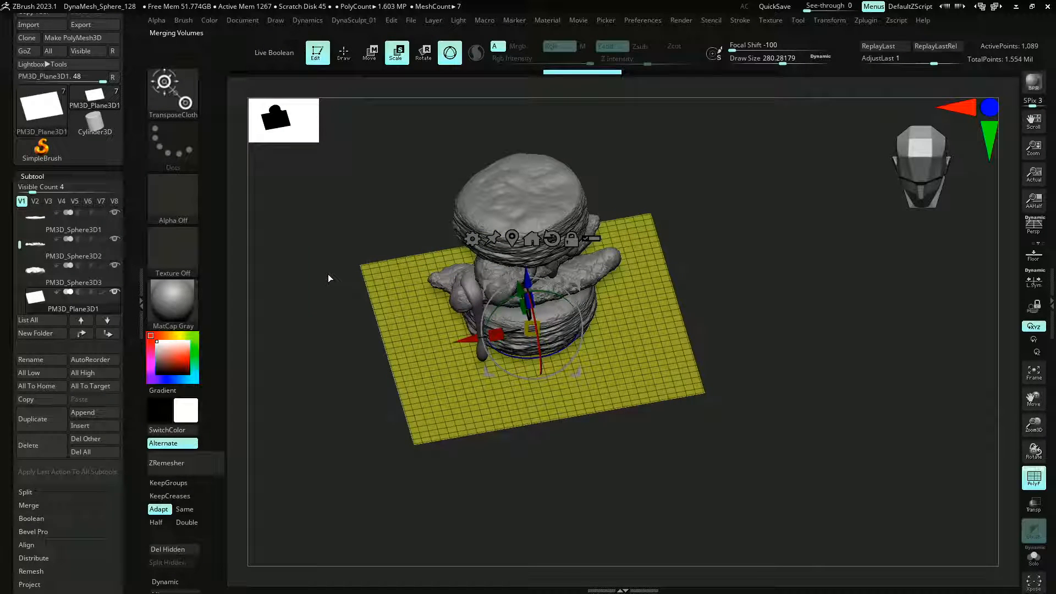
{"action": "left_click", "coordinate": [304, 22]}
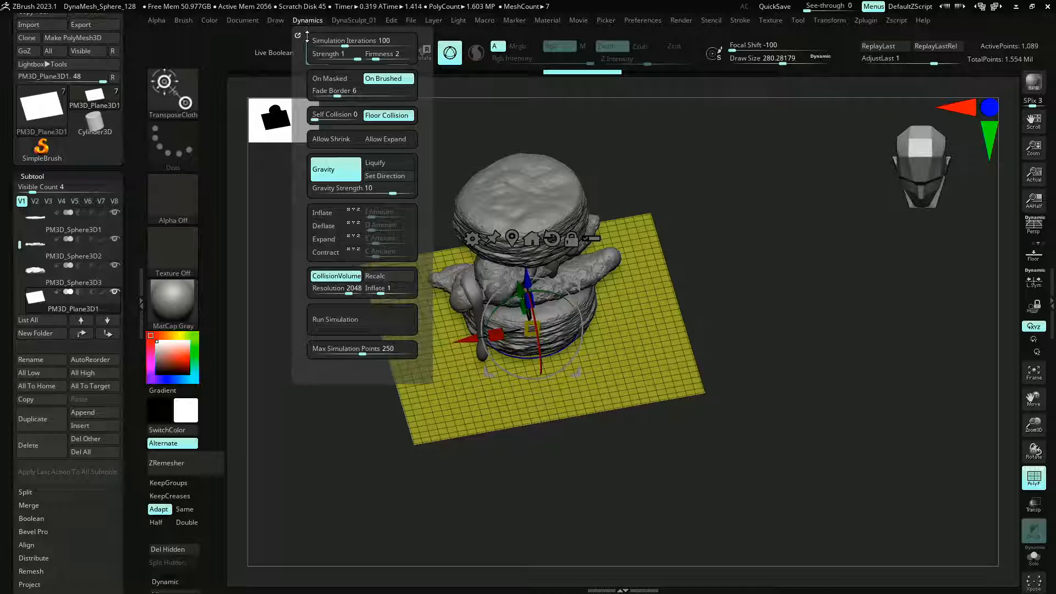
{"action": "left_click", "coordinate": [324, 124]}
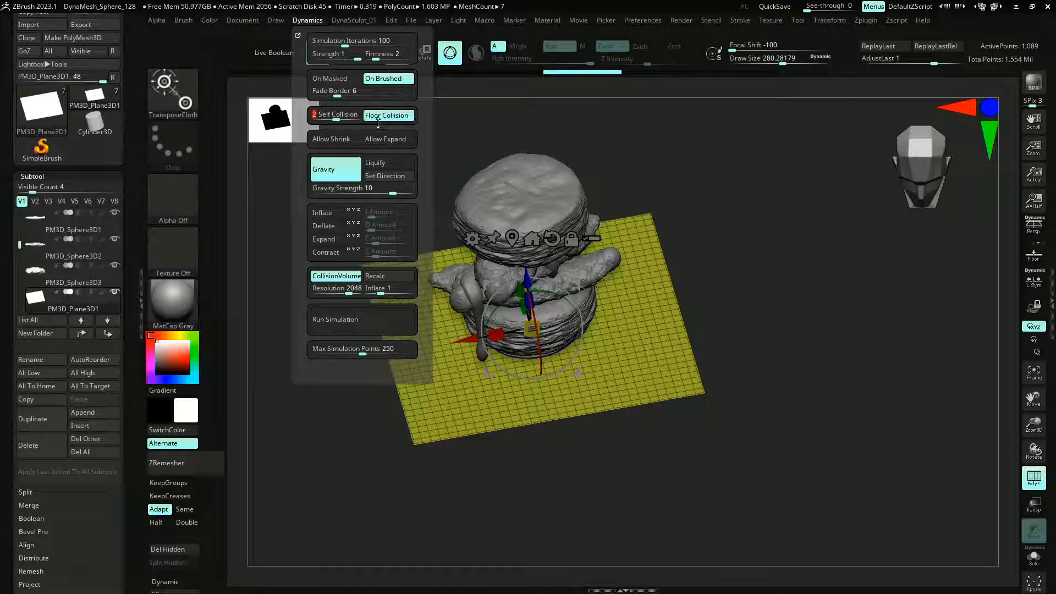
Try to wrap the plane around the whole sandwich by moving it far upward as simulated cloth
{"action": "left_click_drag", "start_coordinate": [309, 440], "coordinate": [300, 401]}
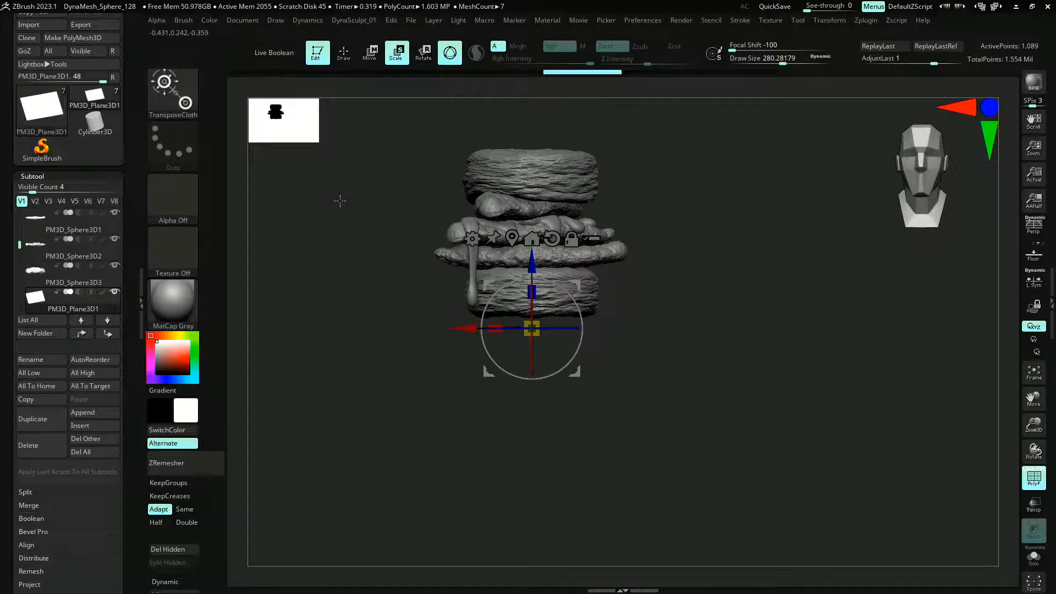
{"action": "left_click_drag", "start_coordinate": [340, 201], "coordinate": [333, 227]}
{"action": "left_click_drag", "start_coordinate": [333, 227], "coordinate": [334, 257], "text": "alt"}
{"action": "left_click_drag", "start_coordinate": [309, 208], "coordinate": [308, 202], "text": "alt"}
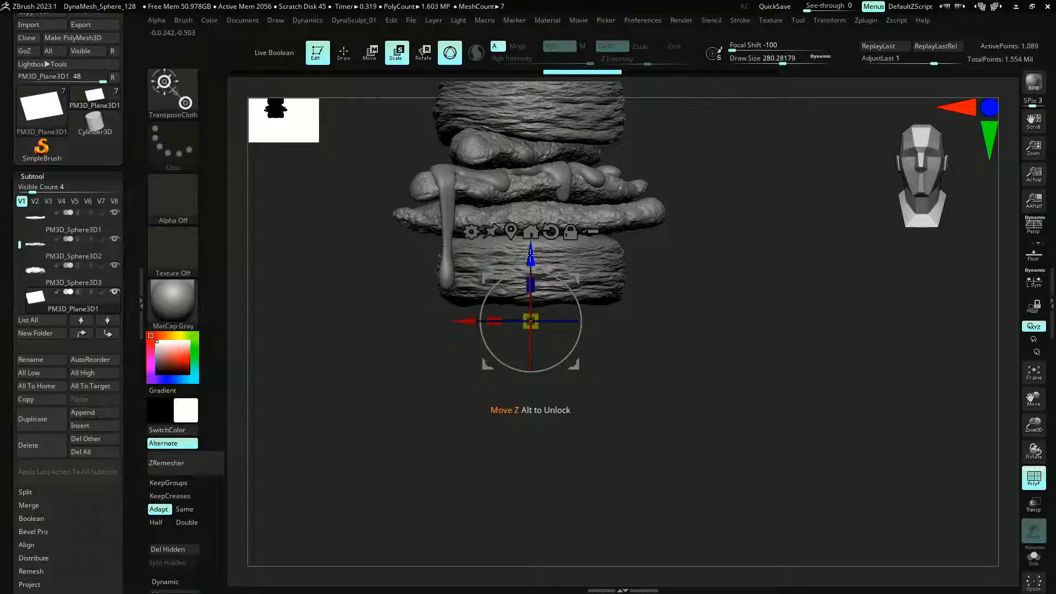
{"action": "mouse_move", "coordinate": [344, 247]}
{"action": "left_mouse_down"}
{"action": "mouse_move", "coordinate": [349, 227]}
{"action": "mouse_move", "coordinate": [316, 157]}
{"action": "mouse_move", "coordinate": [311, 206]}
{"action": "mouse_move", "coordinate": [344, 181]}
{"action": "mouse_move", "coordinate": [398, 78]}
{"action": "left_mouse_up"}
{"action": "key", "text": "alt+s"}
{"action": "key", "text": "ctrl+shift+s"}
{"action": "left_click_drag", "start_coordinate": [324, 149], "coordinate": [292, 131], "text": "alt"}
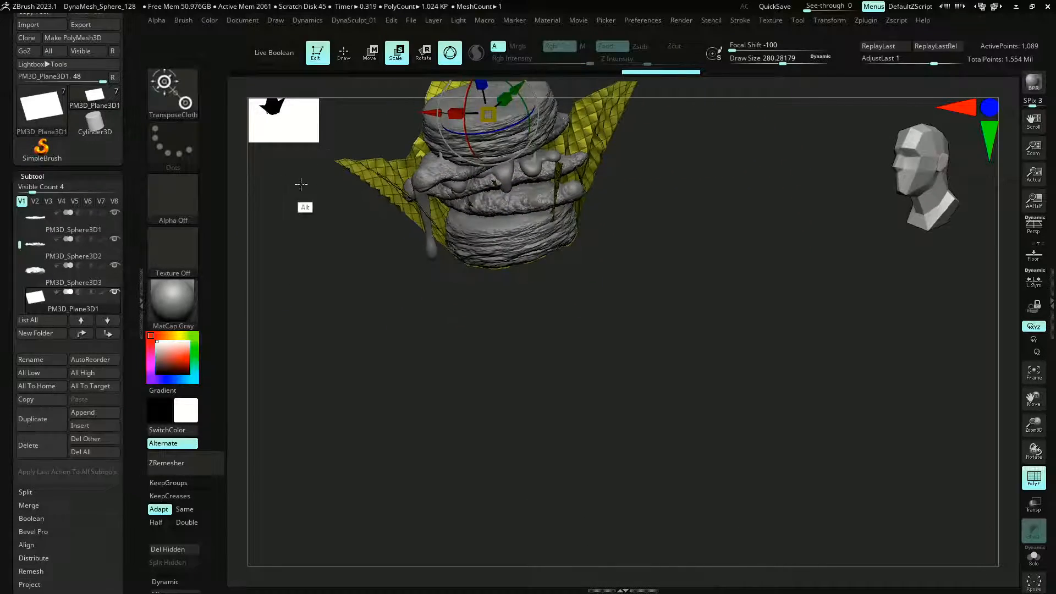
Gather the plane into folds around the bottom biscuit by scaling it as cloth and raising it slightly
{"action": "mouse_move", "coordinate": [301, 184]}
{"action": "left_mouse_down", "text": "alt"}
{"action": "mouse_move", "coordinate": [324, 309]}
{"action": "mouse_move", "coordinate": [341, 334]}
{"action": "mouse_move", "coordinate": [308, 346]}
{"action": "mouse_move", "coordinate": [330, 357]}
{"action": "mouse_move", "coordinate": [314, 292]}
{"action": "mouse_move", "coordinate": [312, 302]}
{"action": "mouse_move", "coordinate": [325, 295]}
{"action": "mouse_move", "coordinate": [318, 355]}
{"action": "mouse_move", "coordinate": [348, 341]}
{"action": "mouse_move", "coordinate": [308, 326]}
{"action": "mouse_move", "coordinate": [306, 272]}
{"action": "mouse_move", "coordinate": [314, 300]}
{"action": "mouse_move", "coordinate": [352, 252]}
{"action": "mouse_move", "coordinate": [330, 254]}
{"action": "mouse_move", "coordinate": [326, 270]}
{"action": "left_mouse_up", "text": "alt"}
{"action": "left_click_drag", "start_coordinate": [548, 386], "coordinate": [606, 460]}
{"action": "left_click_drag", "start_coordinate": [552, 325], "coordinate": [554, 287]}
{"action": "left_click_drag", "start_coordinate": [340, 246], "coordinate": [318, 217]}
{"action": "left_click_drag", "start_coordinate": [552, 313], "coordinate": [551, 309]}
{"action": "left_click_drag", "start_coordinate": [315, 219], "coordinate": [307, 216], "text": "shift"}
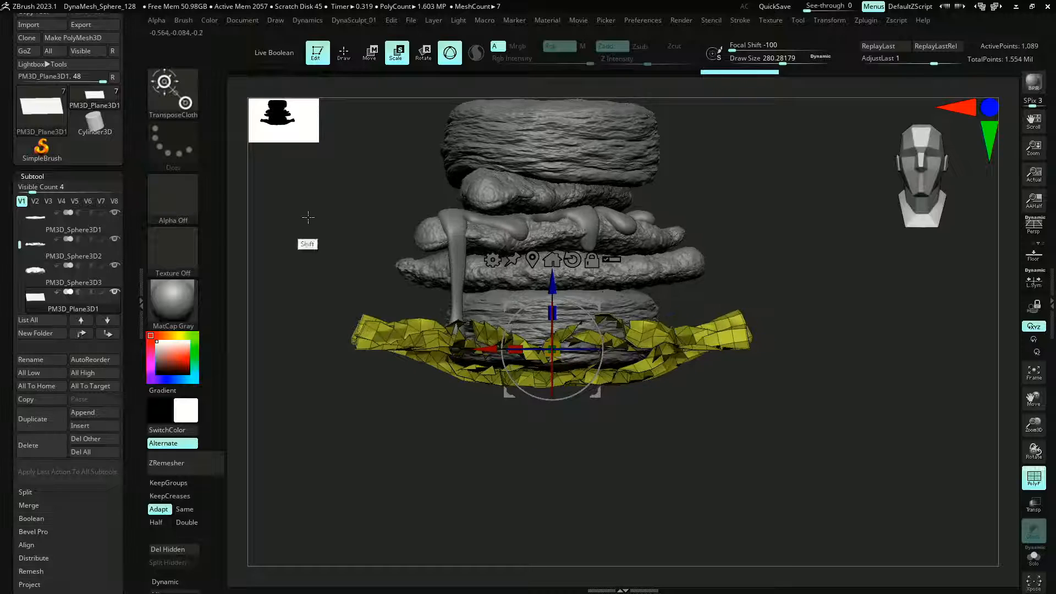
Turn on dynamic subdivision for the cloth plane and hide its wireframe
{"action": "key", "text": "d"}
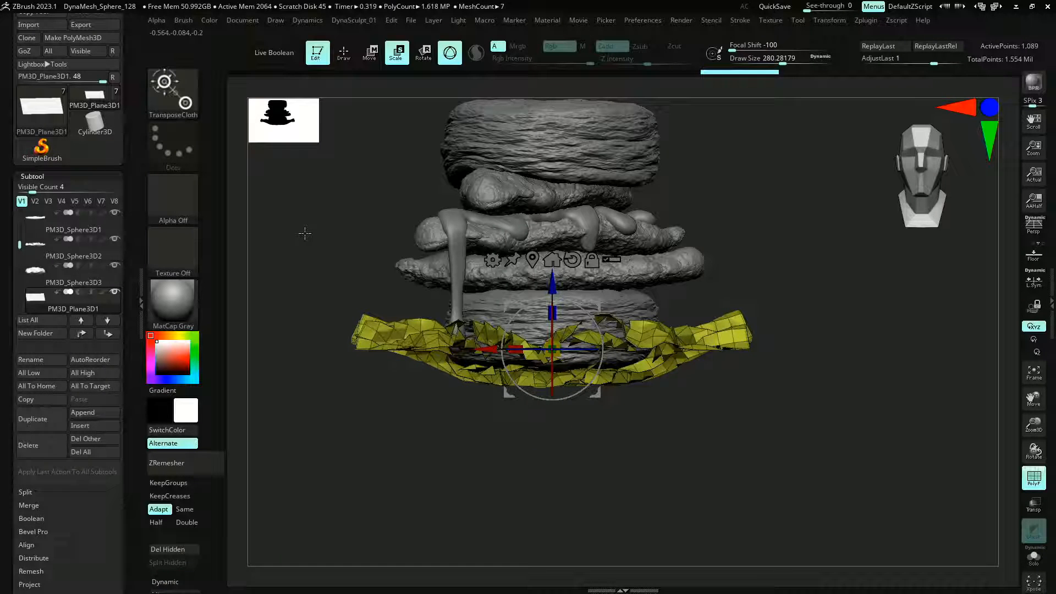
{"action": "mouse_move", "coordinate": [301, 229]}
{"action": "left_mouse_down"}
{"action": "mouse_move", "coordinate": [280, 230]}
{"action": "mouse_move", "coordinate": [288, 224]}
{"action": "mouse_move", "coordinate": [295, 238]}
{"action": "mouse_move", "coordinate": [281, 214]}
{"action": "mouse_move", "coordinate": [288, 208]}
{"action": "mouse_move", "coordinate": [299, 241]}
{"action": "left_mouse_up"}
{"action": "key", "text": "shift+f"}
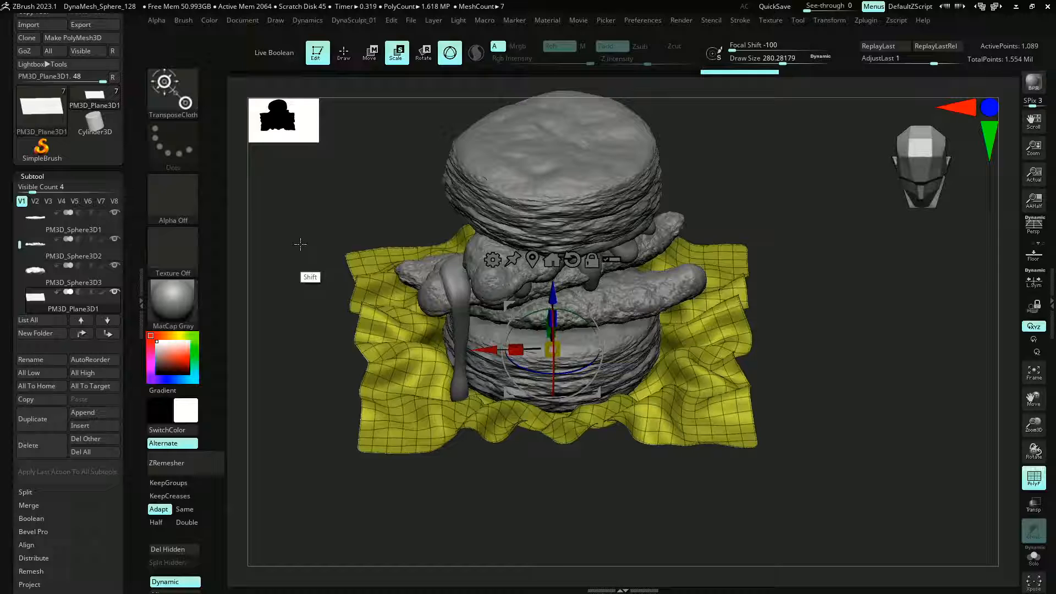
{"action": "key", "text": "shift+f"}
Mask the cloth's outer border by features, then blur and grow the mask
{"action": "scroll", "coordinate": [7, 352], "scroll_direction": "down", "scroll_amount": 10}
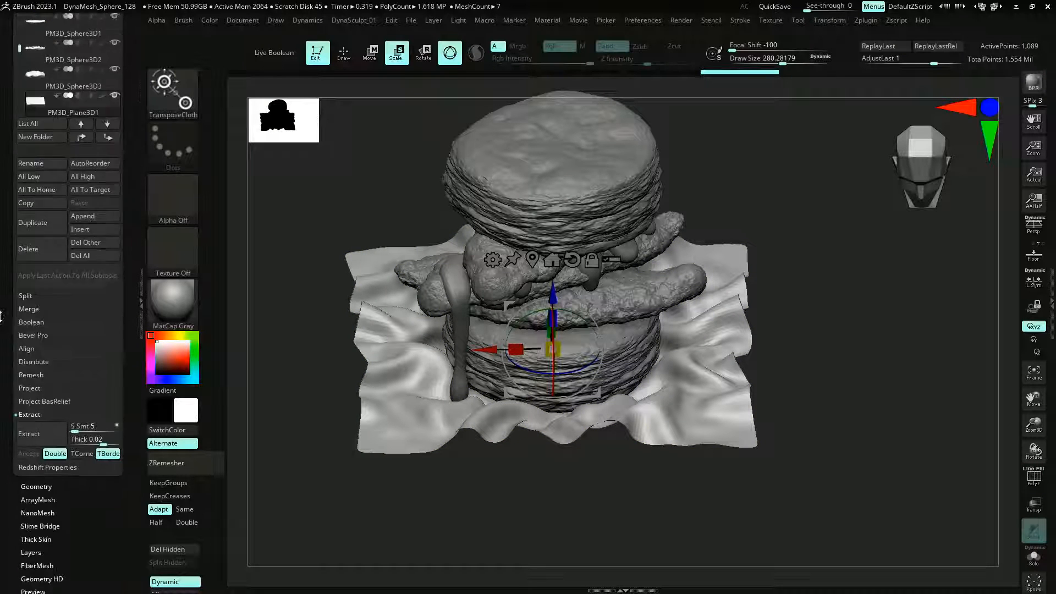
{"action": "left_click", "coordinate": [25, 384]}
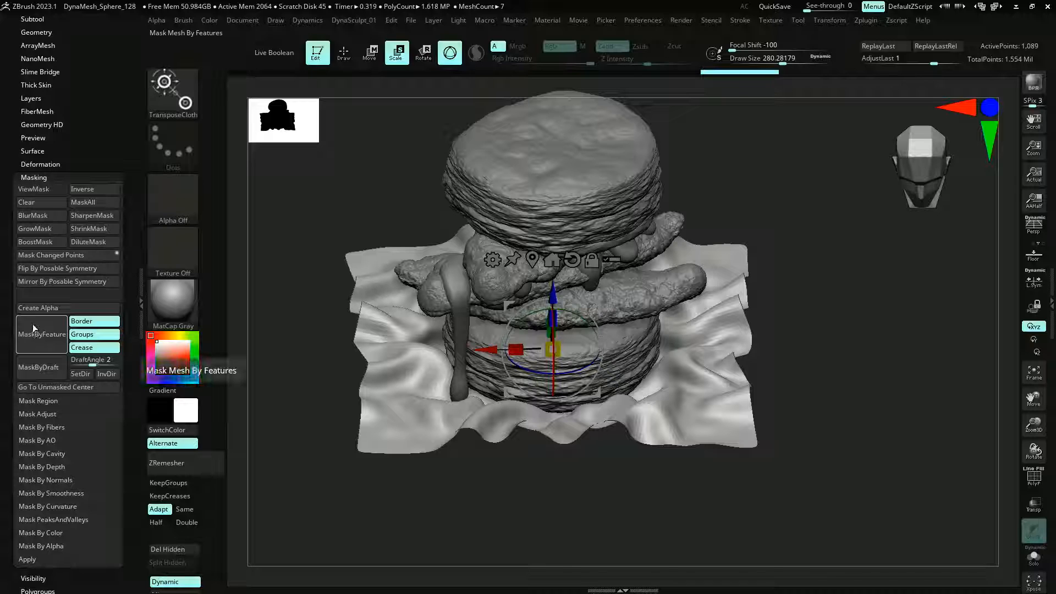
{"action": "key", "text": "shift+f"}
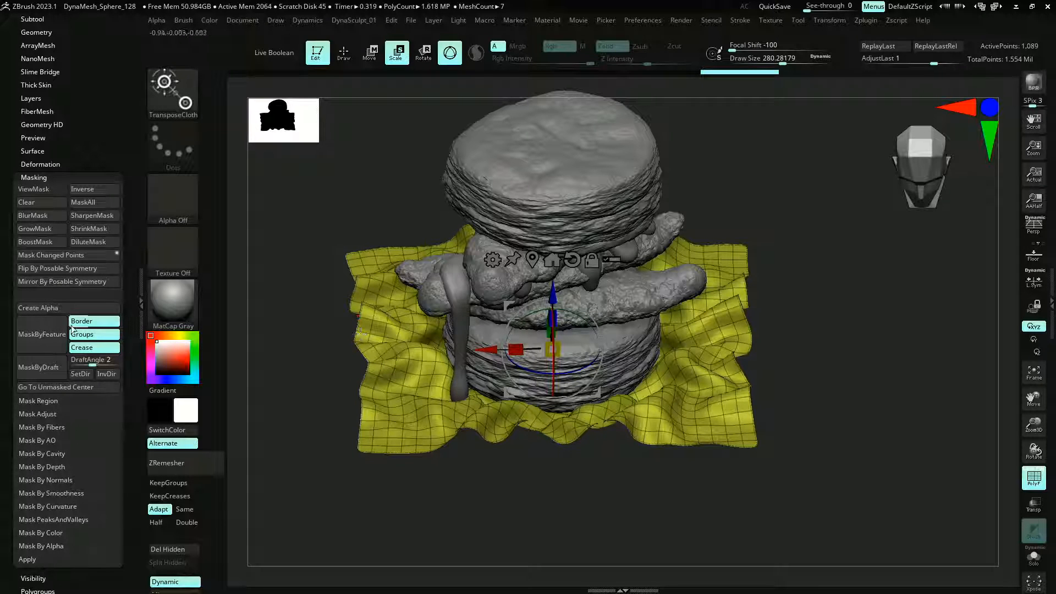
{"action": "key", "text": "shift+f"}
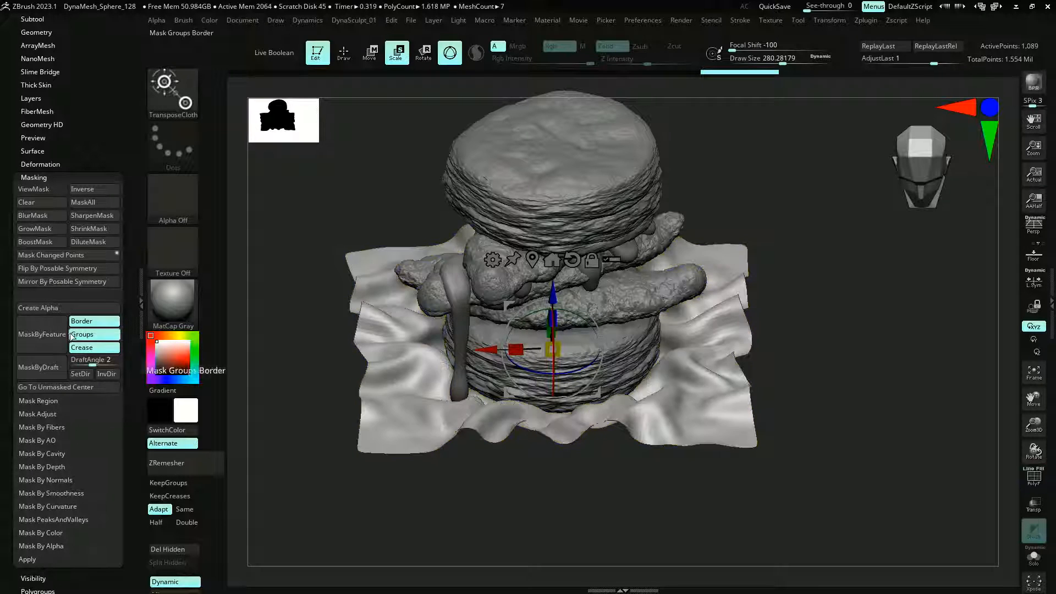
{"action": "left_click", "coordinate": [33, 343]}
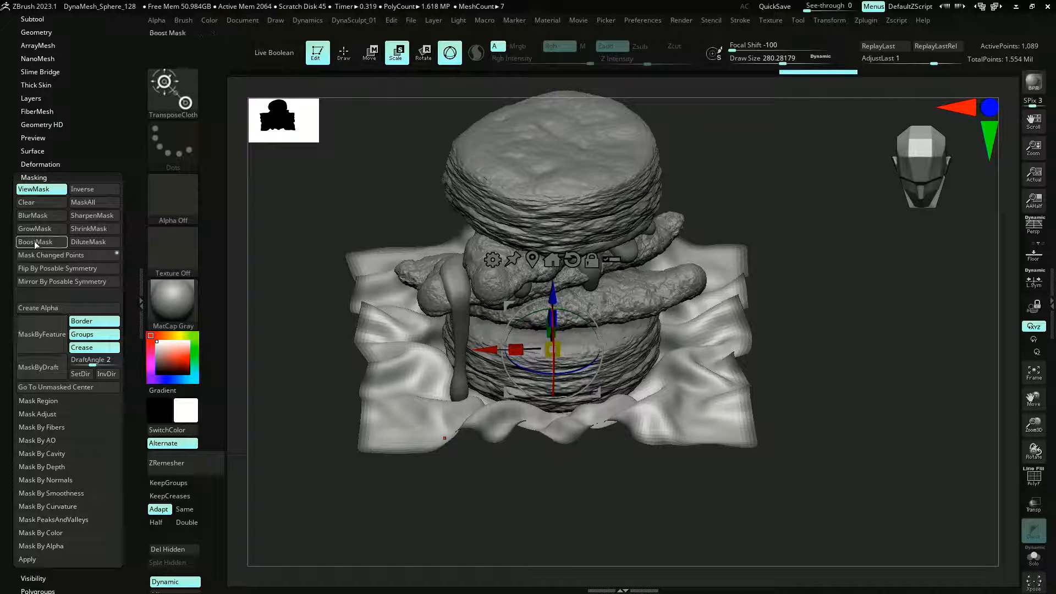
{"action": "left_click", "coordinate": [28, 216]}
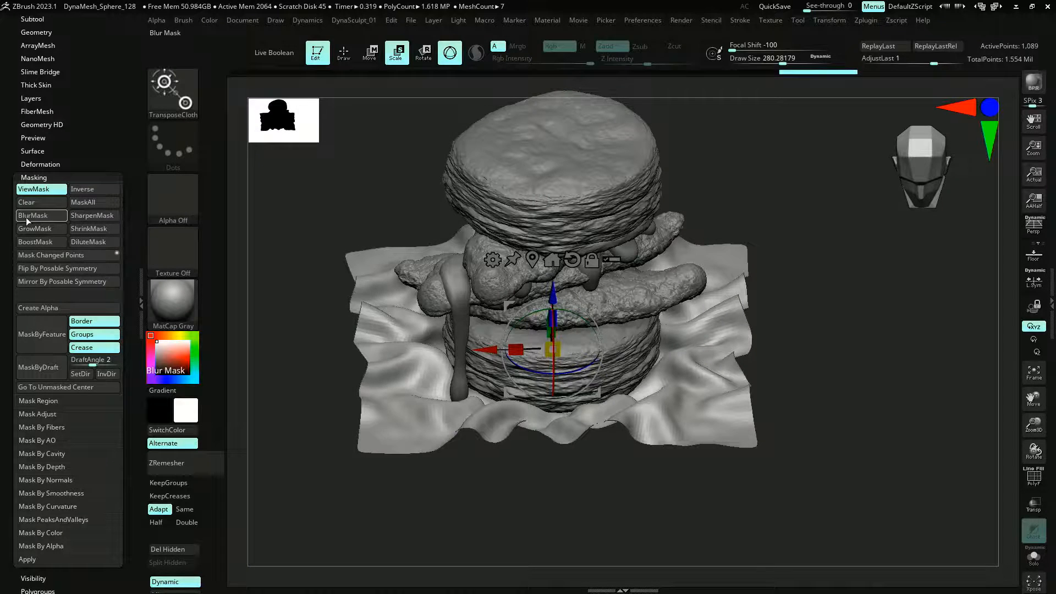
{"action": "left_click", "coordinate": [32, 229]}
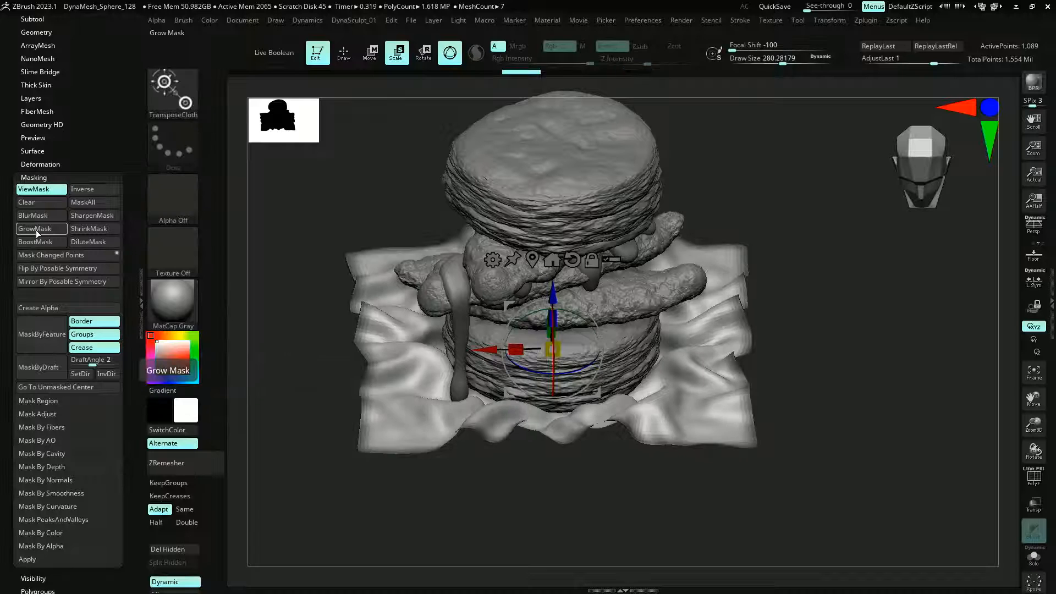
Invert and blur the cloth's mask, and shift the unmasked area slightly along the vertical axis
{"action": "key", "text": "shift+f"}
{"action": "key", "text": "shift+f"}
{"action": "left_click", "coordinate": [289, 278], "text": "ctrl"}
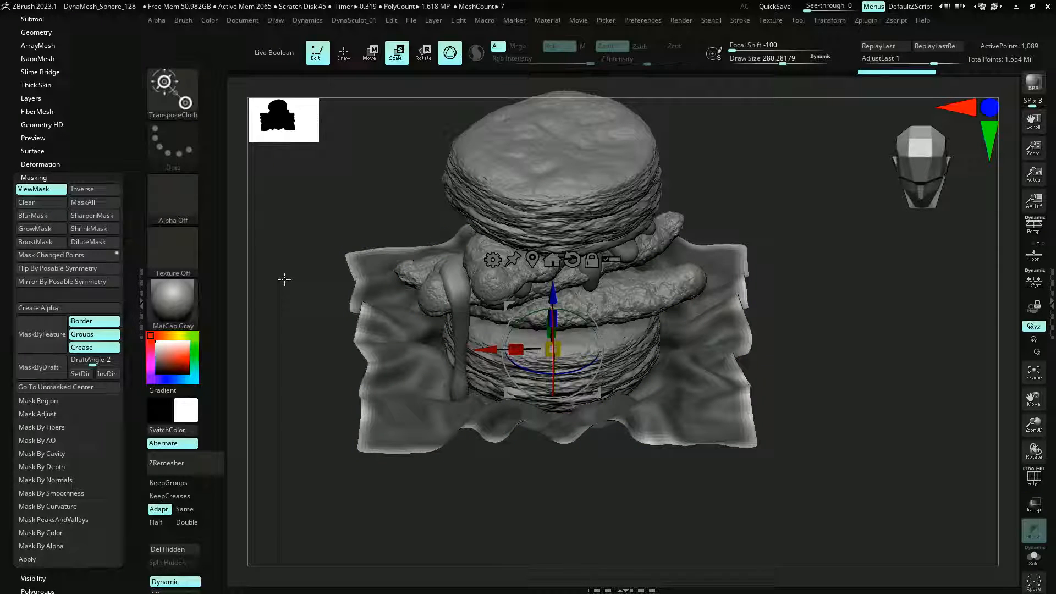
{"action": "left_click", "coordinate": [27, 219]}
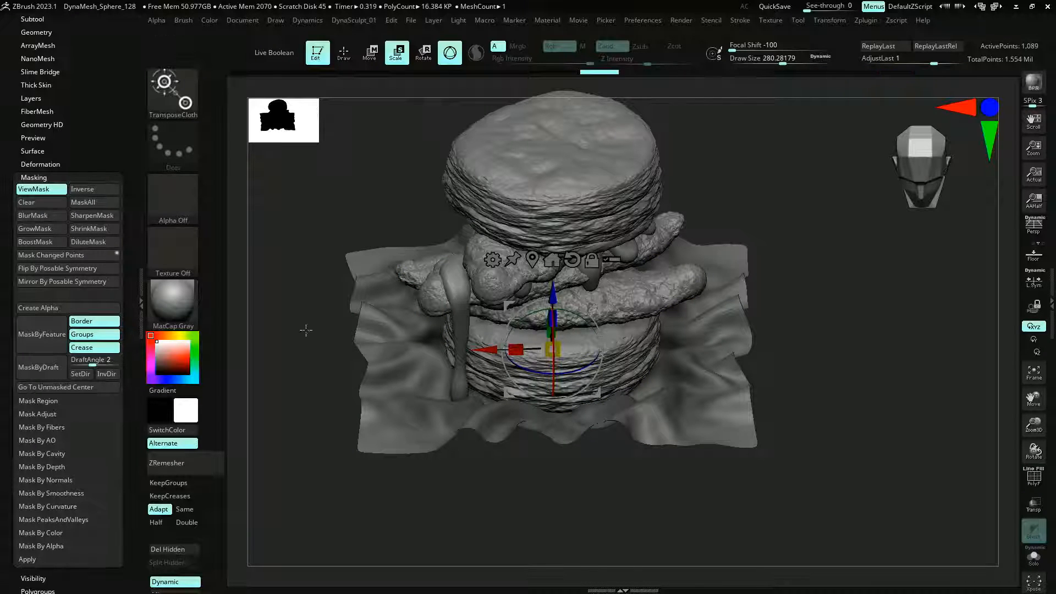
{"action": "left_click", "coordinate": [305, 299], "text": "ctrl"}
{"action": "mouse_move", "coordinate": [553, 287]}
{"action": "left_mouse_down"}
{"action": "mouse_move", "coordinate": [552, 353]}
{"action": "mouse_move", "coordinate": [553, 300]}
{"action": "mouse_move", "coordinate": [541, 282]}
{"action": "left_mouse_up"}
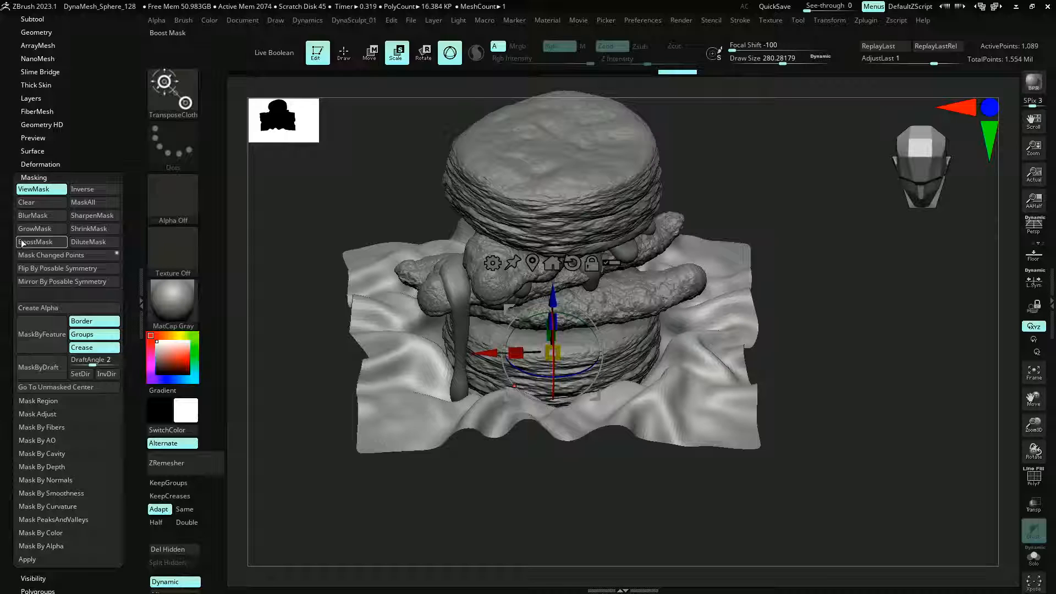
Mask the cloth's border by features again, grow the mask inward, and invert it to free the edges
{"action": "left_click", "coordinate": [33, 339]}
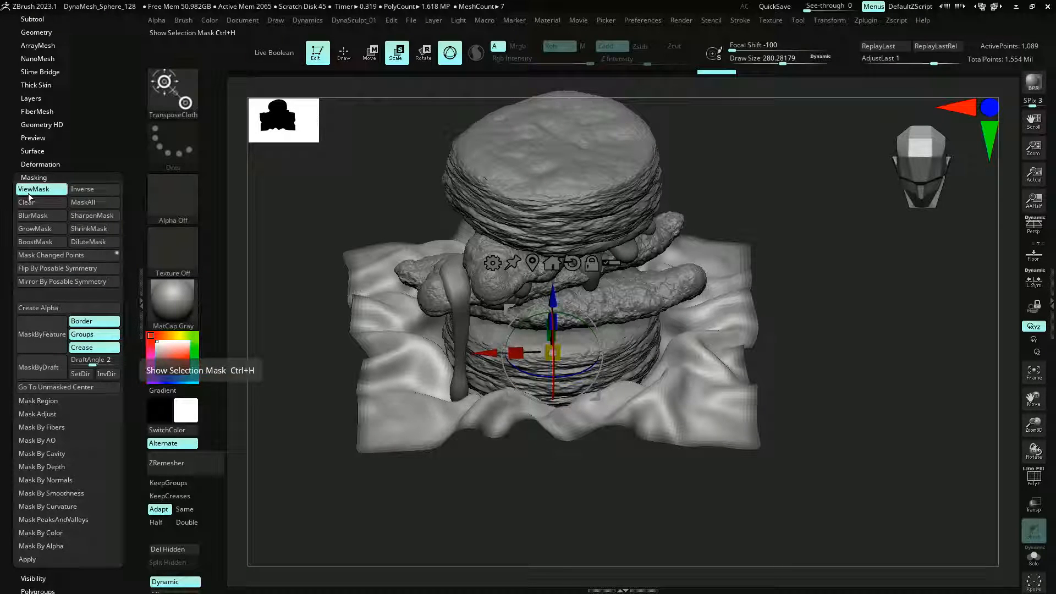
{"action": "left_click", "coordinate": [31, 230]}
{"action": "left_click", "coordinate": [32, 233]}
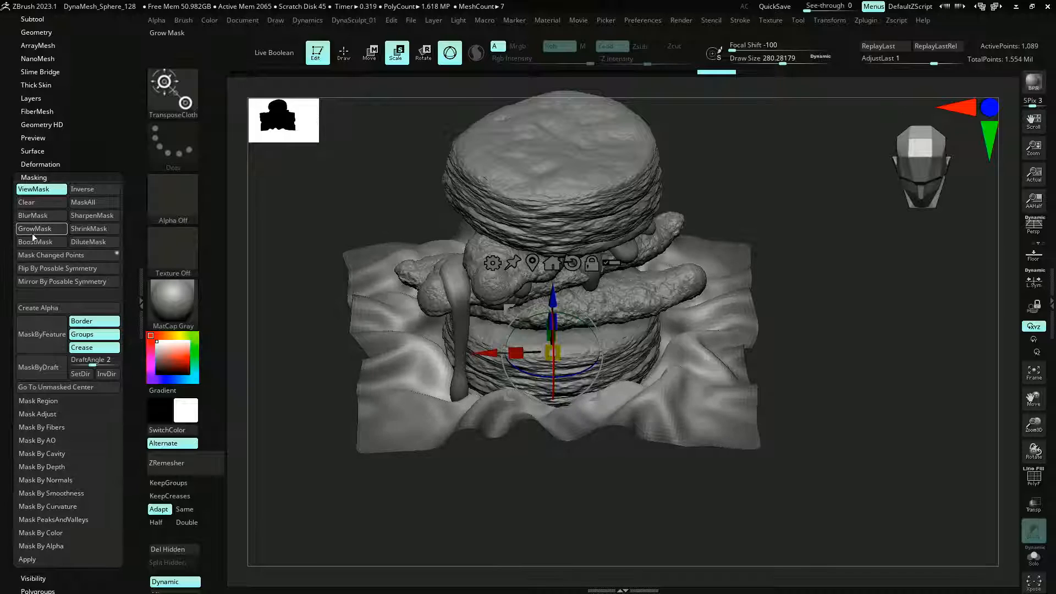
{"action": "left_click_drag", "start_coordinate": [256, 288], "coordinate": [257, 274]}
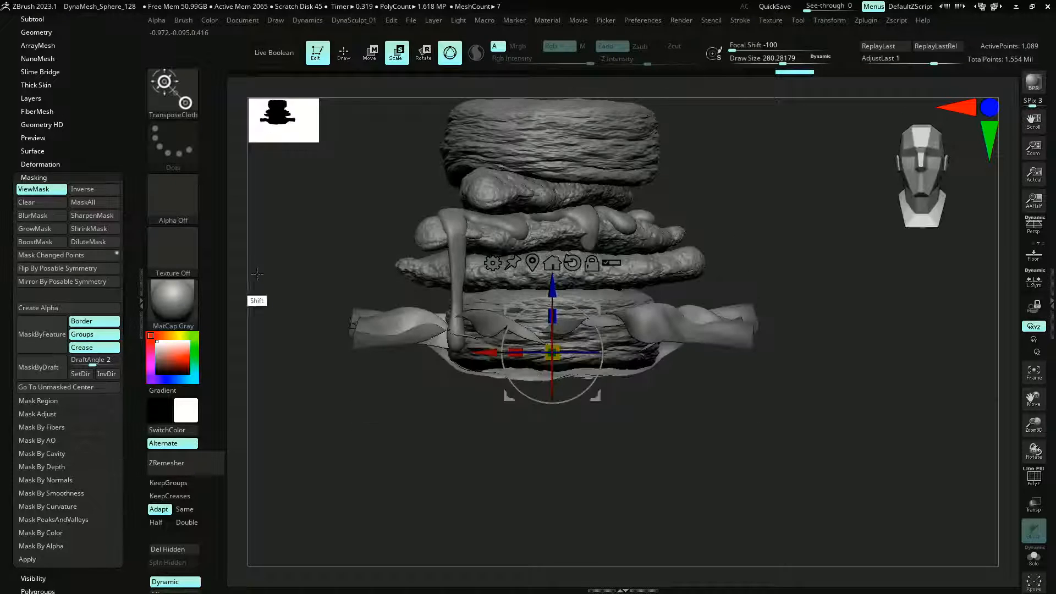
{"action": "left_click_drag", "start_coordinate": [297, 231], "coordinate": [298, 246]}
{"action": "left_click", "coordinate": [287, 221], "text": "ctrl"}
Raise and rotate the cloth's free edges around the bottom biscuit, and clear the mask
{"action": "left_click_drag", "start_coordinate": [280, 194], "coordinate": [284, 259]}
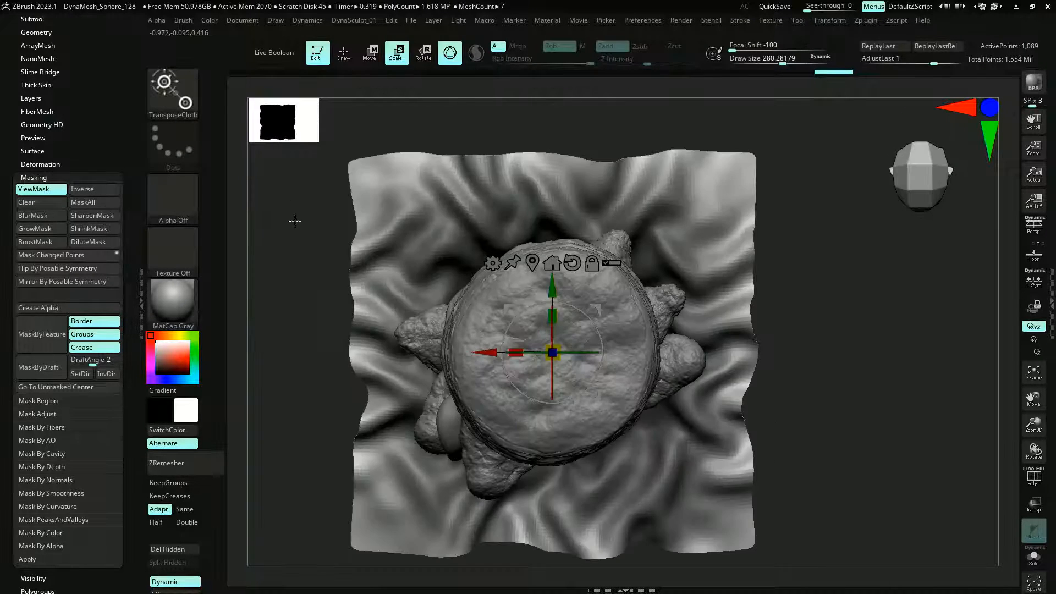
{"action": "left_click_drag", "start_coordinate": [289, 345], "coordinate": [287, 253]}
{"action": "mouse_move", "coordinate": [282, 315]}
{"action": "left_mouse_down", "text": "shift"}
{"action": "mouse_move", "coordinate": [288, 274]}
{"action": "mouse_move", "coordinate": [415, 334]}
{"action": "left_mouse_up", "text": "shift"}
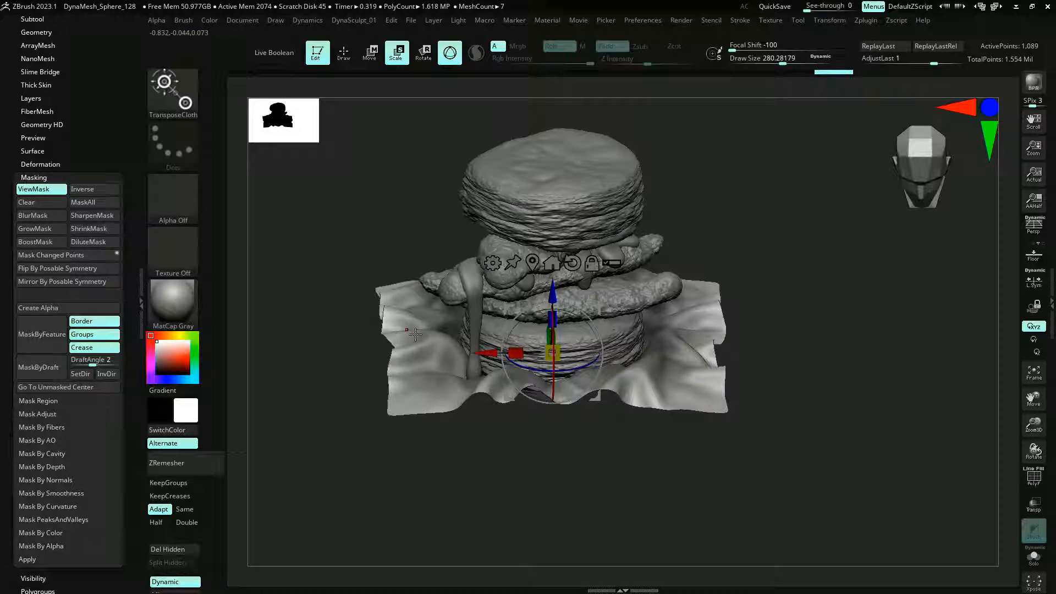
{"action": "left_click_drag", "start_coordinate": [551, 297], "coordinate": [551, 259]}
{"action": "left_click_drag", "start_coordinate": [556, 333], "coordinate": [483, 306]}
{"action": "mouse_move", "coordinate": [313, 243]}
{"action": "left_mouse_down"}
{"action": "mouse_move", "coordinate": [295, 210]}
{"action": "mouse_move", "coordinate": [333, 219]}
{"action": "mouse_move", "coordinate": [308, 203]}
{"action": "mouse_move", "coordinate": [316, 248]}
{"action": "left_mouse_up"}
{"action": "key", "text": "shift+d"}
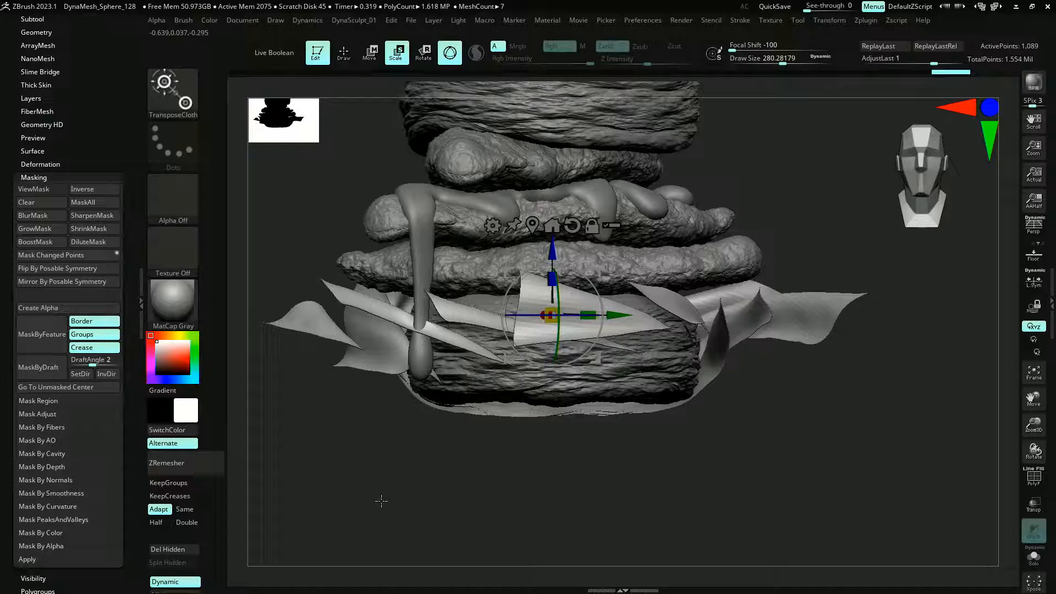
Preview the cloth from below with double-sided display and turn the option off again
{"action": "left_click_drag", "start_coordinate": [381, 501], "coordinate": [371, 452]}
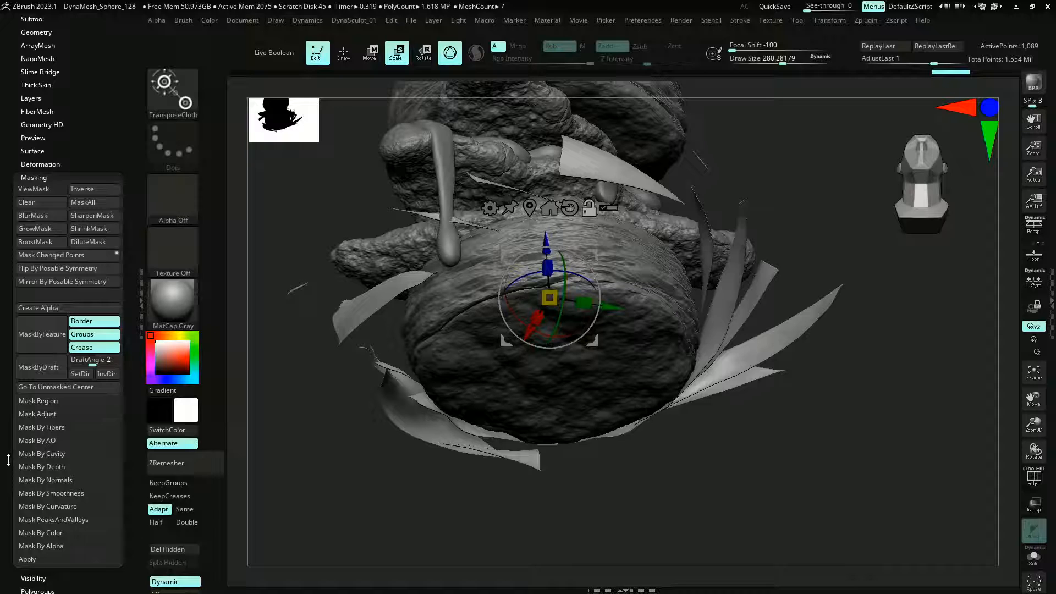
{"action": "scroll", "coordinate": [9, 460], "scroll_direction": "down", "scroll_amount": 2}
{"action": "left_click", "coordinate": [28, 354]}
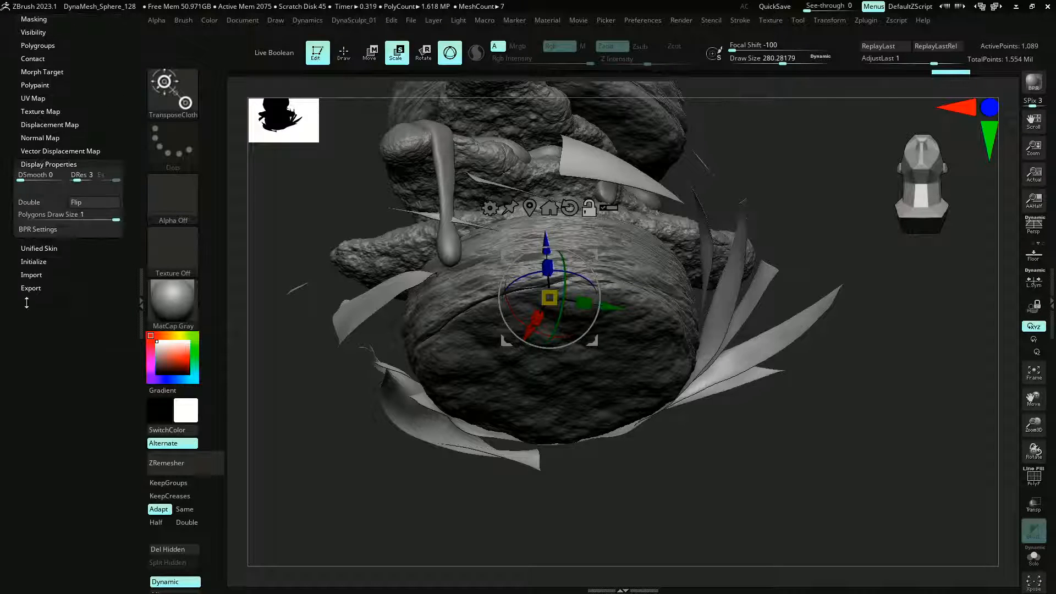
{"action": "left_click", "coordinate": [36, 203]}
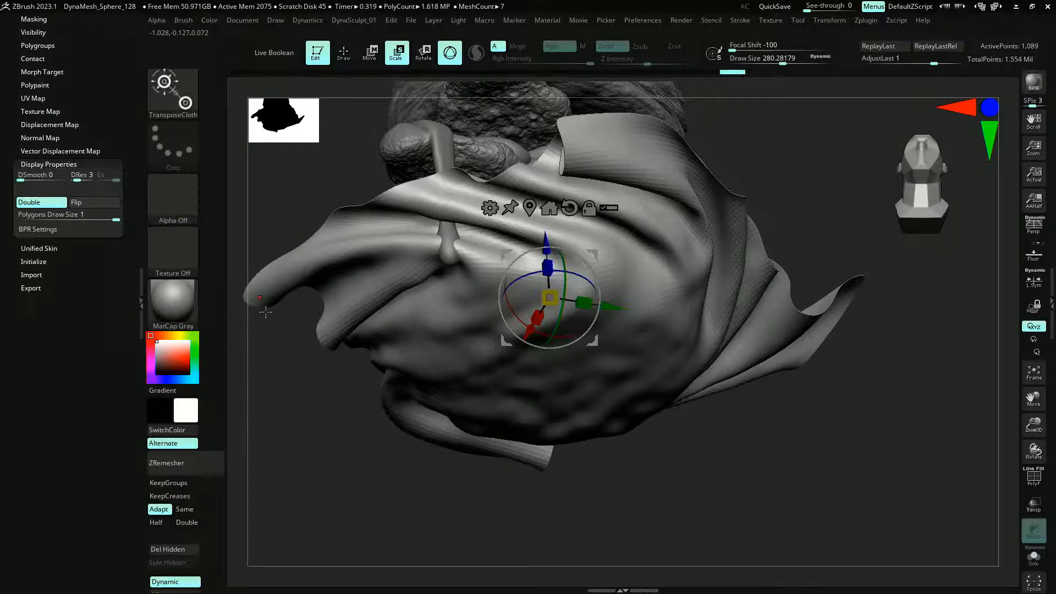
{"action": "left_click_drag", "start_coordinate": [278, 487], "coordinate": [274, 432]}
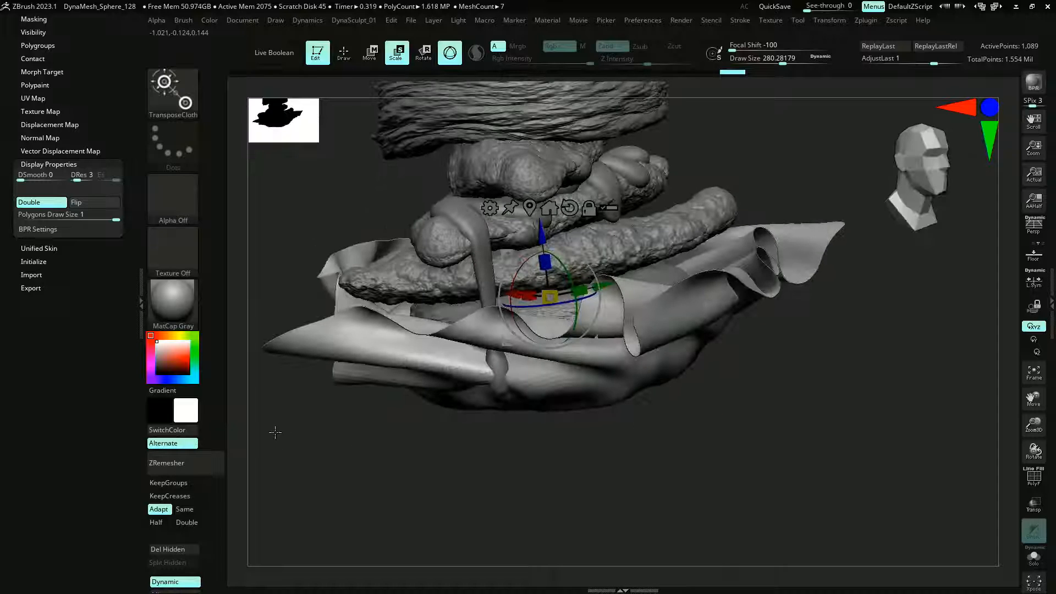
{"action": "left_click", "coordinate": [36, 203]}
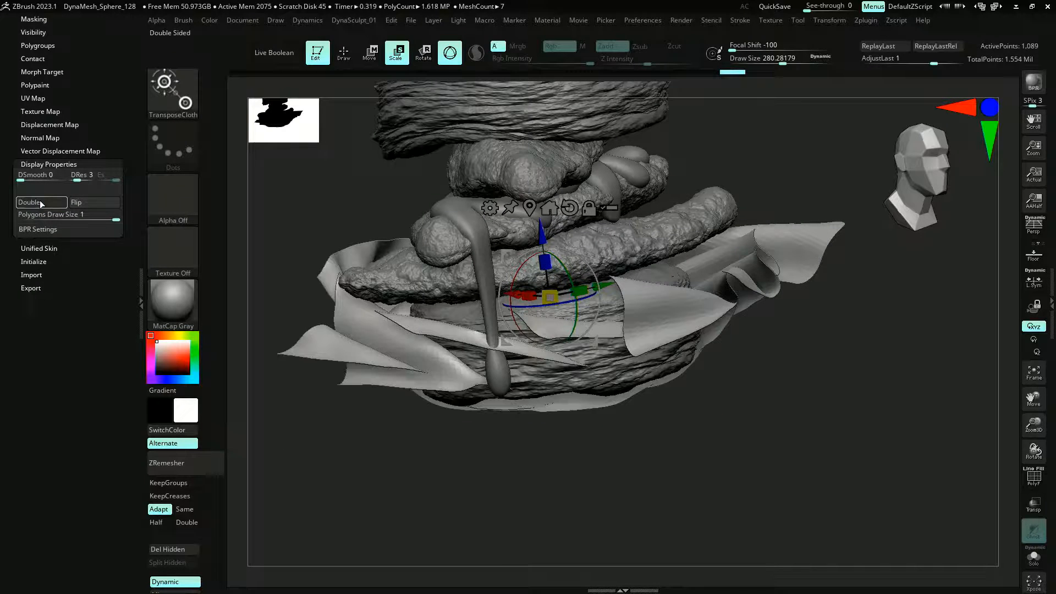
Enable dynamic subdivision on the wrapper cloth and slightly increase its thickness
{"action": "left_click_drag", "start_coordinate": [8, 112], "coordinate": [11, 230]}
{"action": "left_click", "coordinate": [35, 255]}
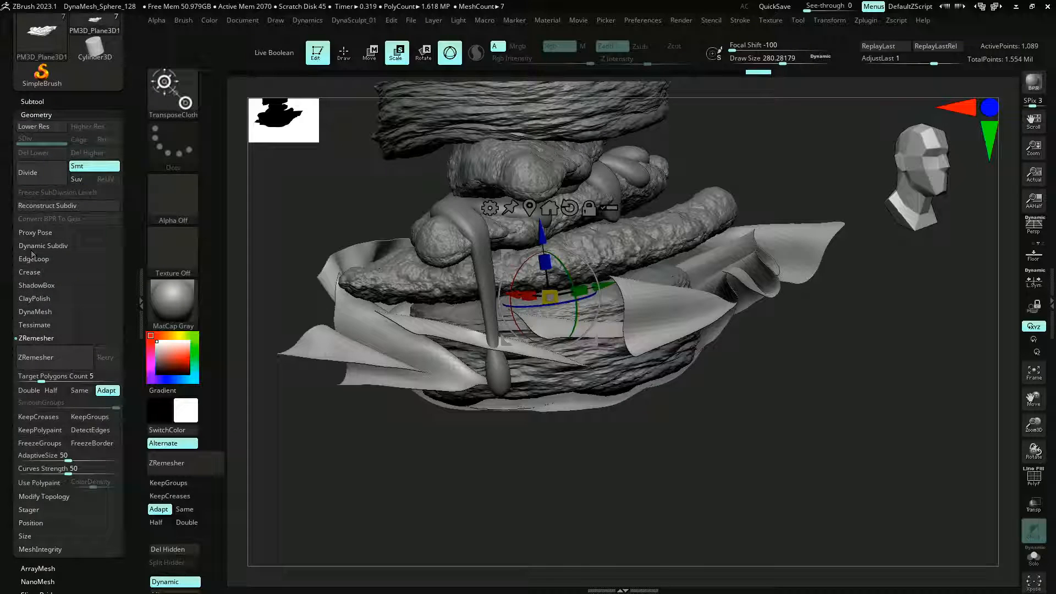
{"action": "left_click", "coordinate": [30, 248]}
{"action": "left_click", "coordinate": [33, 314]}
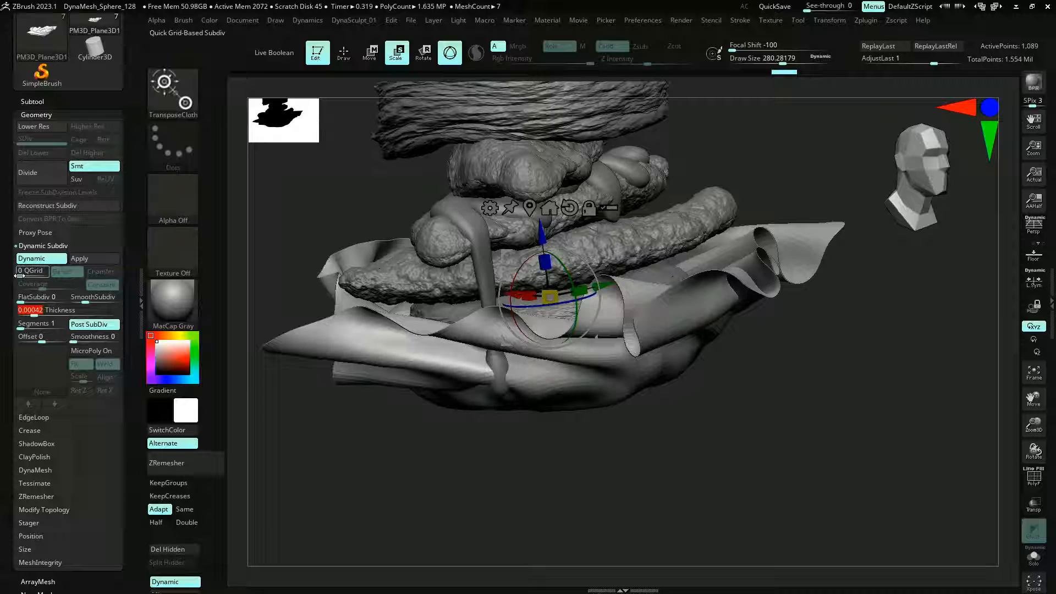
{"action": "left_click_drag", "start_coordinate": [36, 310], "coordinate": [40, 311]}
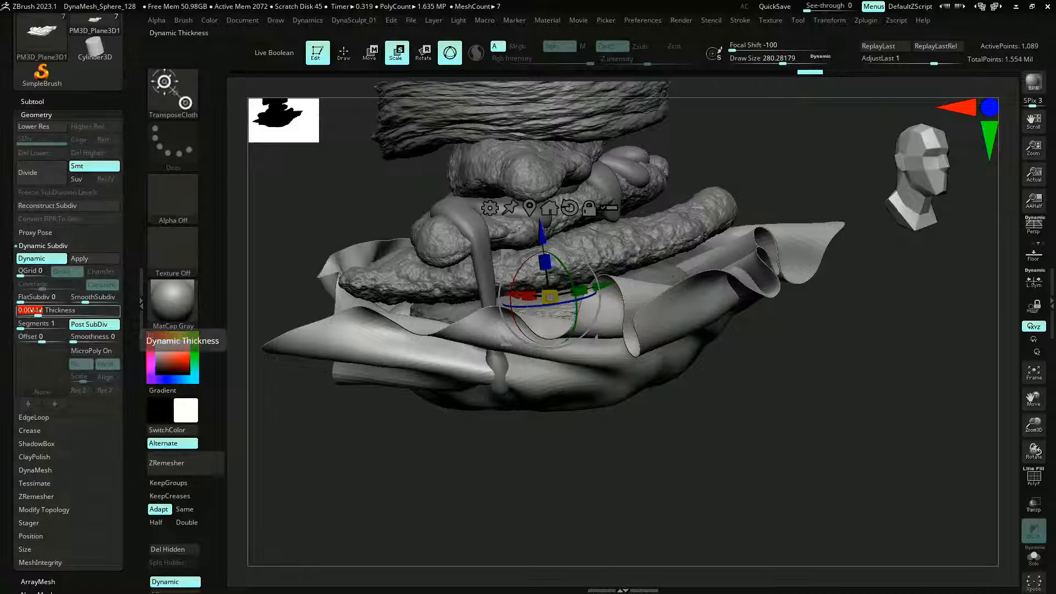
Apply the dynamic subdivision to turn the thickened wrapper into real geometry, and check its wireframe
{"action": "left_click", "coordinate": [81, 259]}
{"action": "key", "text": "shift+f"}
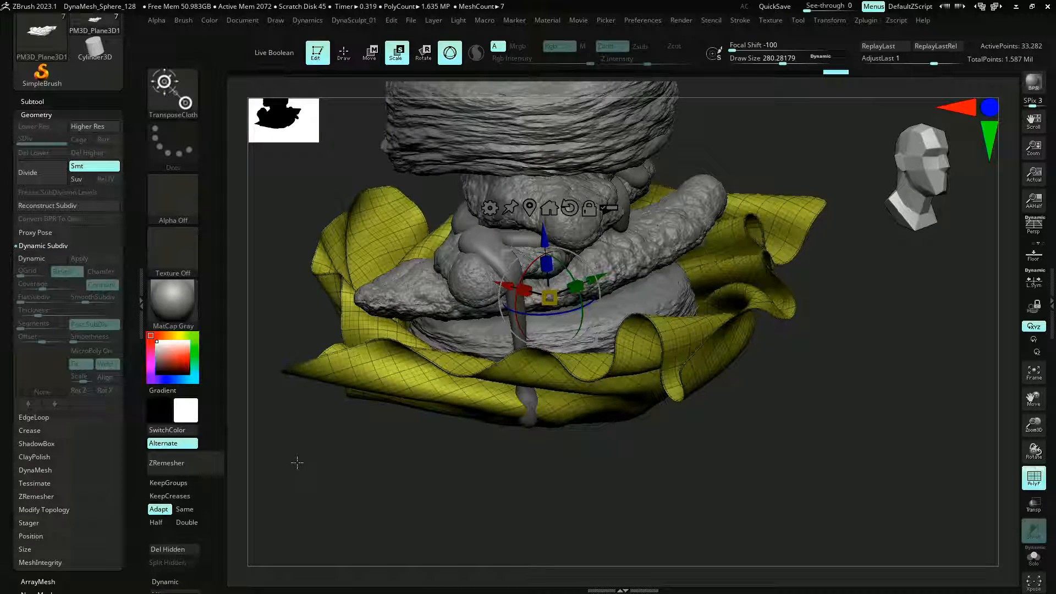
{"action": "key", "text": "shift+f"}
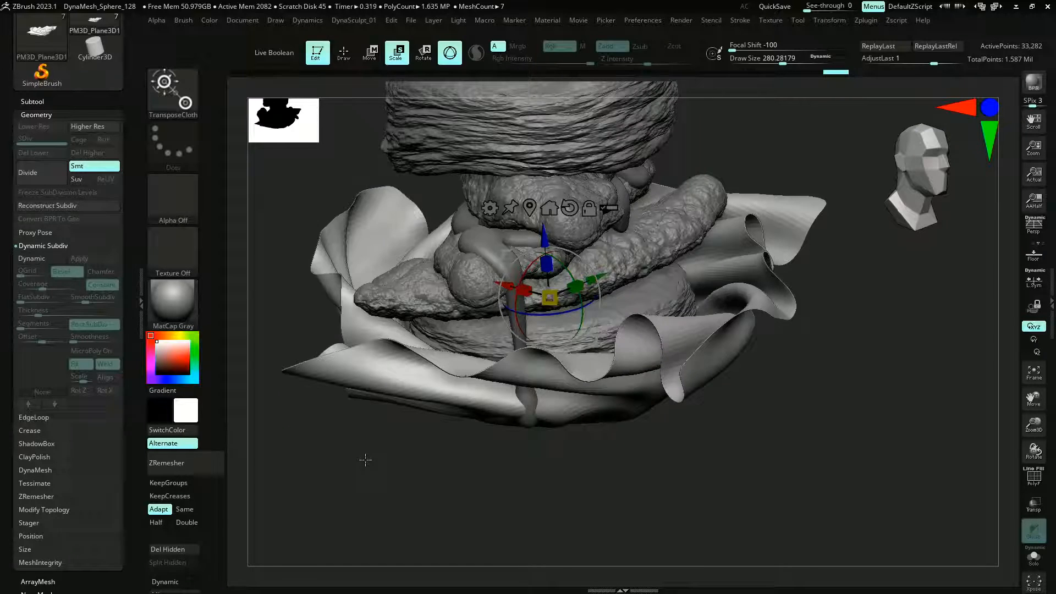
{"action": "mouse_move", "coordinate": [366, 460]}
{"action": "left_mouse_down"}
{"action": "mouse_move", "coordinate": [375, 509]}
{"action": "mouse_move", "coordinate": [382, 468]}
{"action": "mouse_move", "coordinate": [390, 478]}
{"action": "mouse_move", "coordinate": [434, 476]}
{"action": "mouse_move", "coordinate": [371, 460]}
{"action": "mouse_move", "coordinate": [341, 466]}
{"action": "mouse_move", "coordinate": [371, 472]}
{"action": "mouse_move", "coordinate": [352, 462]}
{"action": "left_mouse_up"}
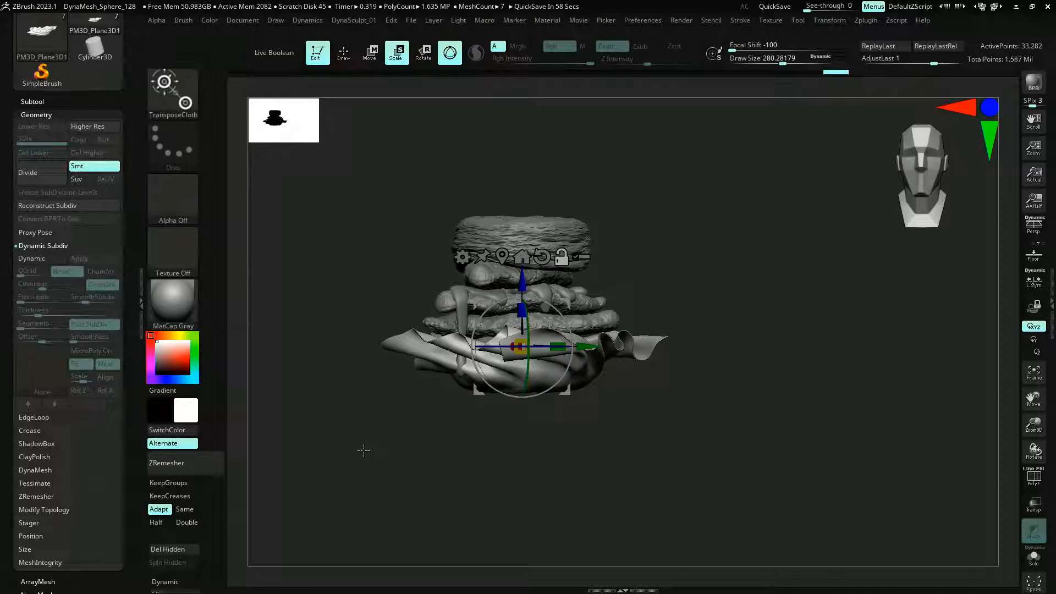
Insert a Cylinder3D as a new subtool after the wrapper plane
{"action": "left_click", "coordinate": [34, 102]}
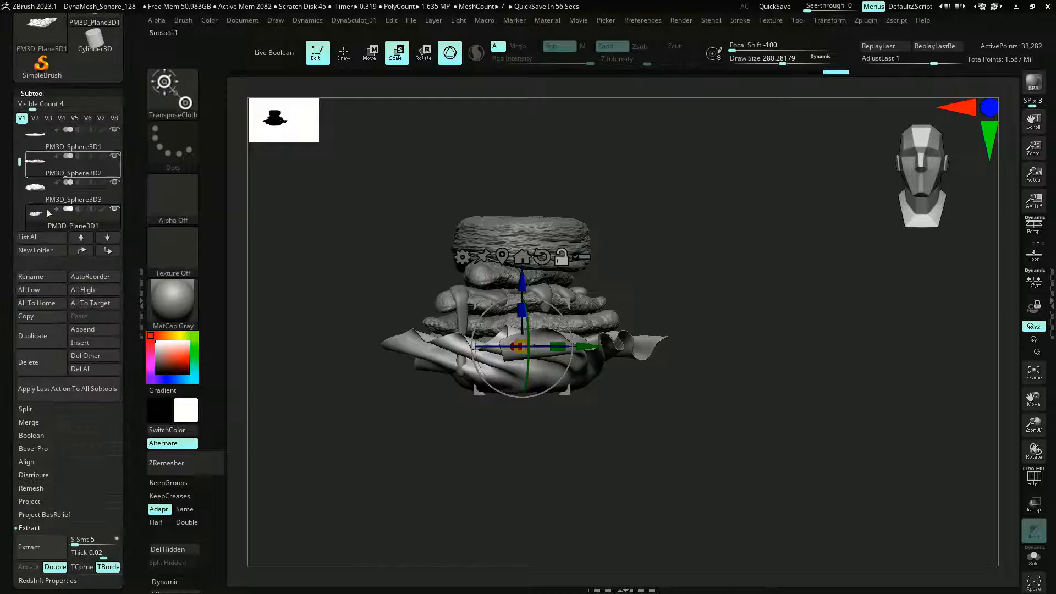
{"action": "left_click", "coordinate": [77, 343]}
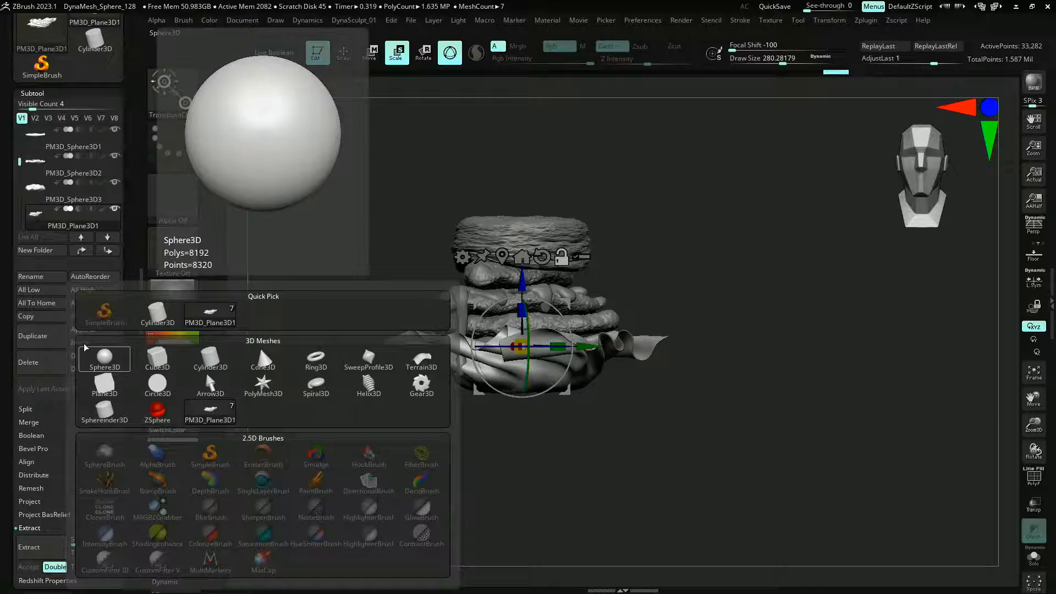
{"action": "left_click", "coordinate": [202, 360]}
Try to move the new cylinder away from the sandwich with TransposeCloth, and undo the attempt
{"action": "right_click_drag", "start_coordinate": [296, 347], "coordinate": [240, 326], "text": "ctrl"}
{"action": "left_click_drag", "start_coordinate": [428, 309], "coordinate": [566, 329]}
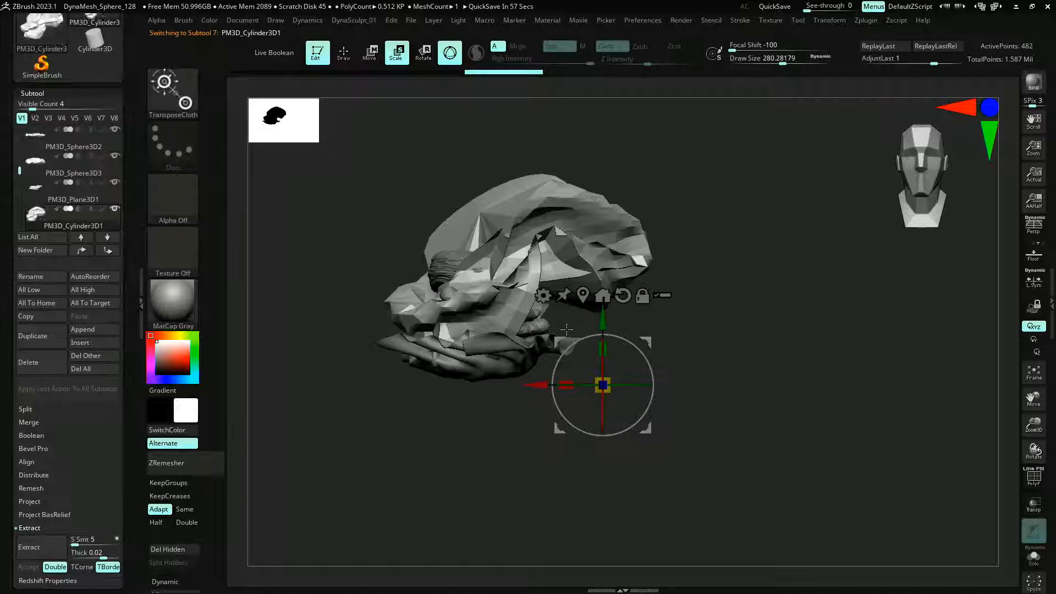
{"action": "key", "text": "ctrl+z"}
{"action": "key", "text": "ctrl+z"}
{"action": "key", "text": "ctrl+z"}
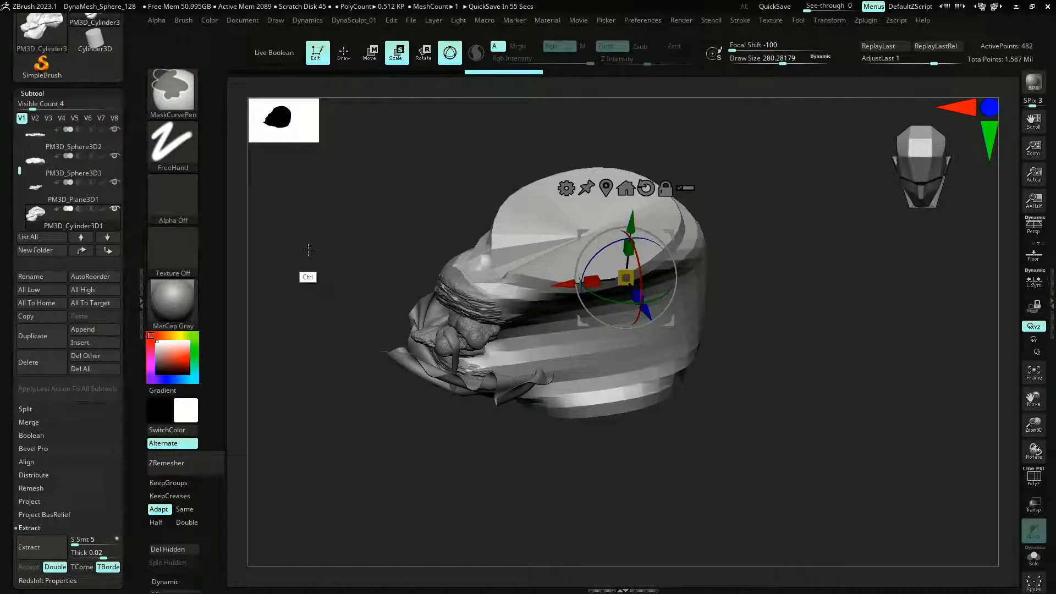
{"action": "key", "text": "ctrl+z"}
{"action": "key", "text": "ctrl+z"}
{"action": "key", "text": "ctrl+z"}
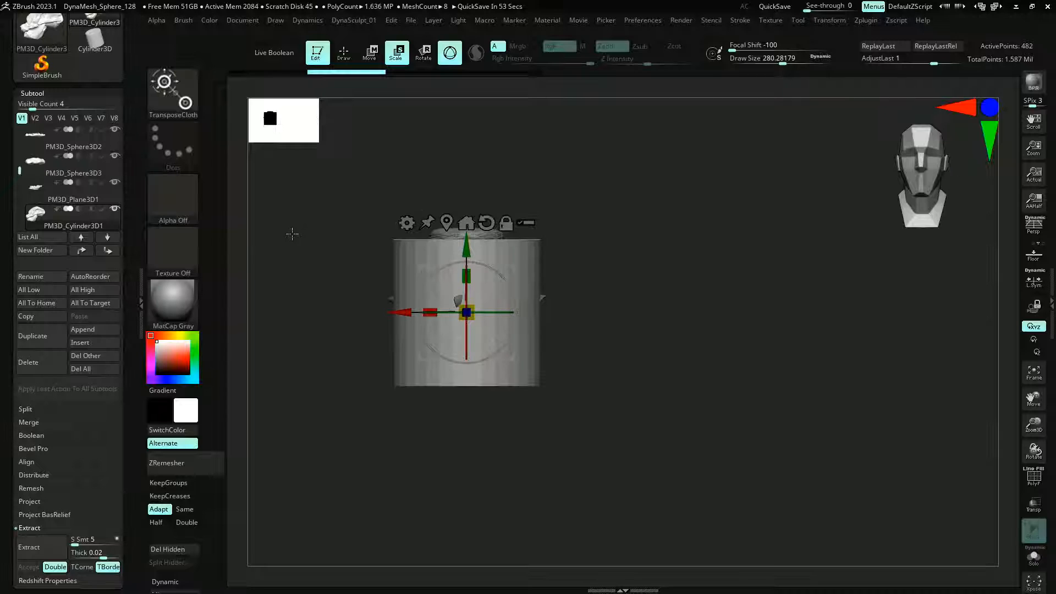
Switch from TransposeCloth to the regular Transpose brush and move the cylinder clear of the sandwich
{"action": "left_click", "coordinate": [297, 21]}
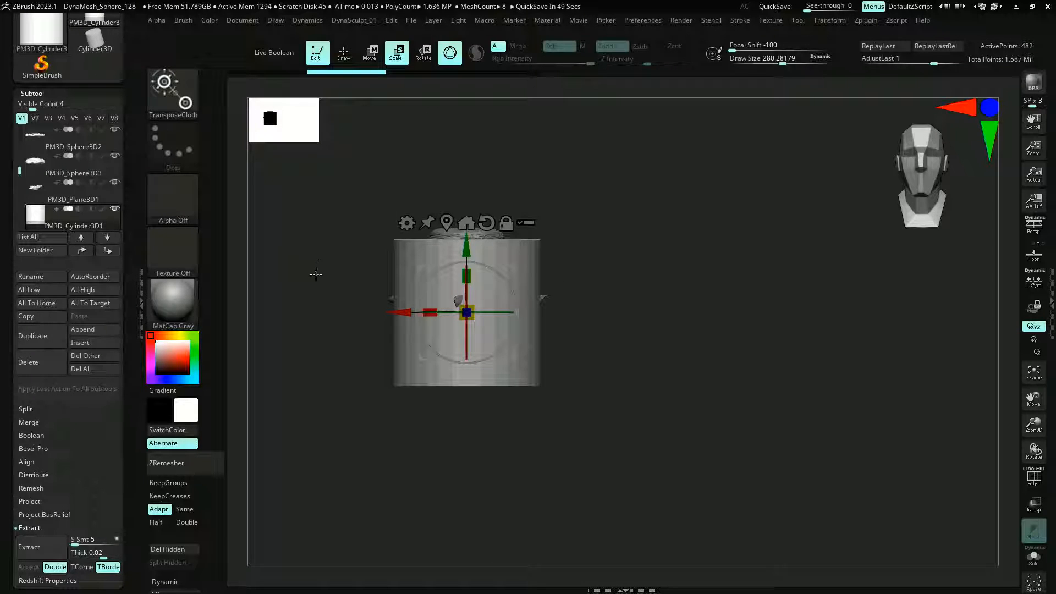
{"action": "key", "text": "b"}
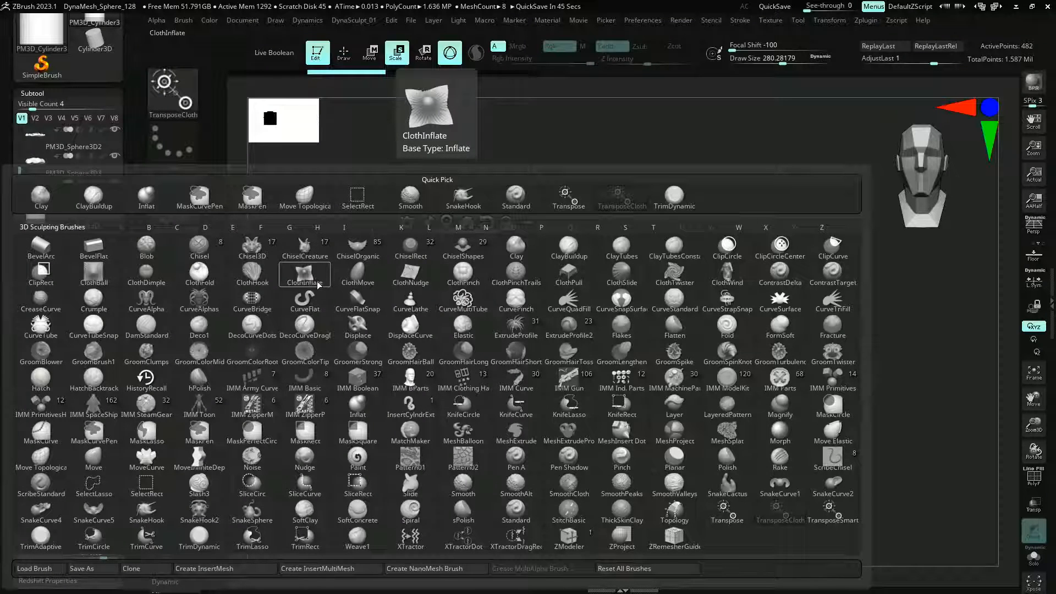
{"action": "left_click", "coordinate": [319, 285]}
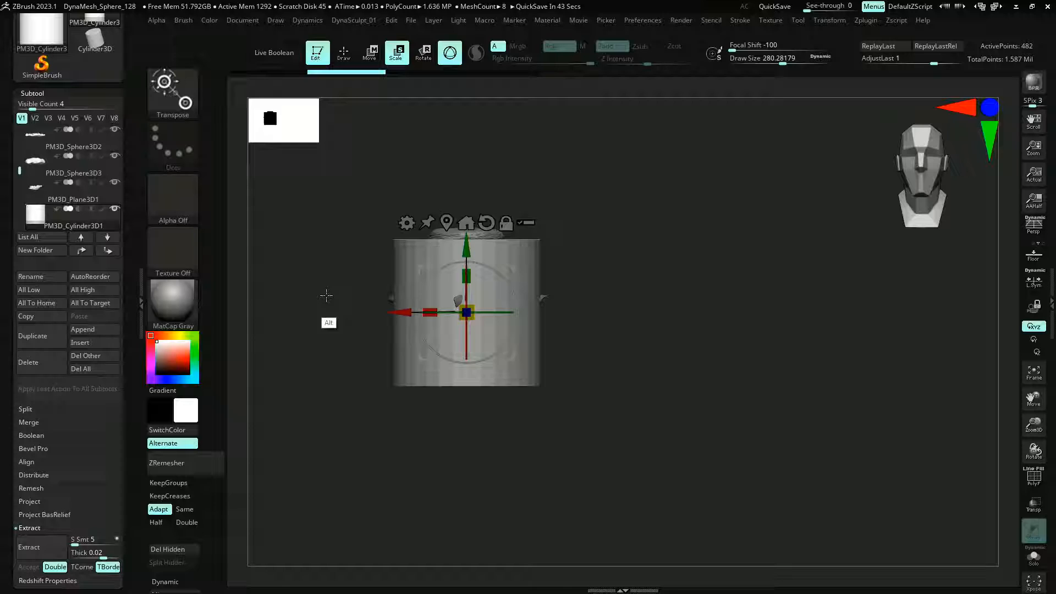
{"action": "left_click_drag", "start_coordinate": [327, 295], "coordinate": [334, 250], "text": "alt"}
{"action": "left_click_drag", "start_coordinate": [425, 271], "coordinate": [552, 248]}
{"action": "left_click_drag", "start_coordinate": [363, 182], "coordinate": [397, 436], "text": "alt"}
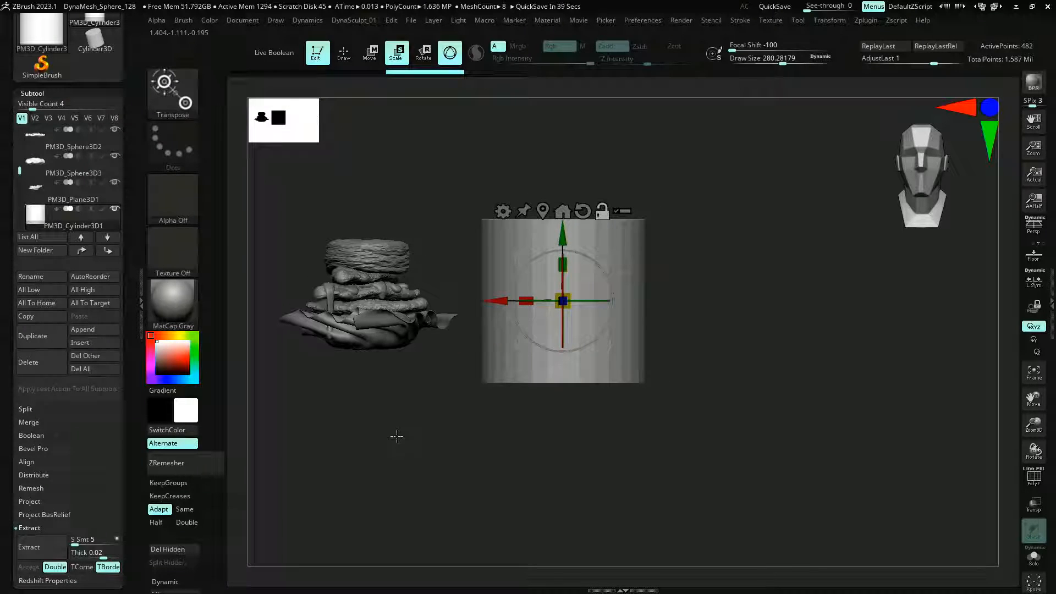
{"action": "left_click_drag", "start_coordinate": [397, 436], "coordinate": [323, 164], "text": "alt"}
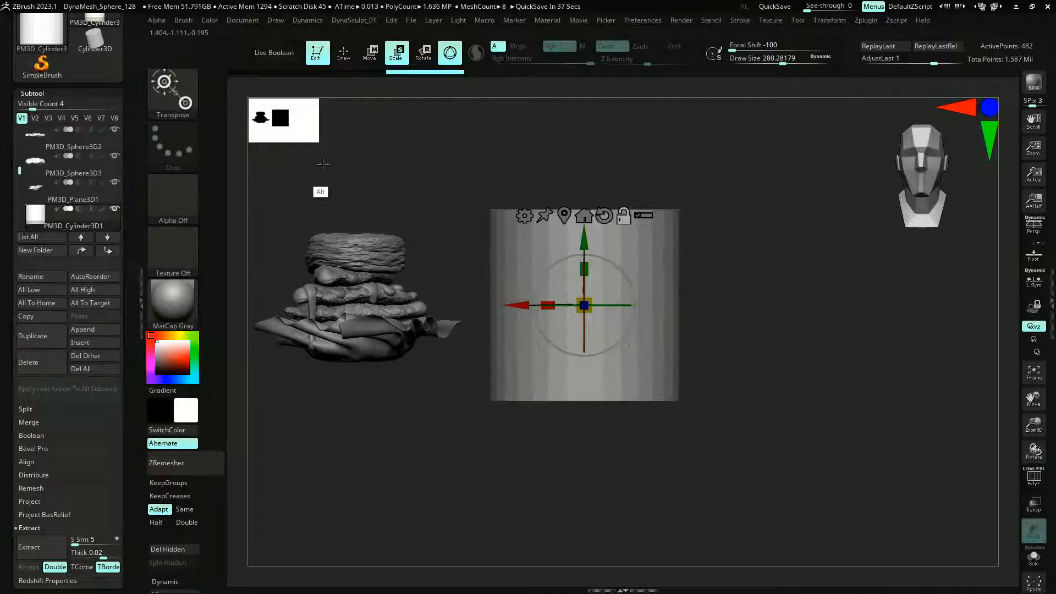
{"action": "mouse_move", "coordinate": [453, 178]}
{"action": "left_mouse_down", "text": "alt"}
{"action": "mouse_move", "coordinate": [465, 187]}
{"action": "mouse_move", "coordinate": [450, 193]}
{"action": "mouse_move", "coordinate": [453, 182]}
{"action": "mouse_move", "coordinate": [451, 195]}
{"action": "left_mouse_up", "text": "alt"}
Show the cylinder's wireframe and split its top cap, side wall and bottom cap into separate polygroups
{"action": "key", "text": "shift+f"}
{"action": "scroll", "coordinate": [10, 378], "scroll_direction": "down", "scroll_amount": 5}
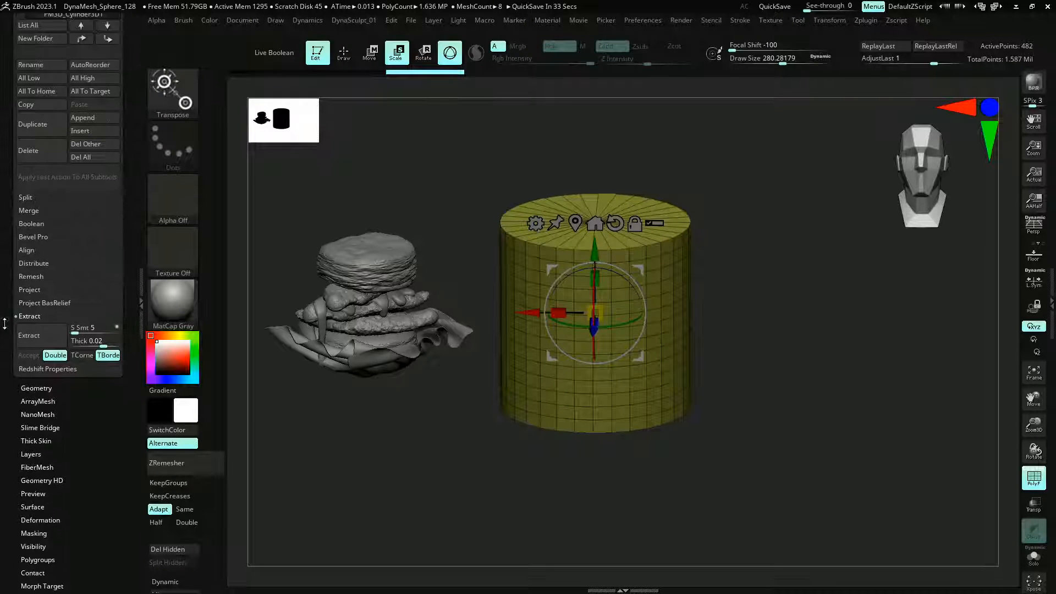
{"action": "scroll", "coordinate": [9, 379], "scroll_direction": "down", "scroll_amount": 1}
{"action": "scroll", "coordinate": [12, 385], "scroll_direction": "down", "scroll_amount": 1}
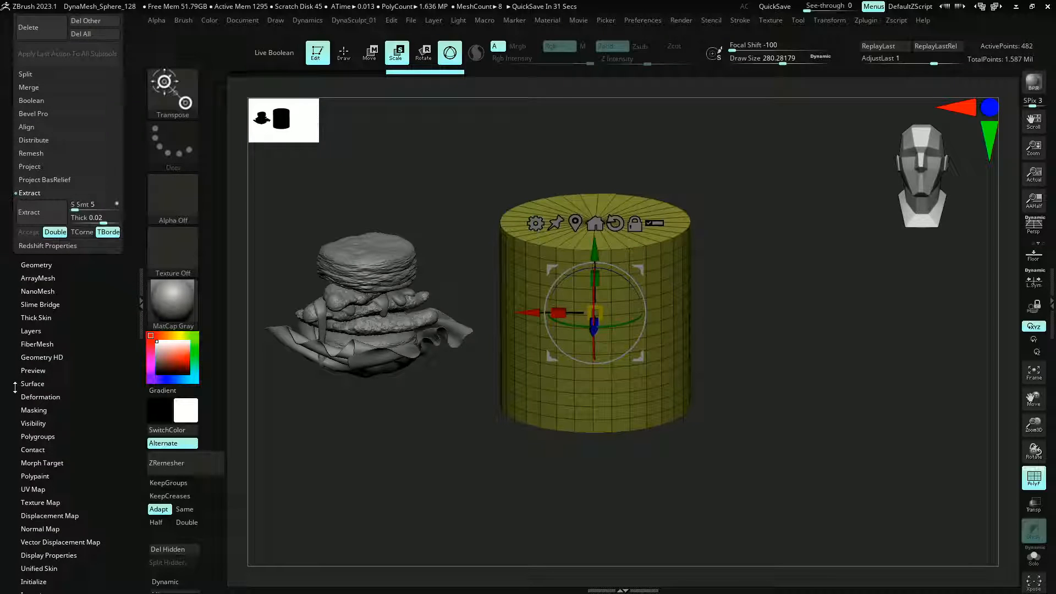
{"action": "scroll", "coordinate": [18, 398], "scroll_direction": "down", "scroll_amount": 2}
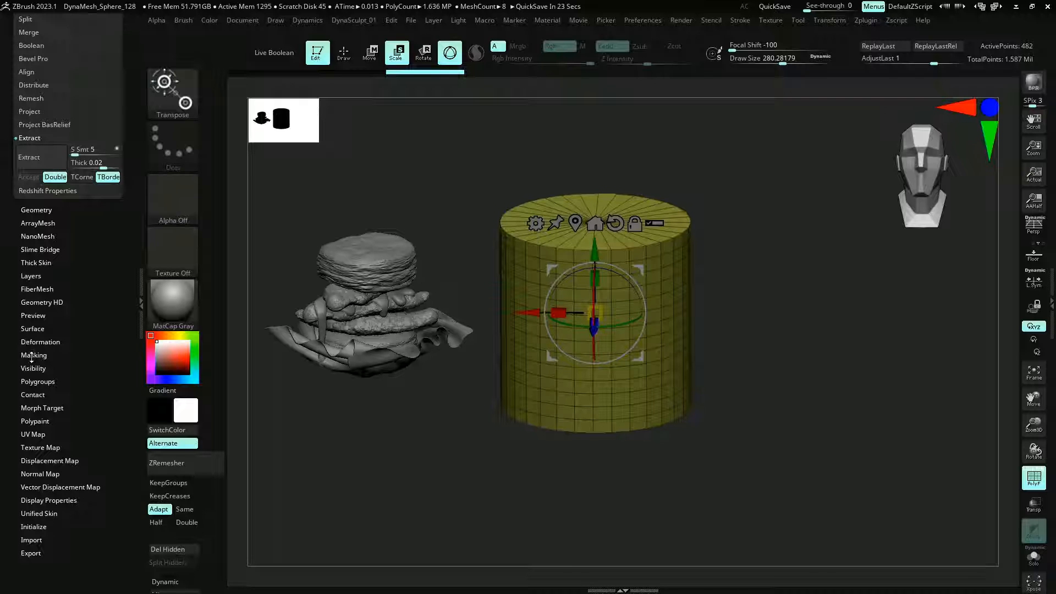
{"action": "left_click_drag", "start_coordinate": [21, 361], "coordinate": [8, 344]}
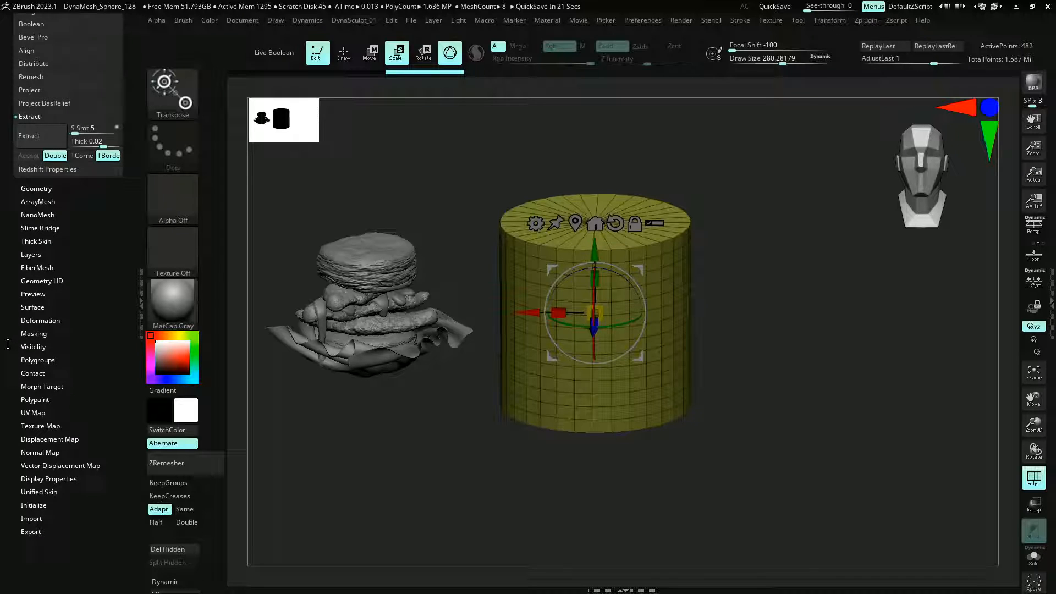
{"action": "left_click", "coordinate": [36, 360]}
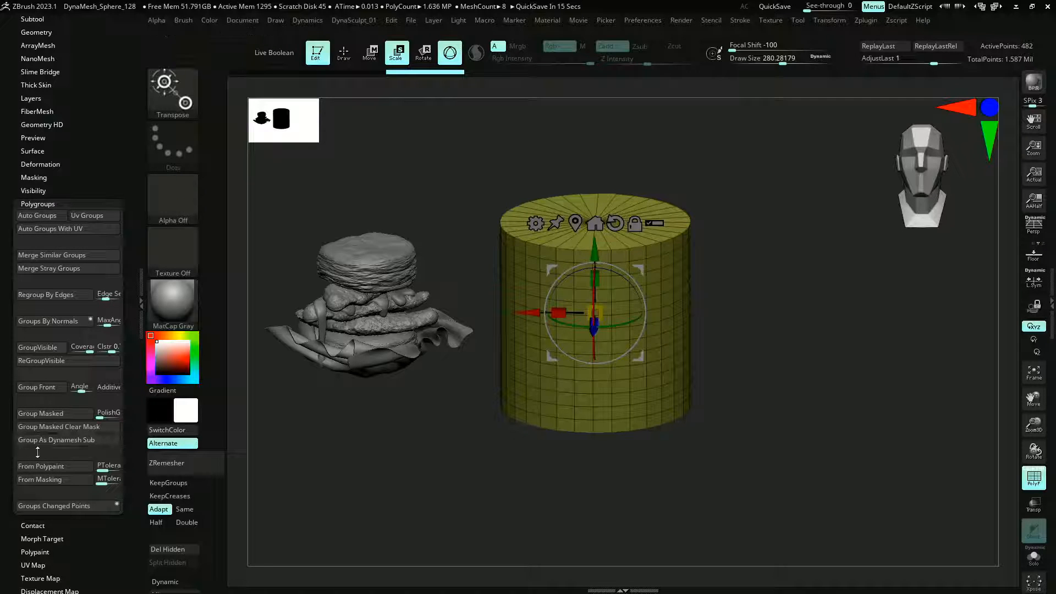
{"action": "left_click", "coordinate": [30, 348]}
{"action": "left_click_drag", "start_coordinate": [330, 432], "coordinate": [335, 434]}
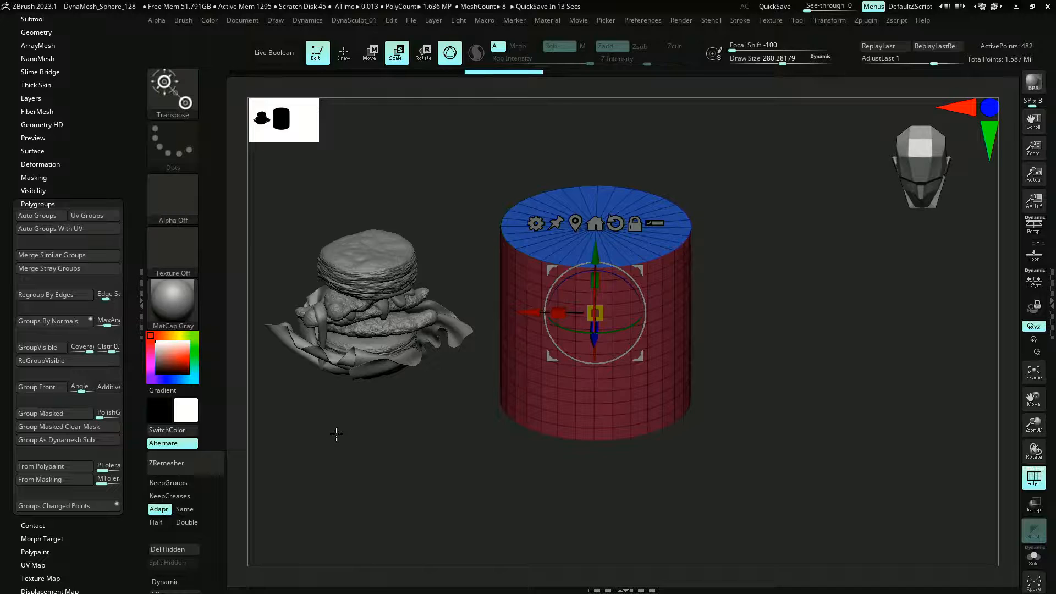
Hide the cylinder's top and bottom cap polygroups, leaving only the side wall visible
{"action": "left_click", "coordinate": [338, 61]}
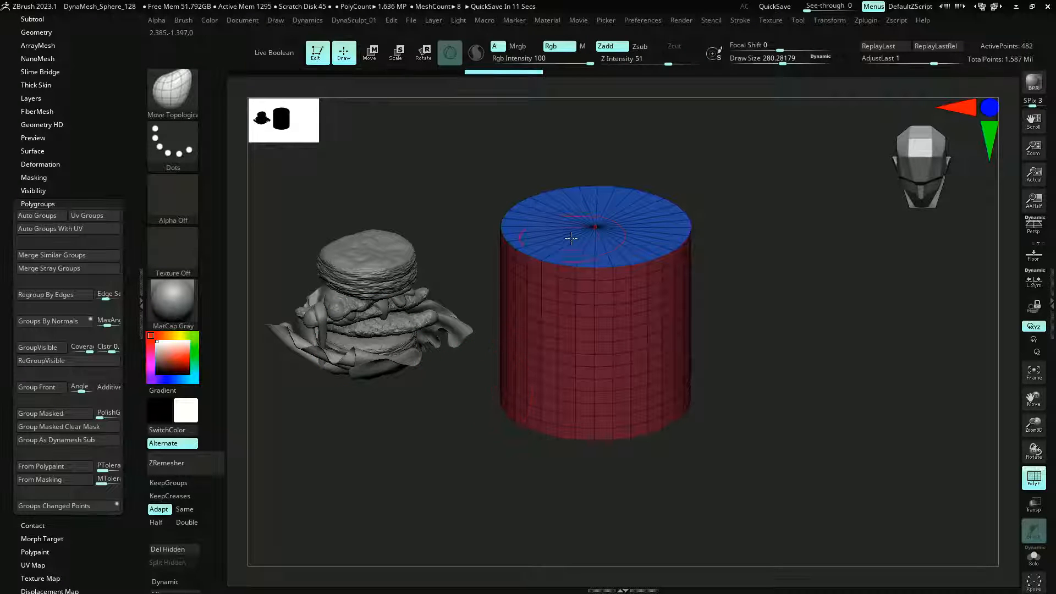
{"action": "left_click_drag", "start_coordinate": [467, 465], "coordinate": [435, 359]}
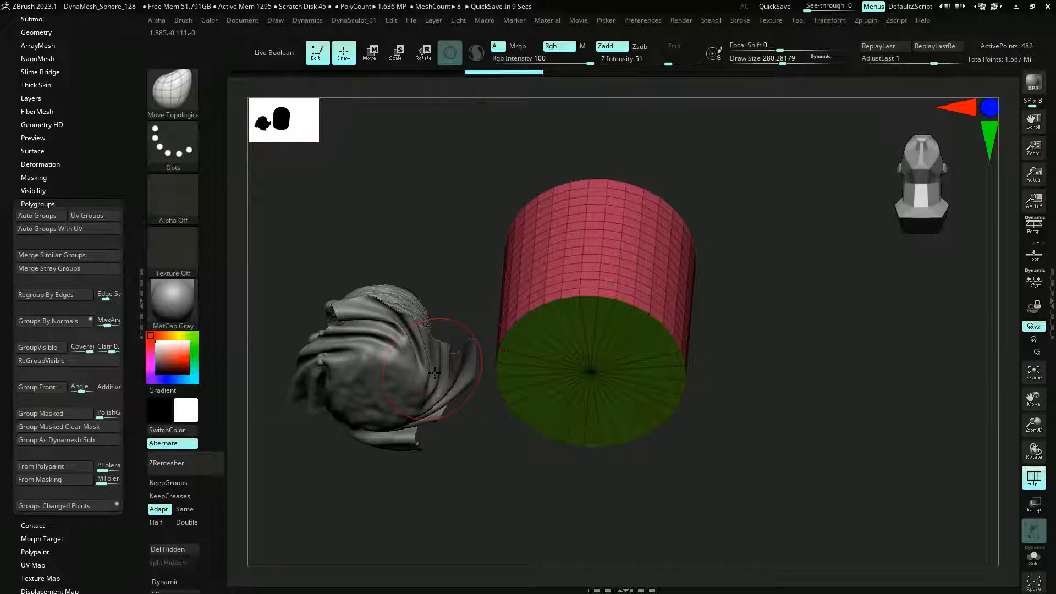
{"action": "left_click_drag", "start_coordinate": [496, 437], "coordinate": [492, 489]}
{"action": "left_click_drag", "start_coordinate": [441, 176], "coordinate": [440, 195]}
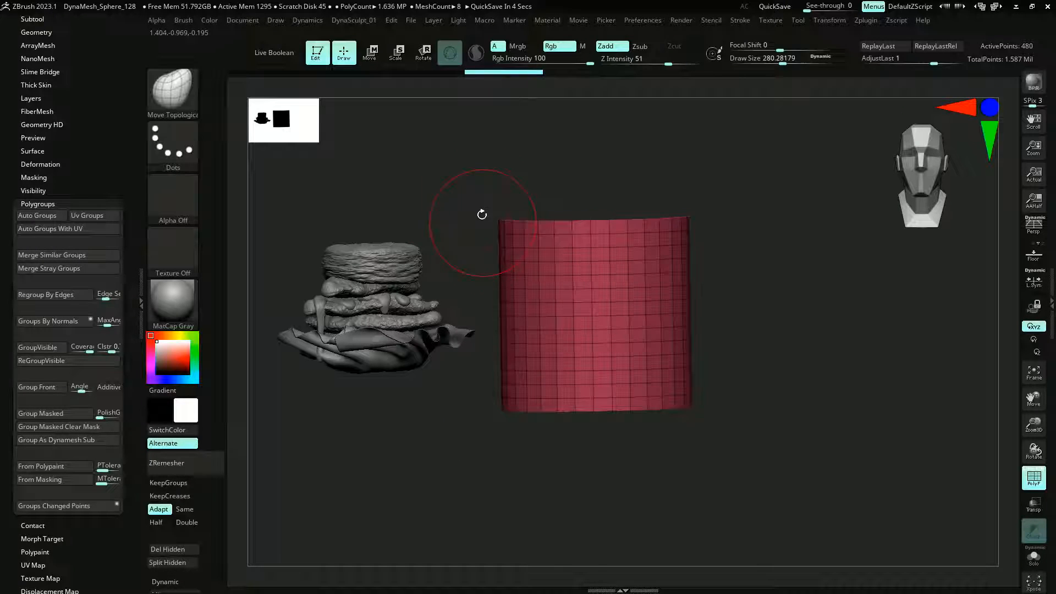
{"action": "mouse_move", "coordinate": [484, 214]}
{"action": "left_mouse_down"}
{"action": "mouse_move", "coordinate": [459, 182]}
{"action": "mouse_move", "coordinate": [462, 198]}
{"action": "mouse_move", "coordinate": [460, 129]}
{"action": "mouse_move", "coordinate": [480, 172]}
{"action": "left_mouse_up"}
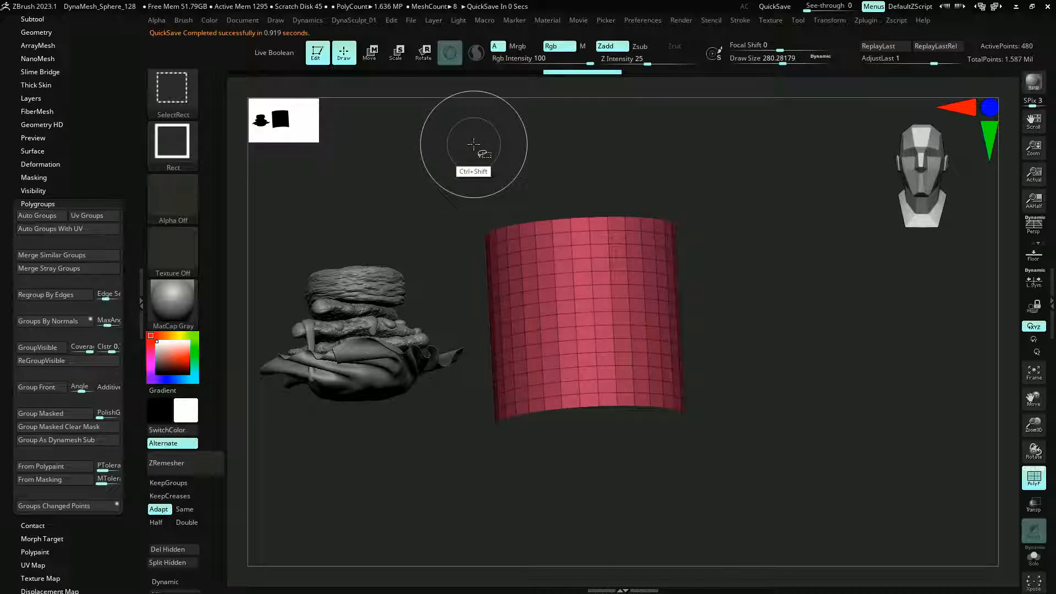
Invert the visibility, isolate the top cap, and invert again so that only the top cap is hidden
{"action": "left_click", "coordinate": [462, 167], "text": "ctrl+shift"}
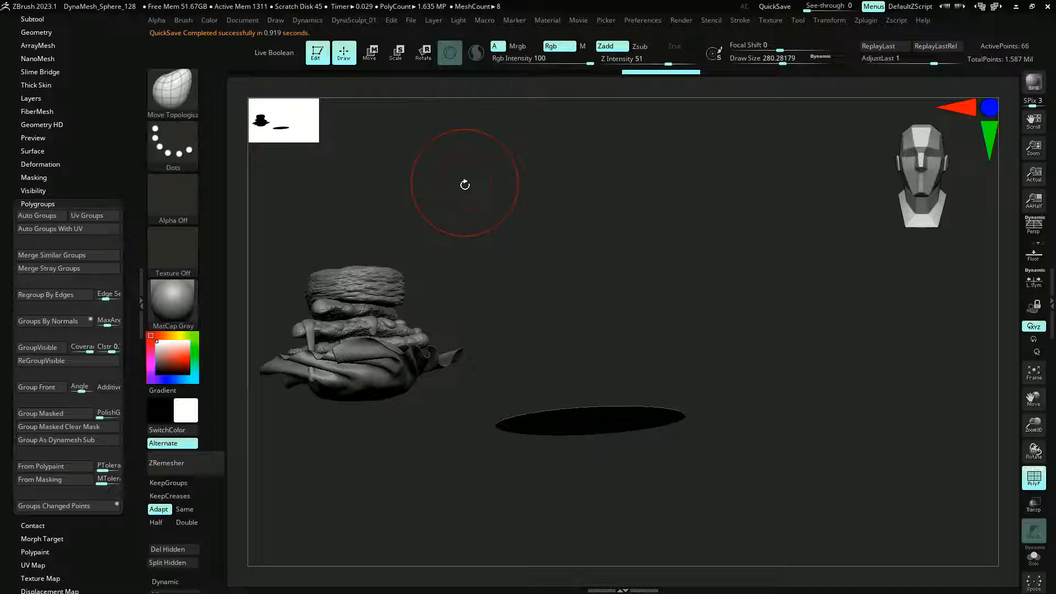
{"action": "left_click_drag", "start_coordinate": [465, 185], "coordinate": [469, 165]}
{"action": "left_click", "coordinate": [554, 434], "text": "ctrl+shift"}
{"action": "left_click_drag", "start_coordinate": [420, 190], "coordinate": [434, 273]}
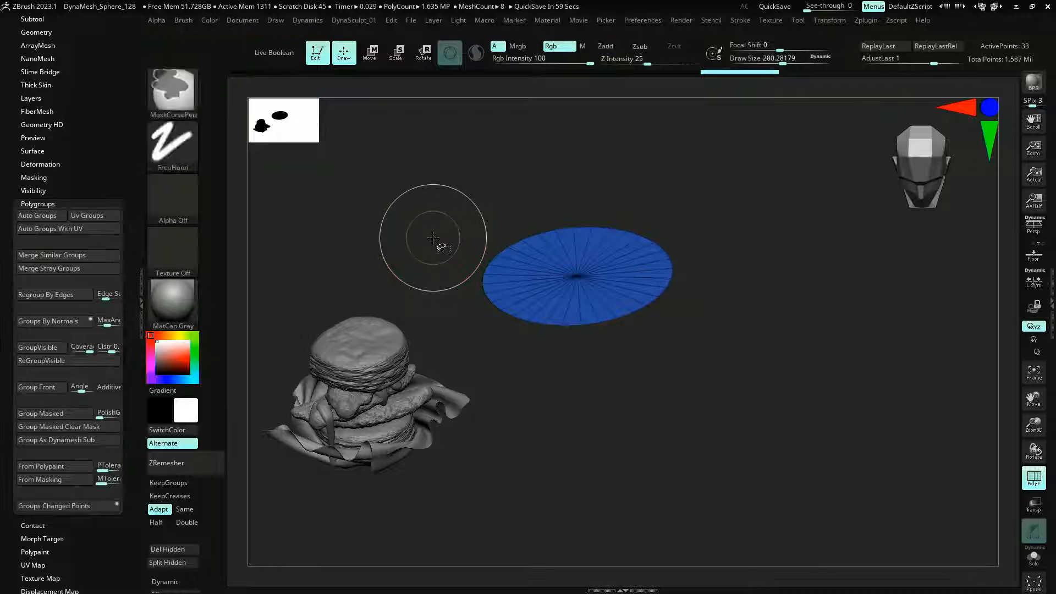
{"action": "left_click", "coordinate": [468, 175], "text": "ctrl+shift"}
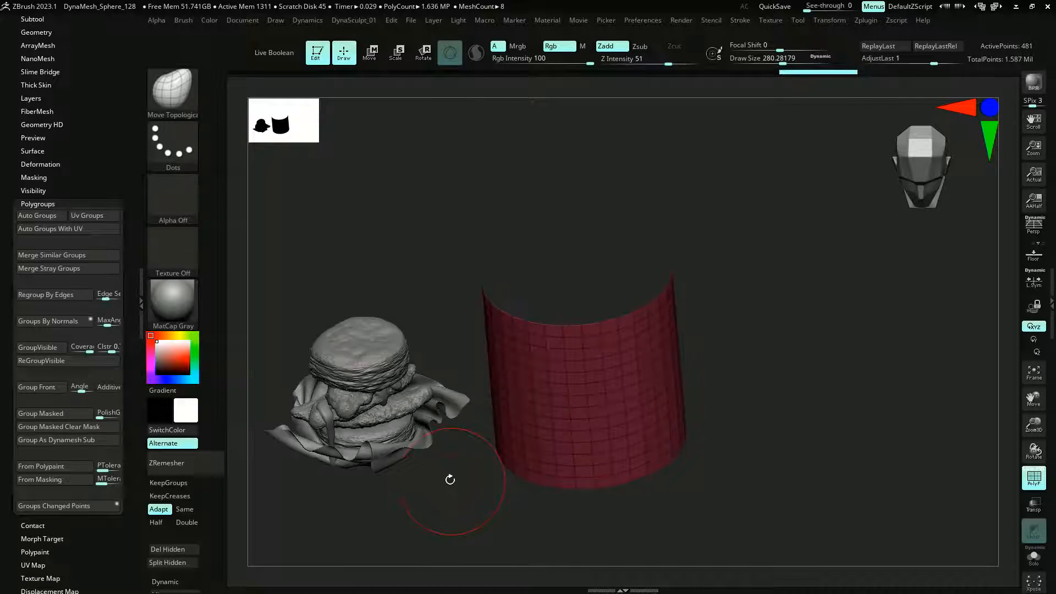
Delete the cylinder's hidden top cap to leave an open-topped shape
{"action": "left_click_drag", "start_coordinate": [450, 480], "coordinate": [428, 403], "text": "shift"}
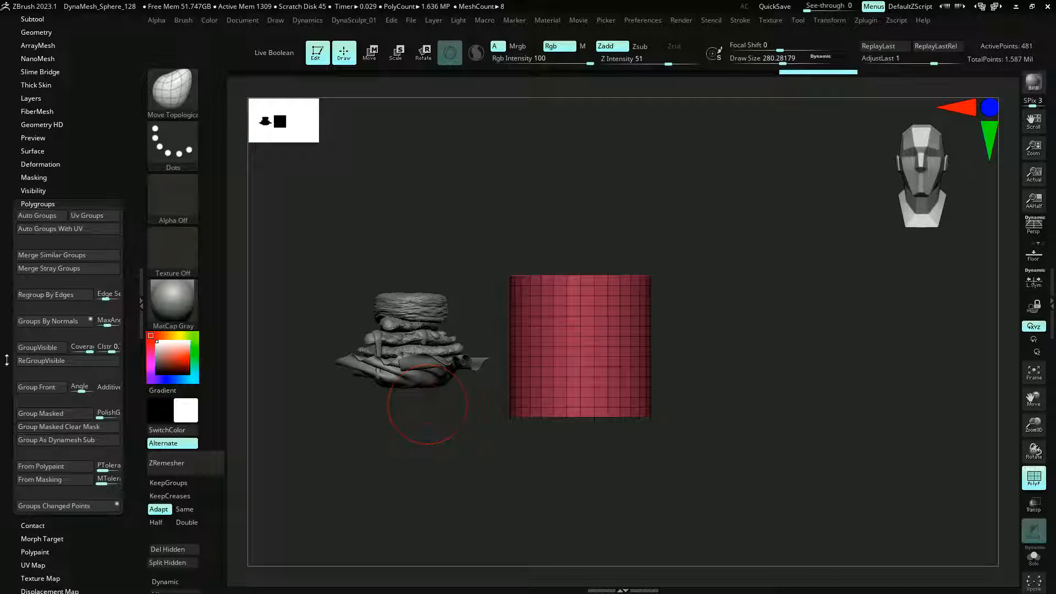
{"action": "left_click_drag", "start_coordinate": [5, 360], "coordinate": [4, 412]}
{"action": "left_click", "coordinate": [36, 84]}
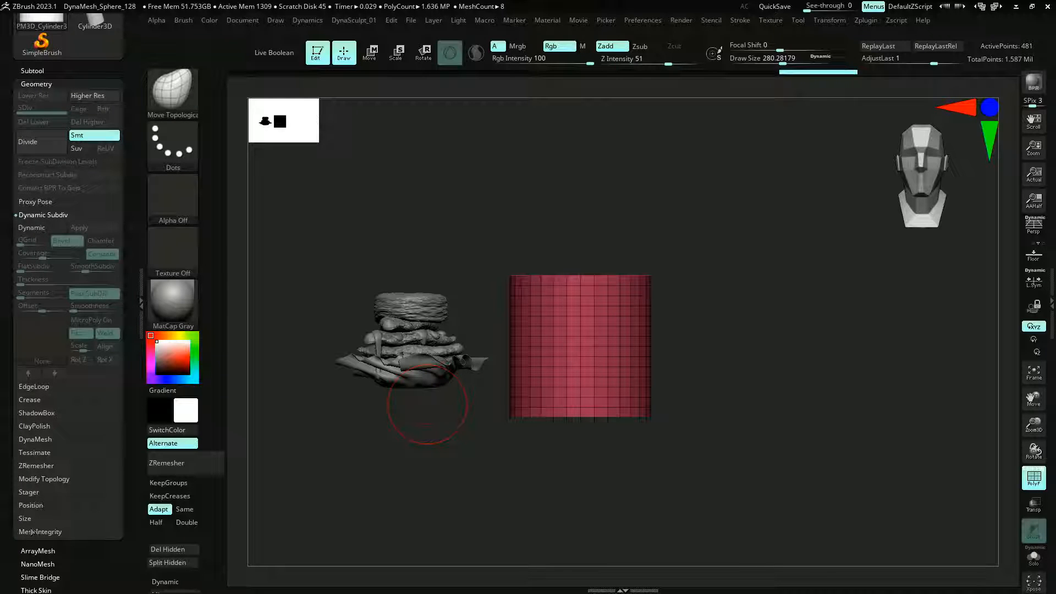
{"action": "left_click", "coordinate": [32, 481]}
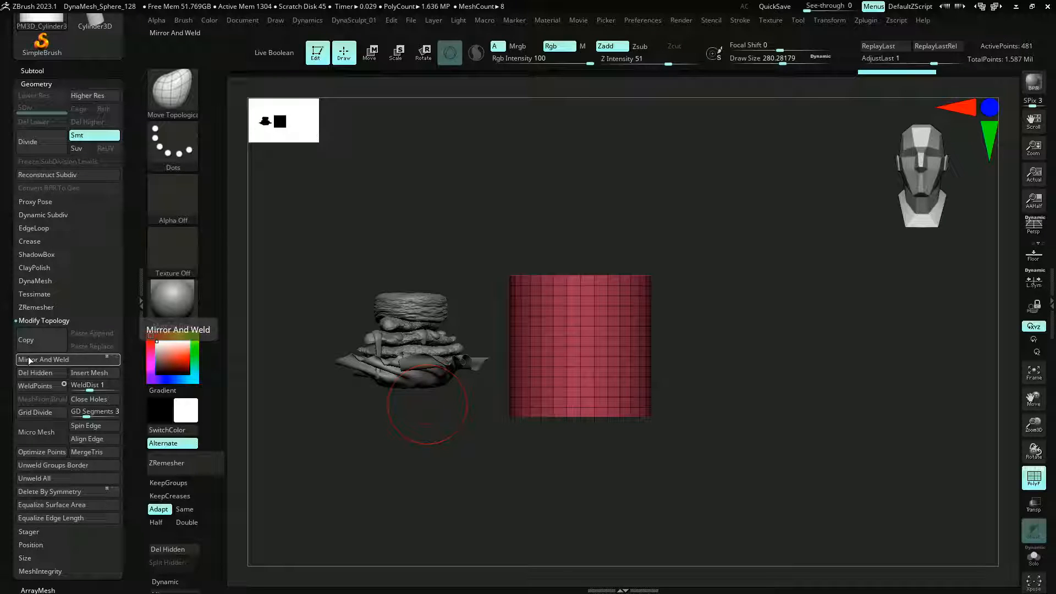
Isolate the open-topped cylinder and flare its upper end outward with the Taper deformer
{"action": "key", "text": "alt+s"}
{"action": "mouse_move", "coordinate": [495, 189]}
{"action": "left_mouse_down"}
{"action": "mouse_move", "coordinate": [518, 223]}
{"action": "mouse_move", "coordinate": [490, 198]}
{"action": "left_mouse_up"}
{"action": "key", "text": "shift+f"}
{"action": "key", "text": "shift+f"}
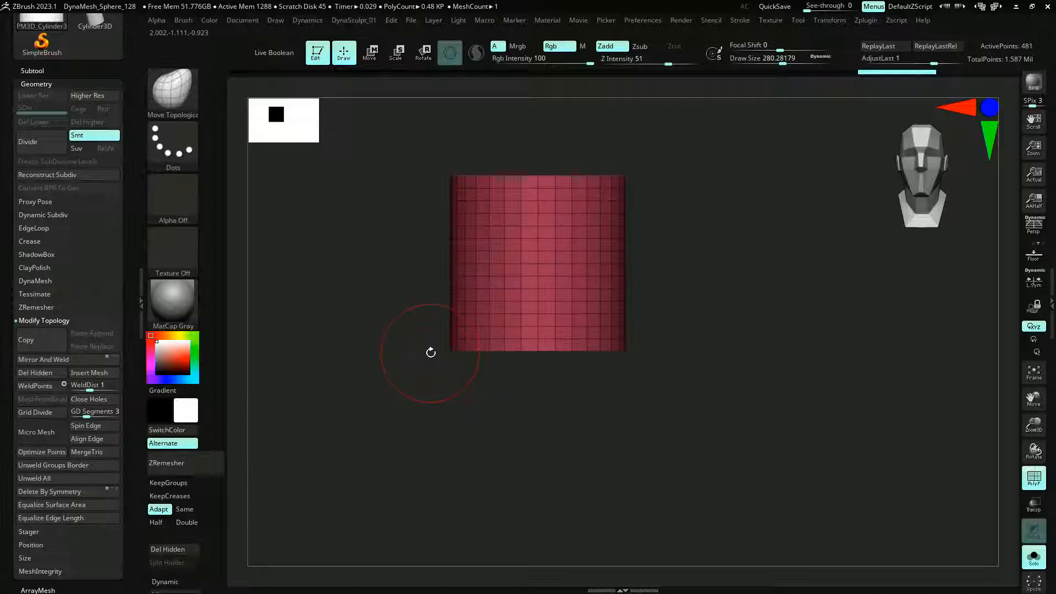
{"action": "left_click", "coordinate": [399, 64]}
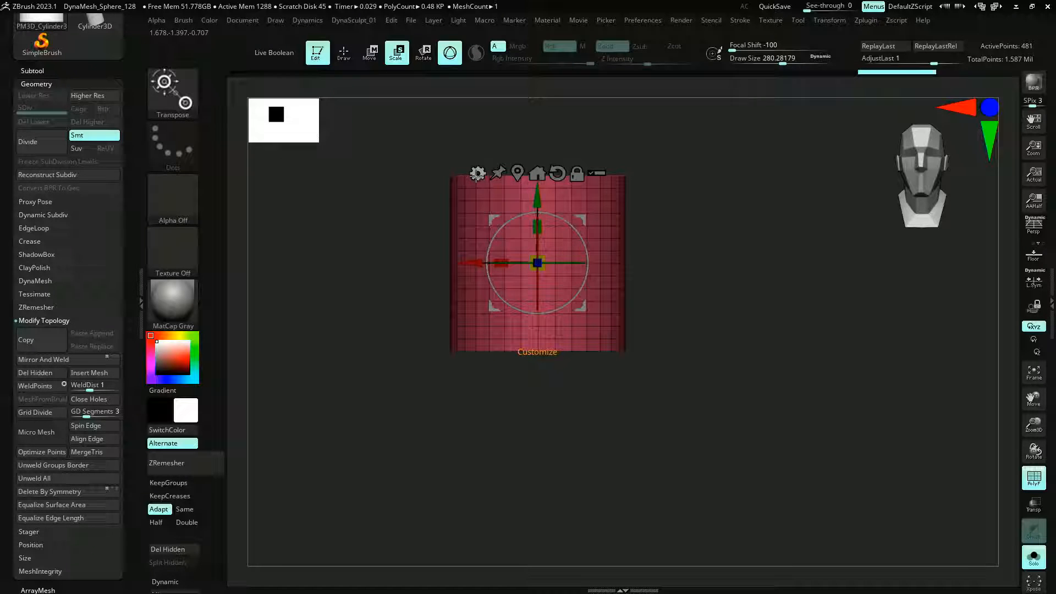
{"action": "left_click", "coordinate": [477, 174]}
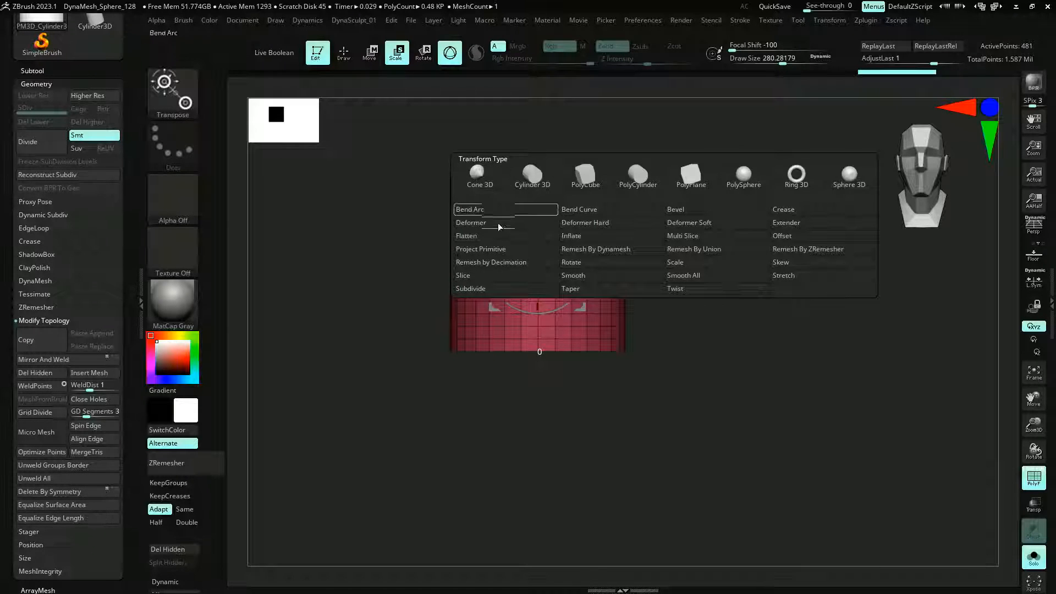
{"action": "left_click", "coordinate": [571, 288]}
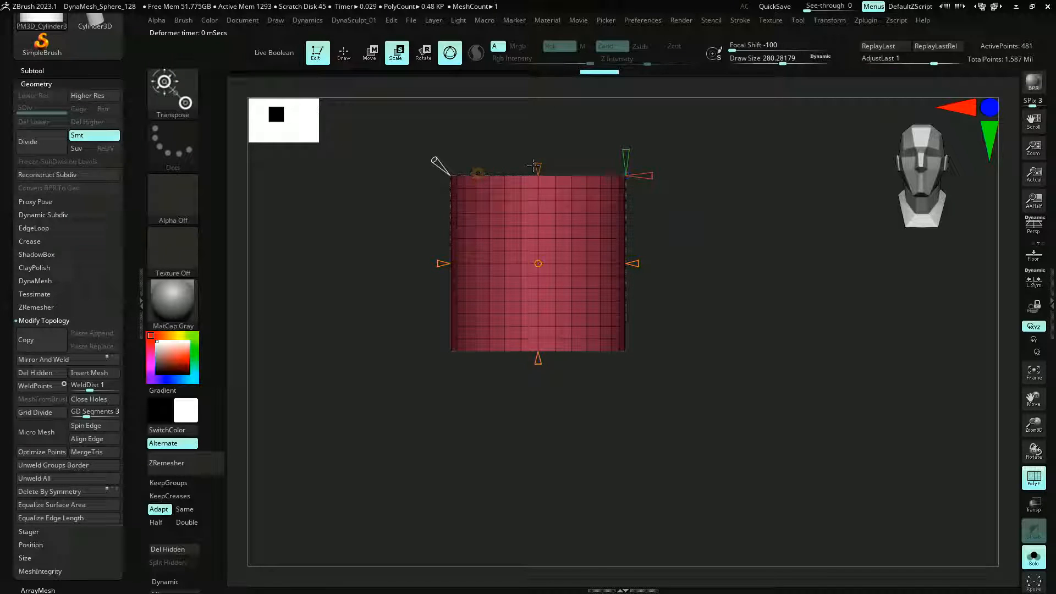
{"action": "left_click_drag", "start_coordinate": [533, 165], "coordinate": [522, 143]}
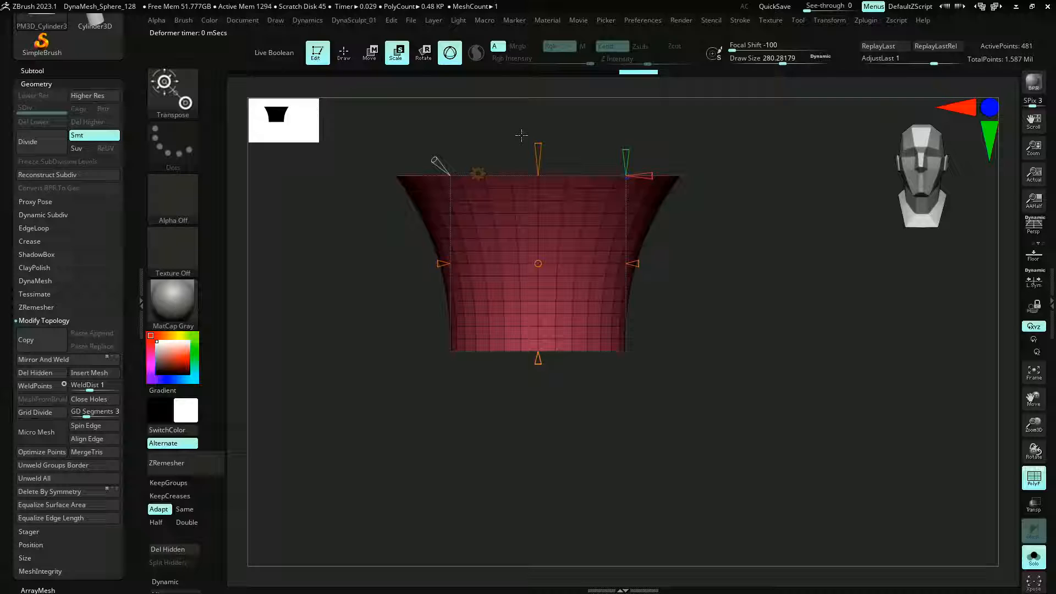
Straighten the taper's curved sides into a cup-shaped profile and accept the deformation
{"action": "left_click_drag", "start_coordinate": [425, 431], "coordinate": [483, 450]}
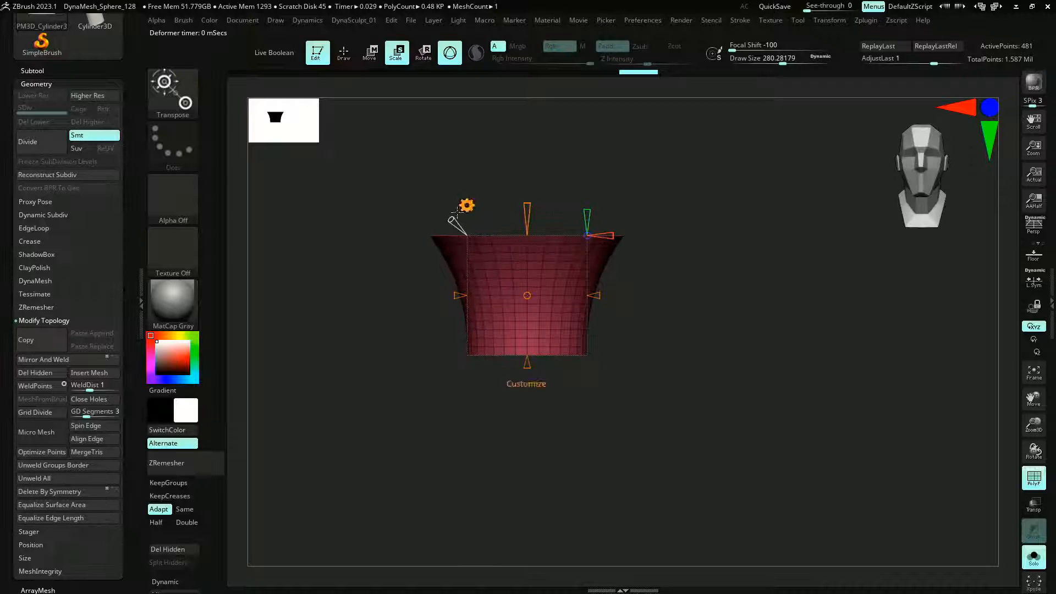
{"action": "left_click_drag", "start_coordinate": [453, 221], "coordinate": [451, 226]}
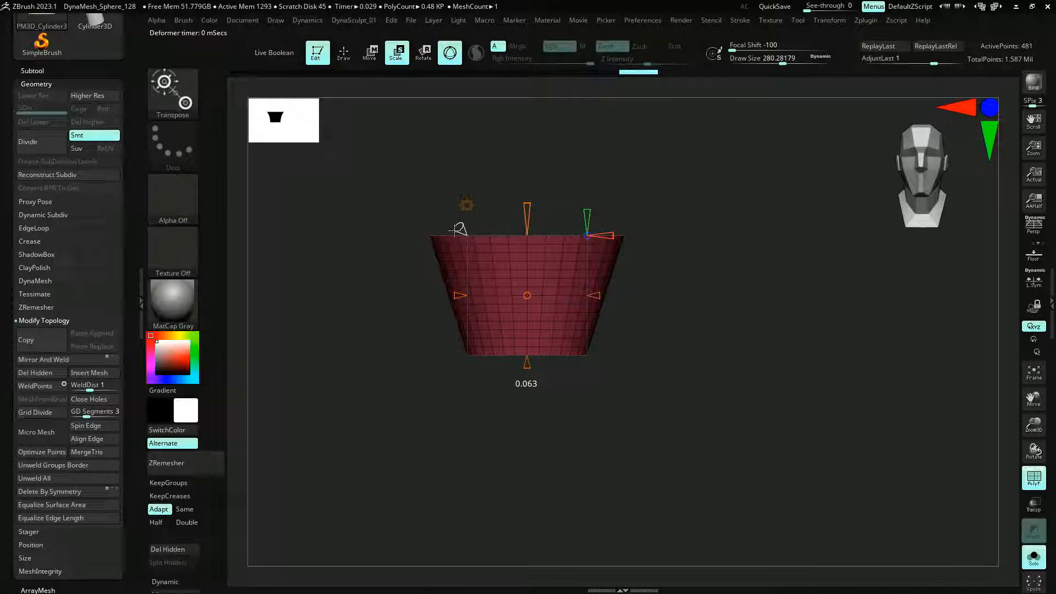
{"action": "left_click_drag", "start_coordinate": [409, 167], "coordinate": [433, 193], "text": "alt"}
{"action": "mouse_move", "coordinate": [433, 192]}
{"action": "left_mouse_down"}
{"action": "mouse_move", "coordinate": [436, 219]}
{"action": "mouse_move", "coordinate": [436, 197]}
{"action": "left_mouse_up"}
{"action": "left_click", "coordinate": [479, 240]}
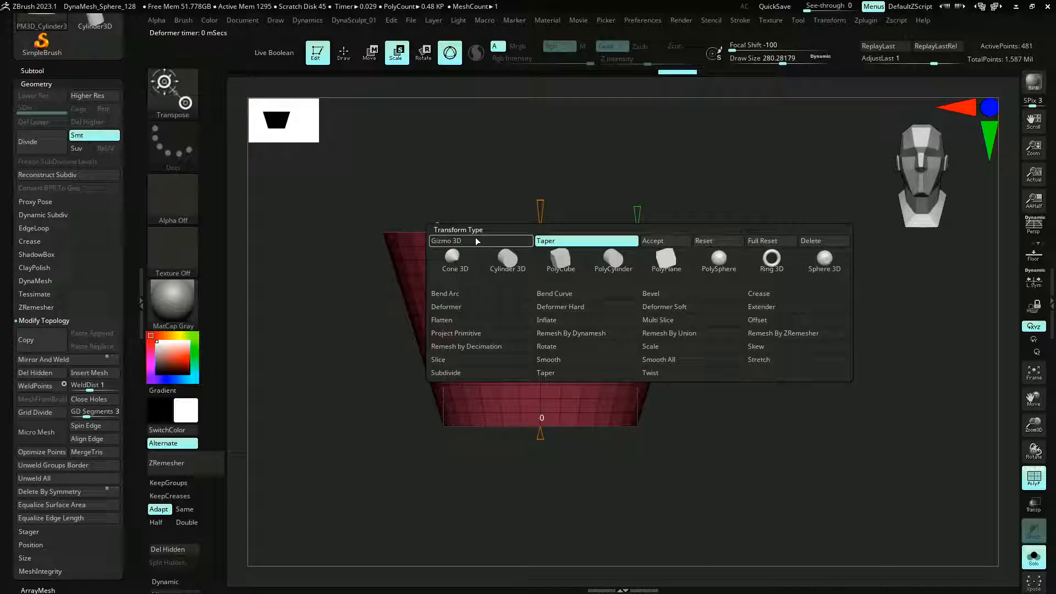
{"action": "left_click", "coordinate": [653, 241]}
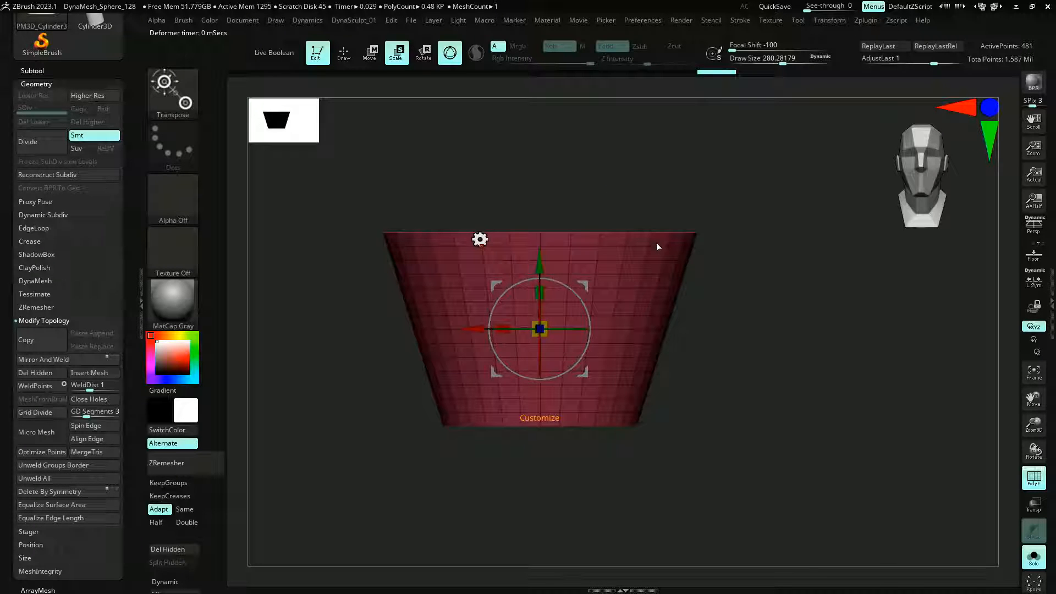
Scale the tapered cup down along its vertical axis to make it slightly shorter
{"action": "left_click_drag", "start_coordinate": [539, 292], "coordinate": [524, 309]}
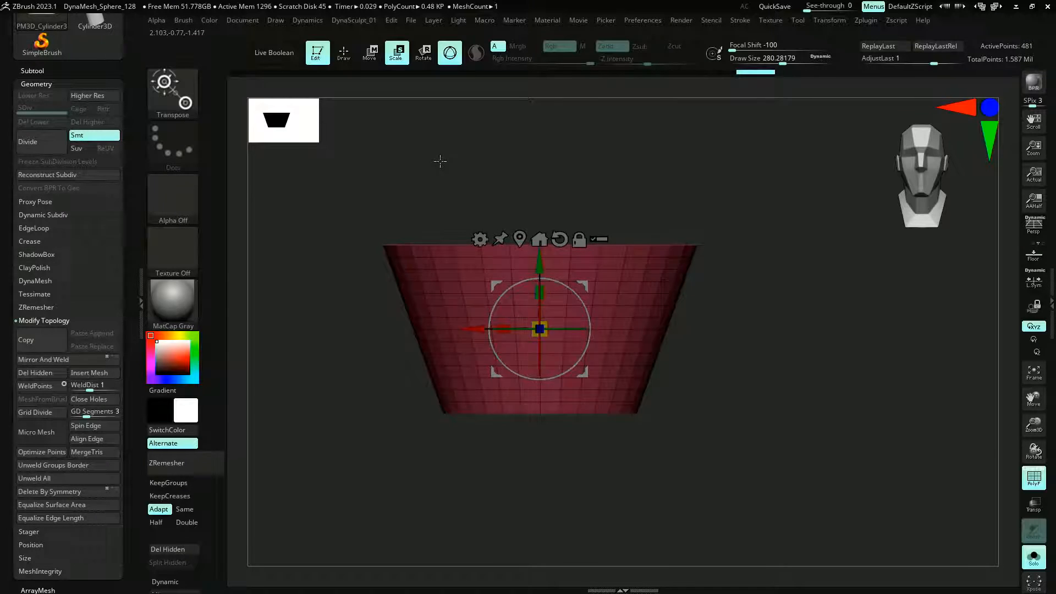
{"action": "left_click_drag", "start_coordinate": [438, 161], "coordinate": [445, 184]}
{"action": "mouse_move", "coordinate": [444, 183]}
{"action": "left_mouse_down", "text": "alt"}
{"action": "mouse_move", "coordinate": [431, 165]}
{"action": "mouse_move", "coordinate": [445, 170]}
{"action": "left_mouse_up", "text": "alt"}
{"action": "mouse_move", "coordinate": [426, 435]}
{"action": "left_mouse_down"}
{"action": "mouse_move", "coordinate": [427, 464]}
{"action": "mouse_move", "coordinate": [433, 451]}
{"action": "left_mouse_up"}
{"action": "left_click", "coordinate": [433, 451]}
{"action": "left_click", "coordinate": [440, 462]}
{"action": "key", "text": "shift"}
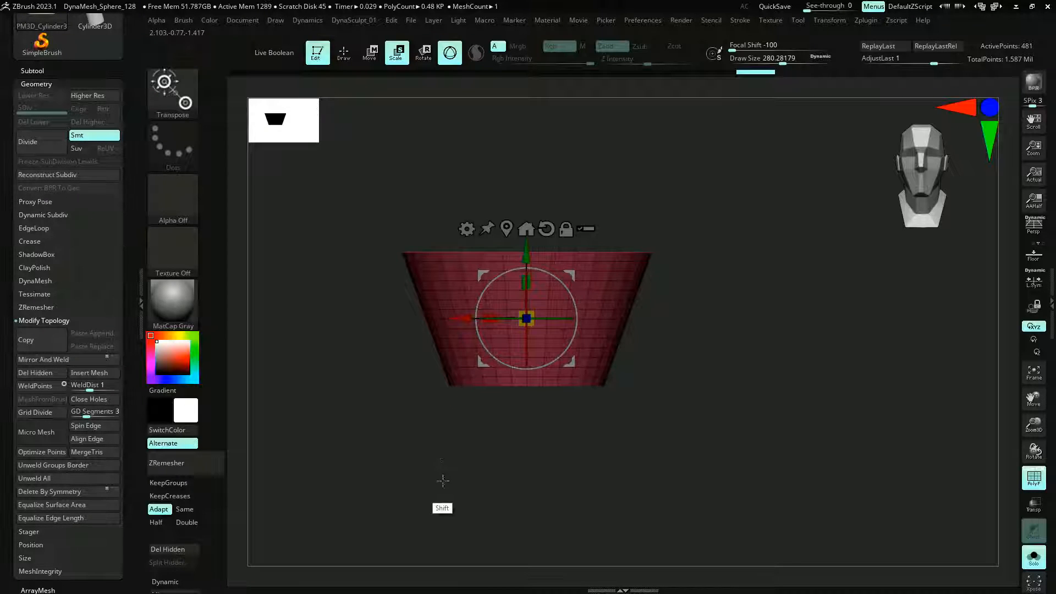
Preview the cup with dynamic subdivision from below to examine its bottom edge, and return to the unsmoothed wireframe
{"action": "left_click_drag", "start_coordinate": [438, 481], "coordinate": [436, 442]}
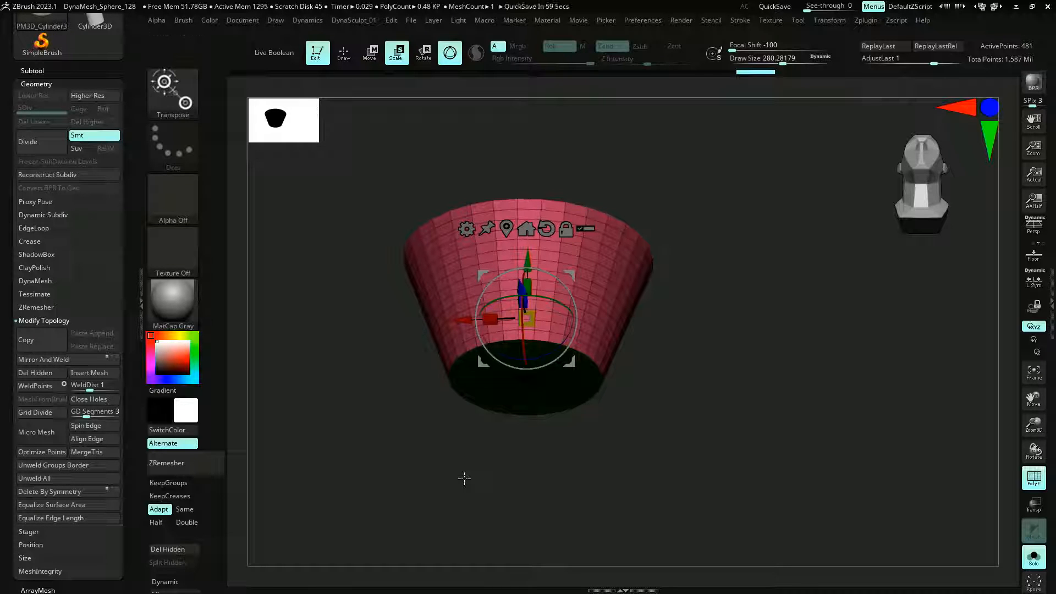
{"action": "key", "text": "q"}
{"action": "mouse_move", "coordinate": [462, 425]}
{"action": "left_mouse_down", "text": "shift"}
{"action": "mouse_move", "coordinate": [453, 488]}
{"action": "mouse_move", "coordinate": [455, 453]}
{"action": "left_mouse_up", "text": "shift"}
{"action": "key", "text": "shift+f"}
{"action": "key", "text": "d"}
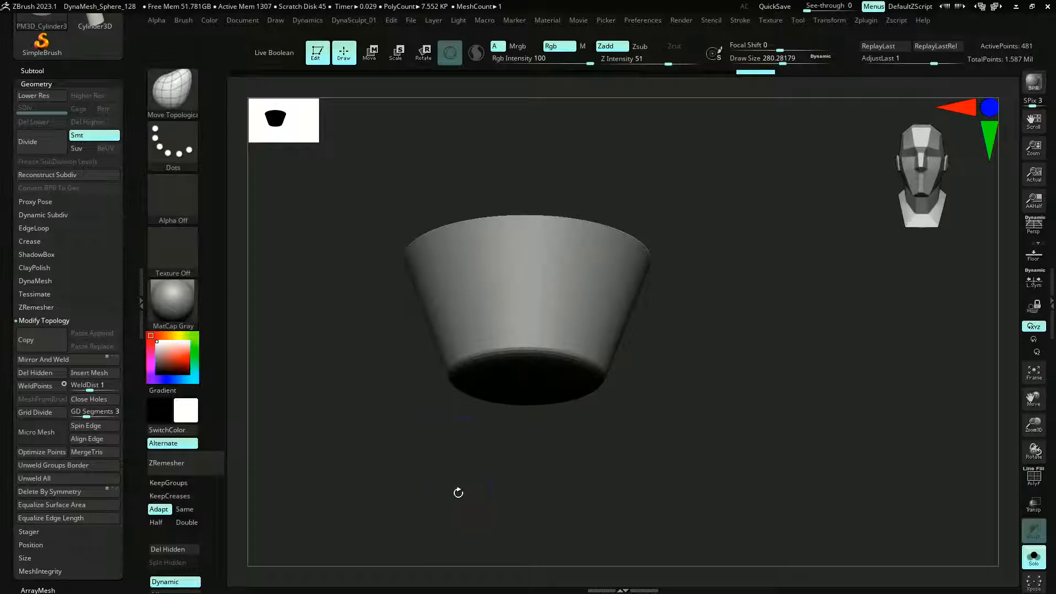
{"action": "left_click_drag", "start_coordinate": [457, 493], "coordinate": [450, 436]}
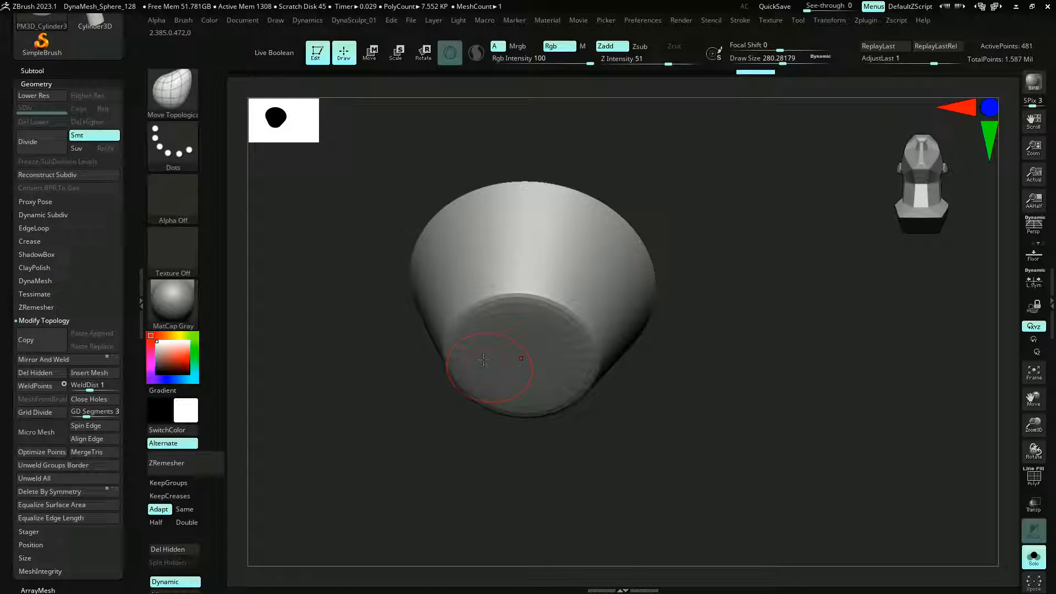
{"action": "key", "text": "shift+d"}
{"action": "key", "text": "shift+f"}
{"action": "left_click_drag", "start_coordinate": [409, 201], "coordinate": [416, 217], "text": "alt"}
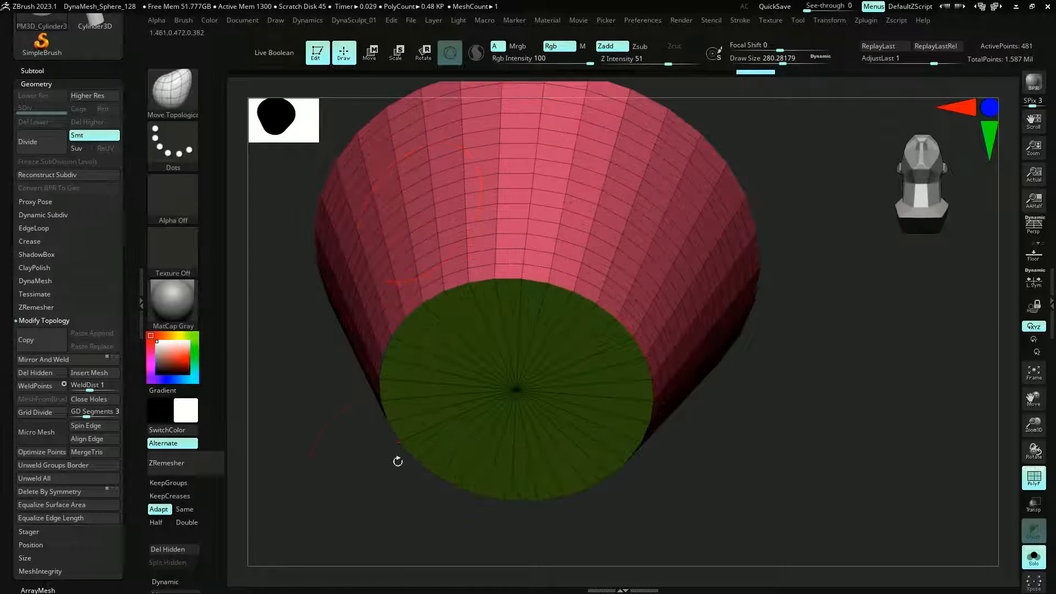
Insert an edge loop with the ZModeler brush on the cup's bottom cap, just inside its rim
{"action": "left_click_drag", "start_coordinate": [363, 513], "coordinate": [390, 477], "text": "alt"}
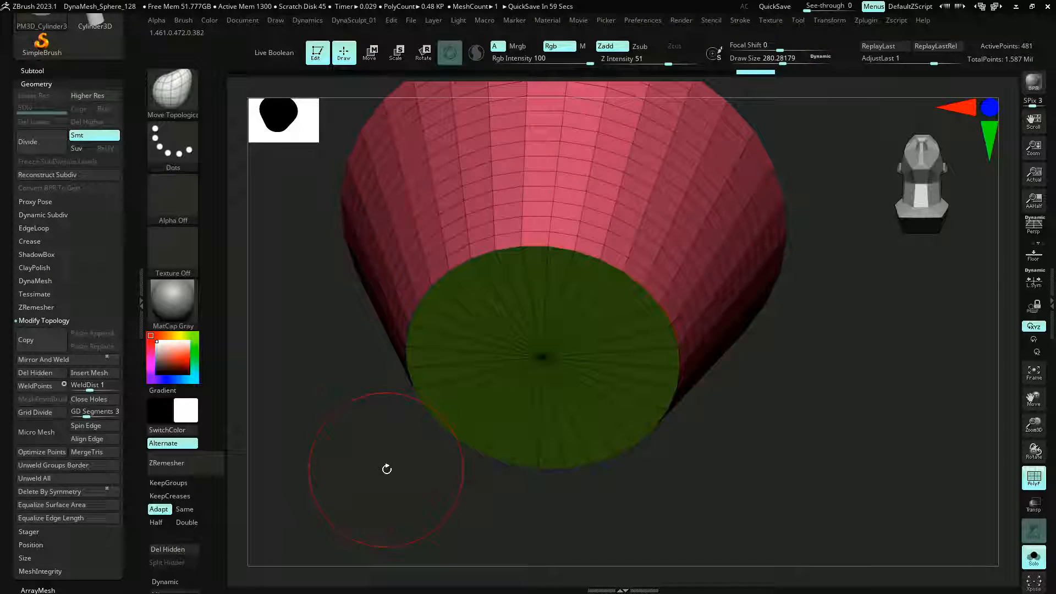
{"action": "key", "text": "b"}
{"action": "key", "text": "m"}
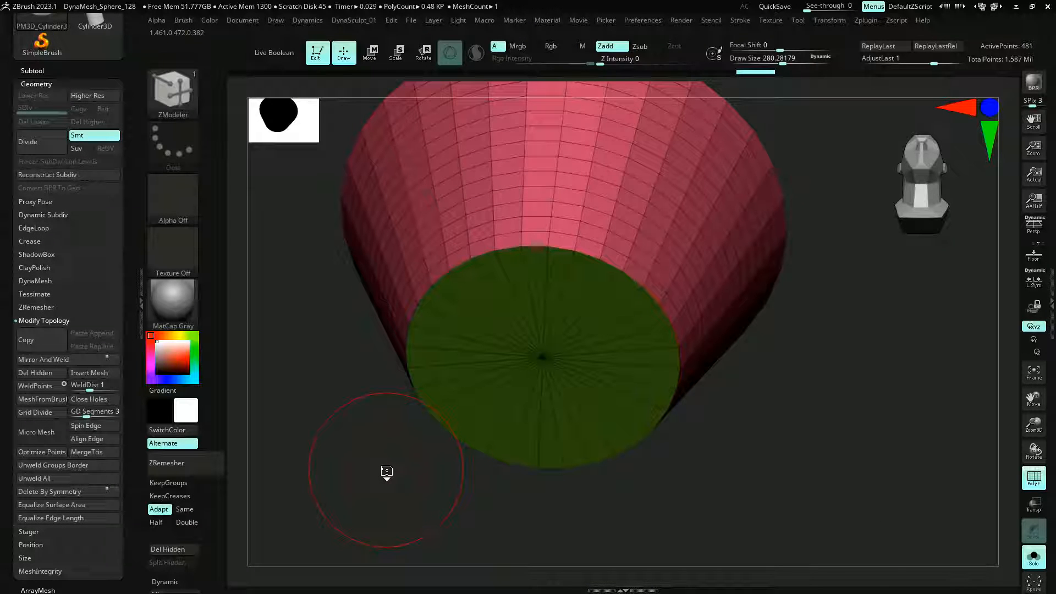
{"action": "left_click_drag", "start_coordinate": [396, 434], "coordinate": [390, 430]}
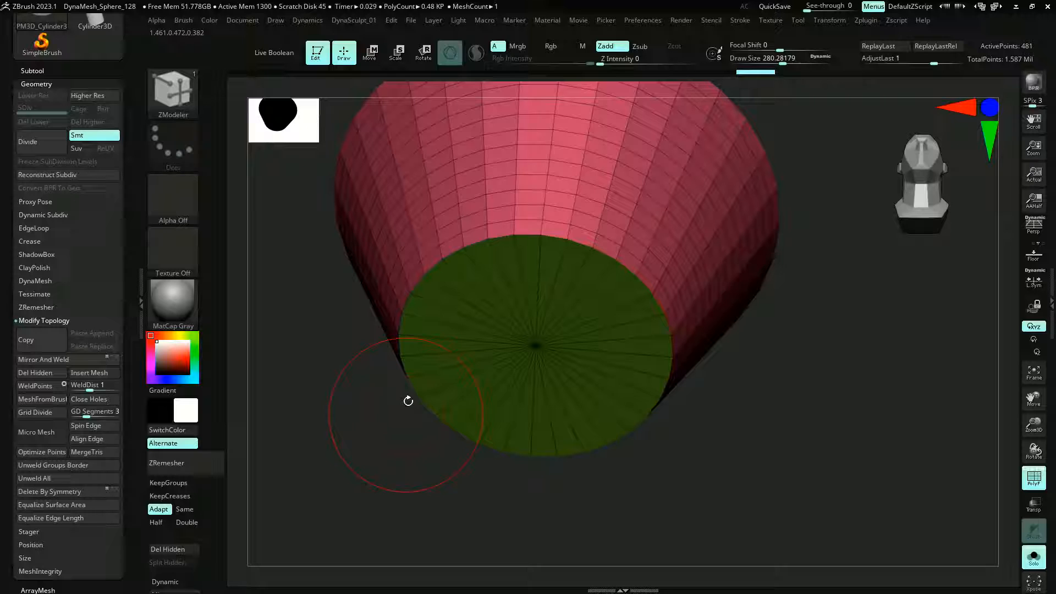
{"action": "left_click_drag", "start_coordinate": [370, 415], "coordinate": [385, 352]}
{"action": "left_click_drag", "start_coordinate": [342, 437], "coordinate": [351, 463], "text": "alt"}
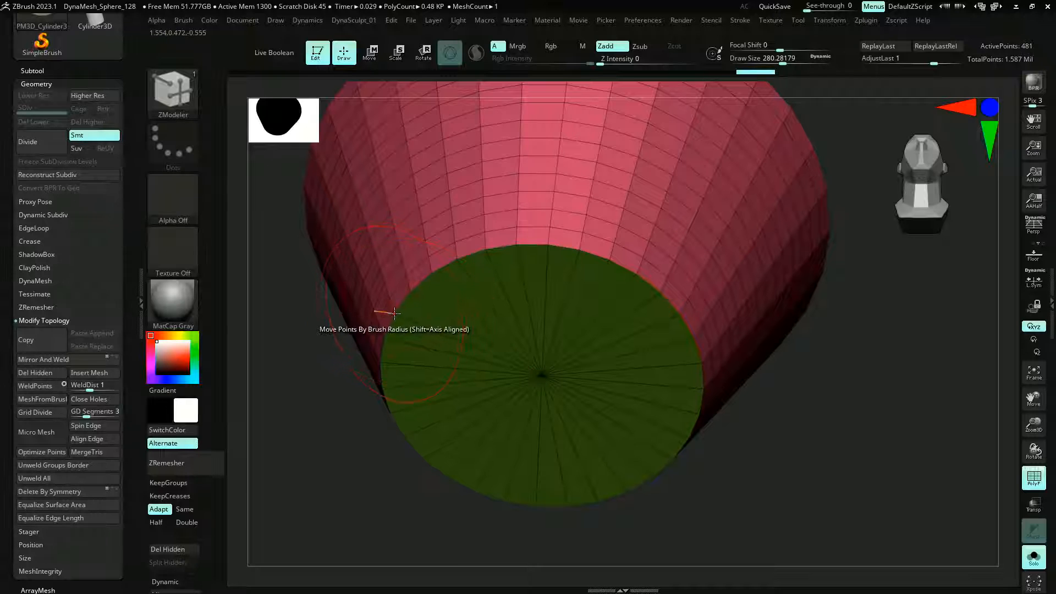
{"action": "key", "text": "space"}
{"action": "key", "text": "space"}
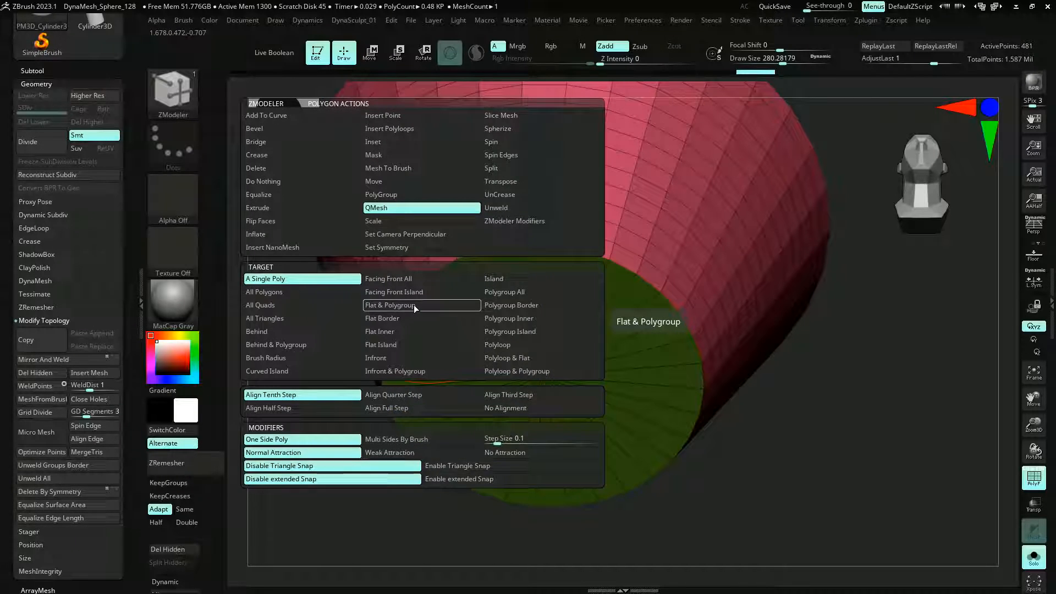
{"action": "left_click", "coordinate": [414, 305]}
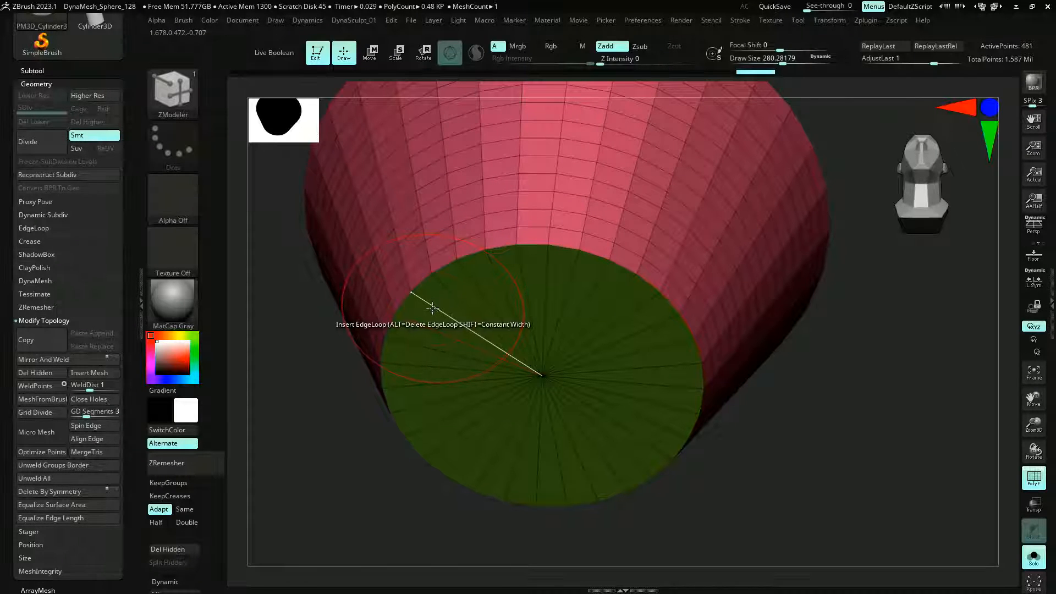
{"action": "key", "text": "space"}
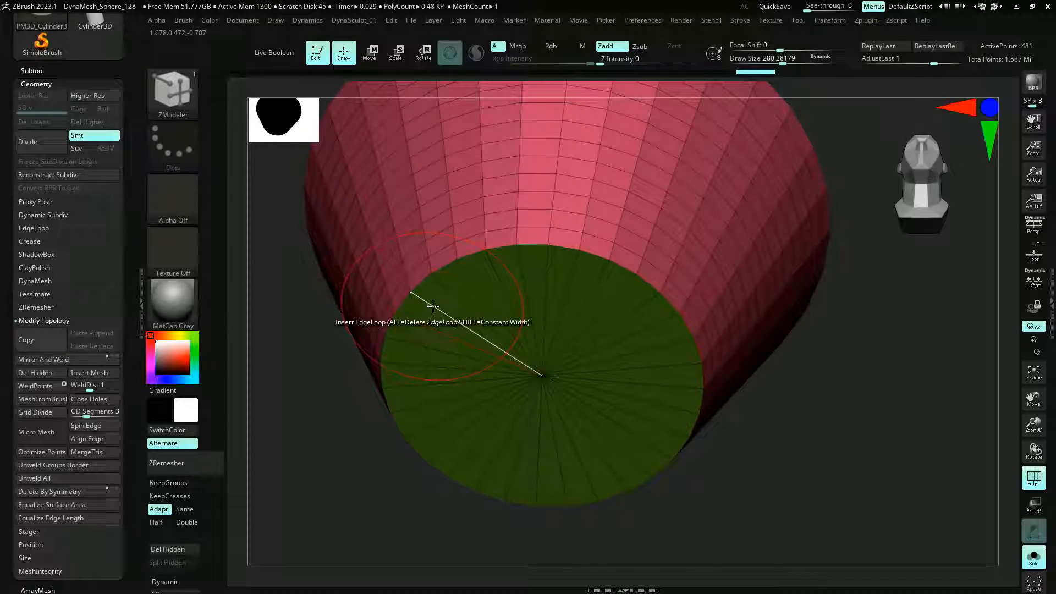
{"action": "key", "text": "space"}
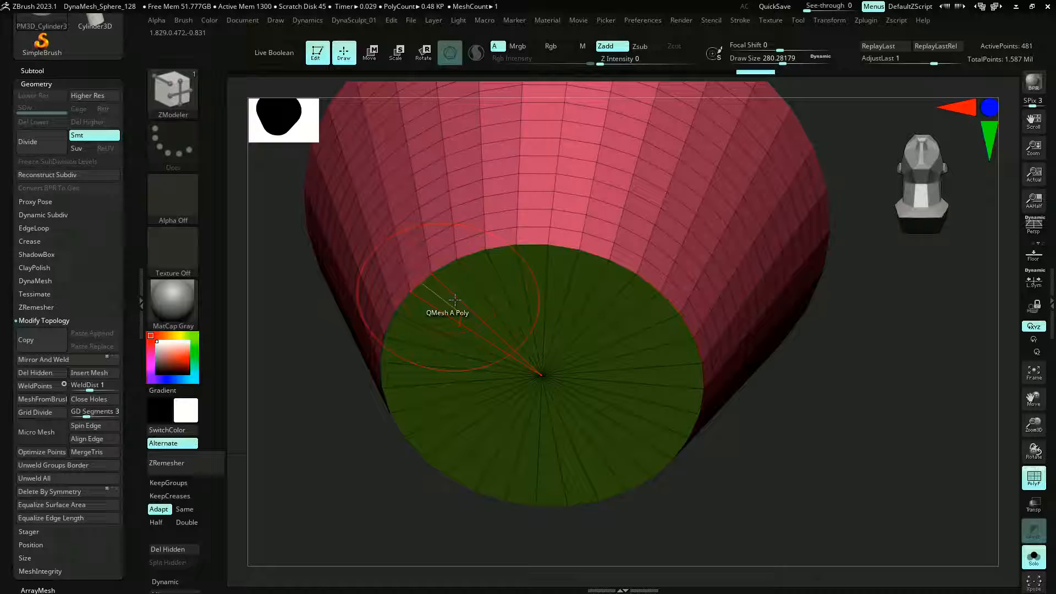
{"action": "left_click", "coordinate": [454, 324]}
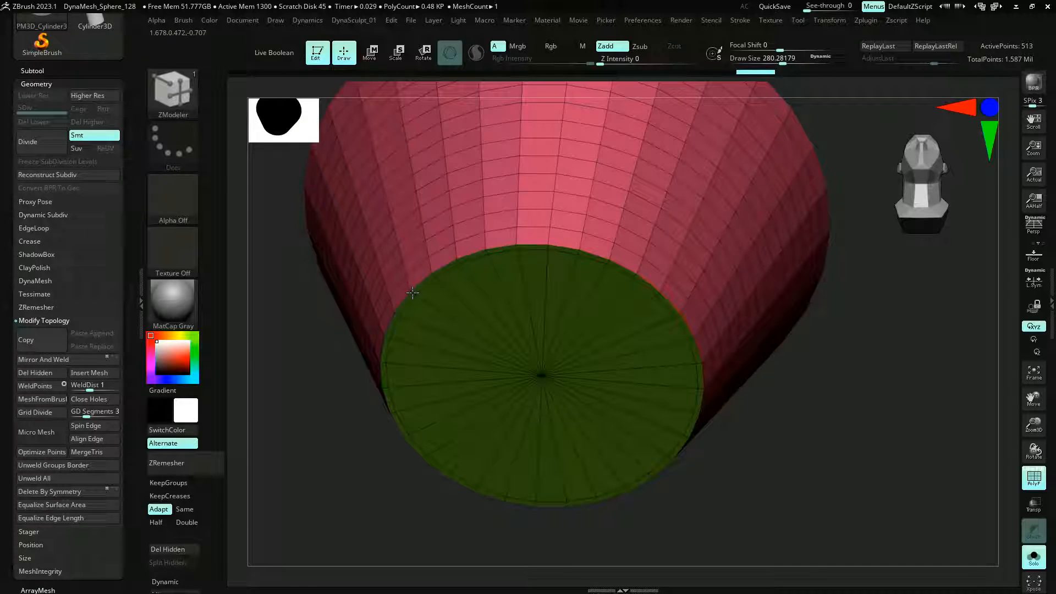
Insert another edge loop on the side wall just above the bottom rim and preview the smoothed edge
{"action": "mouse_move", "coordinate": [346, 462]}
{"action": "left_mouse_down"}
{"action": "mouse_move", "coordinate": [330, 455]}
{"action": "mouse_move", "coordinate": [359, 457]}
{"action": "left_mouse_up"}
{"action": "left_click", "coordinate": [460, 277]}
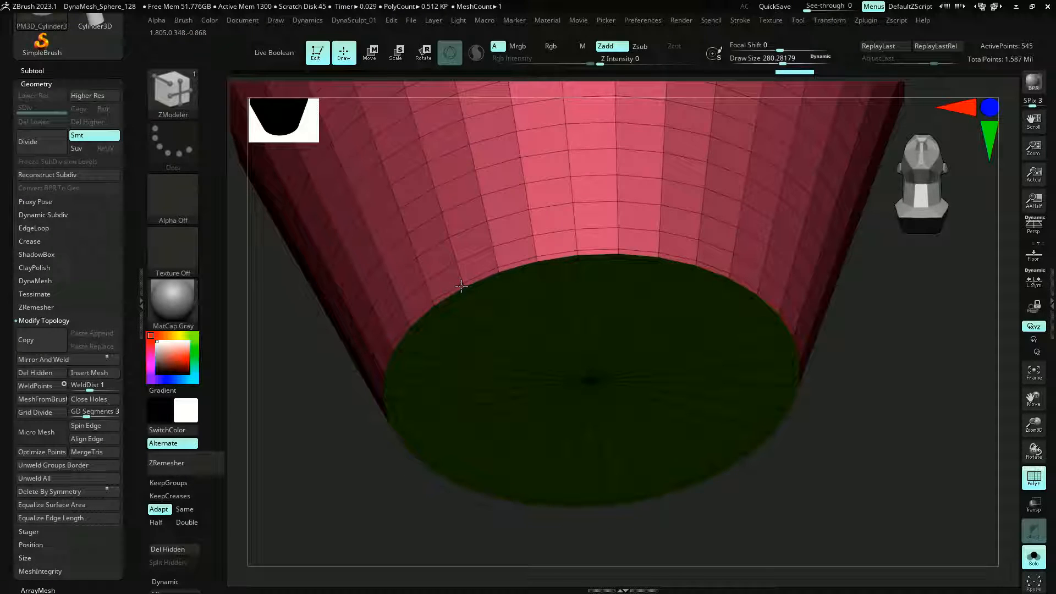
{"action": "key", "text": "shift+f"}
{"action": "key", "text": "d"}
{"action": "mouse_move", "coordinate": [372, 488]}
{"action": "left_mouse_down"}
{"action": "mouse_move", "coordinate": [360, 472]}
{"action": "mouse_move", "coordinate": [389, 517]}
{"action": "mouse_move", "coordinate": [383, 493]}
{"action": "left_mouse_up"}
{"action": "key", "text": "shift+d"}
{"action": "key", "text": "shift+f"}
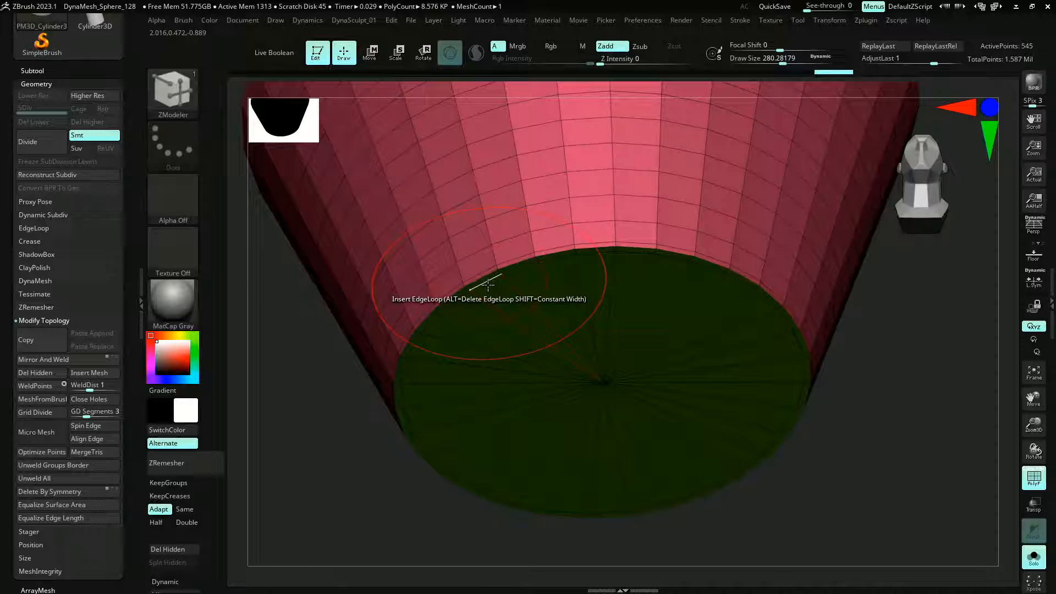
Set the ZModeler edge action to Slide with the EdgeLoop Complete target and reposition the loop at the cup's bottom rim
{"action": "key", "text": "space"}
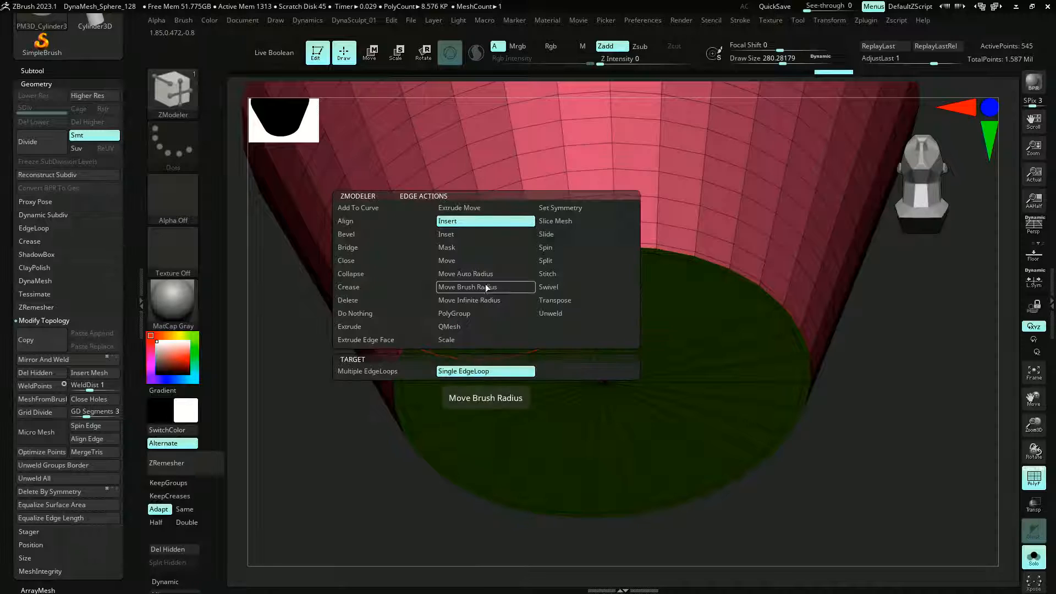
{"action": "left_click", "coordinate": [548, 237]}
{"action": "left_click", "coordinate": [457, 372]}
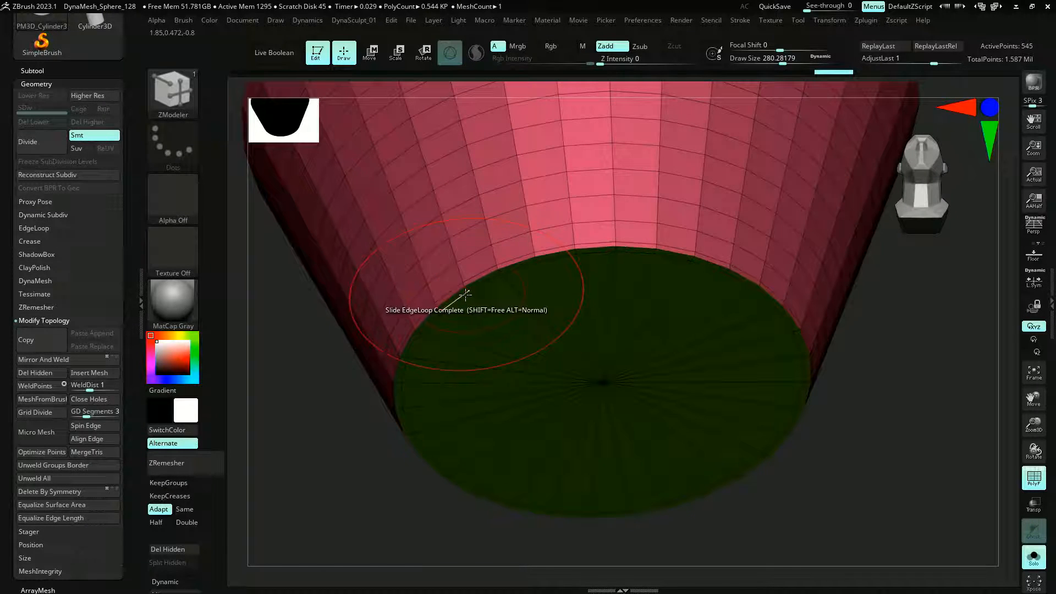
{"action": "key", "text": "d"}
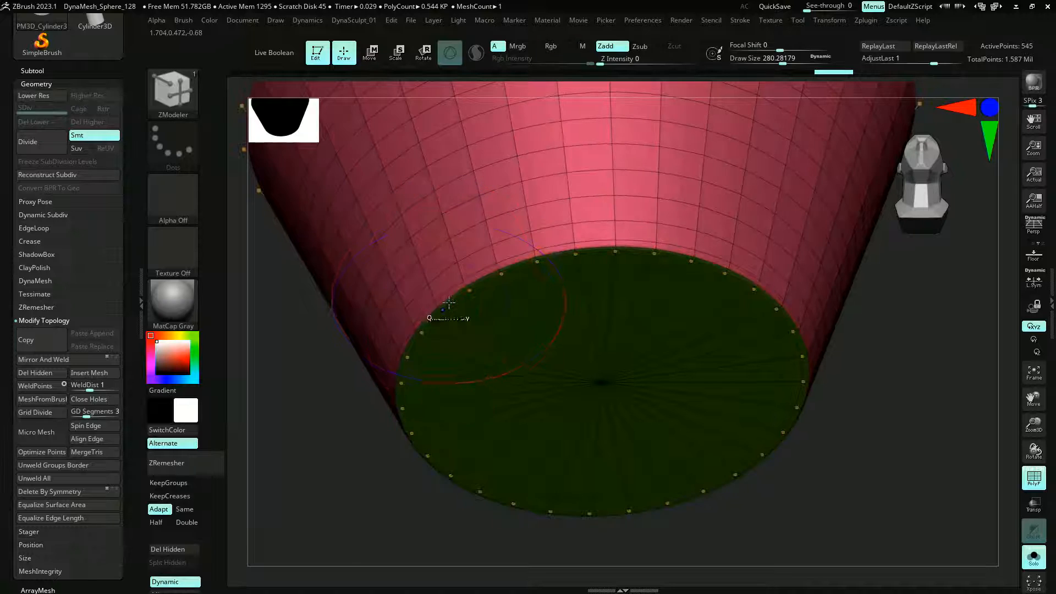
{"action": "key", "text": "shift+f"}
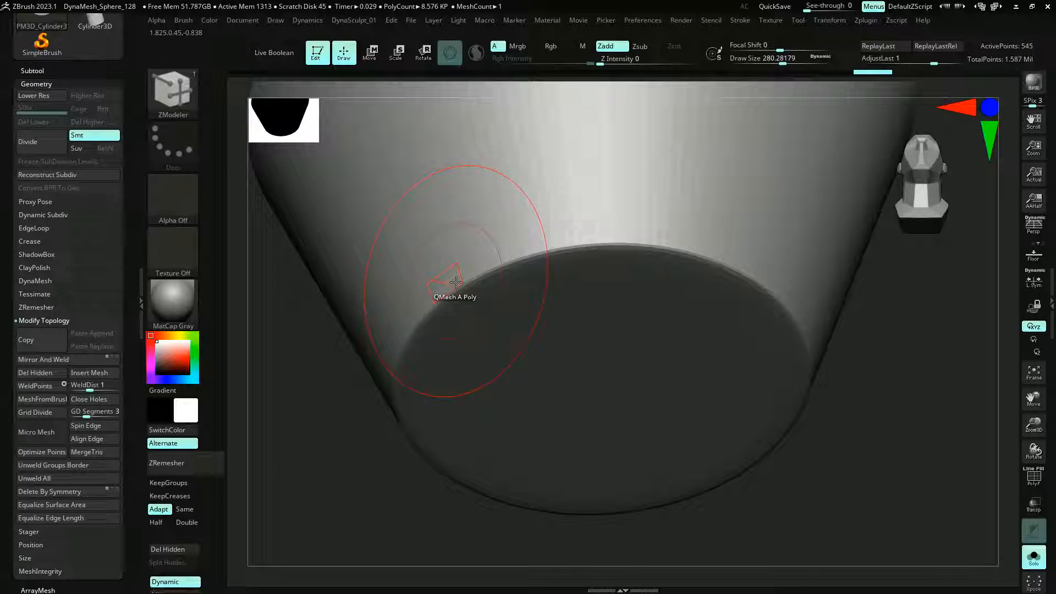
{"action": "key", "text": "shift+f"}
{"action": "key", "text": "shift+d"}
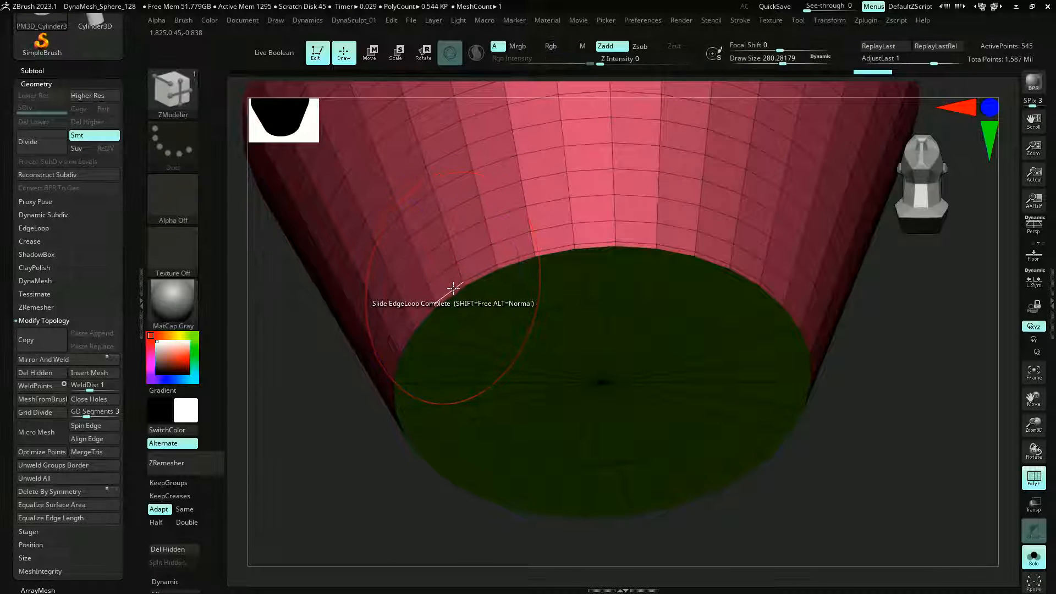
Refine the roundness of the cup's bottom edge by sliding the rim's edge loop up and back, checking it with dynamic subdivision
{"action": "left_click_drag", "start_coordinate": [454, 286], "coordinate": [440, 274]}
{"action": "key", "text": "shift+f"}
{"action": "key", "text": "d"}
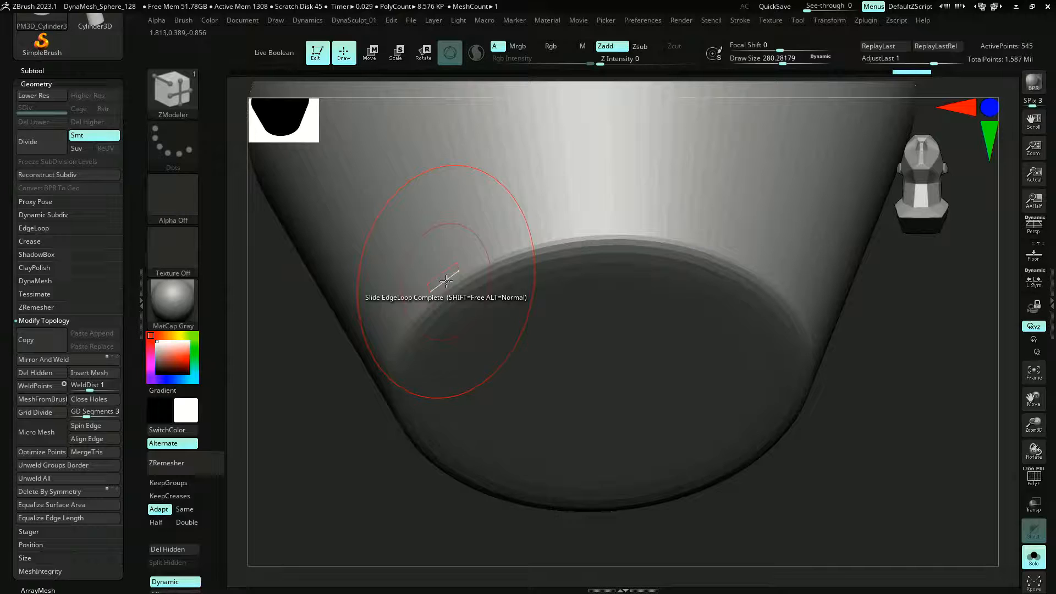
{"action": "key", "text": "d"}
{"action": "key", "text": "d"}
{"action": "mouse_move", "coordinate": [443, 282]}
{"action": "left_mouse_down"}
{"action": "mouse_move", "coordinate": [460, 299]}
{"action": "mouse_move", "coordinate": [442, 279]}
{"action": "mouse_move", "coordinate": [450, 290]}
{"action": "left_mouse_up"}
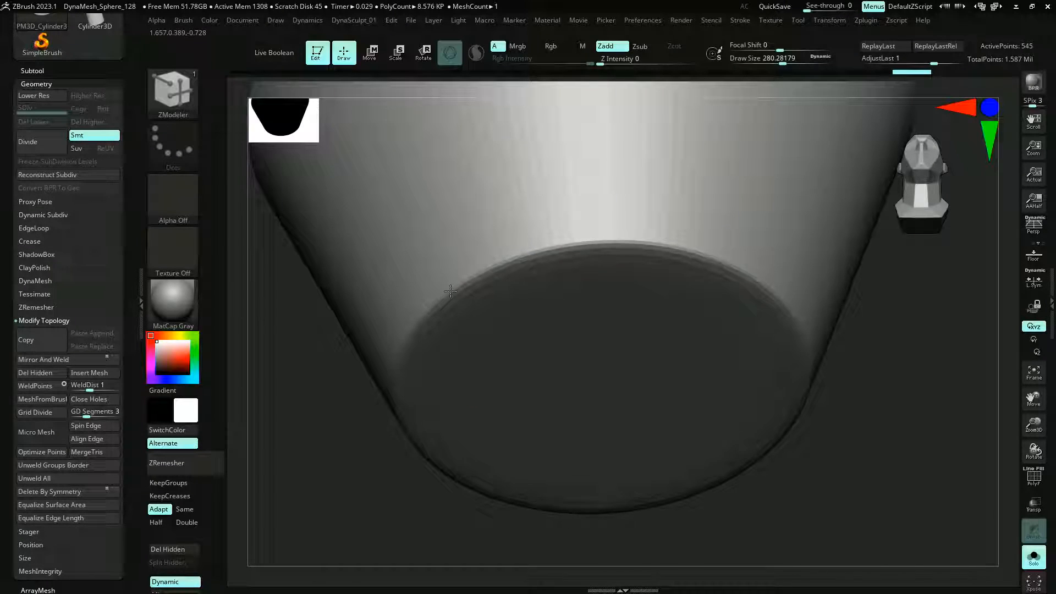
{"action": "key", "text": "shift+d"}
{"action": "key", "text": "shift+f"}
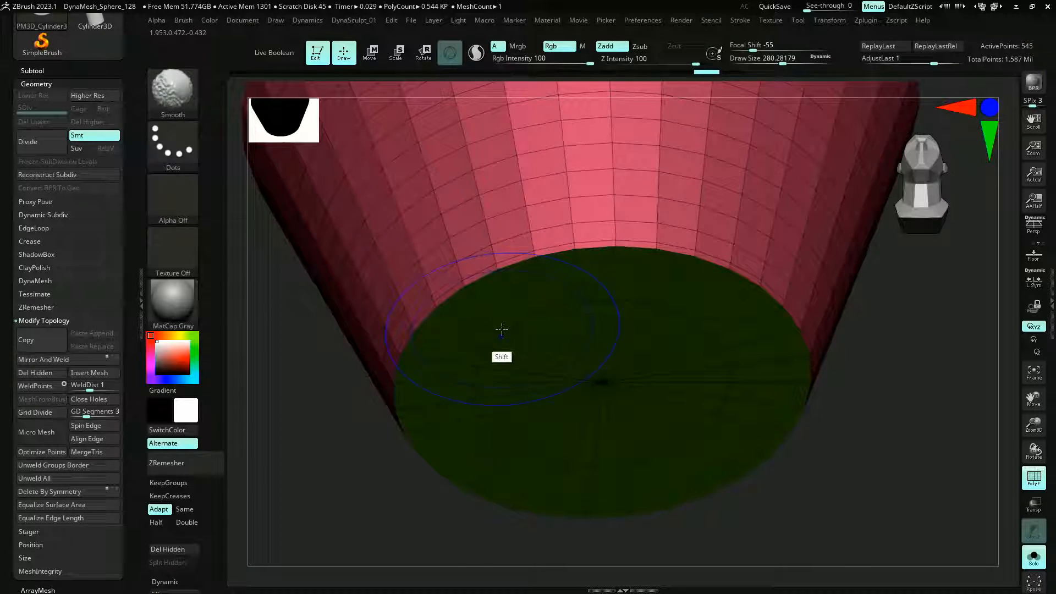
{"action": "key", "text": "shift+f"}
Preview the cup smoothed and give it a dynamic subdivision thickness of 0.00532
{"action": "key", "text": "shift+f"}
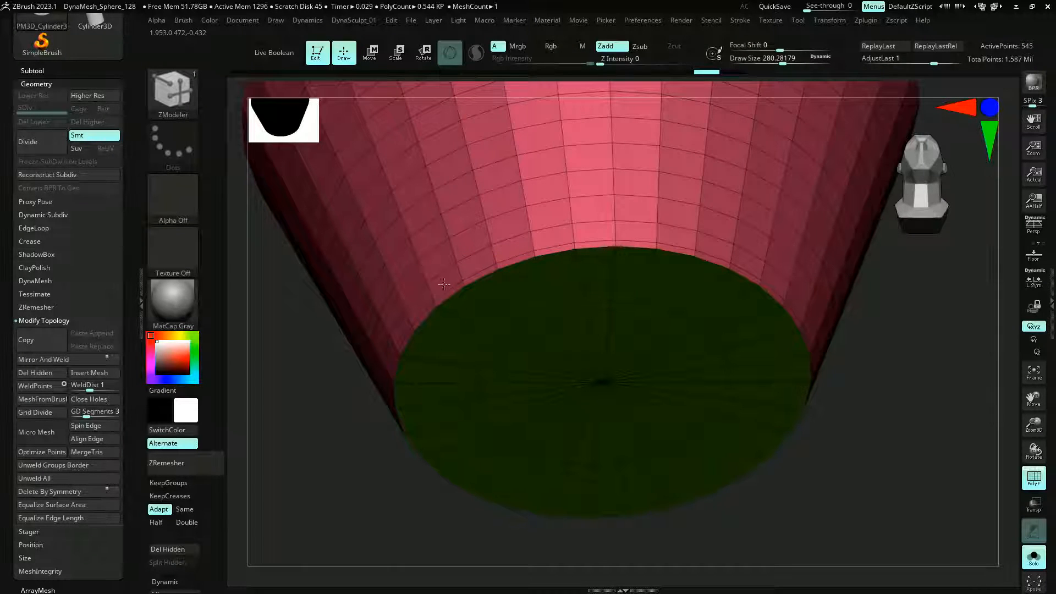
{"action": "key", "text": "d"}
{"action": "key", "text": "shift+f"}
{"action": "left_click_drag", "start_coordinate": [308, 385], "coordinate": [370, 475], "text": "shift"}
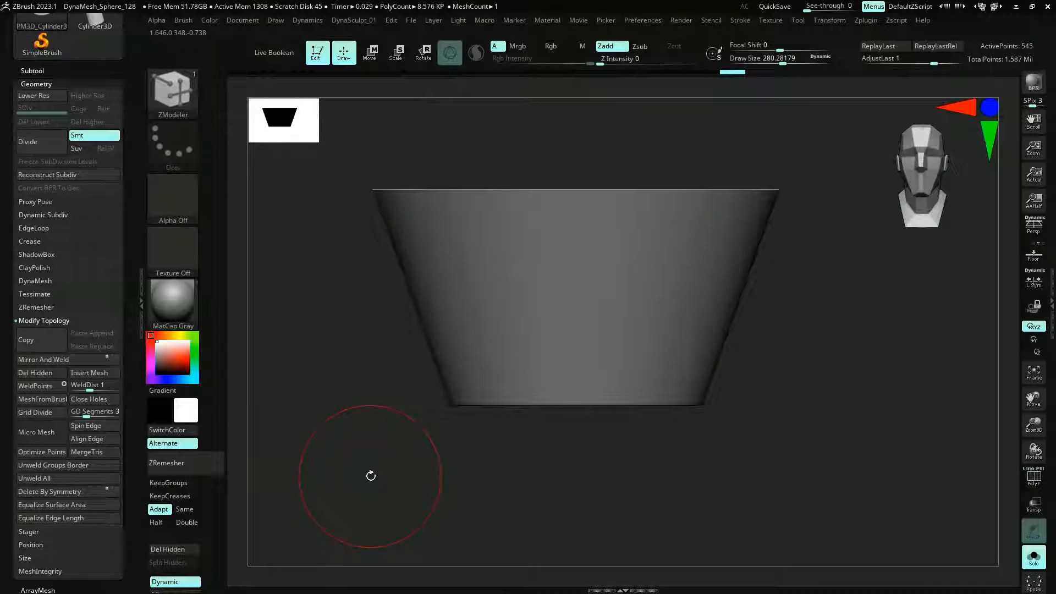
{"action": "key", "text": "shift+f"}
{"action": "mouse_move", "coordinate": [345, 231]}
{"action": "left_mouse_down"}
{"action": "mouse_move", "coordinate": [334, 252]}
{"action": "mouse_move", "coordinate": [342, 243]}
{"action": "left_mouse_up"}
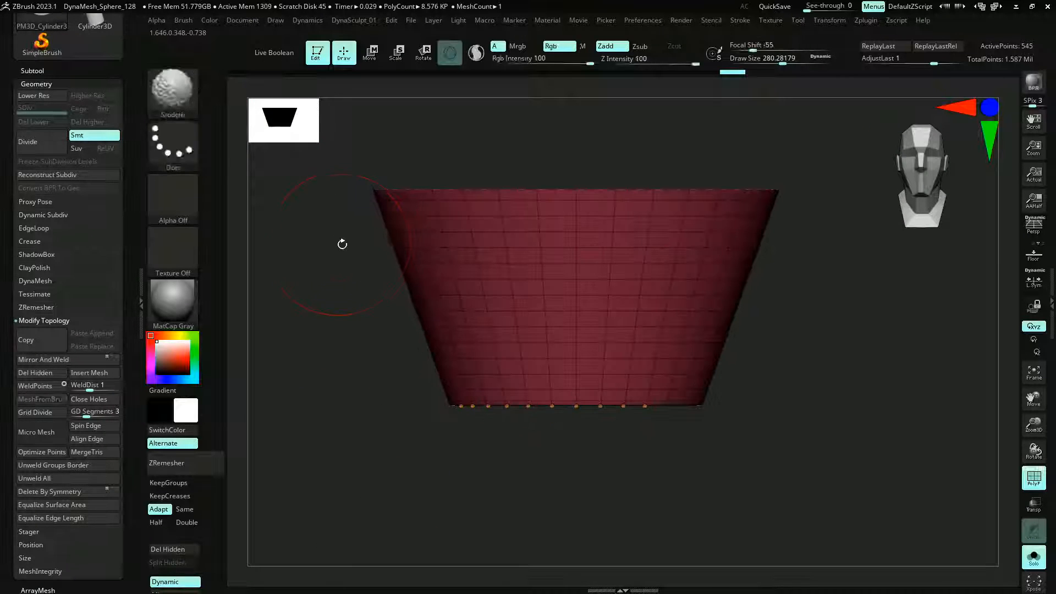
{"action": "left_click", "coordinate": [40, 215]}
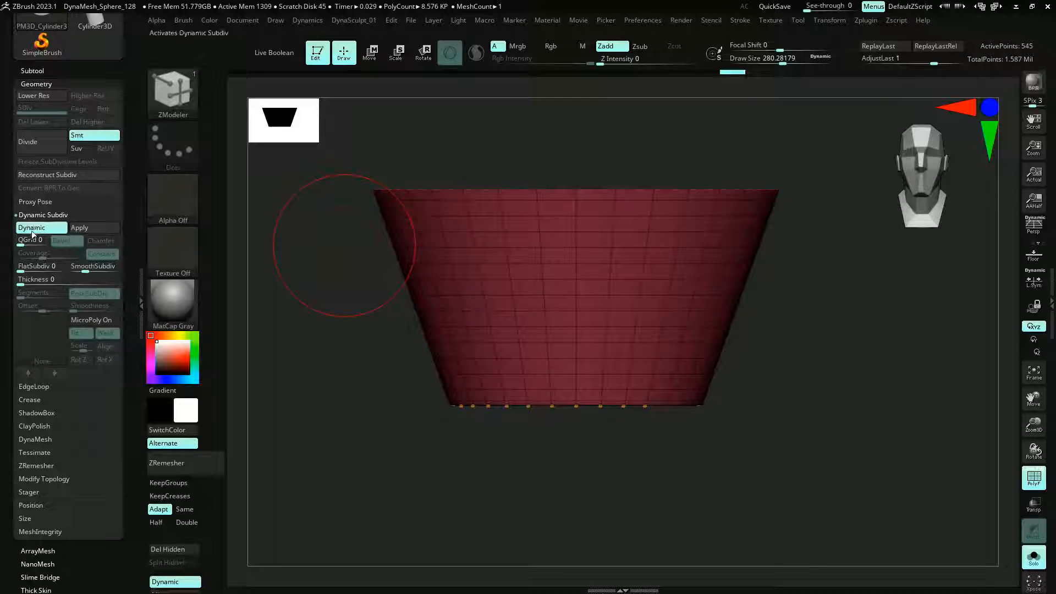
{"action": "left_click_drag", "start_coordinate": [25, 282], "coordinate": [46, 285]}
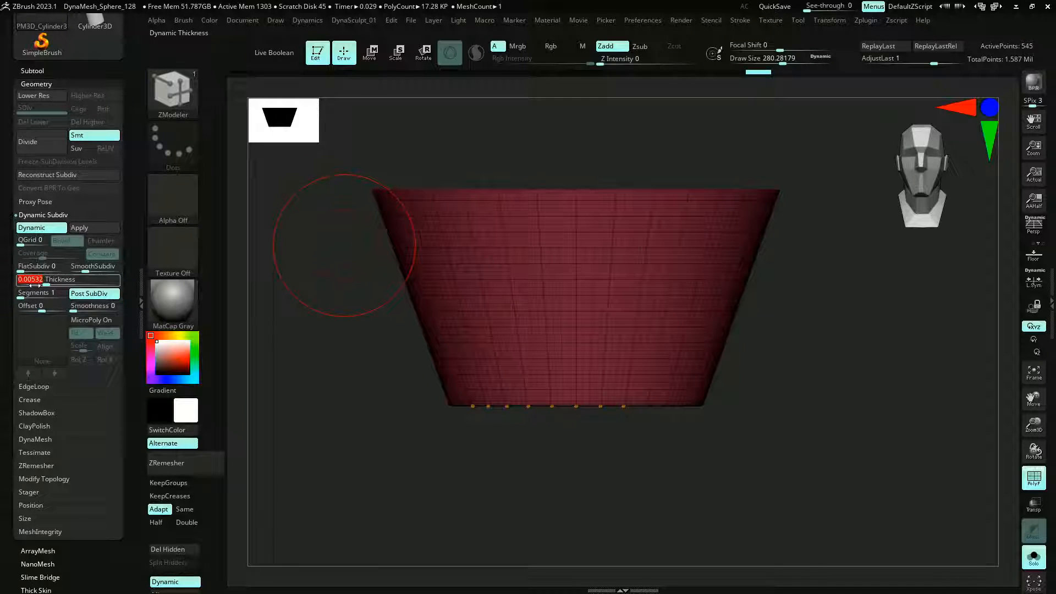
Set the dynamic subdivision's SmoothSubdiv to 0 and its thickness to 0.00927 on the cup
{"action": "left_click_drag", "start_coordinate": [369, 341], "coordinate": [313, 374]}
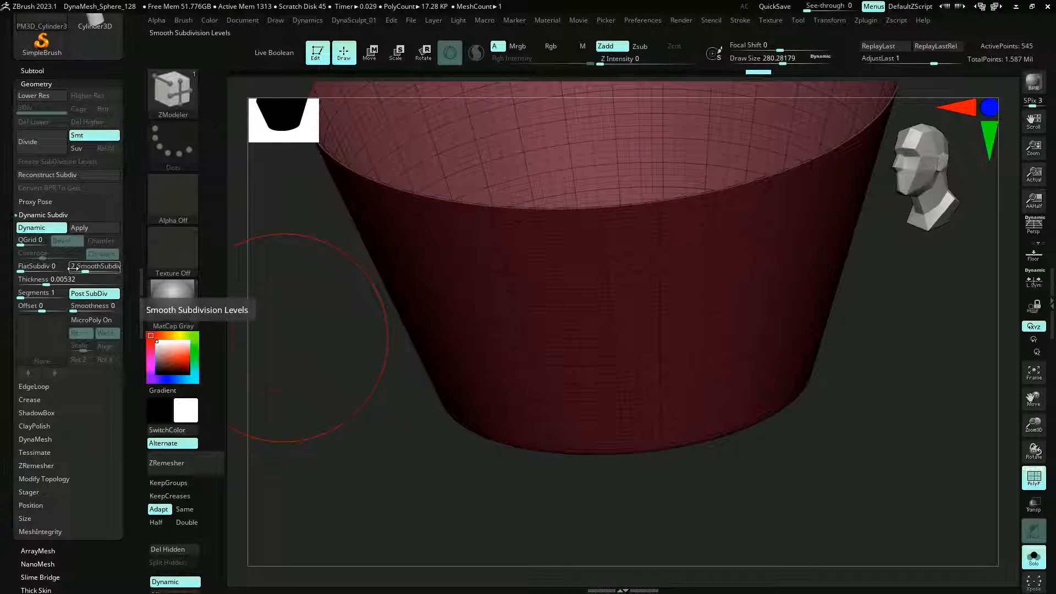
{"action": "left_click_drag", "start_coordinate": [80, 267], "coordinate": [62, 268]}
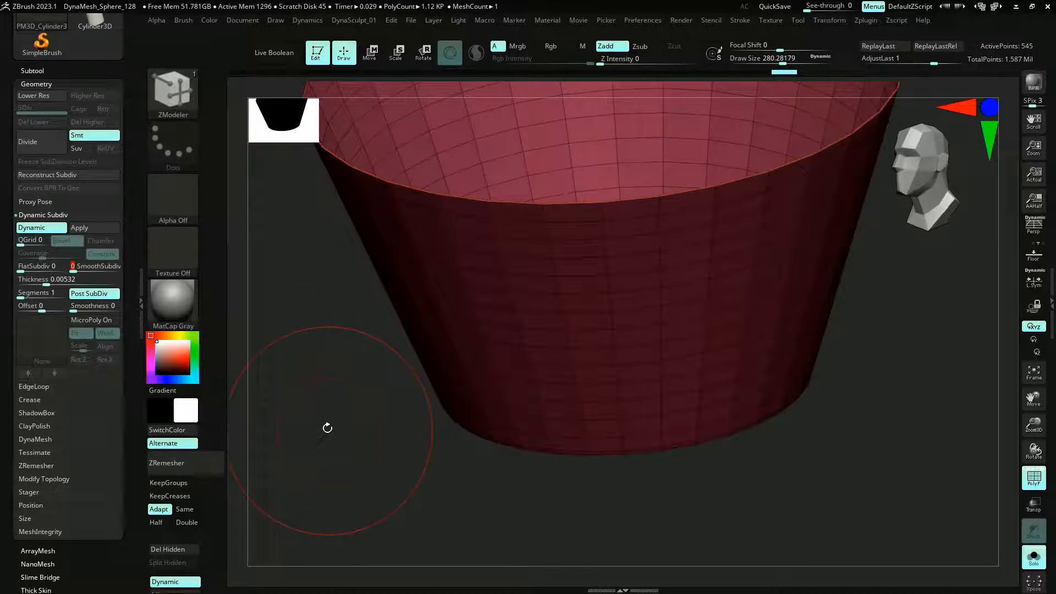
{"action": "left_click_drag", "start_coordinate": [328, 427], "coordinate": [350, 386], "text": "shift"}
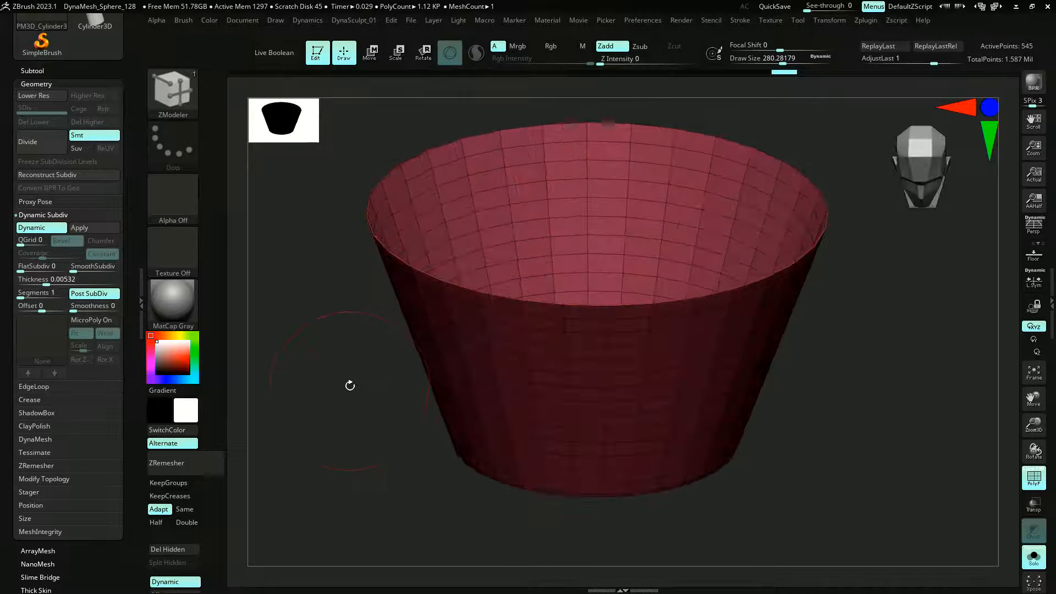
{"action": "left_click", "coordinate": [45, 282]}
{"action": "left_click_drag", "start_coordinate": [46, 284], "coordinate": [49, 284]}
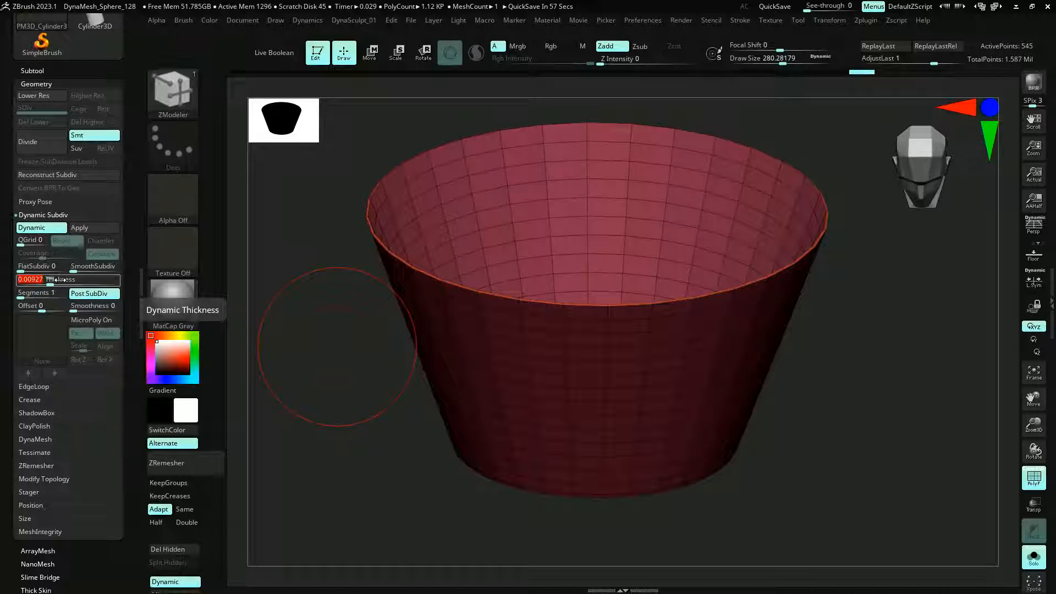
{"action": "left_click_drag", "start_coordinate": [363, 385], "coordinate": [343, 379], "text": "alt"}
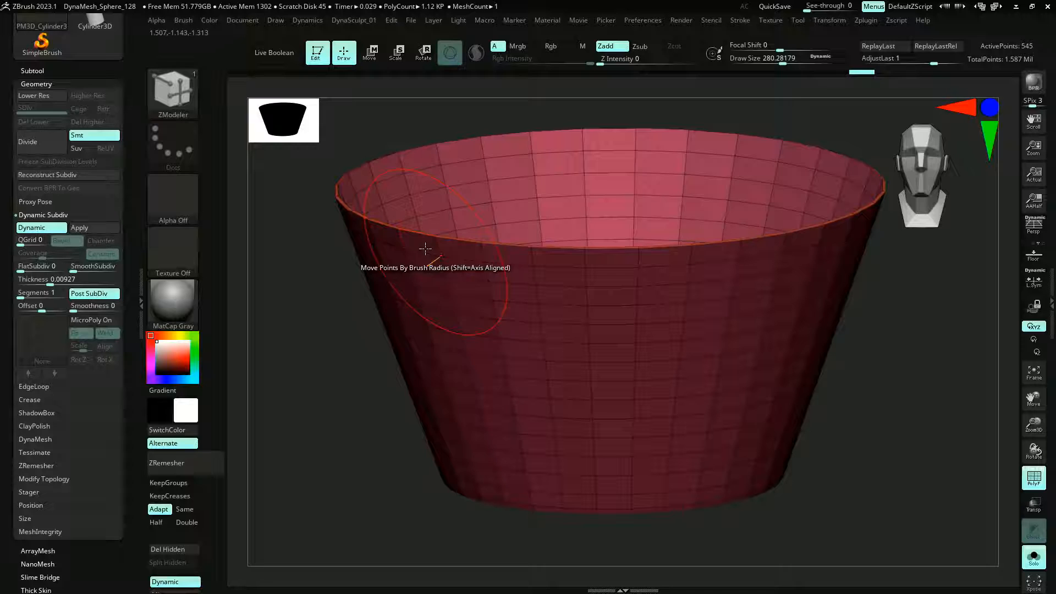
Set the ZModeler polygon action to QMesh with the Polyloop target and extrude the cup's top polyloop outward into a rim lip
{"action": "key", "text": "space"}
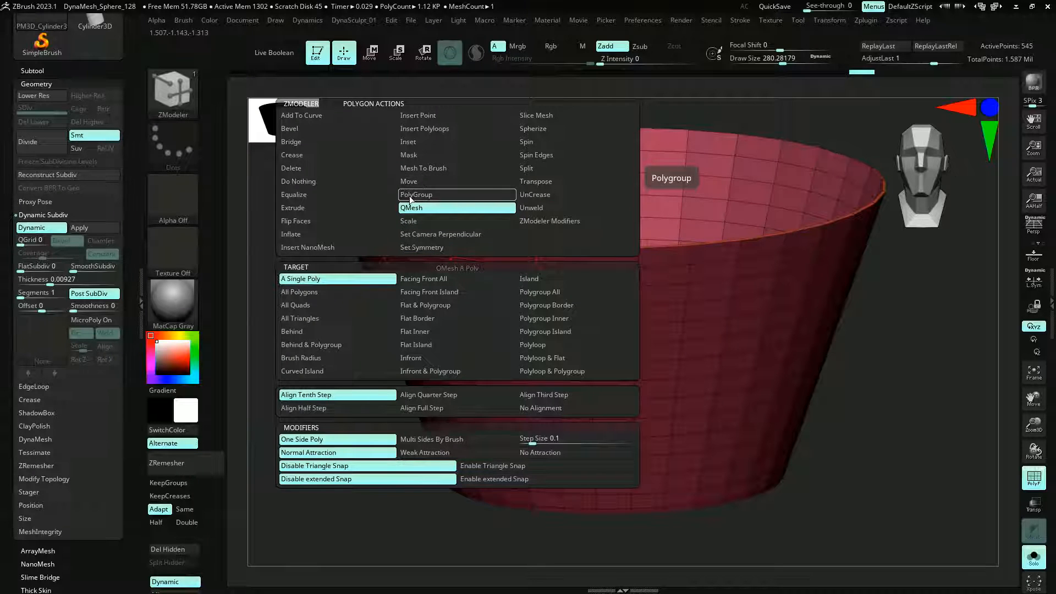
{"action": "left_click", "coordinate": [410, 197]}
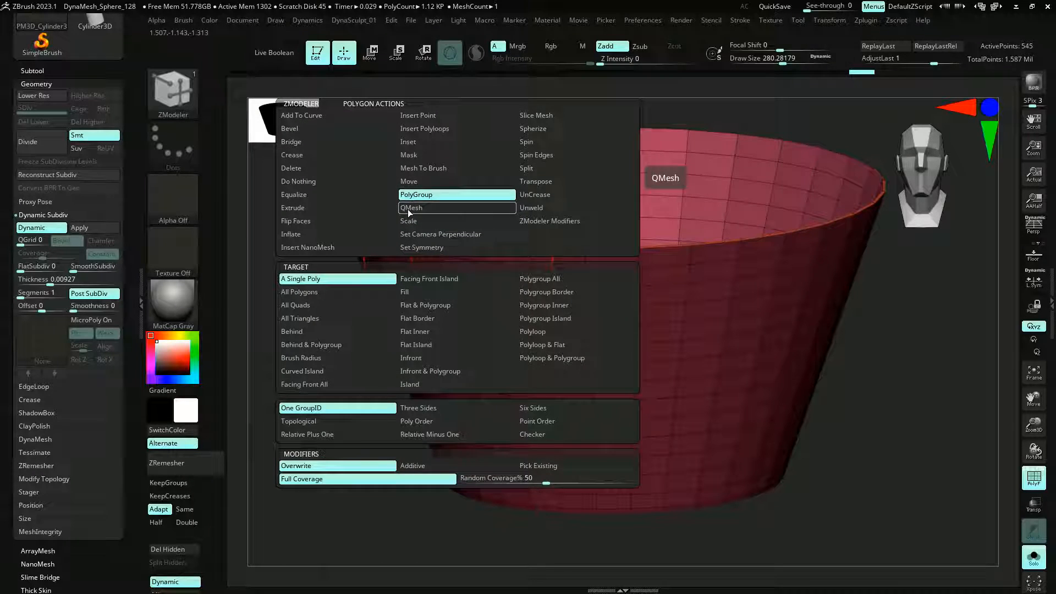
{"action": "left_click", "coordinate": [530, 345]}
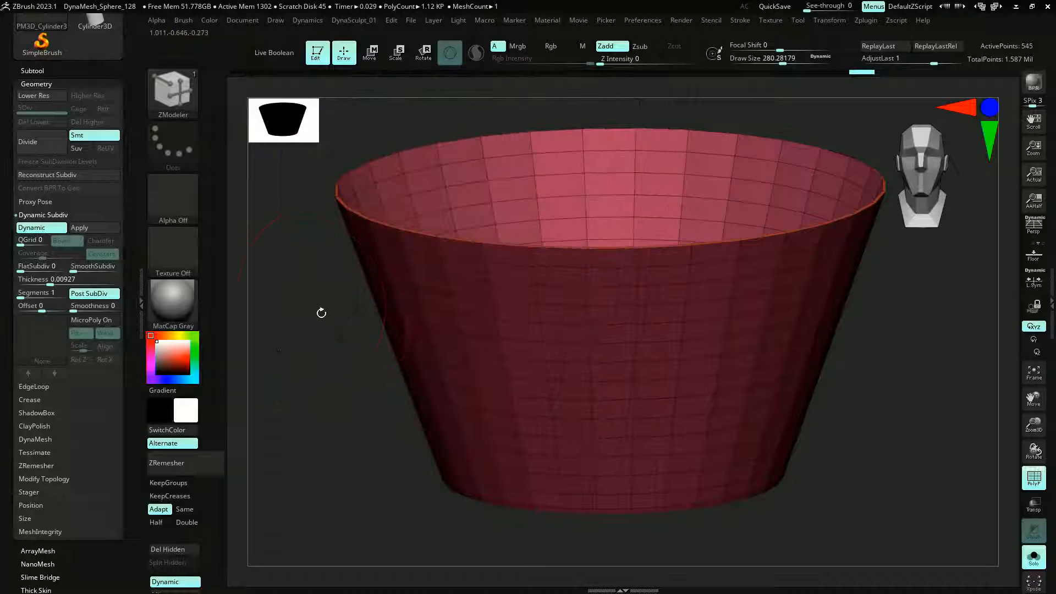
{"action": "left_click_drag", "start_coordinate": [391, 237], "coordinate": [372, 239]}
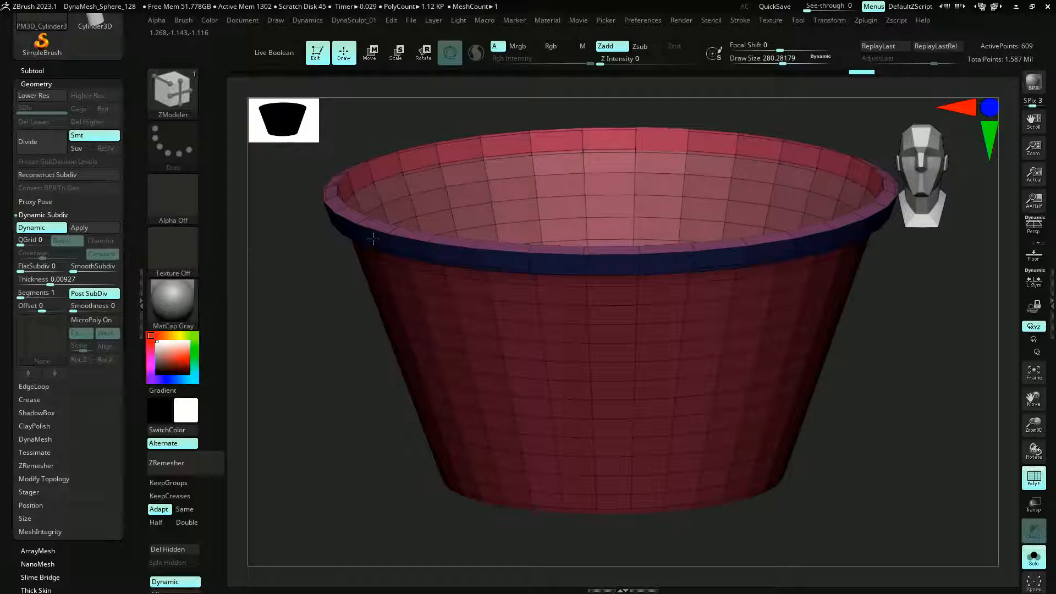
{"action": "left_click_drag", "start_coordinate": [325, 309], "coordinate": [300, 308]}
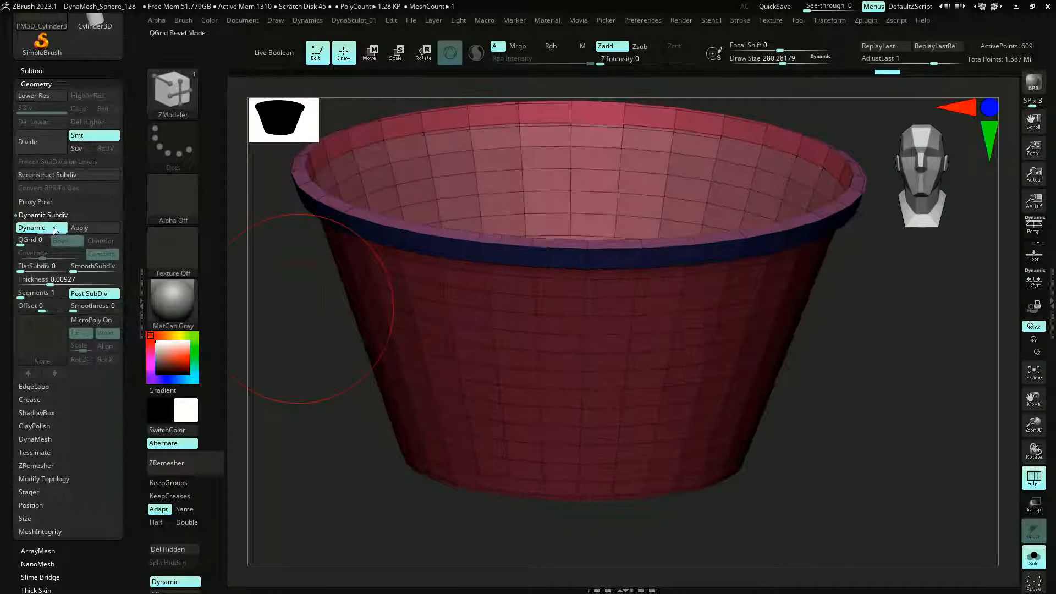
Divide the cup to subdivision level 3, turn its polyframe back on and show it together with the sandwich
{"action": "key", "text": "ctrl+d"}
{"action": "key", "text": "ctrl+d"}
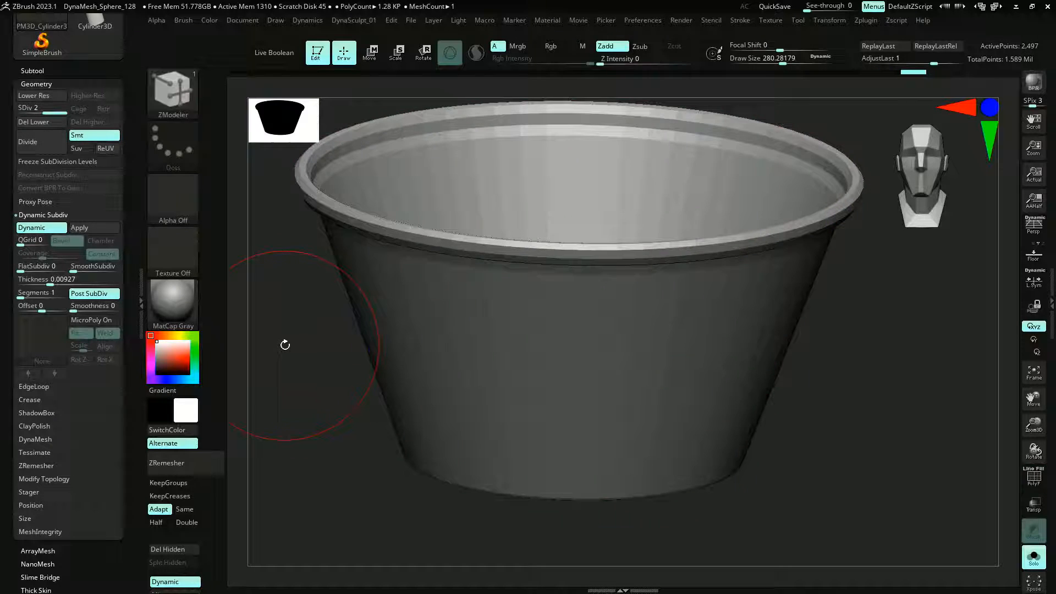
{"action": "left_click_drag", "start_coordinate": [296, 358], "coordinate": [362, 365], "text": "alt"}
{"action": "key", "text": "shift+f"}
{"action": "key", "text": "shift+f"}
{"action": "key", "text": "shift+f"}
{"action": "key", "text": "shift+f"}
{"action": "key", "text": "alt+shift+s"}
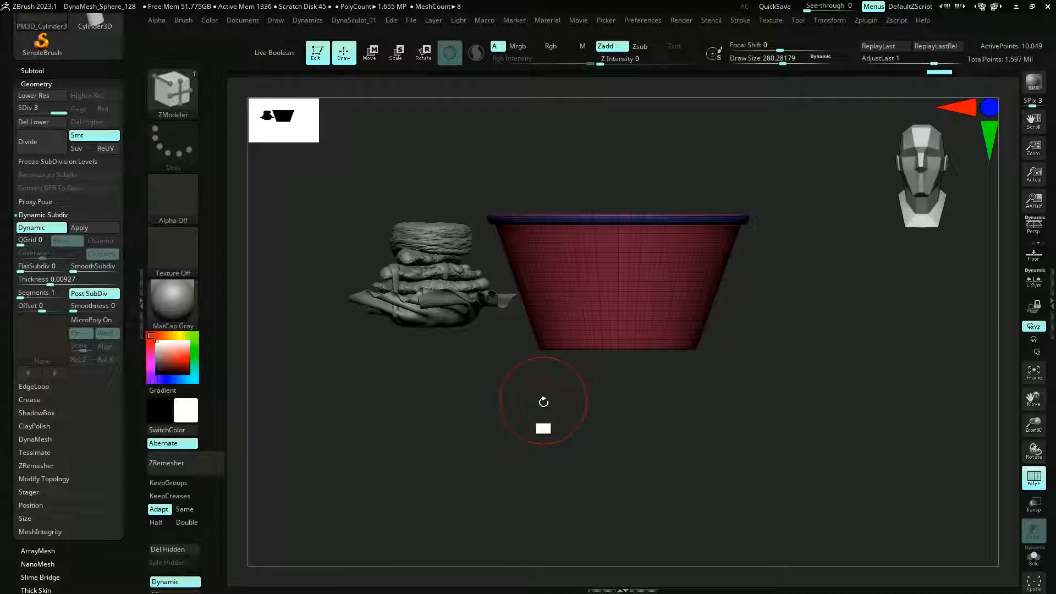
Try to resize the cup relative to the sandwich with the transform gizmo in scale mode, and return to draw mode
{"action": "mouse_move", "coordinate": [544, 403]}
{"action": "left_mouse_down", "text": "alt"}
{"action": "mouse_move", "coordinate": [523, 390]}
{"action": "mouse_move", "coordinate": [533, 388]}
{"action": "mouse_move", "coordinate": [528, 422]}
{"action": "mouse_move", "coordinate": [523, 394]}
{"action": "mouse_move", "coordinate": [526, 418]}
{"action": "mouse_move", "coordinate": [538, 417]}
{"action": "mouse_move", "coordinate": [530, 409]}
{"action": "left_mouse_up", "text": "alt"}
{"action": "key", "text": "e"}
{"action": "left_click_drag", "start_coordinate": [516, 282], "coordinate": [368, 282]}
{"action": "left_click_drag", "start_coordinate": [304, 221], "coordinate": [239, 194]}
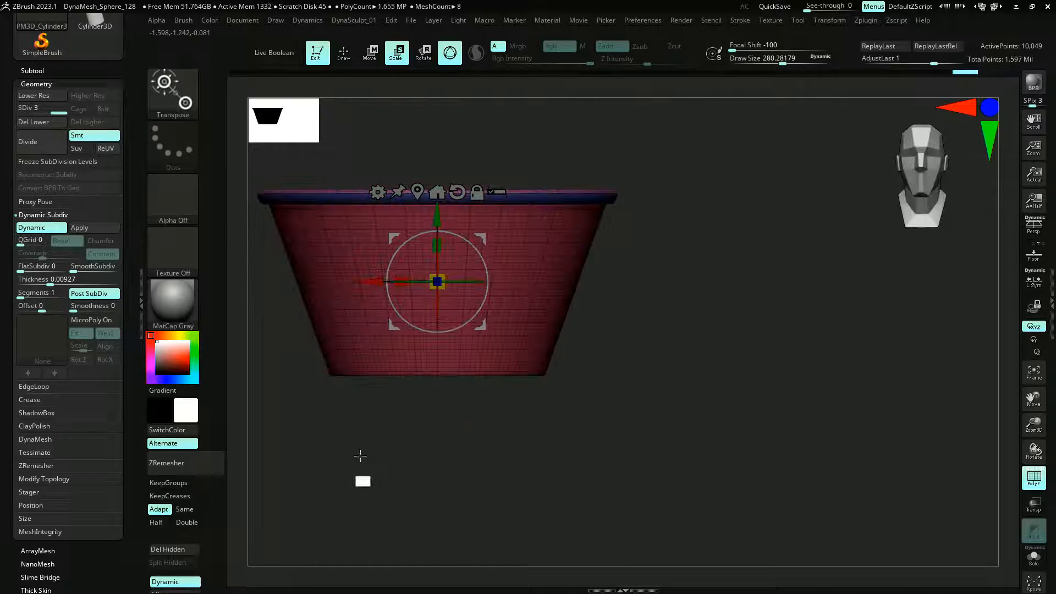
{"action": "left_click_drag", "start_coordinate": [361, 455], "coordinate": [405, 436], "text": "alt"}
{"action": "key", "text": "ctrl+z"}
{"action": "left_click_drag", "start_coordinate": [333, 212], "coordinate": [371, 217]}
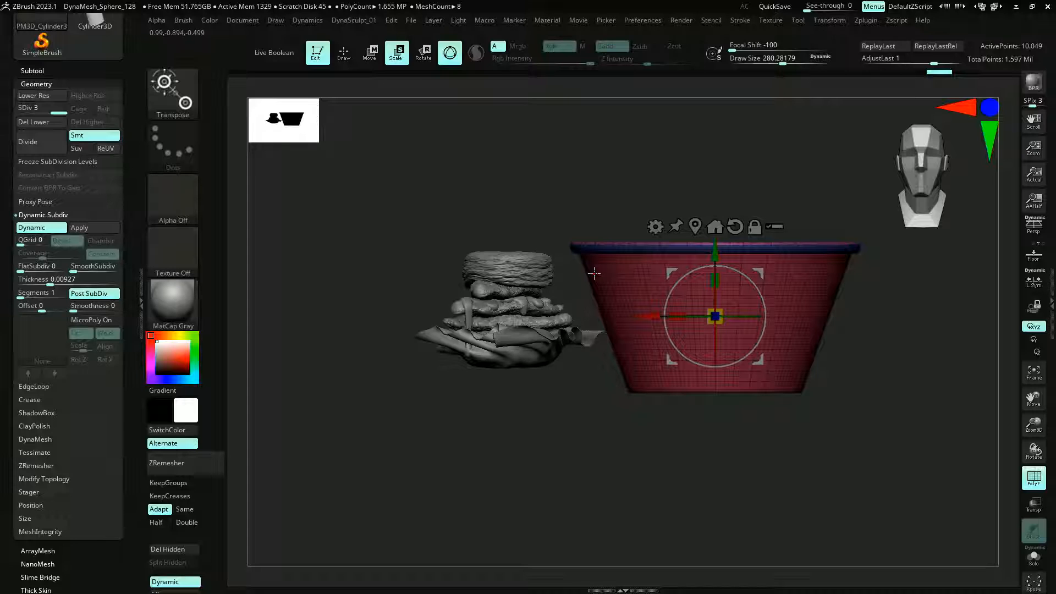
{"action": "left_click_drag", "start_coordinate": [522, 452], "coordinate": [421, 437], "text": "alt"}
{"action": "left_click_drag", "start_coordinate": [552, 289], "coordinate": [576, 289]}
{"action": "left_click_drag", "start_coordinate": [451, 392], "coordinate": [414, 442]}
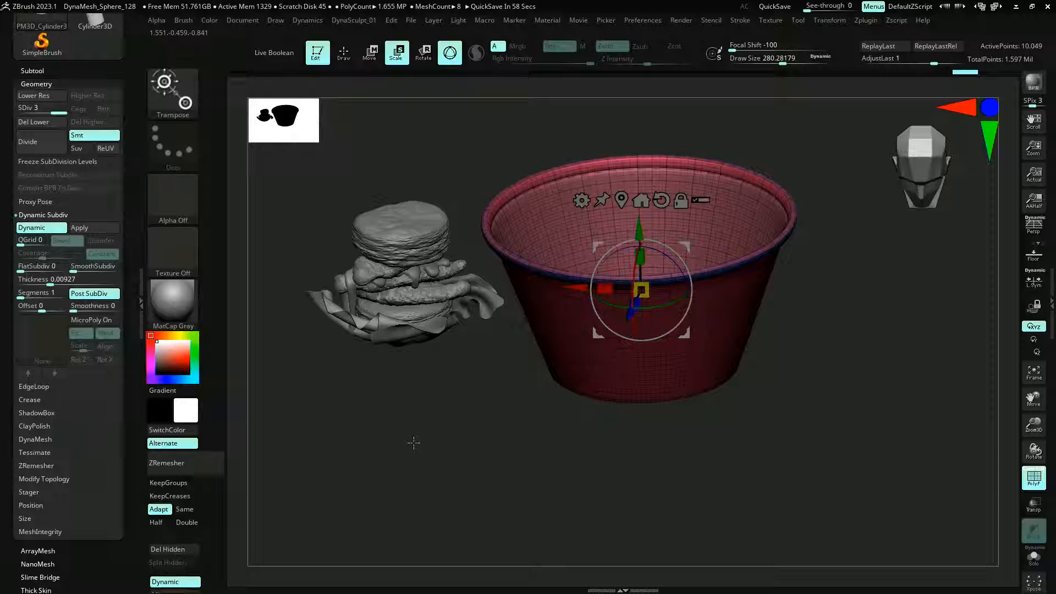
{"action": "left_click", "coordinate": [344, 52]}
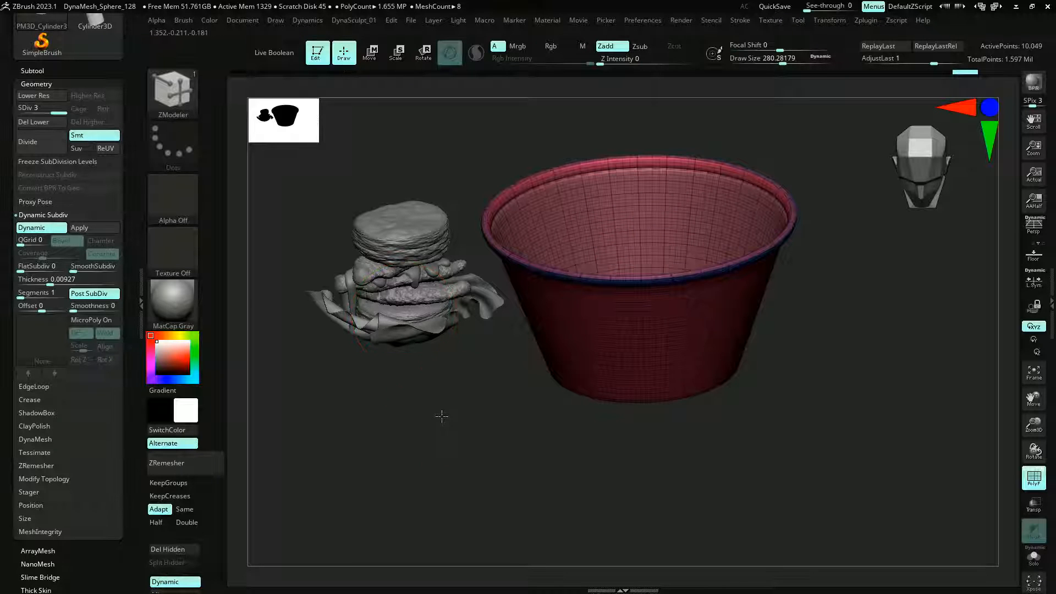
Apply the dynamic subdivision to convert the cup's thickness into real geometry, and look down into its interior
{"action": "mouse_move", "coordinate": [442, 416]}
{"action": "left_mouse_down"}
{"action": "mouse_move", "coordinate": [438, 427]}
{"action": "mouse_move", "coordinate": [446, 421]}
{"action": "left_mouse_up"}
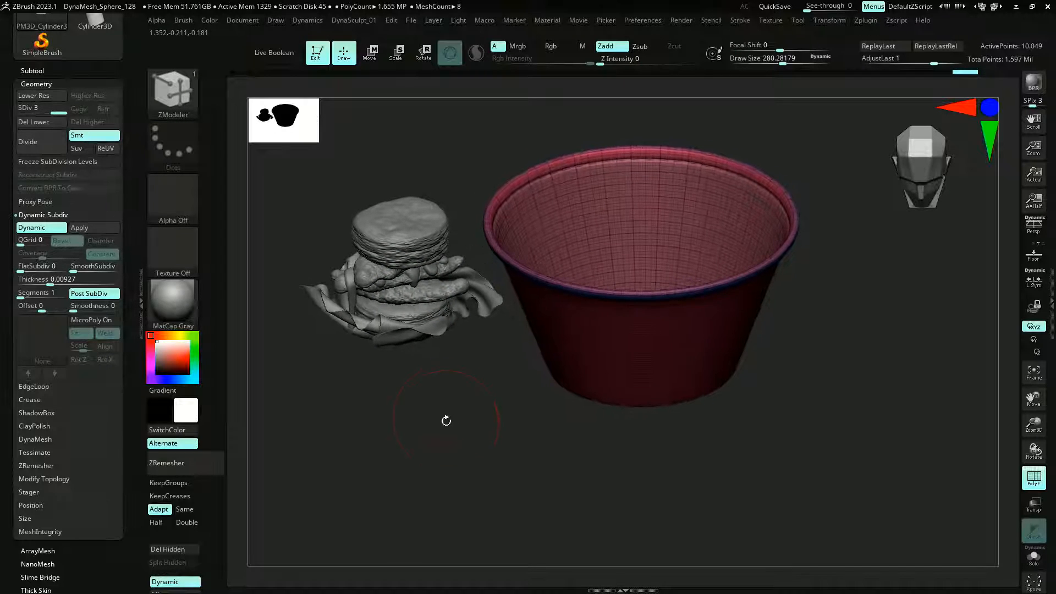
{"action": "left_click", "coordinate": [81, 234]}
{"action": "left_click_drag", "start_coordinate": [440, 401], "coordinate": [443, 439]}
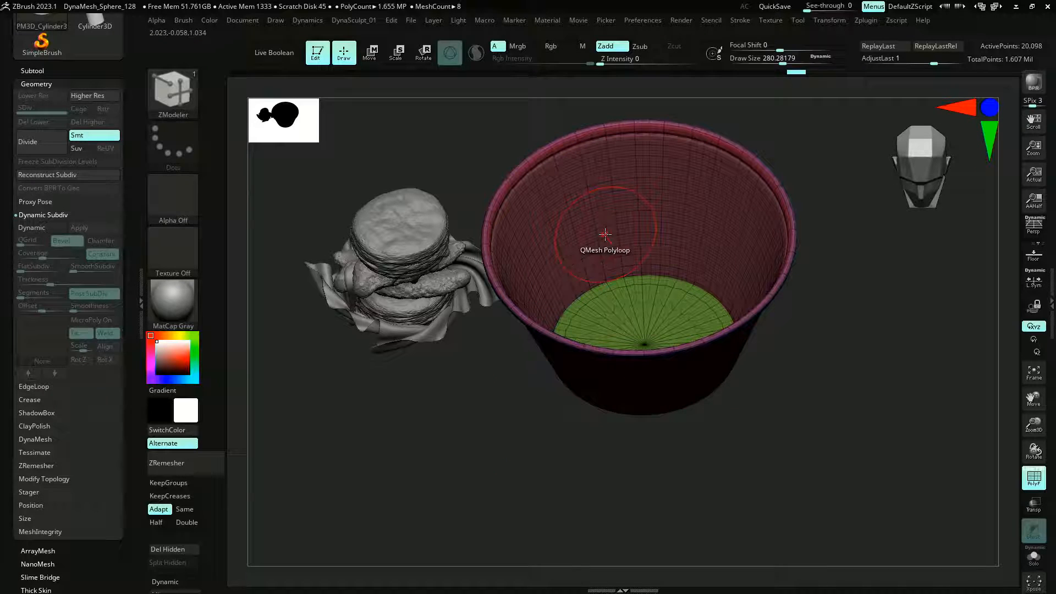
Duplicate the cup subtool and rename the copy "saucysaucefamchill"
{"action": "key", "text": "ctrl"}
{"action": "left_click", "coordinate": [32, 70]}
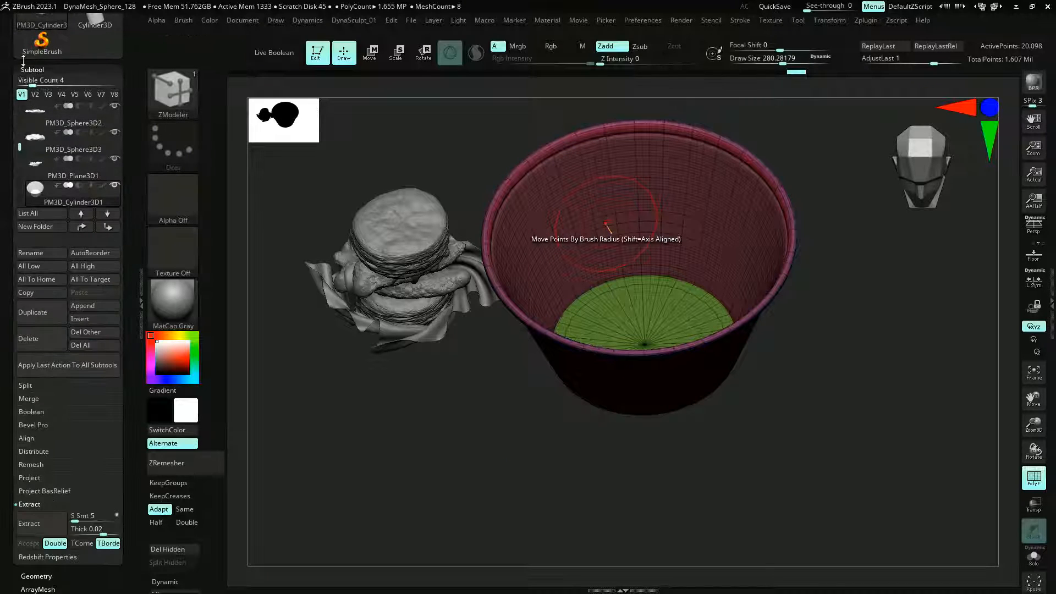
{"action": "left_click", "coordinate": [34, 312]}
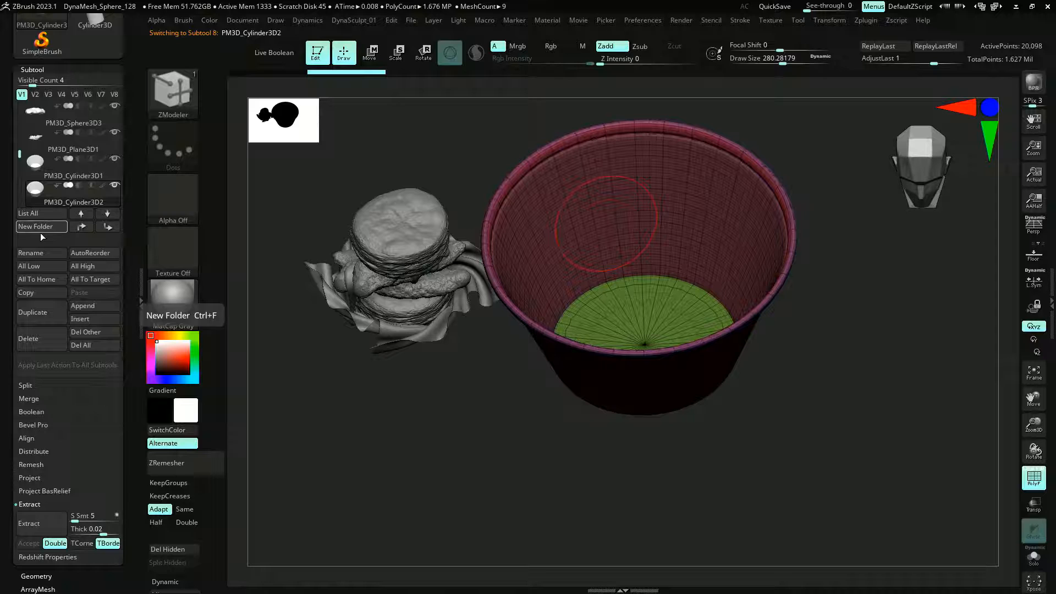
{"action": "left_click", "coordinate": [35, 251]}
{"action": "type", "text": "s"}
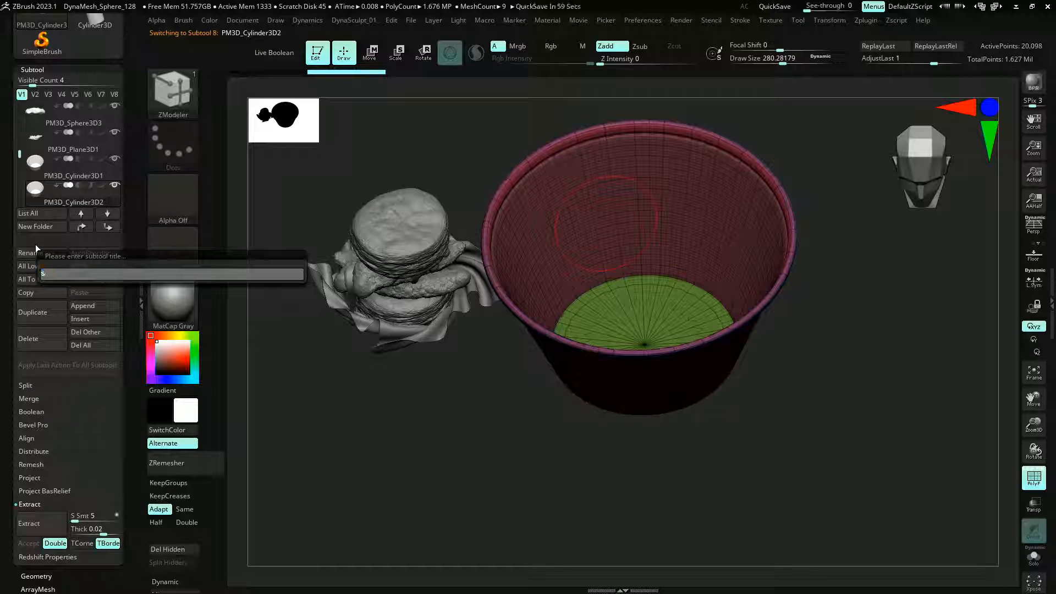
{"action": "type", "text": "aucysaux"}
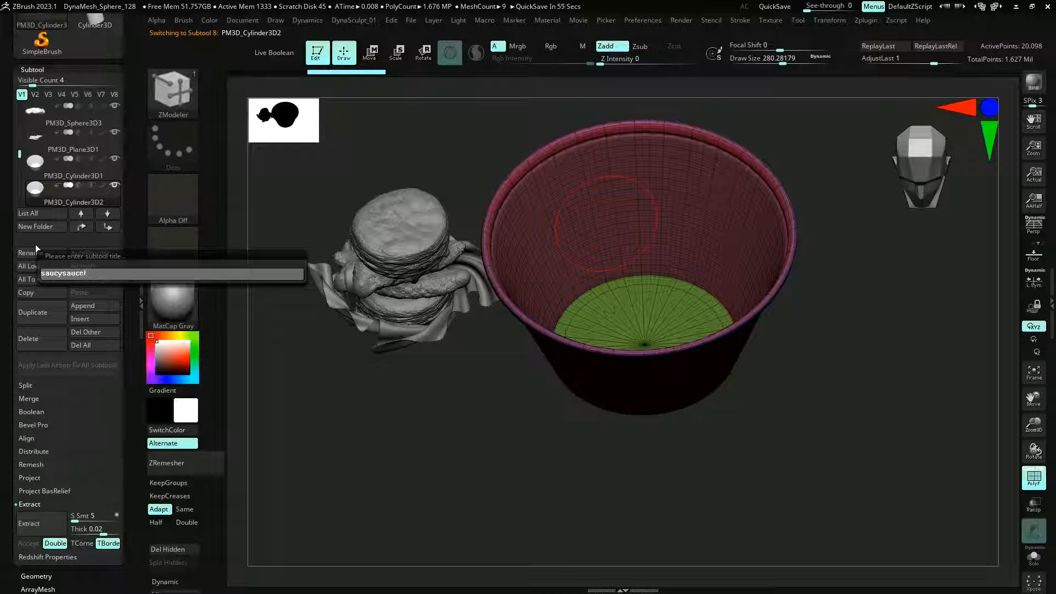
{"action": "type", "text": "efamchill"}
{"action": "key", "text": "Return"}
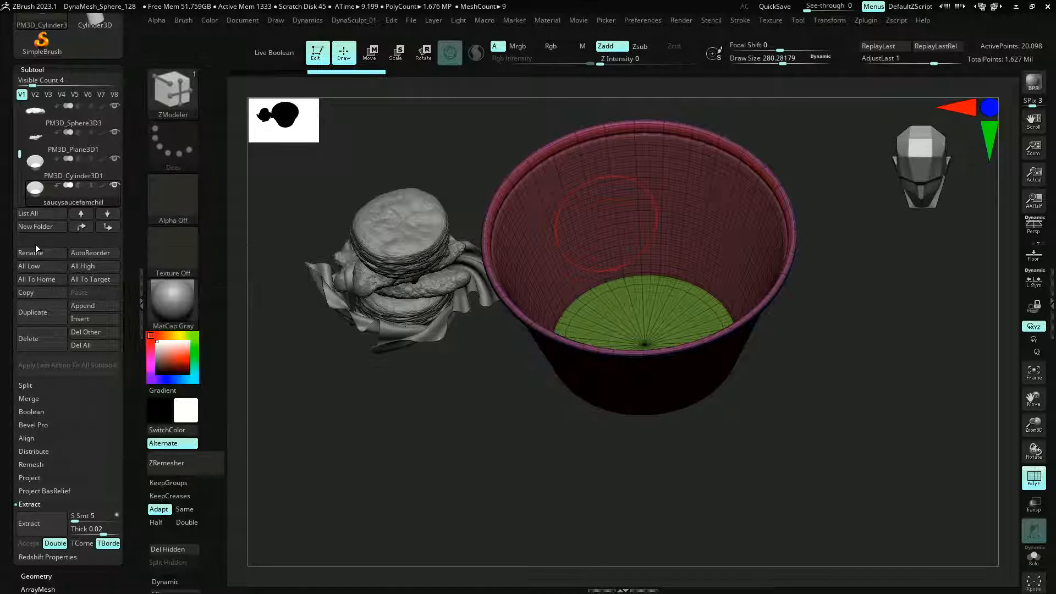
Isolate the inner wall and floor polygroups of the duplicated cup by hiding both and inverting the visibility
{"action": "left_click_drag", "start_coordinate": [363, 409], "coordinate": [436, 402]}
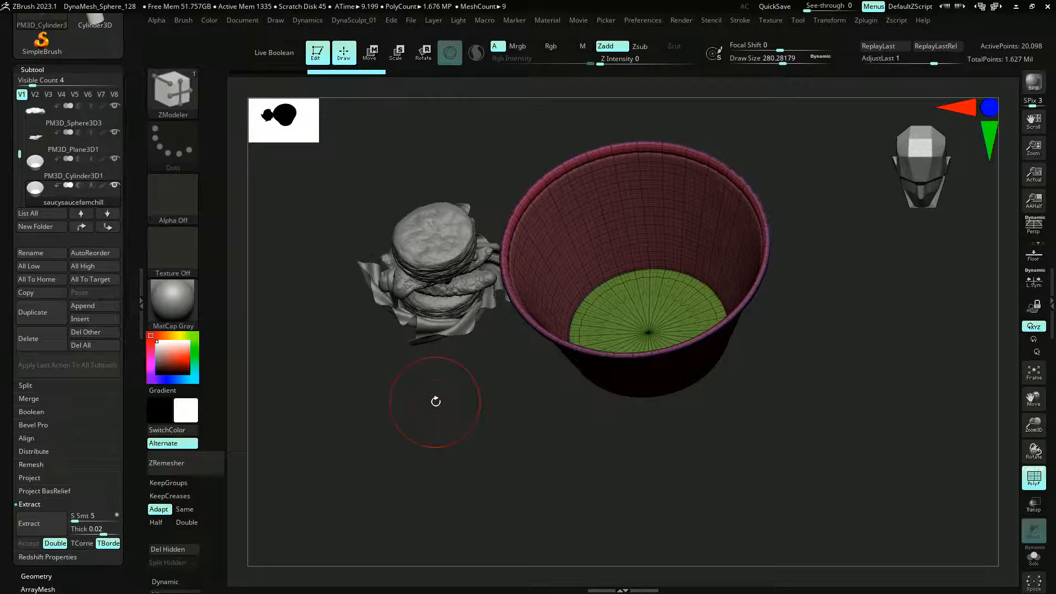
{"action": "left_click", "coordinate": [566, 237], "text": "ctrl+shift"}
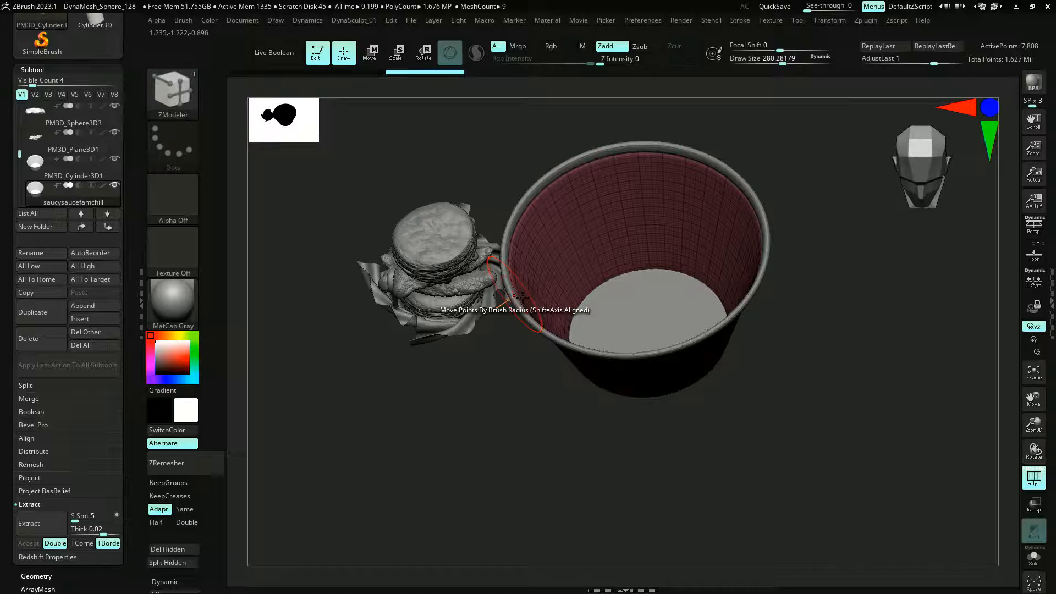
{"action": "left_click", "coordinate": [423, 411], "text": "ctrl+shift"}
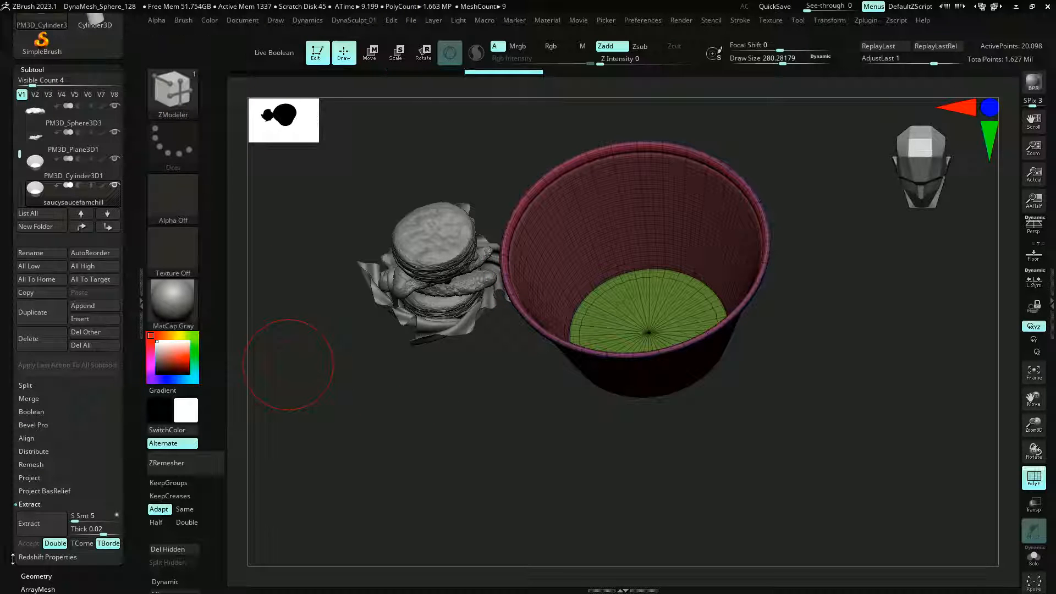
{"action": "left_click_drag", "start_coordinate": [12, 559], "coordinate": [28, 543]}
{"action": "left_click", "coordinate": [36, 574]}
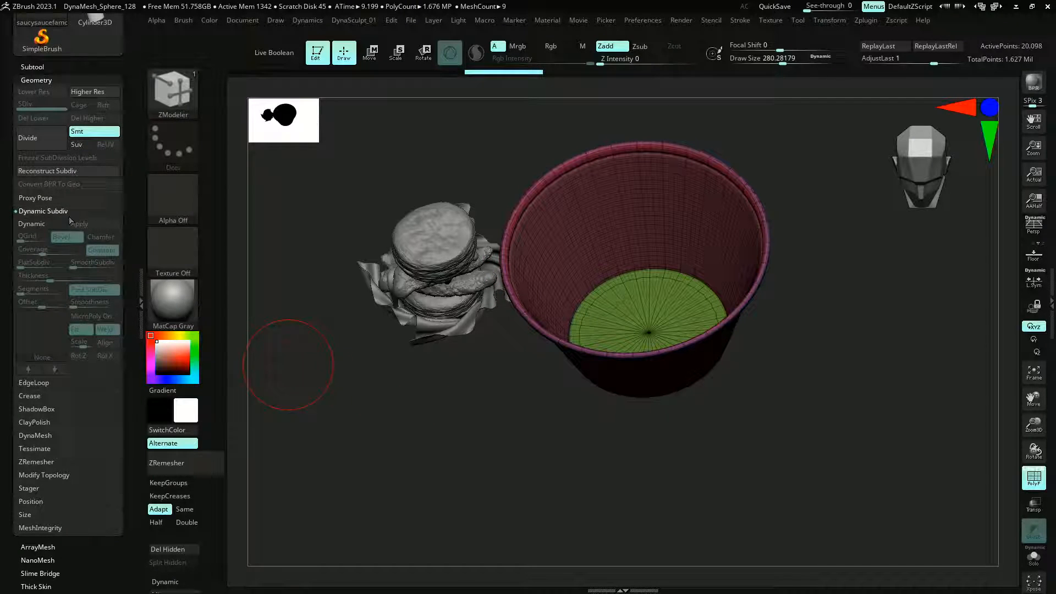
{"action": "left_click", "coordinate": [585, 237], "text": "ctrl+shift"}
{"action": "left_click_drag", "start_coordinate": [493, 443], "coordinate": [479, 462], "text": "ctrl+shift"}
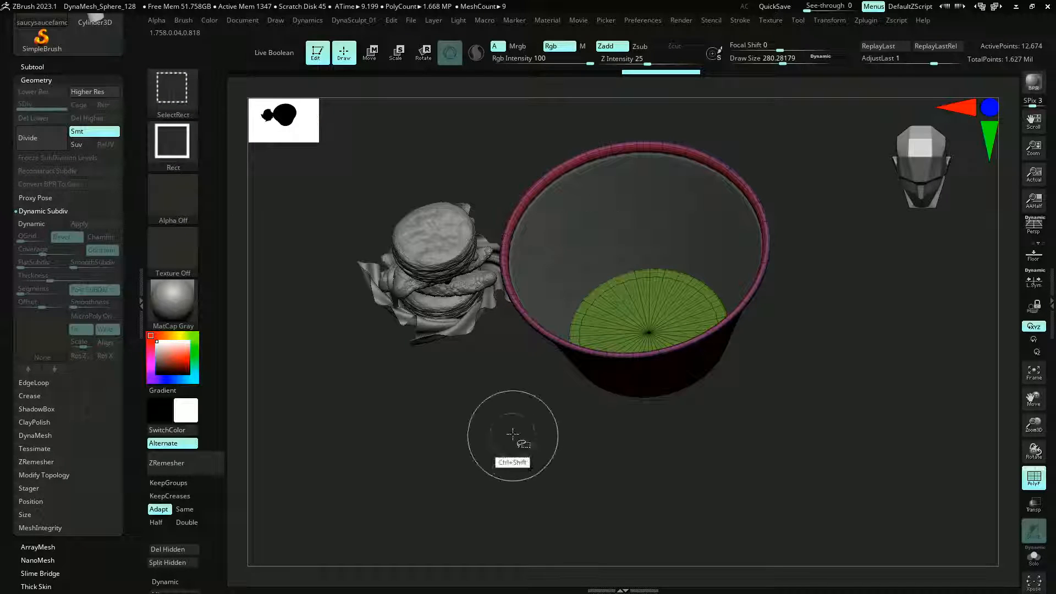
{"action": "left_click", "coordinate": [625, 304], "text": "ctrl+shift"}
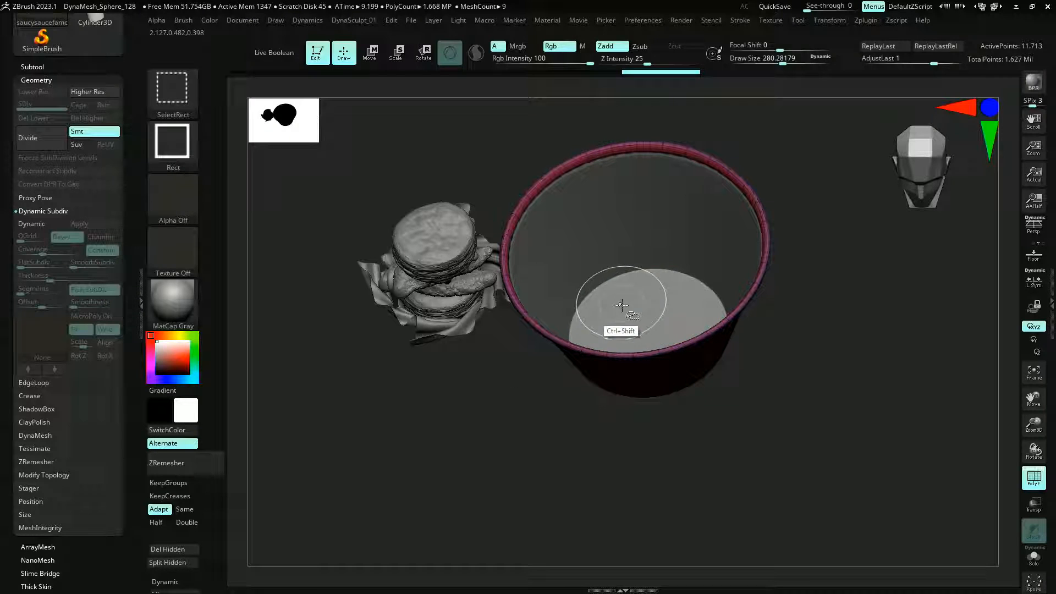
{"action": "left_click", "coordinate": [478, 406], "text": "ctrl+shift"}
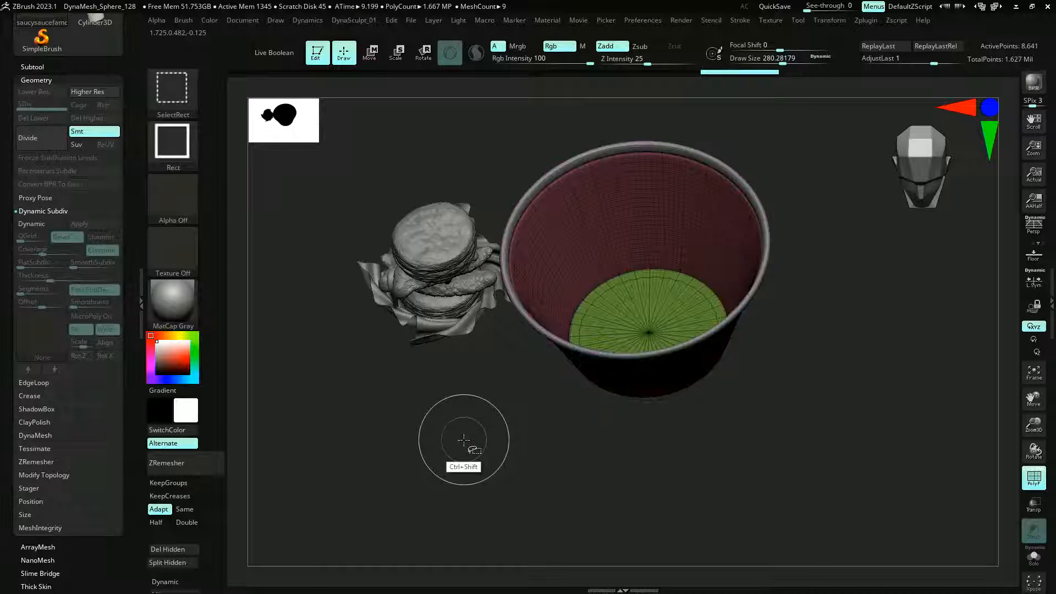
Pick the ZModeler brush and delete the hidden outer geometry of the duplicated cup so only the inner wall and floor remain
{"action": "key", "text": "b"}
{"action": "key", "text": "z"}
{"action": "key", "text": "m"}
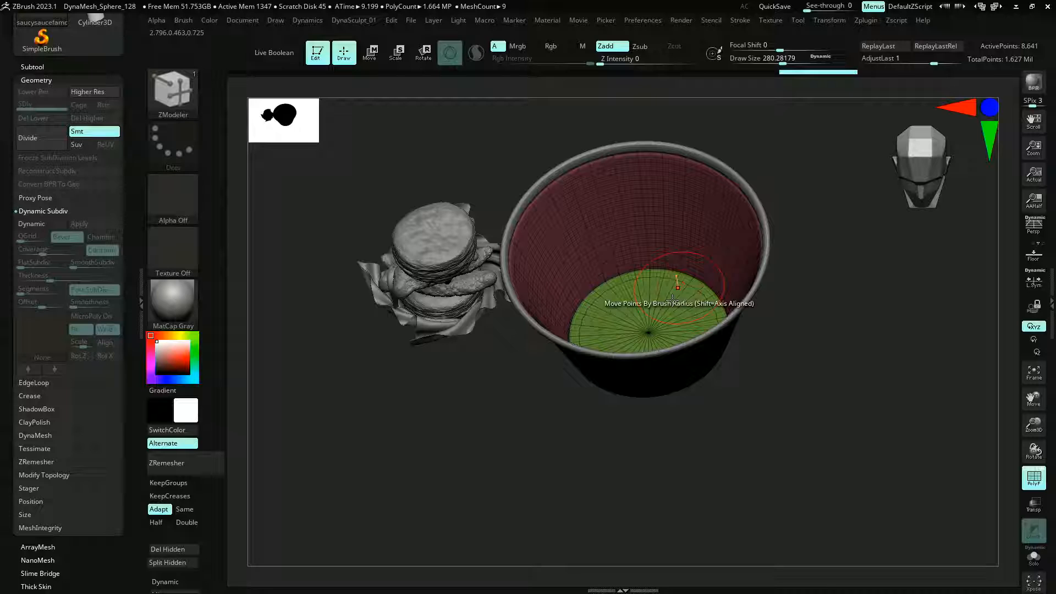
{"action": "left_click_drag", "start_coordinate": [460, 417], "coordinate": [507, 445]}
{"action": "left_click_drag", "start_coordinate": [492, 440], "coordinate": [495, 450], "text": "alt"}
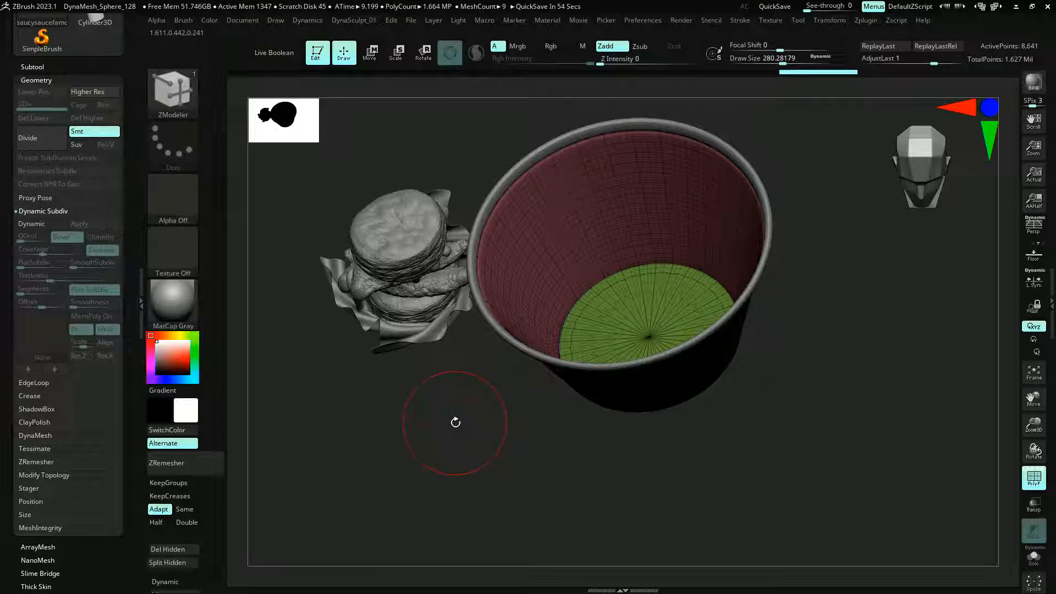
{"action": "left_click_drag", "start_coordinate": [455, 422], "coordinate": [458, 418]}
{"action": "left_click_drag", "start_coordinate": [15, 435], "coordinate": [11, 400]}
{"action": "left_click", "coordinate": [28, 433]}
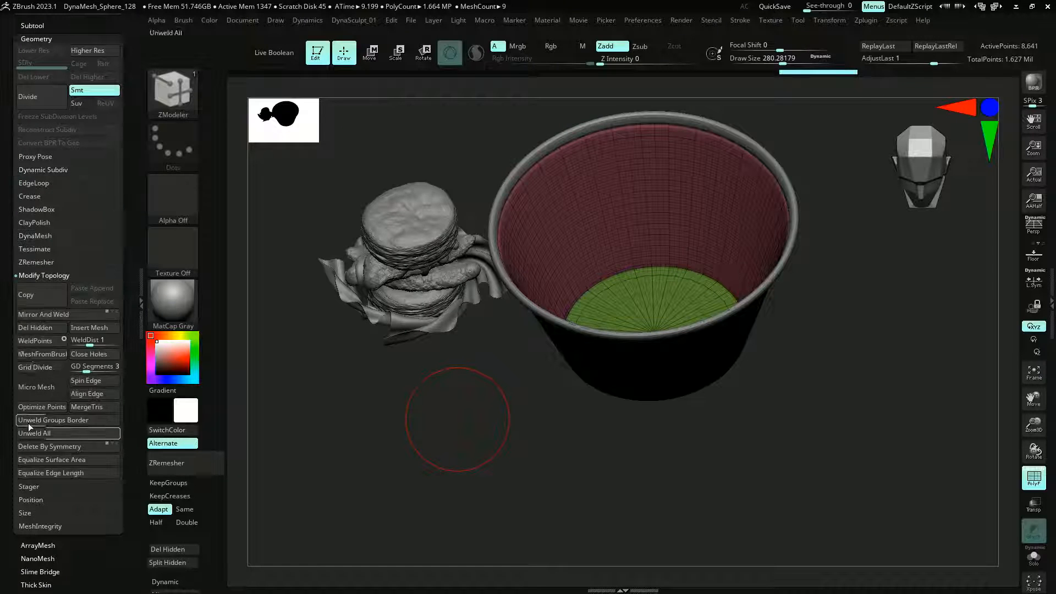
{"action": "left_click", "coordinate": [31, 328]}
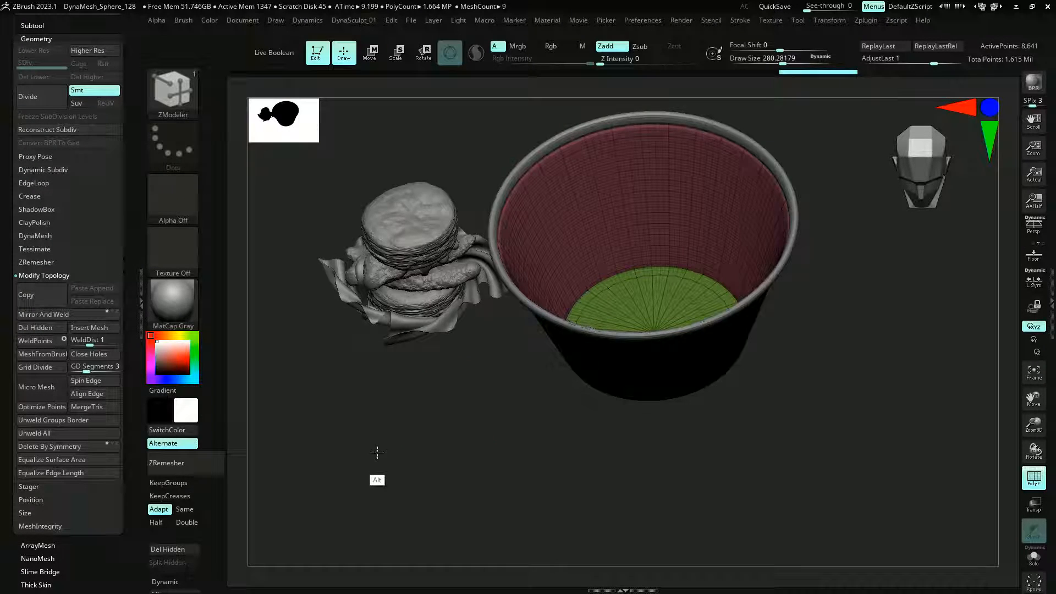
{"action": "mouse_move", "coordinate": [378, 453]}
{"action": "left_mouse_down", "text": "alt"}
{"action": "mouse_move", "coordinate": [370, 448]}
{"action": "mouse_move", "coordinate": [387, 463]}
{"action": "left_mouse_up", "text": "alt"}
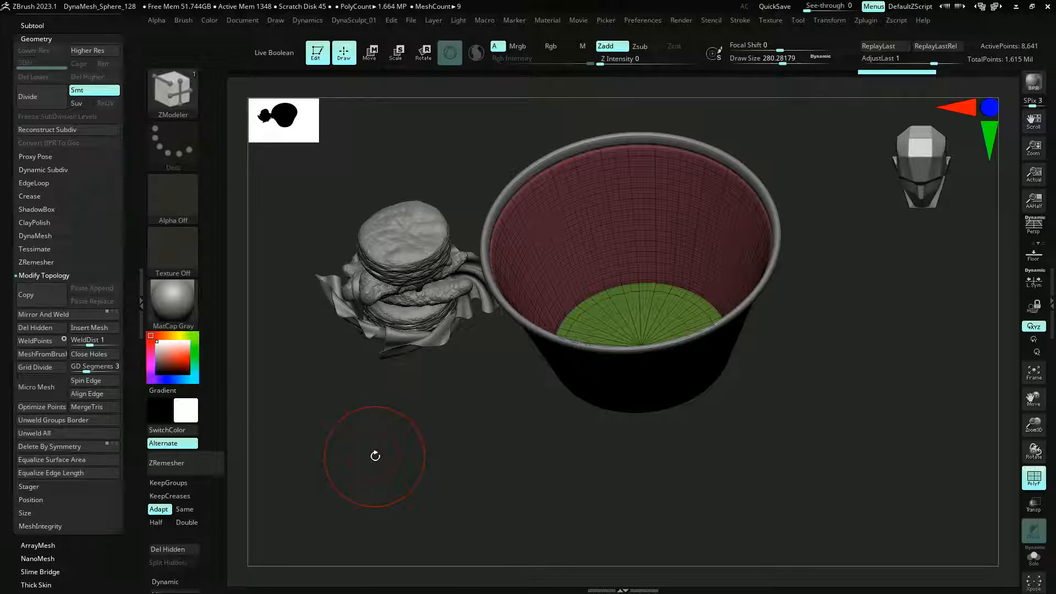
Solo the sauce mesh, hide the narrow strip along its upper edge in front view, and delete that hidden strip
{"action": "scroll", "coordinate": [4, 424], "scroll_direction": "down", "scroll_amount": 5}
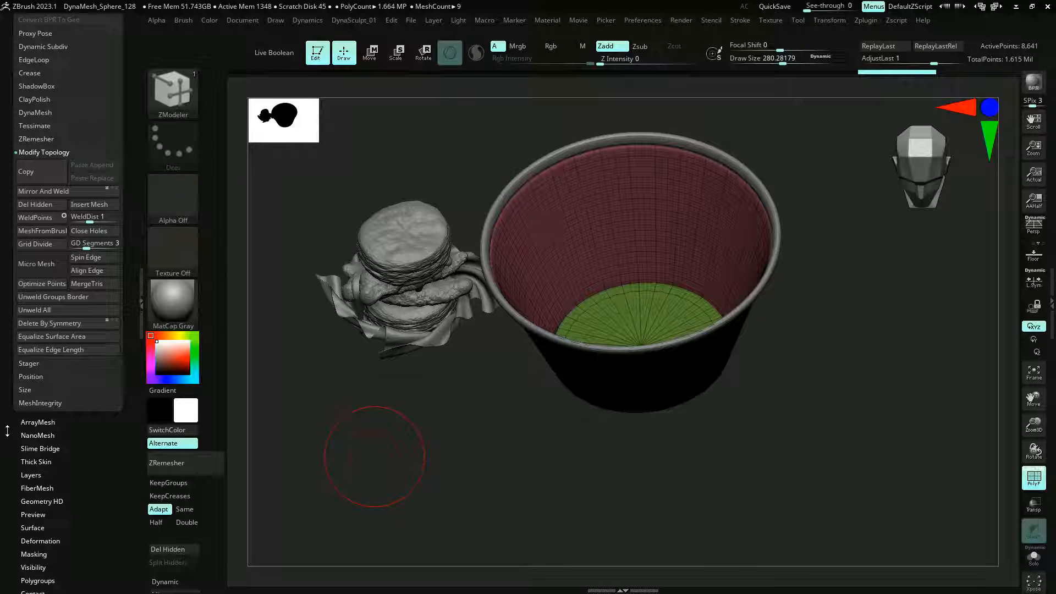
{"action": "scroll", "coordinate": [7, 430], "scroll_direction": "down", "scroll_amount": 5}
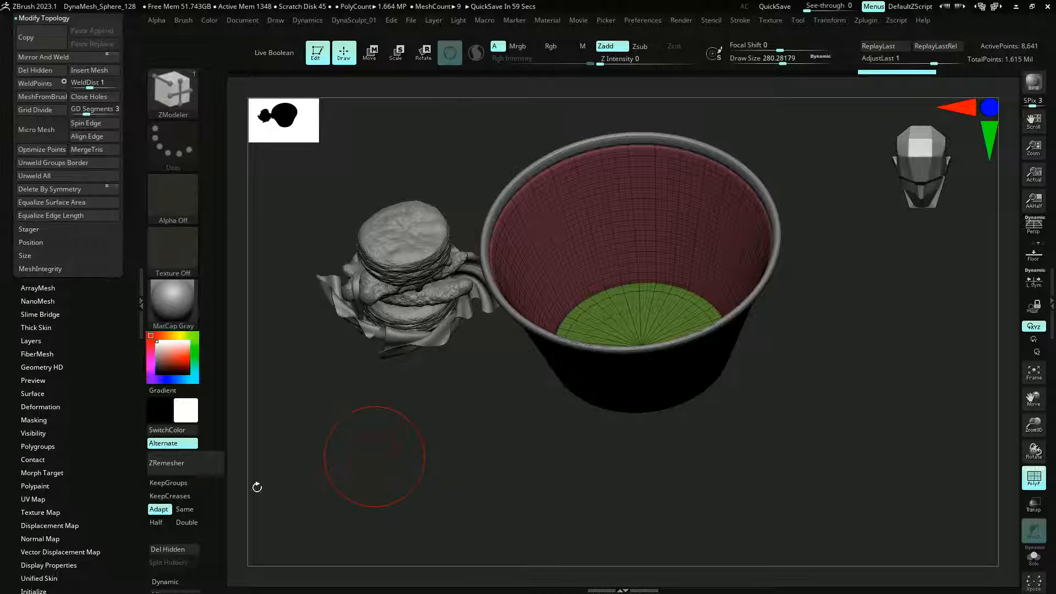
{"action": "key", "text": "alt+s"}
{"action": "left_click_drag", "start_coordinate": [322, 521], "coordinate": [360, 461]}
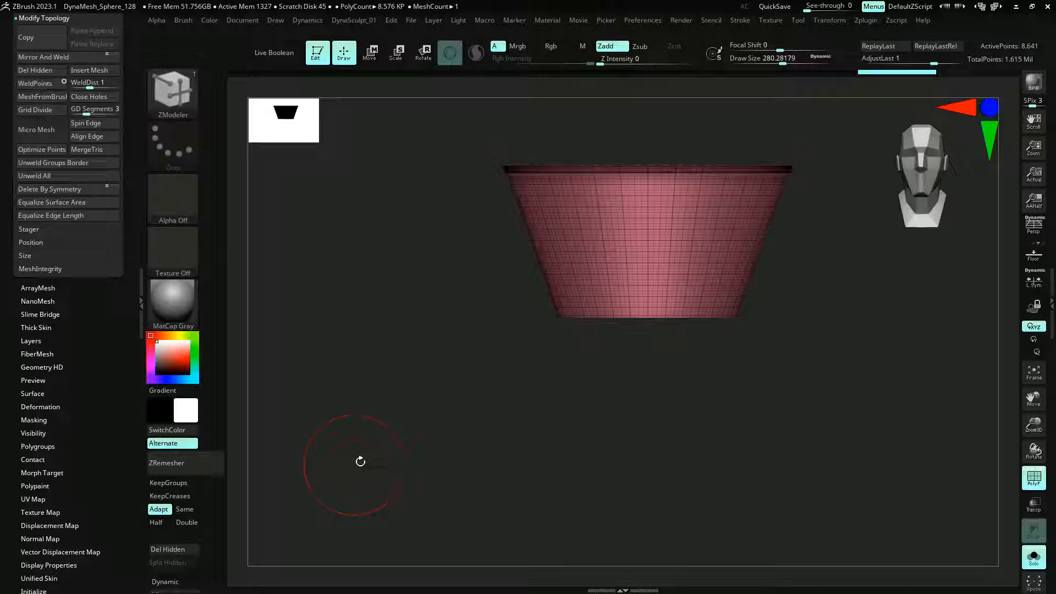
{"action": "mouse_move", "coordinate": [412, 407]}
{"action": "left_mouse_down", "text": "alt"}
{"action": "mouse_move", "coordinate": [347, 434]}
{"action": "mouse_move", "coordinate": [355, 443]}
{"action": "mouse_move", "coordinate": [339, 474]}
{"action": "left_mouse_up", "text": "alt"}
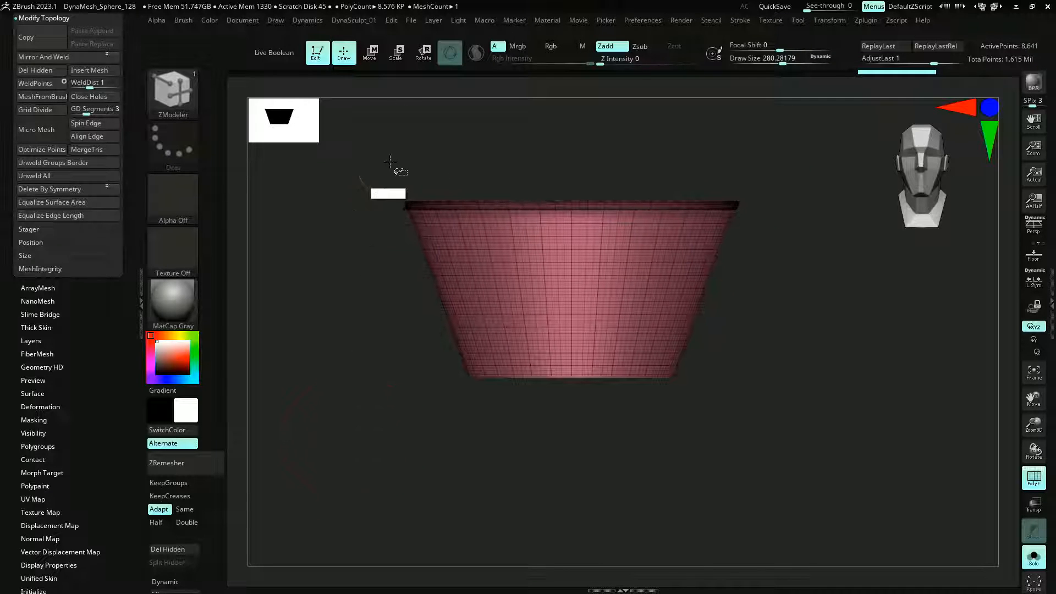
{"action": "left_click_drag", "start_coordinate": [381, 160], "coordinate": [802, 212], "text": "ctrl+shift"}
{"action": "left_click_drag", "start_coordinate": [321, 404], "coordinate": [325, 424]}
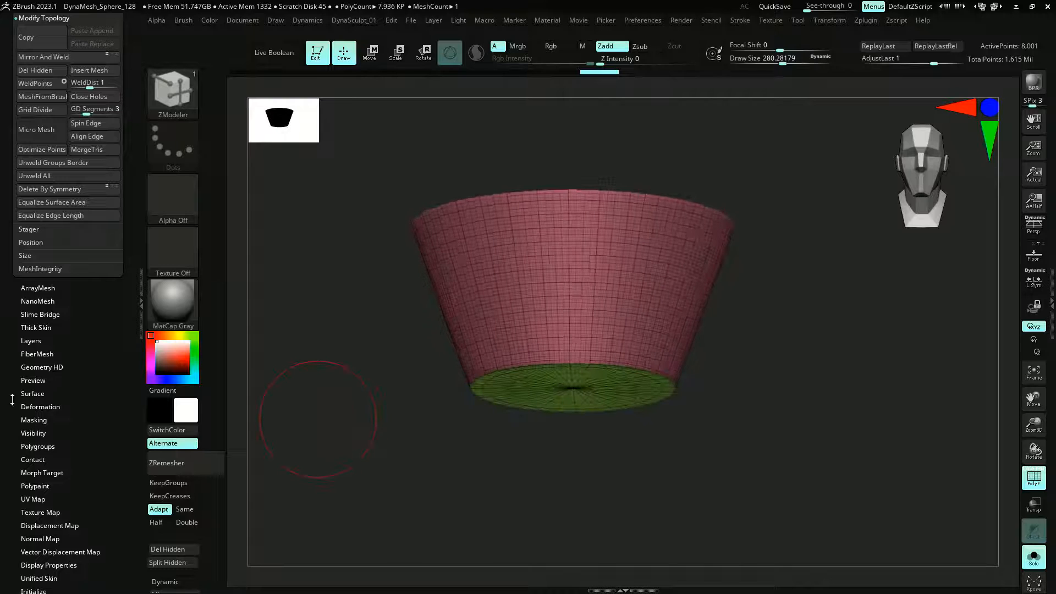
{"action": "scroll", "coordinate": [20, 211], "scroll_direction": "up", "scroll_amount": 3}
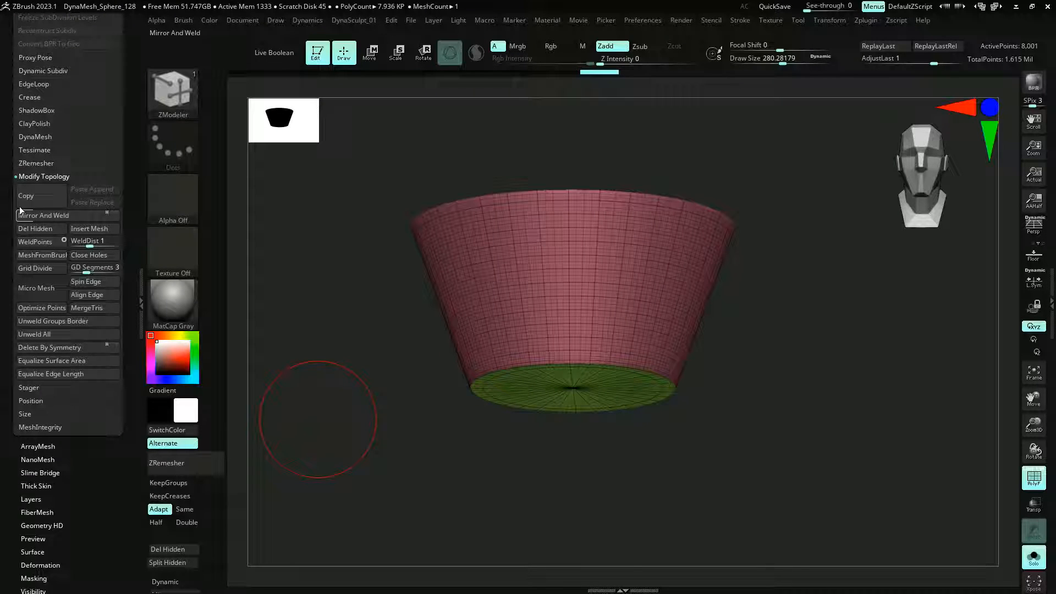
{"action": "left_click", "coordinate": [27, 228]}
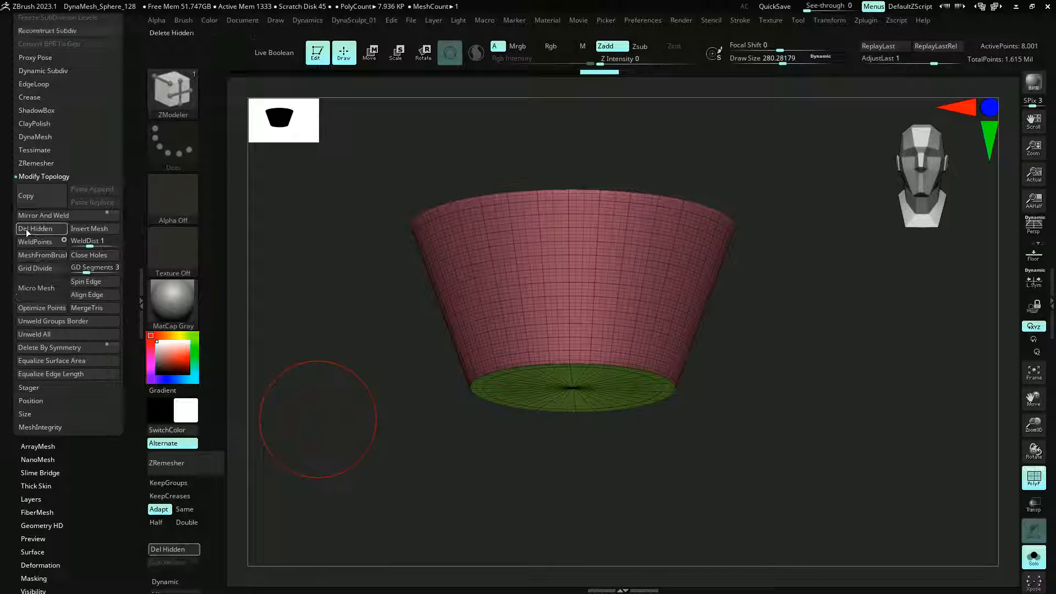
Flip the normals of the sauce mesh so its faces point the other way
{"action": "left_click_drag", "start_coordinate": [331, 419], "coordinate": [336, 410], "text": "shift"}
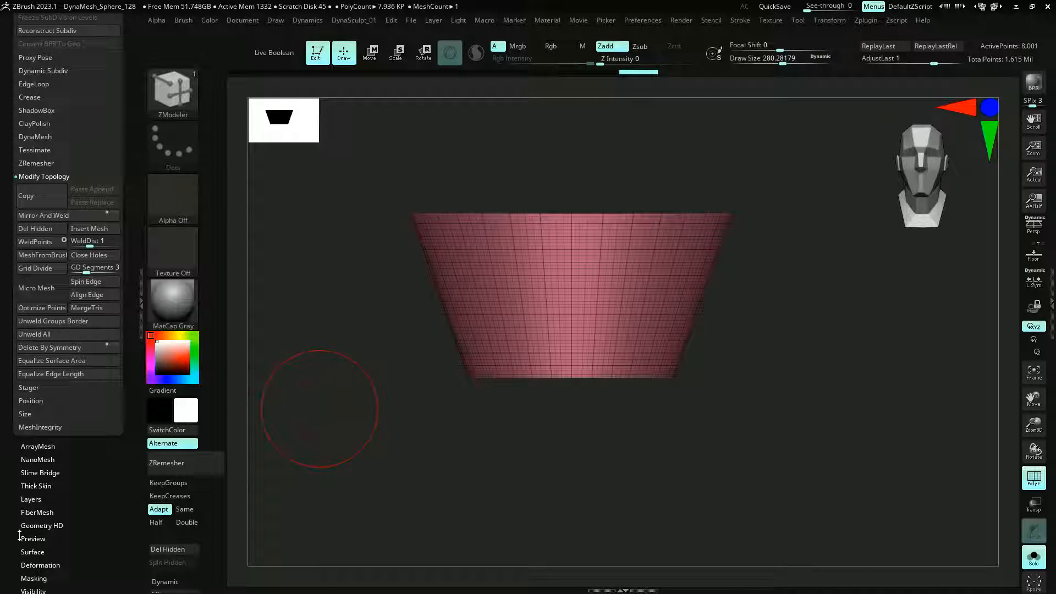
{"action": "left_click_drag", "start_coordinate": [12, 534], "coordinate": [12, 434]}
{"action": "left_click", "coordinate": [31, 522]}
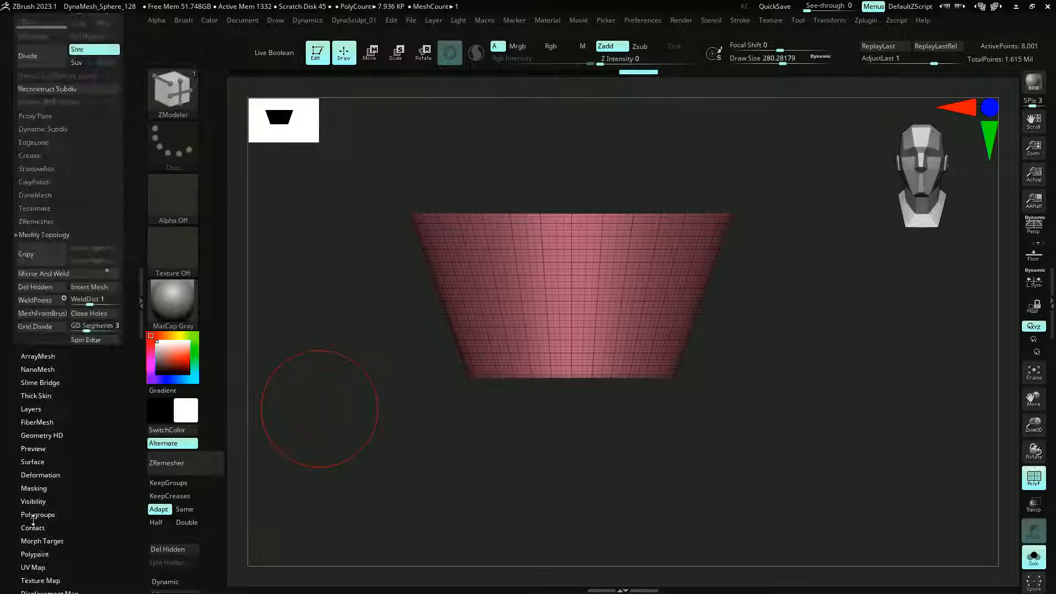
{"action": "left_click", "coordinate": [82, 350]}
{"action": "mouse_move", "coordinate": [350, 413]}
{"action": "left_mouse_down"}
{"action": "mouse_move", "coordinate": [347, 431]}
{"action": "mouse_move", "coordinate": [354, 420]}
{"action": "mouse_move", "coordinate": [370, 448]}
{"action": "mouse_move", "coordinate": [366, 481]}
{"action": "mouse_move", "coordinate": [352, 335]}
{"action": "mouse_move", "coordinate": [349, 471]}
{"action": "mouse_move", "coordinate": [337, 365]}
{"action": "mouse_move", "coordinate": [346, 403]}
{"action": "left_mouse_up"}
{"action": "left_click_drag", "start_coordinate": [11, 132], "coordinate": [10, 209]}
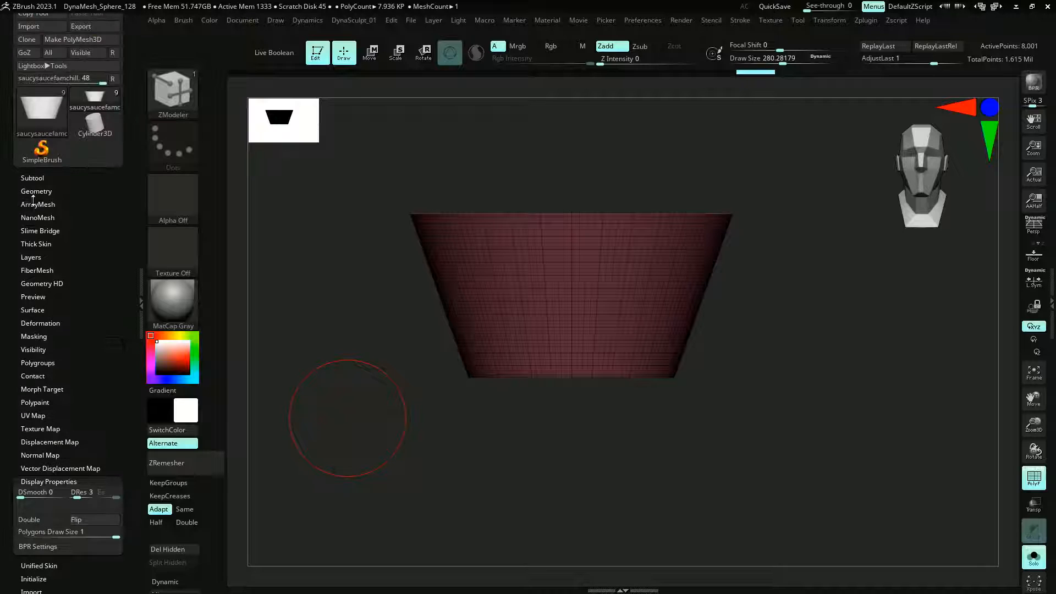
Close the open hole across the sauce mesh's upper end, inspect the cap, and show the other subtools again
{"action": "left_click", "coordinate": [33, 197]}
{"action": "left_click_drag", "start_coordinate": [9, 351], "coordinate": [11, 315]}
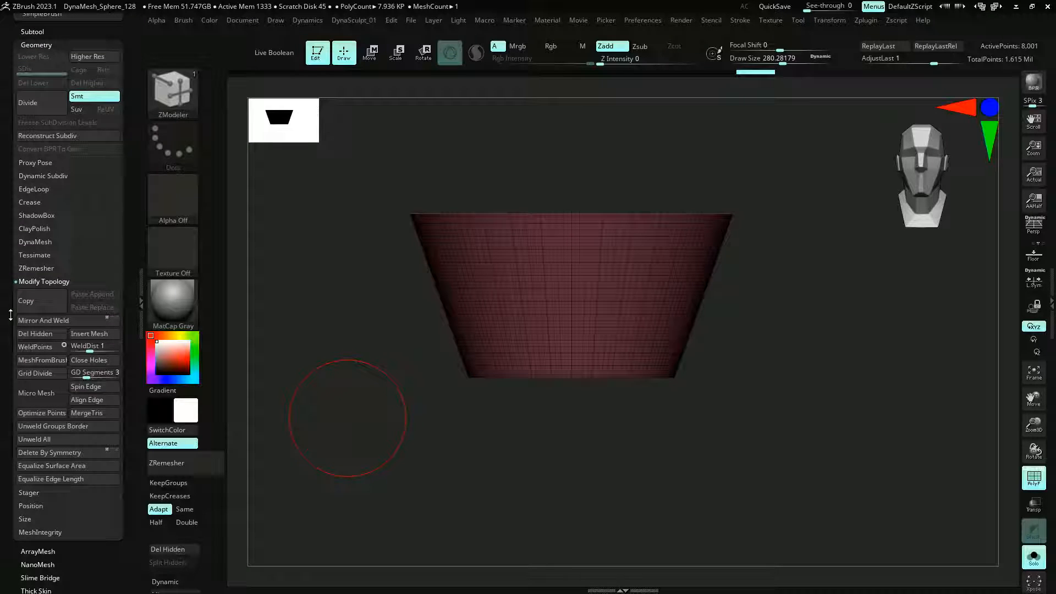
{"action": "left_click", "coordinate": [85, 361]}
{"action": "left_click_drag", "start_coordinate": [302, 405], "coordinate": [309, 460]}
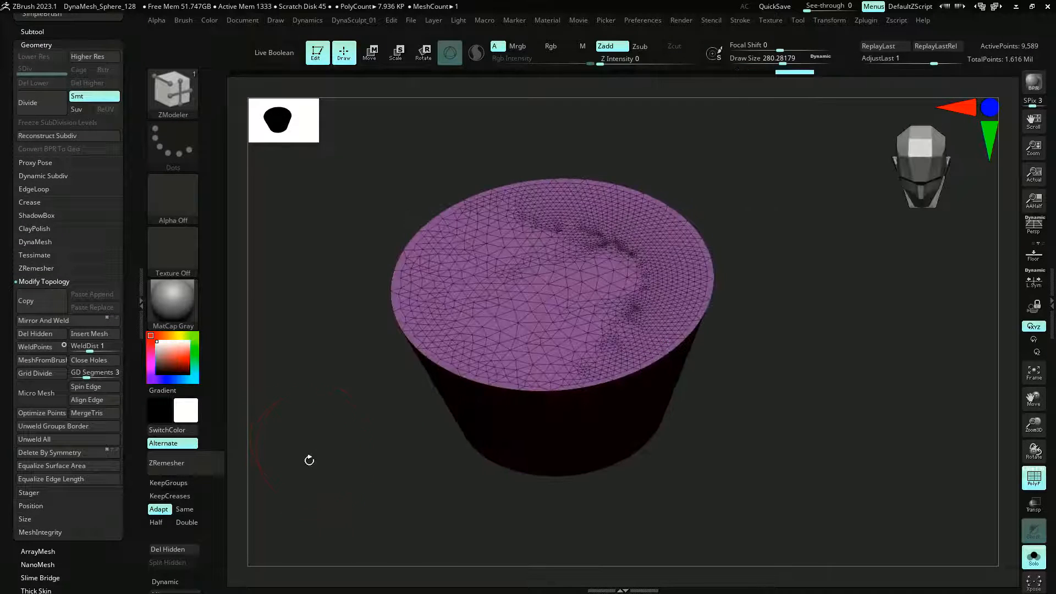
{"action": "left_click_drag", "start_coordinate": [335, 394], "coordinate": [284, 395]}
{"action": "left_click_drag", "start_coordinate": [257, 228], "coordinate": [293, 249], "text": "alt"}
{"action": "key", "text": "alt+s"}
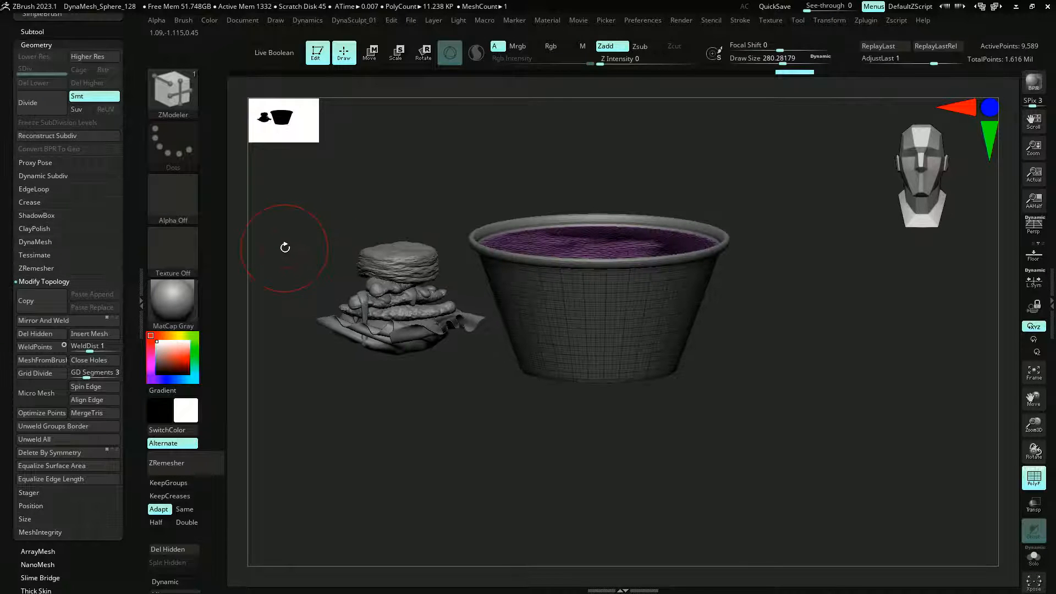
Convert the sauce mesh to DynaMesh at resolution 128 and check the new surface from above
{"action": "left_click", "coordinate": [32, 228]}
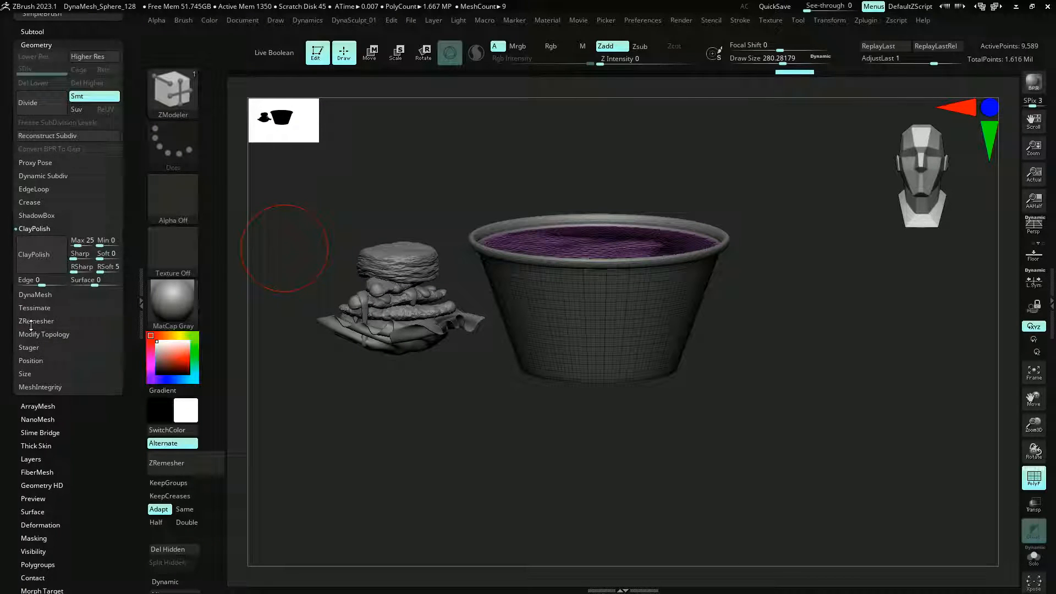
{"action": "left_click", "coordinate": [36, 294]}
{"action": "left_click", "coordinate": [34, 260]}
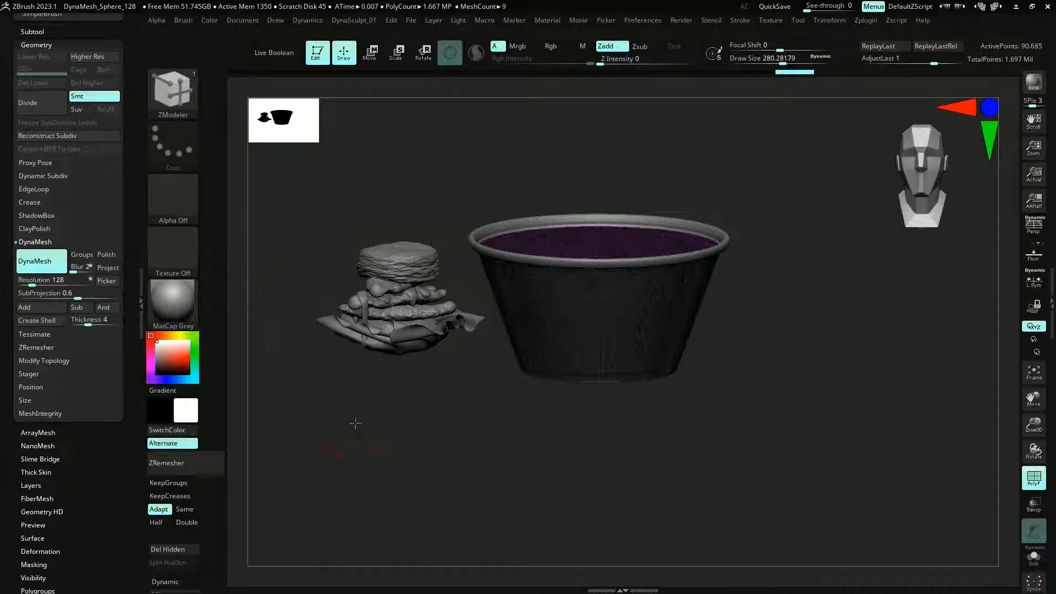
{"action": "left_click_drag", "start_coordinate": [355, 423], "coordinate": [422, 485]}
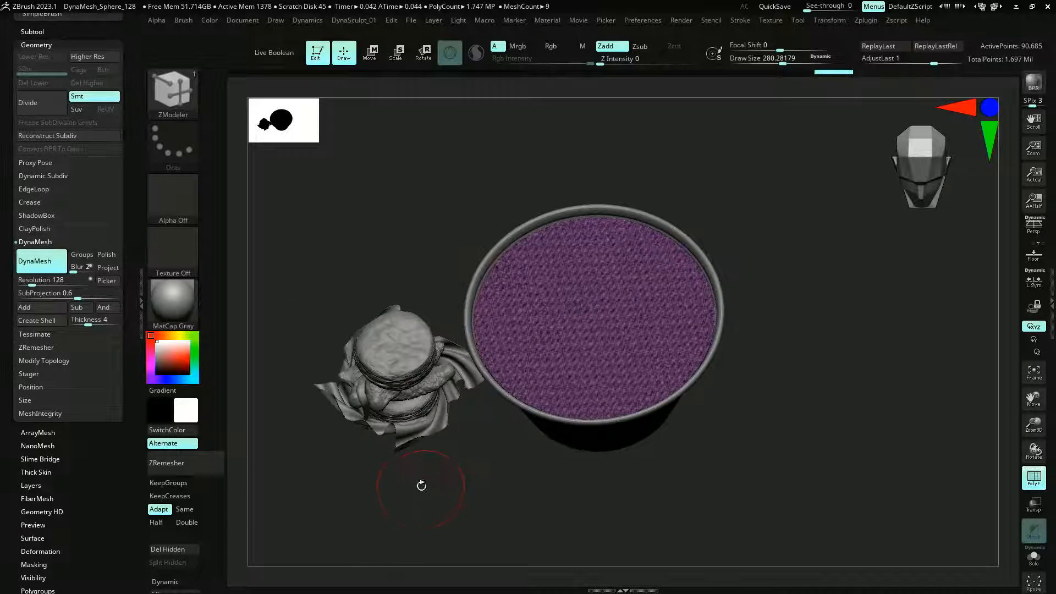
{"action": "left_click_drag", "start_coordinate": [487, 500], "coordinate": [510, 563], "text": "alt"}
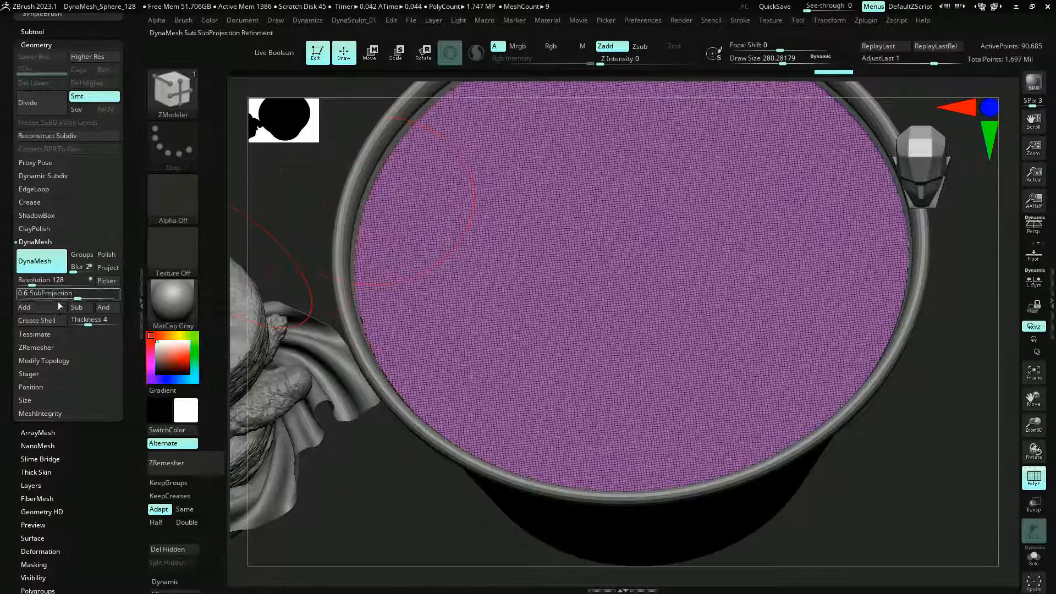
Smooth the sauce mesh with the Polish deformation, turn off the wireframe display, and view it inside the cup
{"action": "scroll", "coordinate": [4, 308], "scroll_direction": "down", "scroll_amount": 1}
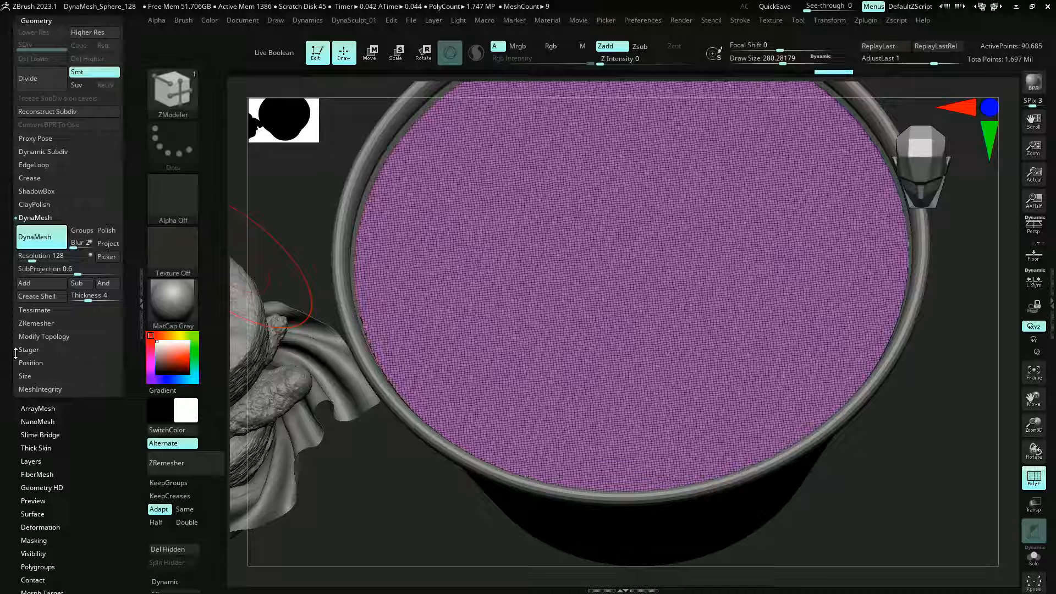
{"action": "left_click", "coordinate": [29, 324]}
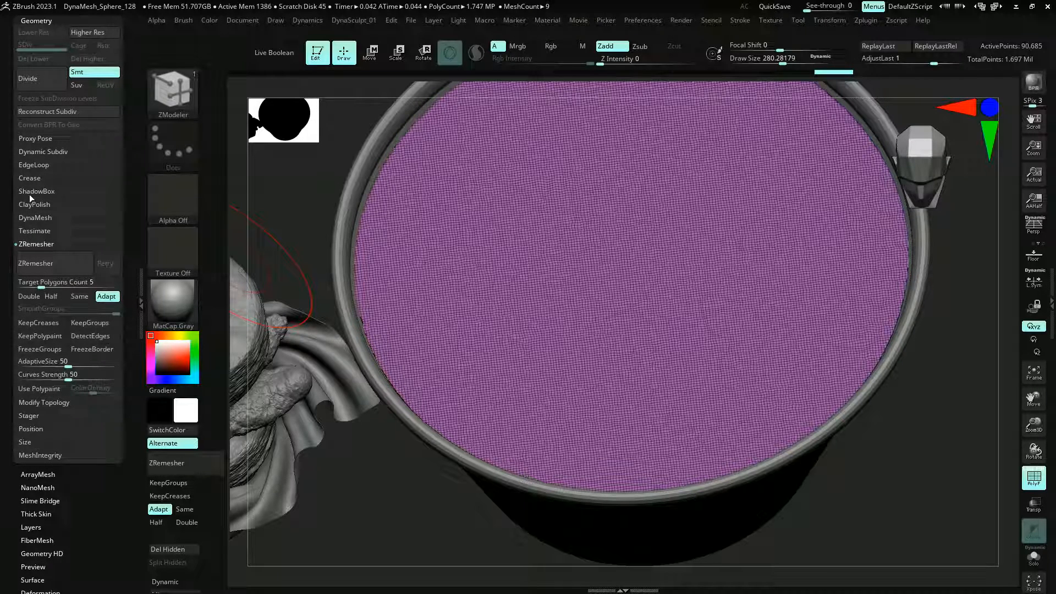
{"action": "left_click_drag", "start_coordinate": [8, 277], "coordinate": [5, 193]}
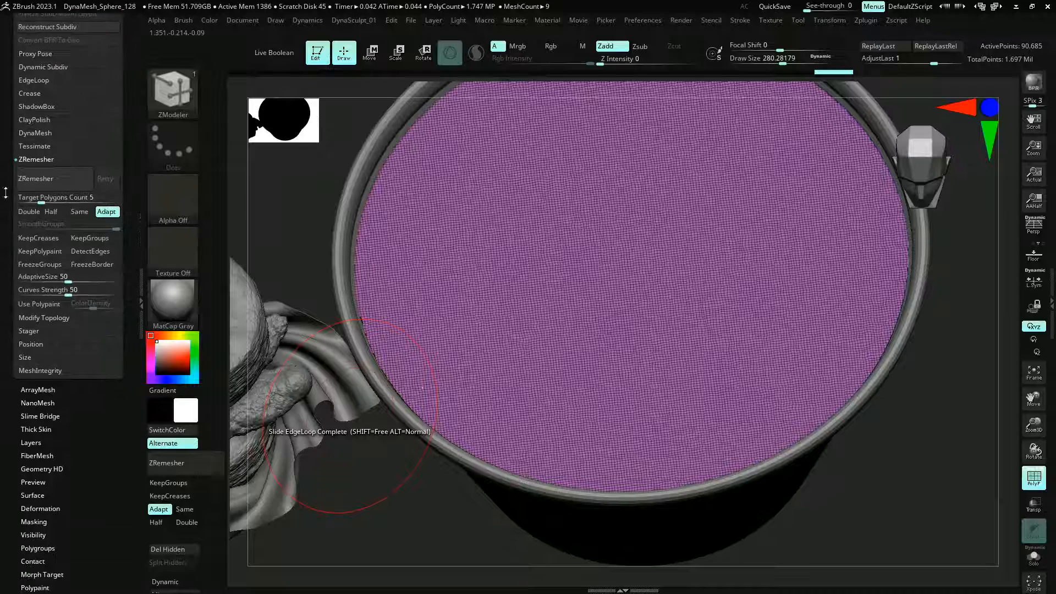
{"action": "left_click_drag", "start_coordinate": [9, 479], "coordinate": [10, 405]}
{"action": "left_click", "coordinate": [29, 435]}
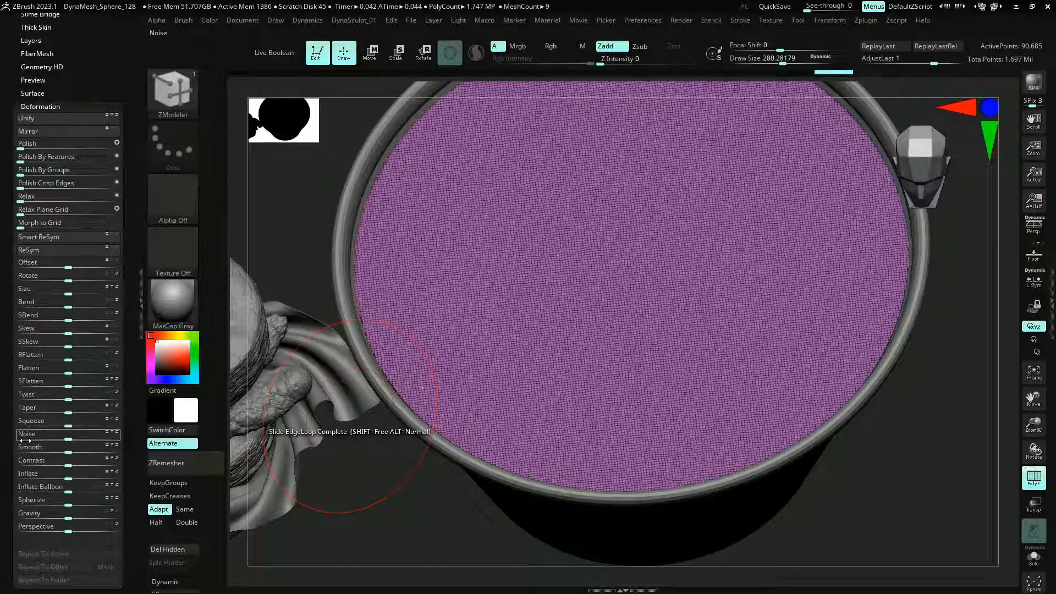
{"action": "left_click_drag", "start_coordinate": [22, 147], "coordinate": [59, 153]}
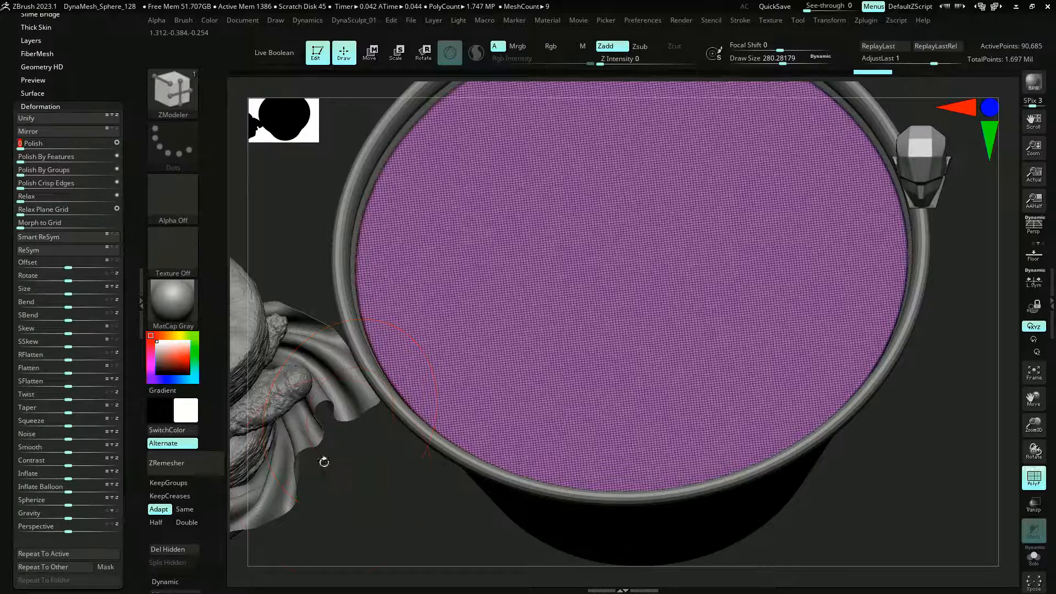
{"action": "left_click_drag", "start_coordinate": [323, 460], "coordinate": [332, 447], "text": "alt"}
{"action": "key", "text": "alt+s"}
{"action": "left_click_drag", "start_coordinate": [408, 472], "coordinate": [405, 440]}
{"action": "left_click", "coordinate": [400, 485]}
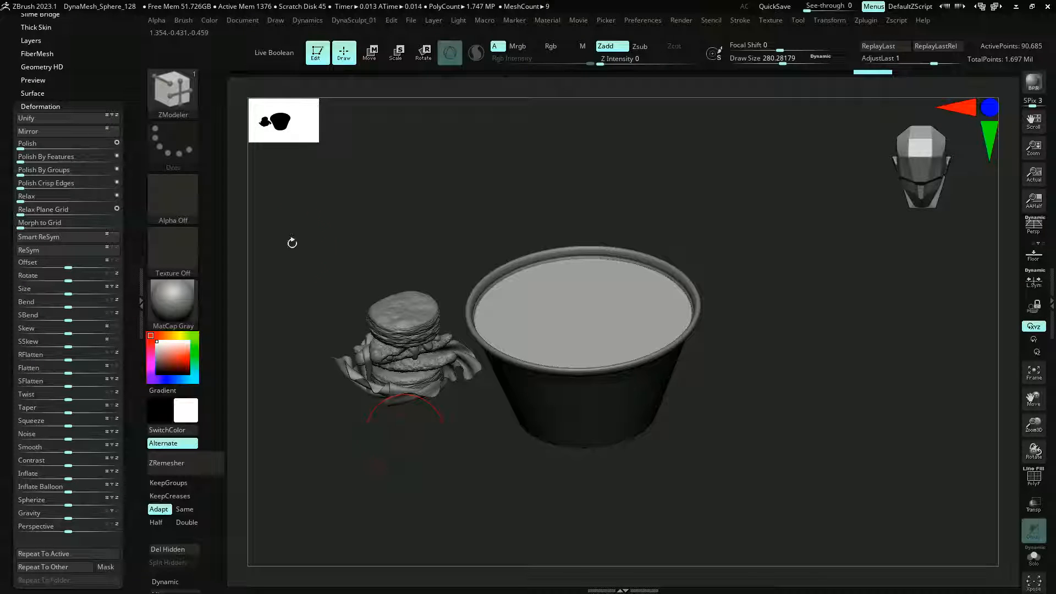
Create a subtool folder named "sauce" holding the PM3D_Cylinder3D1 cup and the saucysaucefamchill mesh
{"action": "left_click_drag", "start_coordinate": [293, 243], "coordinate": [310, 250], "text": "shift"}
{"action": "scroll", "coordinate": [22, 125], "scroll_direction": "up", "scroll_amount": 3}
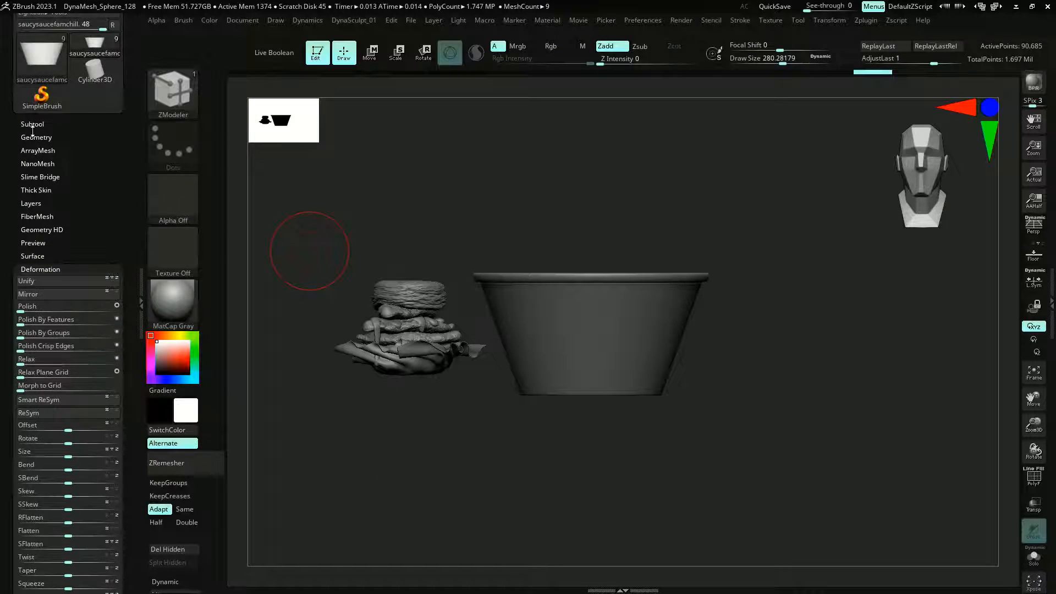
{"action": "left_click", "coordinate": [31, 125]}
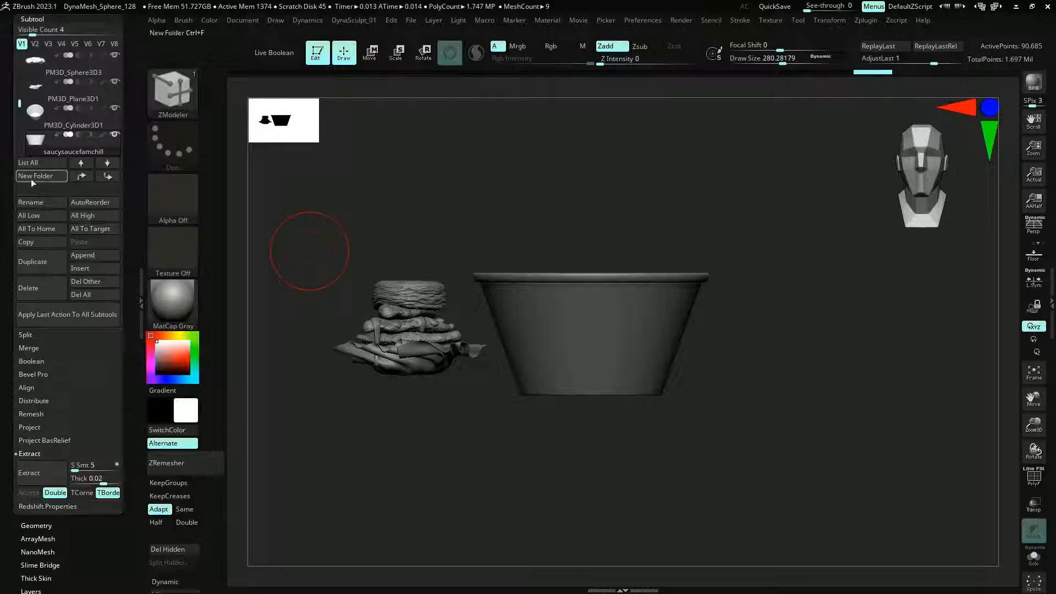
{"action": "left_click", "coordinate": [35, 126]}
{"action": "key", "text": "shift+f"}
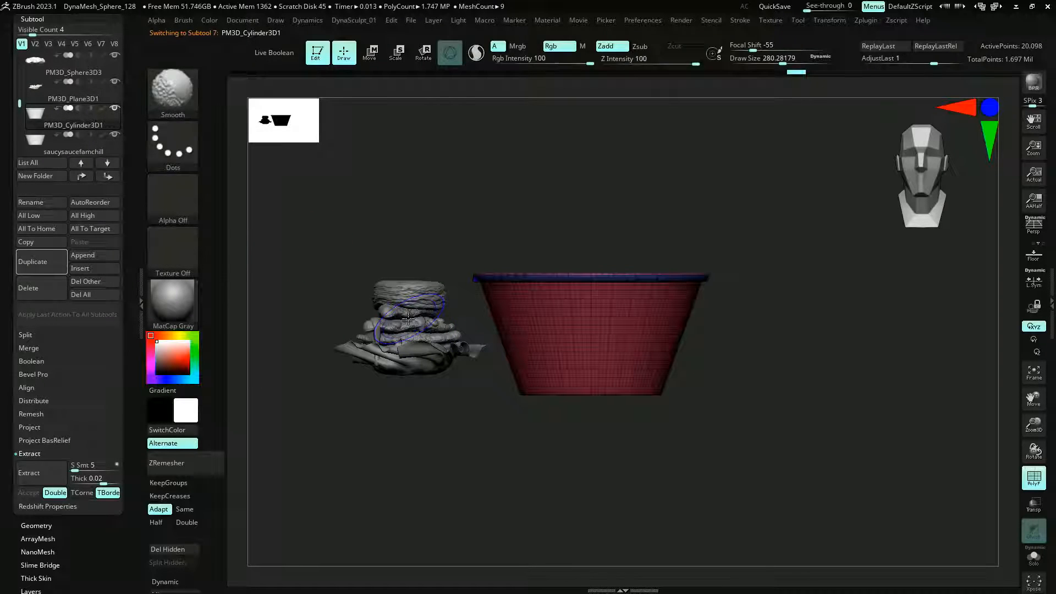
{"action": "left_click", "coordinate": [28, 177]}
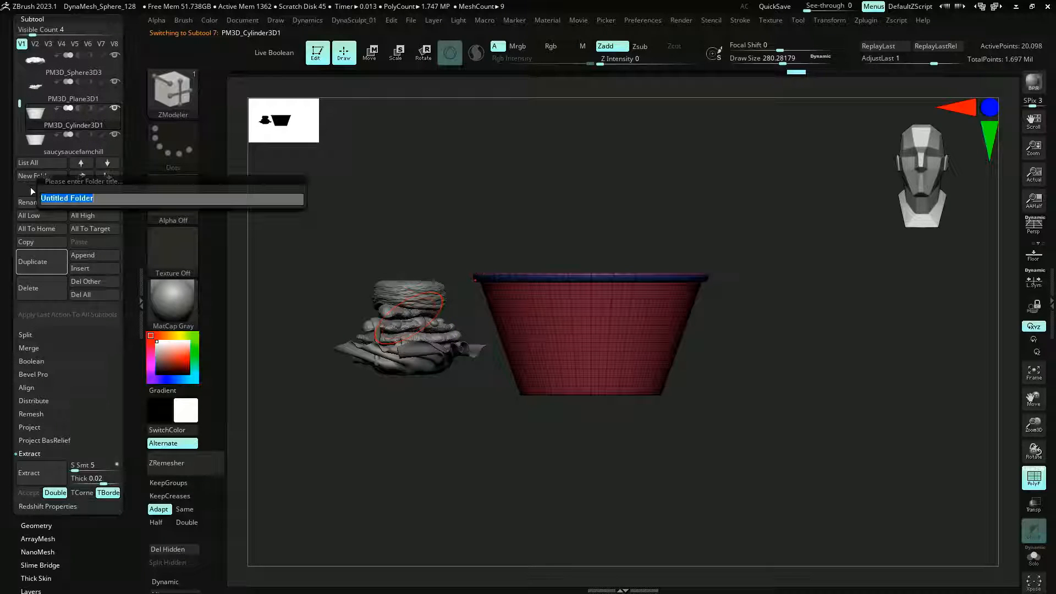
{"action": "type", "text": "sauce"}
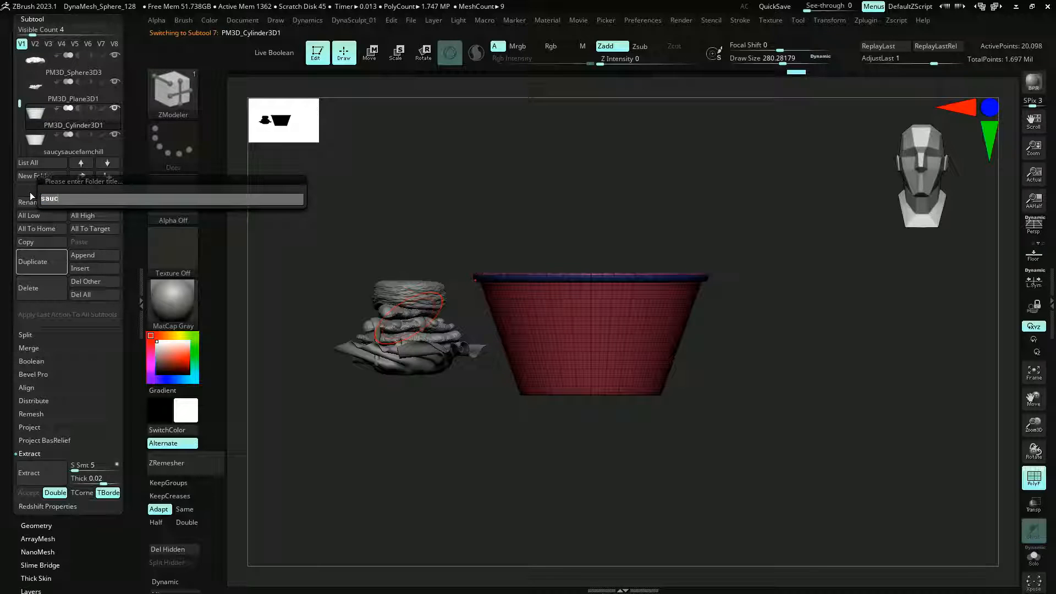
{"action": "key", "text": "Return"}
{"action": "left_click_drag", "start_coordinate": [21, 98], "coordinate": [37, 78]}
{"action": "left_click_drag", "start_coordinate": [12, 120], "coordinate": [10, 96]}
Include both sauce folder subtools in the transform, then scale the cup down, move it above the sandwich, and tilt it
{"action": "left_click_drag", "start_coordinate": [316, 418], "coordinate": [350, 389]}
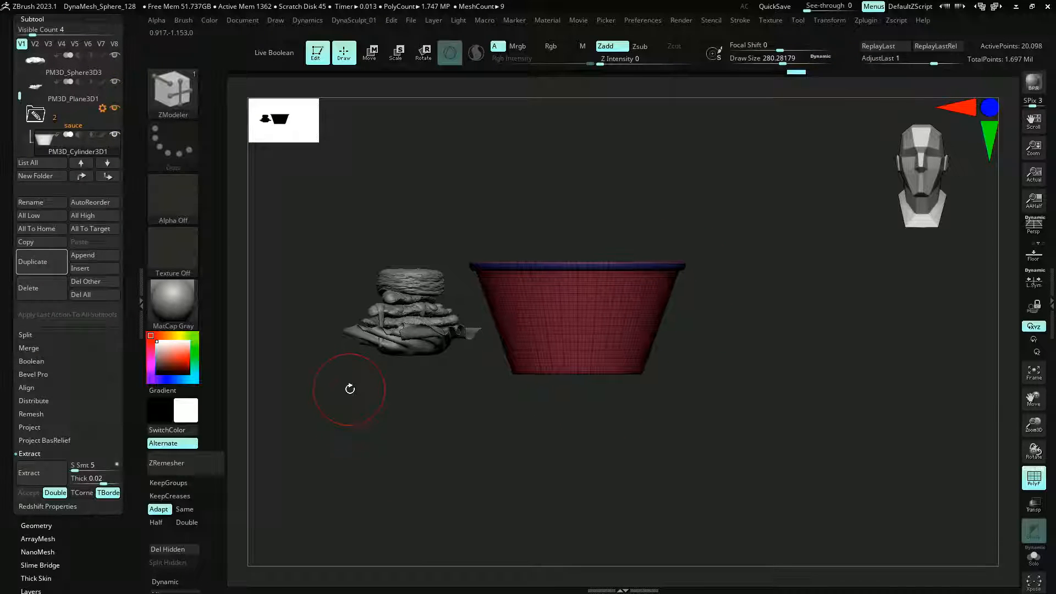
{"action": "left_click", "coordinate": [102, 108]}
{"action": "left_click", "coordinate": [84, 122]}
{"action": "left_click_drag", "start_coordinate": [529, 270], "coordinate": [527, 202]}
{"action": "left_click_drag", "start_coordinate": [575, 282], "coordinate": [491, 230]}
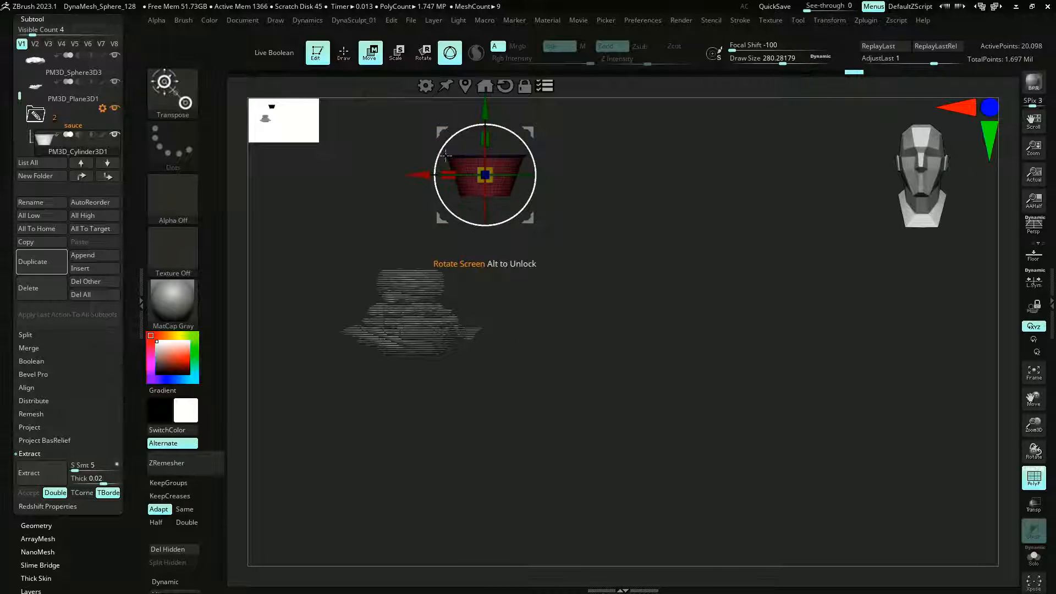
{"action": "left_click_drag", "start_coordinate": [483, 124], "coordinate": [394, 131]}
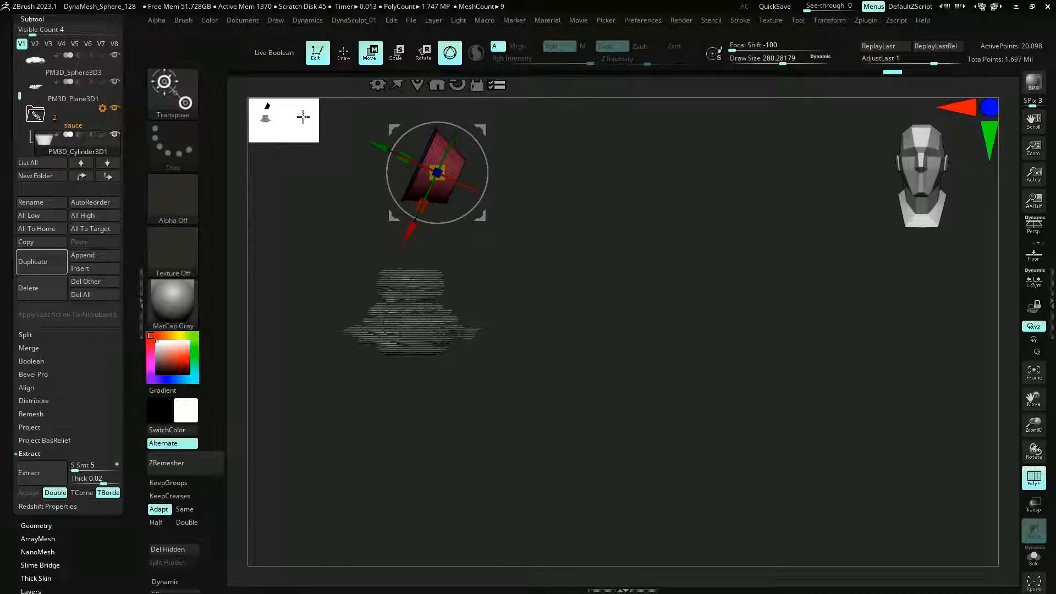
{"action": "left_click", "coordinate": [303, 117]}
{"action": "left_click_drag", "start_coordinate": [555, 273], "coordinate": [263, 108]}
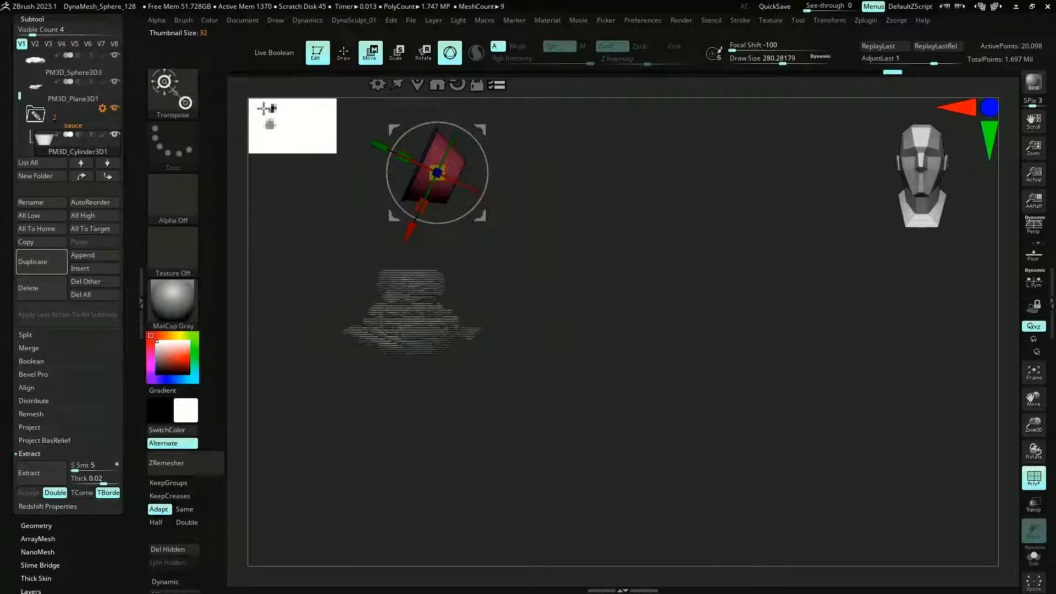
{"action": "mouse_move", "coordinate": [386, 167]}
{"action": "left_mouse_down"}
{"action": "mouse_move", "coordinate": [394, 142]}
{"action": "mouse_move", "coordinate": [387, 158]}
{"action": "left_mouse_up"}
{"action": "mouse_move", "coordinate": [325, 224]}
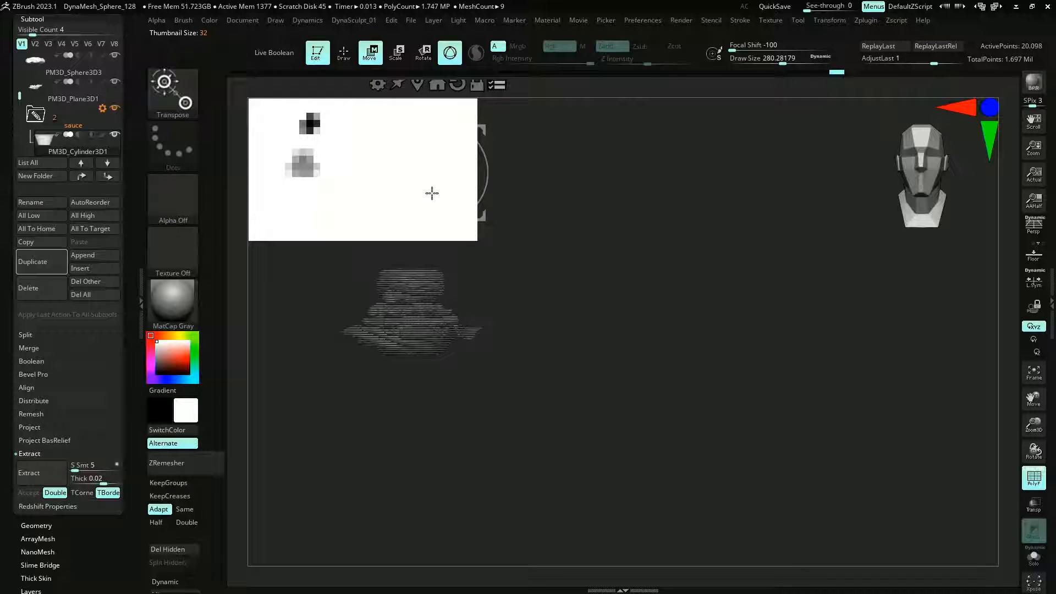
{"action": "left_click_drag", "start_coordinate": [561, 322], "coordinate": [793, 423], "text": "alt"}
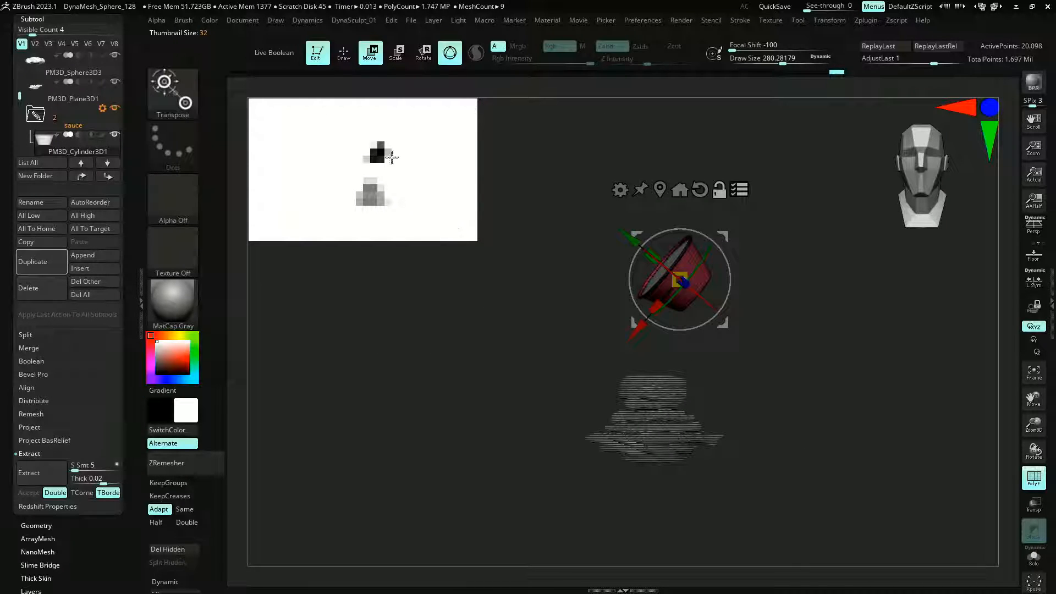
Tilt, shrink, and reposition the sauce cup above the sandwich with its opening facing forward, and turn off transposing all selected subtools
{"action": "left_click_drag", "start_coordinate": [662, 262], "coordinate": [628, 275]}
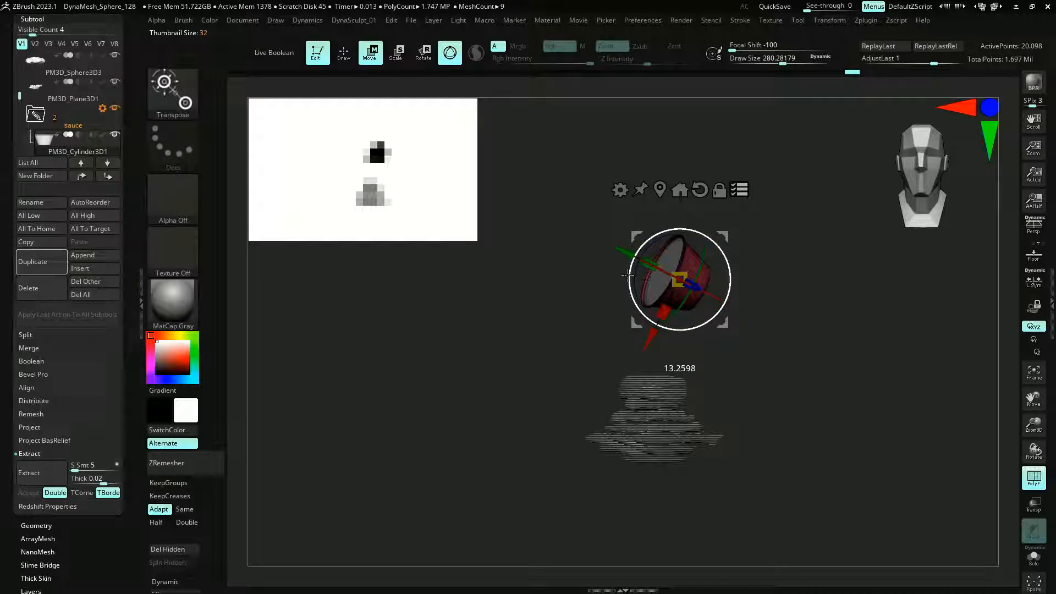
{"action": "left_click_drag", "start_coordinate": [578, 245], "coordinate": [566, 286]}
{"action": "left_click_drag", "start_coordinate": [637, 236], "coordinate": [644, 218]}
{"action": "mouse_move", "coordinate": [576, 159]}
{"action": "left_mouse_down", "text": "alt"}
{"action": "mouse_move", "coordinate": [580, 187]}
{"action": "mouse_move", "coordinate": [566, 168]}
{"action": "left_mouse_up", "text": "alt"}
{"action": "mouse_move", "coordinate": [647, 246]}
{"action": "left_mouse_down"}
{"action": "mouse_move", "coordinate": [647, 237]}
{"action": "mouse_move", "coordinate": [658, 261]}
{"action": "mouse_move", "coordinate": [633, 233]}
{"action": "left_mouse_up"}
{"action": "left_click_drag", "start_coordinate": [452, 448], "coordinate": [451, 329], "text": "shift"}
{"action": "left_click_drag", "start_coordinate": [667, 231], "coordinate": [667, 234]}
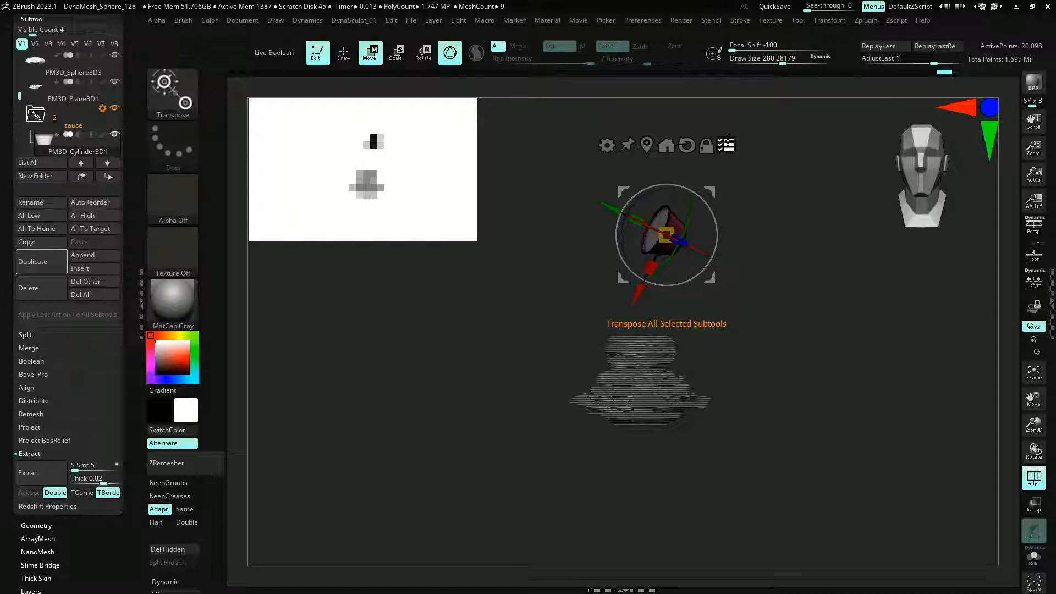
{"action": "left_click", "coordinate": [727, 146]}
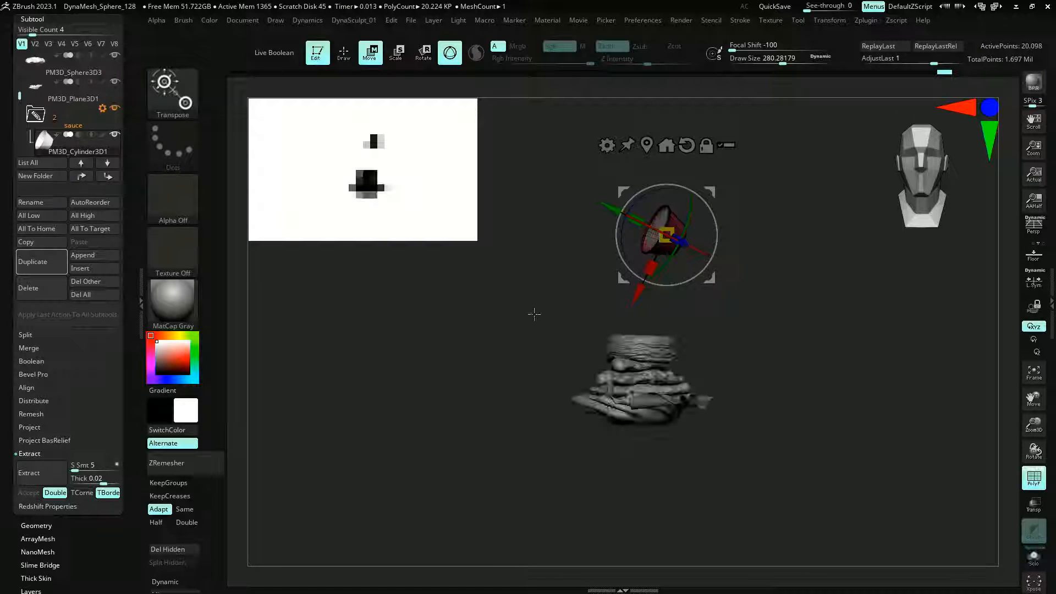
{"action": "left_click_drag", "start_coordinate": [479, 373], "coordinate": [422, 402], "text": "alt"}
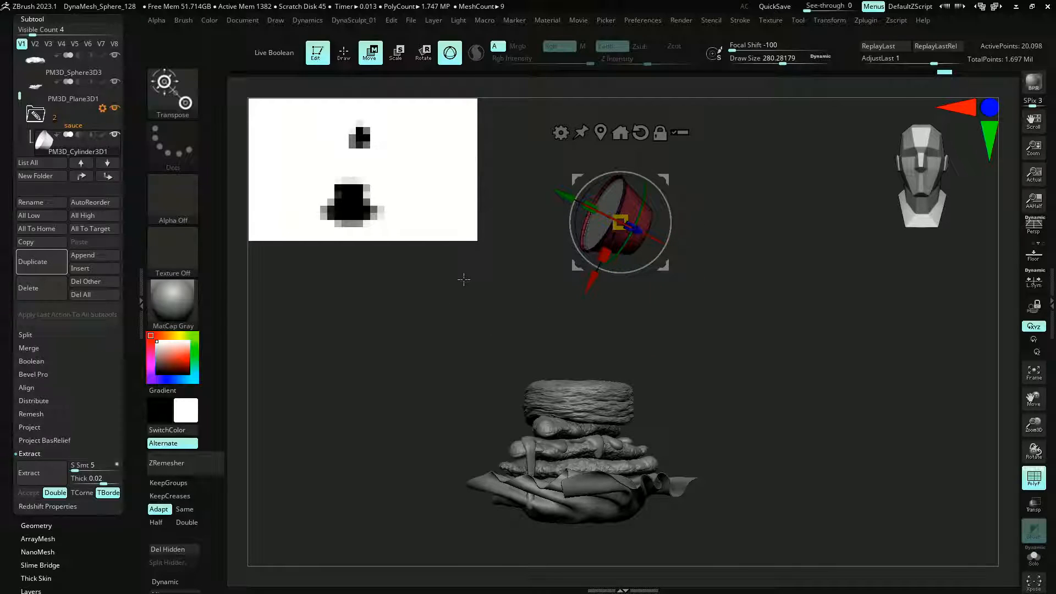
Return to Draw mode and hide the enlarged silhouette thumbnail on the canvas
{"action": "key", "text": "q"}
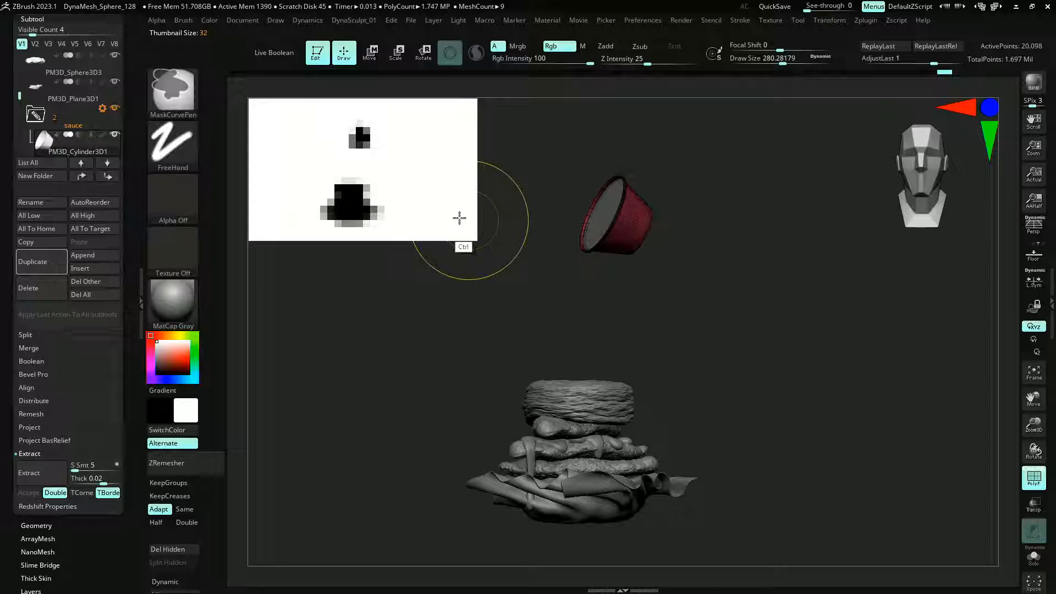
{"action": "left_click_drag", "start_coordinate": [460, 220], "coordinate": [408, 184], "text": "ctrl"}
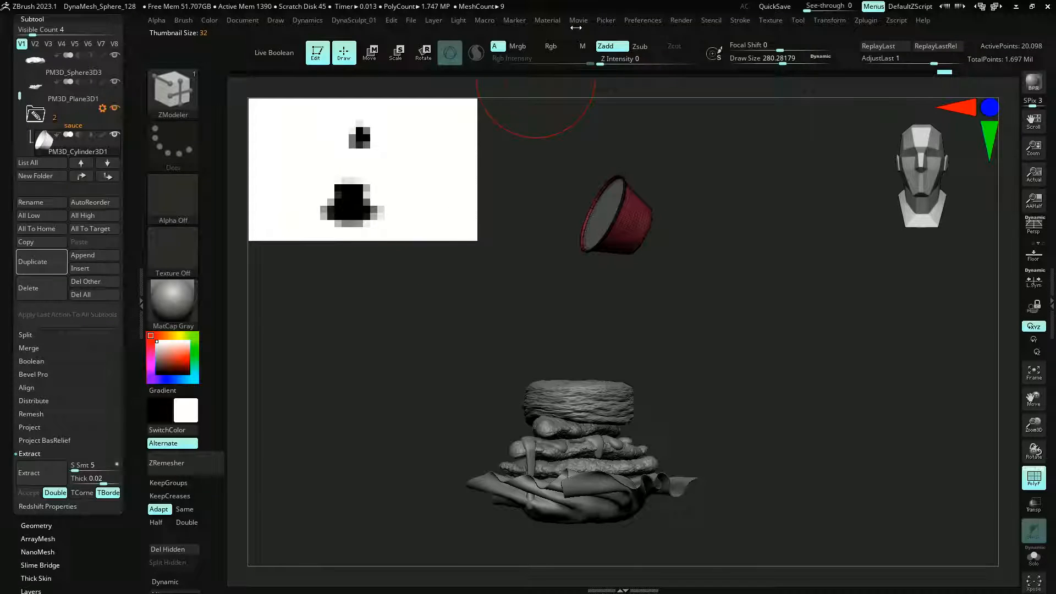
{"action": "left_click", "coordinate": [631, 22]}
{"action": "scroll", "coordinate": [636, 125], "scroll_direction": "down", "scroll_amount": 2}
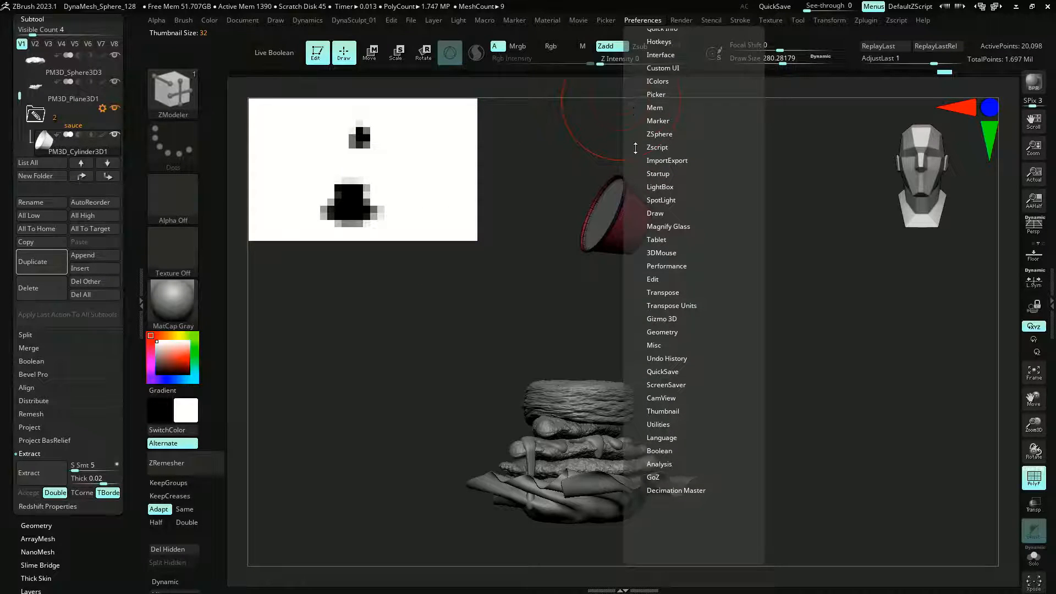
{"action": "scroll", "coordinate": [636, 147], "scroll_direction": "down", "scroll_amount": 2}
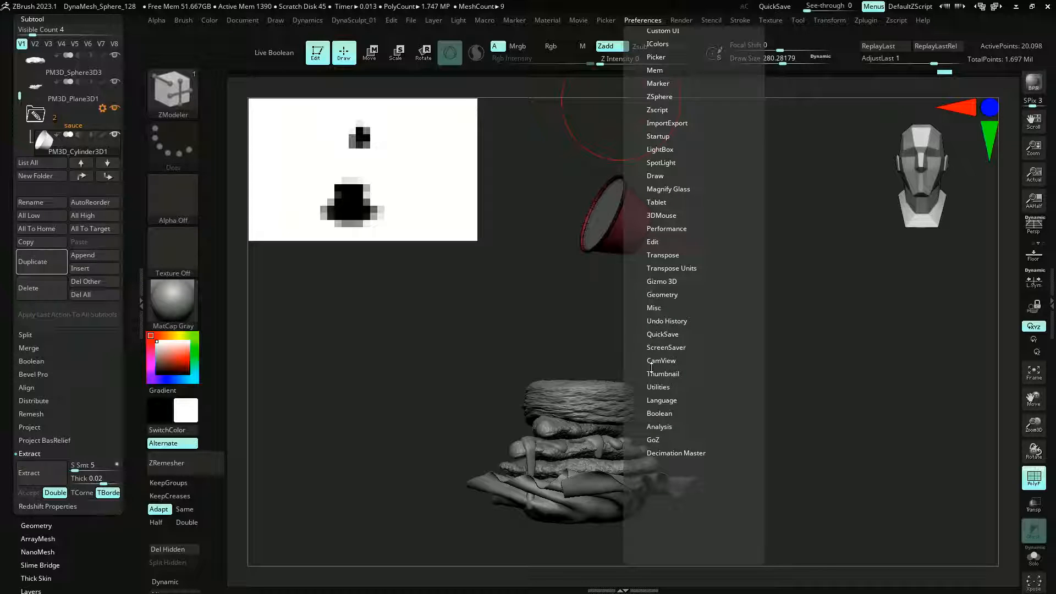
{"action": "left_click", "coordinate": [653, 372]}
{"action": "left_click", "coordinate": [653, 387]}
Select the sauce mesh and slice off its upper part along a slightly slanted line with the KnifeCurve brush
{"action": "mouse_move", "coordinate": [447, 286]}
{"action": "left_mouse_down", "text": "alt"}
{"action": "mouse_move", "coordinate": [452, 245]}
{"action": "mouse_move", "coordinate": [461, 253]}
{"action": "mouse_move", "coordinate": [446, 314]}
{"action": "mouse_move", "coordinate": [460, 307]}
{"action": "mouse_move", "coordinate": [436, 309]}
{"action": "mouse_move", "coordinate": [439, 295]}
{"action": "mouse_move", "coordinate": [418, 275]}
{"action": "mouse_move", "coordinate": [438, 281]}
{"action": "mouse_move", "coordinate": [480, 207]}
{"action": "left_mouse_up", "text": "alt"}
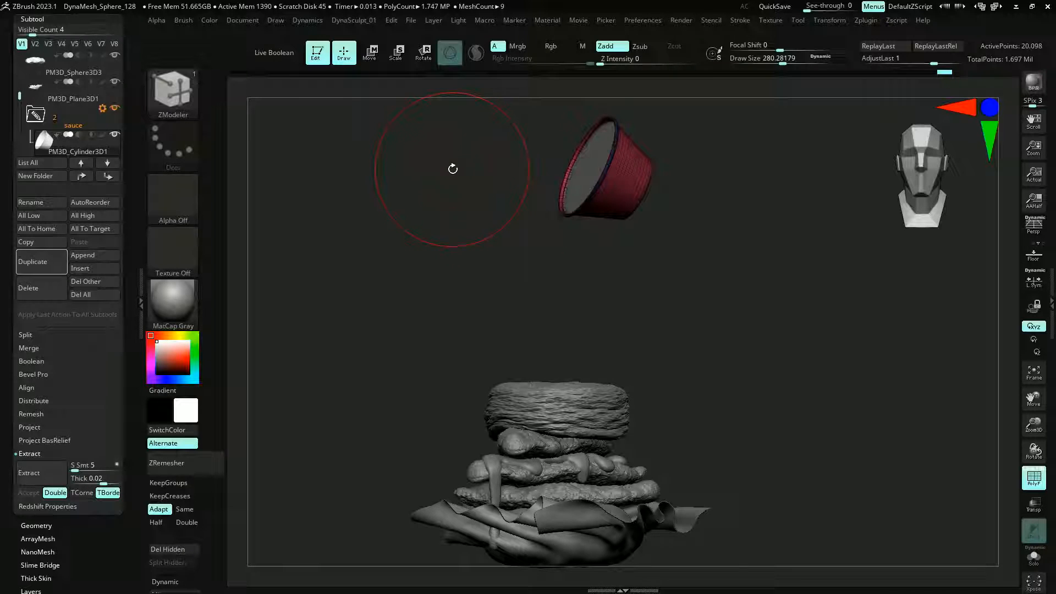
{"action": "left_click", "coordinate": [573, 180], "text": "alt"}
{"action": "left_click_drag", "start_coordinate": [484, 196], "coordinate": [499, 237], "text": "alt"}
{"action": "key", "text": "shift+f"}
{"action": "key", "text": "shift+f"}
{"action": "key", "text": "ctrl+shift"}
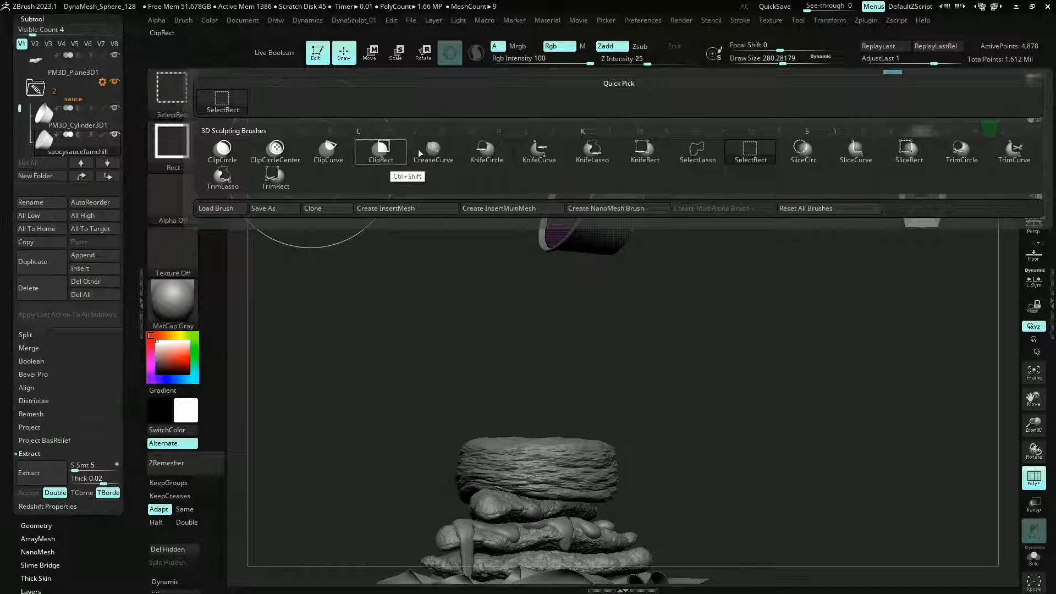
{"action": "left_click", "coordinate": [530, 154]}
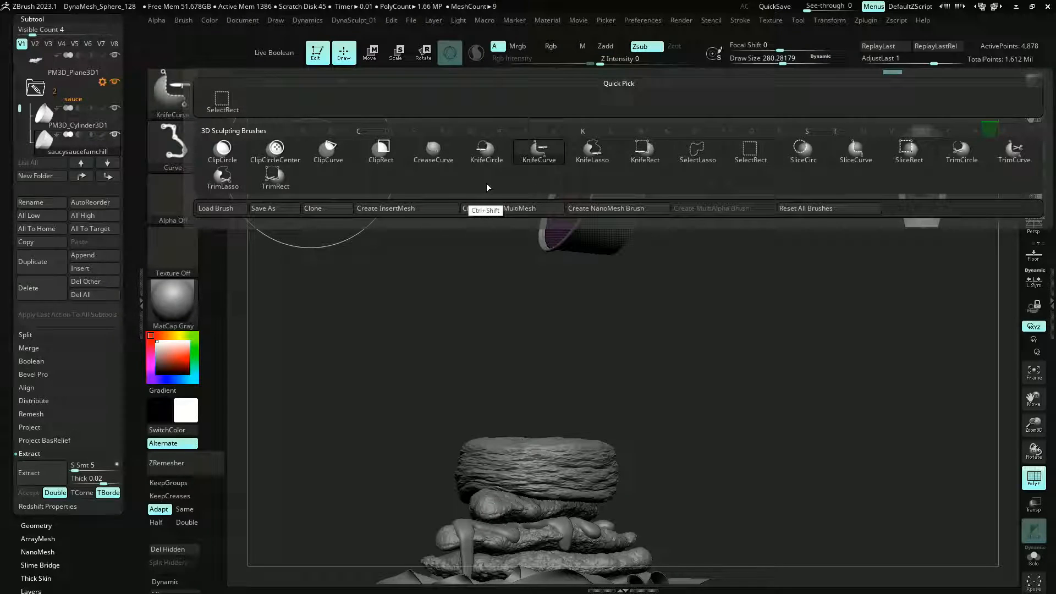
{"action": "mouse_move", "coordinate": [472, 201]}
{"action": "left_mouse_down", "text": "ctrl+shift"}
{"action": "mouse_move", "coordinate": [769, 203]}
{"action": "mouse_move", "coordinate": [759, 207]}
{"action": "mouse_move", "coordinate": [804, 134]}
{"action": "mouse_move", "coordinate": [792, 160]}
{"action": "mouse_move", "coordinate": [806, 160]}
{"action": "left_mouse_up", "text": "ctrl+shift"}
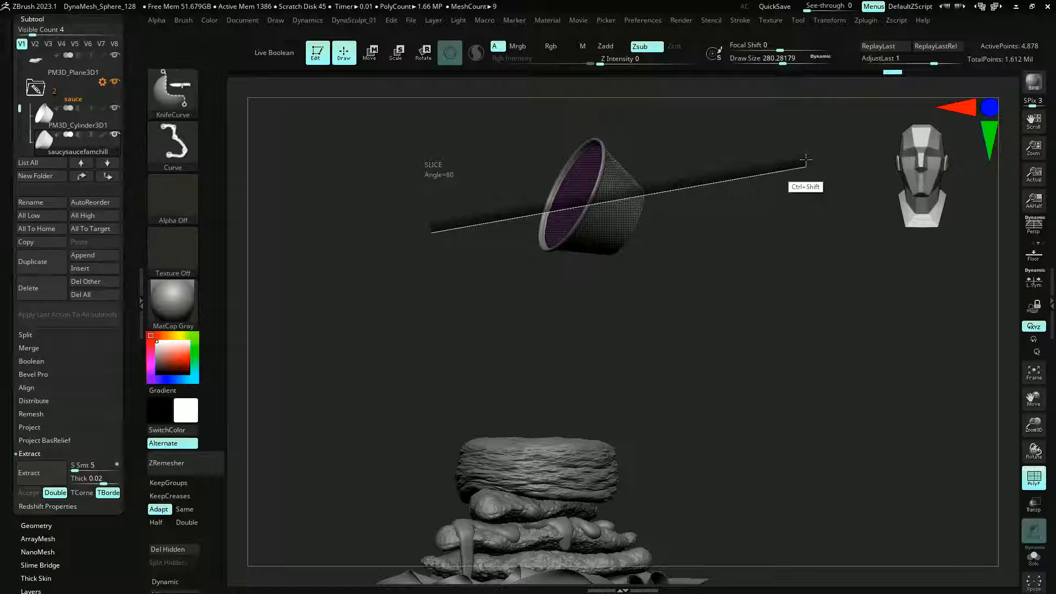
{"action": "mouse_move", "coordinate": [806, 161]}
{"action": "left_mouse_down", "text": "ctrl+shift"}
{"action": "mouse_move", "coordinate": [438, 234]}
{"action": "mouse_move", "coordinate": [393, 221]}
{"action": "left_mouse_up", "text": "ctrl+shift"}
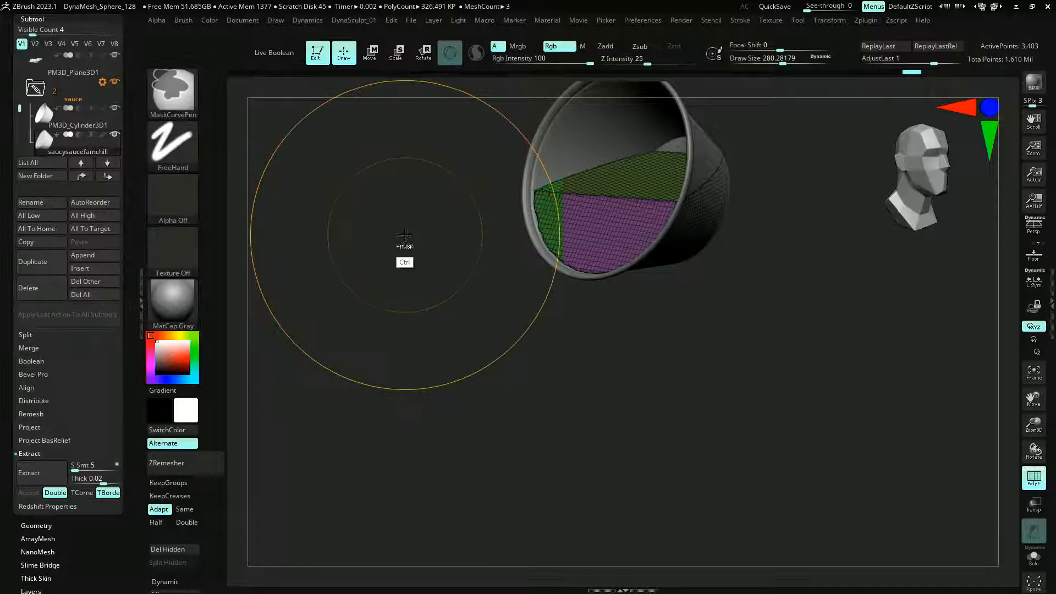
Merge the cut sauce mesh into a single polygroup, rebuild its DynaMesh, and hide the wireframe display
{"action": "key", "text": "ctrl+w"}
{"action": "left_click_drag", "start_coordinate": [428, 301], "coordinate": [407, 329], "text": "ctrl"}
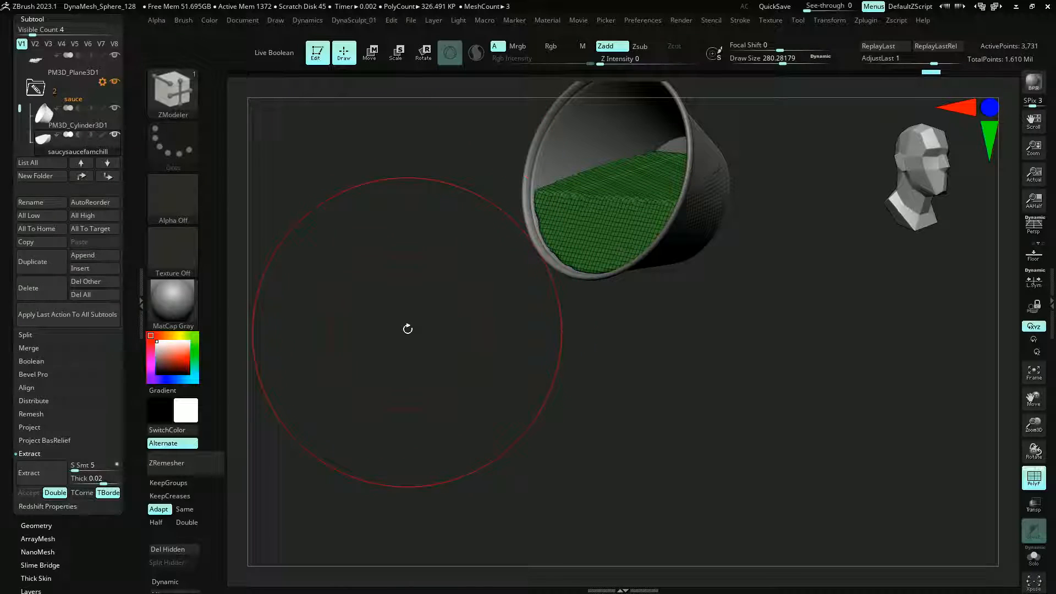
{"action": "key", "text": "shift+f"}
{"action": "left_click_drag", "start_coordinate": [470, 341], "coordinate": [473, 325], "text": "shift"}
Undo the stray stroke on the sauce, smooth its front edge at Draw Size about 90, and rebuild its DynaMesh
{"action": "key", "text": "s"}
{"action": "left_click_drag", "start_coordinate": [473, 275], "coordinate": [458, 276]}
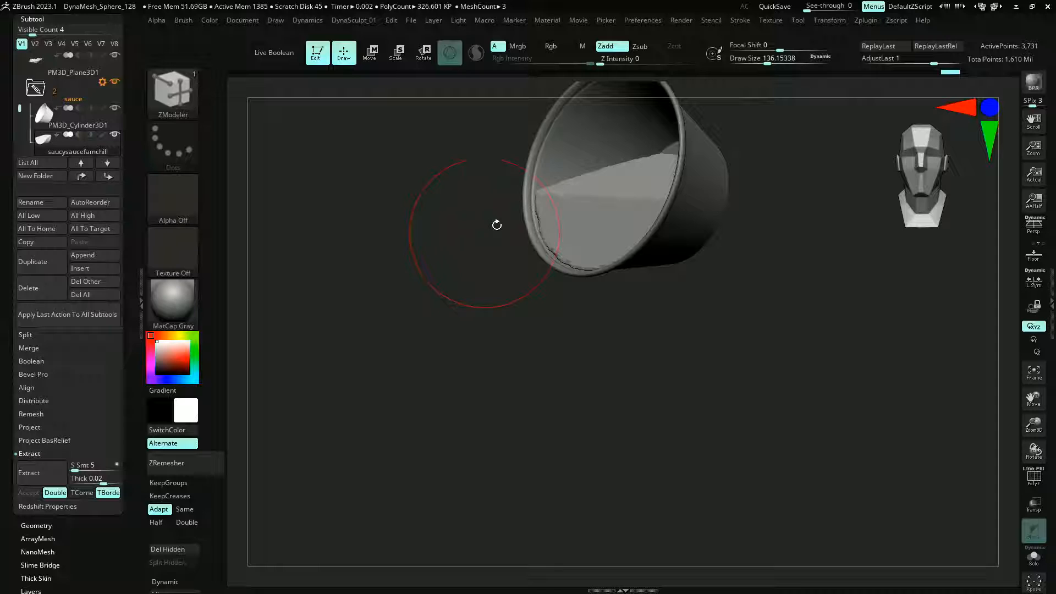
{"action": "mouse_move", "coordinate": [556, 209]}
{"action": "left_mouse_down", "text": "shift"}
{"action": "mouse_move", "coordinate": [606, 184]}
{"action": "mouse_move", "coordinate": [566, 197]}
{"action": "left_mouse_up", "text": "shift"}
{"action": "key", "text": "ctrl+z"}
{"action": "key", "text": "s"}
{"action": "key", "text": "shift"}
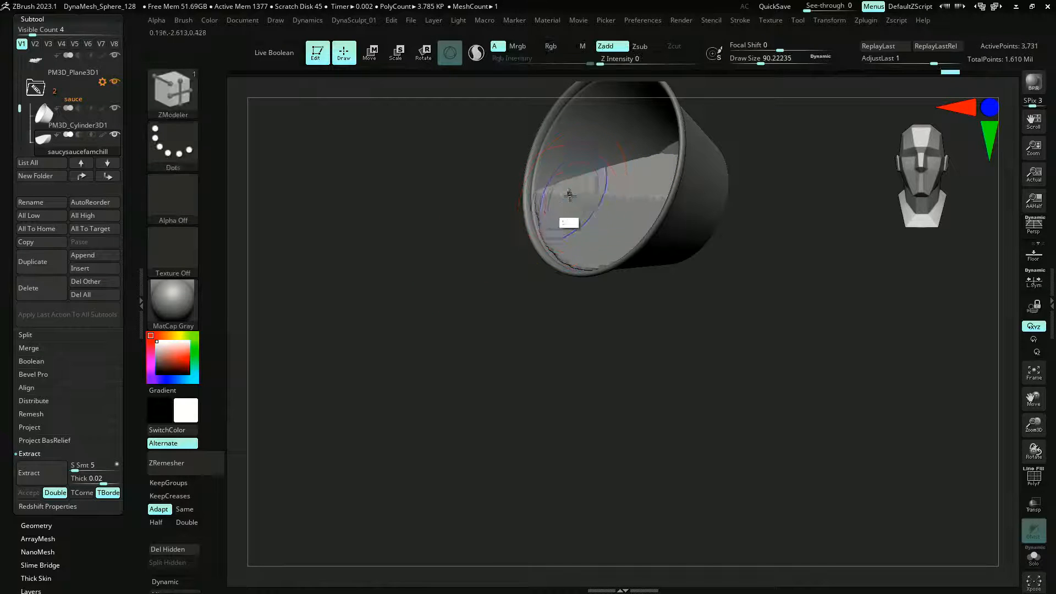
{"action": "mouse_move", "coordinate": [404, 158]}
{"action": "left_mouse_down"}
{"action": "mouse_move", "coordinate": [424, 161]}
{"action": "mouse_move", "coordinate": [436, 210]}
{"action": "mouse_move", "coordinate": [422, 205]}
{"action": "left_mouse_up"}
{"action": "key", "text": "shift"}
{"action": "key", "text": "shift+f"}
Carve several wavy grooves across the sauce surface with the DamStandard brush and rebuild its DynaMesh
{"action": "key", "text": "b"}
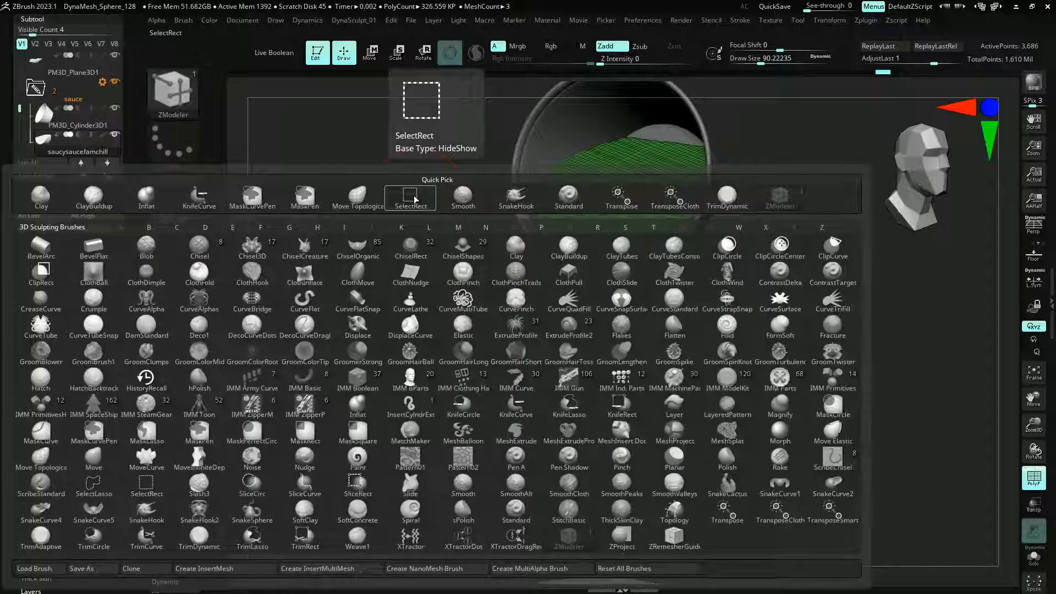
{"action": "key", "text": "d"}
{"action": "key", "text": "s"}
{"action": "mouse_move", "coordinate": [569, 236]}
{"action": "left_mouse_down"}
{"action": "mouse_move", "coordinate": [570, 179]}
{"action": "mouse_move", "coordinate": [587, 172]}
{"action": "left_mouse_up"}
{"action": "left_click_drag", "start_coordinate": [619, 221], "coordinate": [604, 160]}
{"action": "mouse_move", "coordinate": [653, 230]}
{"action": "left_mouse_down"}
{"action": "mouse_move", "coordinate": [633, 179]}
{"action": "mouse_move", "coordinate": [610, 172]}
{"action": "mouse_move", "coordinate": [615, 194]}
{"action": "mouse_move", "coordinate": [570, 203]}
{"action": "mouse_move", "coordinate": [593, 202]}
{"action": "left_mouse_up"}
{"action": "key", "text": "s"}
{"action": "left_click_drag", "start_coordinate": [614, 184], "coordinate": [634, 179]}
{"action": "left_click_drag", "start_coordinate": [444, 175], "coordinate": [465, 193], "text": "ctrl"}
{"action": "left_click_drag", "start_coordinate": [462, 190], "coordinate": [417, 181]}
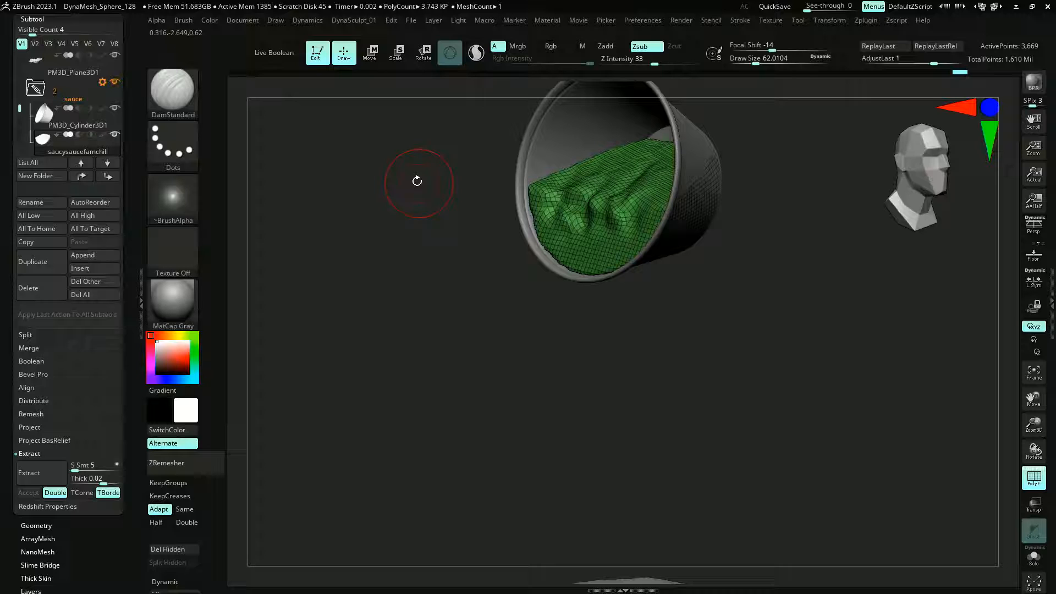
Twist the middle of the sauce into a swirl with the Spiral brush at Z Intensity 3
{"action": "key", "text": "b"}
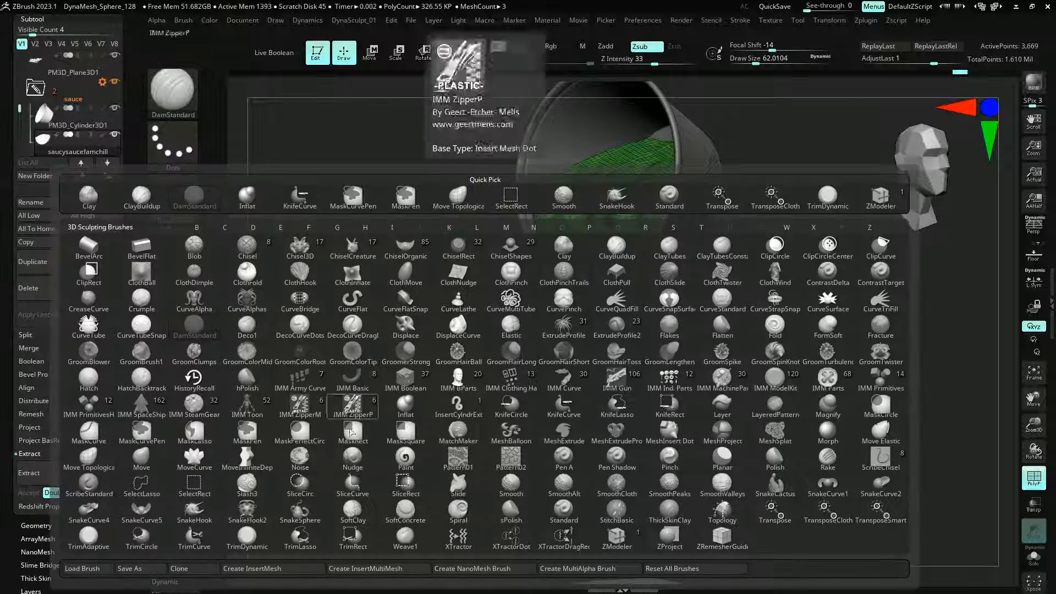
{"action": "key", "text": "s"}
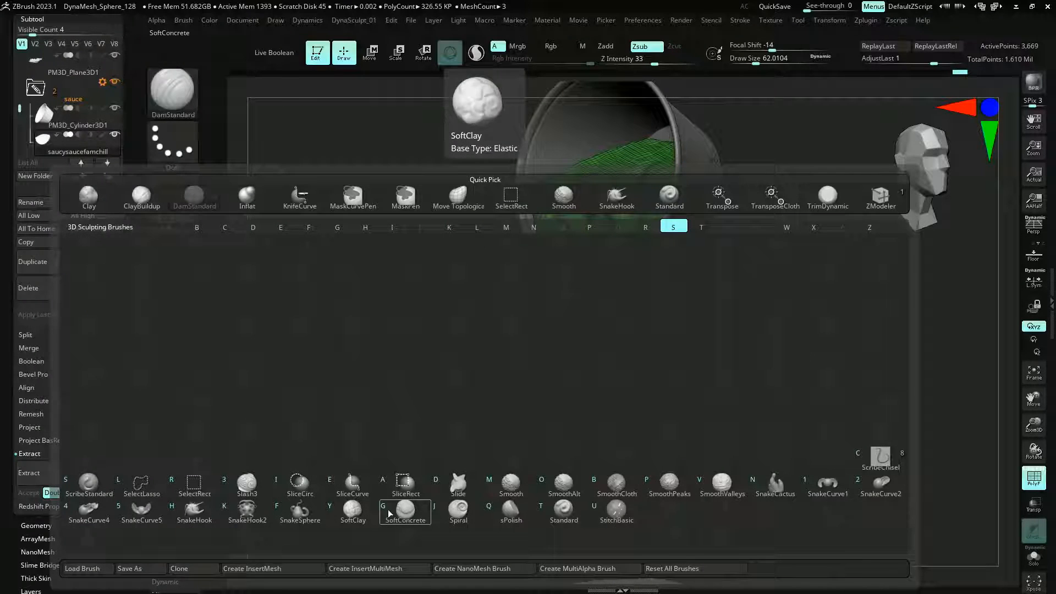
{"action": "left_click", "coordinate": [459, 508]}
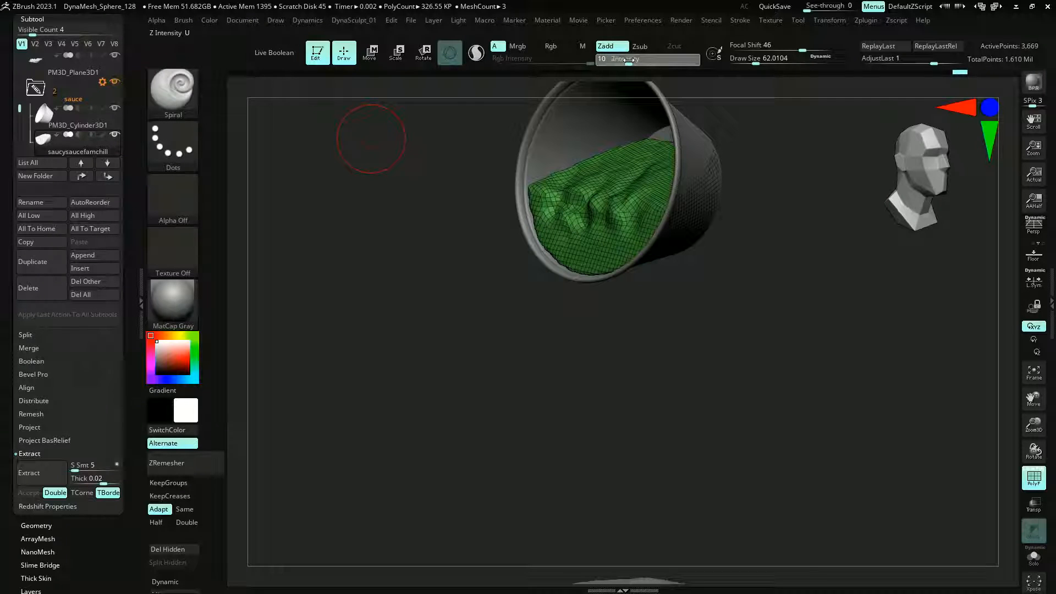
{"action": "key", "text": "s"}
{"action": "left_click_drag", "start_coordinate": [571, 224], "coordinate": [588, 224]}
{"action": "left_click_drag", "start_coordinate": [589, 218], "coordinate": [586, 211]}
{"action": "key", "text": "shift+f"}
{"action": "left_click_drag", "start_coordinate": [419, 146], "coordinate": [477, 264]}
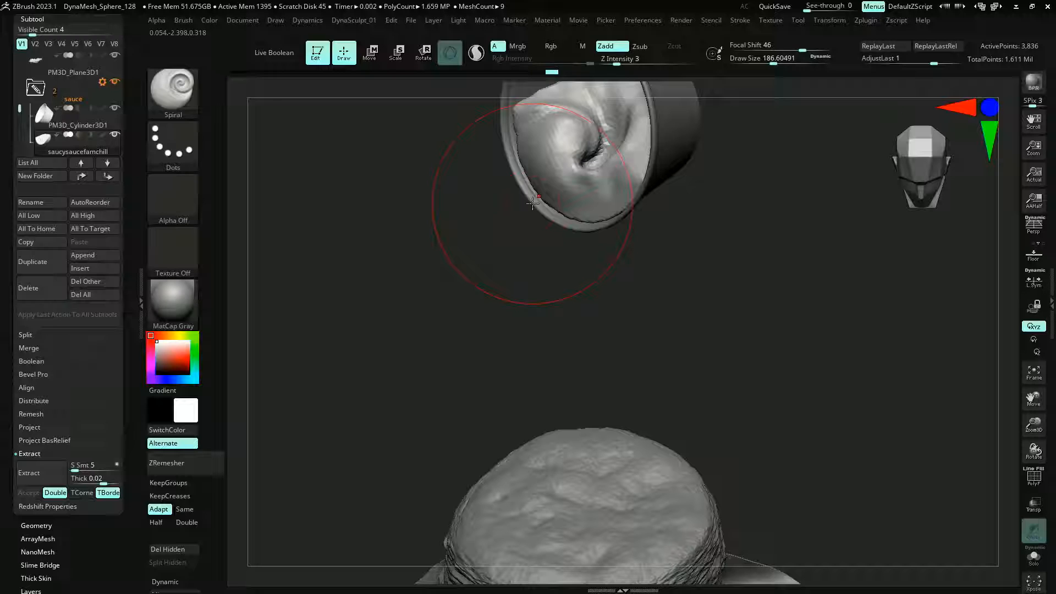
Mask the sauce's lower edge near the cup rim with the MaskPen brush and invert the mask
{"action": "key", "text": "ctrl"}
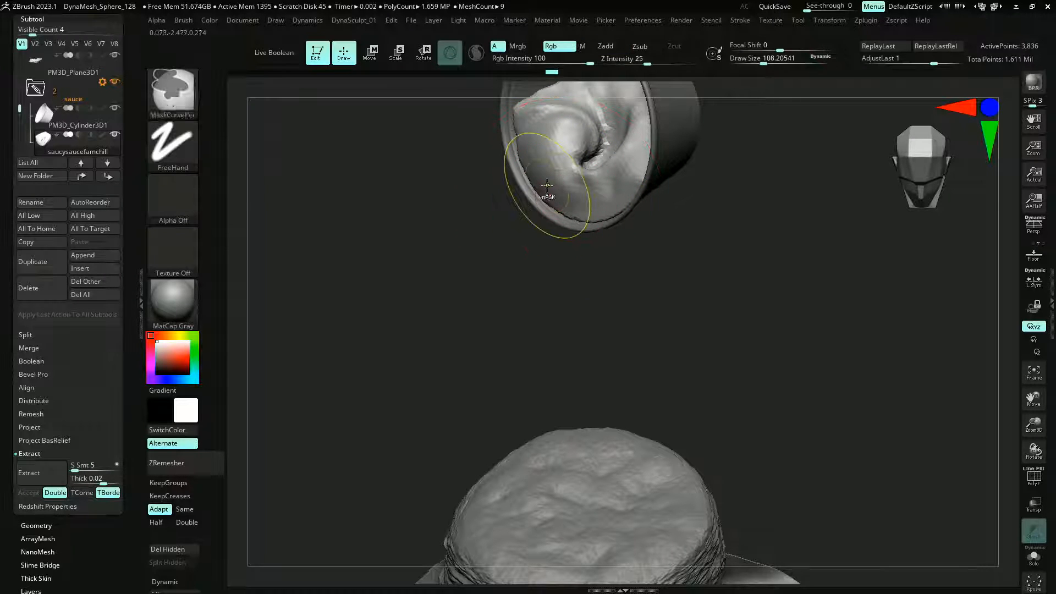
{"action": "left_click", "coordinate": [178, 108], "text": "ctrl"}
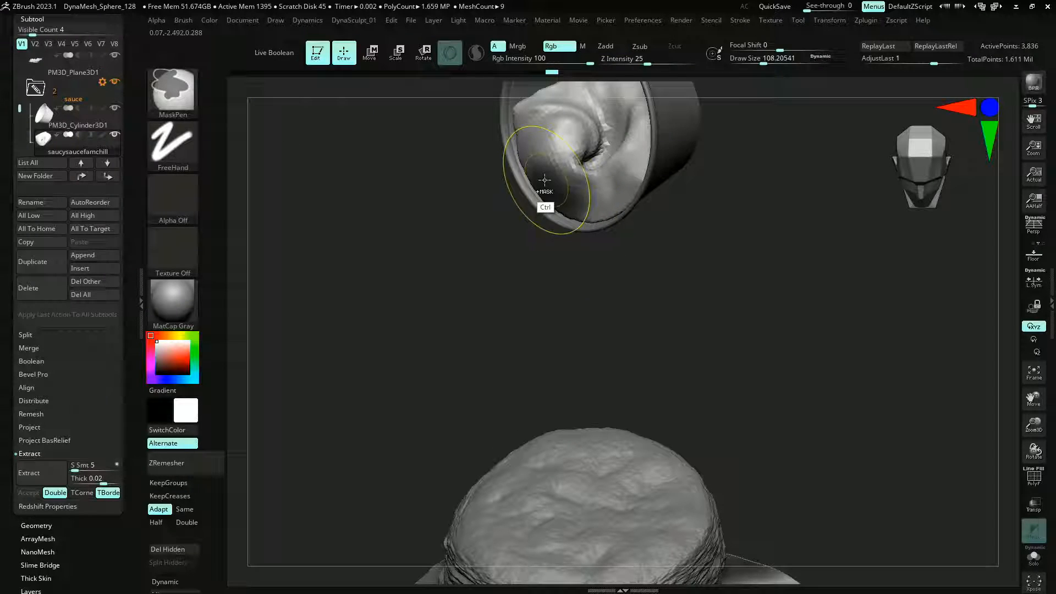
{"action": "key", "text": "s"}
{"action": "left_click_drag", "start_coordinate": [554, 191], "coordinate": [553, 191]}
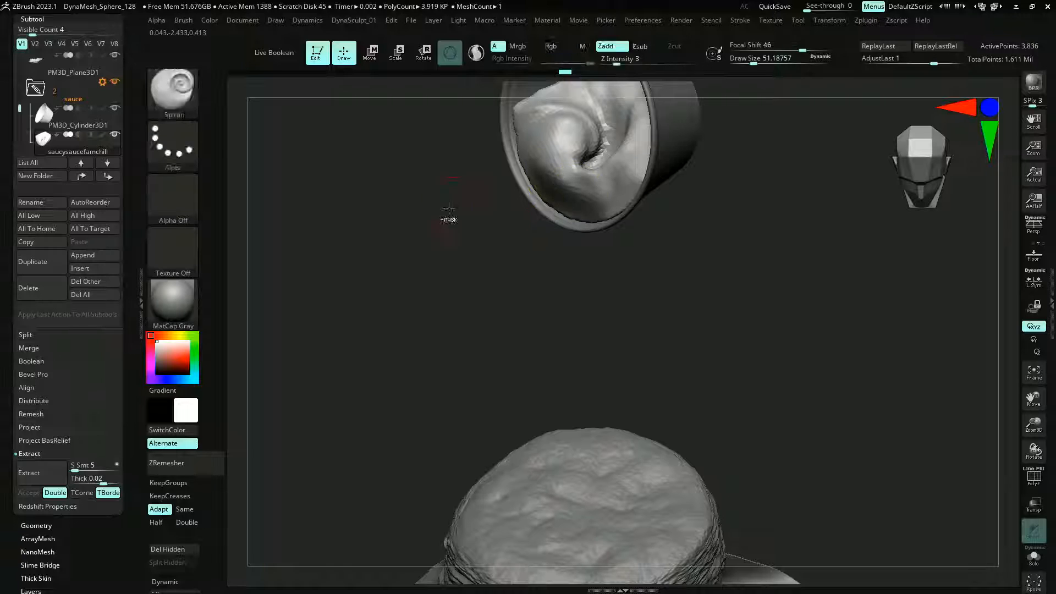
{"action": "left_click", "coordinate": [485, 241], "text": "ctrl"}
Pull the unmasked lower edge of the sauce toward the cup's rim with the Move Topological brush
{"action": "key", "text": "b"}
{"action": "key", "text": "m"}
{"action": "key", "text": "t"}
{"action": "key", "text": "s"}
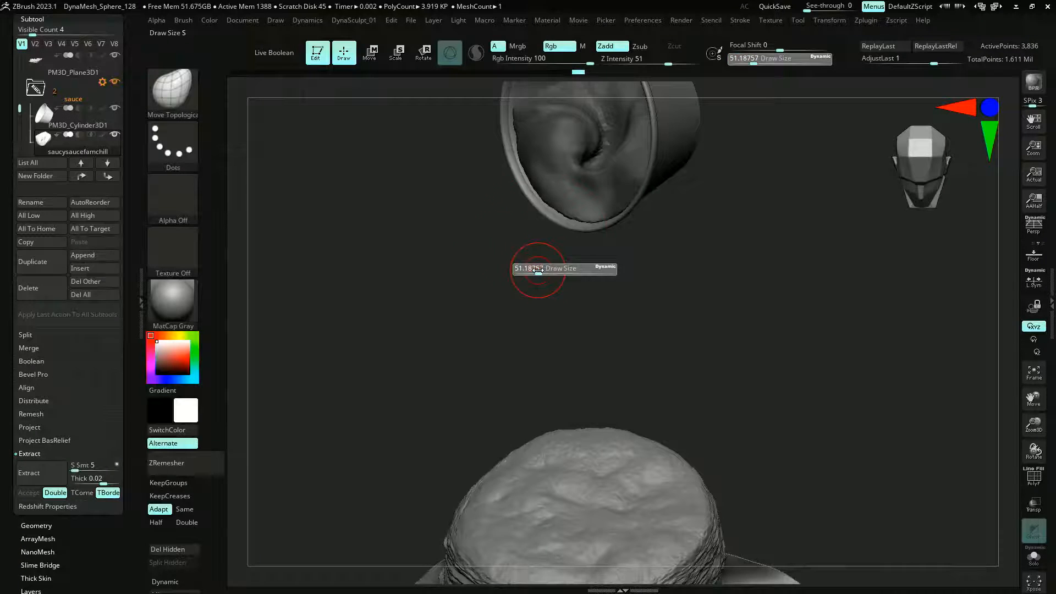
{"action": "left_click_drag", "start_coordinate": [562, 213], "coordinate": [566, 221], "text": "alt"}
{"action": "mouse_move", "coordinate": [541, 265]}
{"action": "left_mouse_down"}
{"action": "mouse_move", "coordinate": [555, 225]}
{"action": "mouse_move", "coordinate": [516, 281]}
{"action": "mouse_move", "coordinate": [500, 285]}
{"action": "mouse_move", "coordinate": [533, 272]}
{"action": "left_mouse_up"}
{"action": "left_click_drag", "start_coordinate": [563, 205], "coordinate": [573, 220]}
{"action": "mouse_move", "coordinate": [494, 233]}
{"action": "left_mouse_down"}
{"action": "mouse_move", "coordinate": [462, 246]}
{"action": "mouse_move", "coordinate": [442, 226]}
{"action": "mouse_move", "coordinate": [467, 231]}
{"action": "mouse_move", "coordinate": [429, 233]}
{"action": "mouse_move", "coordinate": [442, 273]}
{"action": "mouse_move", "coordinate": [496, 248]}
{"action": "mouse_move", "coordinate": [493, 358]}
{"action": "mouse_move", "coordinate": [490, 220]}
{"action": "left_mouse_up"}
Pull a thin stream of sauce down from the cup's lip with the SnakeHook brush, Sculptris Pro on and Draw Size about 62
{"action": "key", "text": "b"}
{"action": "key", "text": "s"}
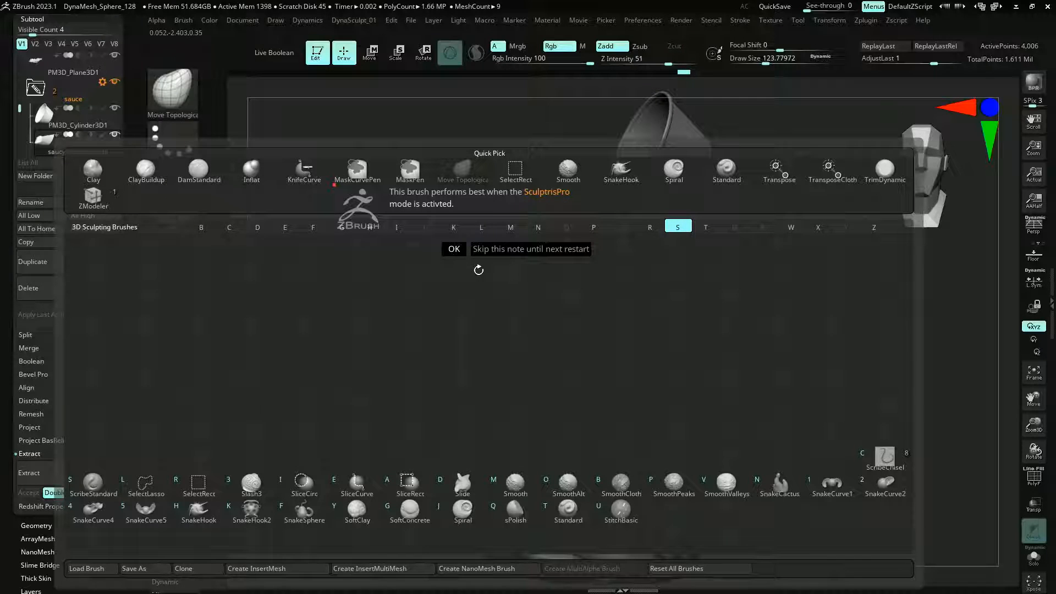
{"action": "key", "text": "h"}
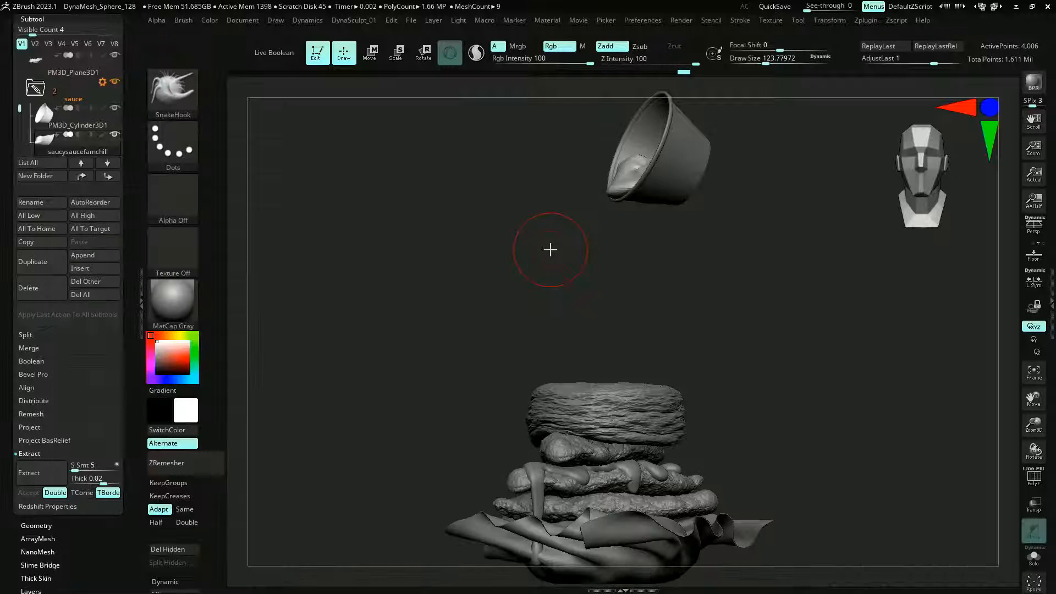
{"action": "left_click_drag", "start_coordinate": [550, 250], "coordinate": [400, 166]}
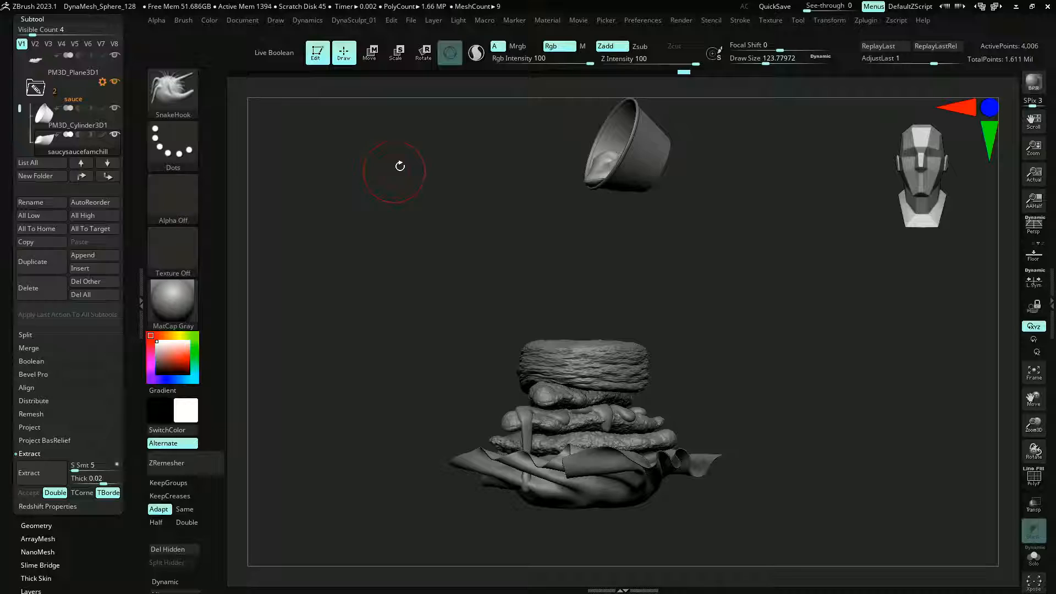
{"action": "left_click", "coordinate": [475, 54]}
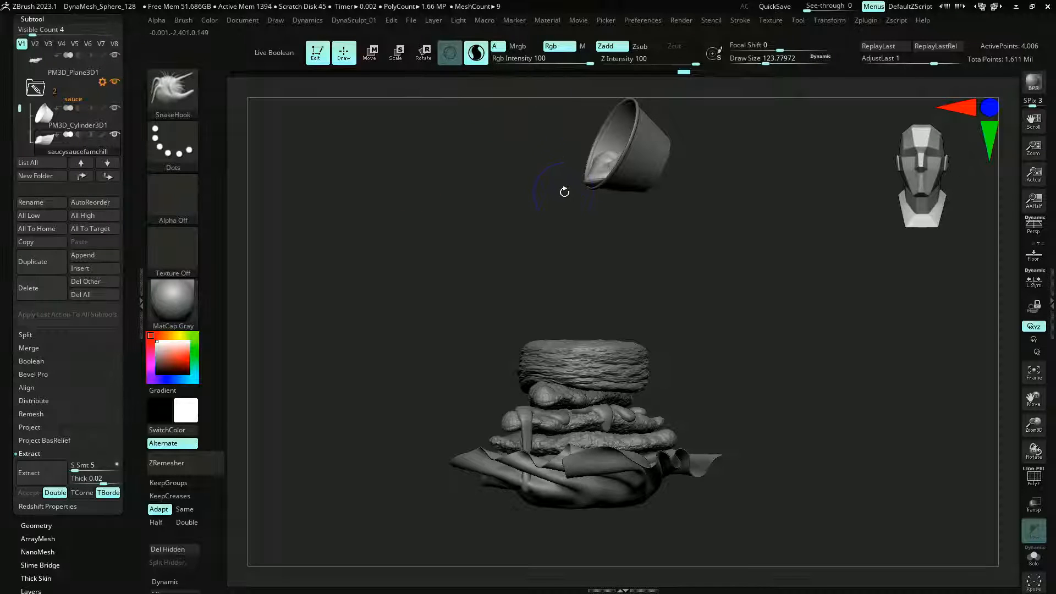
{"action": "scroll", "coordinate": [567, 199], "scroll_direction": "up", "scroll_amount": 2}
{"action": "key", "text": "s"}
{"action": "left_click", "coordinate": [565, 204]}
{"action": "mouse_move", "coordinate": [566, 200]}
{"action": "left_mouse_down"}
{"action": "mouse_move", "coordinate": [551, 168]}
{"action": "mouse_move", "coordinate": [566, 236]}
{"action": "left_mouse_up"}
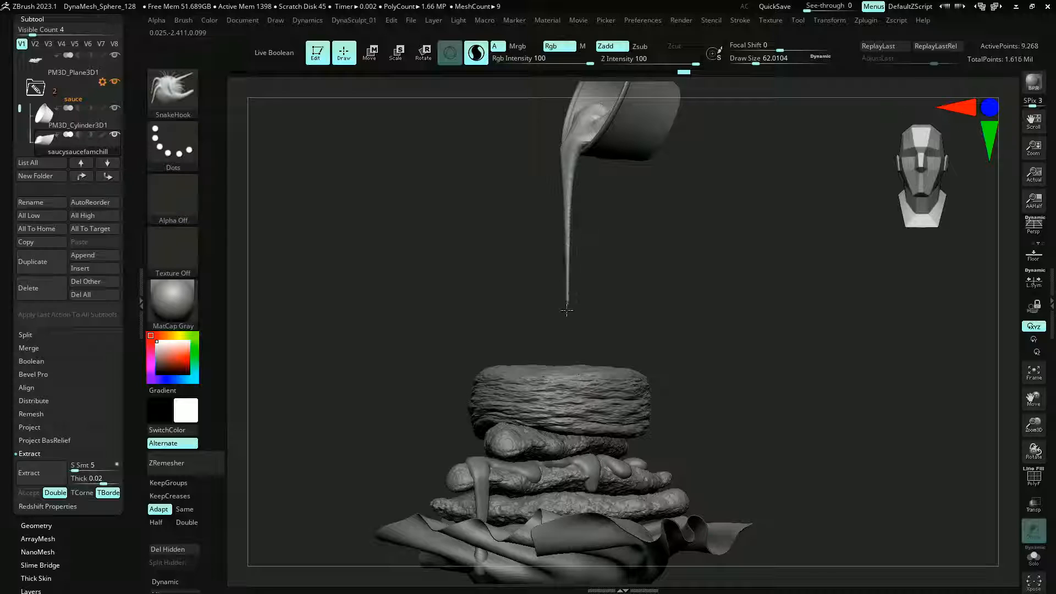
Fill out the sauce stream and extend its tip down to the top of the biscuit with the SnakeHook brush
{"action": "mouse_move", "coordinate": [570, 161]}
{"action": "left_mouse_down"}
{"action": "mouse_move", "coordinate": [570, 336]}
{"action": "mouse_move", "coordinate": [567, 188]}
{"action": "left_mouse_up"}
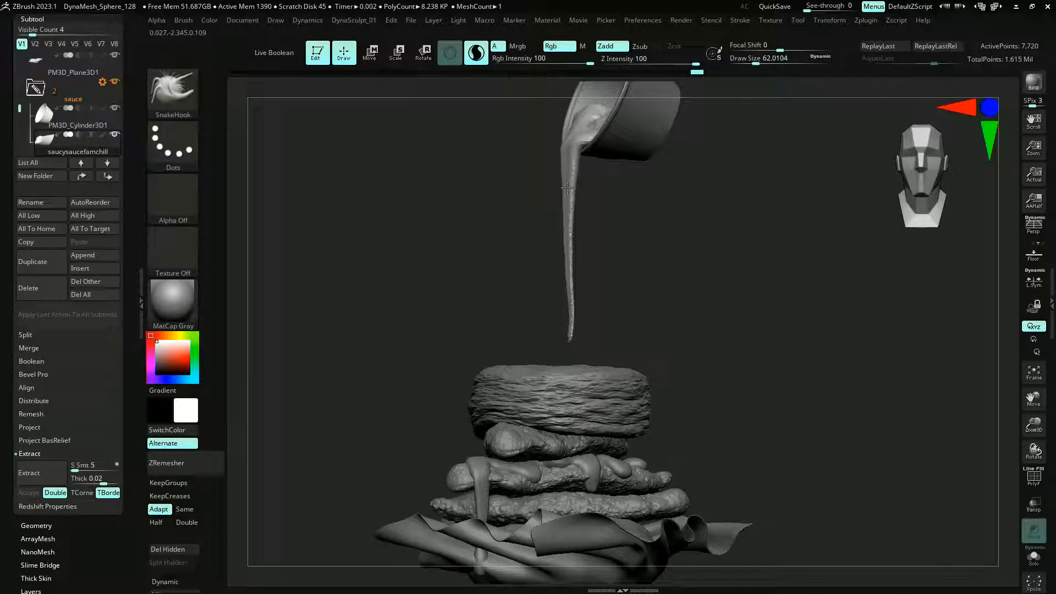
{"action": "left_click_drag", "start_coordinate": [570, 329], "coordinate": [569, 358]}
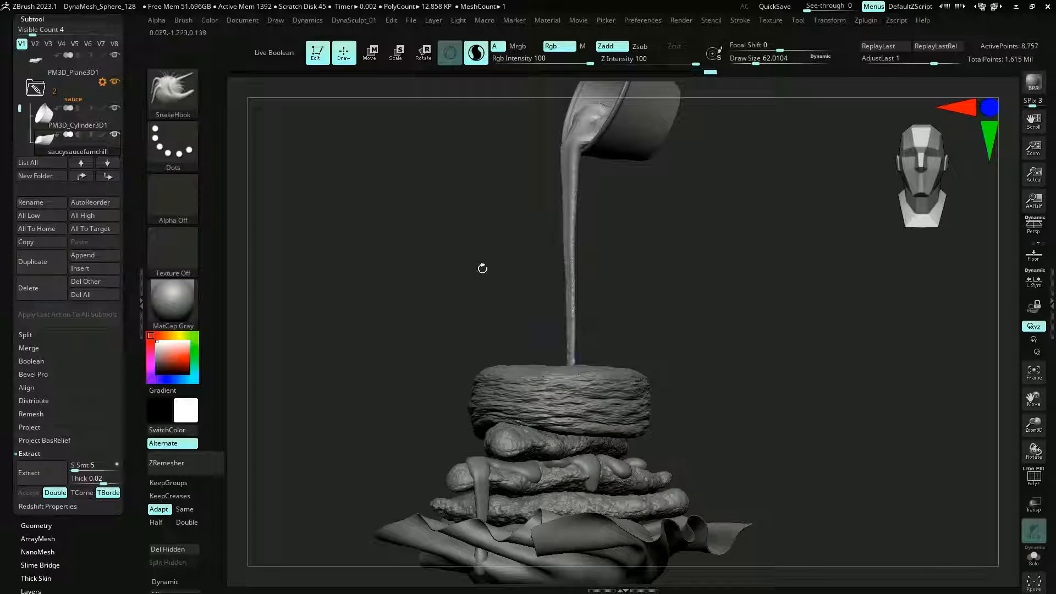
{"action": "left_click_drag", "start_coordinate": [482, 268], "coordinate": [398, 244]}
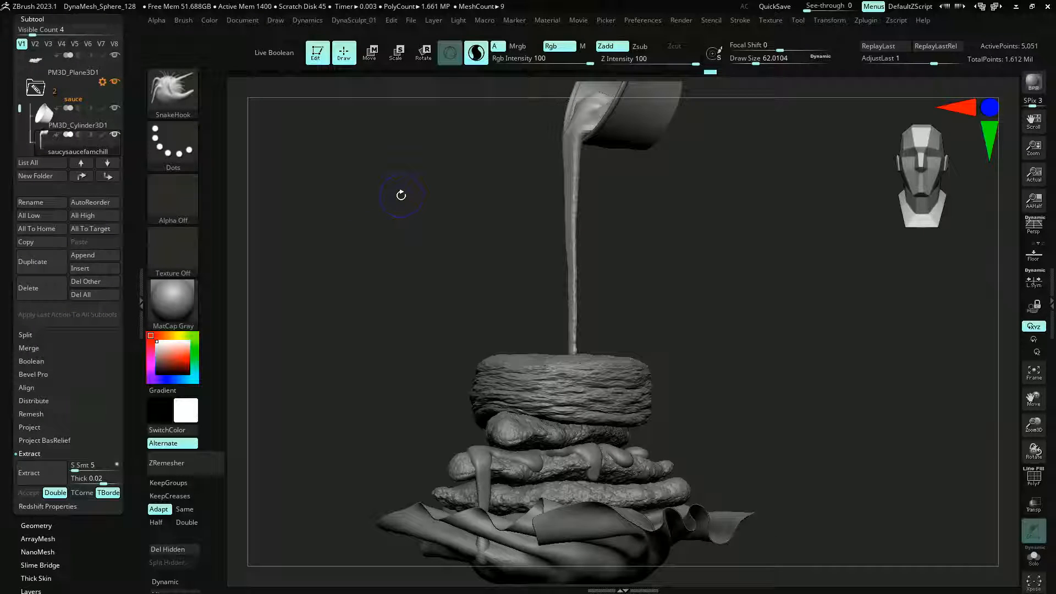
{"action": "left_click_drag", "start_coordinate": [475, 312], "coordinate": [466, 287], "text": "alt"}
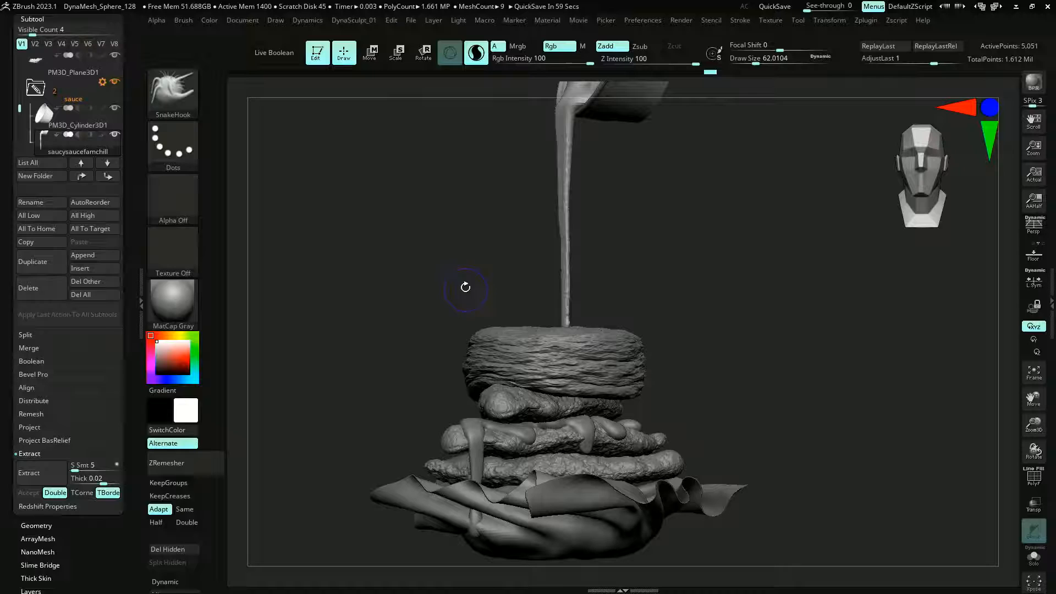
Swell the stream's lower end into a drop on the biscuit with the Inflat brush, Sculptris Pro off and Draw Size about 187
{"action": "key", "text": "b"}
{"action": "key", "text": "i"}
{"action": "key", "text": "n"}
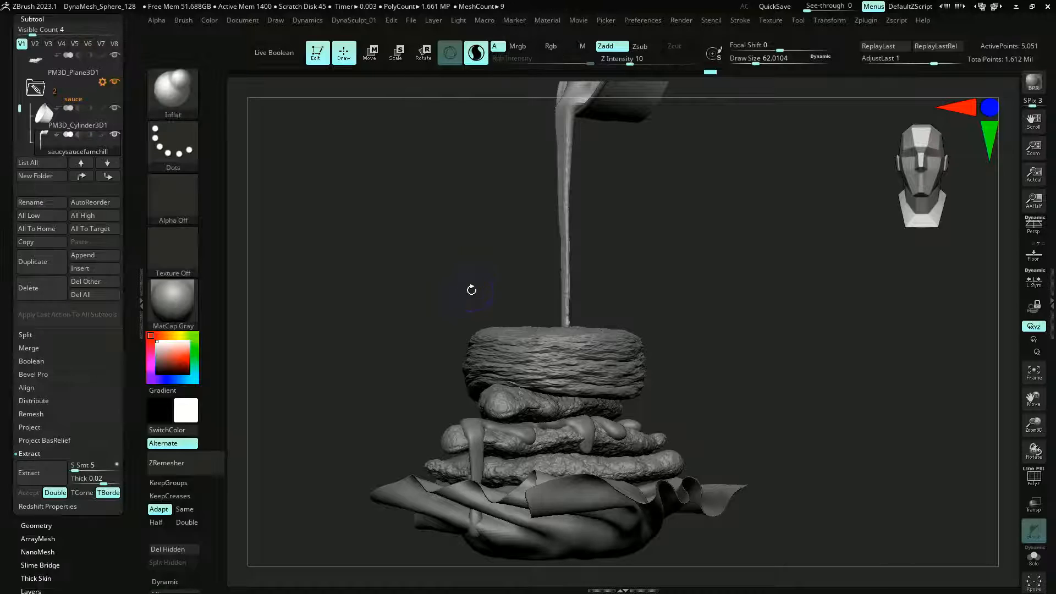
{"action": "left_click", "coordinate": [474, 56]}
{"action": "key", "text": "s"}
{"action": "left_click_drag", "start_coordinate": [518, 273], "coordinate": [535, 273]}
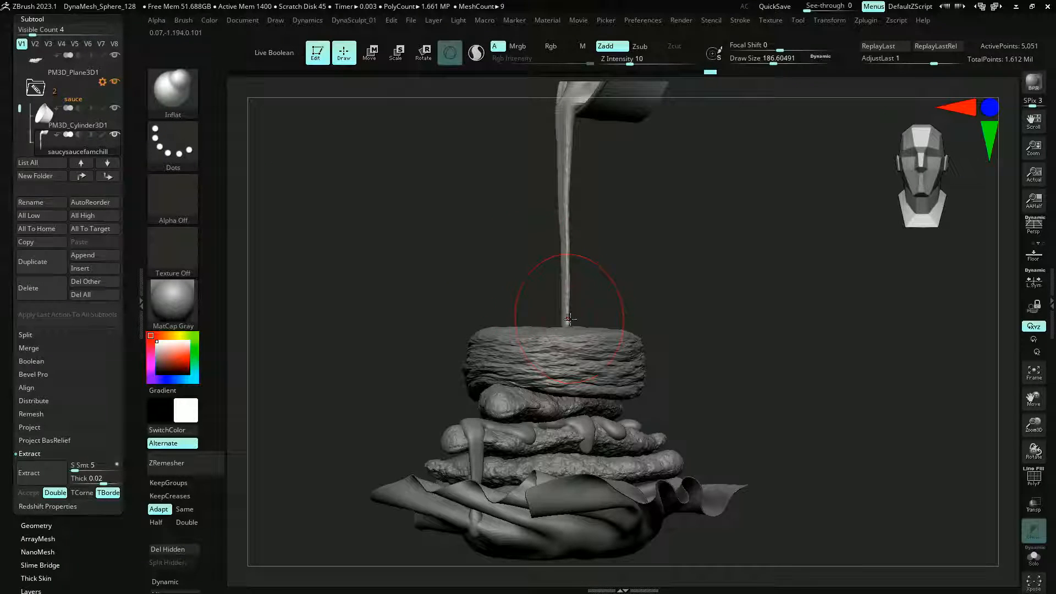
{"action": "left_click_drag", "start_coordinate": [563, 324], "coordinate": [540, 301]}
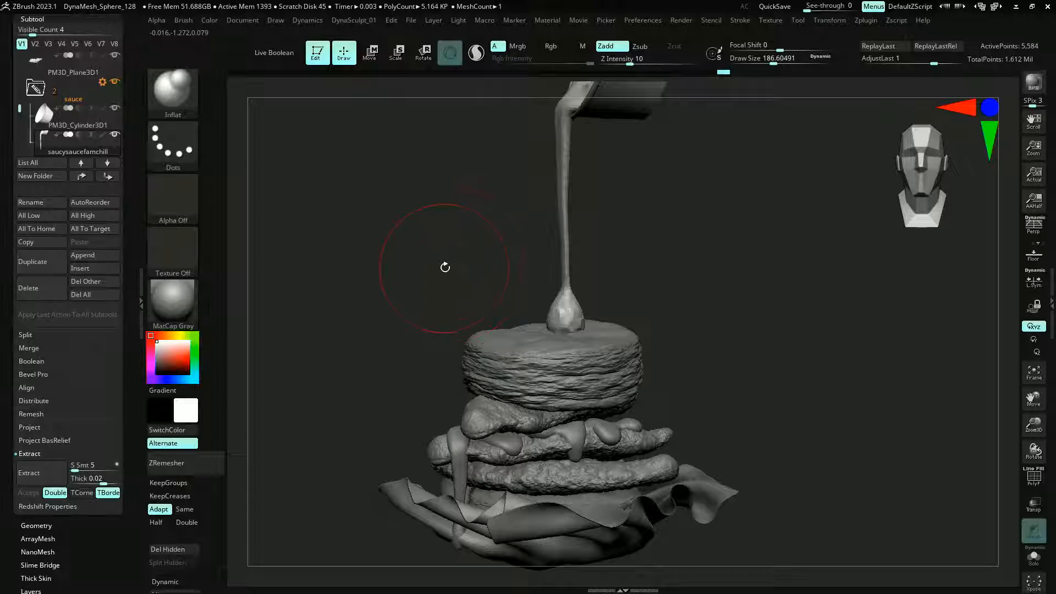
{"action": "left_click_drag", "start_coordinate": [436, 275], "coordinate": [548, 326]}
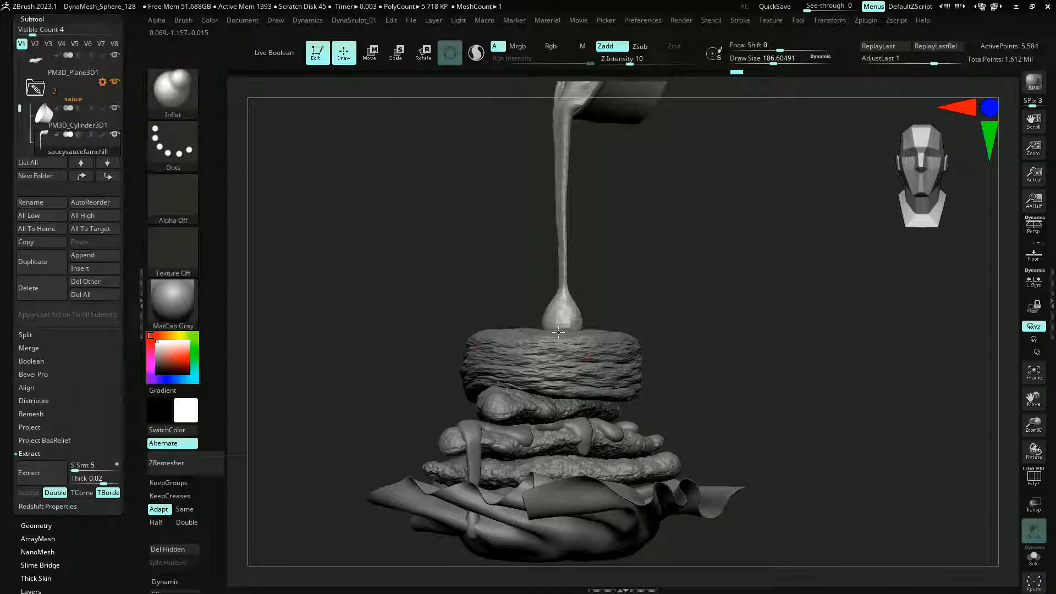
Enlarge the sauce drop on the biscuit into a wider dome with the Inflat brush at Draw Size about 365
{"action": "left_click_drag", "start_coordinate": [482, 286], "coordinate": [453, 202], "text": "shift"}
{"action": "left_click", "coordinate": [363, 219]}
{"action": "key", "text": "s"}
{"action": "left_click_drag", "start_coordinate": [545, 334], "coordinate": [559, 345]}
{"action": "mouse_move", "coordinate": [500, 285]}
{"action": "left_mouse_down"}
{"action": "mouse_move", "coordinate": [391, 241]}
{"action": "mouse_move", "coordinate": [358, 269]}
{"action": "left_mouse_up"}
{"action": "left_click", "coordinate": [357, 267]}
{"action": "right_click_drag", "start_coordinate": [356, 266], "coordinate": [334, 245], "text": "ctrl"}
{"action": "left_click_drag", "start_coordinate": [335, 245], "coordinate": [349, 279], "text": "alt"}
{"action": "left_click_drag", "start_coordinate": [349, 278], "coordinate": [379, 243]}
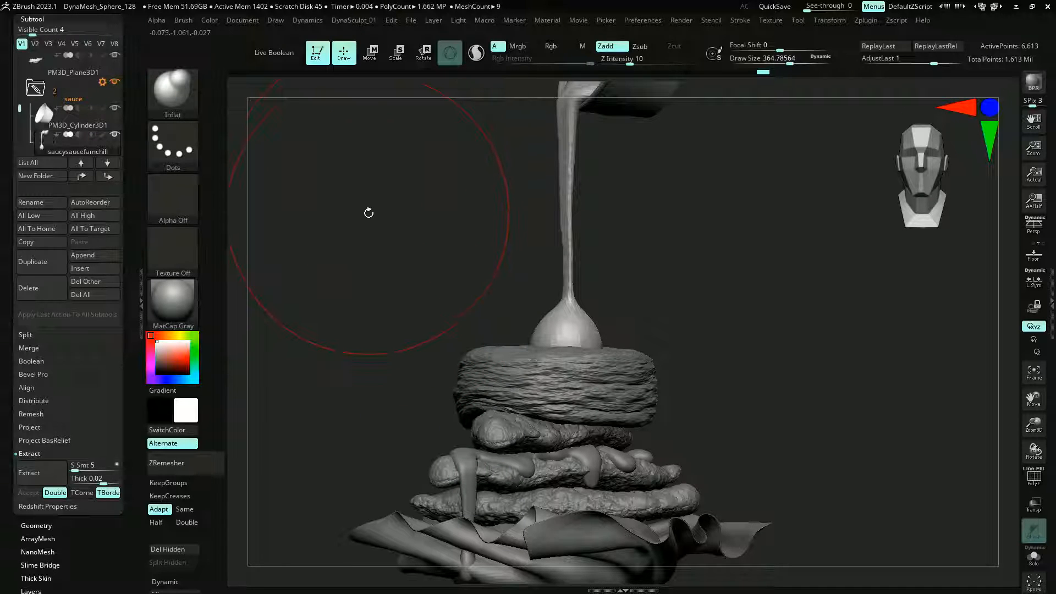
Reset the transform gizmo's orientation on the sauce and show the other subtools as transparent ghosts
{"action": "left_click", "coordinate": [395, 56]}
{"action": "left_click_drag", "start_coordinate": [368, 193], "coordinate": [372, 231], "text": "alt"}
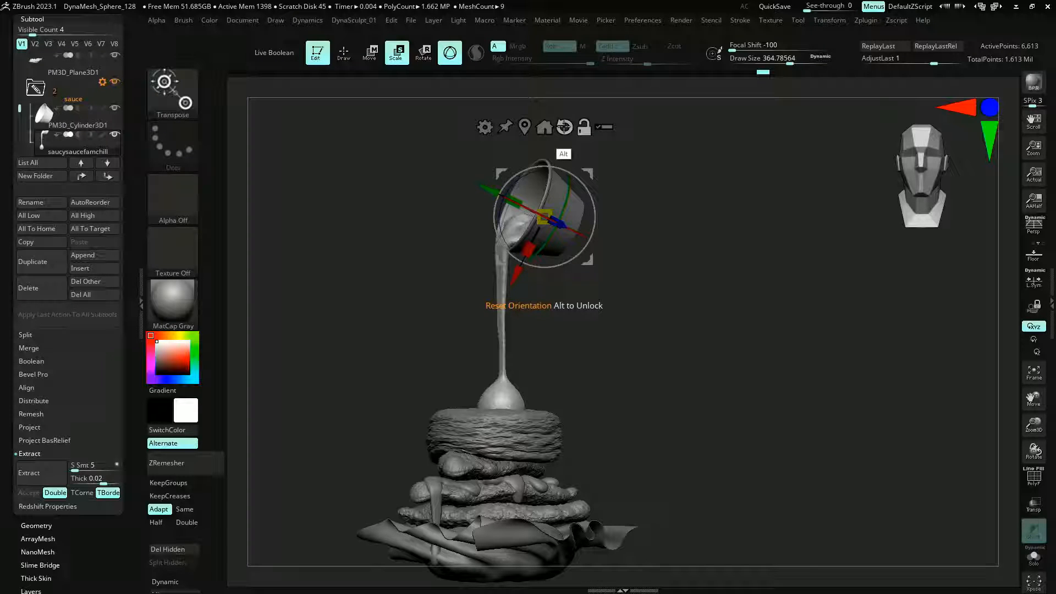
{"action": "left_click", "coordinate": [564, 127]}
{"action": "left_click_drag", "start_coordinate": [494, 202], "coordinate": [443, 237], "text": "alt"}
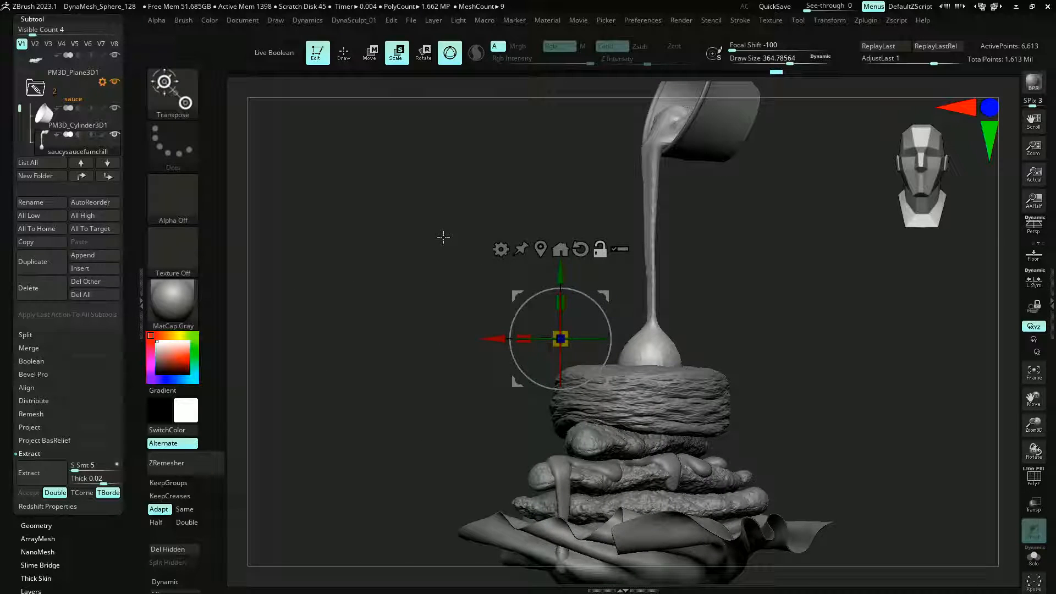
{"action": "left_click", "coordinate": [1027, 515]}
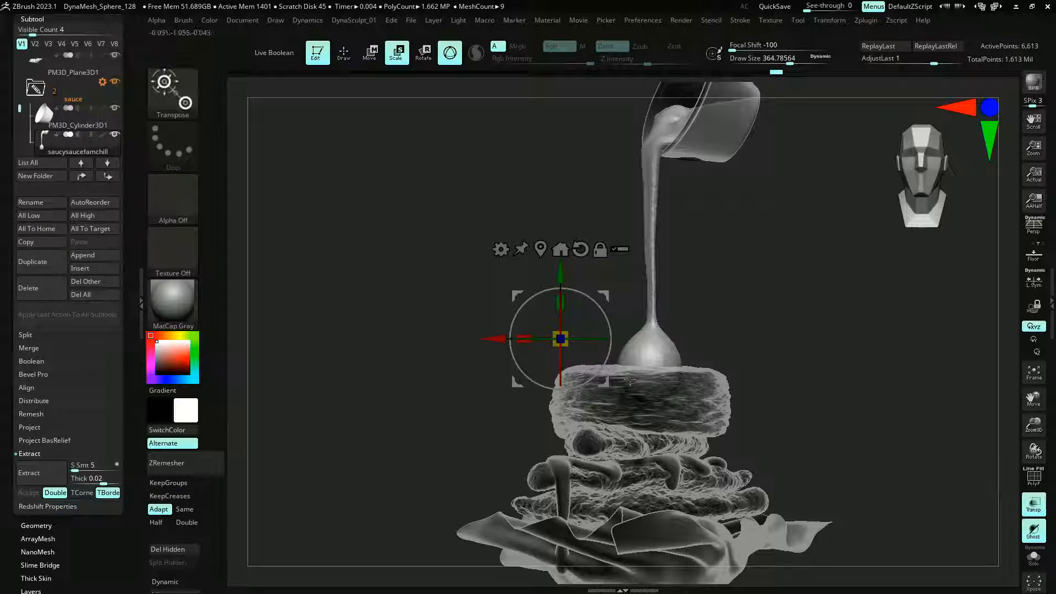
Rebuild the sauce's DynaMesh and return to Draw mode with the underside of the drop in view
{"action": "key", "text": "ctrl"}
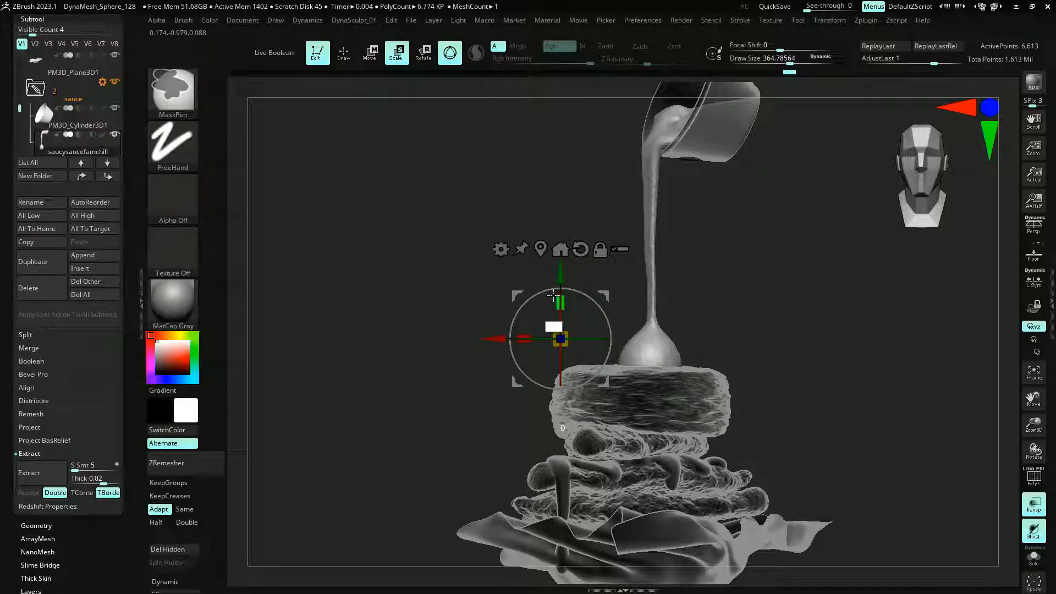
{"action": "left_click_drag", "start_coordinate": [469, 216], "coordinate": [479, 255]}
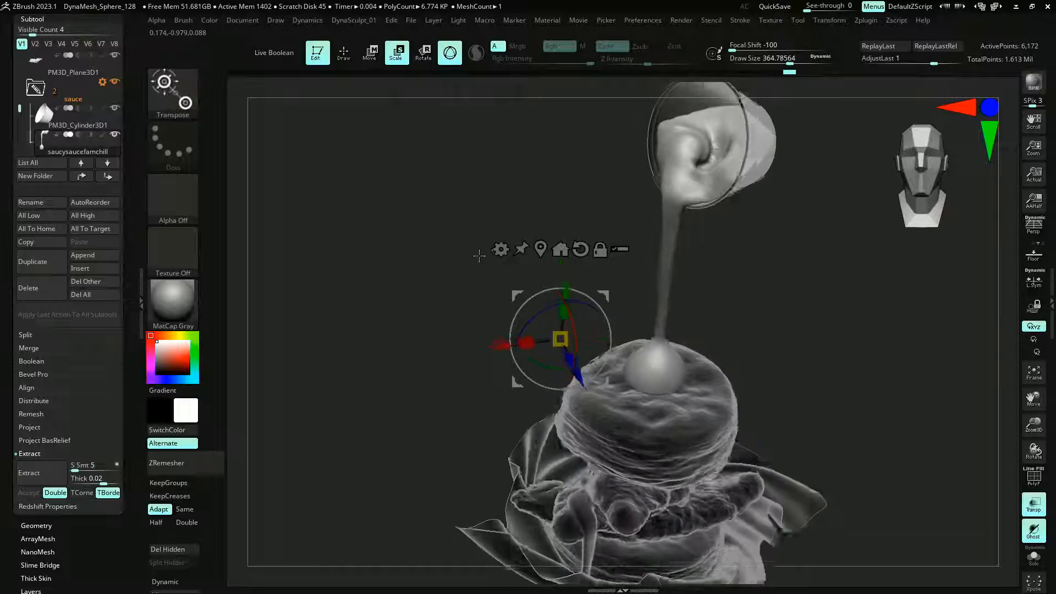
{"action": "key", "text": "q"}
{"action": "mouse_move", "coordinate": [411, 306]}
{"action": "left_mouse_down"}
{"action": "mouse_move", "coordinate": [401, 217]}
{"action": "mouse_move", "coordinate": [335, 224]}
{"action": "mouse_move", "coordinate": [303, 258]}
{"action": "left_mouse_up"}
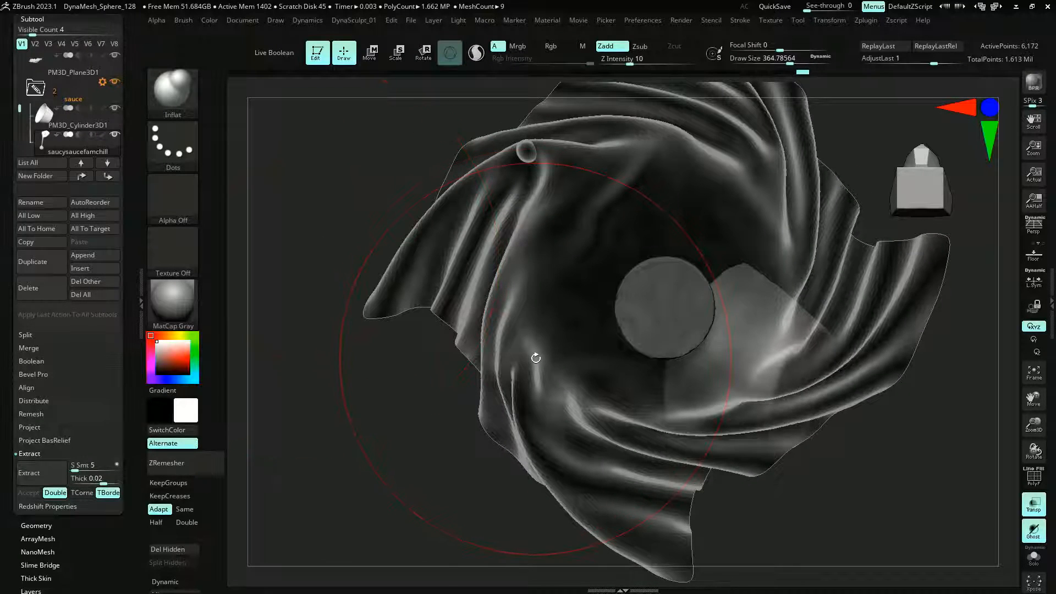
Pull the drop's round outline outward into uneven lobes from below with the Move Topological brush at Draw Size about 77
{"action": "key", "text": "b"}
{"action": "key", "text": "m"}
{"action": "key", "text": "t"}
{"action": "key", "text": "s"}
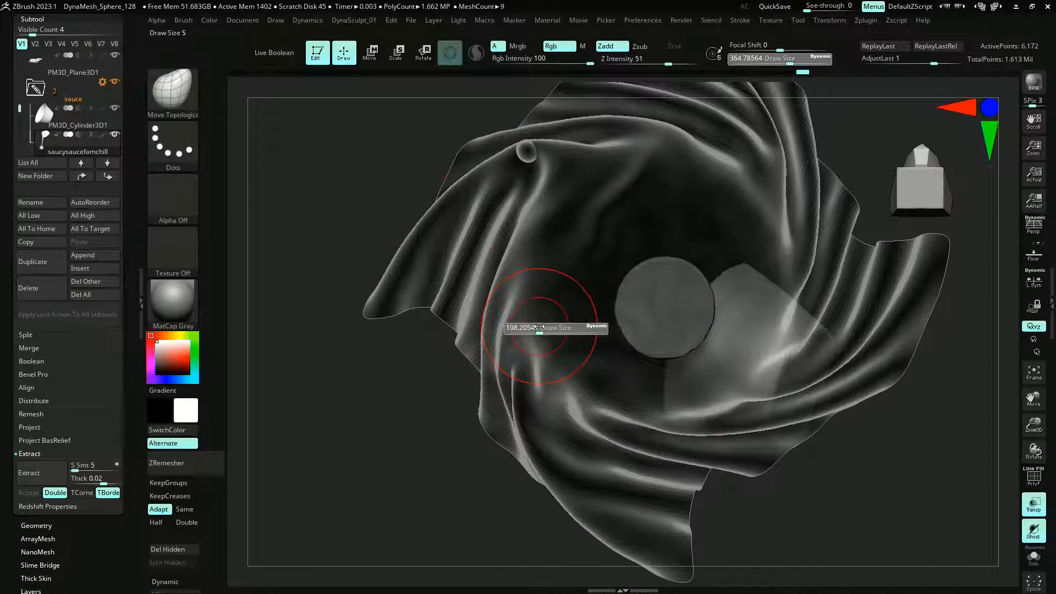
{"action": "left_click_drag", "start_coordinate": [540, 327], "coordinate": [539, 327]}
{"action": "key", "text": "s"}
{"action": "mouse_move", "coordinate": [612, 290]}
{"action": "left_mouse_down"}
{"action": "mouse_move", "coordinate": [592, 258]}
{"action": "mouse_move", "coordinate": [623, 211]}
{"action": "mouse_move", "coordinate": [688, 222]}
{"action": "left_mouse_up"}
{"action": "key", "text": "alt+s"}
{"action": "key", "text": "alt+s"}
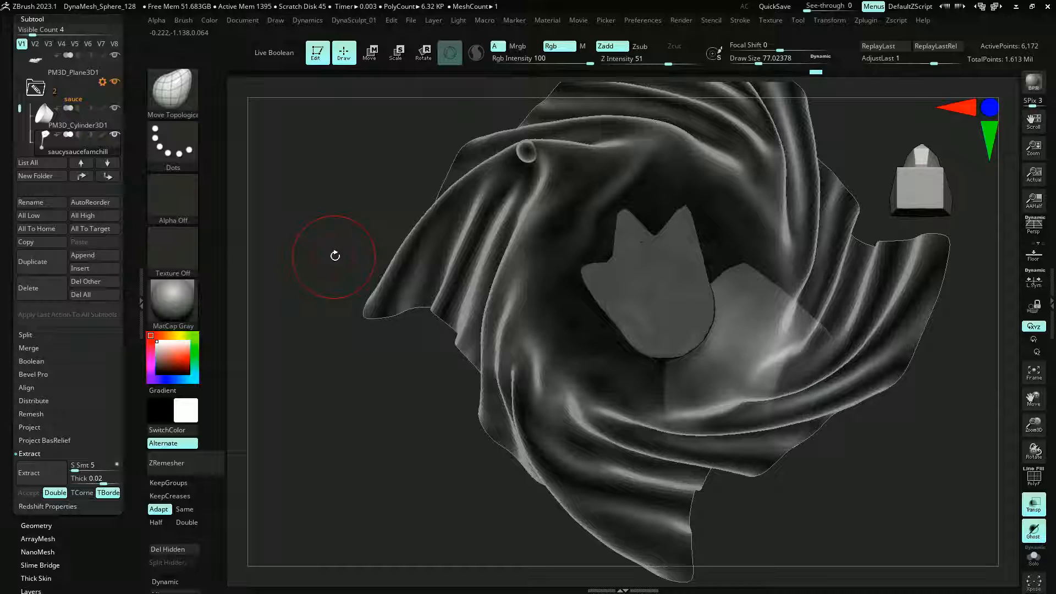
{"action": "mouse_move", "coordinate": [718, 267]}
{"action": "left_mouse_down"}
{"action": "mouse_move", "coordinate": [629, 322]}
{"action": "mouse_move", "coordinate": [616, 361]}
{"action": "left_mouse_up"}
Widen the sauce puddle's outline at Draw Size about 154 with the Move Topological brush and rebuild its DynaMesh
{"action": "key", "text": "]"}
{"action": "left_click_drag", "start_coordinate": [612, 248], "coordinate": [580, 227]}
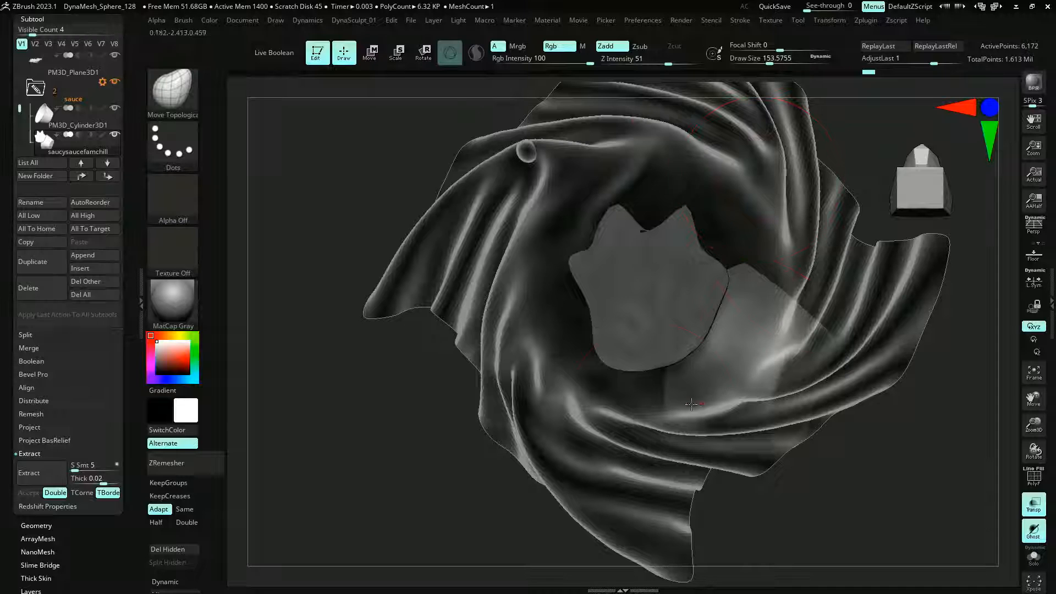
{"action": "left_click_drag", "start_coordinate": [642, 206], "coordinate": [635, 167]}
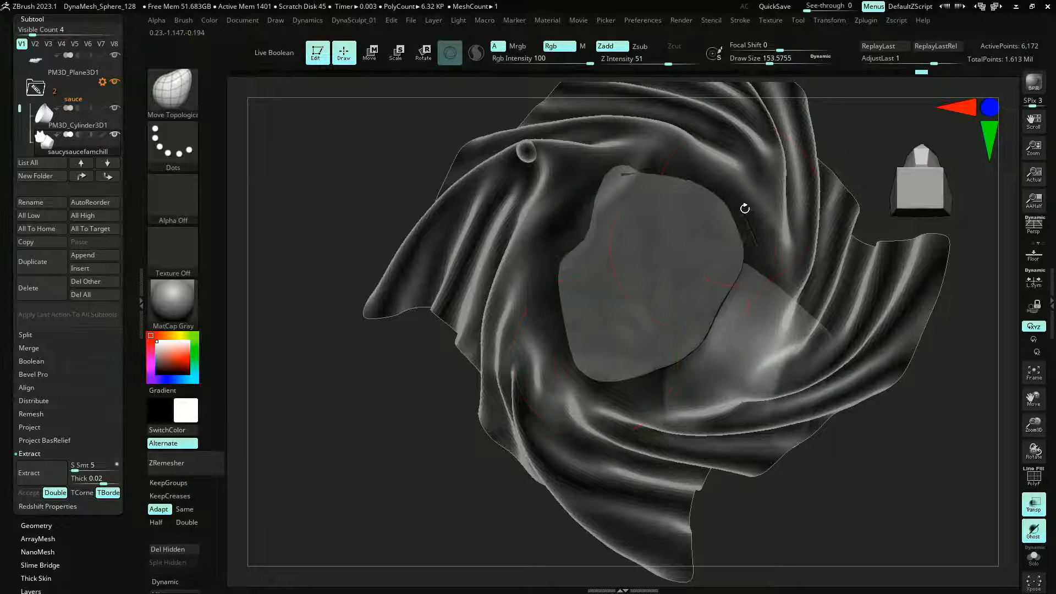
{"action": "left_click_drag", "start_coordinate": [452, 177], "coordinate": [370, 259]}
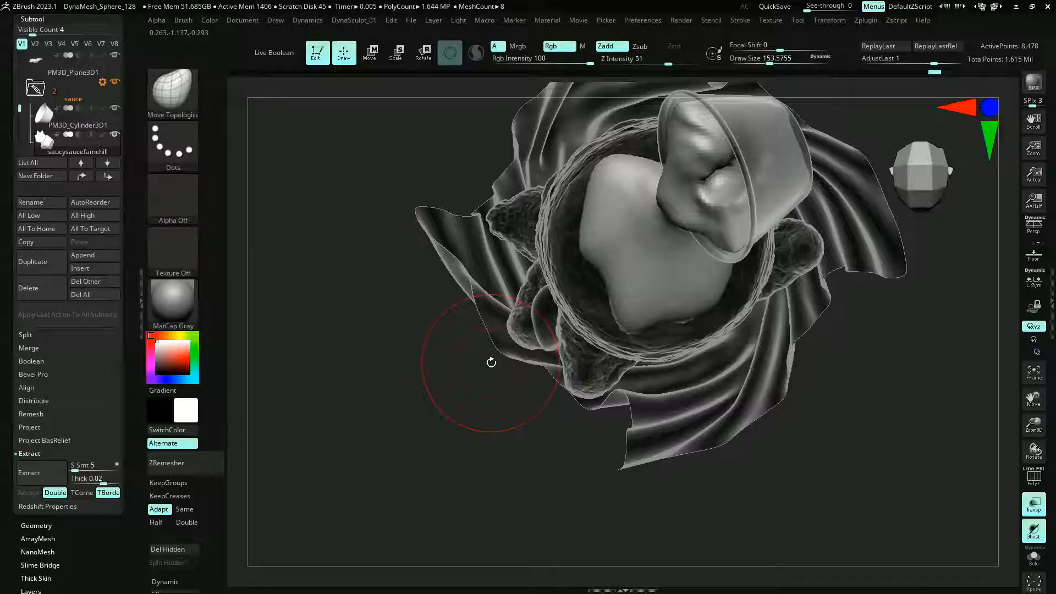
Stretch the puddle's lobes toward the biscuit's edge from above at Draw Size about 128 and rebuild the sauce's DynaMesh
{"action": "key", "text": "b"}
{"action": "key", "text": "m"}
{"action": "key", "text": "t"}
{"action": "key", "text": "s"}
{"action": "mouse_move", "coordinate": [604, 297]}
{"action": "left_mouse_down"}
{"action": "mouse_move", "coordinate": [616, 325]}
{"action": "mouse_move", "coordinate": [606, 330]}
{"action": "left_mouse_up"}
{"action": "key", "text": "s"}
{"action": "left_click_drag", "start_coordinate": [594, 258], "coordinate": [572, 232]}
{"action": "left_click_drag", "start_coordinate": [613, 171], "coordinate": [601, 153]}
{"action": "left_click_drag", "start_coordinate": [495, 171], "coordinate": [457, 178]}
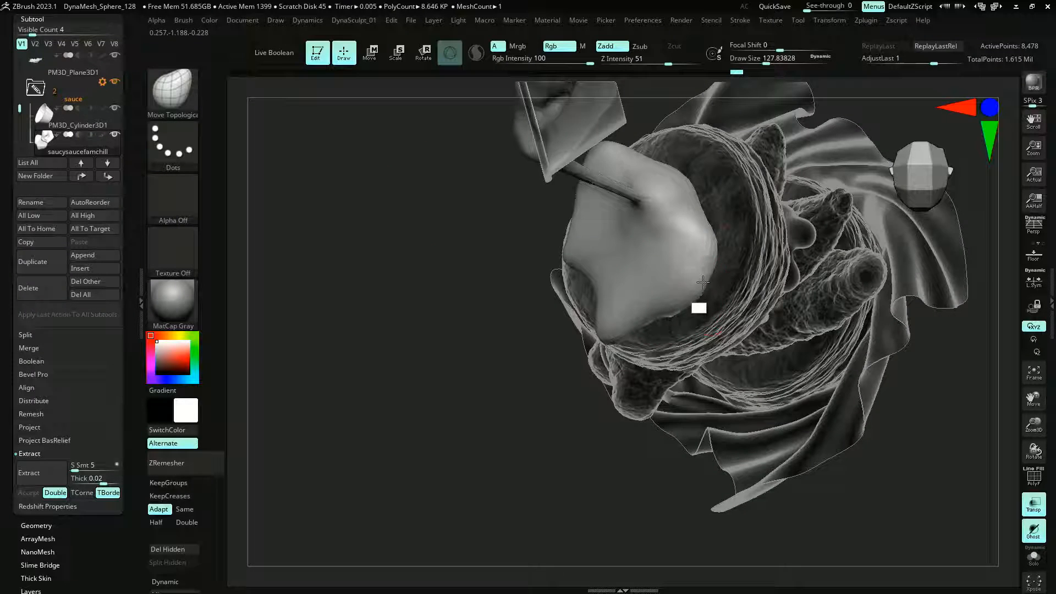
{"action": "left_click_drag", "start_coordinate": [507, 245], "coordinate": [411, 216]}
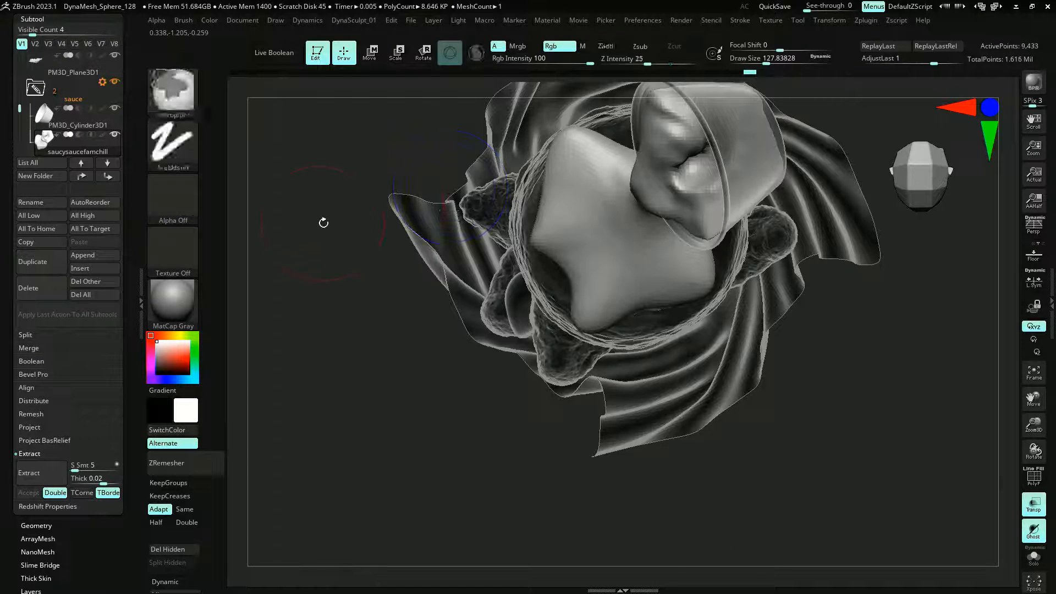
Pull the sauce puddle's edges down over the biscuit's rim with the Move Topological brush, raising Draw Size to about 172
{"action": "left_click_drag", "start_coordinate": [320, 221], "coordinate": [347, 173]}
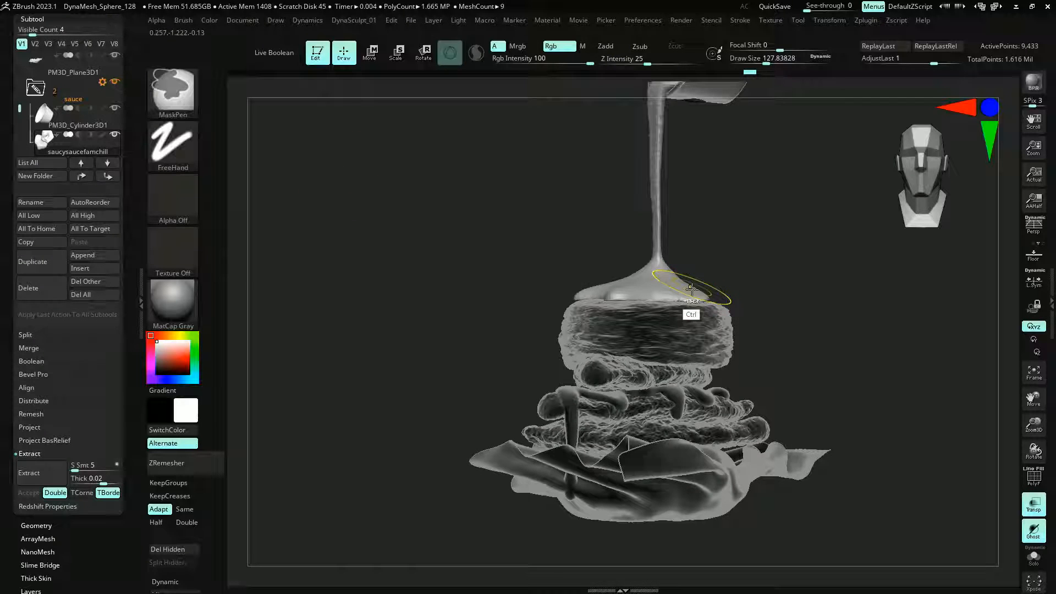
{"action": "left_click_drag", "start_coordinate": [493, 198], "coordinate": [726, 297]}
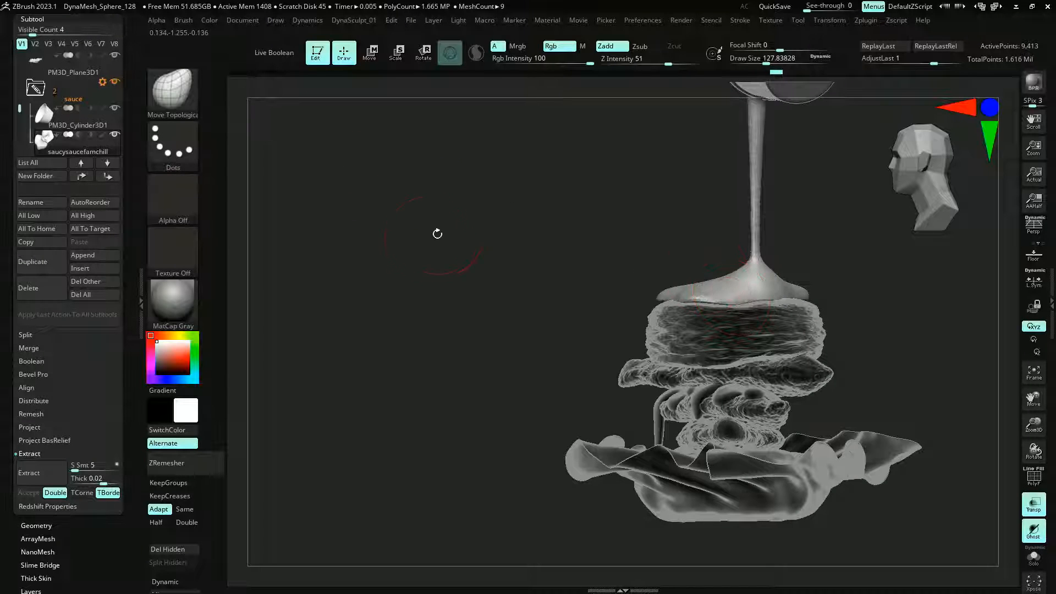
{"action": "left_click_drag", "start_coordinate": [438, 234], "coordinate": [512, 241]}
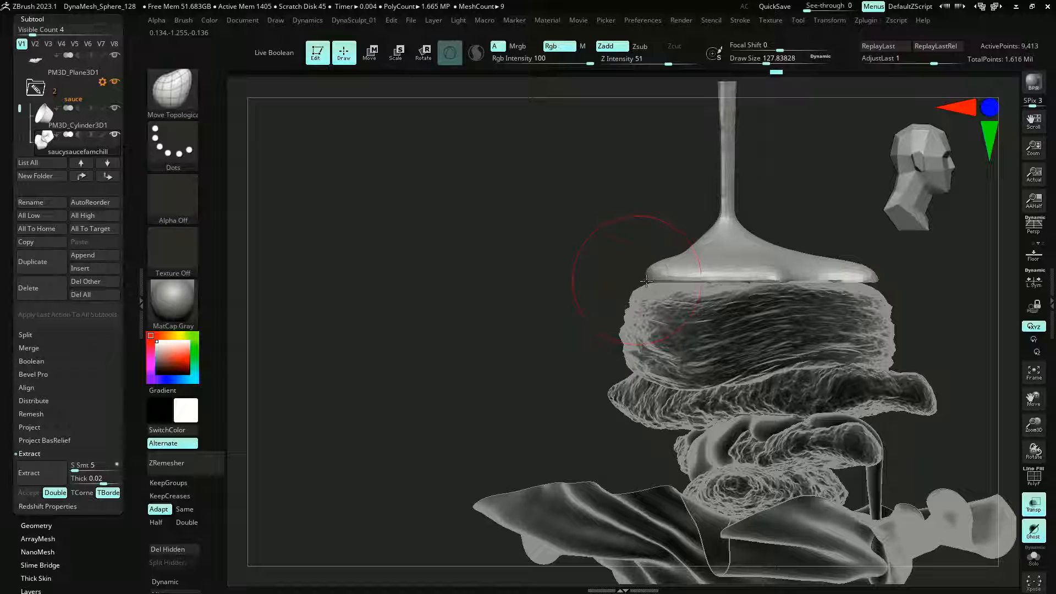
{"action": "mouse_move", "coordinate": [655, 270]}
{"action": "left_mouse_down"}
{"action": "mouse_move", "coordinate": [655, 307]}
{"action": "mouse_move", "coordinate": [686, 268]}
{"action": "left_mouse_up"}
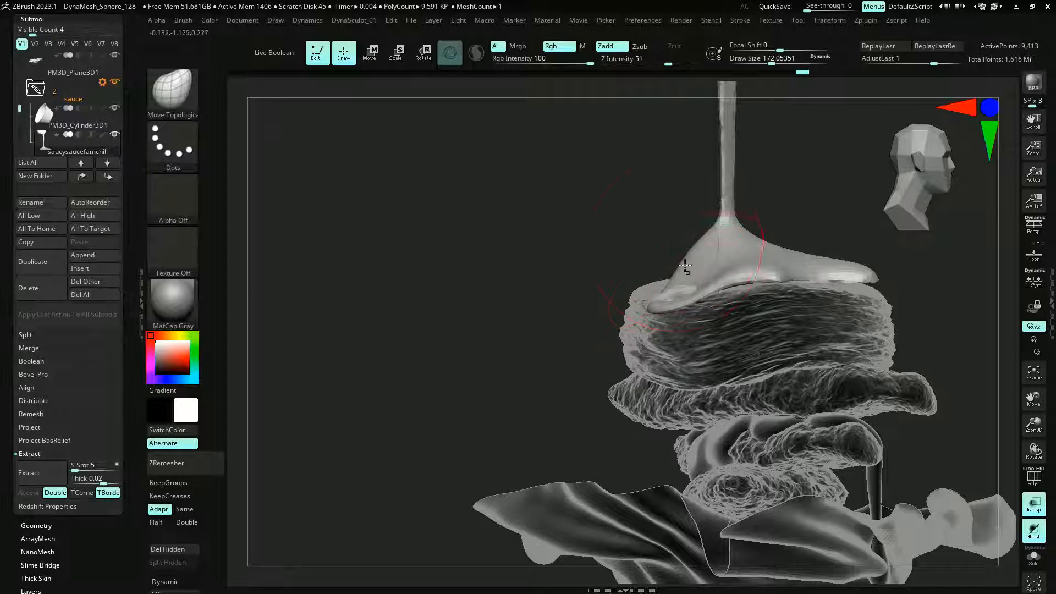
Check the sauce's wireframe with PolyFrame and rebuild its DynaMesh
{"action": "key", "text": "shift+f"}
{"action": "left_click_drag", "start_coordinate": [498, 209], "coordinate": [407, 164]}
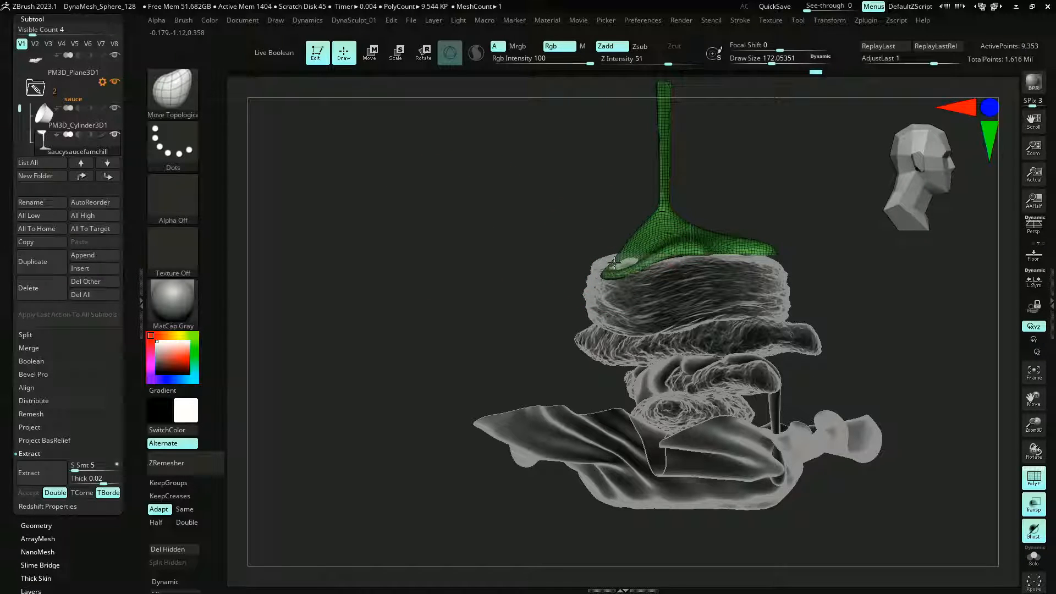
{"action": "left_click_drag", "start_coordinate": [466, 186], "coordinate": [389, 184], "text": "ctrl"}
{"action": "key", "text": "shift+f"}
Thicken the sauce's lobes and lower edge along the biscuit's rim with the Inflat brush at Draw Size about 116
{"action": "key", "text": "b"}
{"action": "key", "text": "i"}
{"action": "key", "text": "n"}
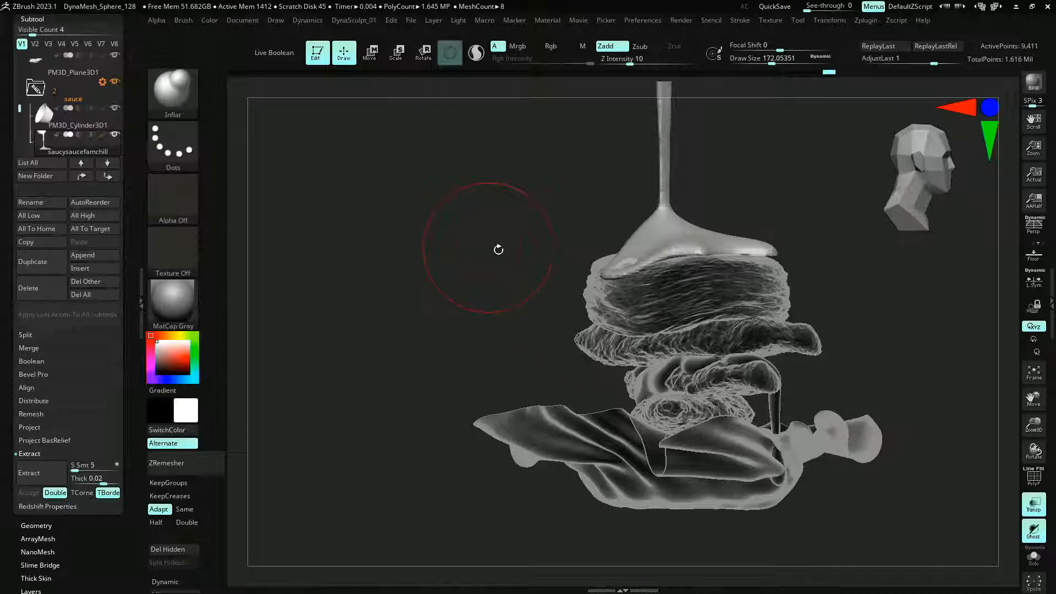
{"action": "key", "text": "s"}
{"action": "left_click_drag", "start_coordinate": [598, 323], "coordinate": [579, 323]}
{"action": "mouse_move", "coordinate": [455, 261]}
{"action": "left_mouse_down", "text": "alt"}
{"action": "mouse_move", "coordinate": [446, 254]}
{"action": "mouse_move", "coordinate": [611, 274]}
{"action": "left_mouse_up", "text": "alt"}
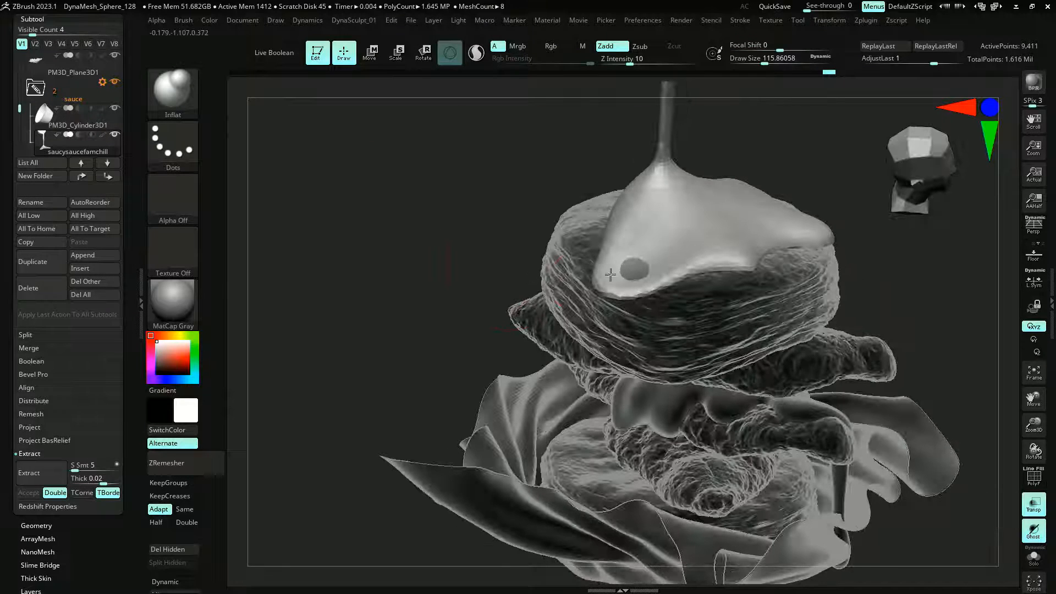
{"action": "left_click_drag", "start_coordinate": [451, 189], "coordinate": [771, 286]}
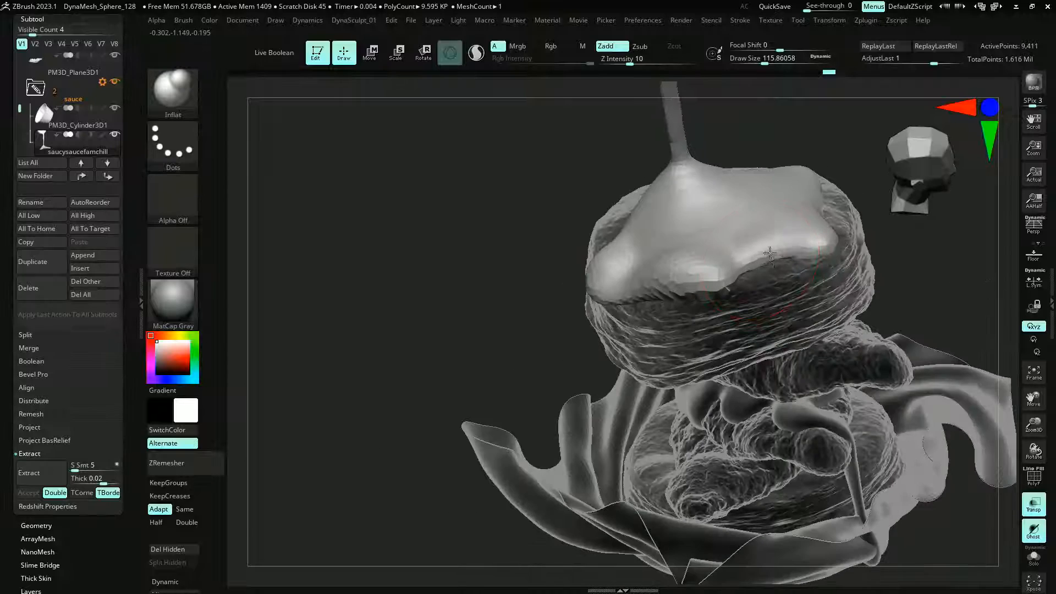
Turn off transparency, swell the sauce's lobes along the biscuit's rim with the Inflat brush, and rebuild its DynaMesh
{"action": "left_click", "coordinate": [1033, 502]}
{"action": "left_click_drag", "start_coordinate": [475, 264], "coordinate": [487, 314]}
{"action": "left_click_drag", "start_coordinate": [484, 286], "coordinate": [519, 255], "text": "ctrl"}
{"action": "left_click_drag", "start_coordinate": [729, 278], "coordinate": [692, 269], "text": "shift"}
{"action": "left_click_drag", "start_coordinate": [521, 199], "coordinate": [538, 264], "text": "shift"}
{"action": "left_click_drag", "start_coordinate": [606, 302], "coordinate": [607, 319]}
{"action": "left_click_drag", "start_coordinate": [476, 247], "coordinate": [446, 249]}
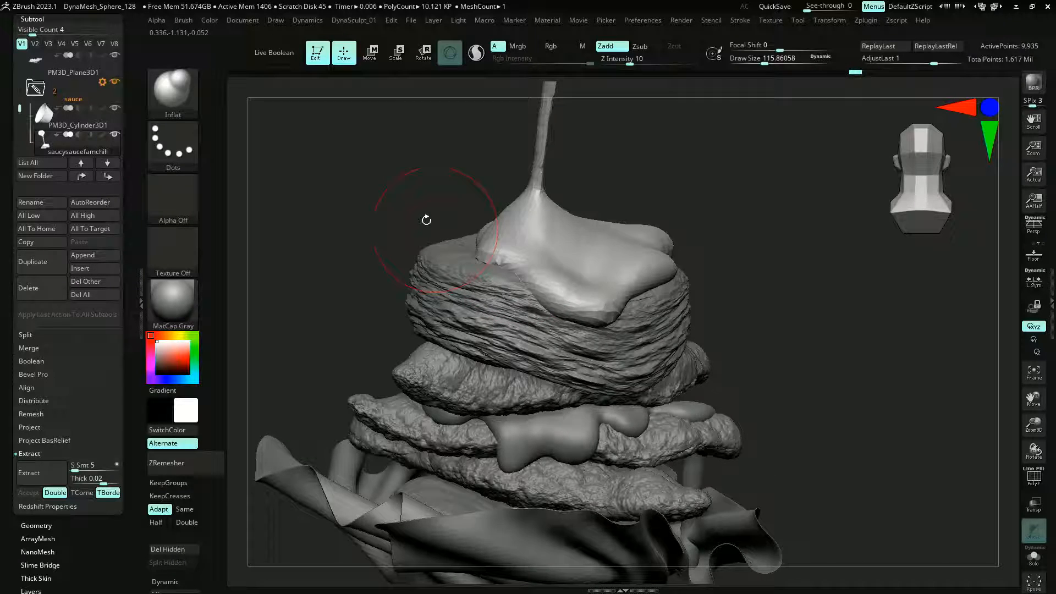
{"action": "left_click_drag", "start_coordinate": [419, 212], "coordinate": [380, 185], "text": "ctrl"}
{"action": "left_click_drag", "start_coordinate": [364, 176], "coordinate": [449, 226]}
{"action": "mouse_move", "coordinate": [424, 212]}
{"action": "left_mouse_down"}
{"action": "mouse_move", "coordinate": [440, 226]}
{"action": "mouse_move", "coordinate": [379, 190]}
{"action": "mouse_move", "coordinate": [370, 168]}
{"action": "left_mouse_up"}
{"action": "left_click_drag", "start_coordinate": [257, 158], "coordinate": [239, 157], "text": "ctrl"}
{"action": "left_click_drag", "start_coordinate": [242, 157], "coordinate": [467, 187]}
{"action": "mouse_move", "coordinate": [578, 252]}
{"action": "left_mouse_down"}
{"action": "mouse_move", "coordinate": [589, 238]}
{"action": "mouse_move", "coordinate": [578, 250]}
{"action": "left_mouse_up"}
{"action": "mouse_move", "coordinate": [325, 181]}
{"action": "left_mouse_down", "text": "ctrl"}
{"action": "mouse_move", "coordinate": [330, 197]}
{"action": "mouse_move", "coordinate": [297, 275]}
{"action": "mouse_move", "coordinate": [325, 211]}
{"action": "mouse_move", "coordinate": [301, 171]}
{"action": "mouse_move", "coordinate": [313, 214]}
{"action": "mouse_move", "coordinate": [295, 247]}
{"action": "mouse_move", "coordinate": [374, 347]}
{"action": "mouse_move", "coordinate": [397, 424]}
{"action": "left_mouse_up", "text": "ctrl"}
Isolate the top biscuit, drop it to its low-resolution subdivision level, and reduce Draw Size to about 33
{"action": "left_click", "coordinate": [445, 250], "text": "alt"}
{"action": "key", "text": "s"}
{"action": "left_click_drag", "start_coordinate": [547, 332], "coordinate": [533, 335]}
{"action": "mouse_move", "coordinate": [363, 336]}
{"action": "left_mouse_down", "text": "shift"}
{"action": "mouse_move", "coordinate": [314, 278]}
{"action": "mouse_move", "coordinate": [579, 92]}
{"action": "left_mouse_up", "text": "shift"}
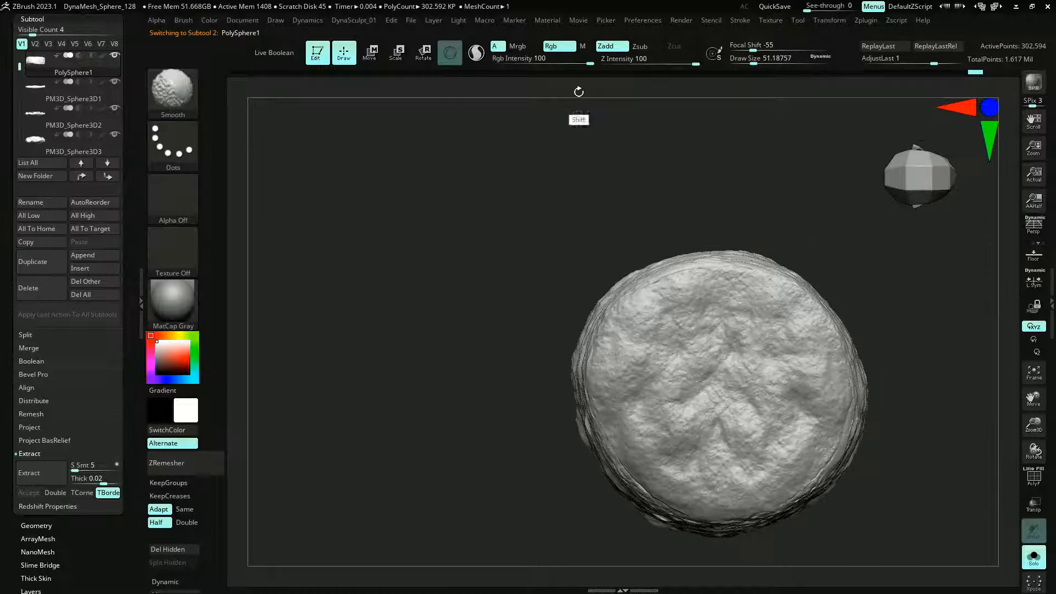
{"action": "left_click_drag", "start_coordinate": [408, 305], "coordinate": [335, 184], "text": "alt"}
{"action": "mouse_move", "coordinate": [299, 384]}
{"action": "left_mouse_down", "text": "shift"}
{"action": "mouse_move", "coordinate": [354, 117]}
{"action": "mouse_move", "coordinate": [326, 200]}
{"action": "mouse_move", "coordinate": [431, 132]}
{"action": "mouse_move", "coordinate": [381, 134]}
{"action": "left_mouse_up", "text": "shift"}
{"action": "key", "text": "shift+s"}
{"action": "key", "text": "s"}
{"action": "left_click_drag", "start_coordinate": [586, 336], "coordinate": [582, 337]}
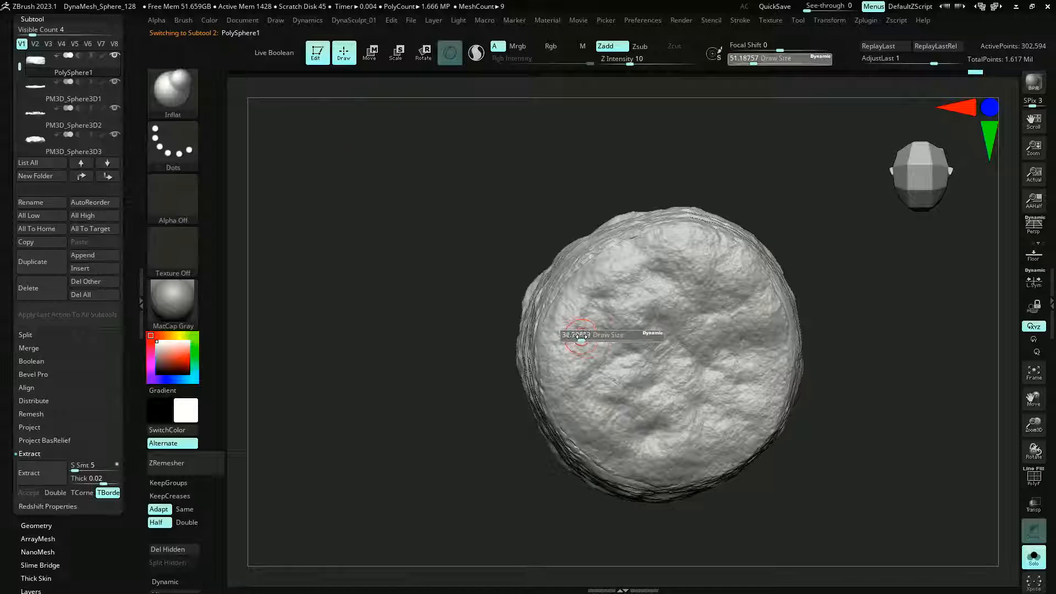
{"action": "key", "text": "shift+d"}
{"action": "key", "text": "shift+d"}
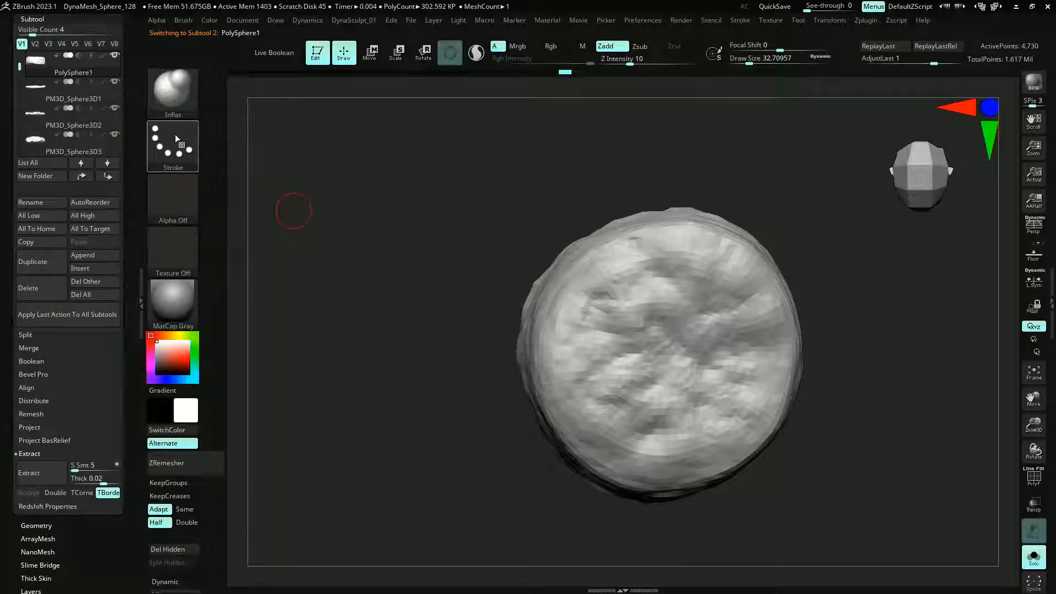
{"action": "left_click", "coordinate": [163, 92], "text": "ctrl"}
{"action": "left_click", "coordinate": [283, 108], "text": "ctrl"}
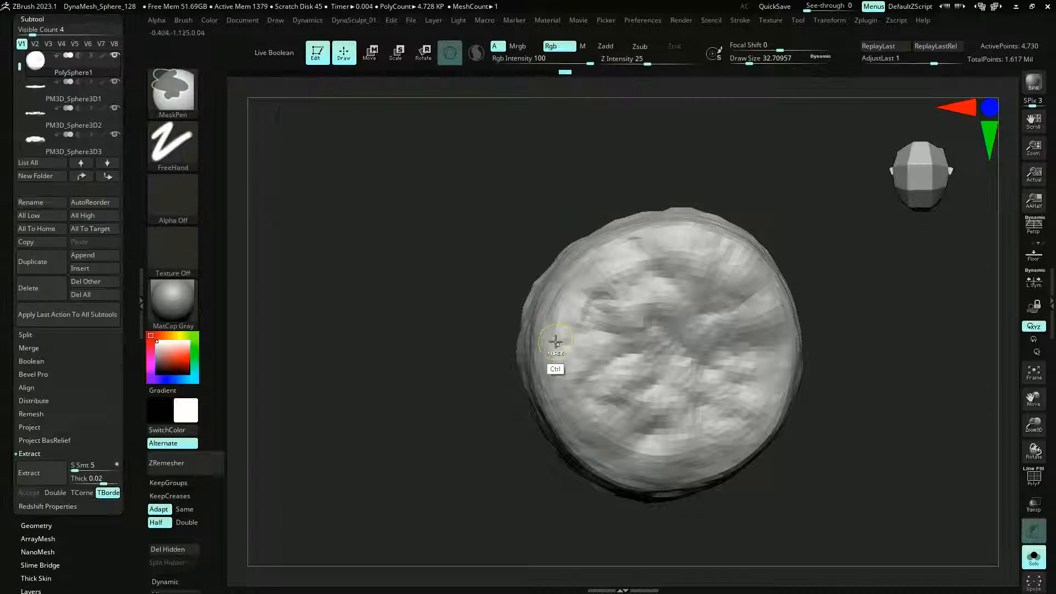
Mask freehand letters across the biscuit's top face with MaskPen, starting at Draw Size about 37 and reducing it to about 27
{"action": "key", "text": "s"}
{"action": "left_click_drag", "start_coordinate": [564, 339], "coordinate": [569, 331]}
{"action": "key", "text": "s"}
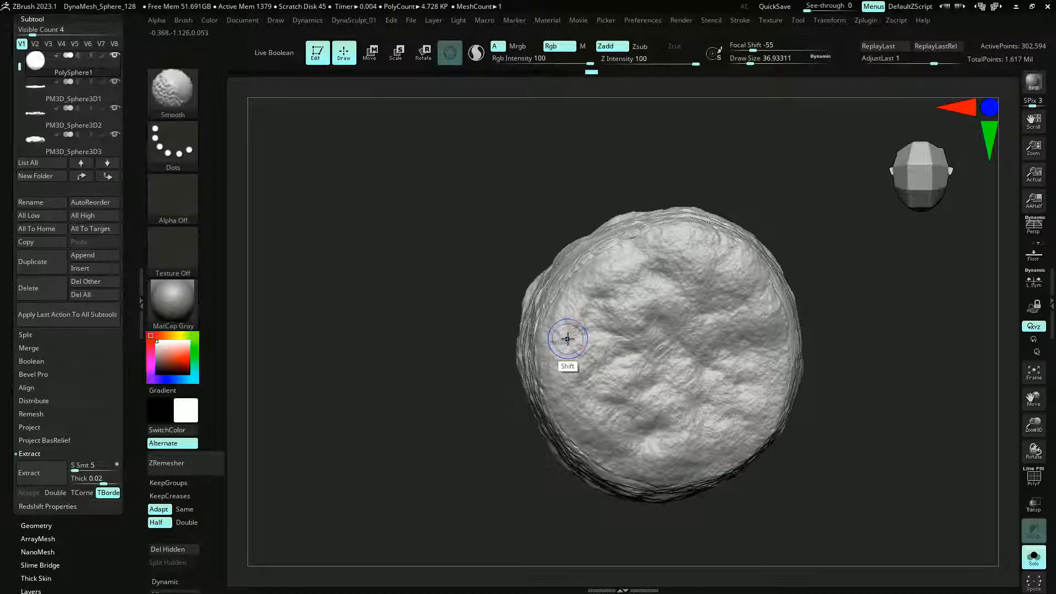
{"action": "key", "text": "shift+d"}
{"action": "key", "text": "shift+d"}
{"action": "key", "text": "shift+d"}
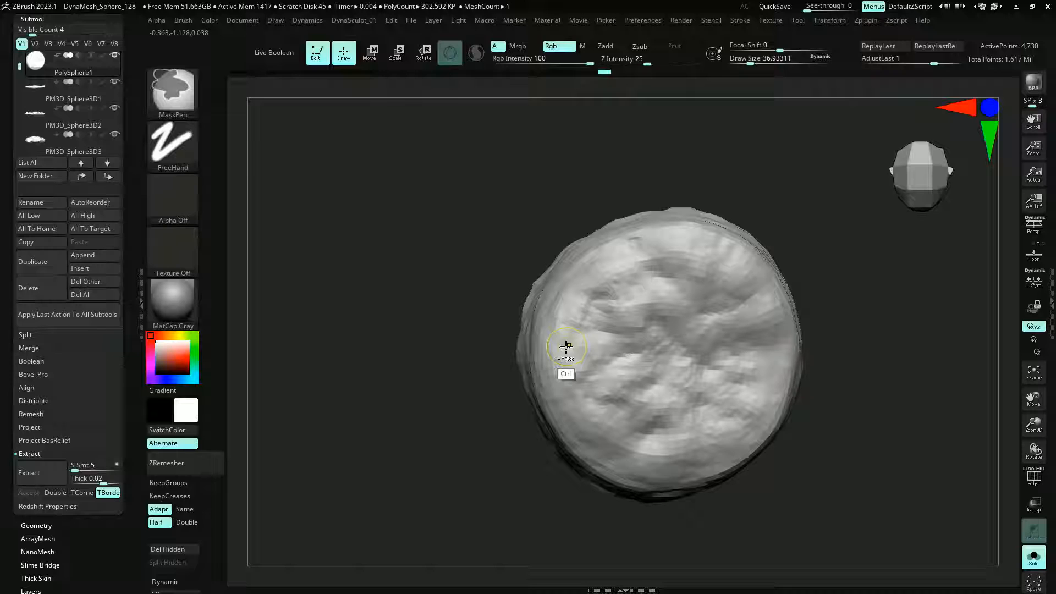
{"action": "mouse_move", "coordinate": [566, 349]}
{"action": "left_mouse_down", "text": "shift"}
{"action": "mouse_move", "coordinate": [559, 370]}
{"action": "mouse_move", "coordinate": [585, 427]}
{"action": "mouse_move", "coordinate": [563, 352]}
{"action": "mouse_move", "coordinate": [563, 363]}
{"action": "mouse_move", "coordinate": [652, 412]}
{"action": "mouse_move", "coordinate": [621, 344]}
{"action": "mouse_move", "coordinate": [681, 388]}
{"action": "mouse_move", "coordinate": [727, 358]}
{"action": "mouse_move", "coordinate": [687, 353]}
{"action": "mouse_move", "coordinate": [698, 273]}
{"action": "mouse_move", "coordinate": [746, 284]}
{"action": "mouse_move", "coordinate": [753, 308]}
{"action": "left_mouse_up", "text": "shift"}
{"action": "key", "text": "ctrl+z"}
{"action": "key", "text": "s"}
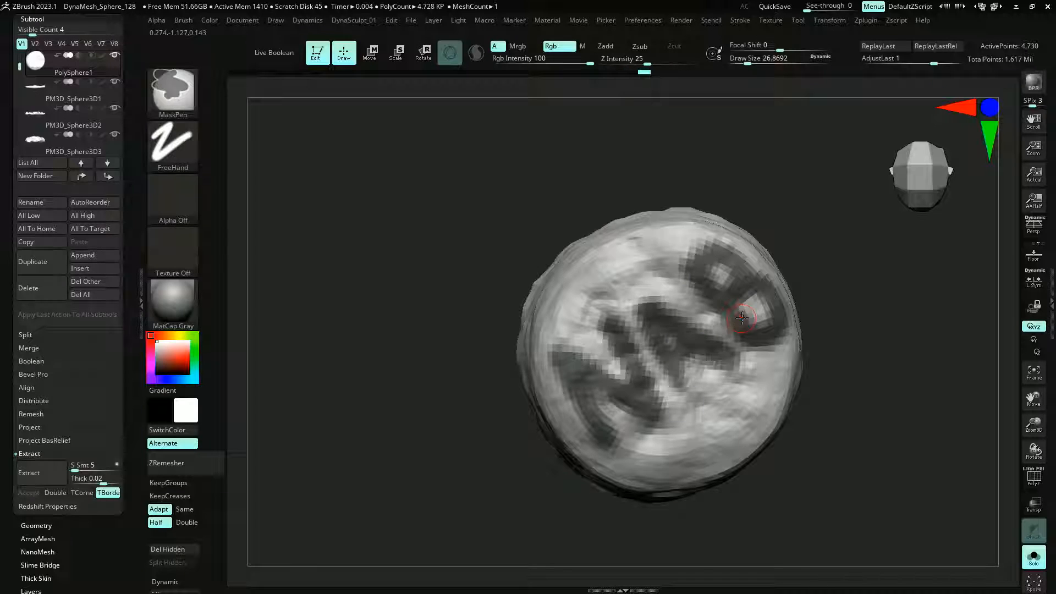
Invert the biscuit's mask so only the hand-drawn letters stay editable, keeping white as the main color
{"action": "left_click", "coordinate": [416, 327], "text": "ctrl"}
{"action": "key", "text": "v"}
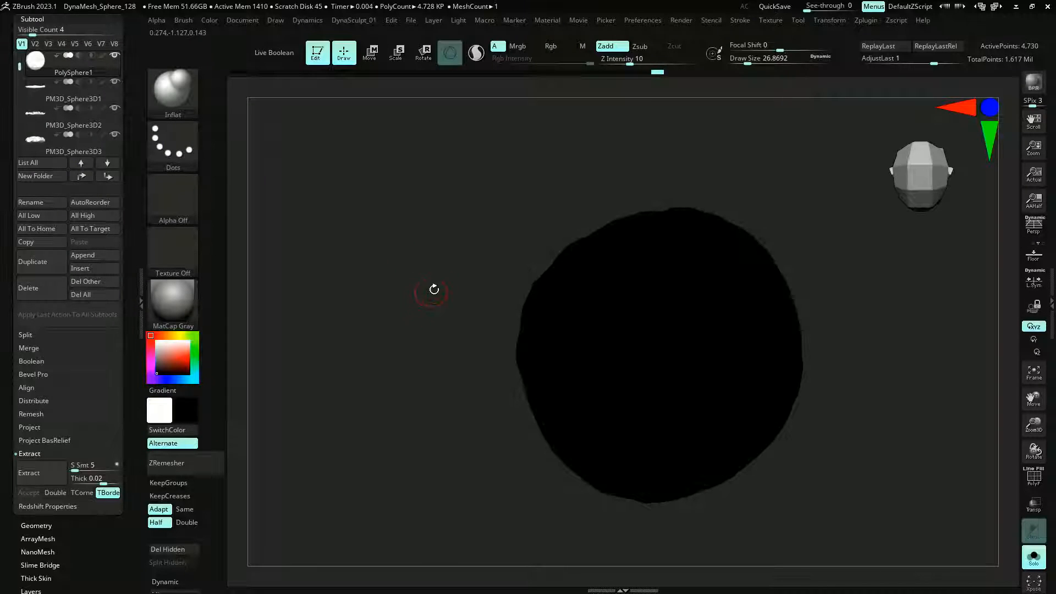
{"action": "left_click", "coordinate": [423, 283], "text": "ctrl"}
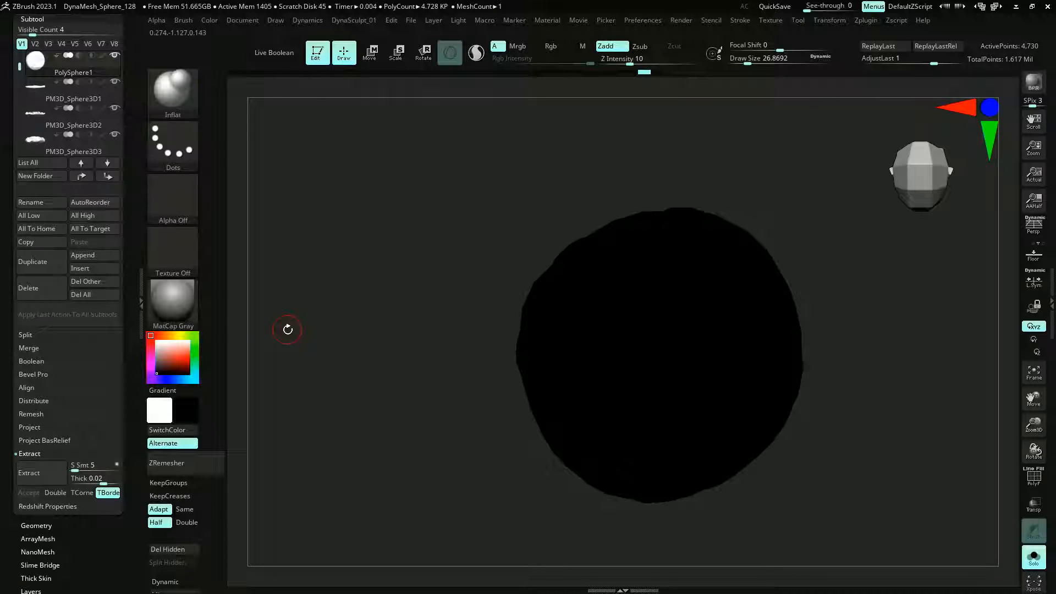
{"action": "key", "text": "v"}
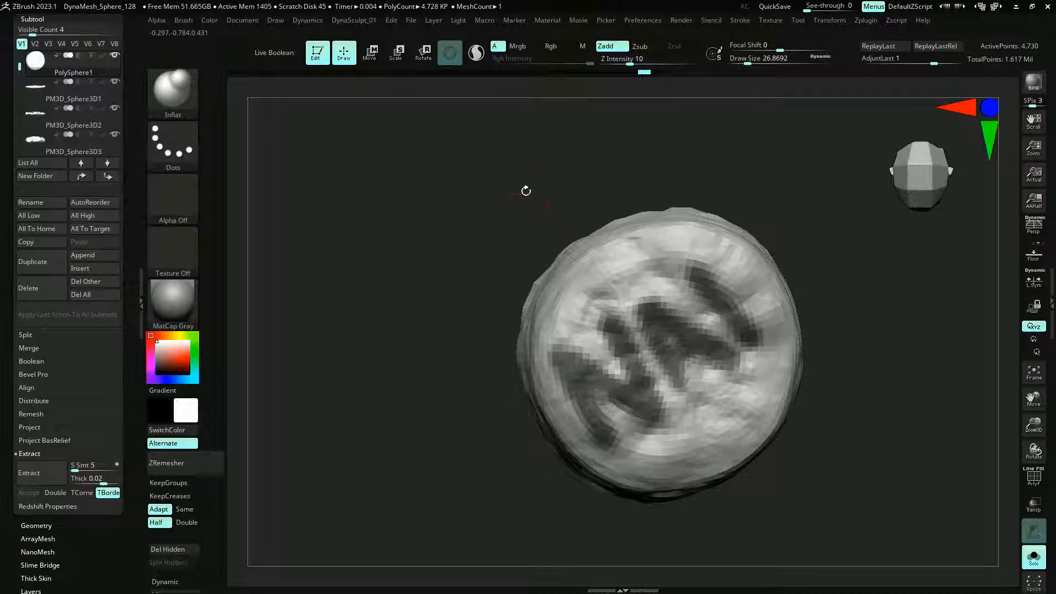
{"action": "left_click_drag", "start_coordinate": [645, 73], "coordinate": [656, 72]}
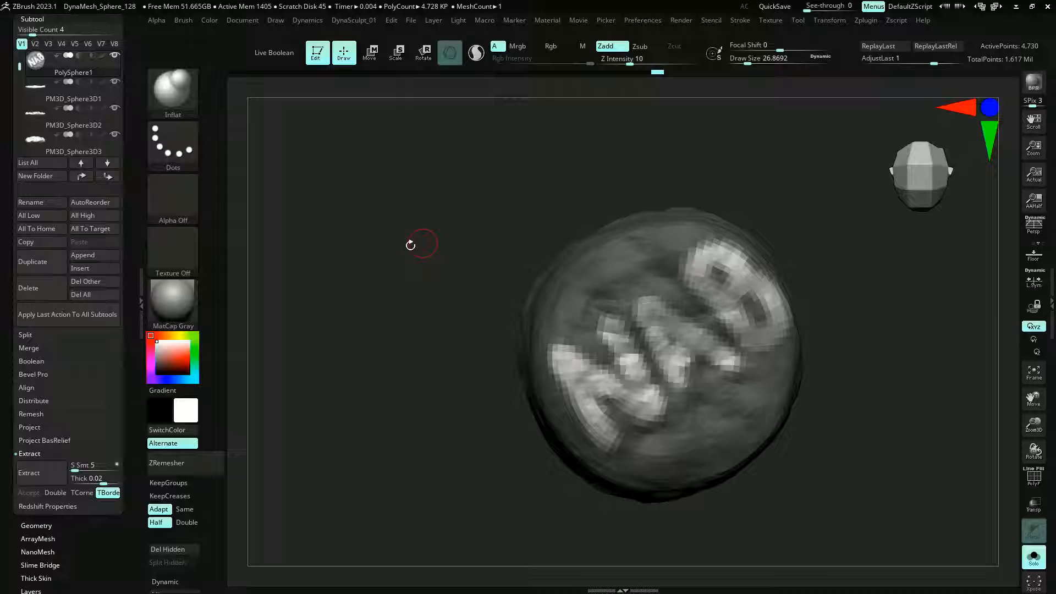
{"action": "key", "text": "v"}
{"action": "key", "text": "v"}
Raise the unmasked letters with an Inflate Balloon deformation of 4 and bring the whole sandwich back into view
{"action": "scroll", "coordinate": [4, 440], "scroll_direction": "down", "scroll_amount": 3}
{"action": "scroll", "coordinate": [6, 450], "scroll_direction": "down", "scroll_amount": 1}
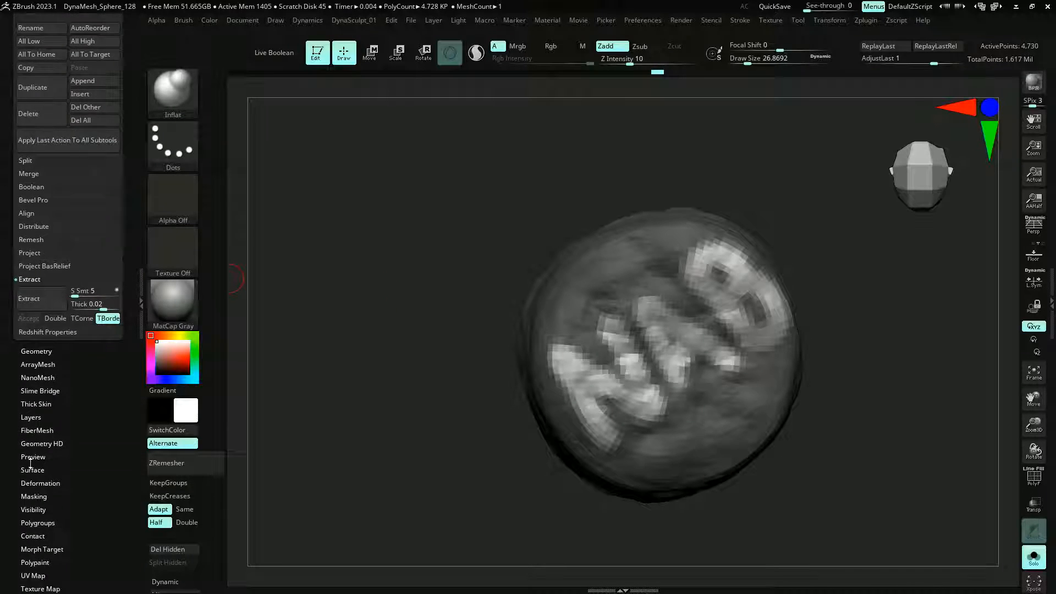
{"action": "left_click", "coordinate": [31, 469]}
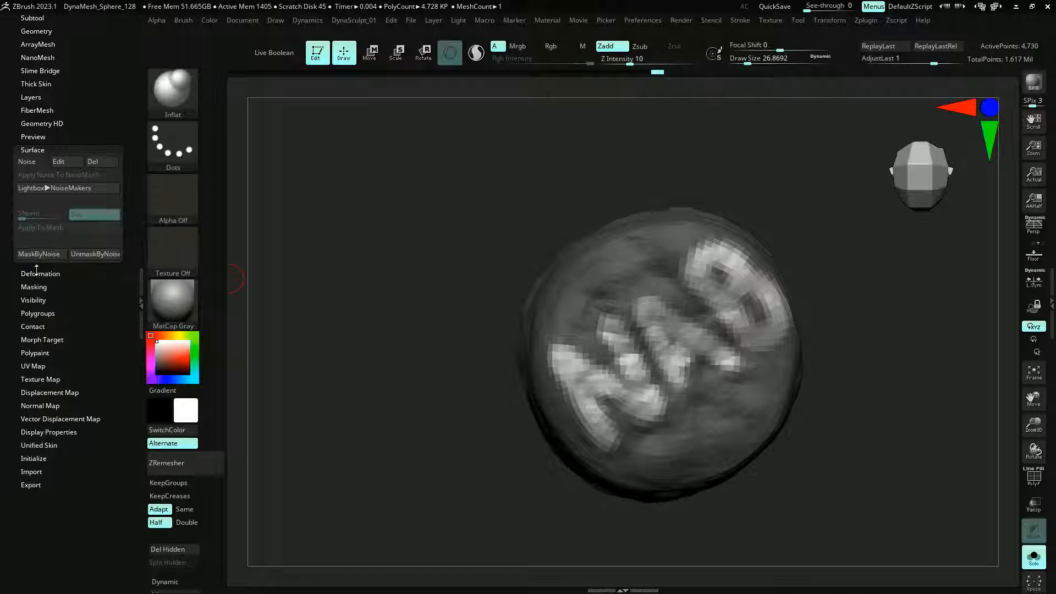
{"action": "left_click", "coordinate": [39, 275]}
{"action": "scroll", "coordinate": [10, 378], "scroll_direction": "down", "scroll_amount": 2}
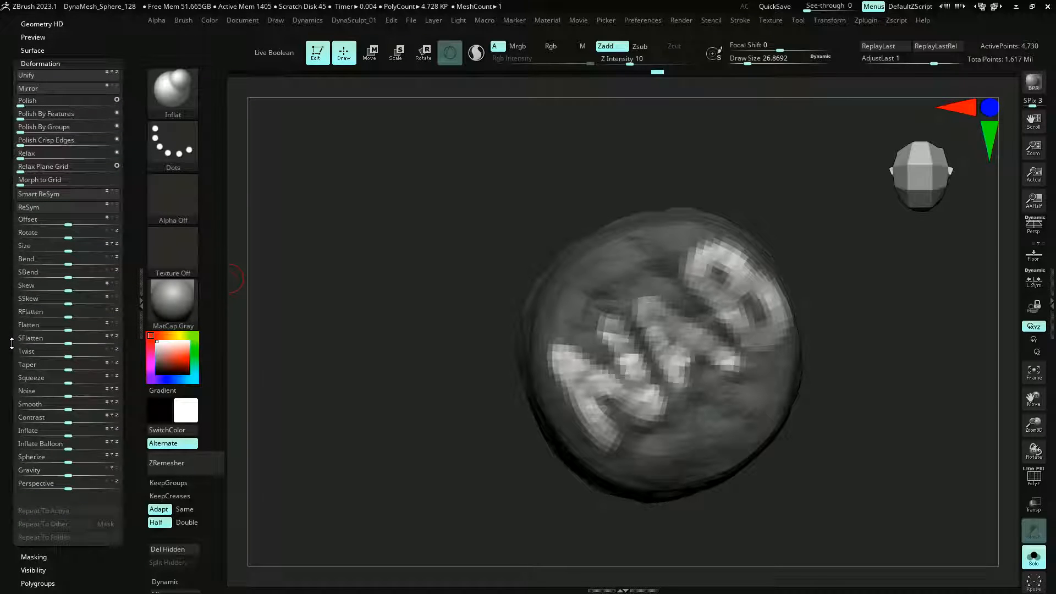
{"action": "left_click_drag", "start_coordinate": [68, 437], "coordinate": [71, 449]}
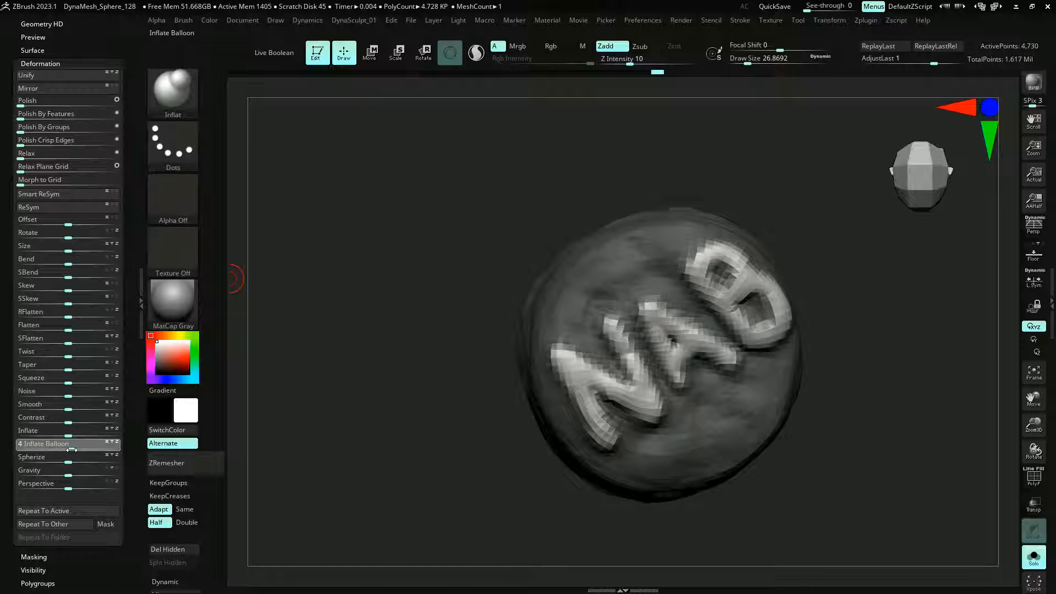
{"action": "mouse_move", "coordinate": [330, 308]}
{"action": "left_mouse_down"}
{"action": "mouse_move", "coordinate": [307, 389]}
{"action": "mouse_move", "coordinate": [313, 401]}
{"action": "mouse_move", "coordinate": [309, 392]}
{"action": "mouse_move", "coordinate": [337, 387]}
{"action": "mouse_move", "coordinate": [330, 366]}
{"action": "left_mouse_up"}
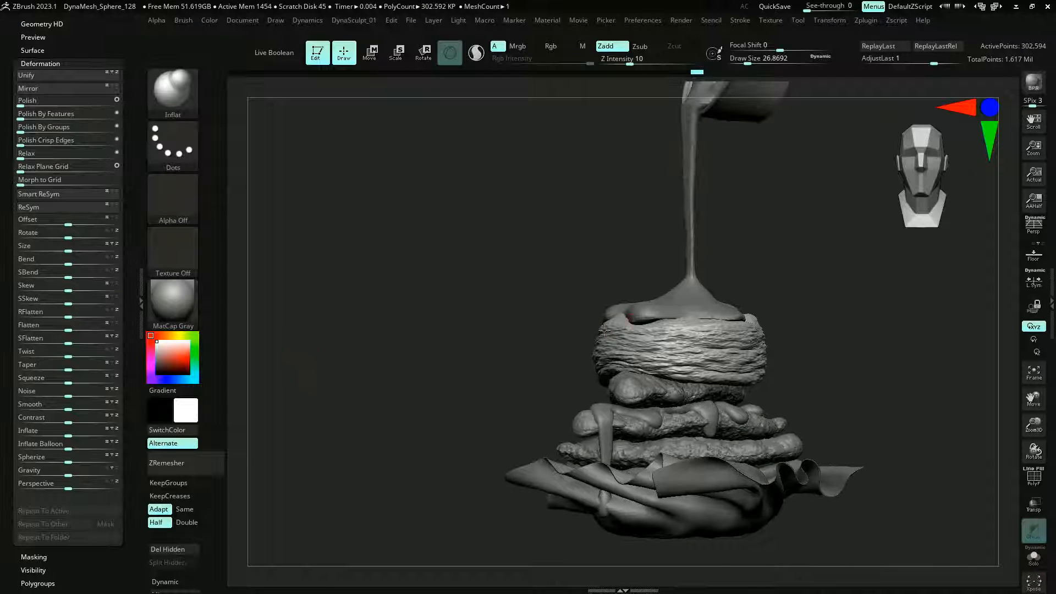
Pull the pouring sauce's front lobe down over the biscuit's rim with Move Topological at Draw Size 112 and rebuild its DynaMesh
{"action": "left_click", "coordinate": [641, 310], "text": "alt"}
{"action": "key", "text": "b"}
{"action": "key", "text": "m"}
{"action": "key", "text": "t"}
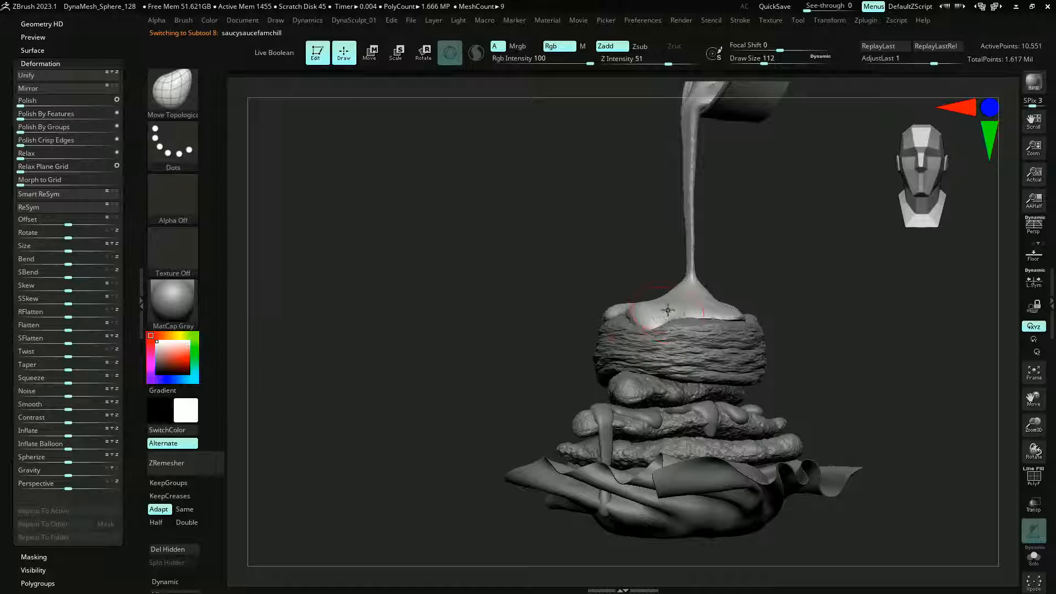
{"action": "left_click_drag", "start_coordinate": [421, 250], "coordinate": [550, 336]}
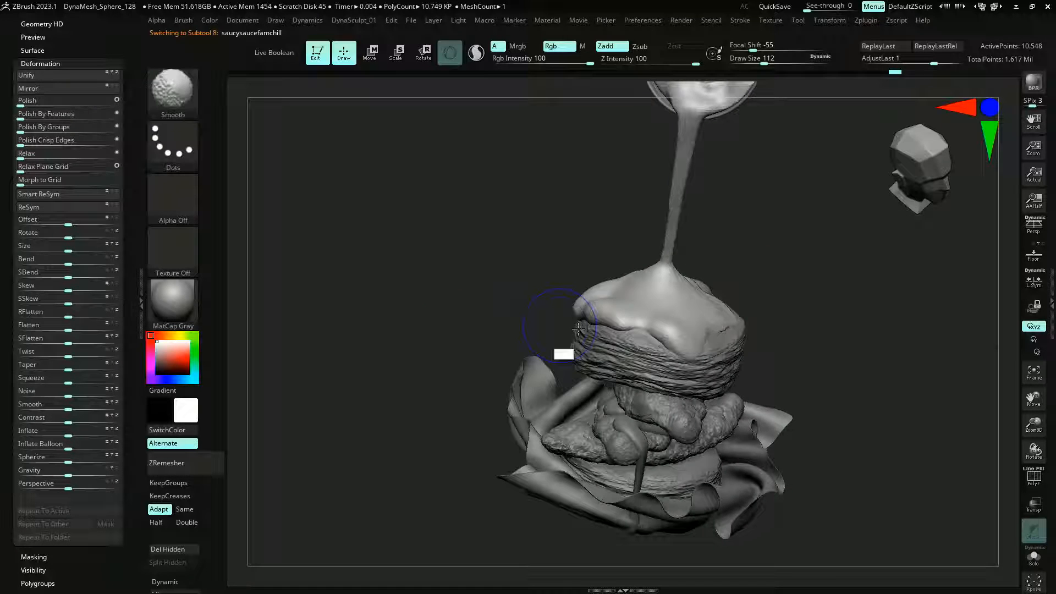
{"action": "left_click_drag", "start_coordinate": [484, 278], "coordinate": [429, 295], "text": "shift"}
{"action": "mouse_move", "coordinate": [414, 313]}
{"action": "left_mouse_down", "text": "alt"}
{"action": "mouse_move", "coordinate": [424, 323]}
{"action": "mouse_move", "coordinate": [461, 300]}
{"action": "mouse_move", "coordinate": [387, 273]}
{"action": "mouse_move", "coordinate": [465, 249]}
{"action": "left_mouse_up", "text": "alt"}
Draw a drip down from the sauce's front lobe with the SnakeHook brush at Draw Size about 90 and Sculptris Pro on
{"action": "key", "text": "b"}
{"action": "key", "text": "s"}
{"action": "key", "text": "h"}
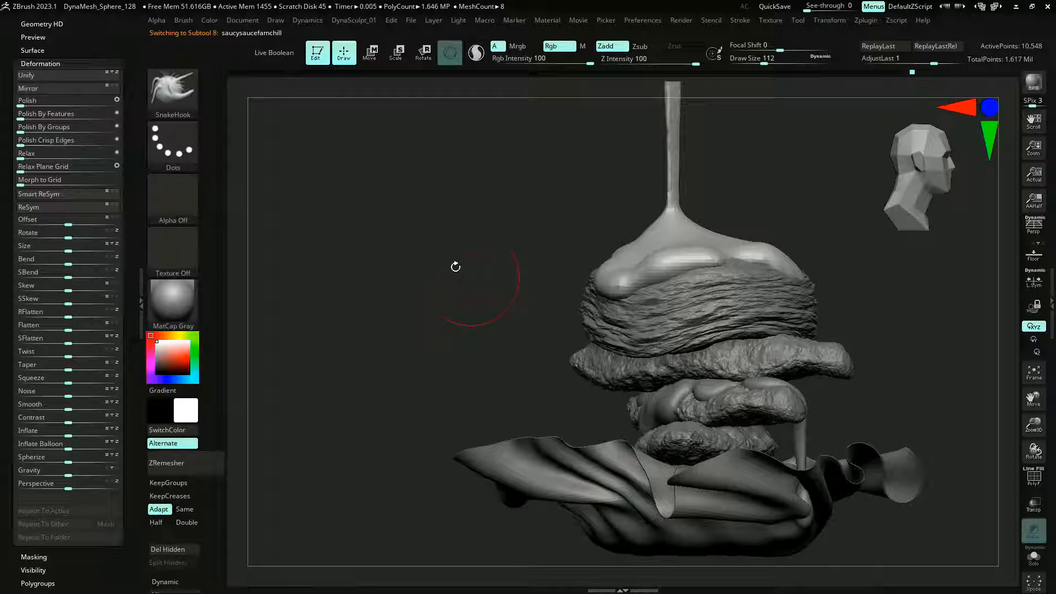
{"action": "key", "text": "s"}
{"action": "left_click_drag", "start_coordinate": [547, 306], "coordinate": [544, 307]}
{"action": "left_click_drag", "start_coordinate": [614, 286], "coordinate": [606, 350]}
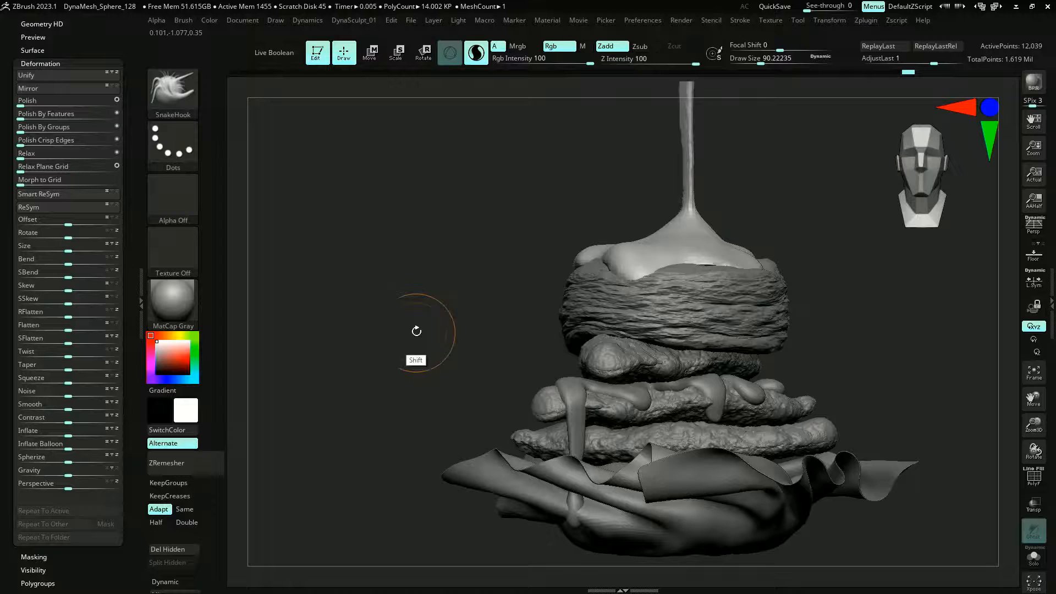
Stretch the sauce's two outer lobes into long drips down the biscuit's side with SnakeHook, reducing Draw Size to about 65
{"action": "left_click_drag", "start_coordinate": [416, 331], "coordinate": [438, 301]}
{"action": "left_click_drag", "start_coordinate": [583, 245], "coordinate": [566, 259]}
{"action": "left_click_drag", "start_coordinate": [473, 239], "coordinate": [358, 228]}
{"action": "mouse_move", "coordinate": [525, 238]}
{"action": "left_mouse_down"}
{"action": "mouse_move", "coordinate": [490, 232]}
{"action": "mouse_move", "coordinate": [520, 241]}
{"action": "left_mouse_up"}
{"action": "mouse_move", "coordinate": [576, 247]}
{"action": "left_mouse_down"}
{"action": "mouse_move", "coordinate": [567, 298]}
{"action": "mouse_move", "coordinate": [570, 265]}
{"action": "mouse_move", "coordinate": [552, 291]}
{"action": "mouse_move", "coordinate": [563, 305]}
{"action": "left_mouse_up"}
{"action": "key", "text": "s"}
{"action": "key", "text": "ctrl+z"}
{"action": "key", "text": "s"}
{"action": "mouse_move", "coordinate": [434, 234]}
{"action": "left_mouse_down"}
{"action": "mouse_move", "coordinate": [484, 224]}
{"action": "mouse_move", "coordinate": [347, 226]}
{"action": "mouse_move", "coordinate": [334, 254]}
{"action": "mouse_move", "coordinate": [335, 231]}
{"action": "mouse_move", "coordinate": [417, 208]}
{"action": "left_mouse_up"}
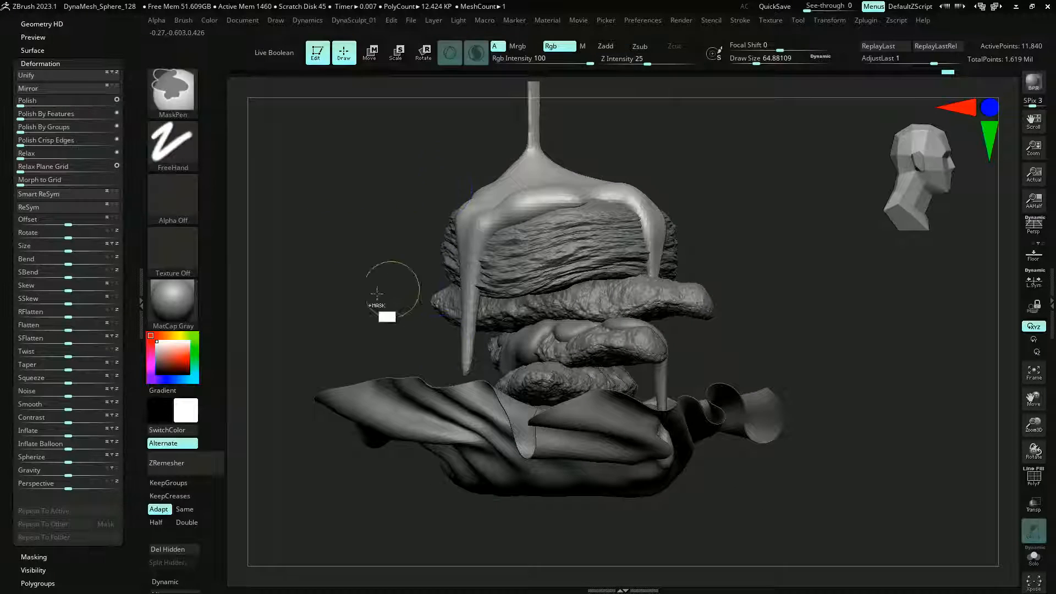
Rebuild the sauce's DynaMesh and swell the long drip's tip into a droplet with the Inflat brush at Draw Size about 77
{"action": "left_click_drag", "start_coordinate": [392, 287], "coordinate": [339, 320], "text": "ctrl"}
{"action": "left_click_drag", "start_coordinate": [374, 291], "coordinate": [389, 291]}
{"action": "key", "text": "b"}
{"action": "key", "text": "i"}
{"action": "key", "text": "n"}
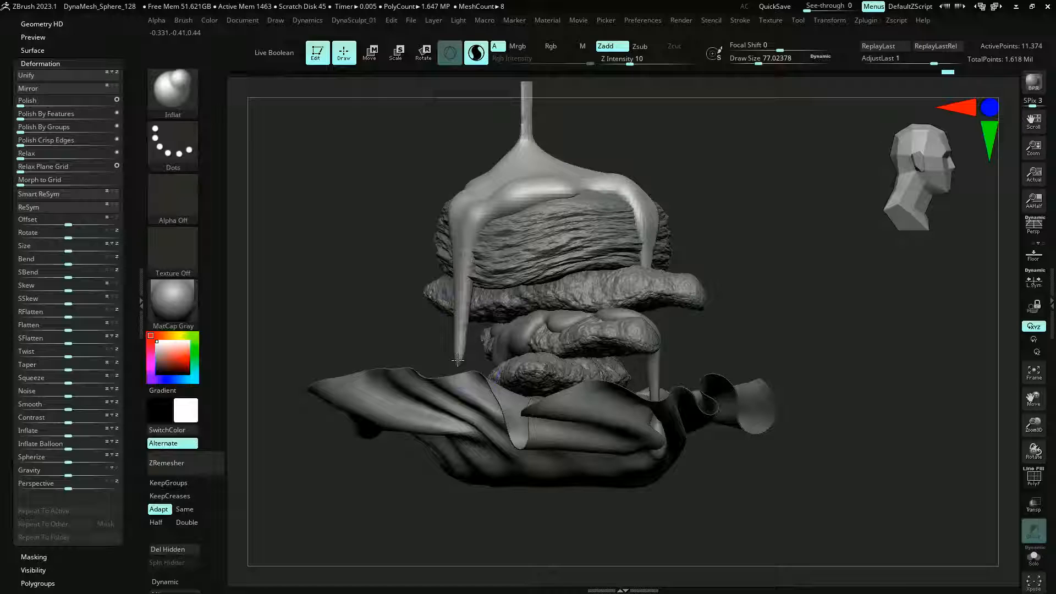
{"action": "left_click_drag", "start_coordinate": [461, 358], "coordinate": [458, 346]}
{"action": "left_click_drag", "start_coordinate": [391, 298], "coordinate": [401, 309], "text": "ctrl"}
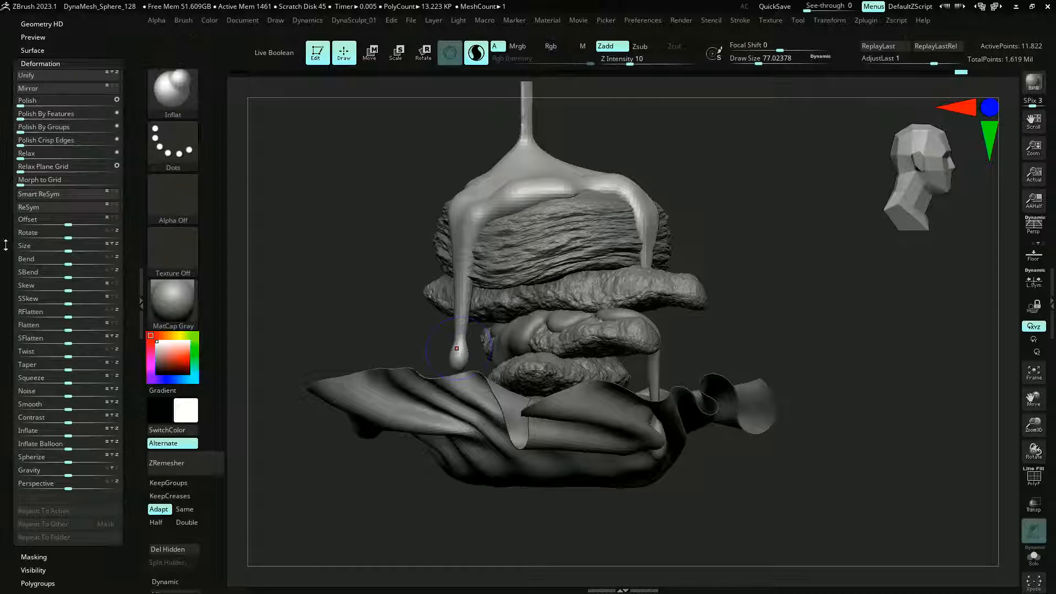
Retopologize the sauce with ZRemesher using Half and Adapt, and inspect the resulting wireframe with PolyFrame
{"action": "scroll", "coordinate": [34, 84], "scroll_direction": "up", "scroll_amount": 5}
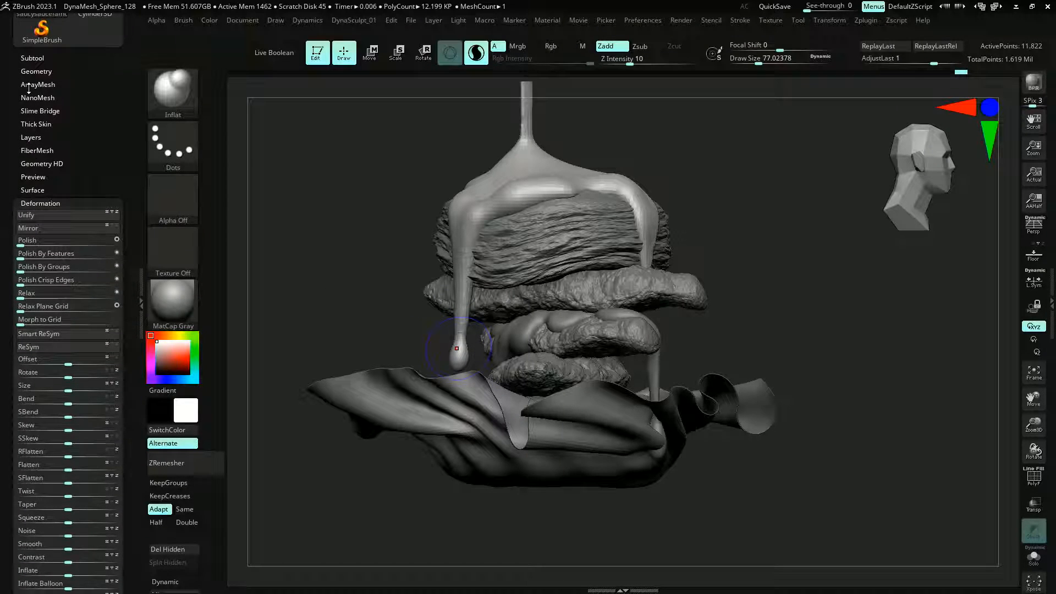
{"action": "left_click", "coordinate": [35, 72]}
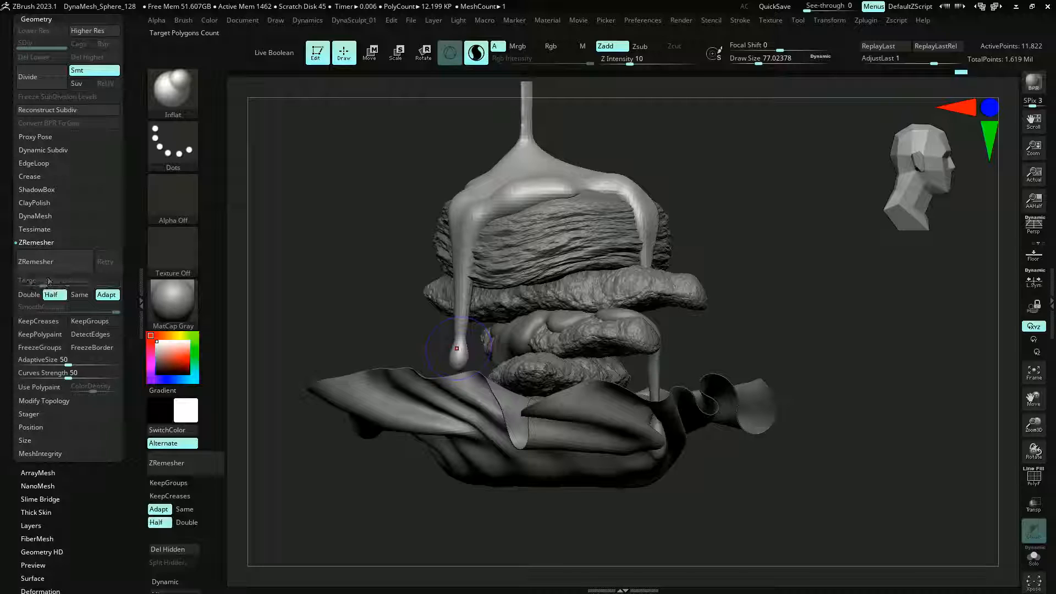
{"action": "left_click", "coordinate": [32, 256]}
{"action": "key", "text": "shift+f"}
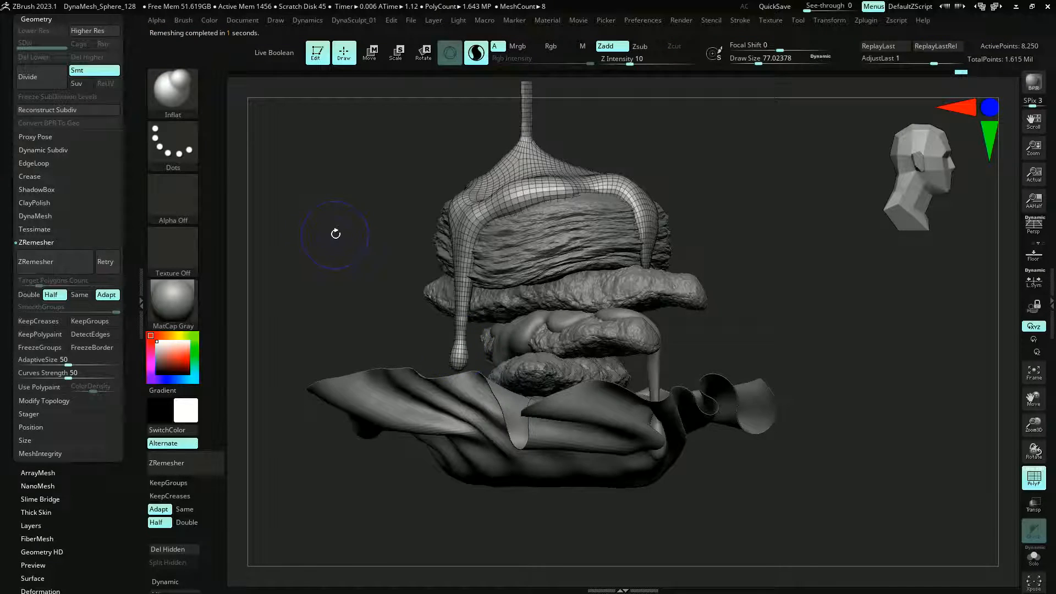
{"action": "left_click_drag", "start_coordinate": [335, 231], "coordinate": [341, 253]}
{"action": "key", "text": "shift+f"}
Set the sauce's Dynamic Subdiv to SmoothSubdiv 1, preview the smoothed drips up close, and turn the preview off
{"action": "key", "text": "d"}
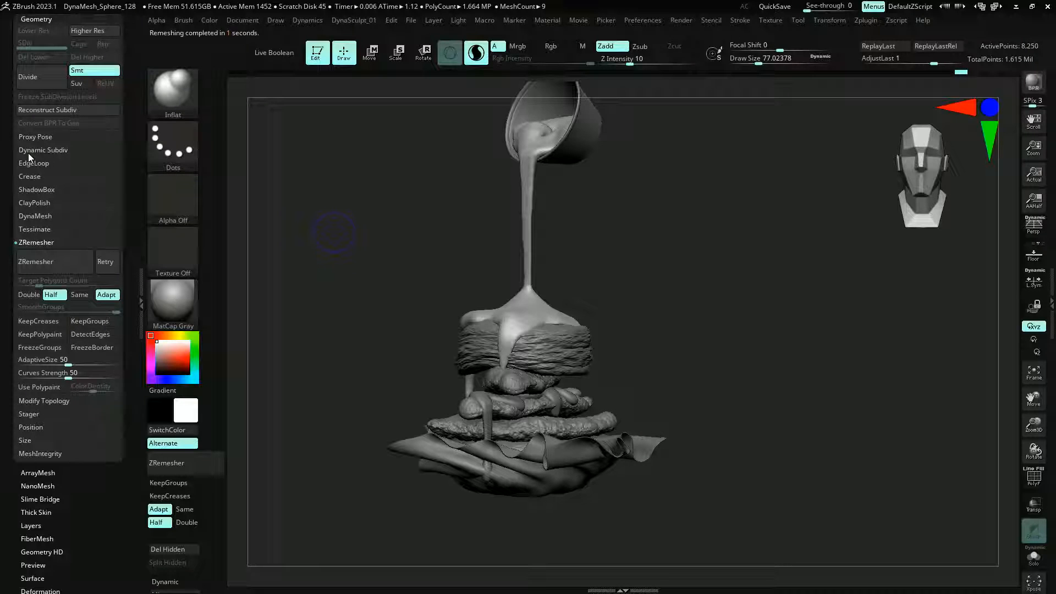
{"action": "left_click", "coordinate": [34, 150]}
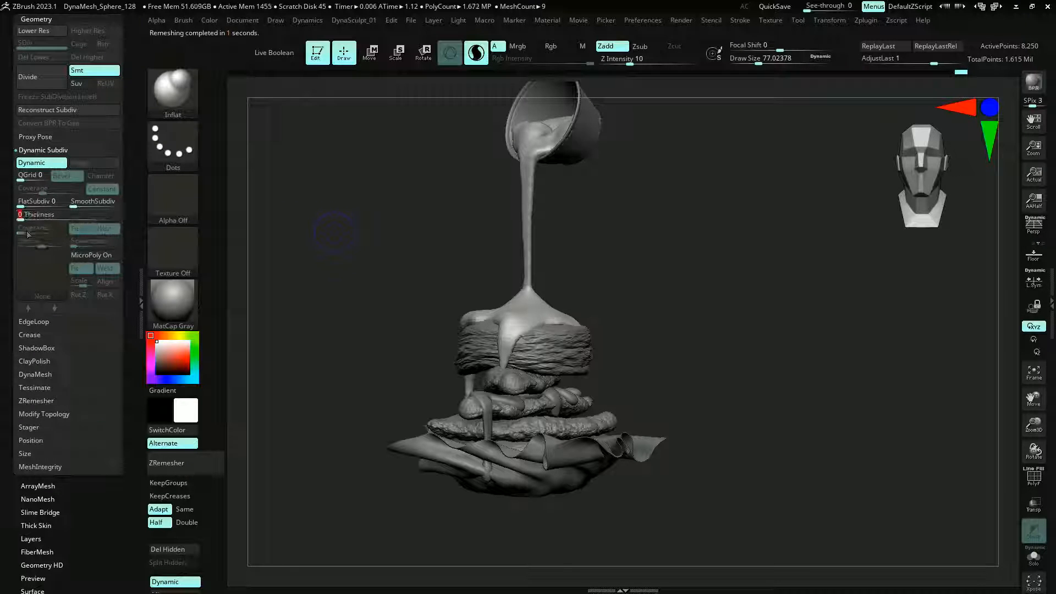
{"action": "key", "text": "shift+d"}
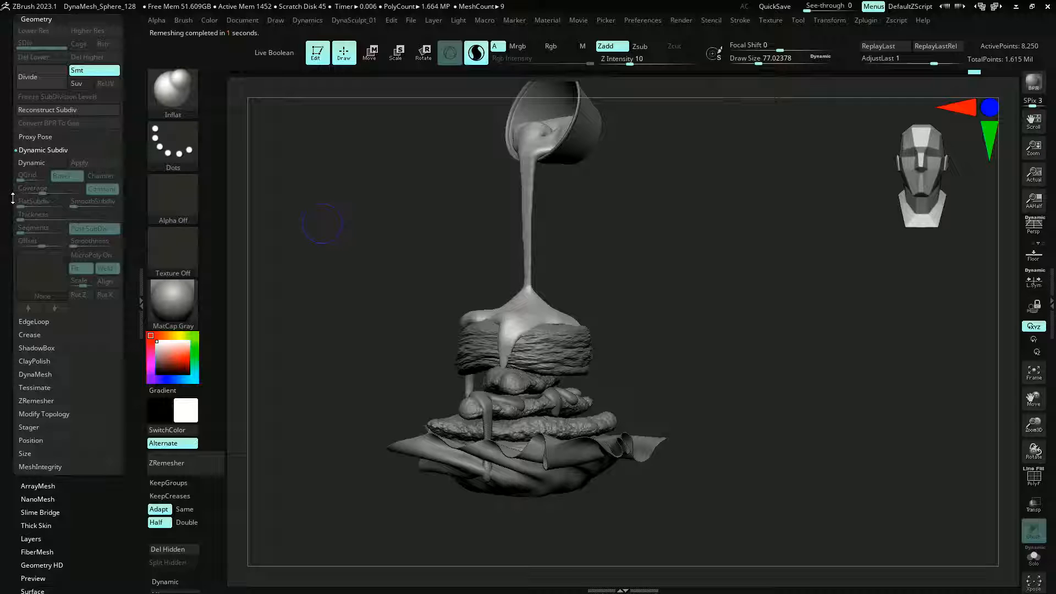
{"action": "left_click", "coordinate": [29, 163]}
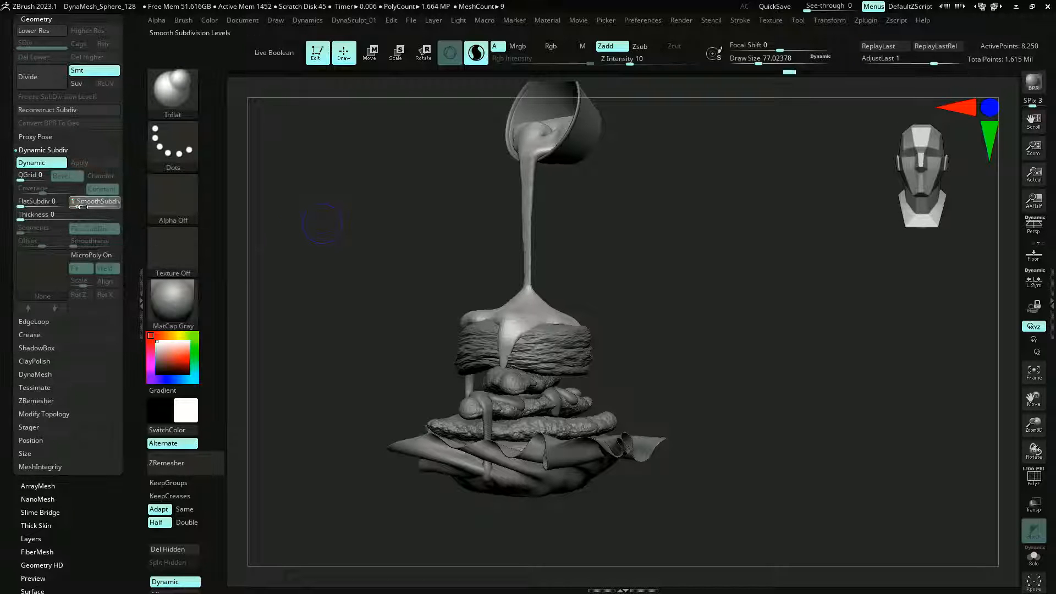
{"action": "scroll", "coordinate": [352, 267], "scroll_direction": "up", "scroll_amount": 2}
{"action": "mouse_move", "coordinate": [352, 267]}
{"action": "left_mouse_down"}
{"action": "mouse_move", "coordinate": [341, 224]}
{"action": "mouse_move", "coordinate": [374, 229]}
{"action": "mouse_move", "coordinate": [363, 213]}
{"action": "mouse_move", "coordinate": [307, 198]}
{"action": "mouse_move", "coordinate": [401, 193]}
{"action": "mouse_move", "coordinate": [412, 269]}
{"action": "mouse_move", "coordinate": [462, 252]}
{"action": "left_mouse_up"}
{"action": "key", "text": "shift+d"}
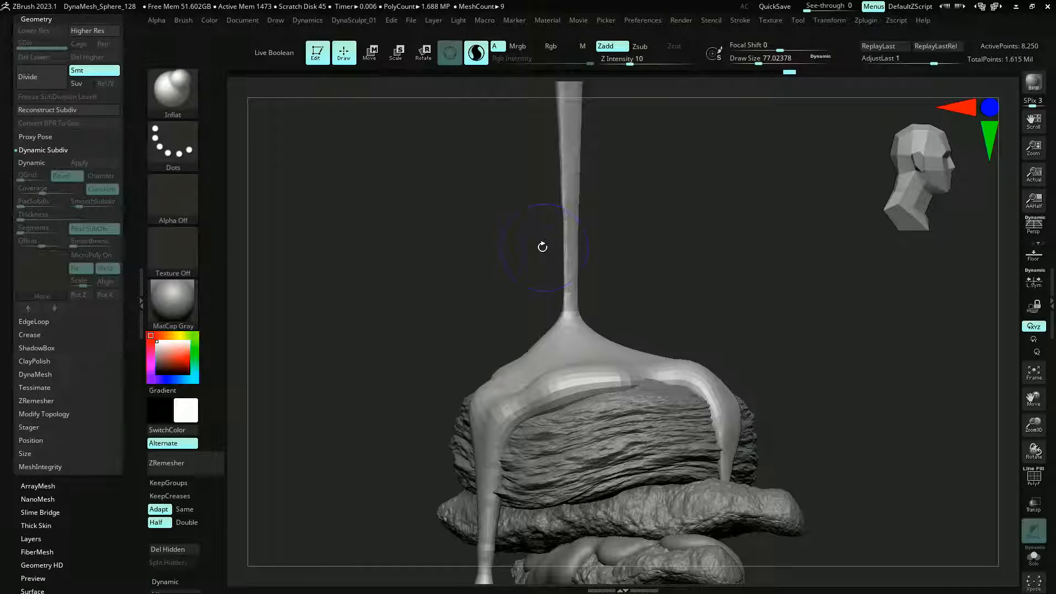
Smooth the falling sauce stream between the cup and biscuit with the Smooth brush at Draw Size about 182
{"action": "key", "text": "shift"}
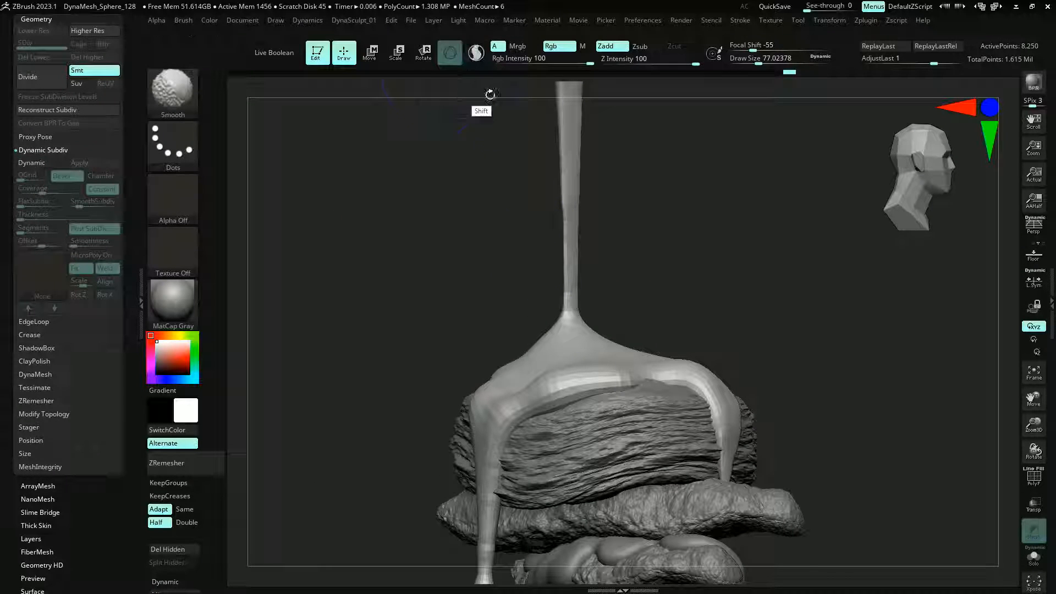
{"action": "key", "text": "s"}
{"action": "left_click_drag", "start_coordinate": [545, 226], "coordinate": [559, 226]}
{"action": "key", "text": "shift"}
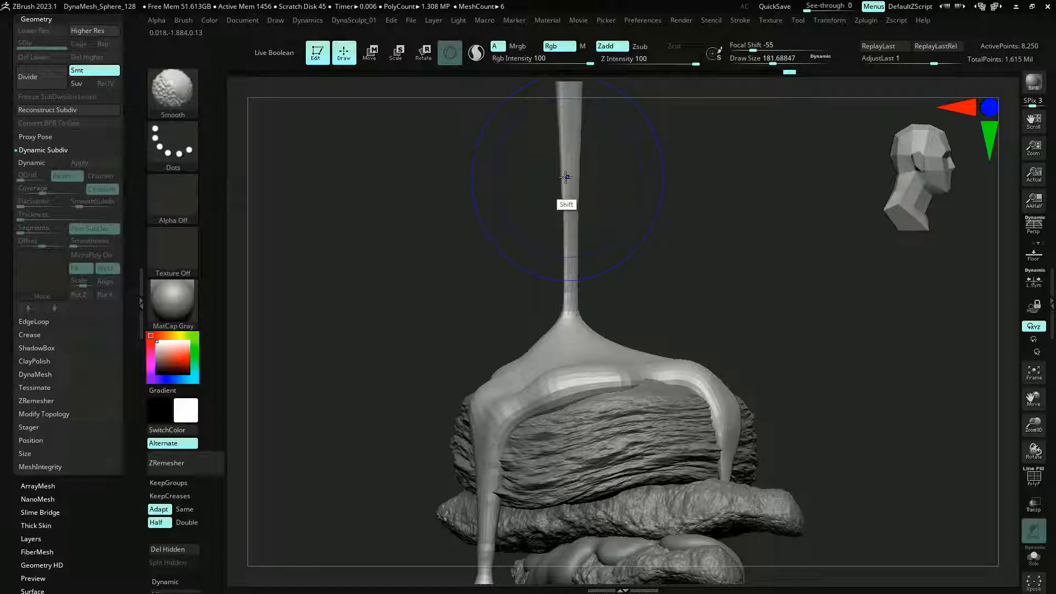
{"action": "left_click_drag", "start_coordinate": [463, 215], "coordinate": [462, 265], "text": "alt"}
{"action": "left_click_drag", "start_coordinate": [571, 202], "coordinate": [570, 220], "text": "shift"}
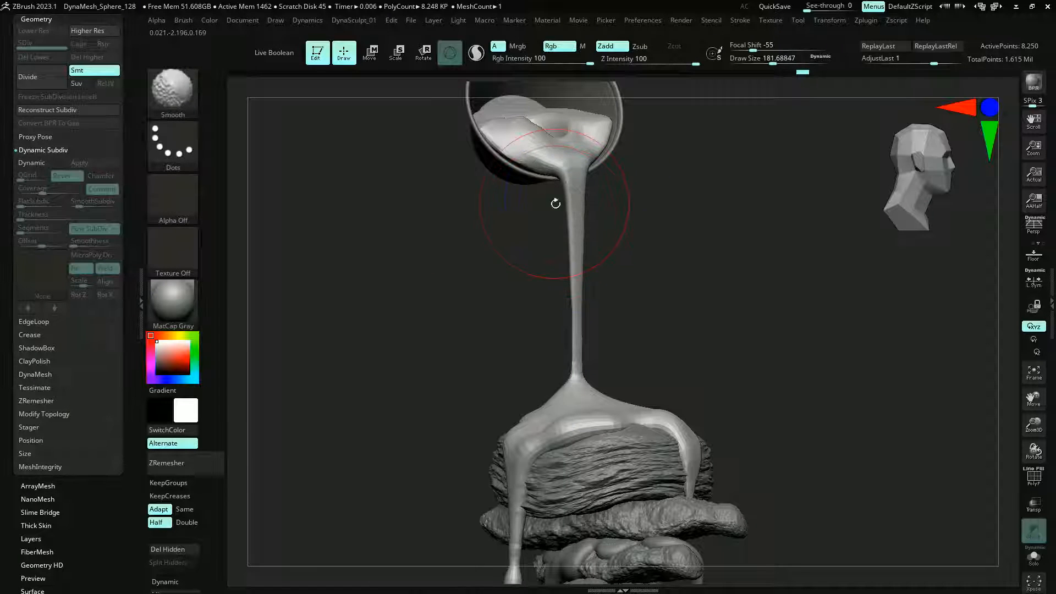
Smooth the sauce where the falling stream meets the biscuit, and turn on the sauce's Dynamic Subdiv preview
{"action": "left_click_drag", "start_coordinate": [453, 228], "coordinate": [423, 172], "text": "alt"}
{"action": "key", "text": "shift"}
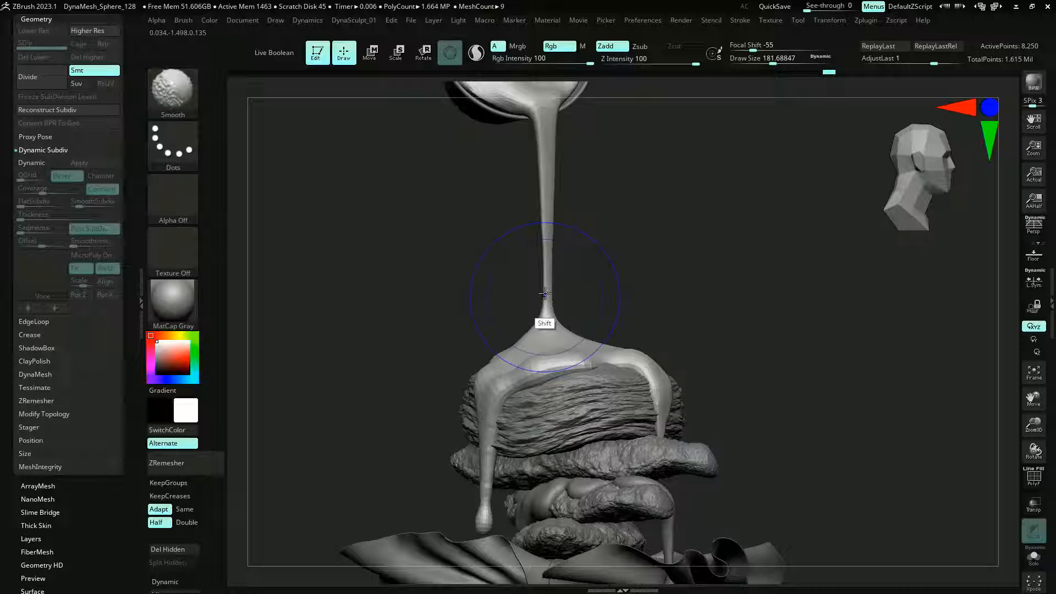
{"action": "left_click_drag", "start_coordinate": [545, 294], "coordinate": [537, 350], "text": "shift"}
{"action": "key", "text": "d"}
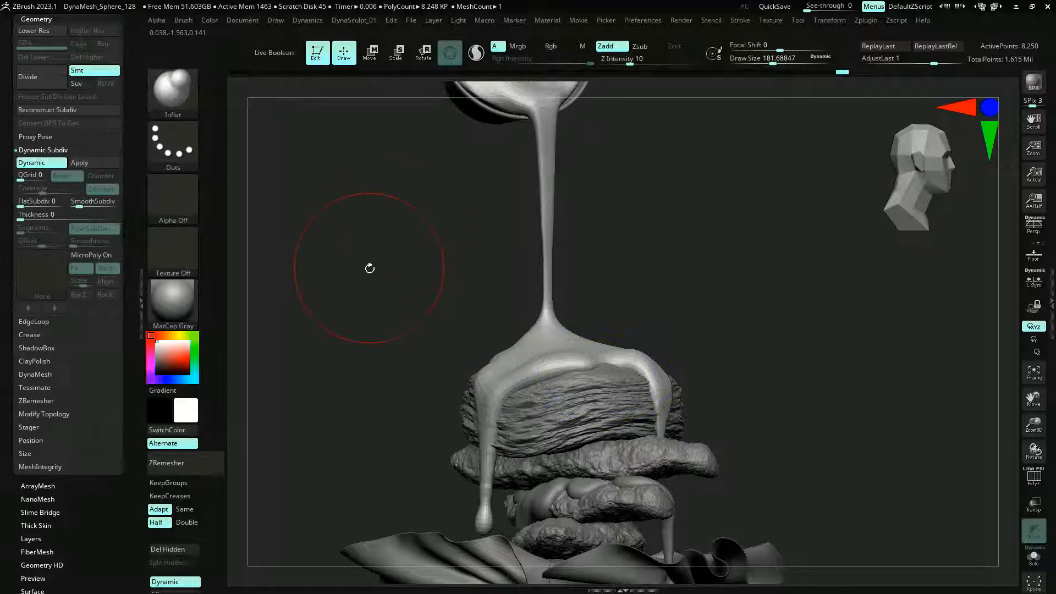
{"action": "mouse_move", "coordinate": [368, 267]}
{"action": "left_mouse_down"}
{"action": "mouse_move", "coordinate": [308, 210]}
{"action": "mouse_move", "coordinate": [420, 253]}
{"action": "mouse_move", "coordinate": [479, 258]}
{"action": "mouse_move", "coordinate": [420, 250]}
{"action": "mouse_move", "coordinate": [427, 238]}
{"action": "mouse_move", "coordinate": [406, 231]}
{"action": "mouse_move", "coordinate": [404, 245]}
{"action": "mouse_move", "coordinate": [410, 231]}
{"action": "mouse_move", "coordinate": [425, 259]}
{"action": "mouse_move", "coordinate": [369, 232]}
{"action": "mouse_move", "coordinate": [363, 245]}
{"action": "mouse_move", "coordinate": [447, 259]}
{"action": "mouse_move", "coordinate": [351, 252]}
{"action": "mouse_move", "coordinate": [358, 229]}
{"action": "mouse_move", "coordinate": [349, 224]}
{"action": "mouse_move", "coordinate": [378, 262]}
{"action": "mouse_move", "coordinate": [353, 243]}
{"action": "mouse_move", "coordinate": [372, 270]}
{"action": "left_mouse_up"}
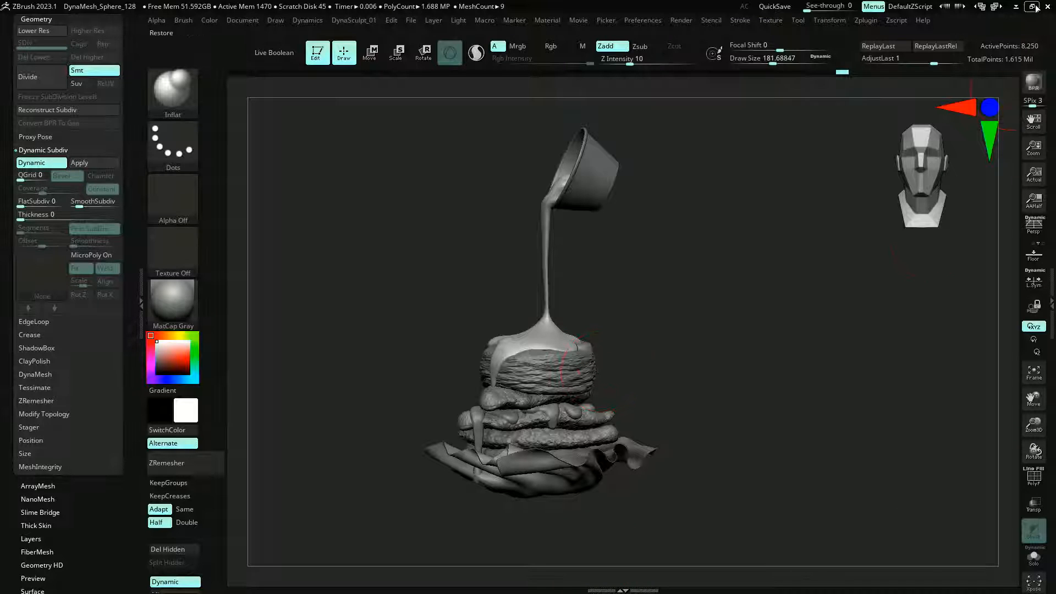
Switch to Cinema 4D and examine the rendered chicken biscuit scene in the Octane Live Viewer
{"action": "left_click", "coordinate": [1016, 6]}
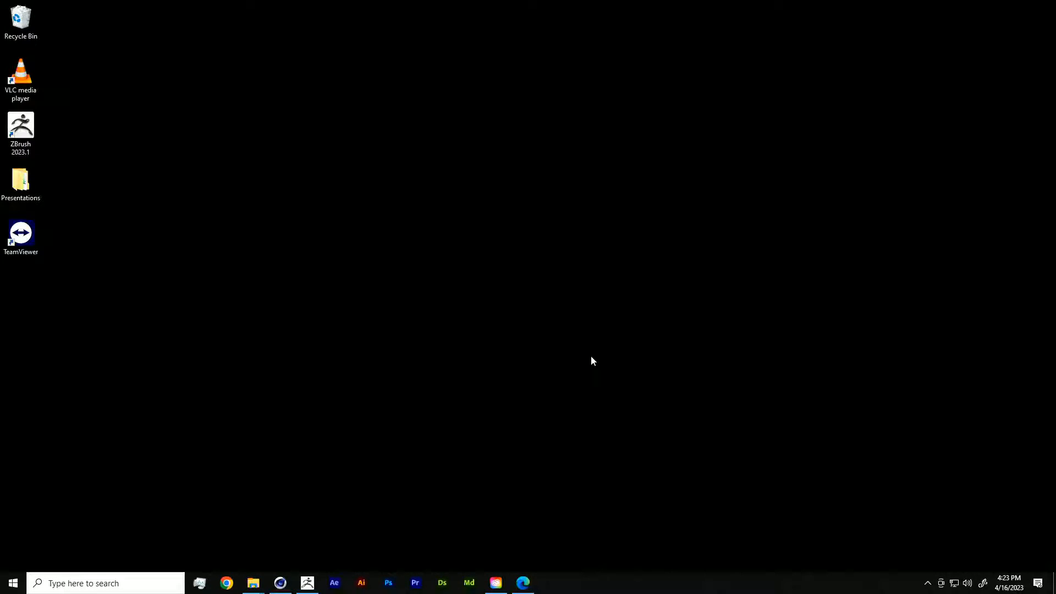
{"action": "left_click", "coordinate": [281, 582]}
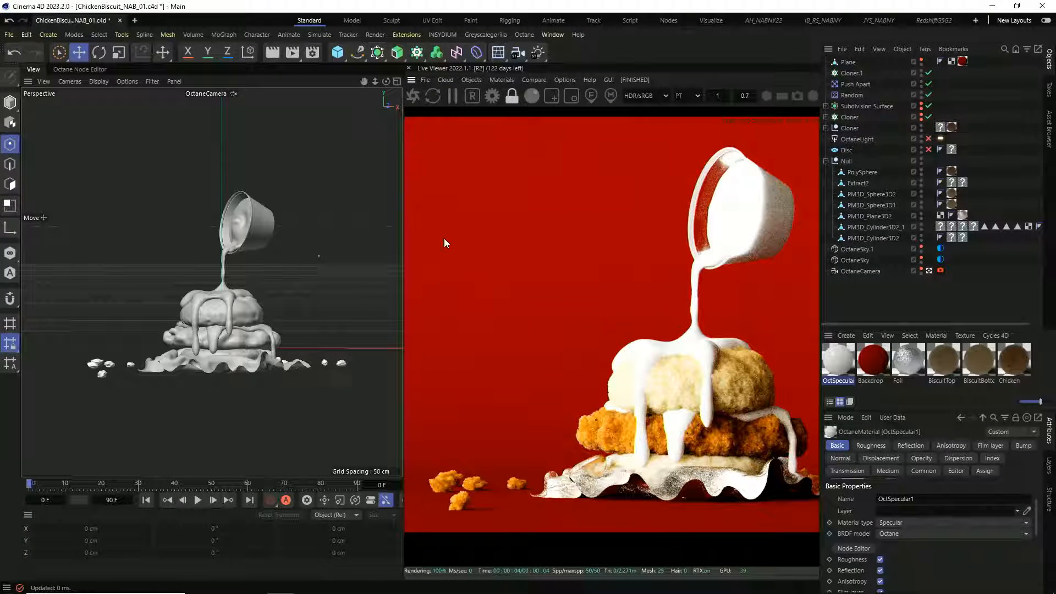
{"action": "scroll", "coordinate": [580, 294], "scroll_direction": "down", "scroll_amount": 2}
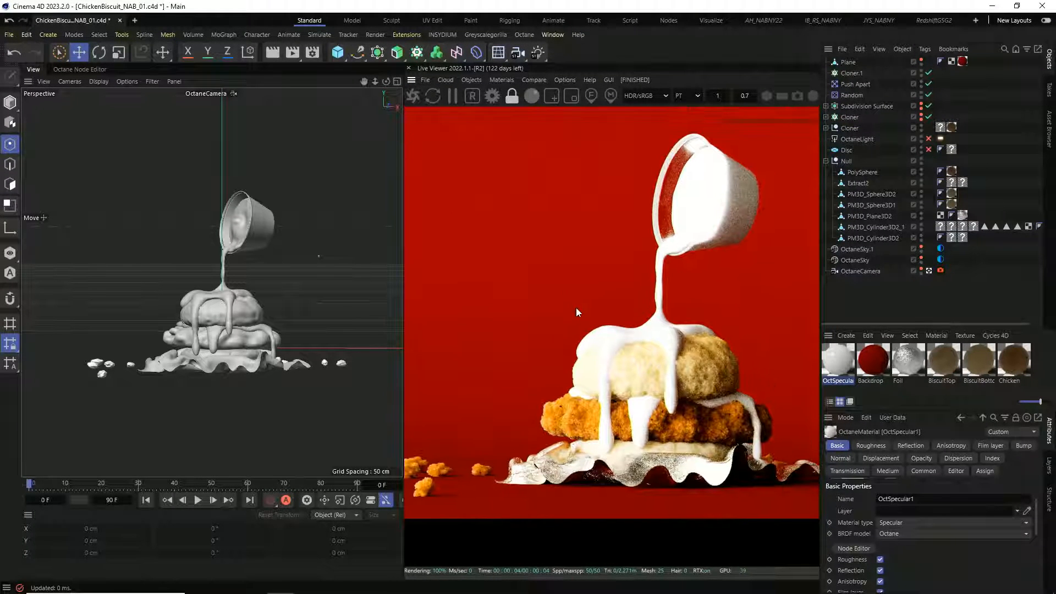
{"action": "middle_click_drag", "start_coordinate": [594, 360], "coordinate": [588, 367]}
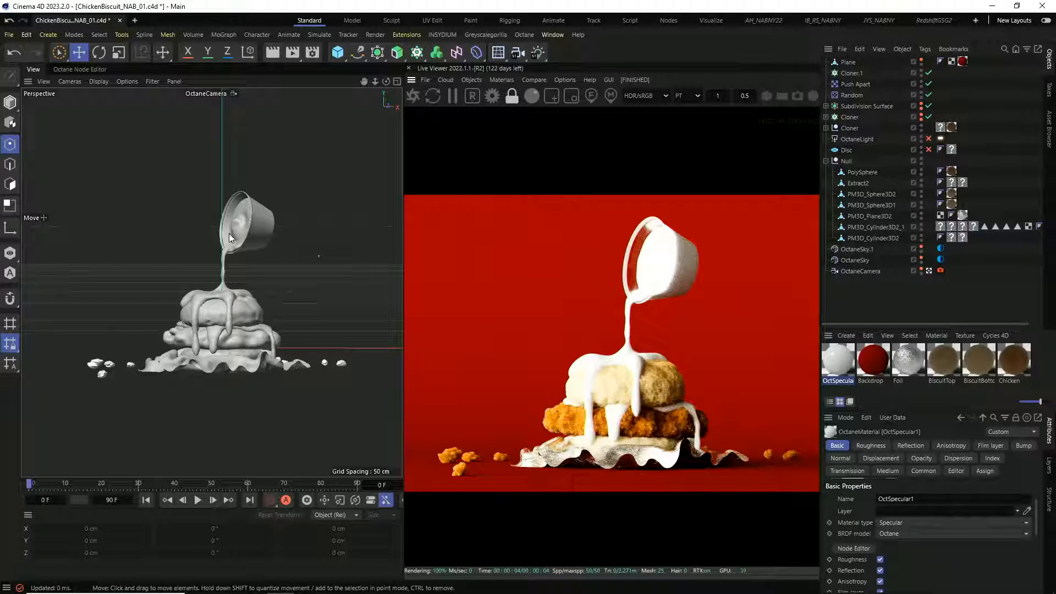
Expand the Cloner group of scattered crumbs and select its objects from Subdivision Surface 0 through Subdivision Surface 20.1
{"action": "left_click", "coordinate": [341, 364]}
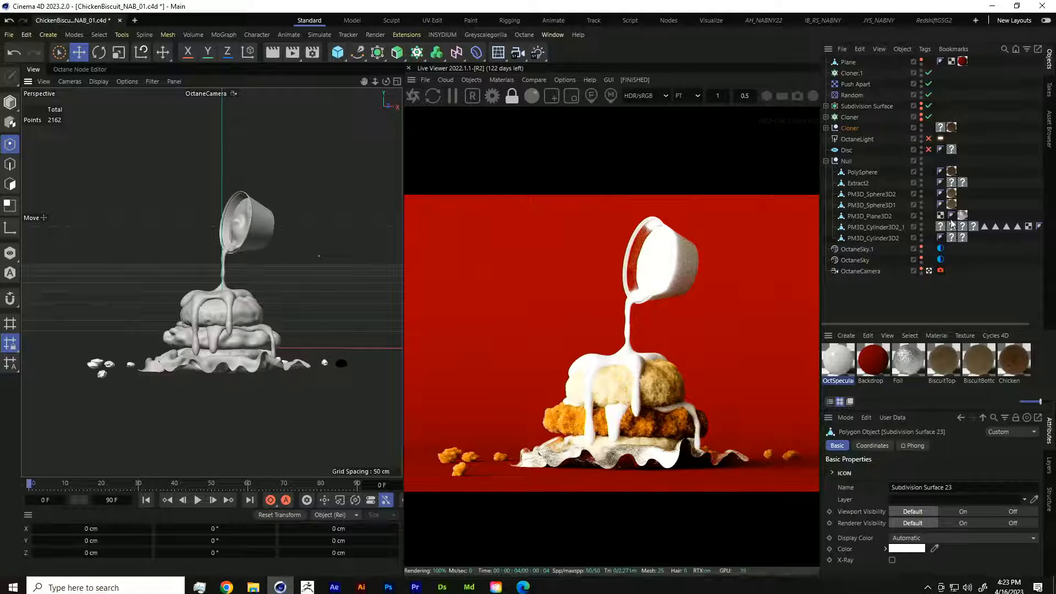
{"action": "left_click", "coordinate": [826, 128]}
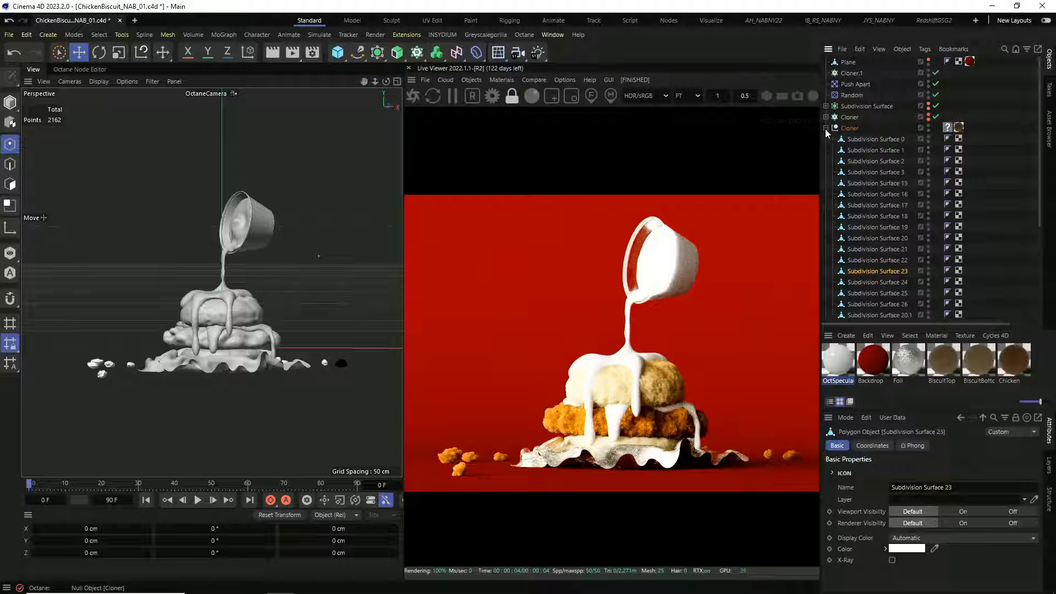
{"action": "left_click", "coordinate": [865, 140]}
{"action": "scroll", "coordinate": [854, 250], "scroll_direction": "down", "scroll_amount": 3}
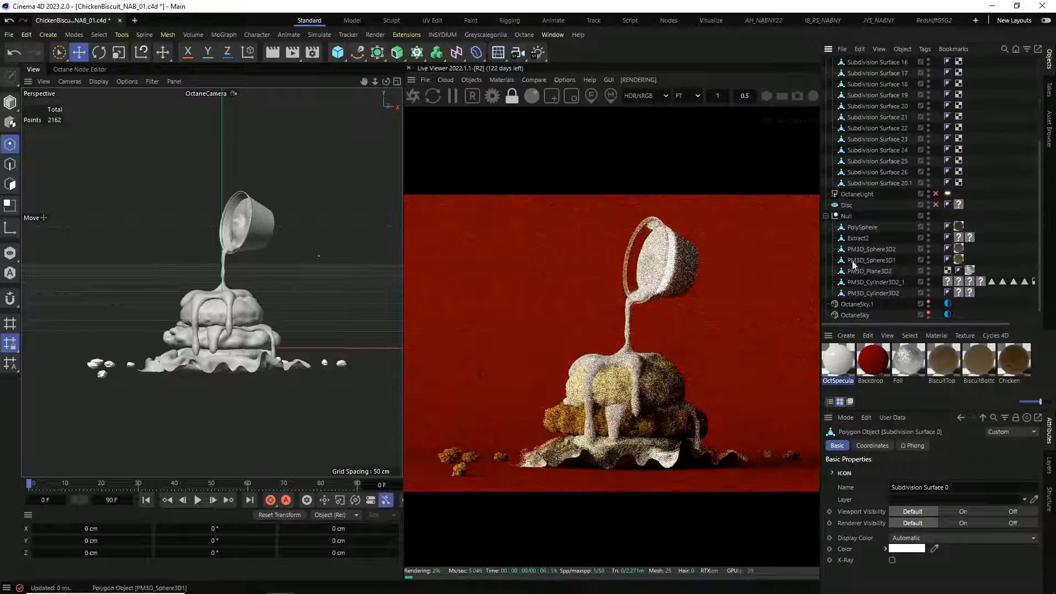
{"action": "left_click", "coordinate": [879, 249], "text": "shift"}
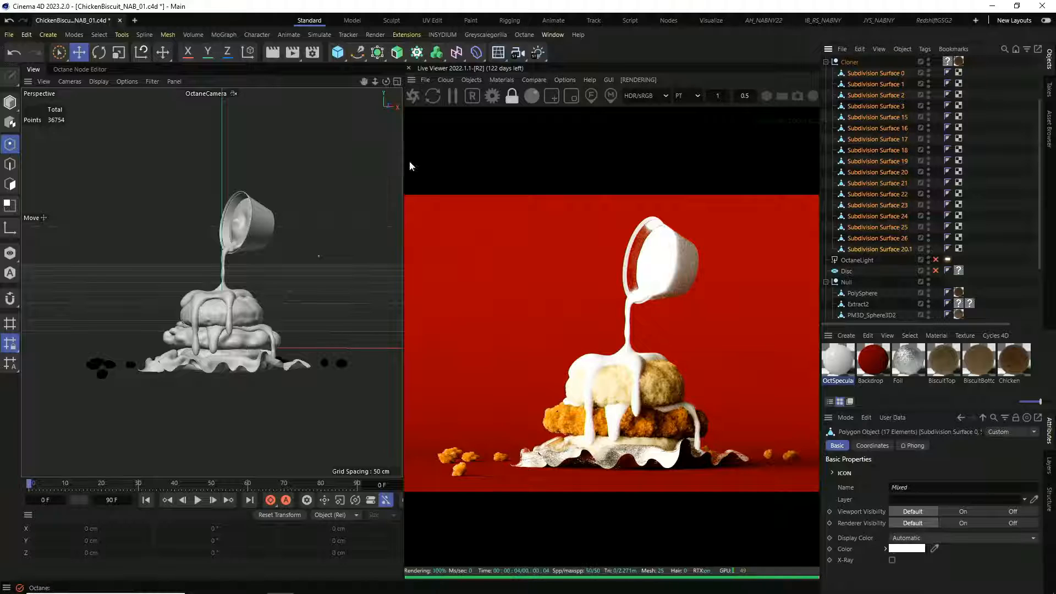
Find and activate the Dynamic Place tool for the selected crumbs, and switch from component editing to Model mode
{"action": "key", "text": "shift+c"}
{"action": "type", "text": "dynami"}
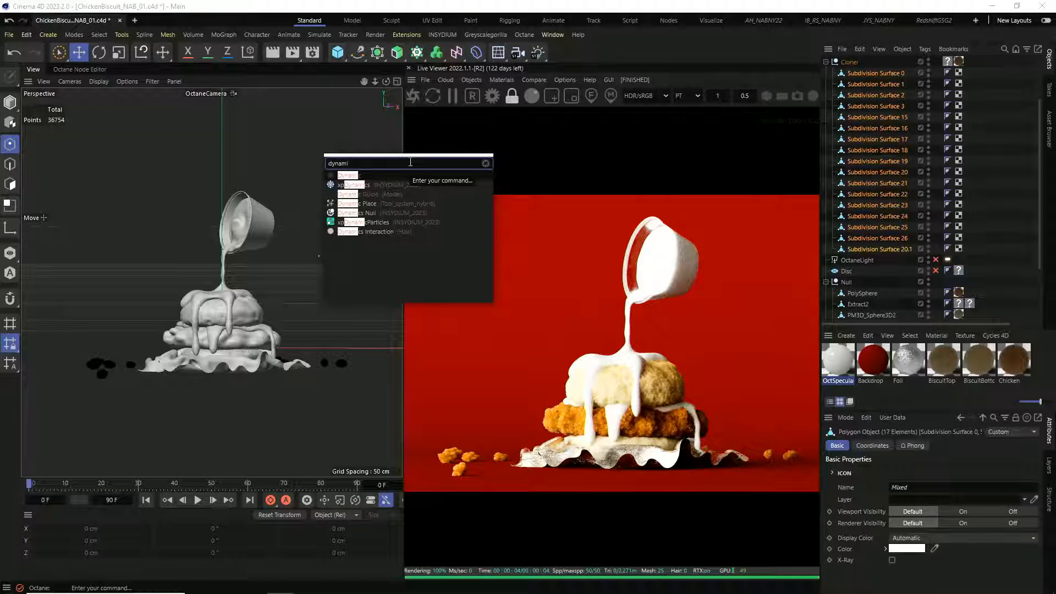
{"action": "key", "text": "BackSpace"}
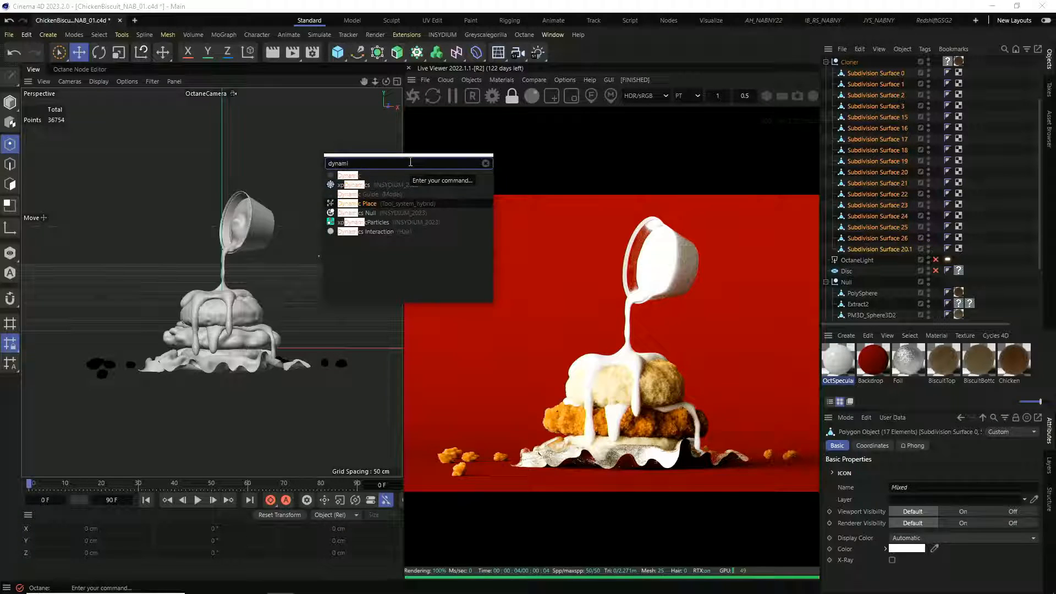
{"action": "key", "text": "Return"}
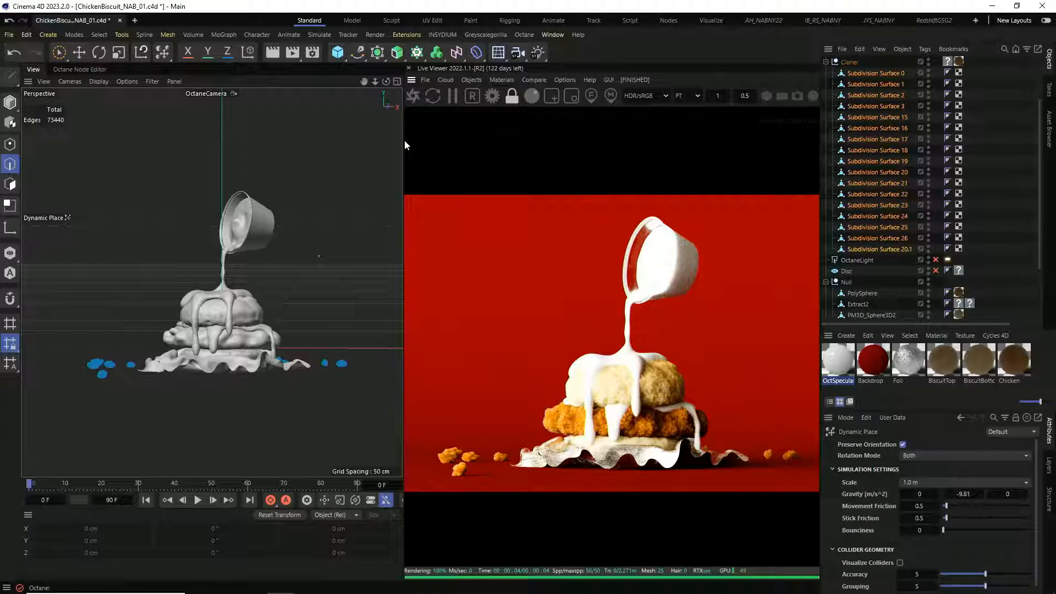
{"action": "left_click", "coordinate": [8, 103]}
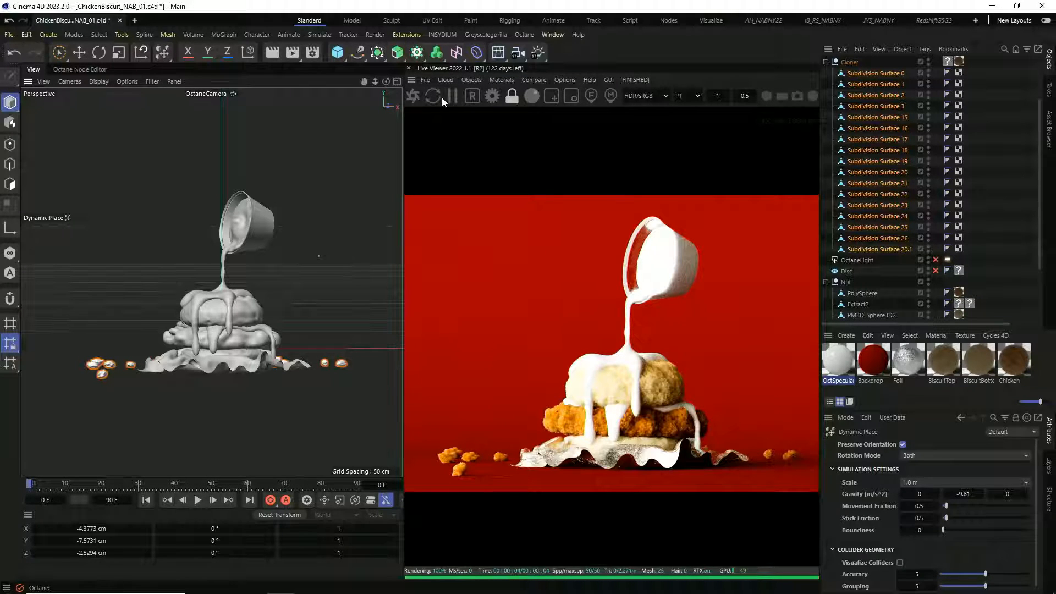
Reselect all the crumb objects in the Cloner group and set Dynamic Place's simulation Scale to 0.1 m
{"action": "scroll", "coordinate": [916, 234], "scroll_direction": "up", "scroll_amount": 2}
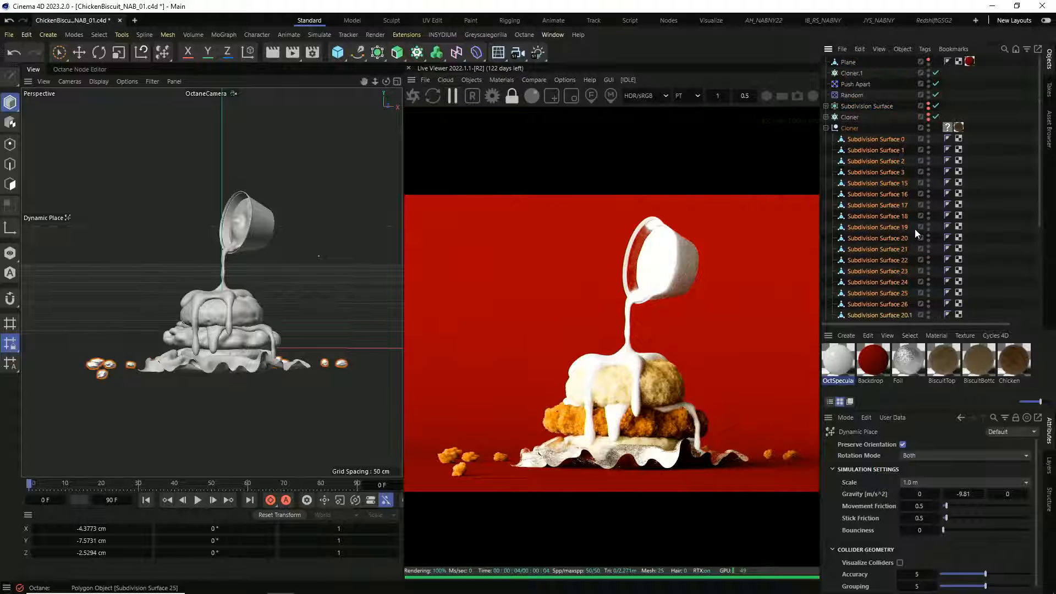
{"action": "left_click", "coordinate": [877, 142]}
{"action": "scroll", "coordinate": [886, 188], "scroll_direction": "down", "scroll_amount": 4}
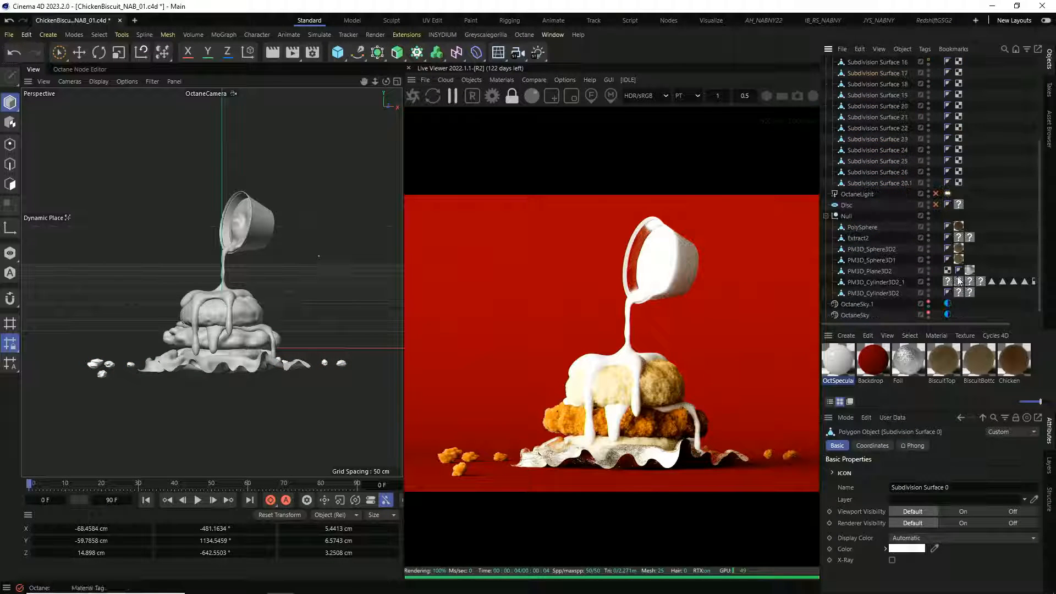
{"action": "left_click", "coordinate": [885, 186], "text": "shift"}
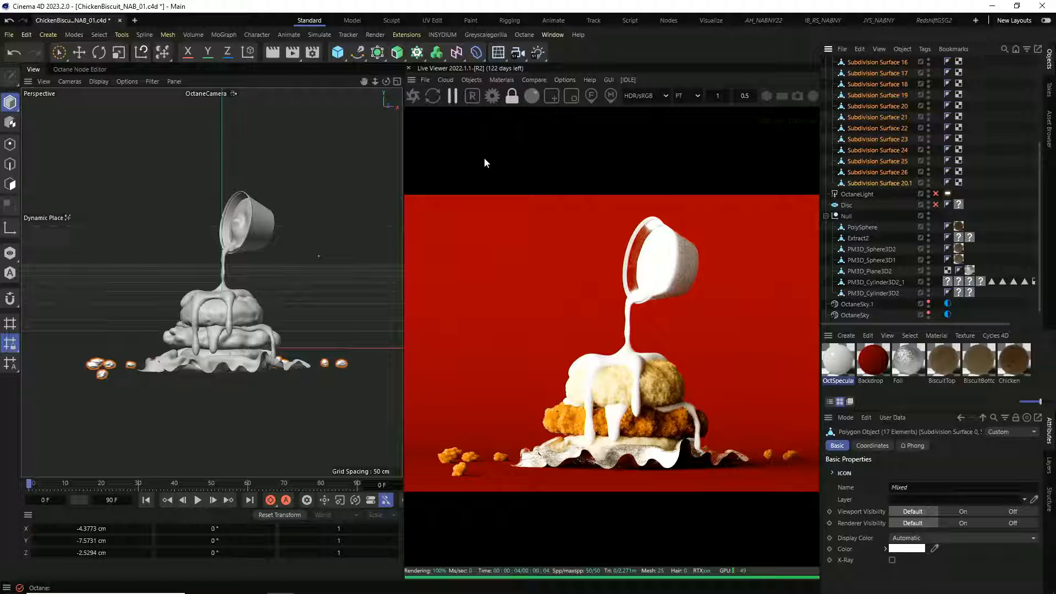
{"action": "left_click", "coordinate": [163, 52]}
{"action": "left_click", "coordinate": [212, 70]}
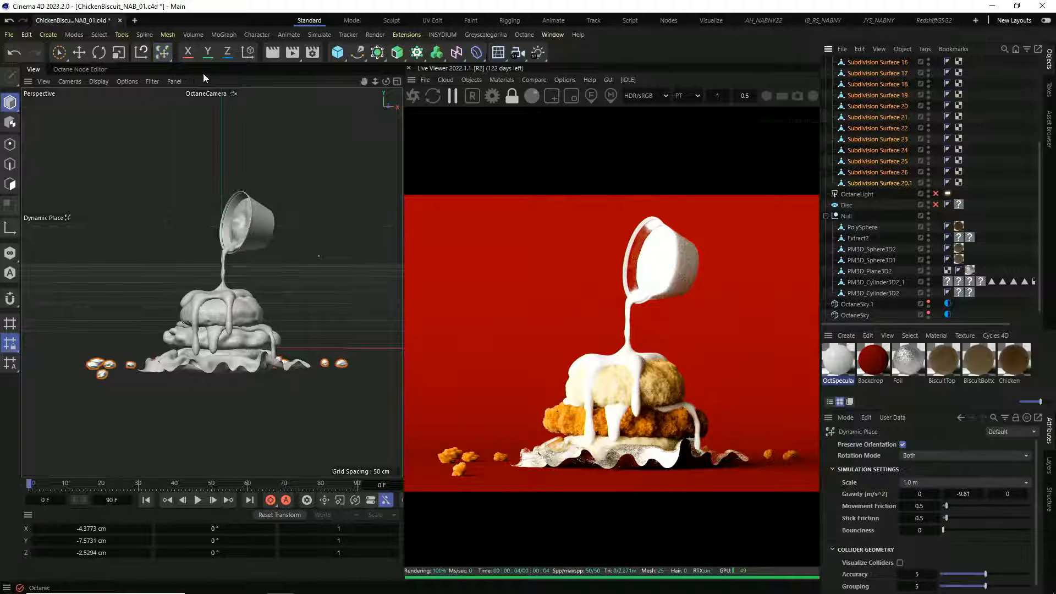
{"action": "left_click", "coordinate": [925, 482]}
{"action": "left_click", "coordinate": [940, 524]}
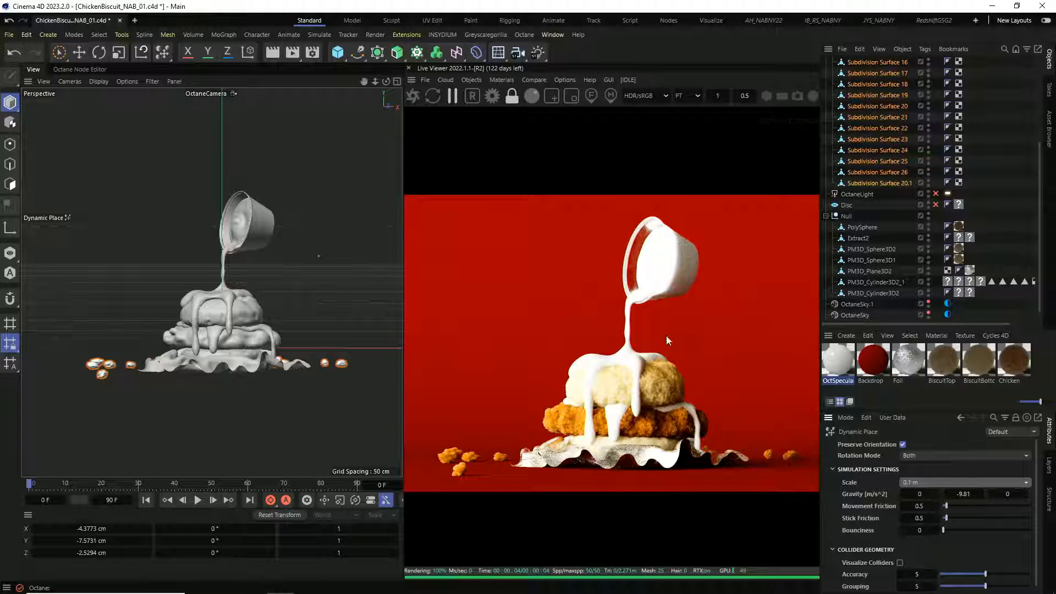
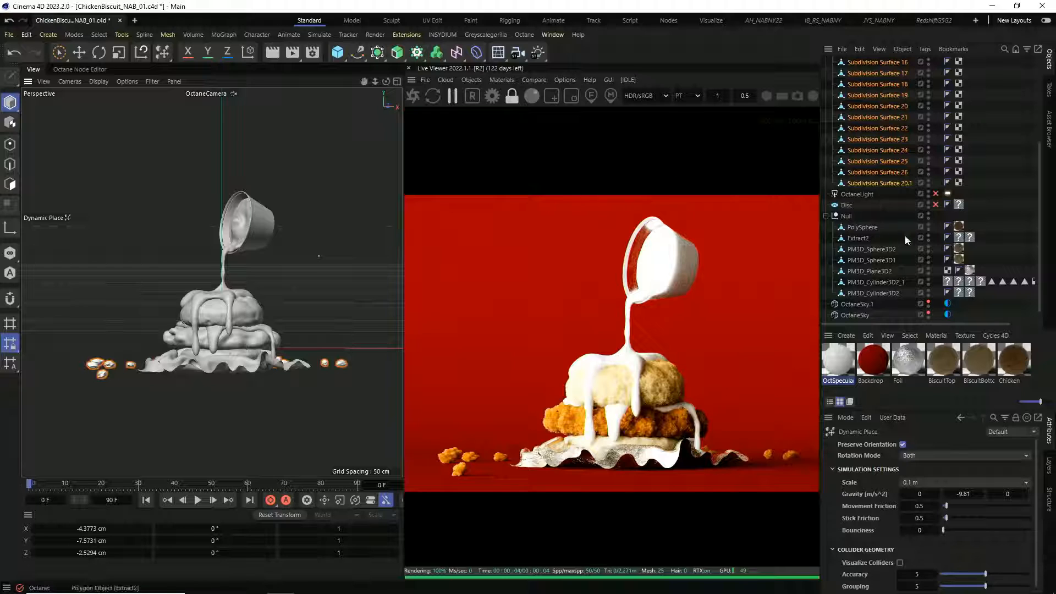
Reselect the crumb objects from Subdivision Surface 0 through Subdivision Surface 20.1 and activate the Dynamic Place tool
{"action": "scroll", "coordinate": [907, 233], "scroll_direction": "up", "scroll_amount": 5}
{"action": "scroll", "coordinate": [919, 154], "scroll_direction": "down", "scroll_amount": 3}
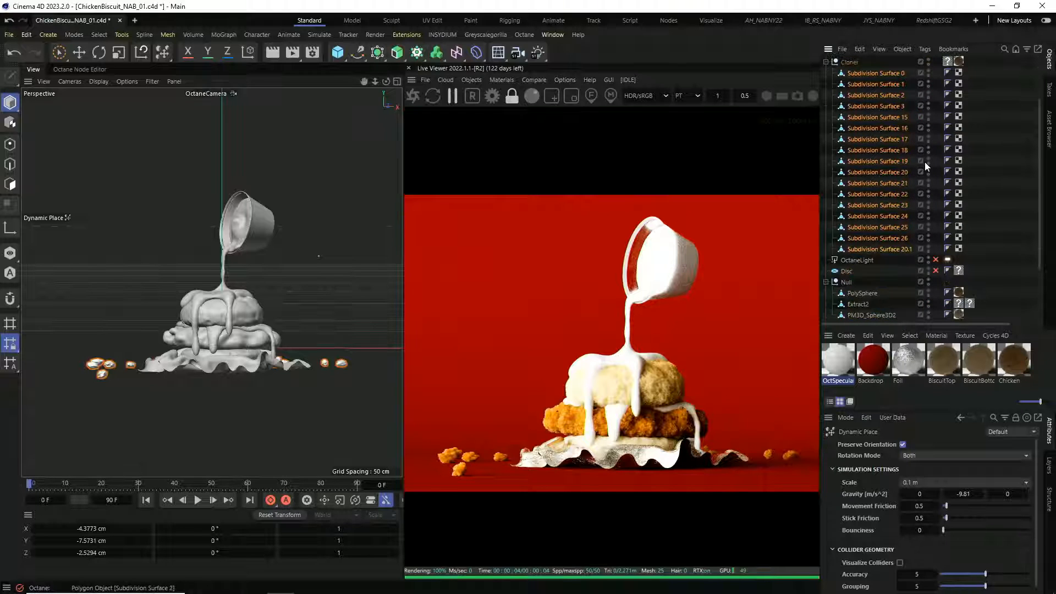
{"action": "left_click", "coordinate": [880, 249]}
{"action": "scroll", "coordinate": [858, 212], "scroll_direction": "up", "scroll_amount": 3}
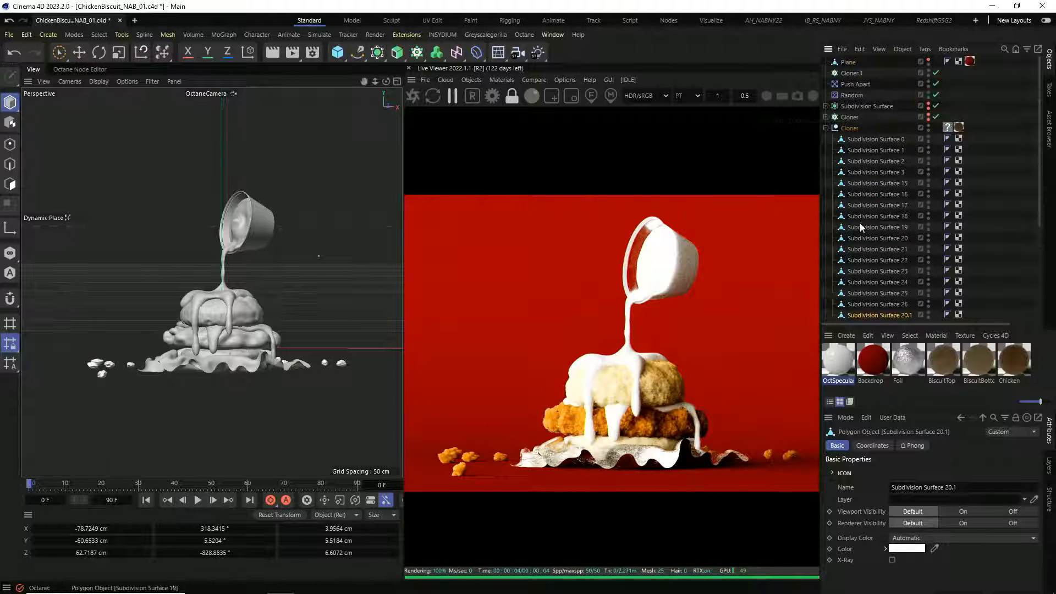
{"action": "left_click", "coordinate": [876, 140], "text": "shift"}
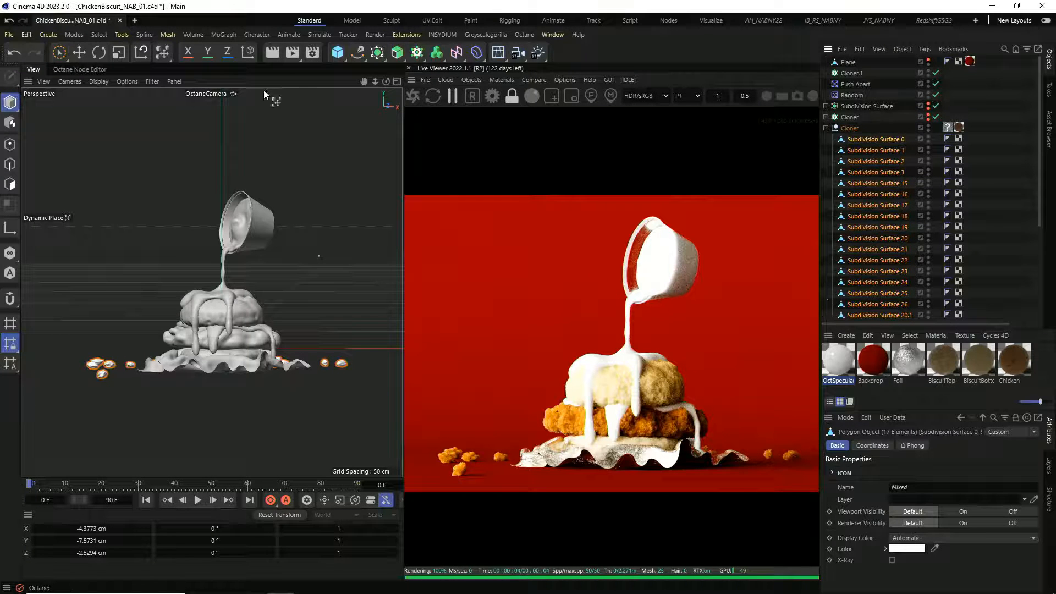
{"action": "left_click", "coordinate": [163, 52]}
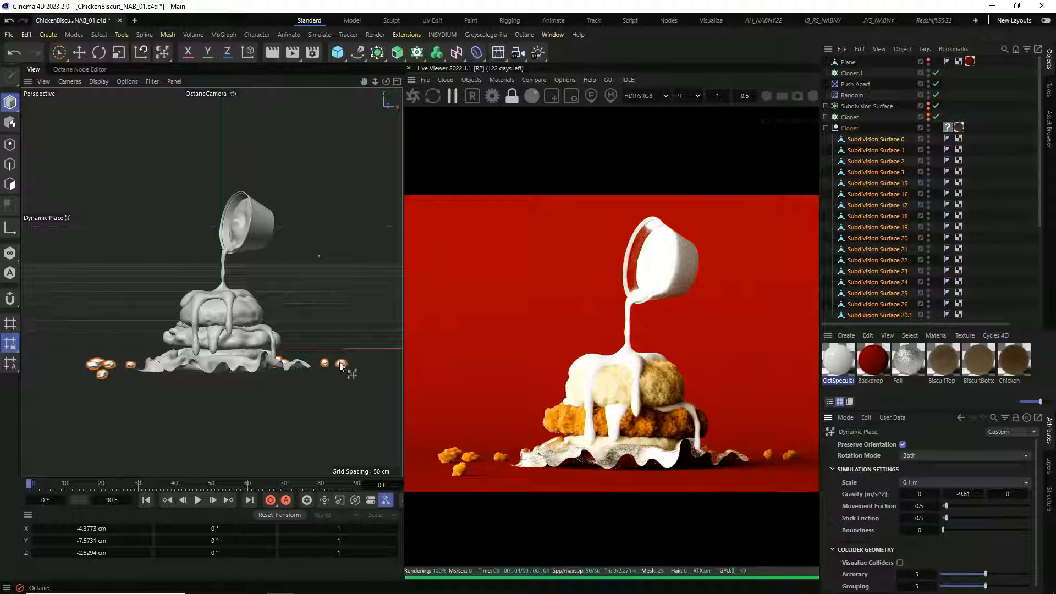
Resume the Octane Live Viewer render and toggle the backdrop Plane's viewport visibility on and off to check it
{"action": "left_click", "coordinate": [452, 99]}
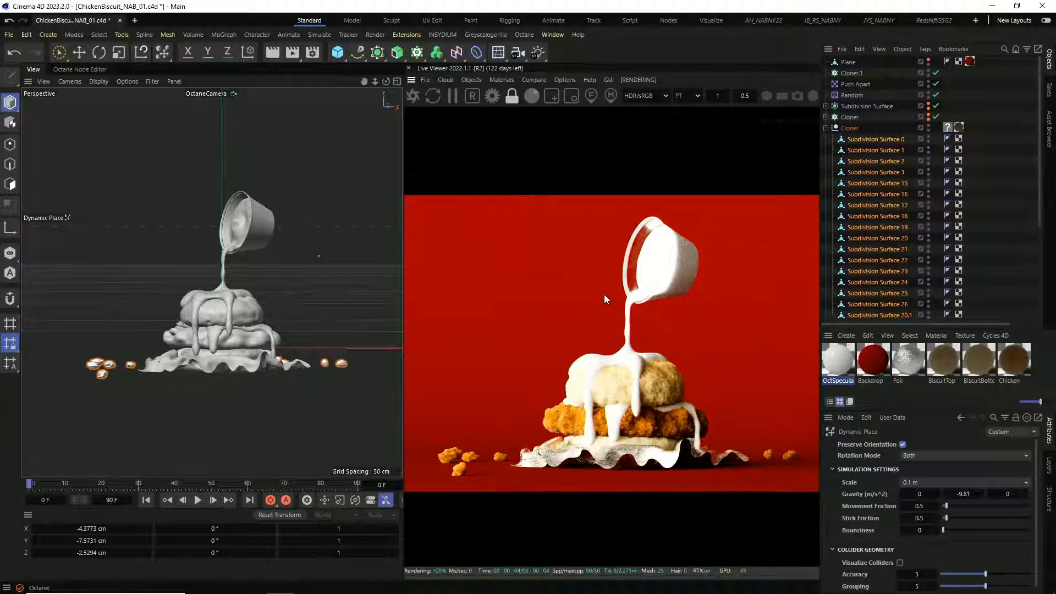
{"action": "scroll", "coordinate": [677, 304], "scroll_direction": "down", "scroll_amount": 1}
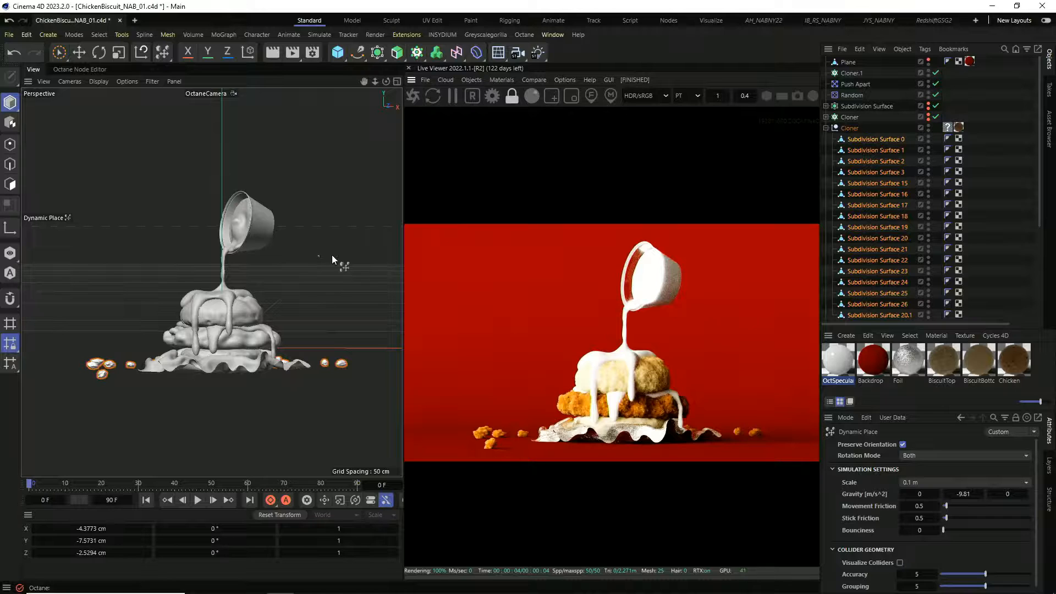
{"action": "left_click", "coordinate": [930, 60]}
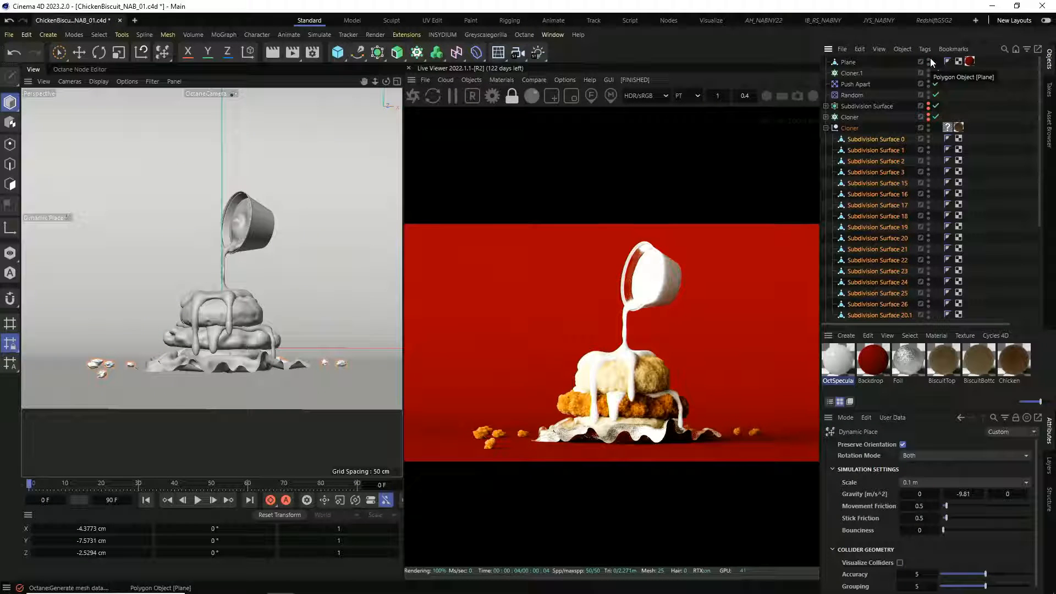
{"action": "left_click", "coordinate": [929, 60]}
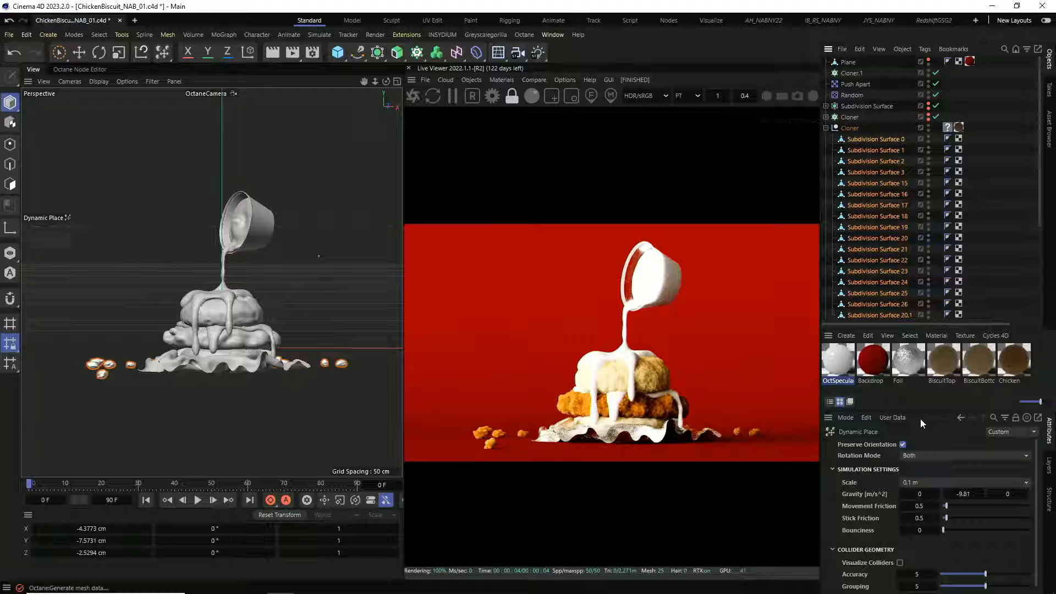
{"action": "scroll", "coordinate": [1038, 472], "scroll_direction": "down", "scroll_amount": 1}
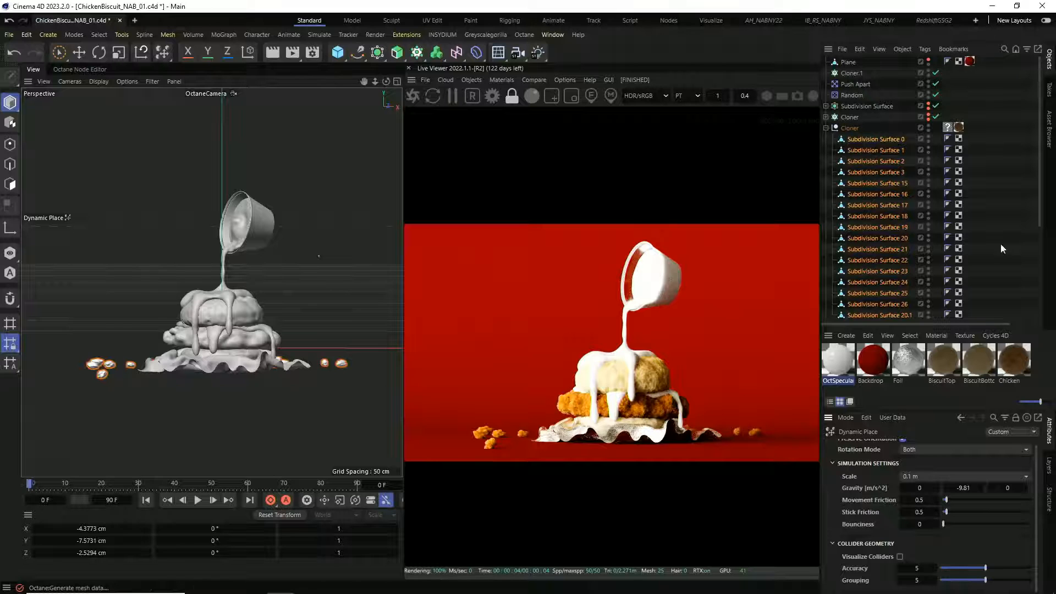
Try yellow, green and grey diffuse colours on the Backdrop material, ending back on fully saturated red
{"action": "left_click", "coordinate": [863, 371]}
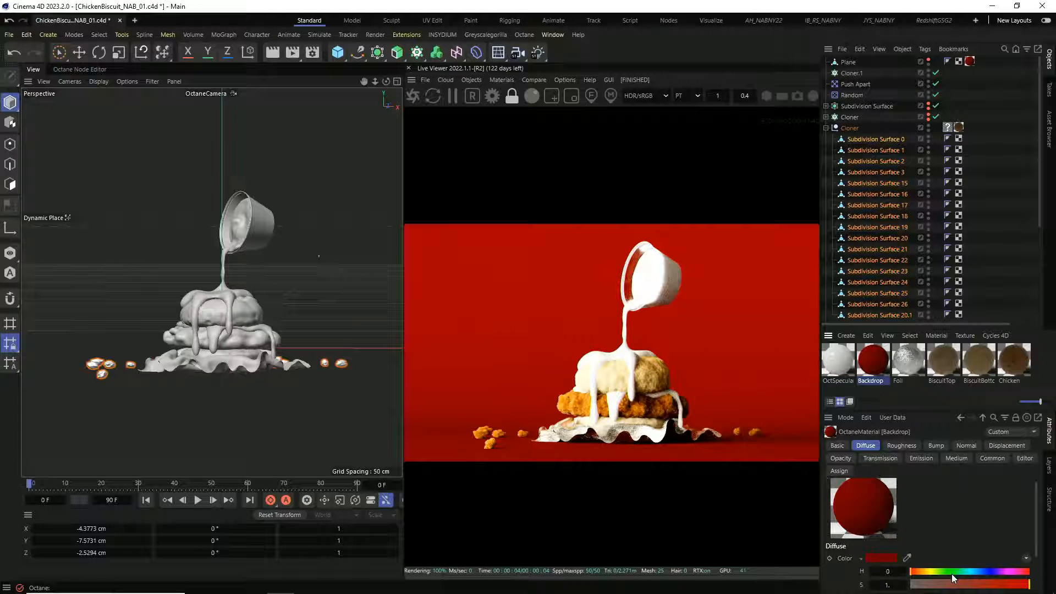
{"action": "left_click", "coordinate": [934, 575]}
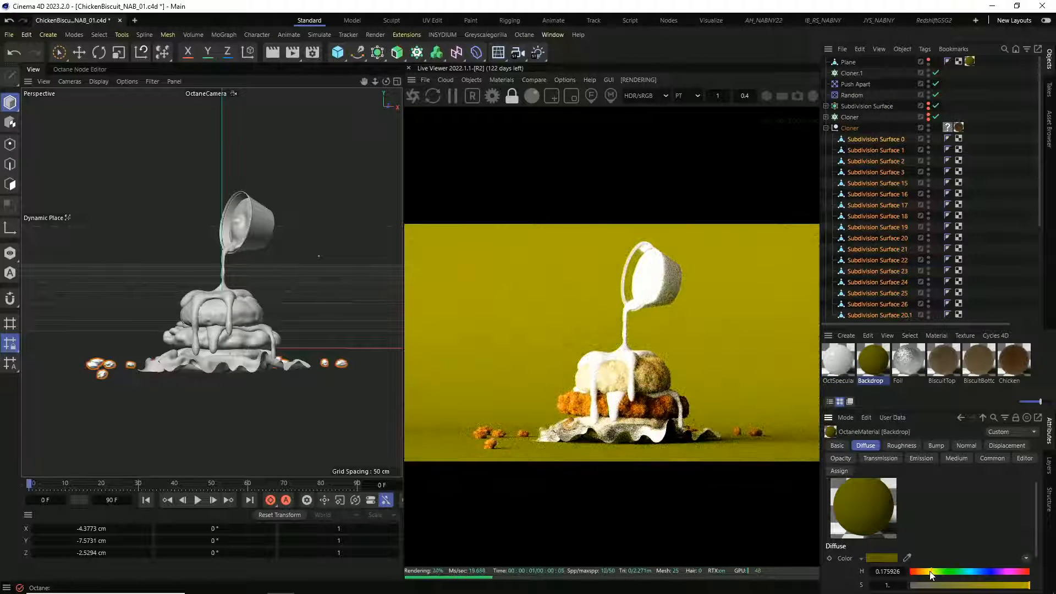
{"action": "left_click_drag", "start_coordinate": [933, 575], "coordinate": [955, 572]}
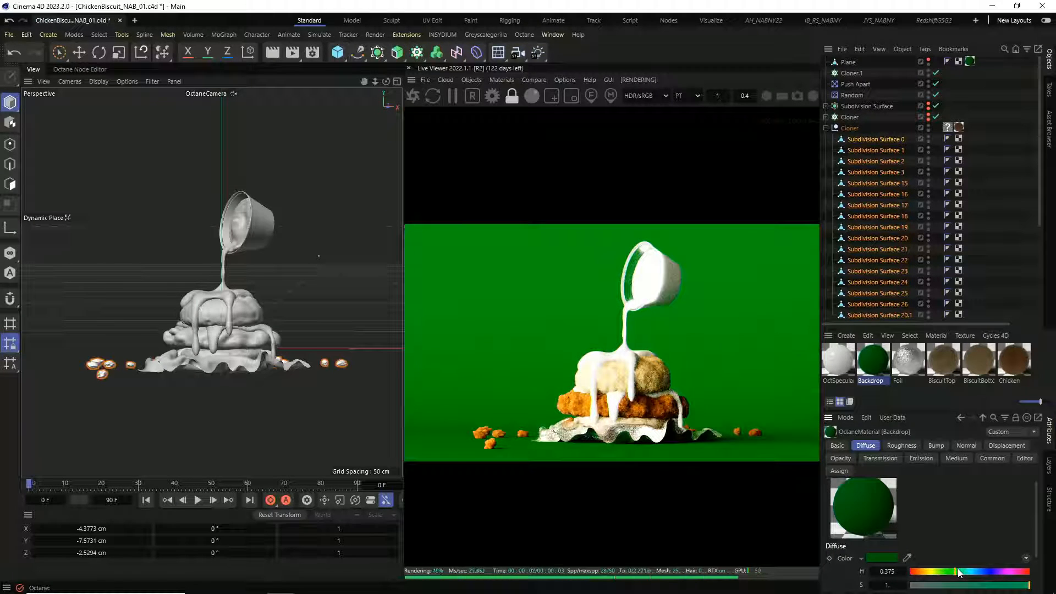
{"action": "left_click_drag", "start_coordinate": [958, 570], "coordinate": [1029, 573]}
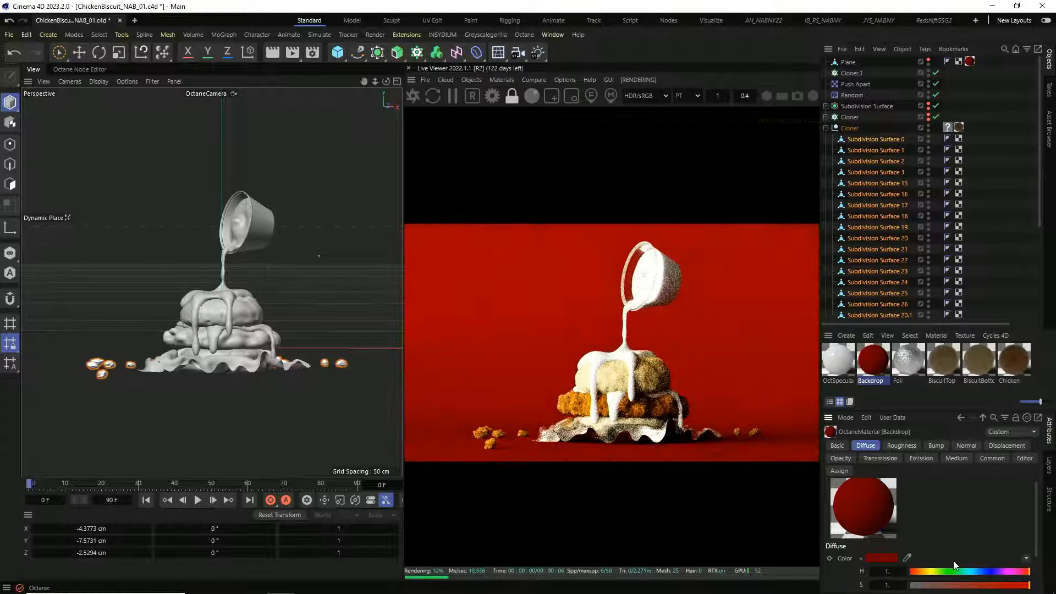
{"action": "left_click_drag", "start_coordinate": [938, 584], "coordinate": [908, 585]}
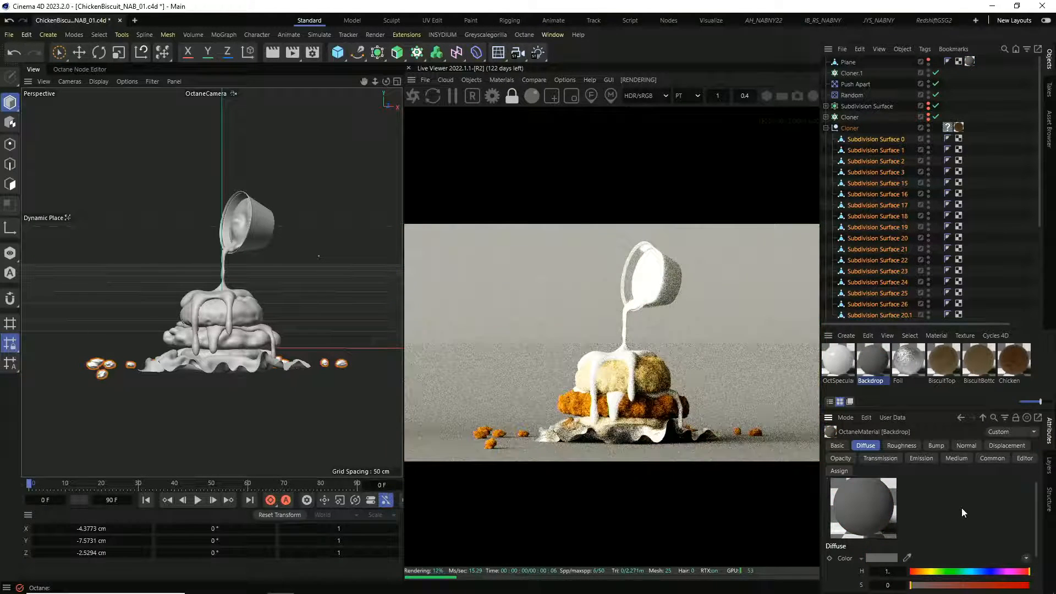
{"action": "left_click_drag", "start_coordinate": [930, 585], "coordinate": [1031, 590]}
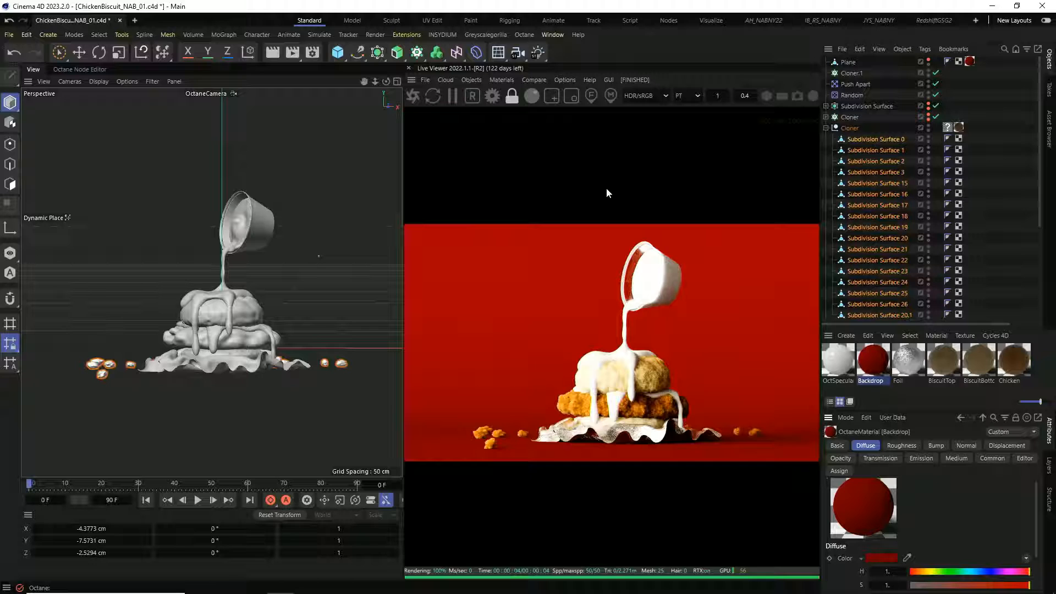
{"action": "right_click", "coordinate": [639, 277]}
{"action": "left_click", "coordinate": [460, 239]}
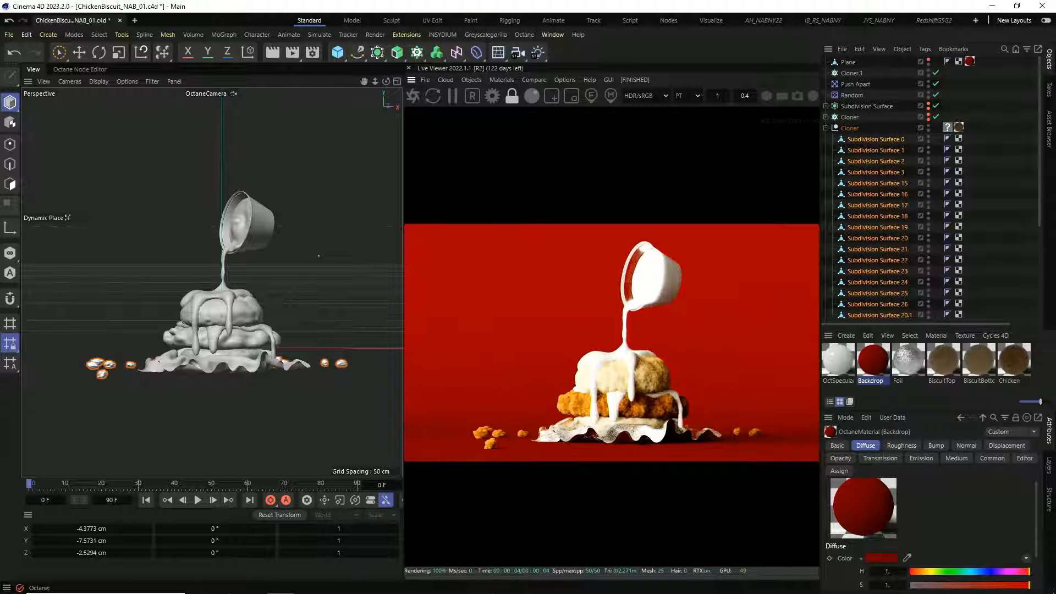
{"action": "mouse_move", "coordinate": [307, 586]}
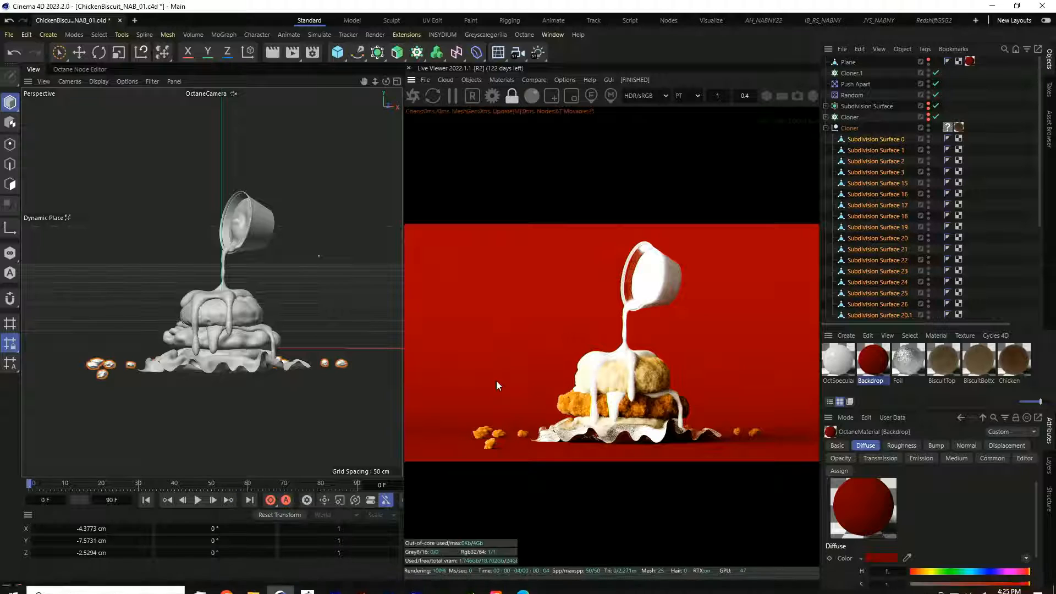
Search the commands for "node", open the Octane Node Editor, and hide its list of node types
{"action": "key", "text": "shift+c"}
{"action": "type", "text": "nod"}
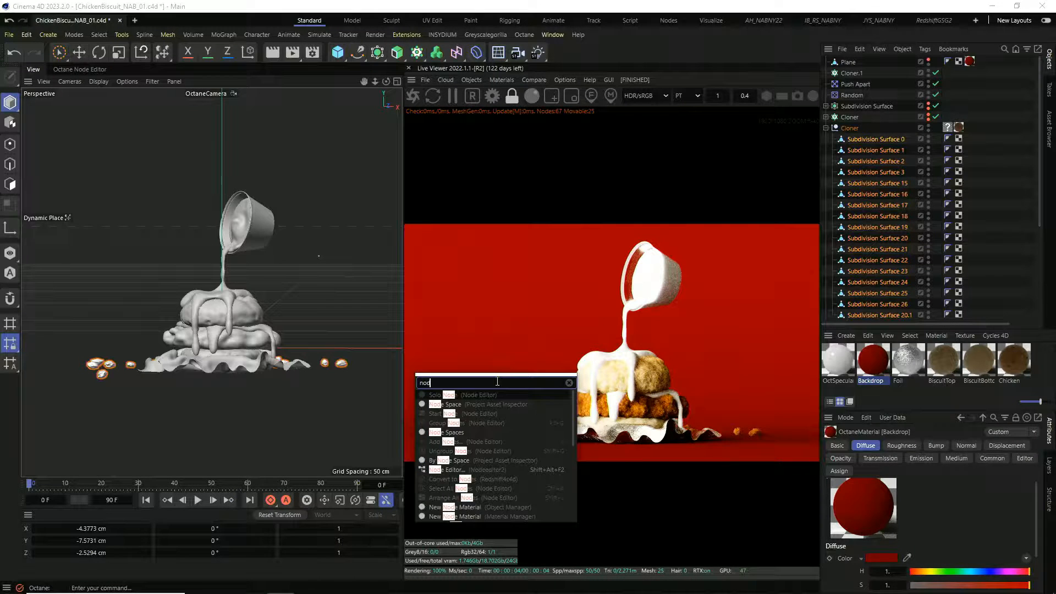
{"action": "type", "text": "e wub=="}
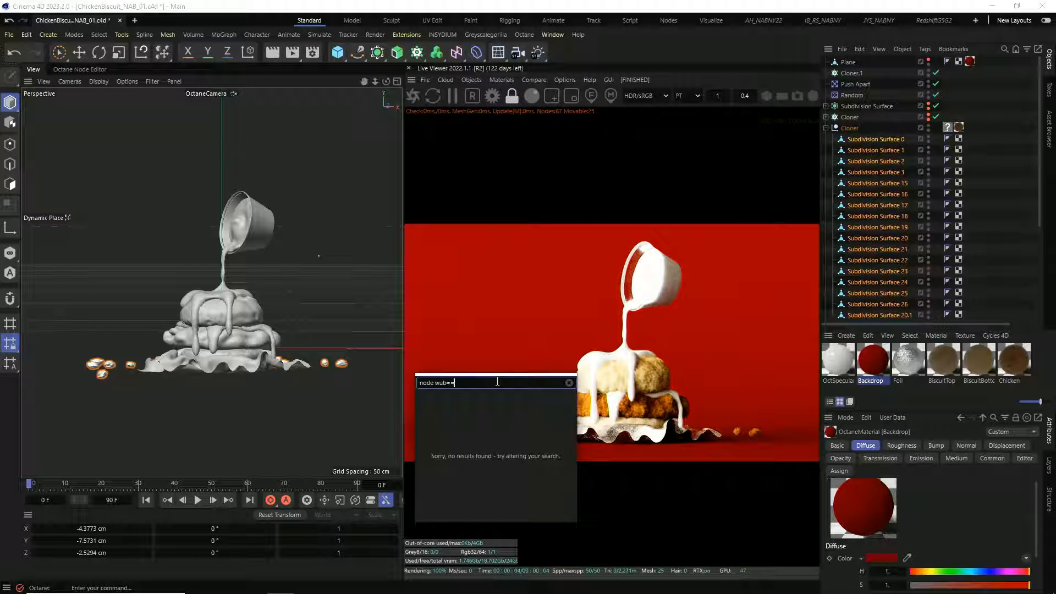
{"action": "key", "text": "BackSpace"}
{"action": "key", "text": "BackSpace"}
{"action": "key", "text": "BackSpace"}
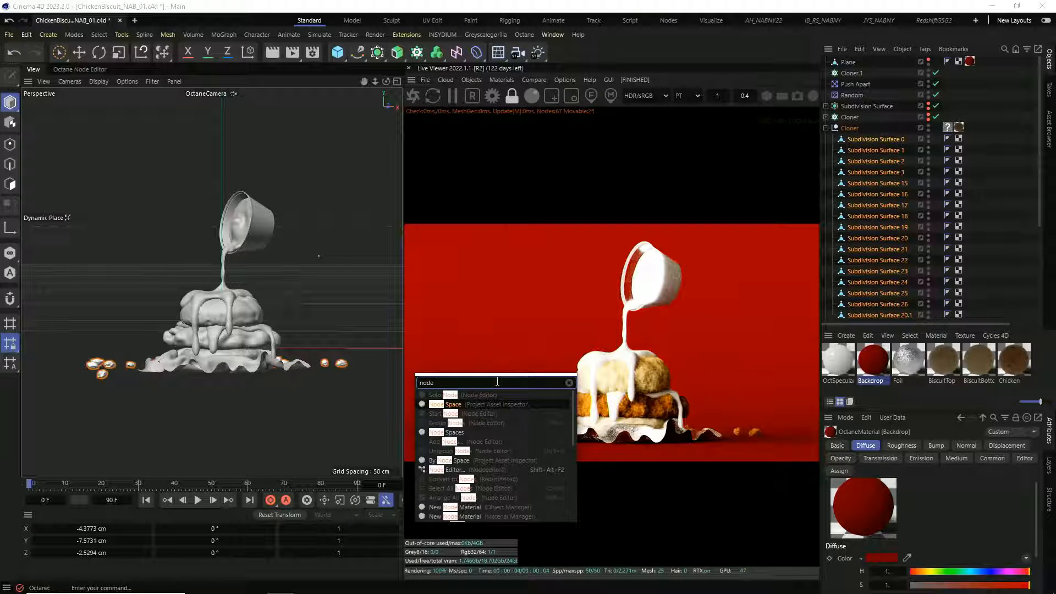
{"action": "key", "text": "Down"}
{"action": "key", "text": "Down"}
{"action": "key", "text": "Down"}
{"action": "key", "text": "Down"}
{"action": "key", "text": "Down"}
{"action": "key", "text": "Down"}
{"action": "key", "text": "Down"}
{"action": "key", "text": "Down"}
{"action": "key", "text": "Down"}
{"action": "key", "text": "Down"}
{"action": "key", "text": "Down"}
{"action": "key", "text": "Down"}
{"action": "key", "text": "Down"}
{"action": "key", "text": "Down"}
{"action": "key", "text": "Down"}
{"action": "key", "text": "Down"}
{"action": "key", "text": "Down"}
{"action": "key", "text": "Down"}
{"action": "key", "text": "Up"}
{"action": "key", "text": "Up"}
{"action": "key", "text": "Up"}
{"action": "key", "text": "Up"}
{"action": "key", "text": "Up"}
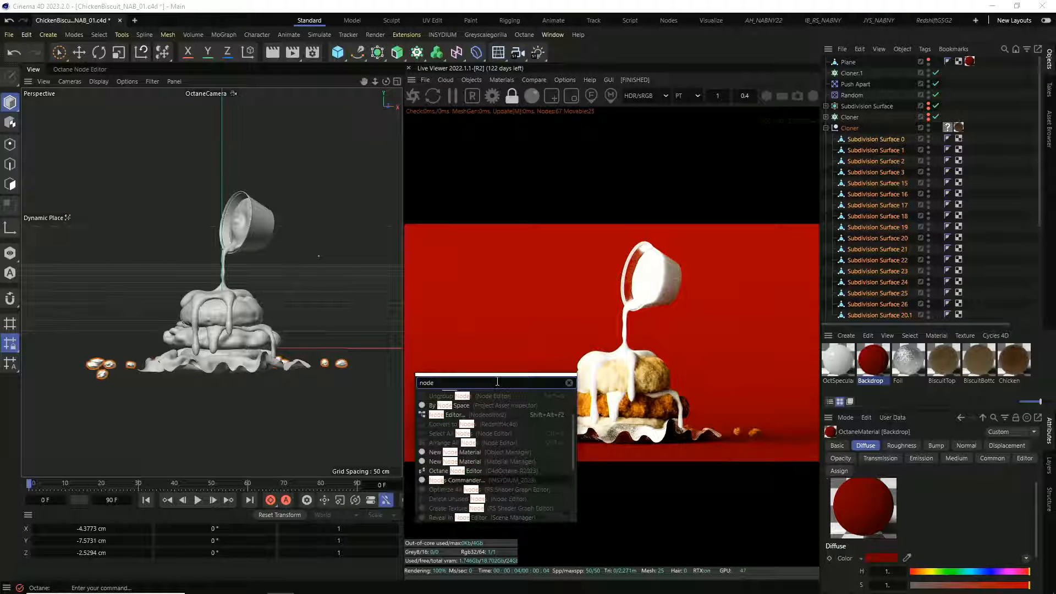
{"action": "key", "text": "Return"}
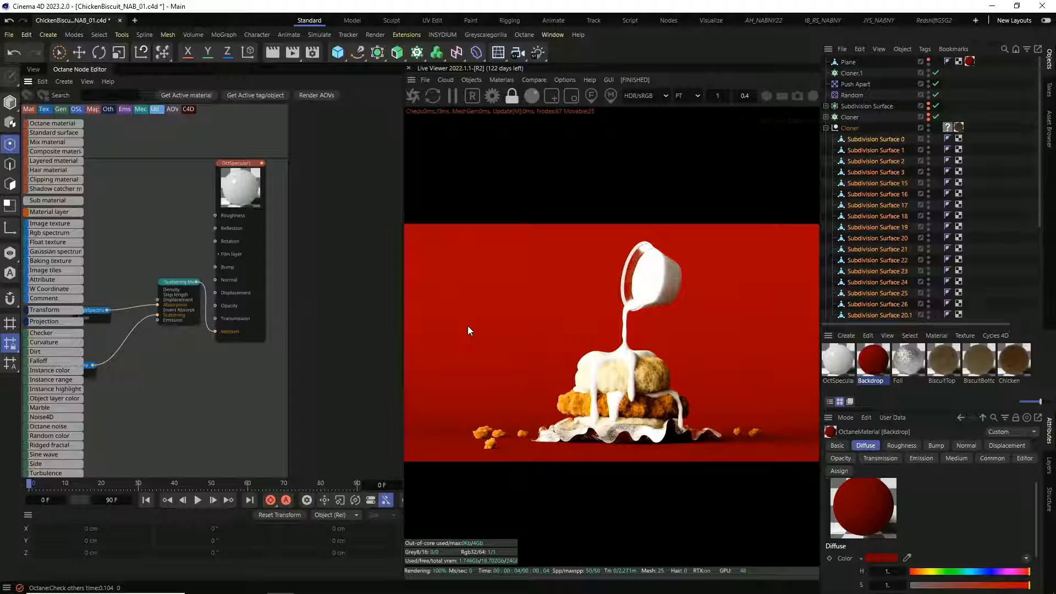
{"action": "key", "text": "n"}
{"action": "scroll", "coordinate": [187, 245], "scroll_direction": "down", "scroll_amount": 1}
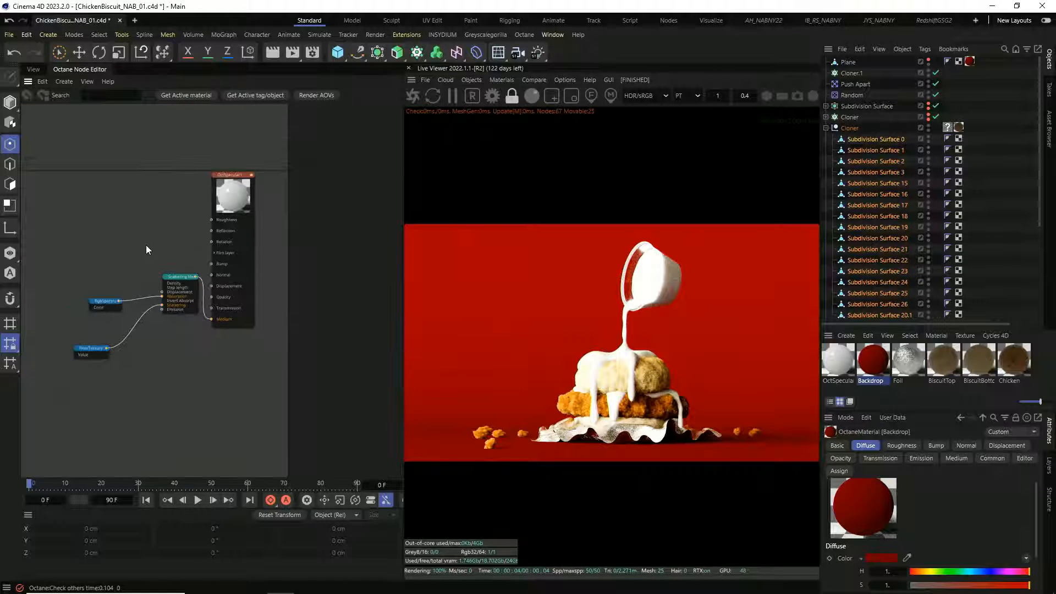
{"action": "middle_click_drag", "start_coordinate": [146, 245], "coordinate": [143, 279]}
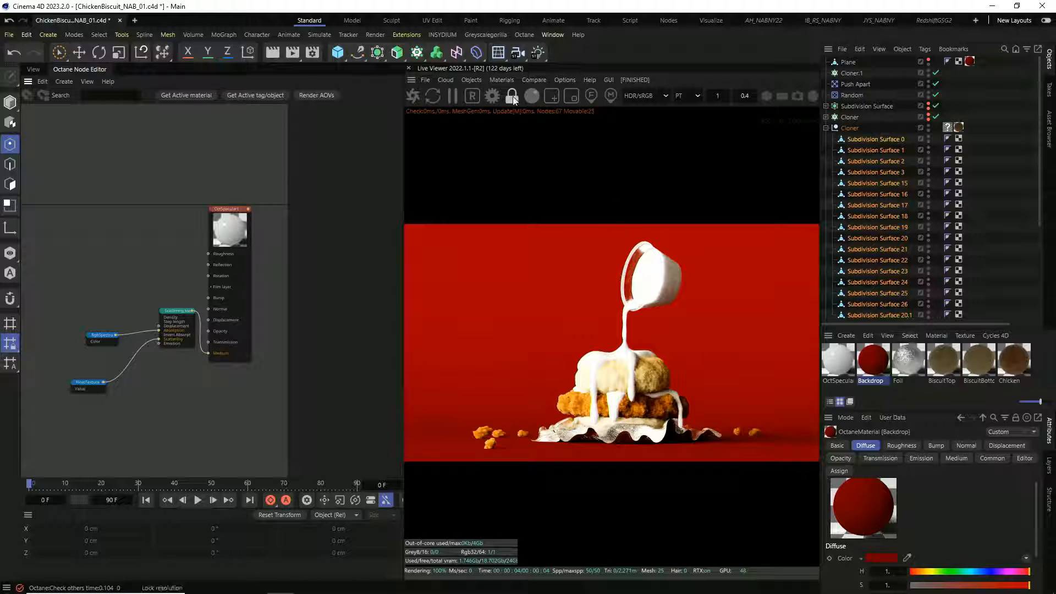
Create an Octane Composite Material and apply it to the model in the viewport, starting with the sauce cup
{"action": "left_click", "coordinate": [502, 79]}
{"action": "mouse_move", "coordinate": [522, 137]}
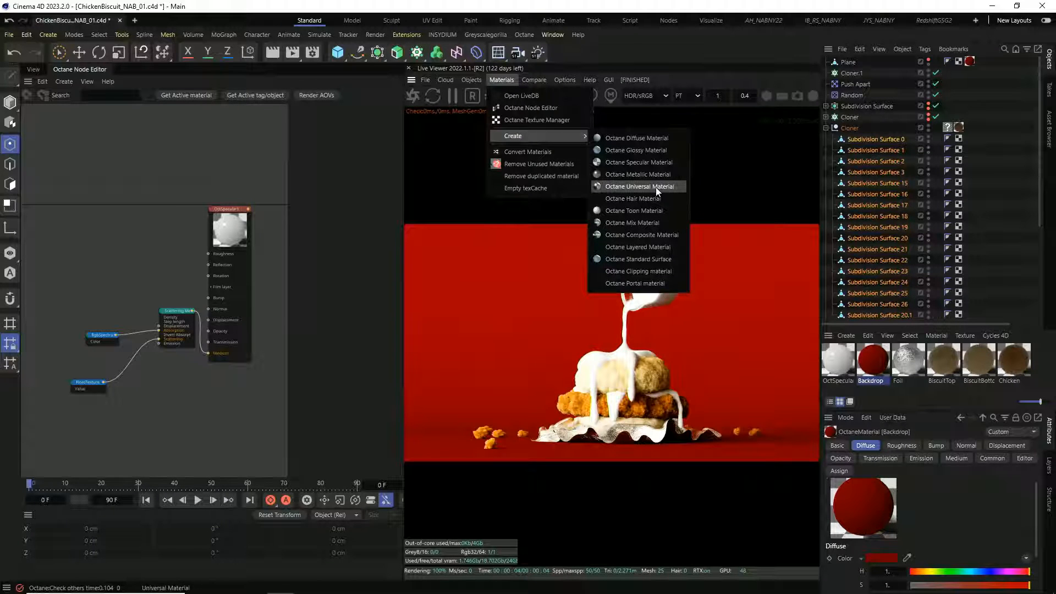
{"action": "left_click", "coordinate": [661, 238]}
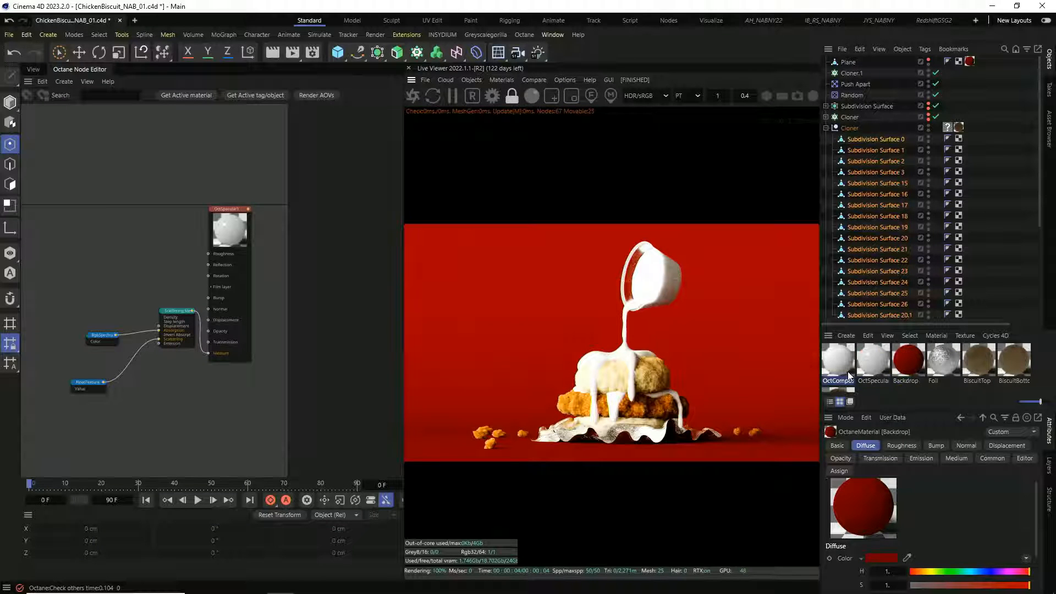
{"action": "left_click", "coordinate": [33, 70]}
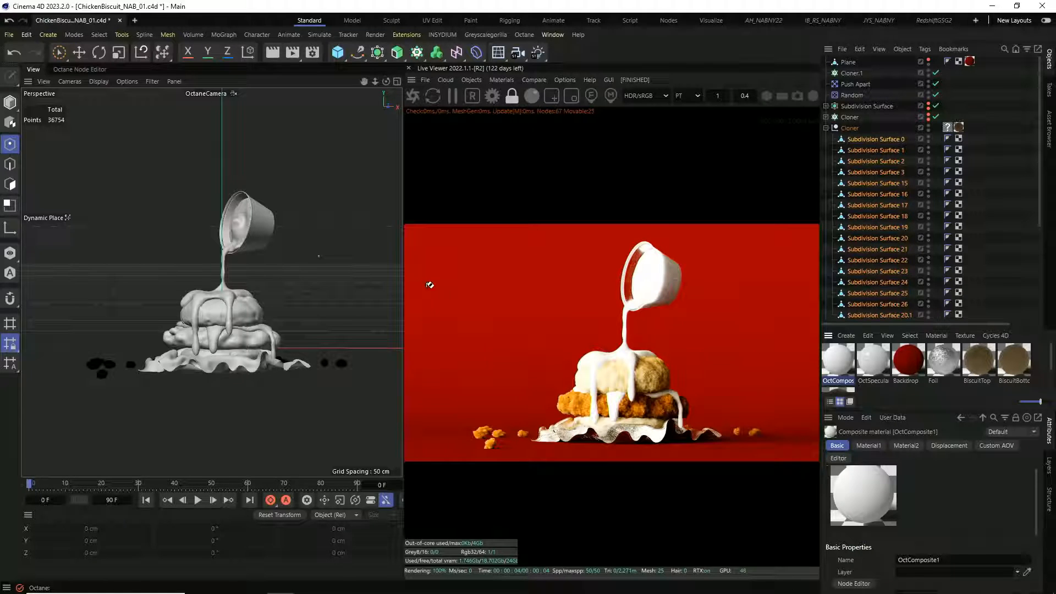
{"action": "left_click_drag", "start_coordinate": [240, 218], "coordinate": [242, 220]}
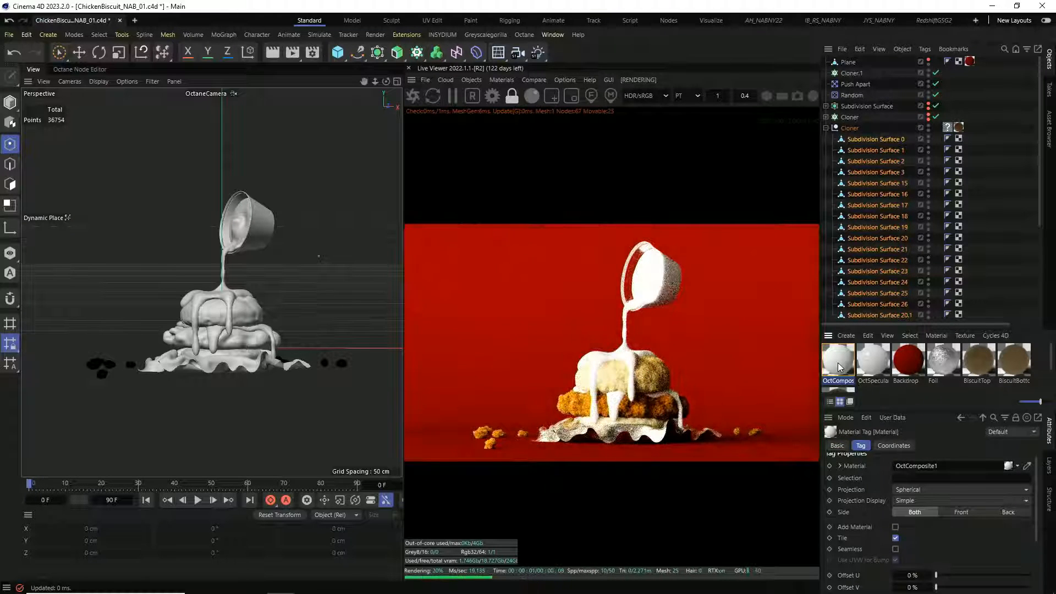
{"action": "left_click_drag", "start_coordinate": [347, 308], "coordinate": [216, 335]}
Load the OctComposite1 material into the Octane Node Editor
{"action": "left_click", "coordinate": [83, 69]}
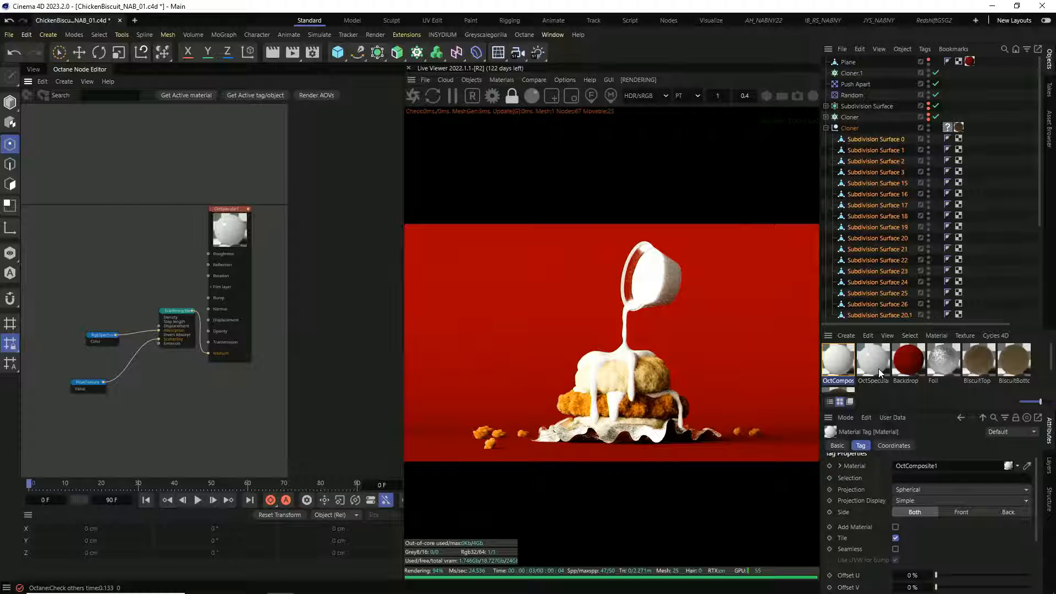
{"action": "left_click", "coordinate": [838, 361]}
{"action": "left_click_drag", "start_coordinate": [180, 252], "coordinate": [208, 188]}
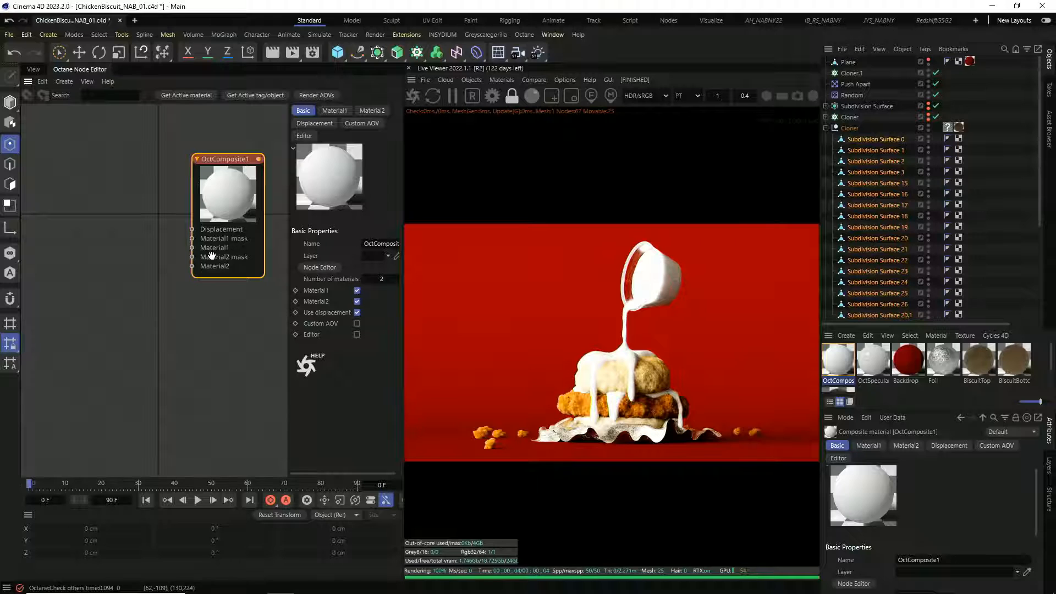
Connect a Sub material node to OctComposite1's Material1 input and set its diffuse colour saturation to 1
{"action": "left_click_drag", "start_coordinate": [193, 253], "coordinate": [162, 250]}
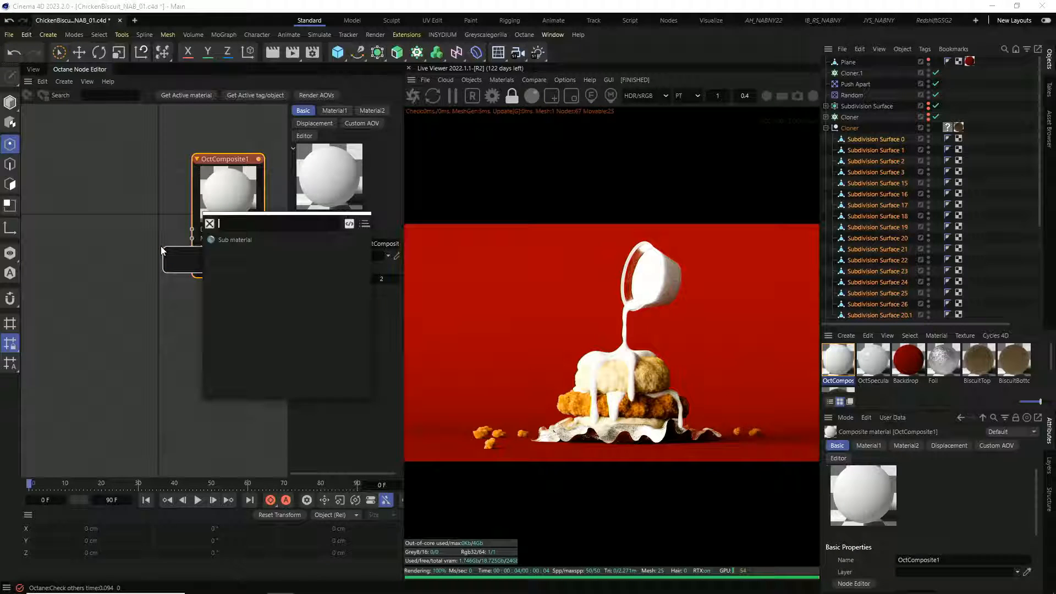
{"action": "left_click", "coordinate": [245, 241]}
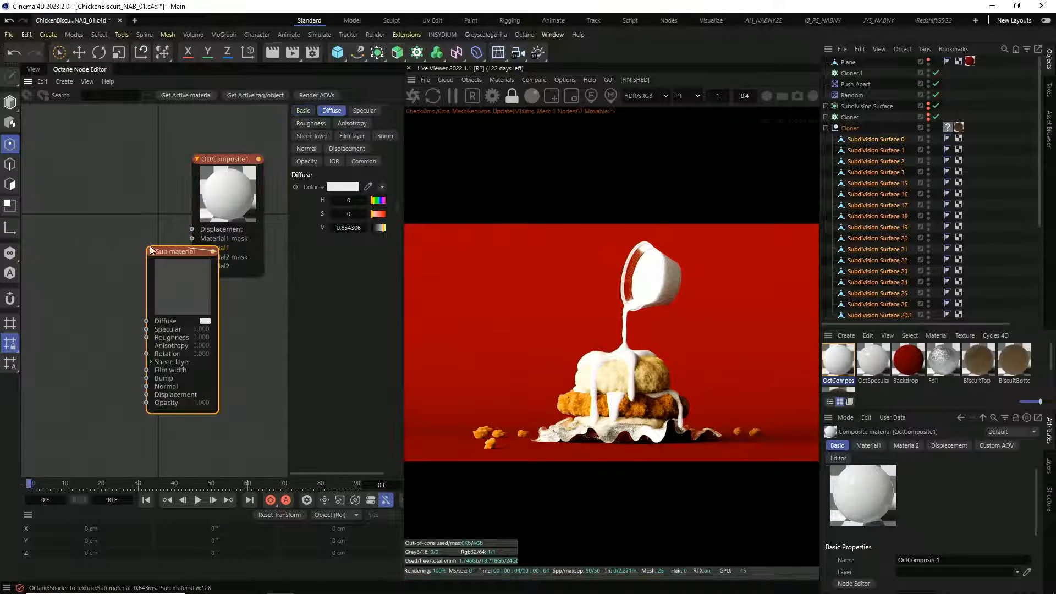
{"action": "left_click_drag", "start_coordinate": [187, 297], "coordinate": [122, 289]}
{"action": "middle_click_drag", "start_coordinate": [122, 289], "coordinate": [159, 310]}
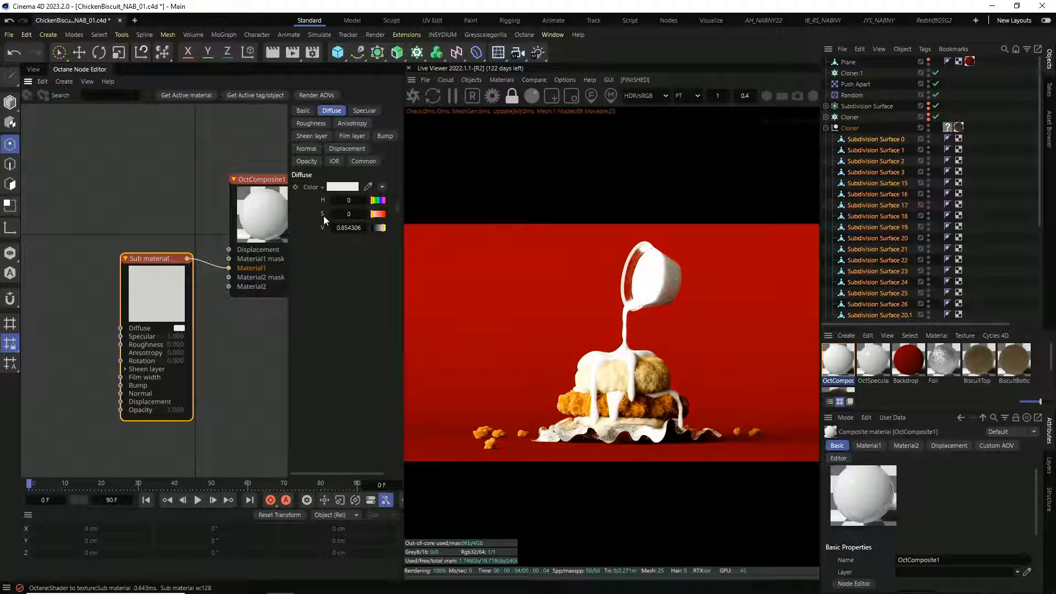
{"action": "left_click_drag", "start_coordinate": [374, 217], "coordinate": [386, 216]}
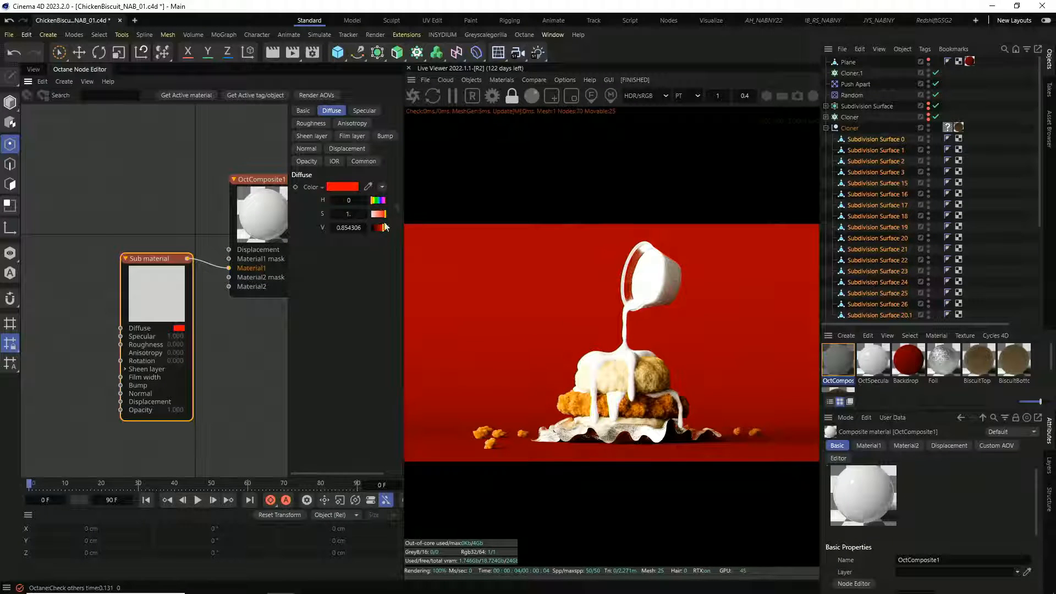
Undock the Octane Node Editor into its own floating window and resend the scene to restart the Live Viewer render
{"action": "right_click", "coordinate": [86, 74]}
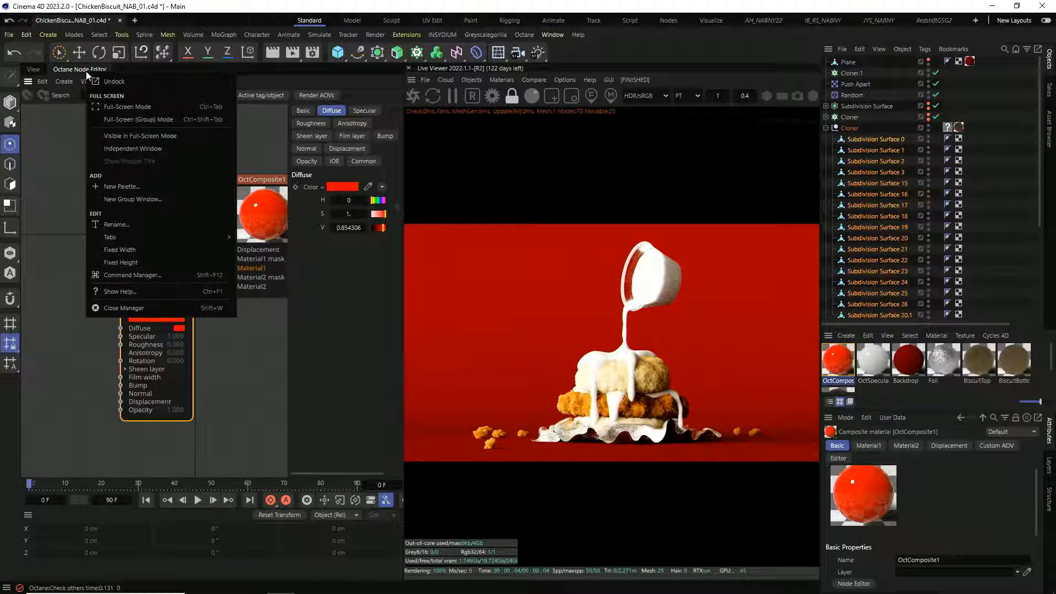
{"action": "left_click", "coordinate": [116, 82]}
{"action": "left_click_drag", "start_coordinate": [126, 70], "coordinate": [127, 78]}
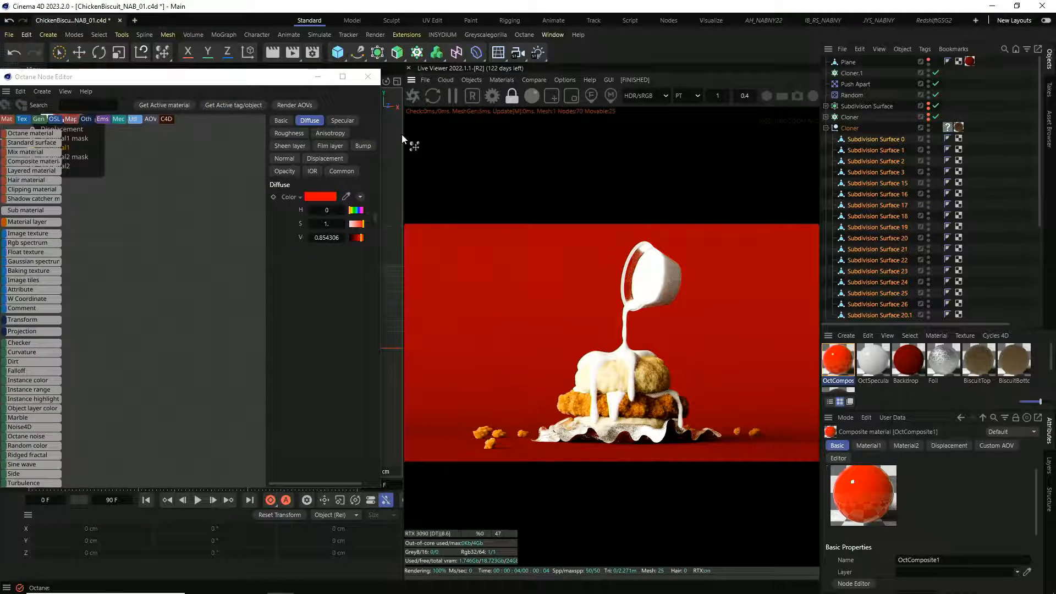
{"action": "left_click", "coordinate": [411, 95]}
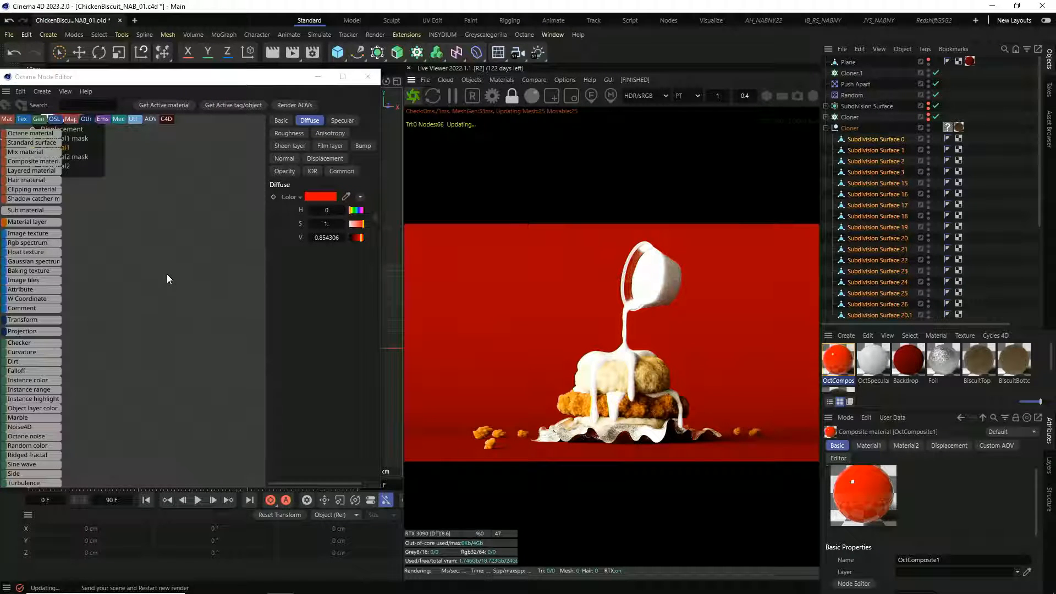
{"action": "left_click", "coordinate": [167, 247]}
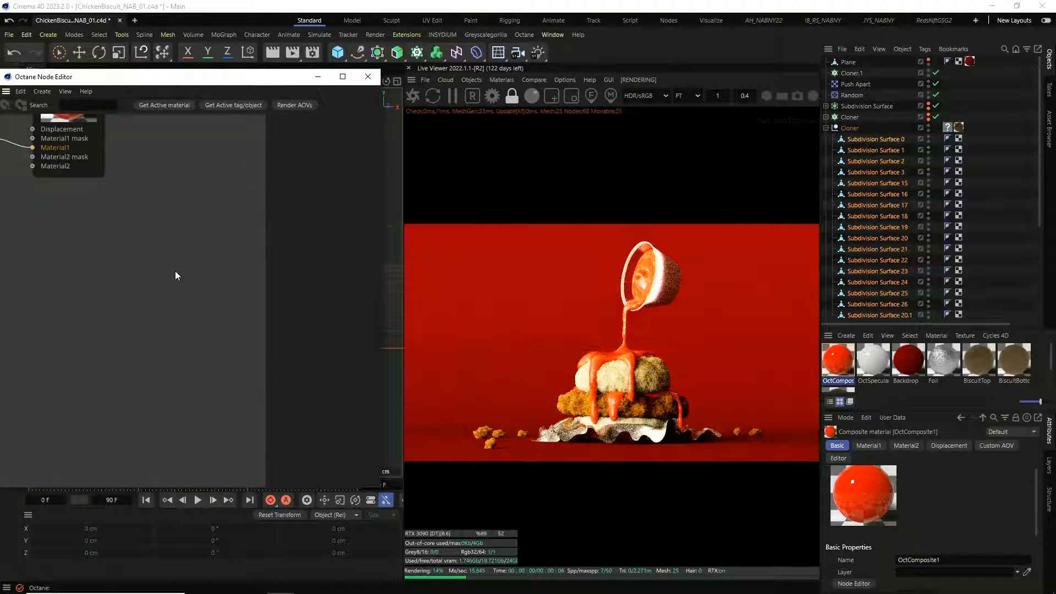
{"action": "middle_click_drag", "start_coordinate": [63, 141], "coordinate": [223, 256]}
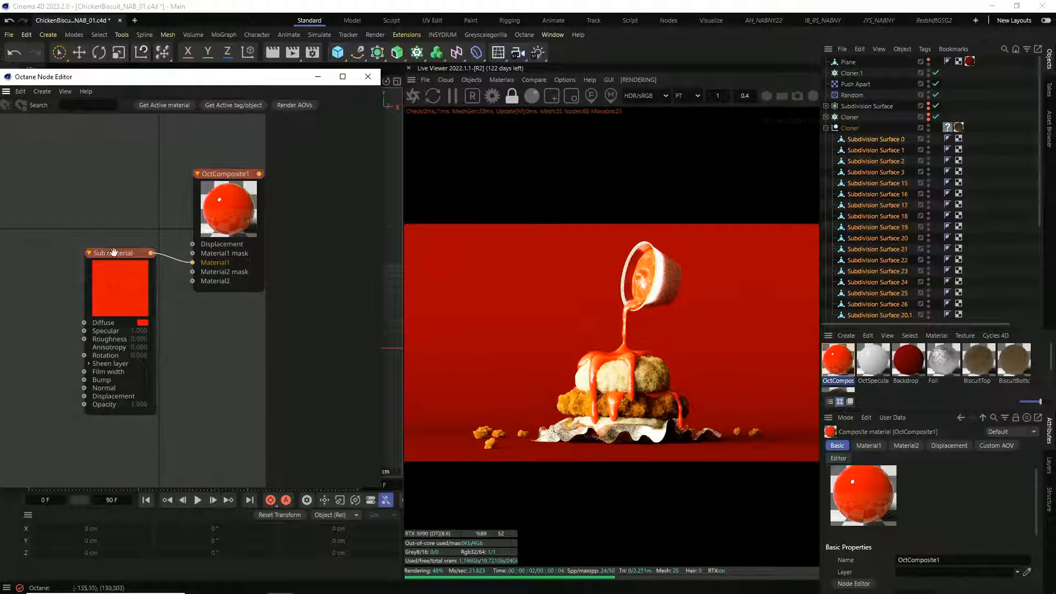
Desaturate the Sub material's diffuse colour to white and change its material type from Glossy to Specular
{"action": "left_click", "coordinate": [104, 302]}
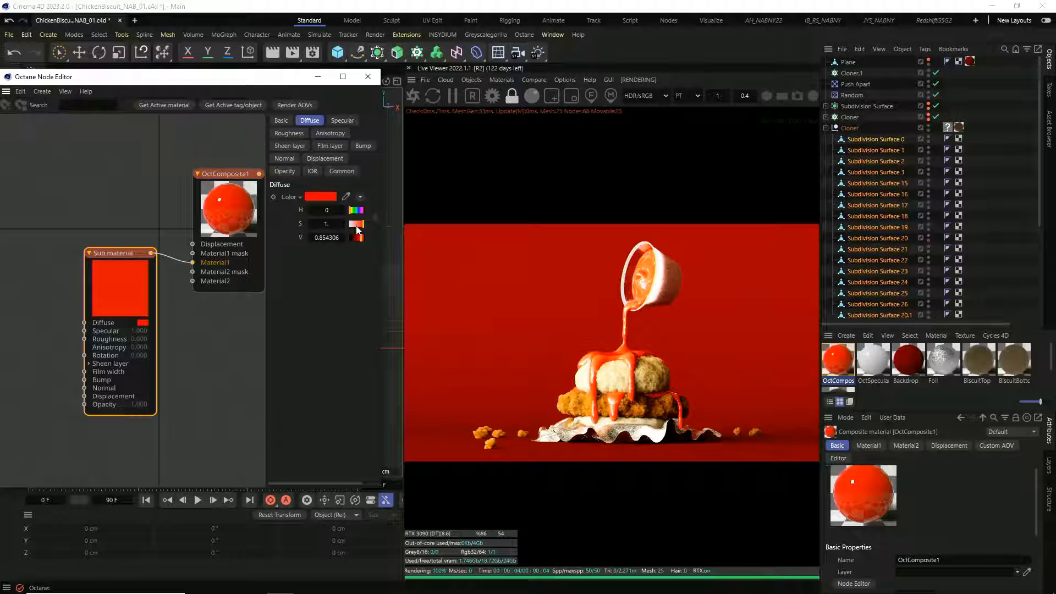
{"action": "left_click_drag", "start_coordinate": [360, 225], "coordinate": [288, 167]}
{"action": "left_click", "coordinate": [281, 120]}
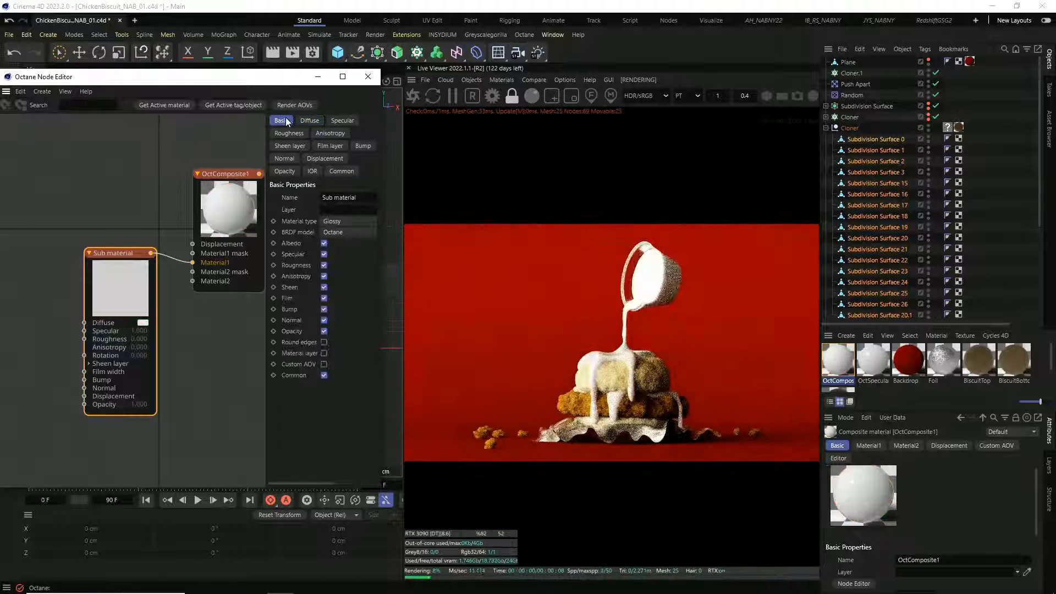
{"action": "left_click", "coordinate": [343, 220]}
{"action": "left_click", "coordinate": [341, 262]}
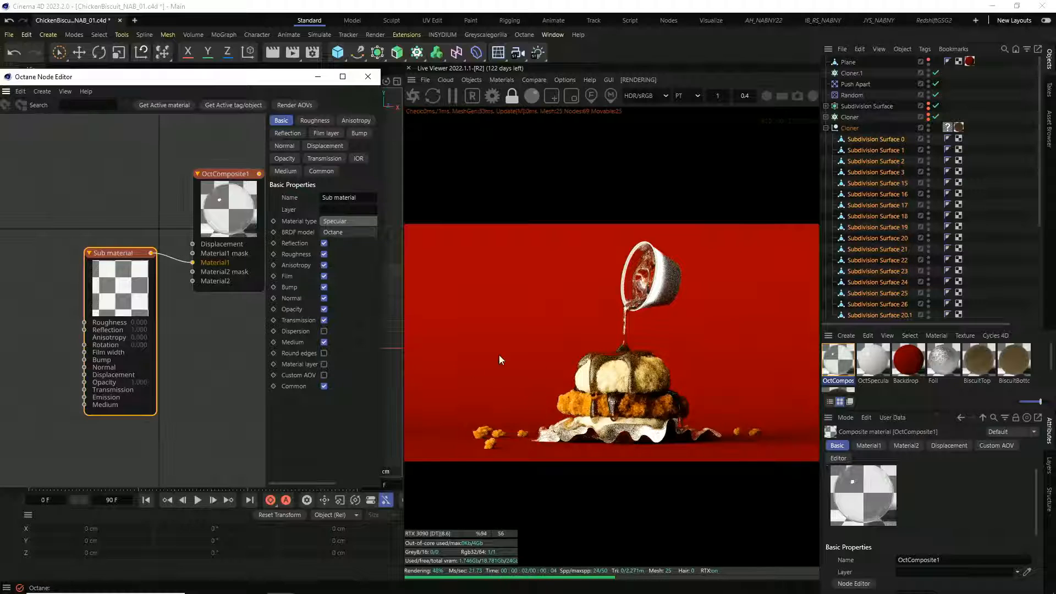
Enable Fake shadows in the Sub material's common settings so light passes through the sauce
{"action": "left_click", "coordinate": [597, 404]}
{"action": "scroll", "coordinate": [597, 404], "scroll_direction": "up", "scroll_amount": 4}
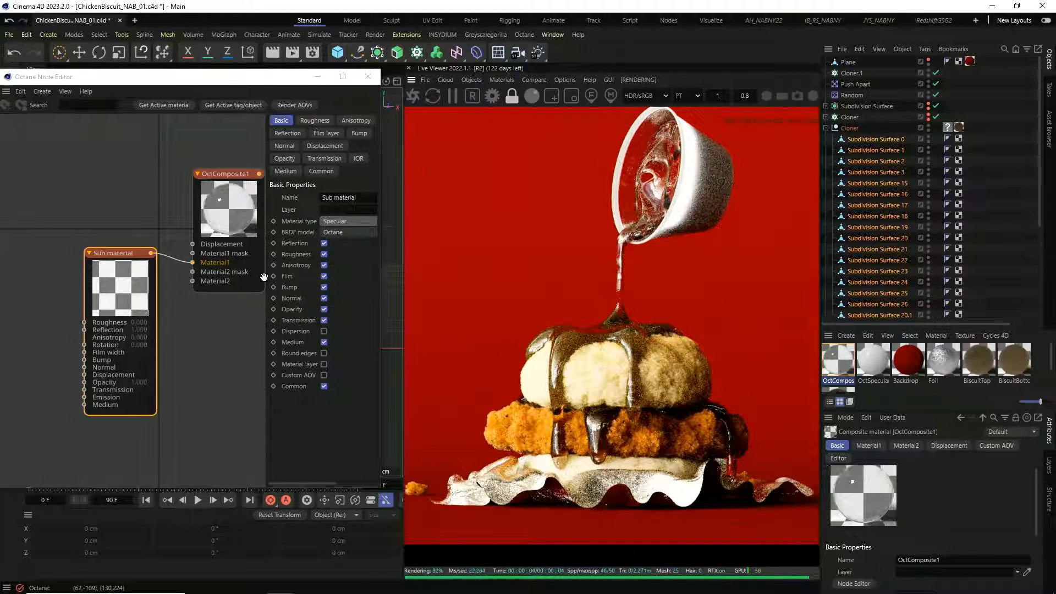
{"action": "left_click", "coordinate": [320, 171]}
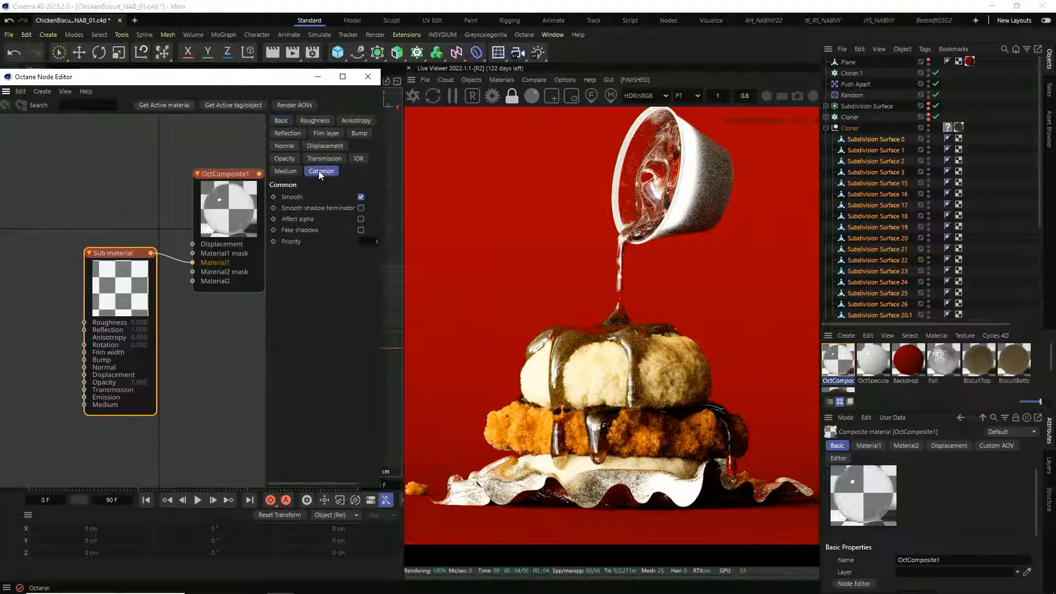
{"action": "left_click", "coordinate": [361, 230]}
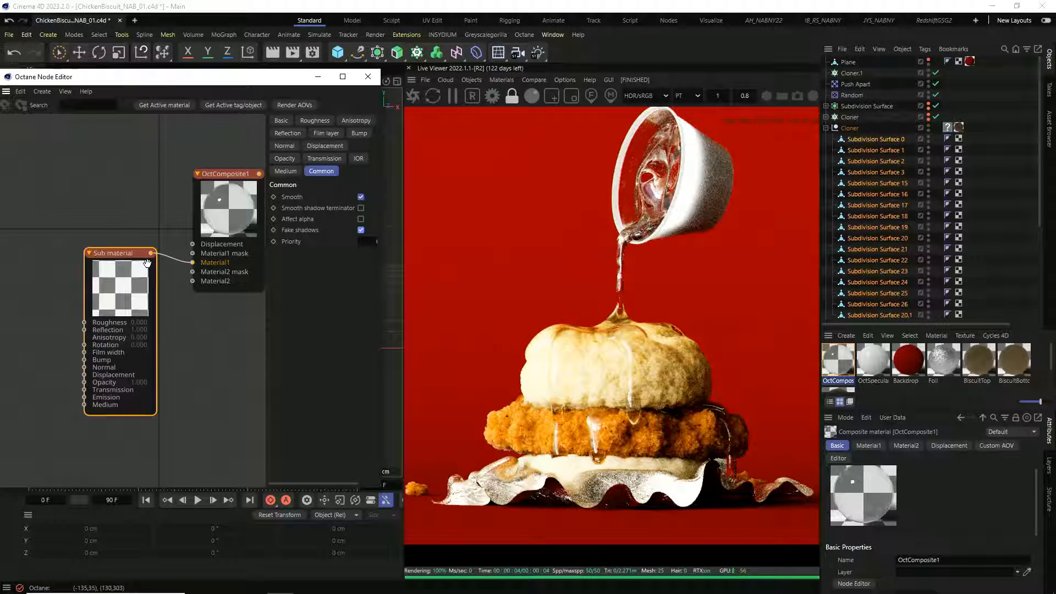
Add a Scattering Medium to the Sub material's Medium channel
{"action": "mouse_move", "coordinate": [96, 283]}
{"action": "middle_mouse_down"}
{"action": "mouse_move", "coordinate": [118, 254]}
{"action": "mouse_move", "coordinate": [104, 271]}
{"action": "middle_mouse_up"}
{"action": "scroll", "coordinate": [119, 255], "scroll_direction": "down", "scroll_amount": 1}
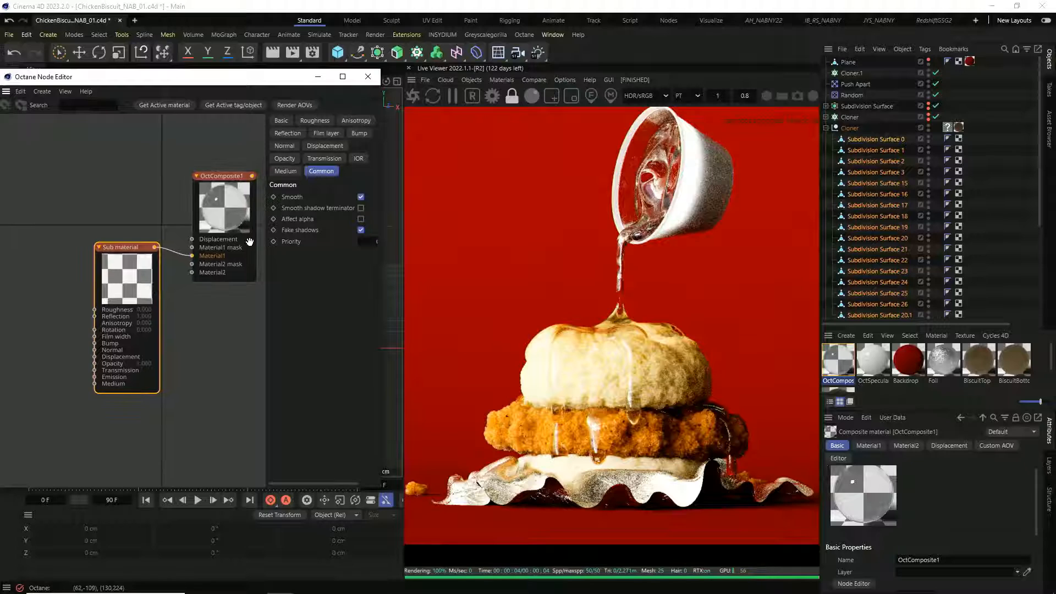
{"action": "left_click", "coordinate": [291, 172]}
{"action": "left_click", "coordinate": [340, 199]}
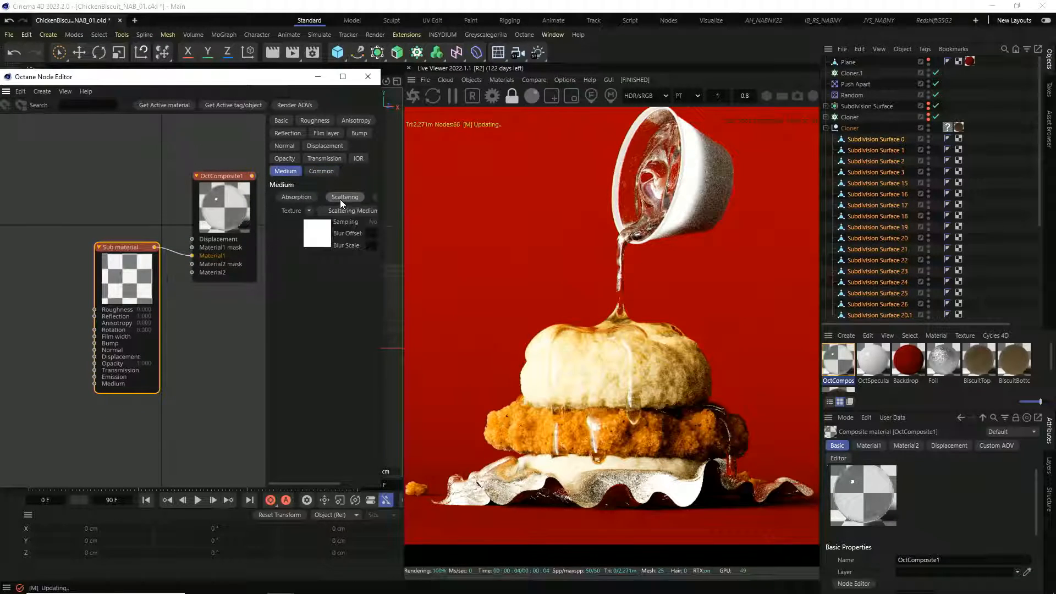
Connect an RGB spectrum node to the Scattering Medium's Absorption input and place it clear of the medium node
{"action": "mouse_move", "coordinate": [32, 364]}
{"action": "scroll", "coordinate": [32, 365], "scroll_direction": "down", "scroll_amount": 1}
{"action": "middle_click_drag", "start_coordinate": [130, 352], "coordinate": [255, 366]}
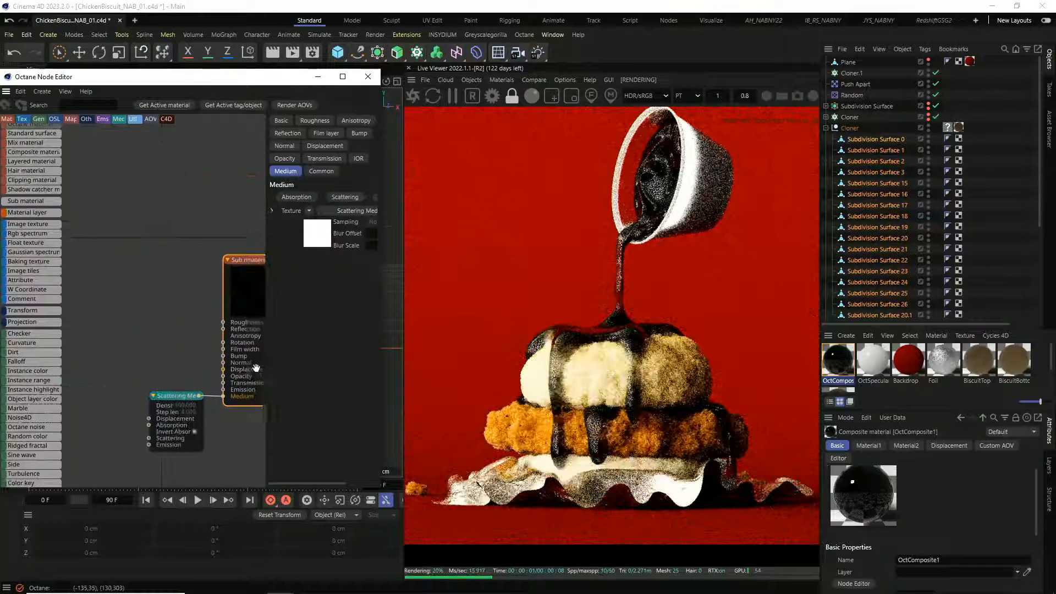
{"action": "middle_click_drag", "start_coordinate": [194, 392], "coordinate": [250, 341]}
{"action": "left_click_drag", "start_coordinate": [208, 374], "coordinate": [164, 361]}
{"action": "type", "text": "RG"}
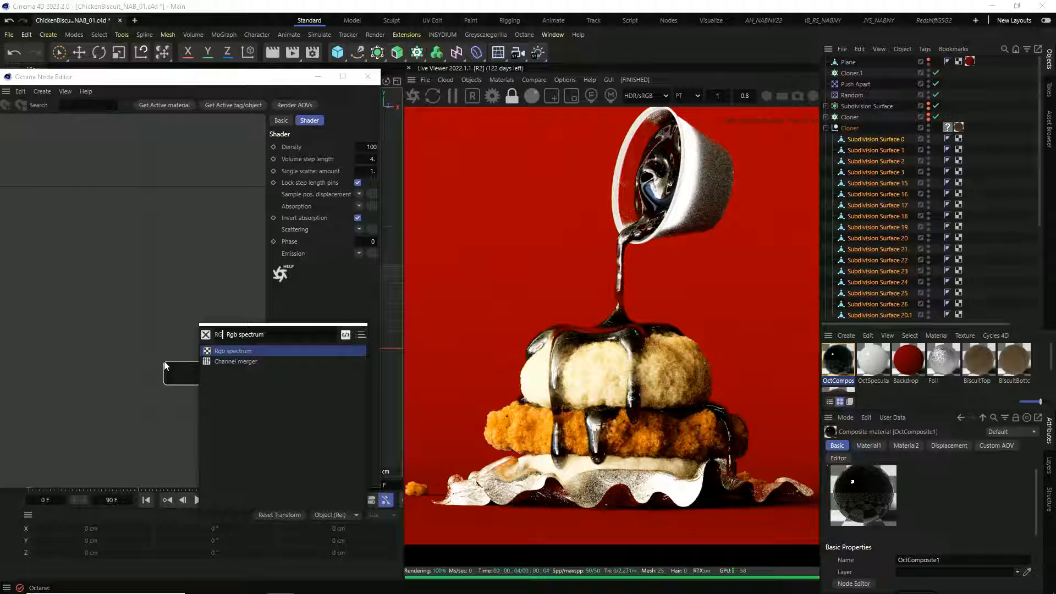
{"action": "key", "text": "Return"}
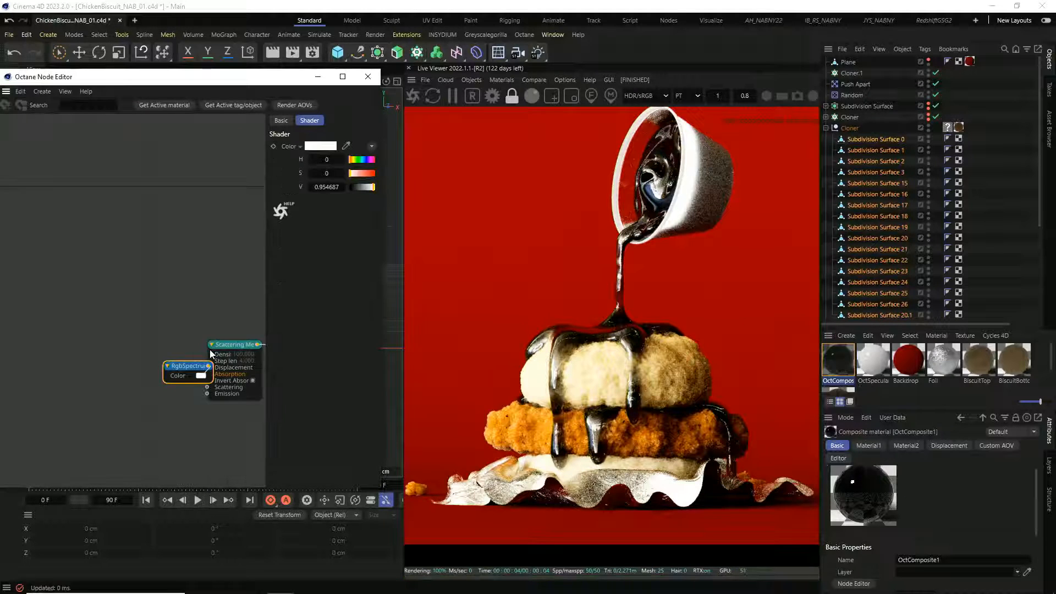
{"action": "left_click_drag", "start_coordinate": [177, 366], "coordinate": [108, 350]}
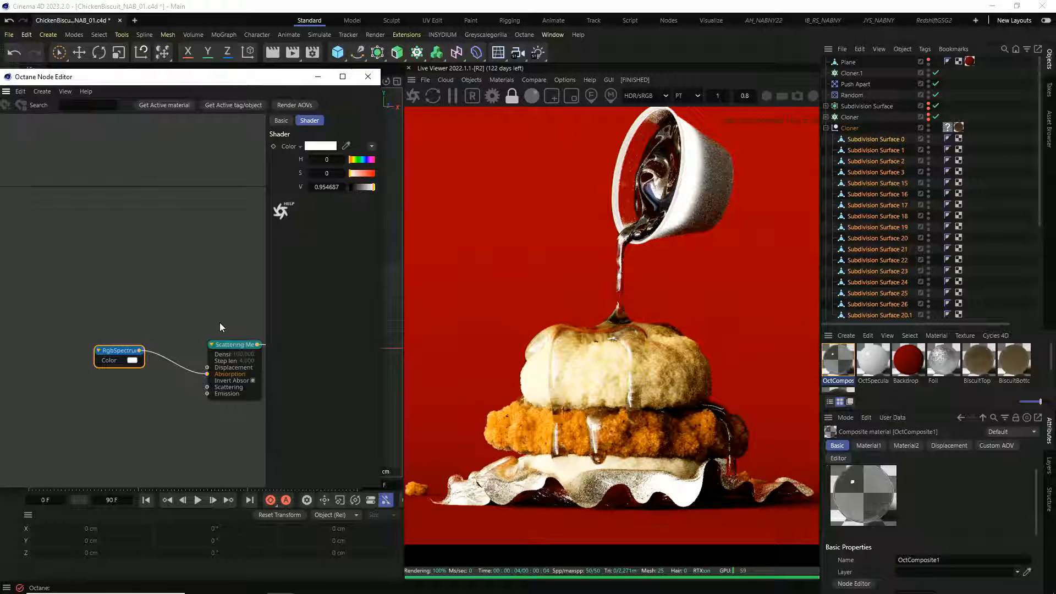
Connect a Float texture node to the Scattering Medium's Scattering input
{"action": "scroll", "coordinate": [176, 297], "scroll_direction": "down", "scroll_amount": 2}
{"action": "middle_click_drag", "start_coordinate": [220, 319], "coordinate": [189, 331]}
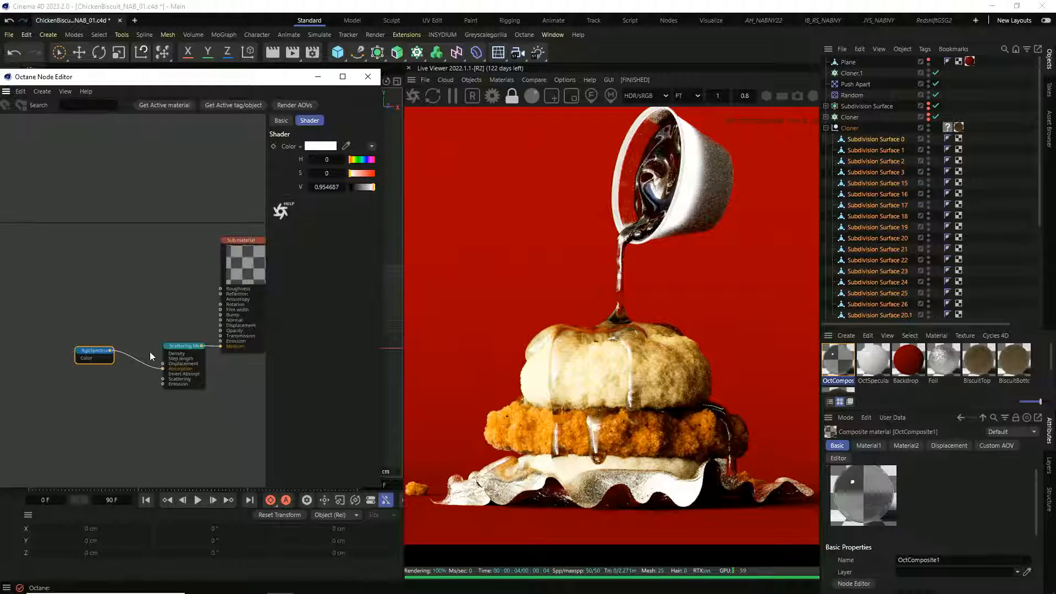
{"action": "left_click_drag", "start_coordinate": [180, 345], "coordinate": [170, 340]}
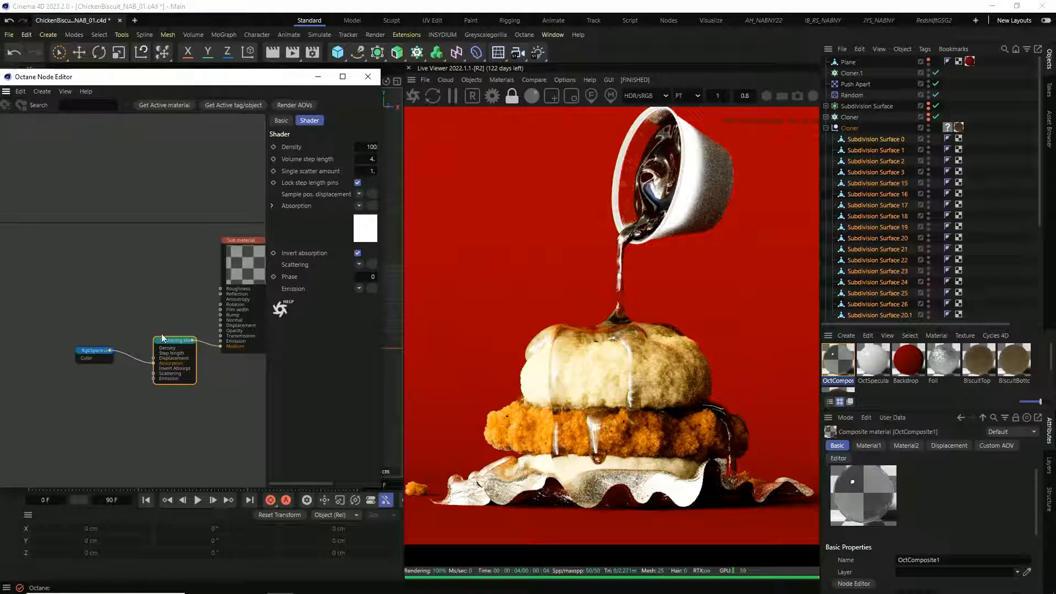
{"action": "middle_click_drag", "start_coordinate": [197, 310], "coordinate": [191, 317]}
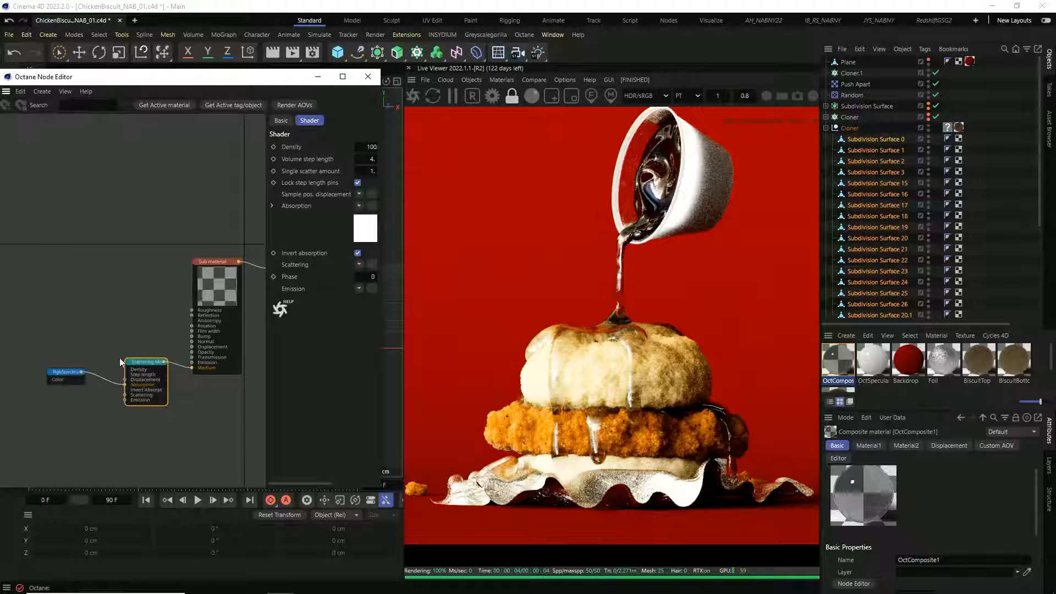
{"action": "mouse_move", "coordinate": [51, 366]}
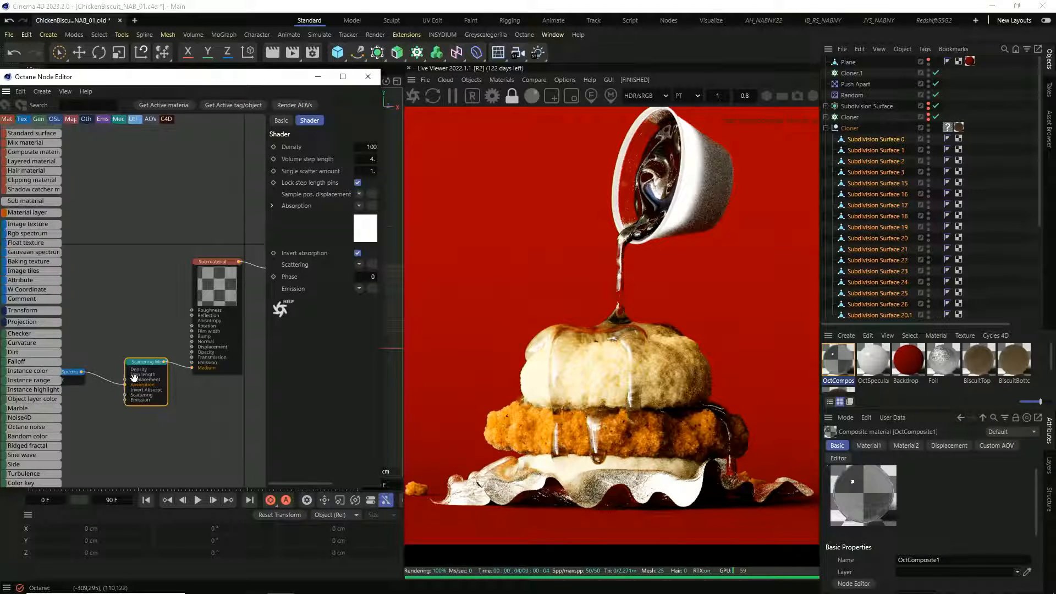
{"action": "middle_click_drag", "start_coordinate": [127, 369], "coordinate": [186, 351]}
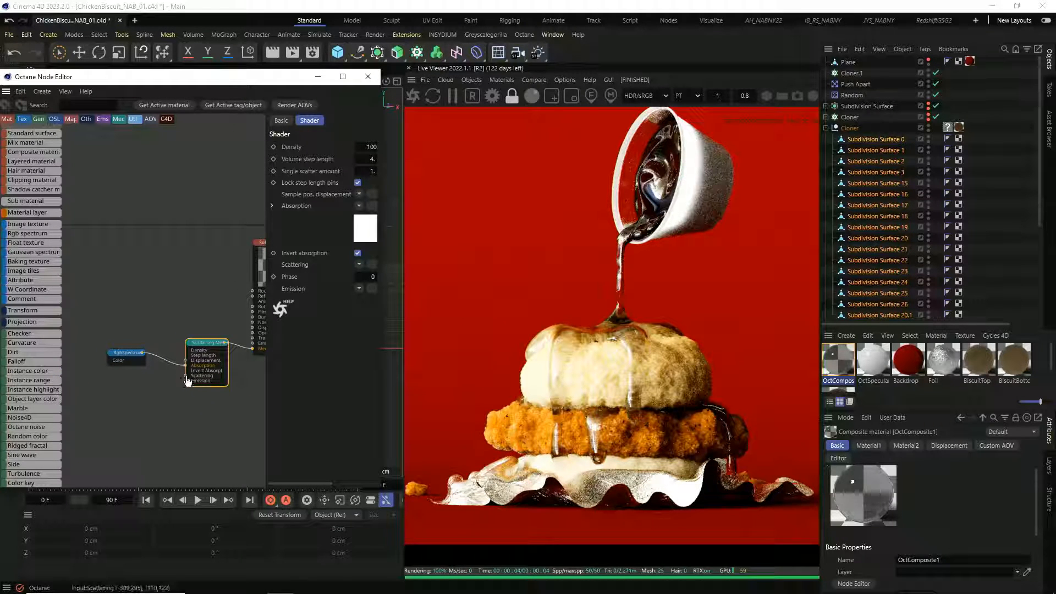
{"action": "left_click_drag", "start_coordinate": [152, 381], "coordinate": [147, 384]}
{"action": "type", "text": "RG"}
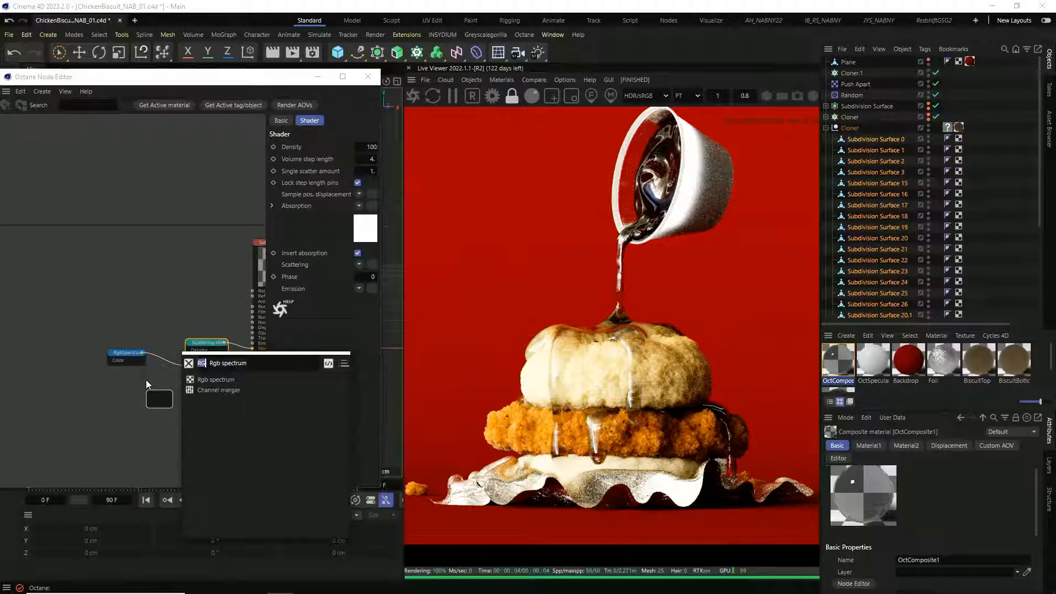
{"action": "type", "text": "FLO"}
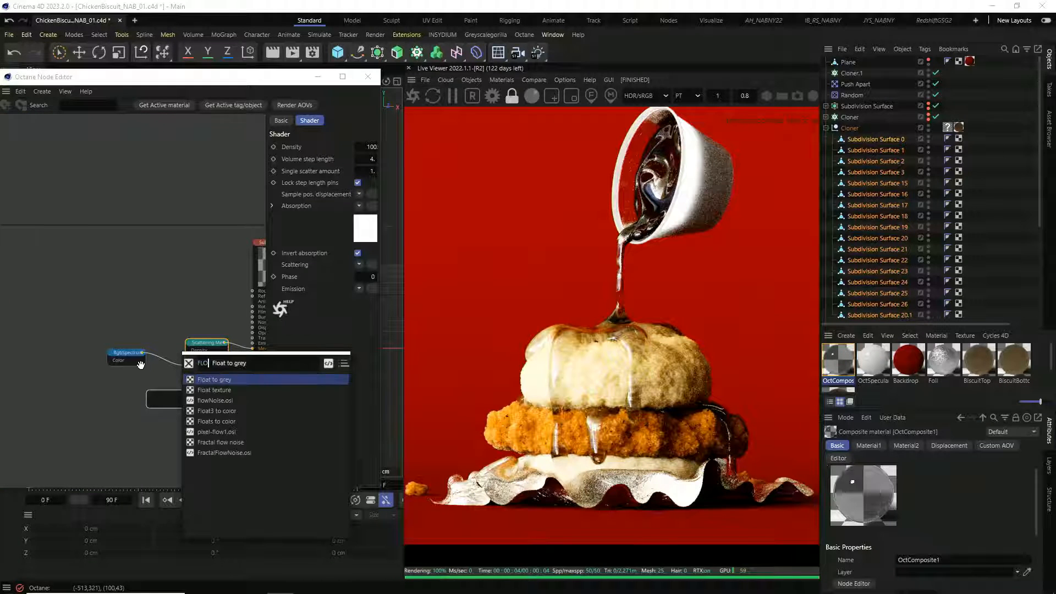
{"action": "key", "text": "Up"}
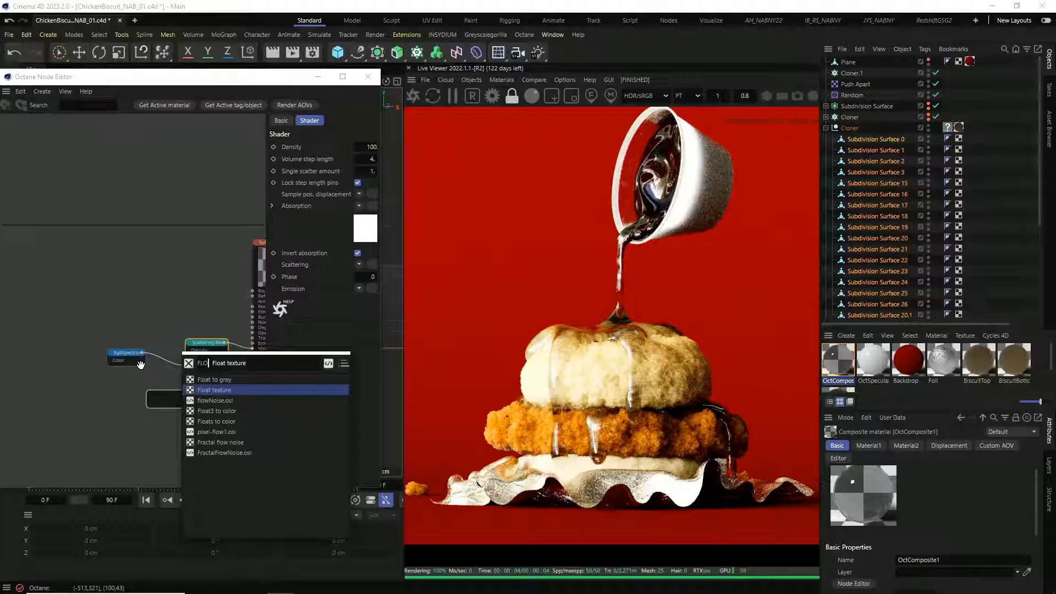
{"action": "key", "text": "Return"}
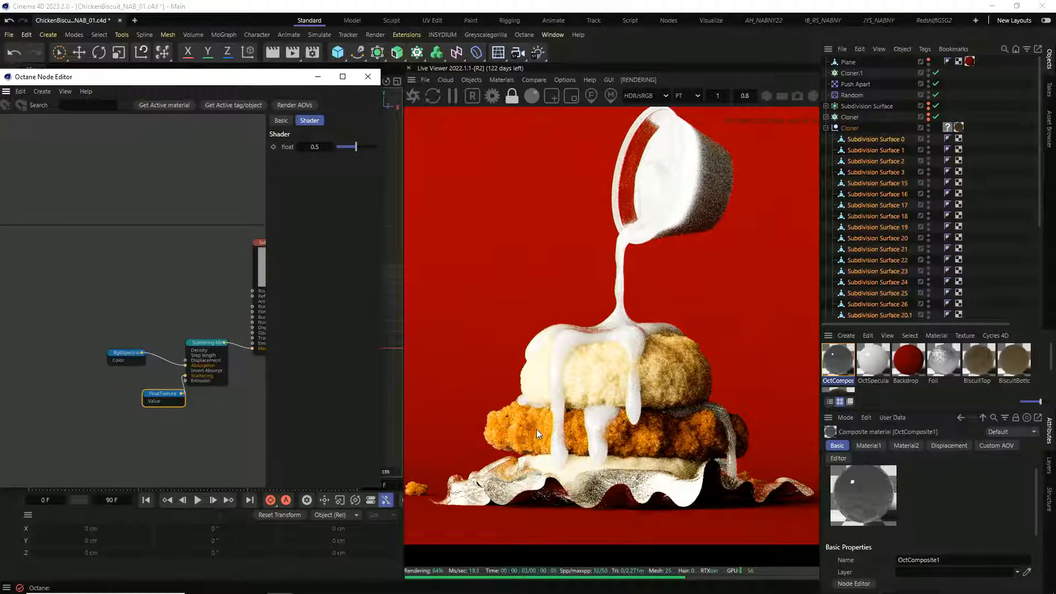
Connect an Octane noise node to the Sub material's Bump input and place it clear of the material node
{"action": "scroll", "coordinate": [623, 472], "scroll_direction": "up", "scroll_amount": 5}
{"action": "scroll", "coordinate": [633, 460], "scroll_direction": "down", "scroll_amount": 2}
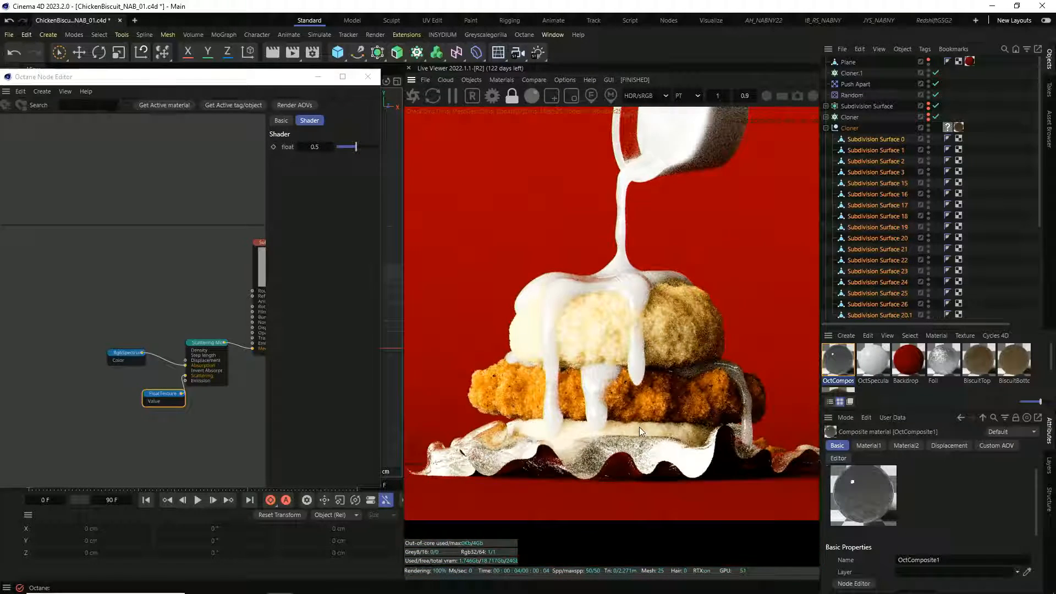
{"action": "scroll", "coordinate": [640, 427], "scroll_direction": "up", "scroll_amount": 2}
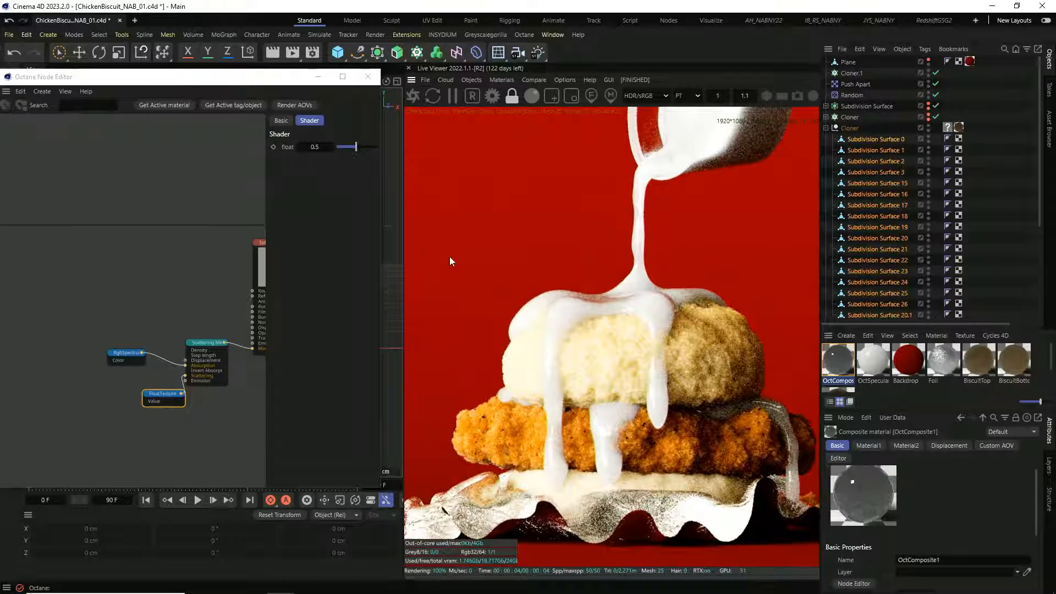
{"action": "middle_click_drag", "start_coordinate": [190, 304], "coordinate": [168, 303]}
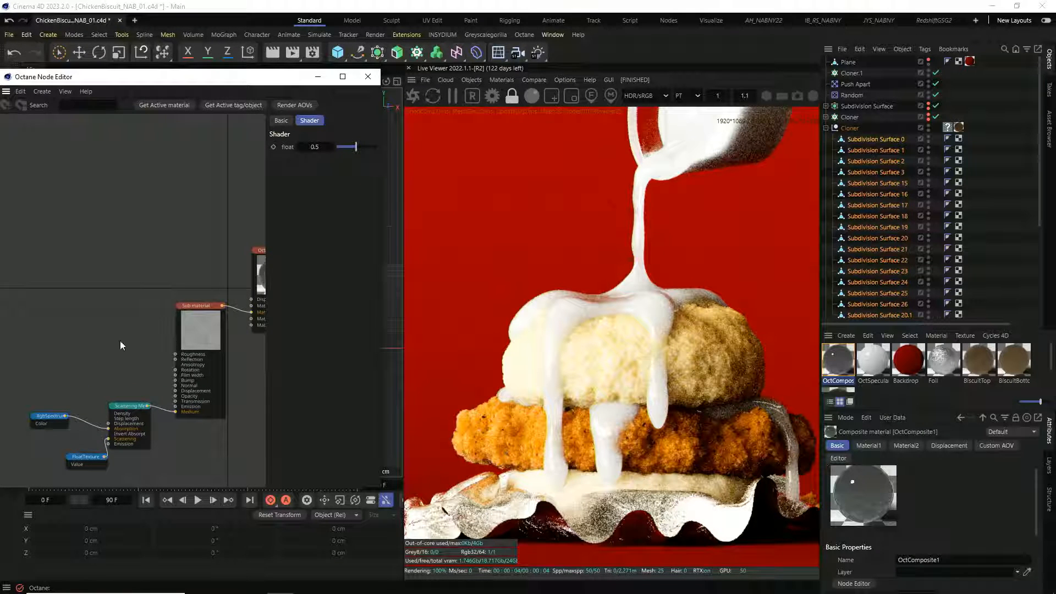
{"action": "scroll", "coordinate": [121, 345], "scroll_direction": "up", "scroll_amount": 3}
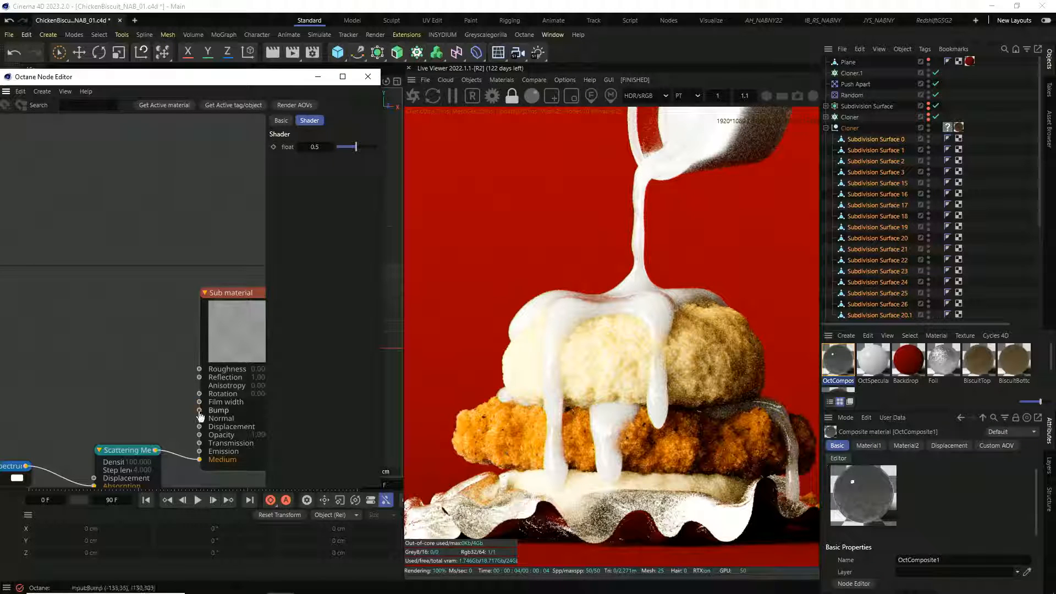
{"action": "left_click_drag", "start_coordinate": [200, 412], "coordinate": [165, 344]}
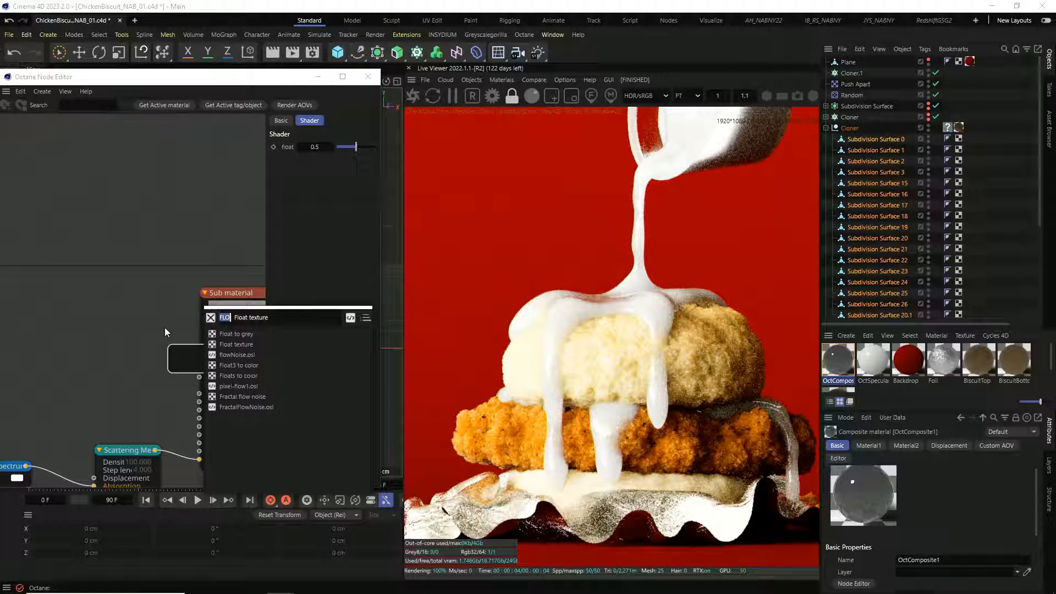
{"action": "type", "text": "IC"}
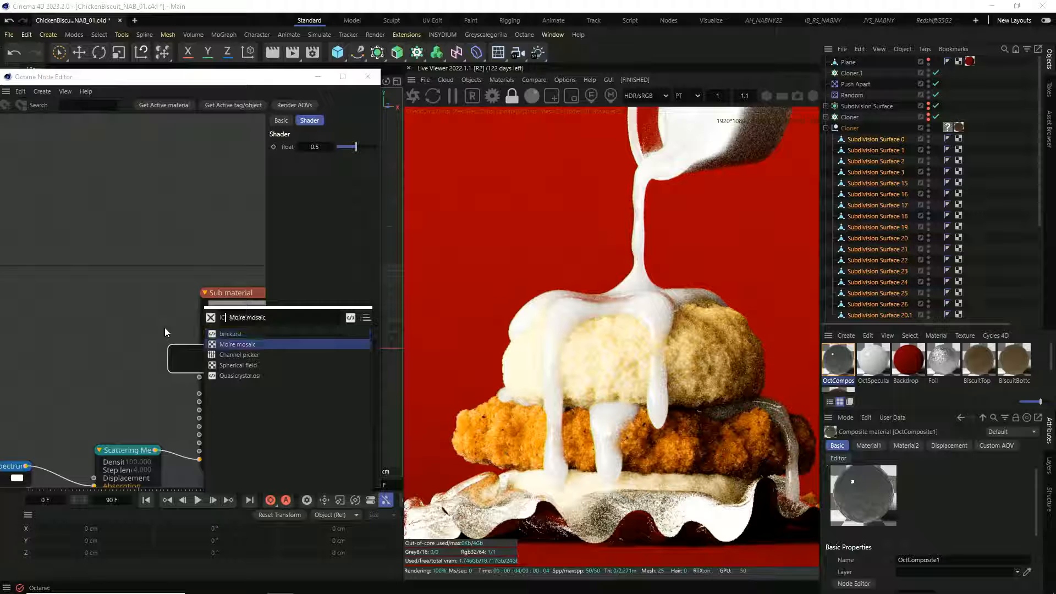
{"action": "key", "text": "Down"}
{"action": "key", "text": "Down"}
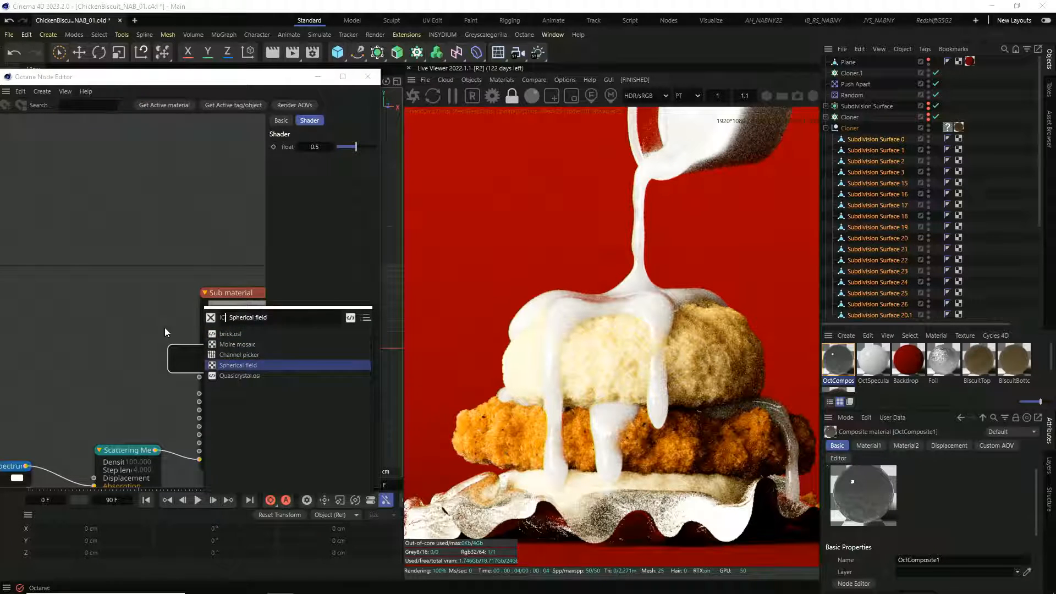
{"action": "key", "text": "BackSpace"}
{"action": "key", "text": "BackSpace"}
{"action": "type", "text": "OC"}
{"action": "key", "text": "Return"}
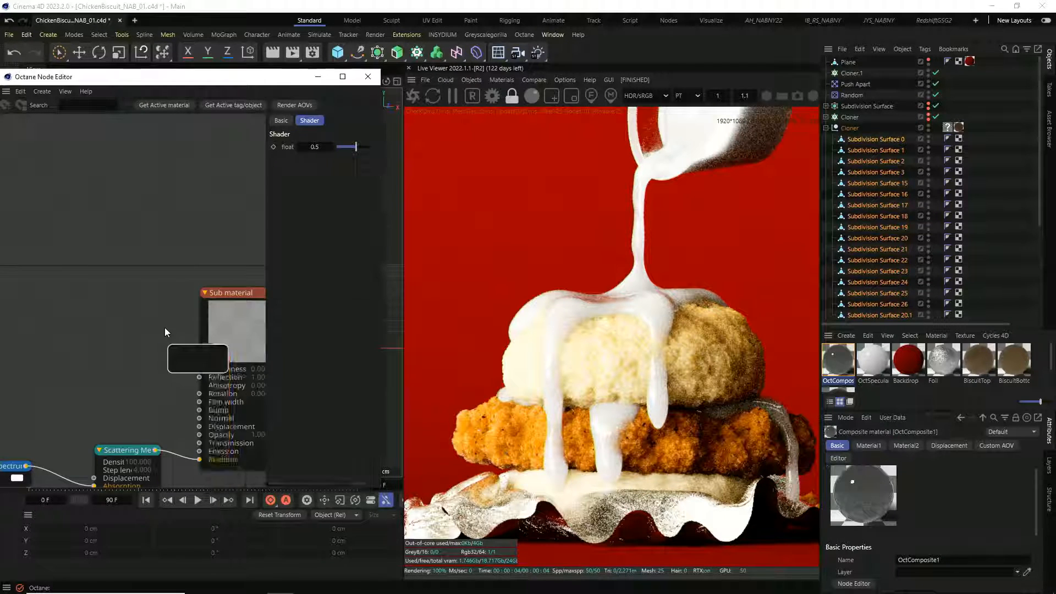
{"action": "left_click_drag", "start_coordinate": [179, 376], "coordinate": [42, 251]}
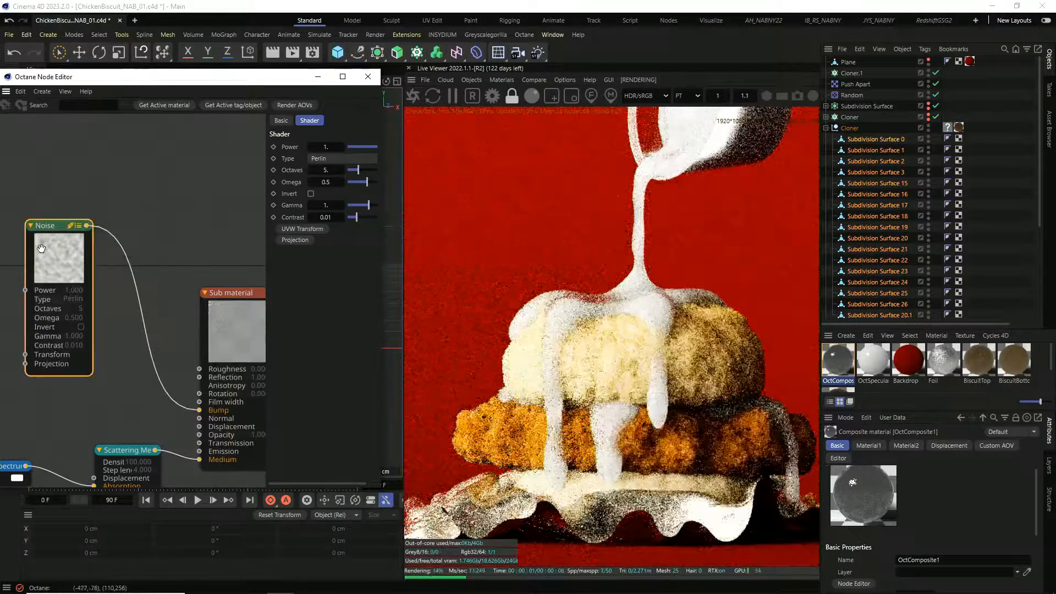
Solo the bump Noise node and raise its Gamma to about 4.55
{"action": "middle_click_drag", "start_coordinate": [139, 226], "coordinate": [208, 259]}
{"action": "right_click", "coordinate": [110, 298]}
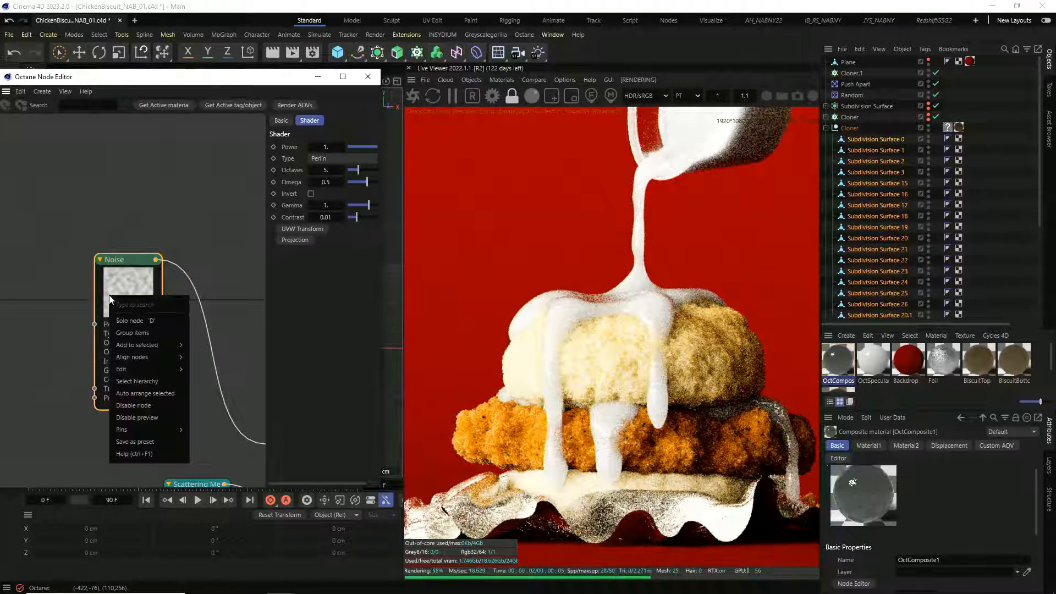
{"action": "left_click", "coordinate": [122, 322]}
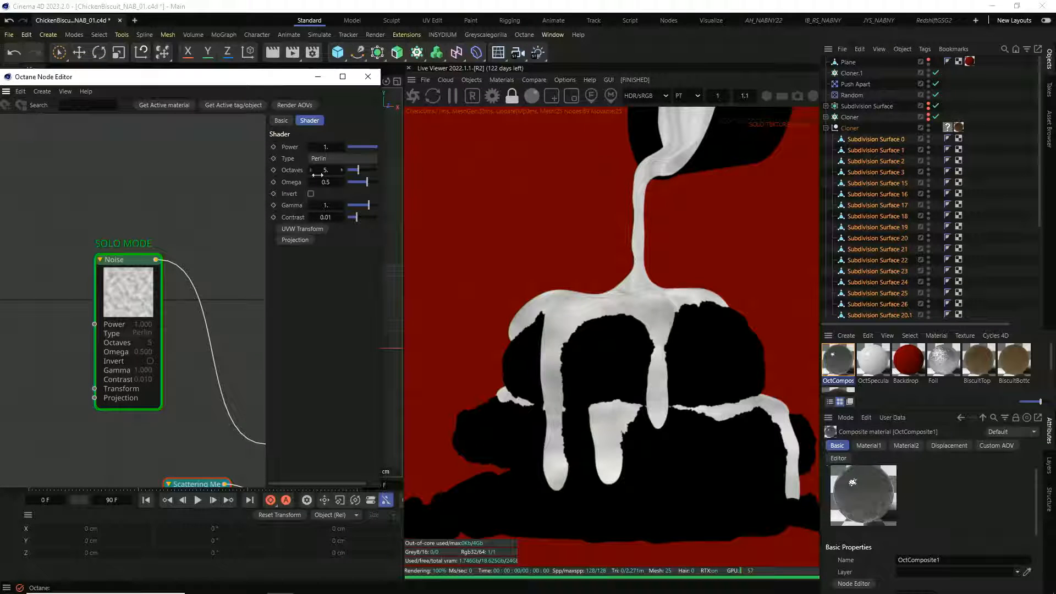
{"action": "left_click_drag", "start_coordinate": [266, 189], "coordinate": [130, 196]}
{"action": "left_click_drag", "start_coordinate": [300, 205], "coordinate": [322, 206]}
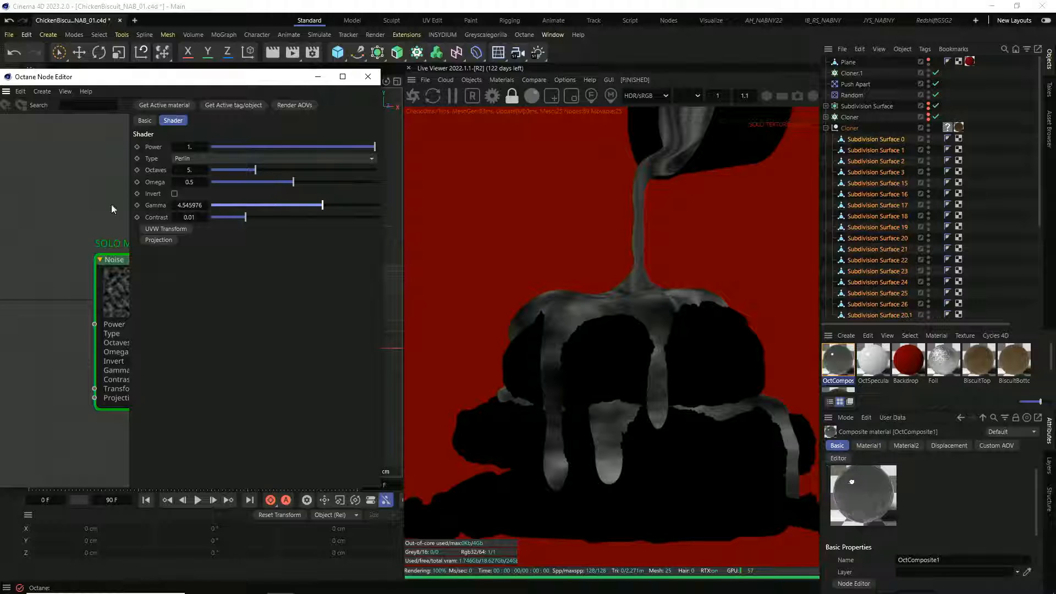
Add projection and UVW transform nodes to the bump noise, and scale the transform uniformly to about 0.42
{"action": "left_click", "coordinate": [171, 242]}
{"action": "left_click", "coordinate": [165, 228]}
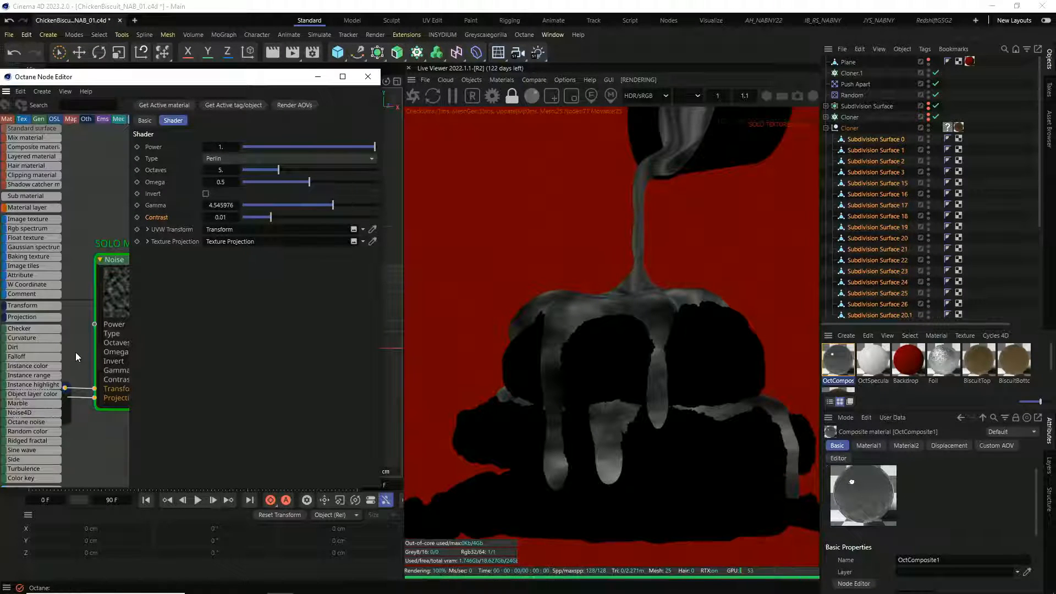
{"action": "middle_click_drag", "start_coordinate": [75, 354], "coordinate": [134, 355]}
{"action": "left_click_drag", "start_coordinate": [91, 385], "coordinate": [85, 315]}
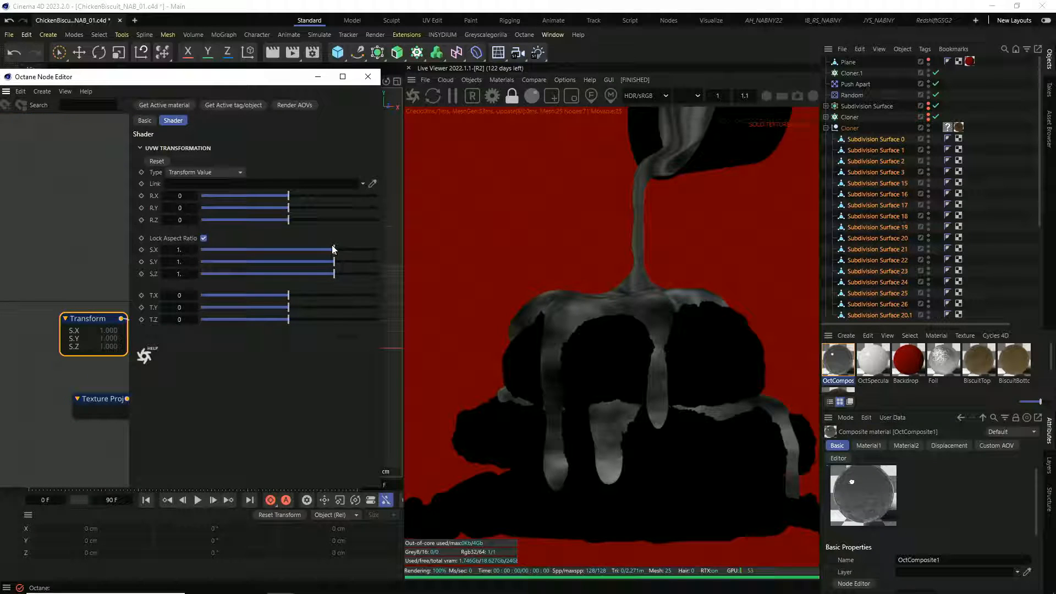
{"action": "left_click_drag", "start_coordinate": [333, 249], "coordinate": [315, 249]}
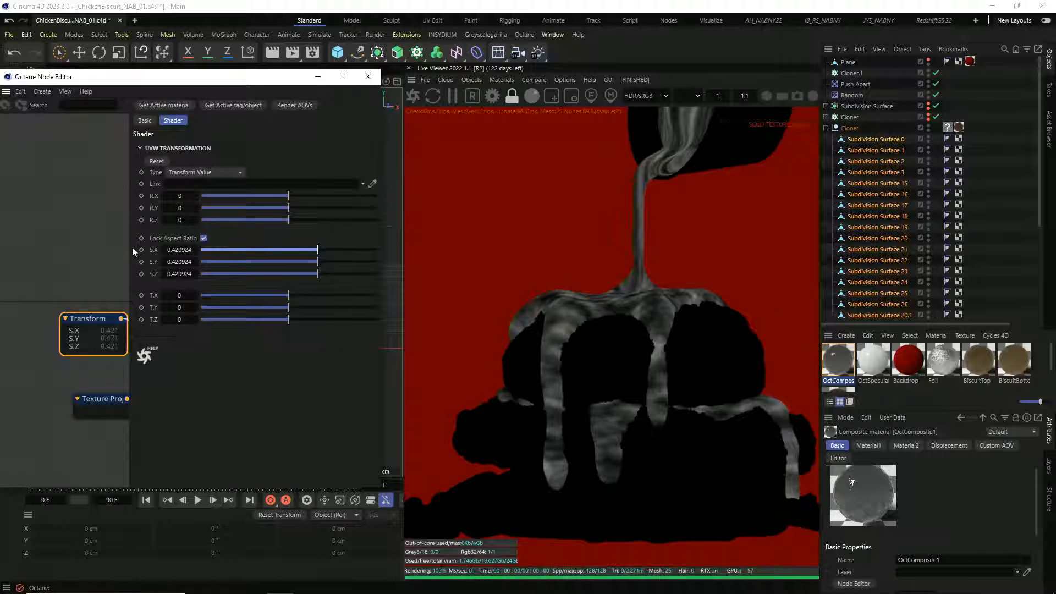
Select the bump Noise node again and turn off its solo mode to restore the full material render
{"action": "middle_click_drag", "start_coordinate": [54, 285], "coordinate": [1, 289]}
{"action": "left_click", "coordinate": [103, 267]}
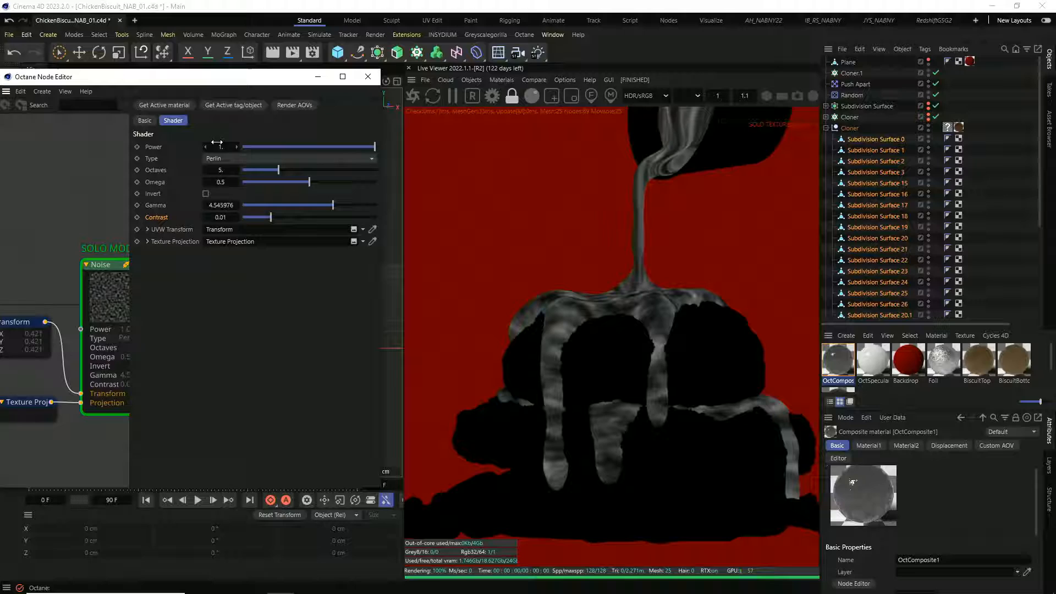
{"action": "left_click_drag", "start_coordinate": [376, 148], "coordinate": [375, 149]}
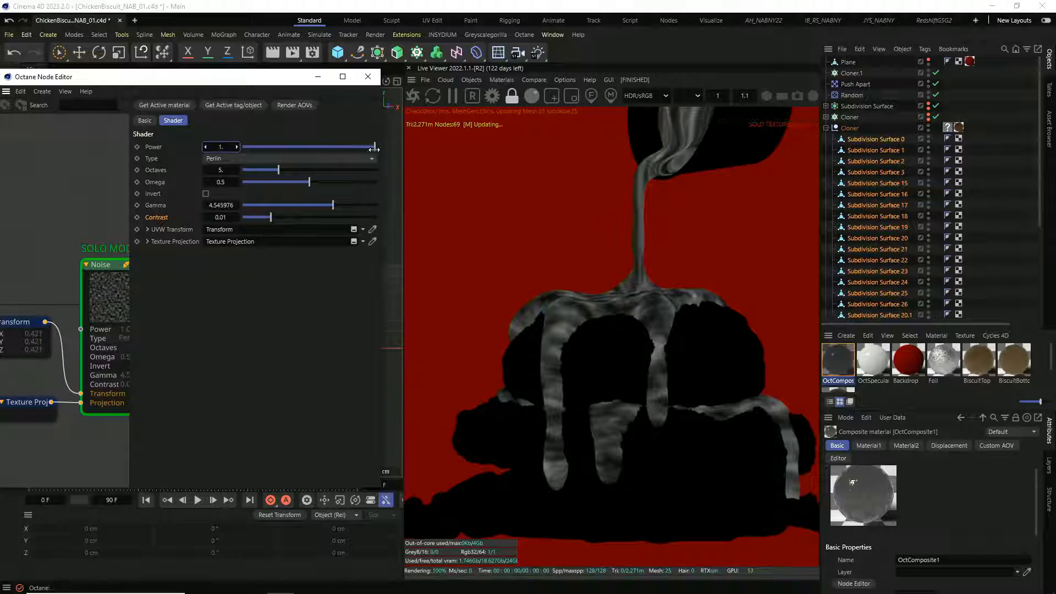
{"action": "right_click", "coordinate": [99, 290]}
{"action": "left_click", "coordinate": [162, 315]}
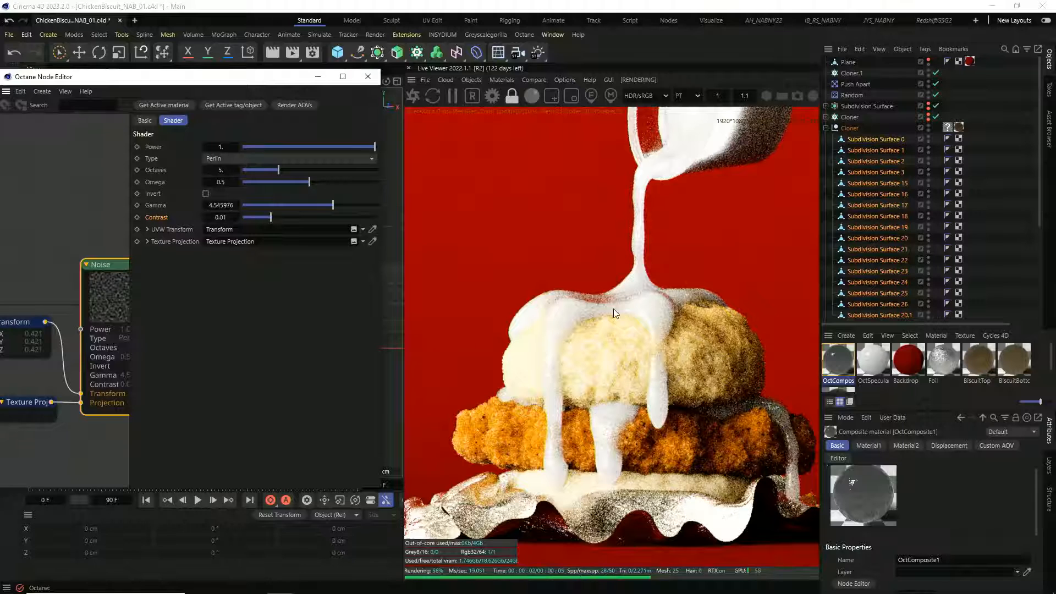
Tint the absorption RGB spectrum a pale cream with hue about 0.139, saturation about 0.065 and value 1
{"action": "scroll", "coordinate": [57, 302], "scroll_direction": "down", "scroll_amount": 5}
{"action": "middle_click_drag", "start_coordinate": [95, 316], "coordinate": [110, 233]}
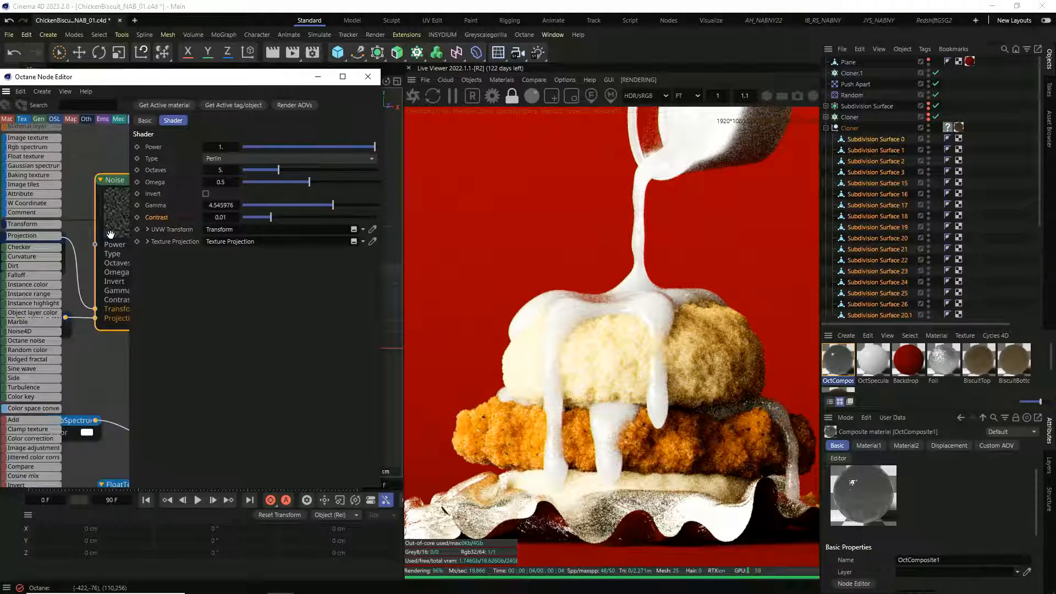
{"action": "scroll", "coordinate": [111, 234], "scroll_direction": "down", "scroll_amount": 1}
{"action": "scroll", "coordinate": [105, 267], "scroll_direction": "down", "scroll_amount": 1}
{"action": "middle_click_drag", "start_coordinate": [78, 350], "coordinate": [66, 289]}
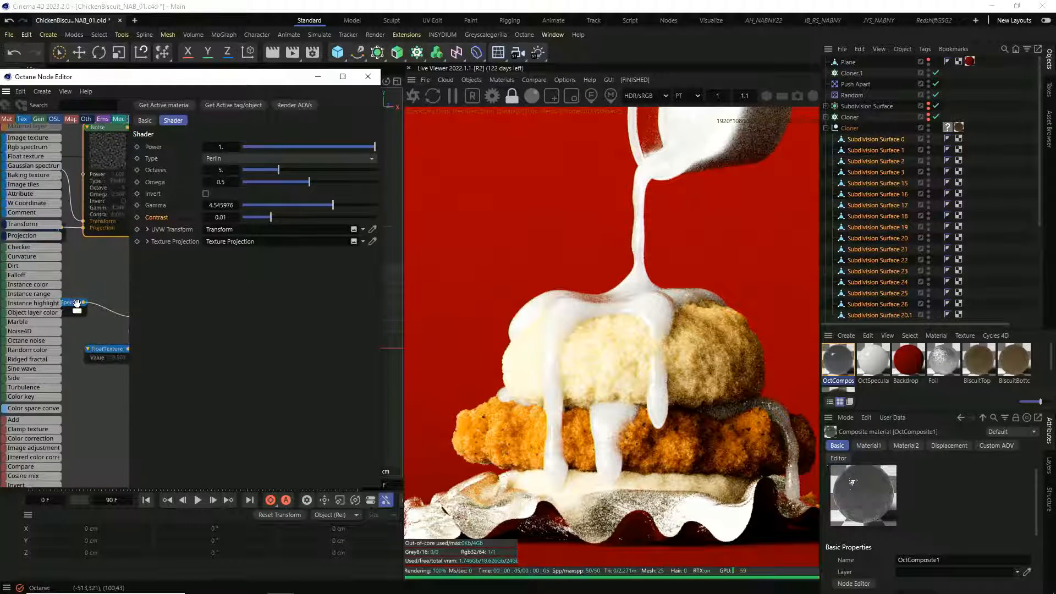
{"action": "left_click", "coordinate": [77, 303]}
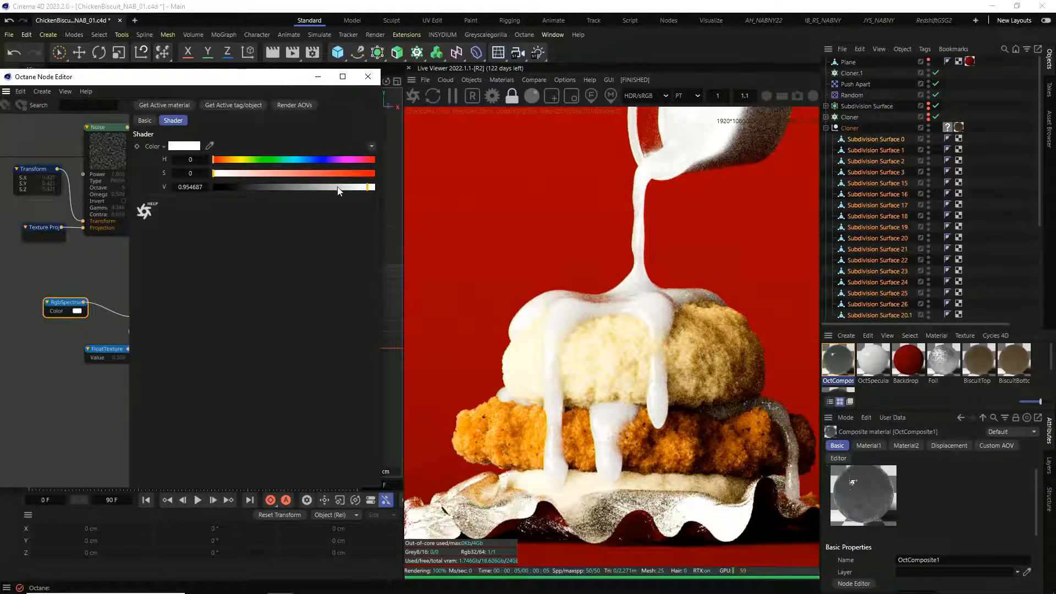
{"action": "left_click_drag", "start_coordinate": [366, 187], "coordinate": [378, 189]}
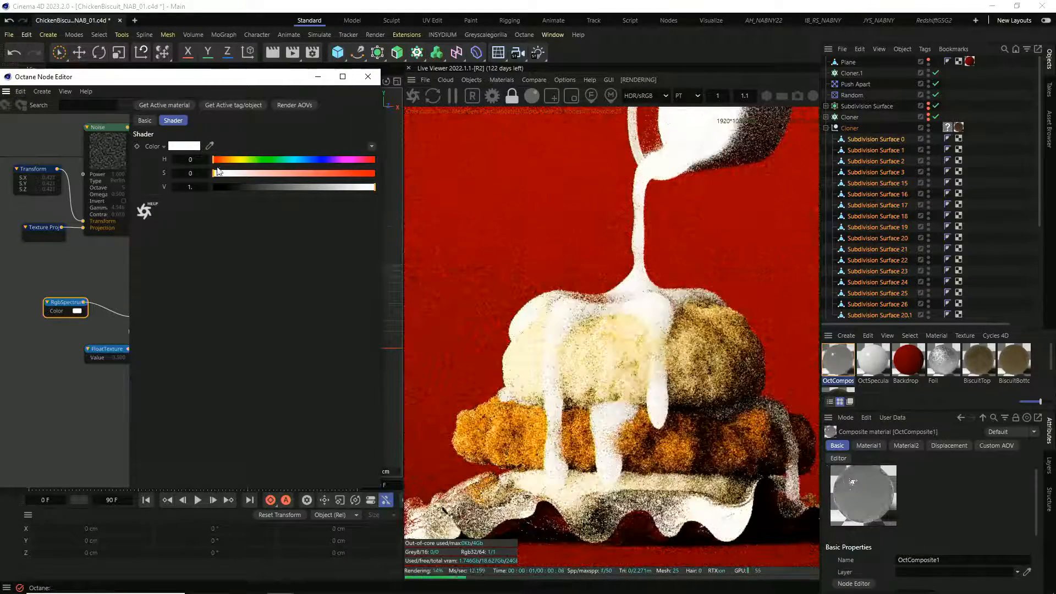
{"action": "left_click_drag", "start_coordinate": [215, 172], "coordinate": [224, 171]}
{"action": "left_click", "coordinate": [236, 160]}
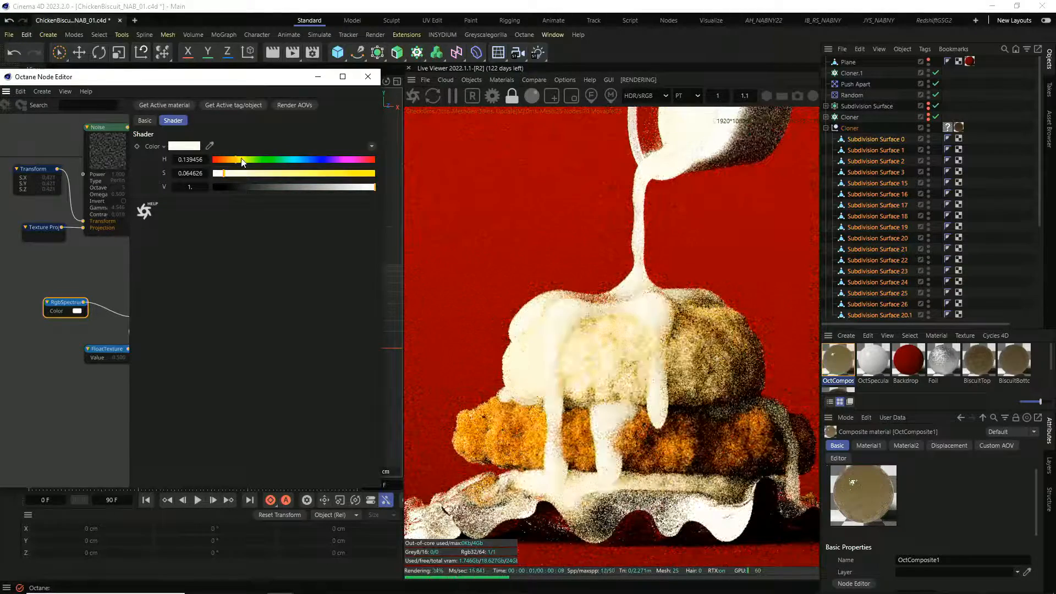
Connect a Displacement node to the Displacement input of OctComposite1 and place it clear of the composite node
{"action": "middle_click_drag", "start_coordinate": [110, 167], "coordinate": [58, 263]}
{"action": "left_click_drag", "start_coordinate": [130, 259], "coordinate": [311, 284]}
{"action": "middle_click_drag", "start_coordinate": [141, 292], "coordinate": [216, 338]}
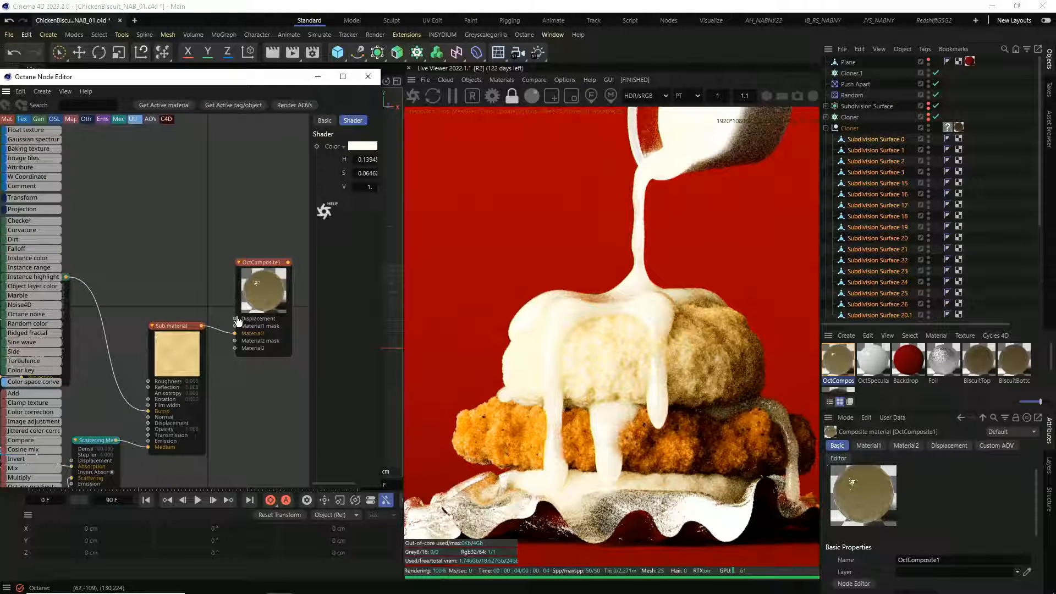
{"action": "key", "text": "shift+c"}
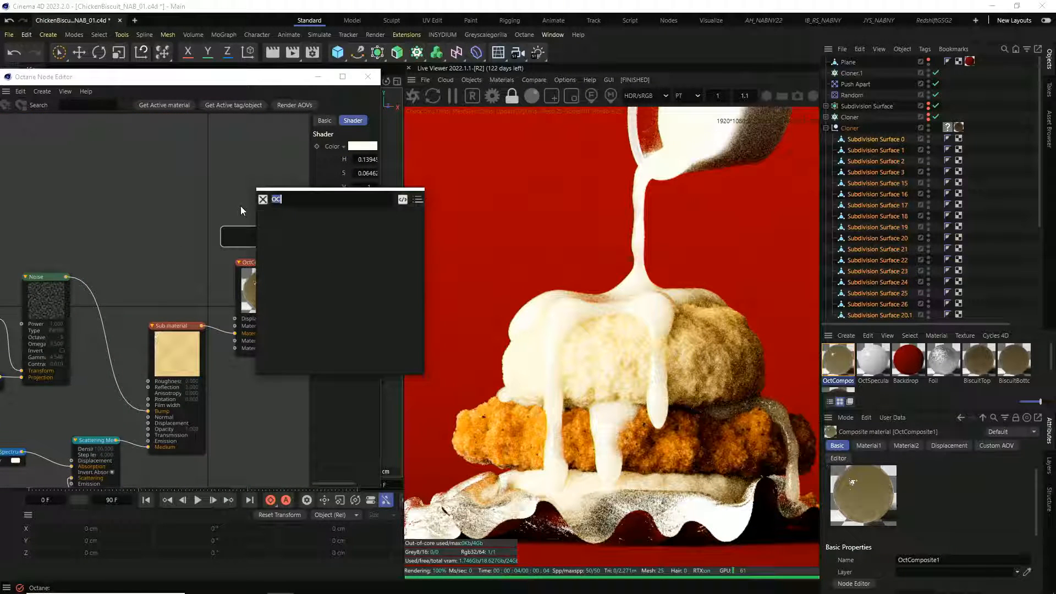
{"action": "type", "text": "dis"}
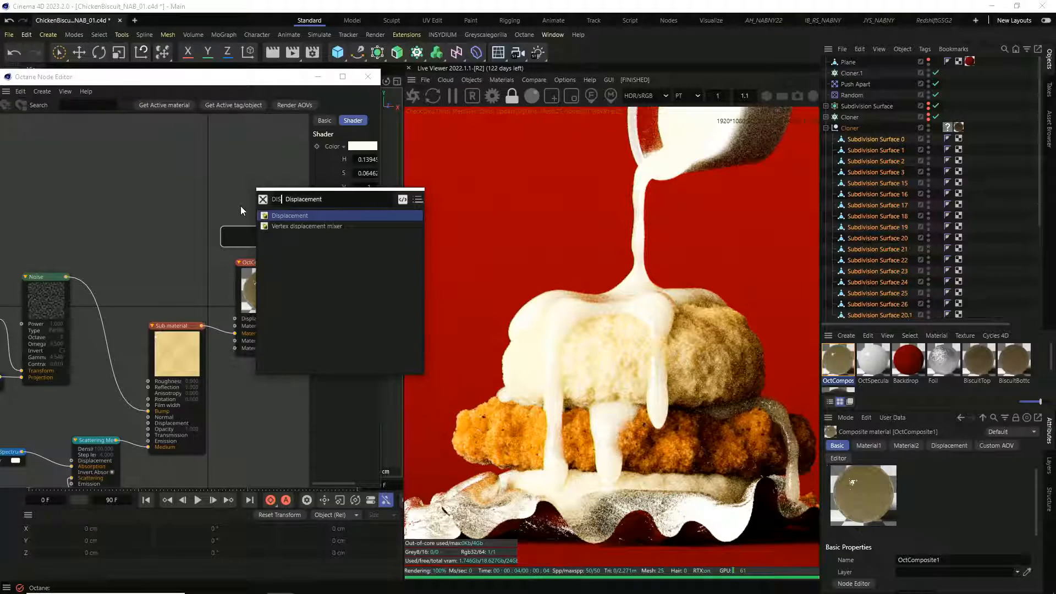
{"action": "key", "text": "Return"}
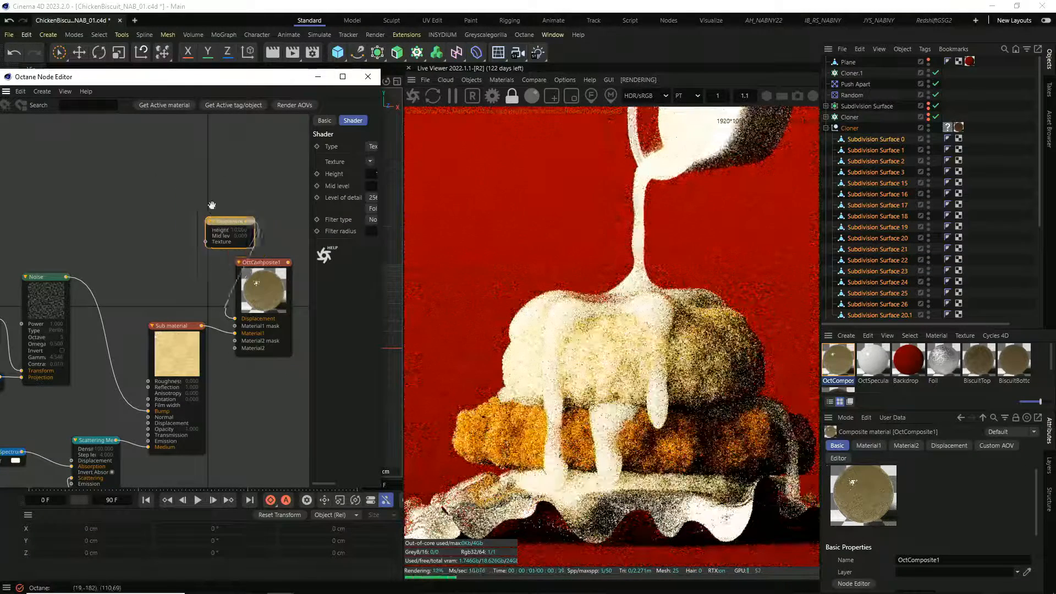
{"action": "left_click_drag", "start_coordinate": [212, 205], "coordinate": [155, 166]}
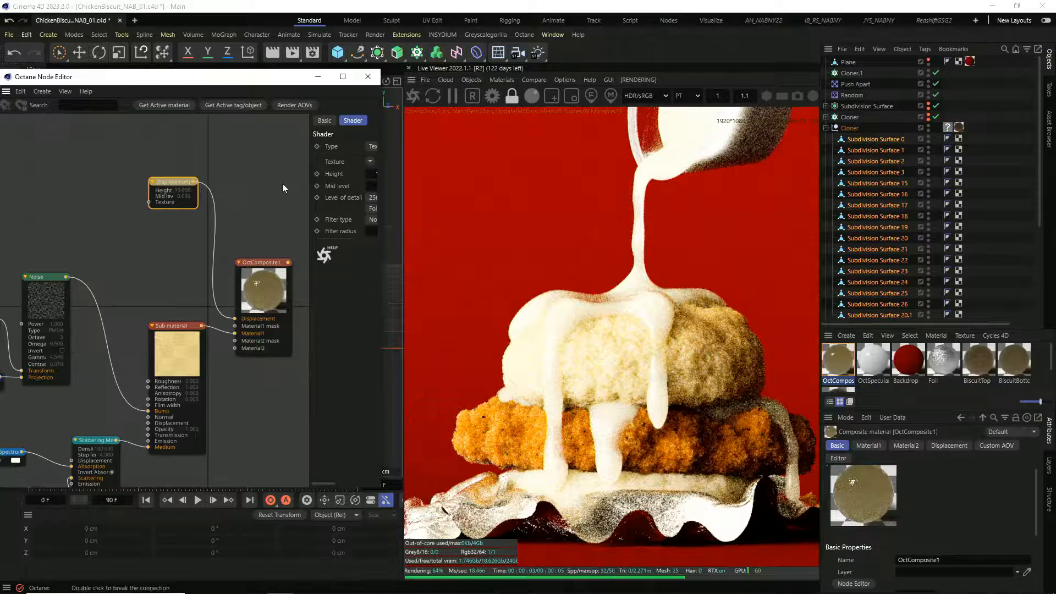
Switch the displacement to Vertex displacement with a Vector map type and Tangent vector space
{"action": "left_click_drag", "start_coordinate": [309, 198], "coordinate": [212, 198]}
{"action": "left_click", "coordinate": [321, 146]}
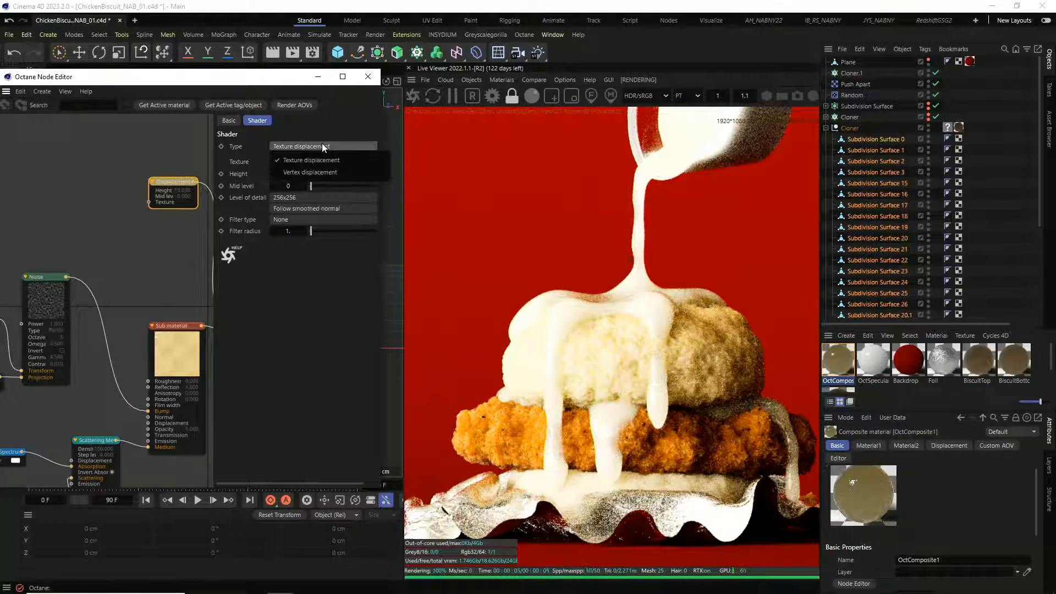
{"action": "left_click", "coordinate": [309, 170]}
{"action": "middle_click_drag", "start_coordinate": [107, 236], "coordinate": [122, 258]}
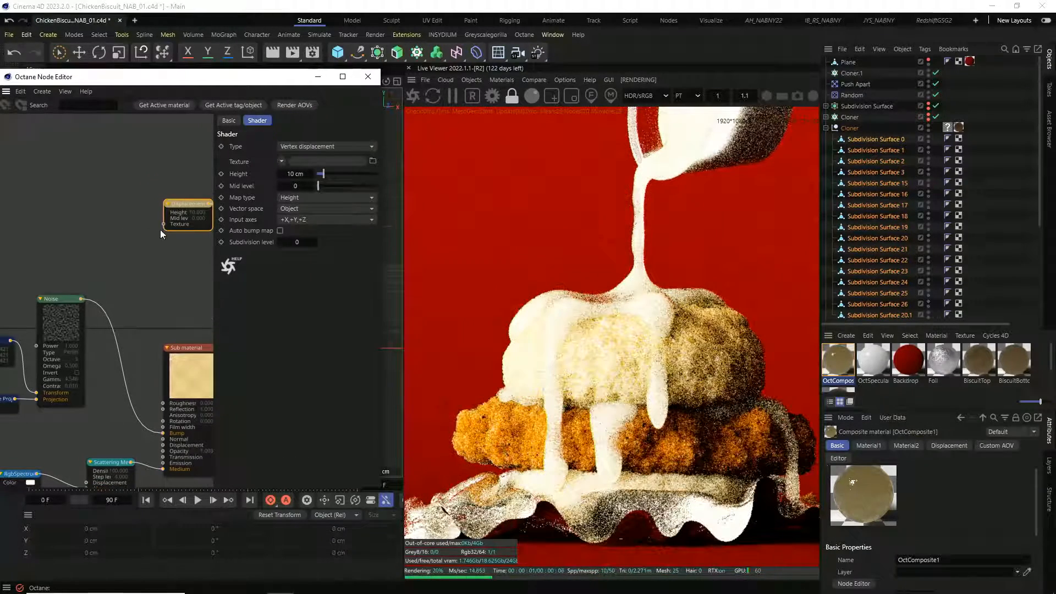
{"action": "left_click", "coordinate": [302, 197]}
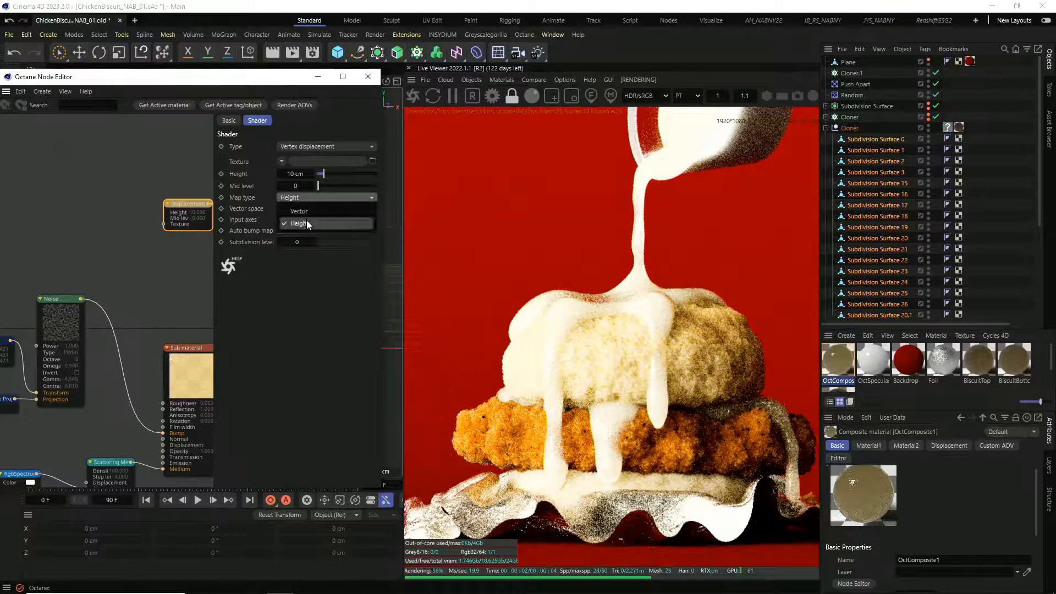
{"action": "left_click", "coordinate": [306, 220]}
{"action": "left_click", "coordinate": [309, 207]}
{"action": "left_click", "coordinate": [311, 234]}
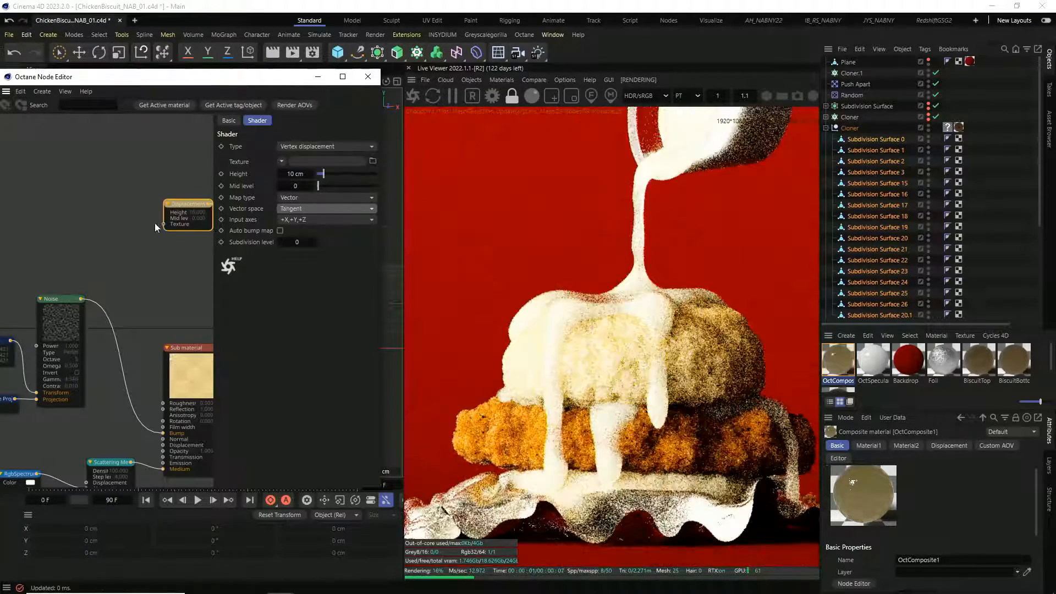
Connect an Octane noise node to the Displacement node's Texture input and check the whole sandwich in the render
{"action": "left_click_drag", "start_coordinate": [163, 229], "coordinate": [114, 189]}
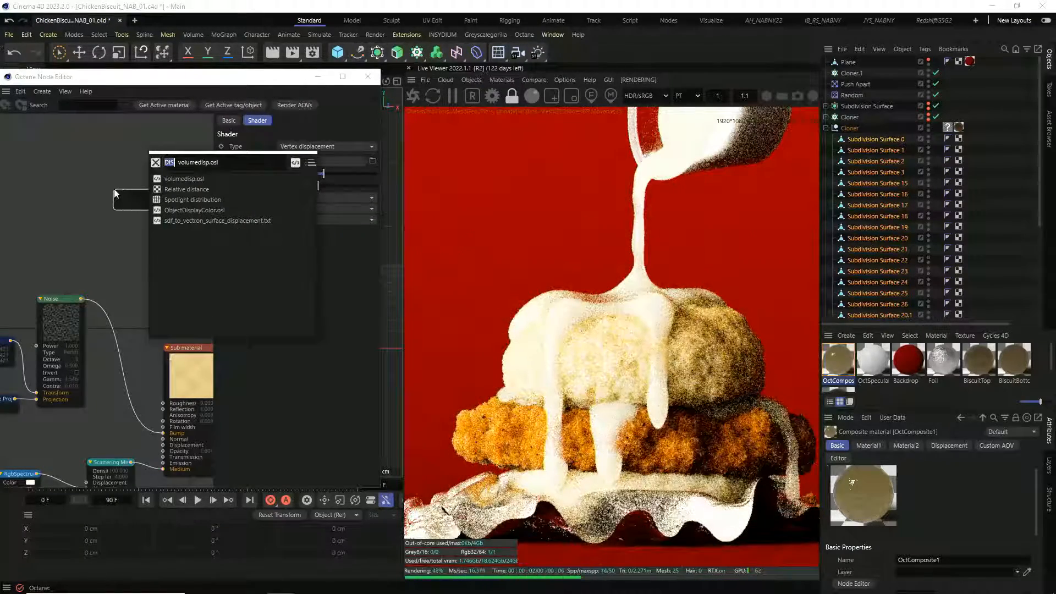
{"action": "type", "text": "OCT"}
{"action": "key", "text": "Return"}
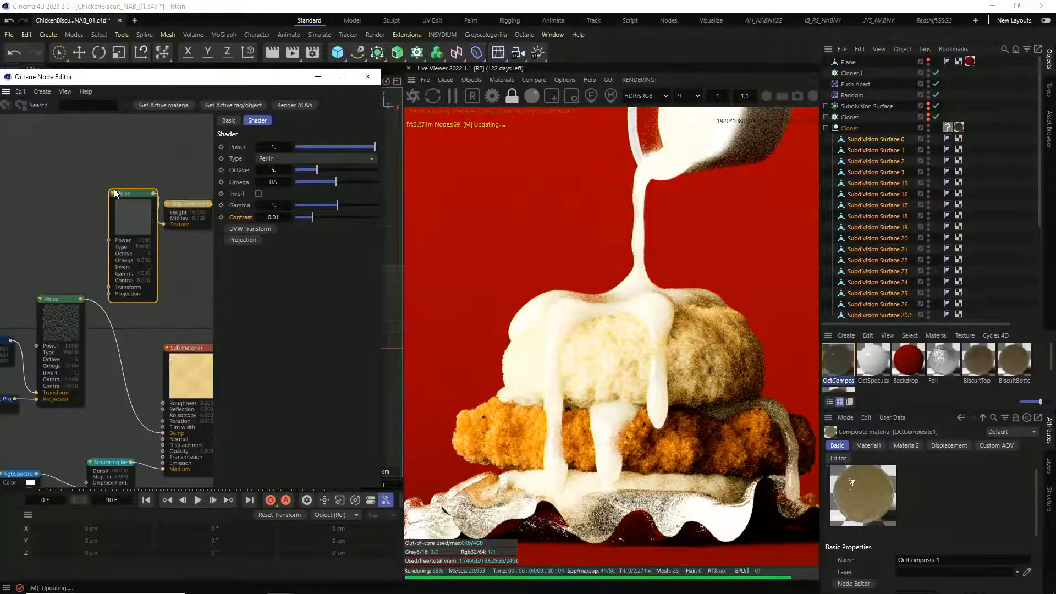
{"action": "scroll", "coordinate": [651, 408], "scroll_direction": "down", "scroll_amount": 5}
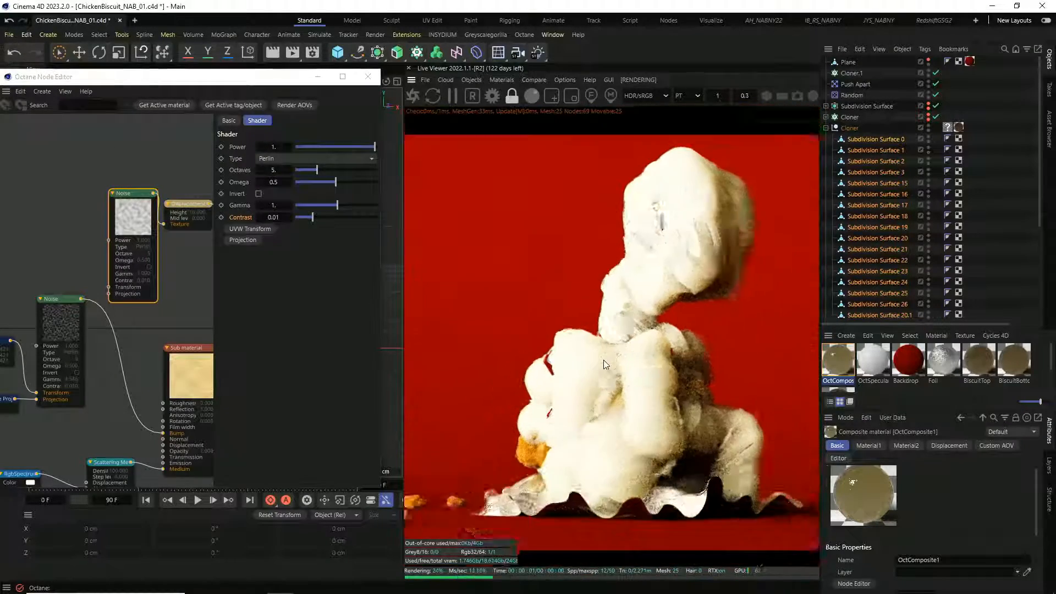
{"action": "scroll", "coordinate": [651, 409], "scroll_direction": "up", "scroll_amount": 2}
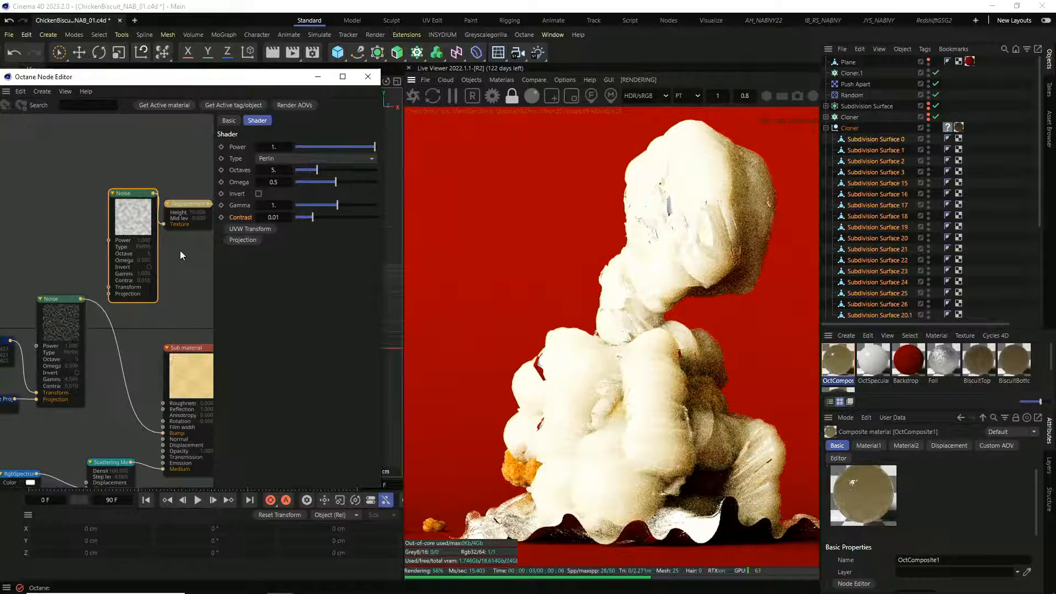
Set the Displacement node's height to 1 cm
{"action": "middle_click_drag", "start_coordinate": [180, 250], "coordinate": [110, 245]}
{"action": "left_click", "coordinate": [116, 200]}
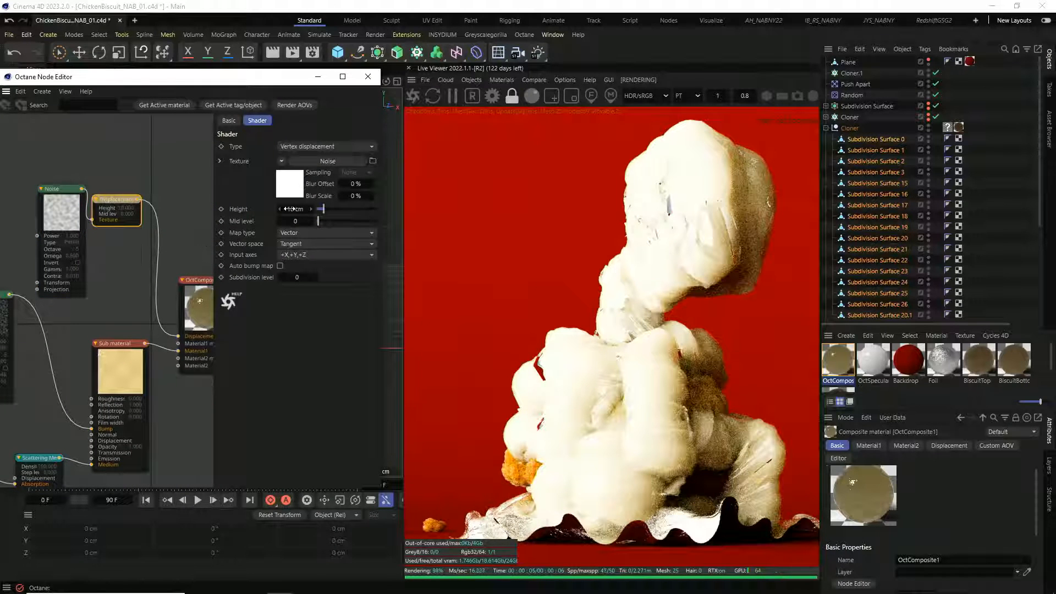
{"action": "left_click", "coordinate": [290, 209]}
{"action": "type", "text": "1"}
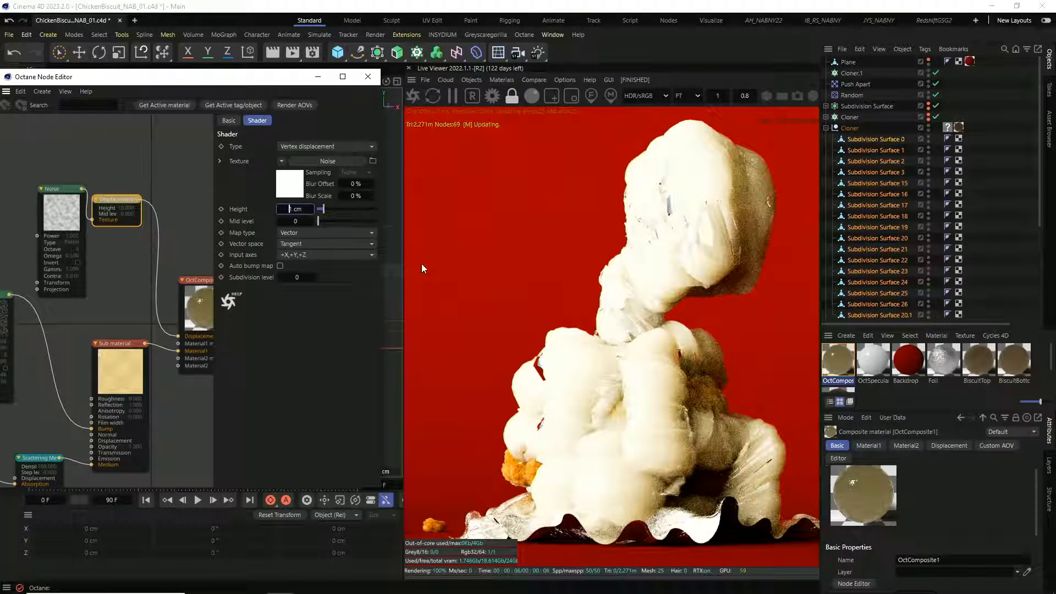
{"action": "key", "text": "Return"}
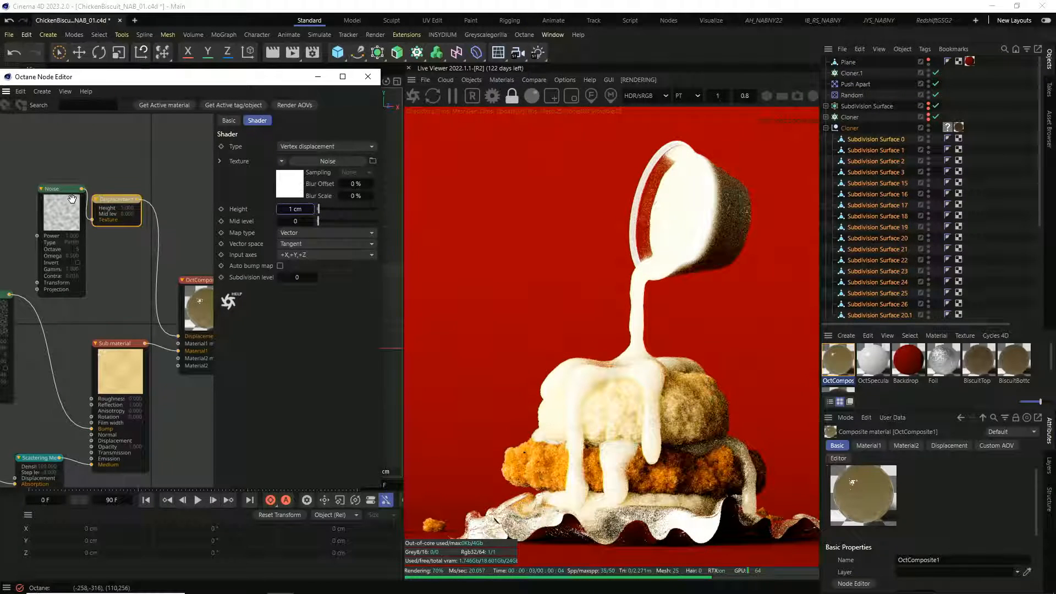
Solo the displacement Noise node and change its noise type to Turbulence
{"action": "right_click", "coordinate": [81, 246]}
{"action": "left_click", "coordinate": [100, 233]}
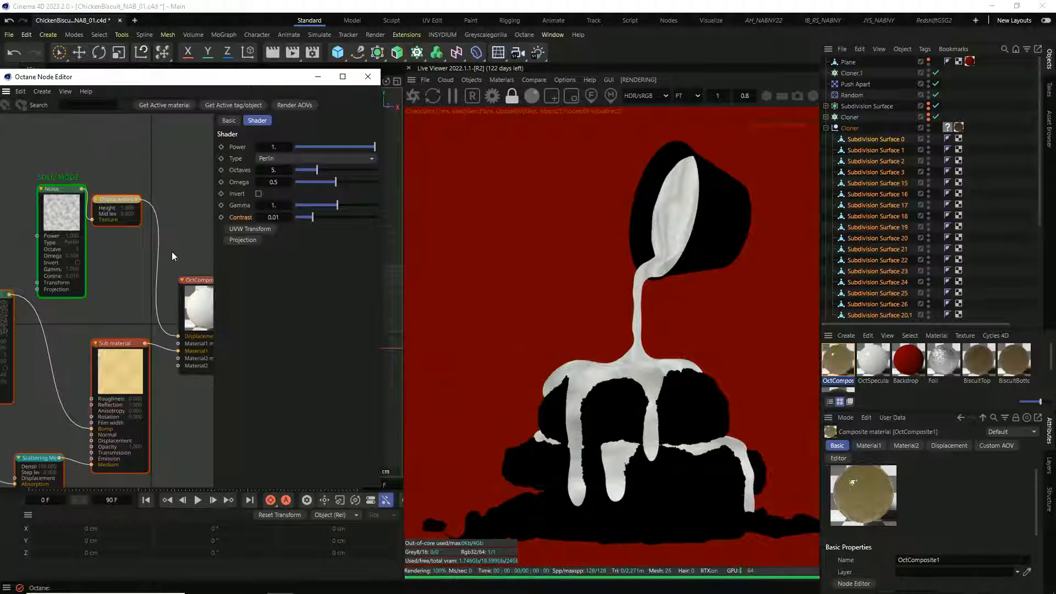
{"action": "left_click", "coordinate": [287, 159]}
{"action": "left_click", "coordinate": [292, 180]}
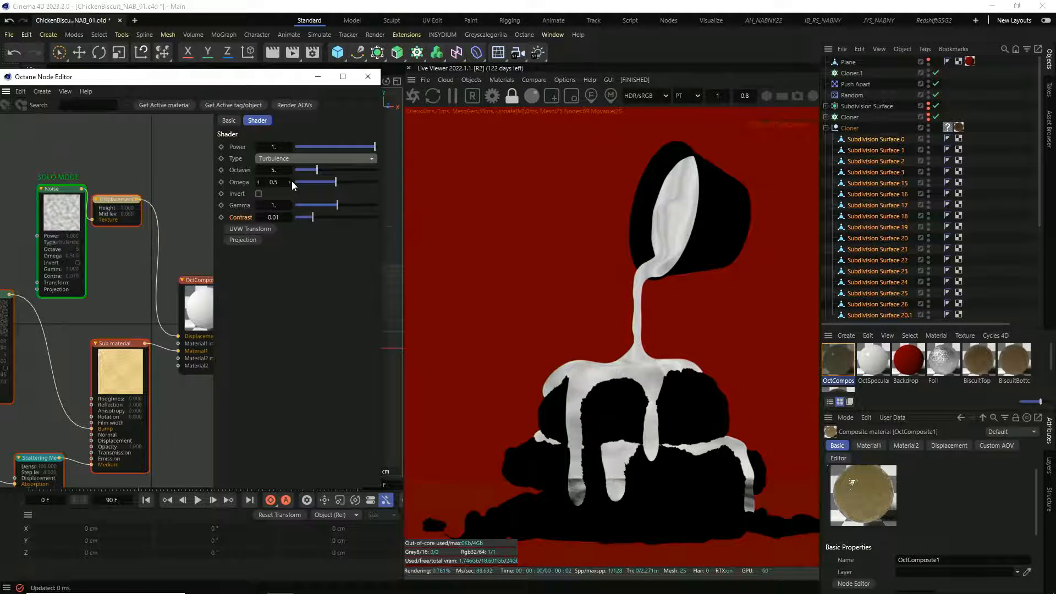
Add transform and projection nodes to the displacement noise, space them apart, and set the texture projection to XYZ to UVW
{"action": "left_click", "coordinate": [241, 239]}
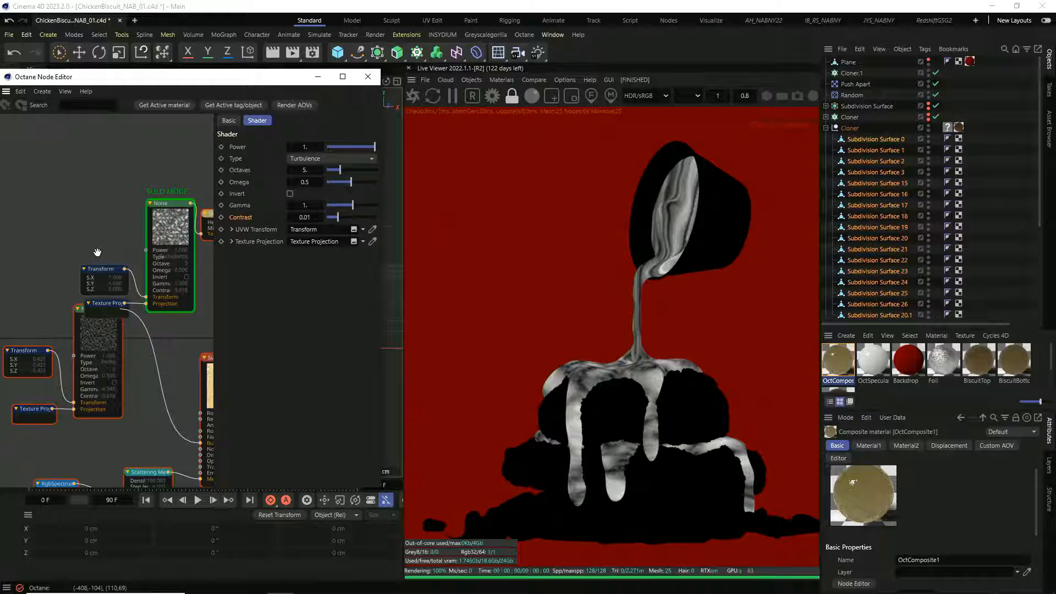
{"action": "left_click_drag", "start_coordinate": [99, 270], "coordinate": [97, 229]}
{"action": "left_click_drag", "start_coordinate": [103, 307], "coordinate": [87, 261]}
{"action": "left_click", "coordinate": [319, 147]}
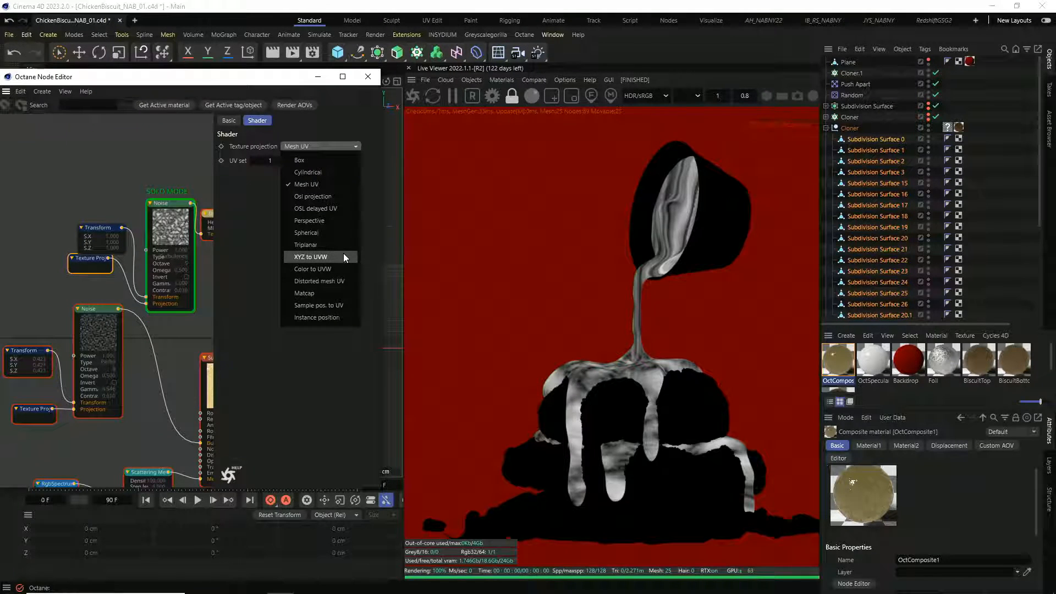
{"action": "left_click", "coordinate": [343, 256]}
{"action": "left_click_drag", "start_coordinate": [101, 242], "coordinate": [89, 199]}
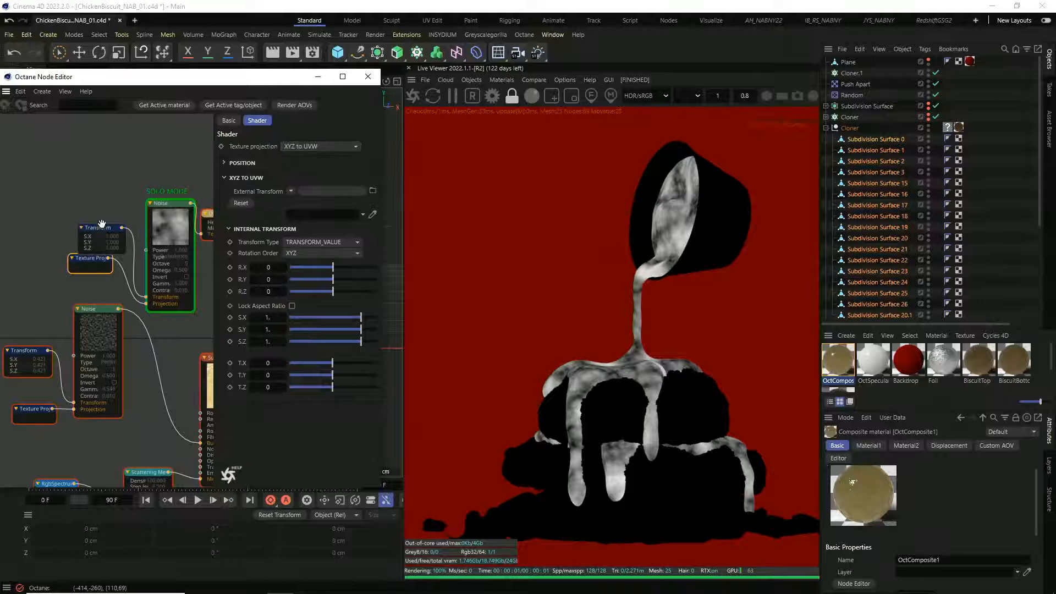
Space the displacement noise's projection node apart from its transform and take the Noise node out of solo mode
{"action": "left_click_drag", "start_coordinate": [88, 269], "coordinate": [80, 279]}
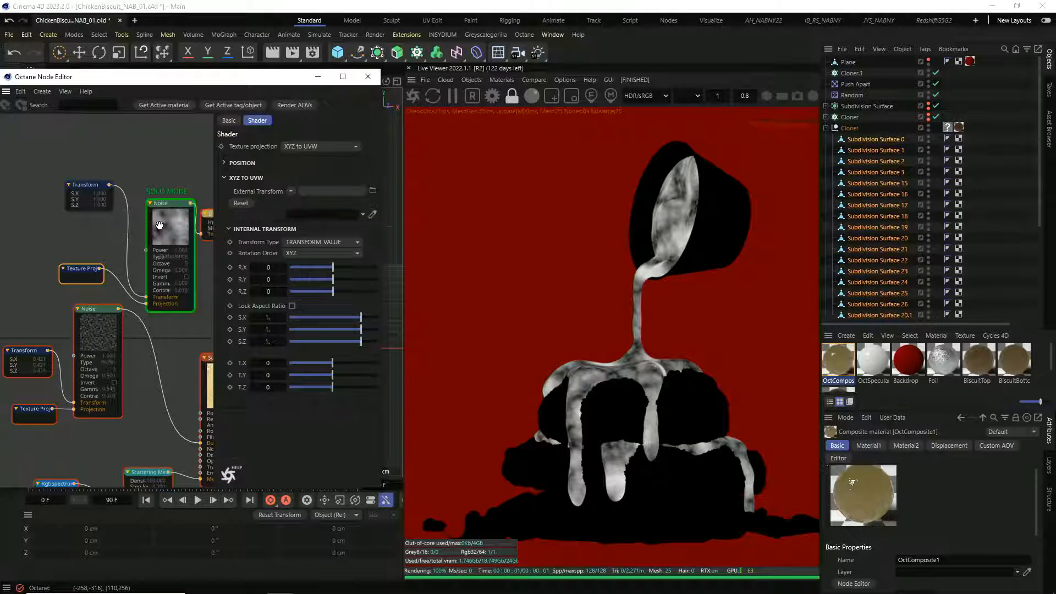
{"action": "left_click", "coordinate": [173, 250]}
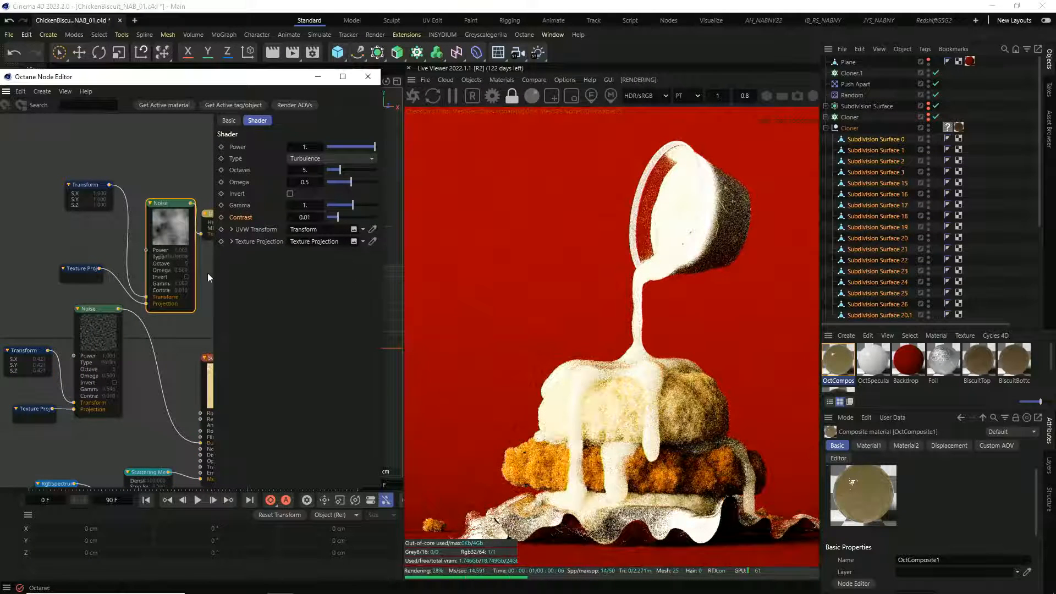
Set the Float texture feeding the Scattering Medium's scattering input to about 0.926
{"action": "middle_click_drag", "start_coordinate": [175, 387], "coordinate": [142, 307]}
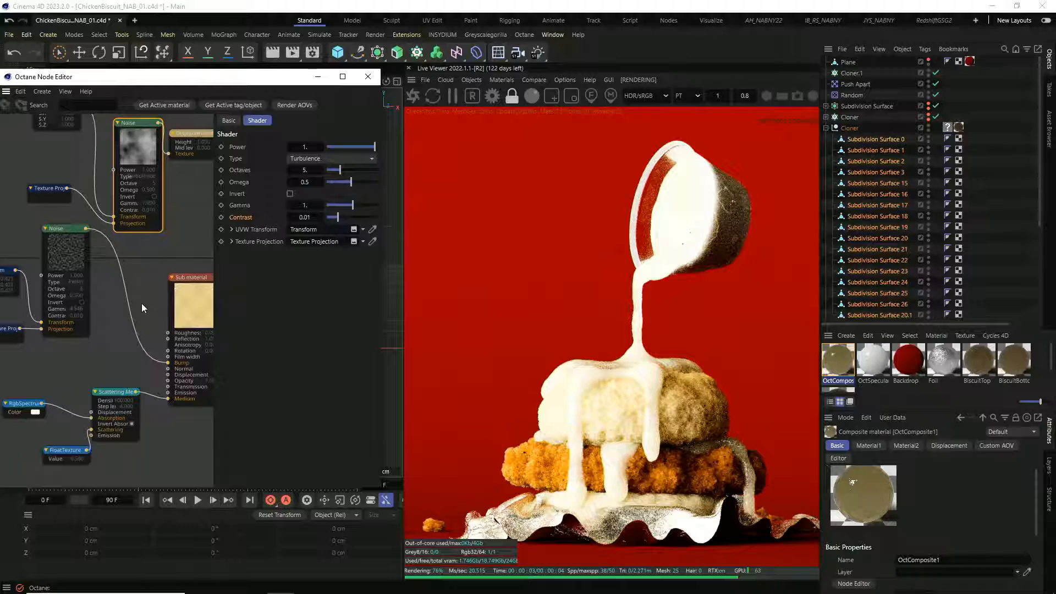
{"action": "middle_click_drag", "start_coordinate": [128, 366], "coordinate": [162, 313]}
{"action": "left_click", "coordinate": [98, 395]}
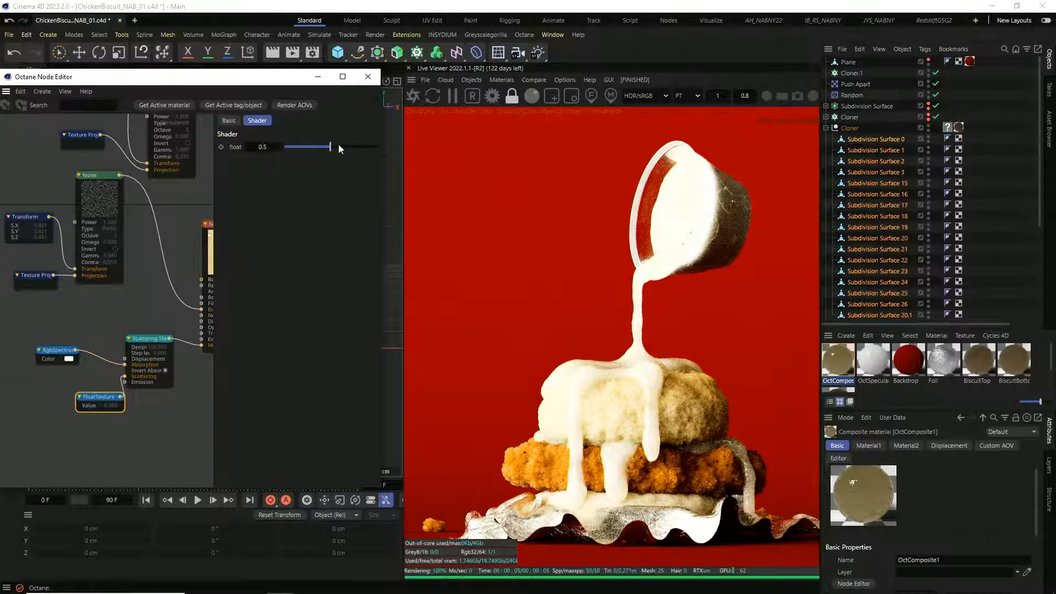
{"action": "left_click_drag", "start_coordinate": [338, 146], "coordinate": [368, 147]}
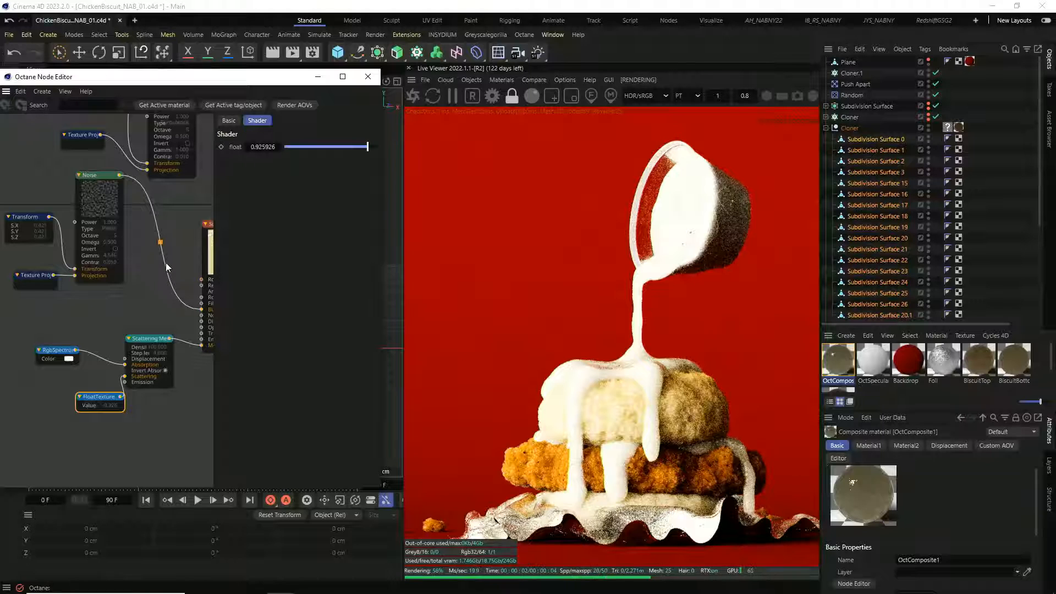
Add a Mix Texture node to the Sub material's Transmission input and place it above the Scattering Medium node
{"action": "middle_click_drag", "start_coordinate": [144, 271], "coordinate": [25, 264]}
{"action": "left_click_drag", "start_coordinate": [187, 180], "coordinate": [198, 197]}
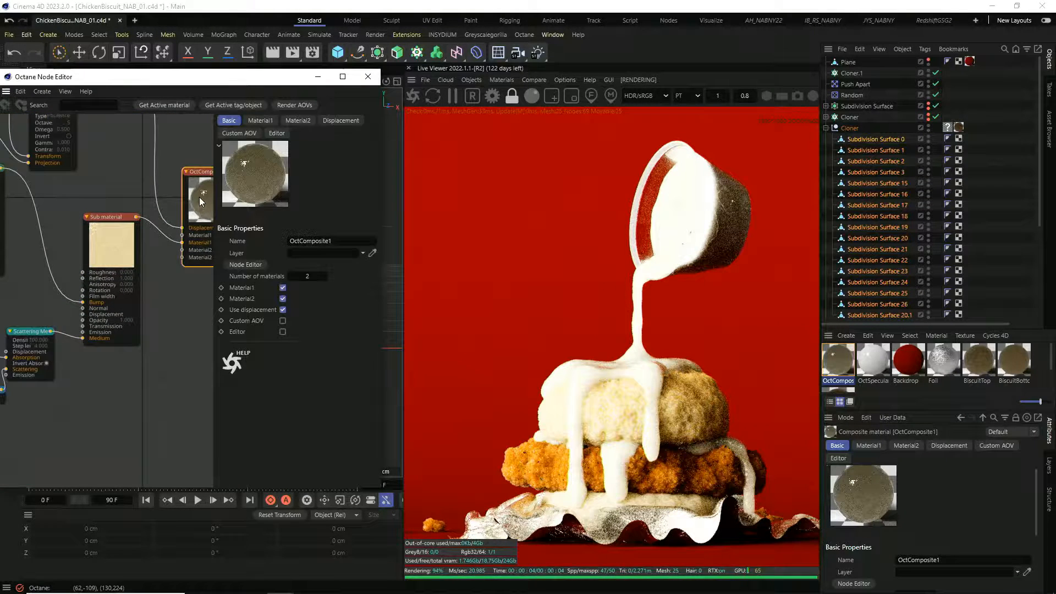
{"action": "middle_click_drag", "start_coordinate": [136, 290], "coordinate": [118, 281]}
{"action": "scroll", "coordinate": [110, 242], "scroll_direction": "down", "scroll_amount": 3}
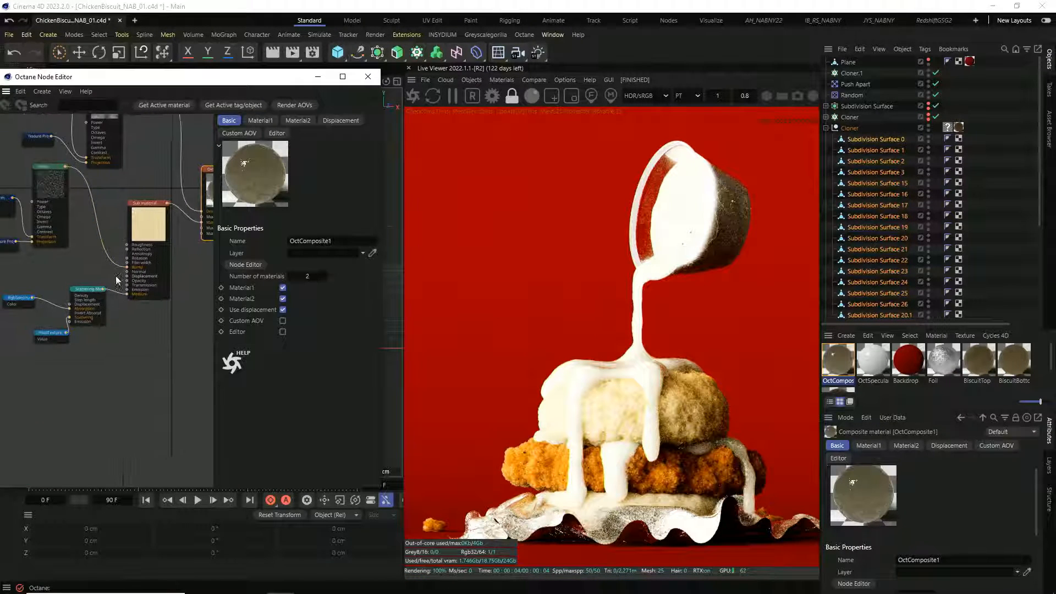
{"action": "scroll", "coordinate": [104, 301], "scroll_direction": "up", "scroll_amount": 3}
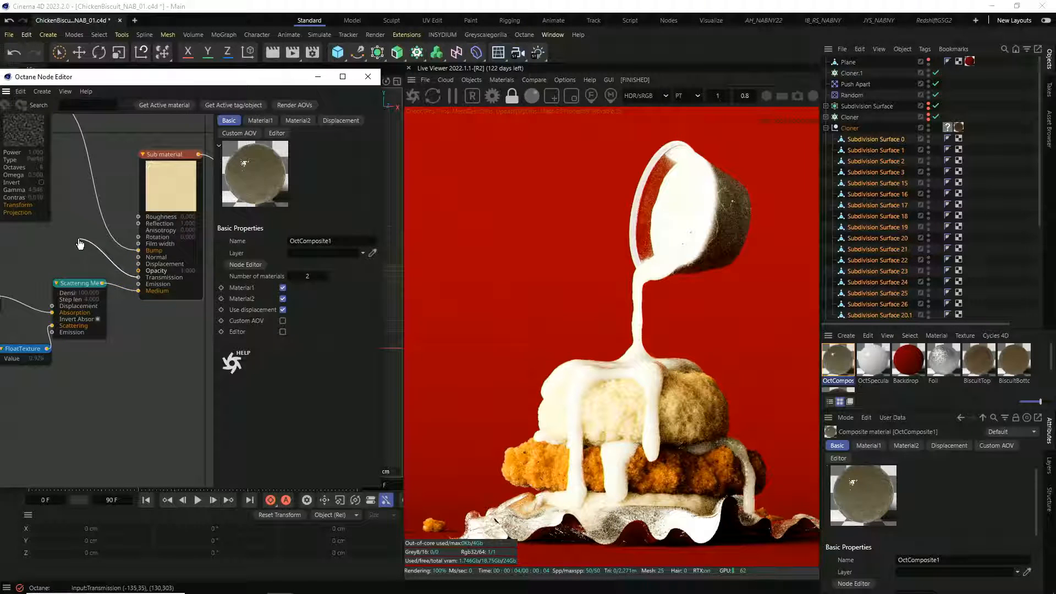
{"action": "left_click_drag", "start_coordinate": [80, 244], "coordinate": [79, 243]}
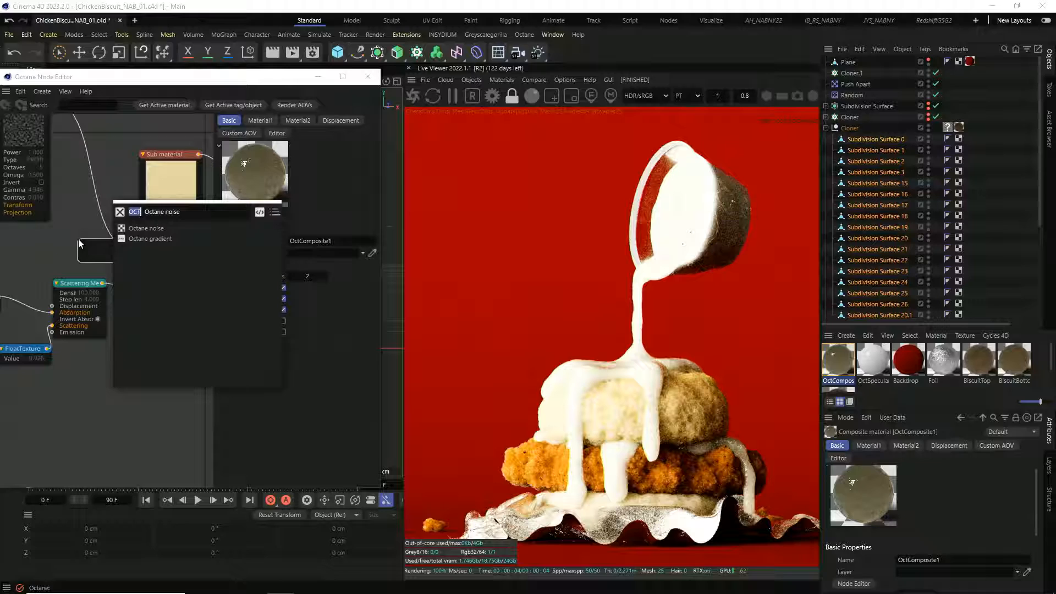
{"action": "type", "text": "mix"}
{"action": "key", "text": "Return"}
{"action": "middle_click_drag", "start_coordinate": [78, 276], "coordinate": [170, 301]}
{"action": "left_click_drag", "start_coordinate": [168, 267], "coordinate": [137, 262]}
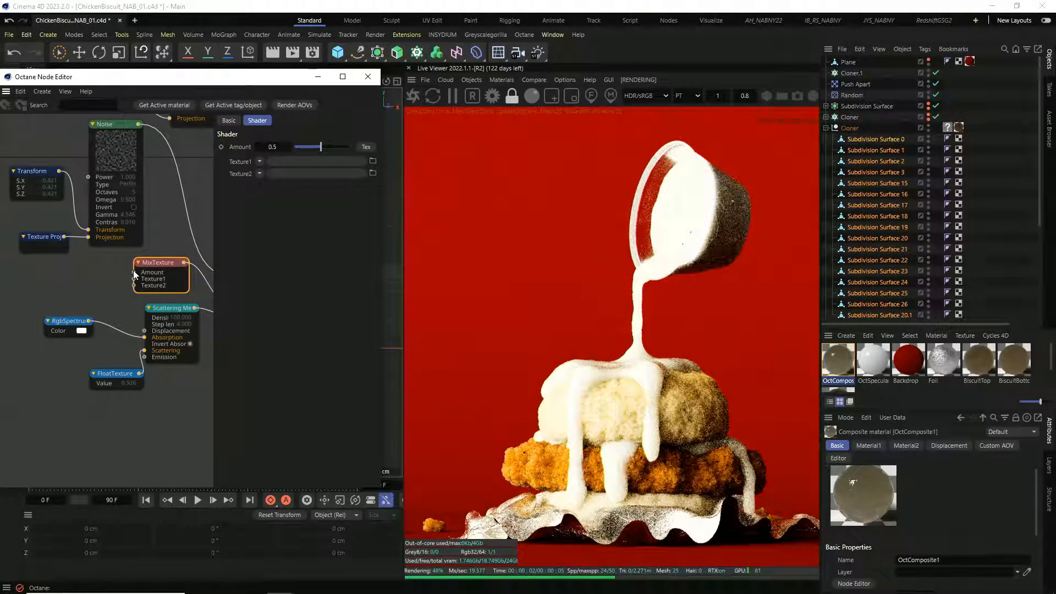
Connect a new Octane noise node to the Mix Texture's Amount input
{"action": "left_click_drag", "start_coordinate": [51, 272], "coordinate": [50, 272]}
{"action": "type", "text": "OC"}
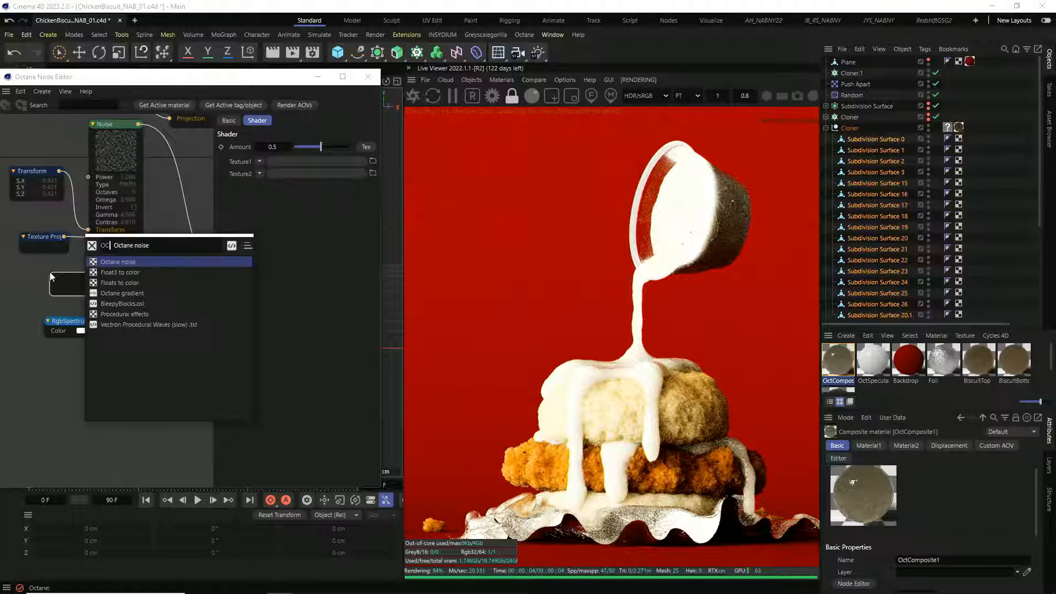
{"action": "key", "text": "Return"}
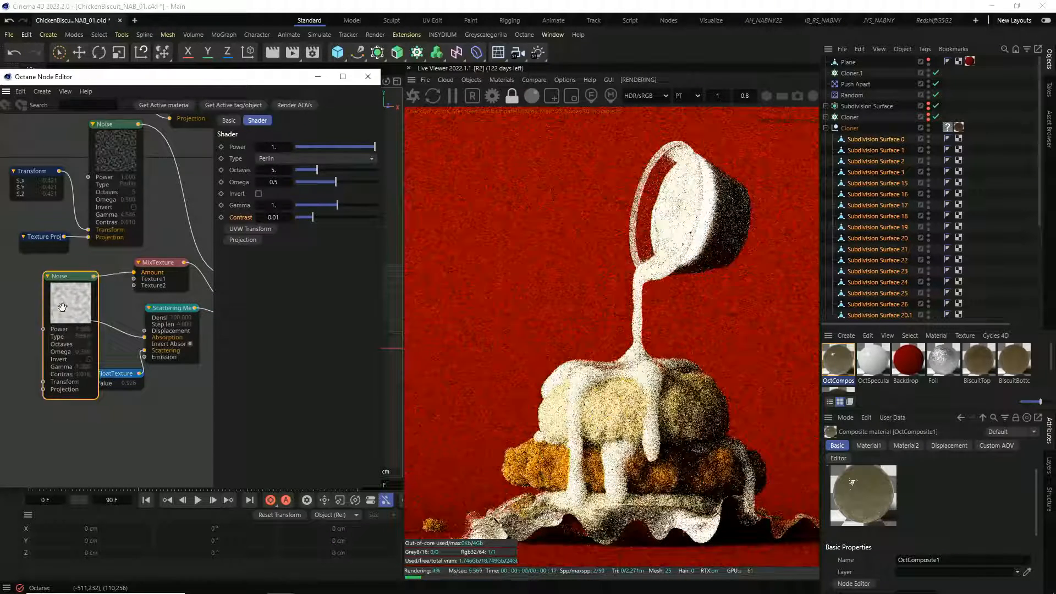
Add an RGB Spectrum node to the Mix Texture's texture input and set its color to H 0.163, S 0.177, V 0.44
{"action": "left_click_drag", "start_coordinate": [134, 285], "coordinate": [100, 285]}
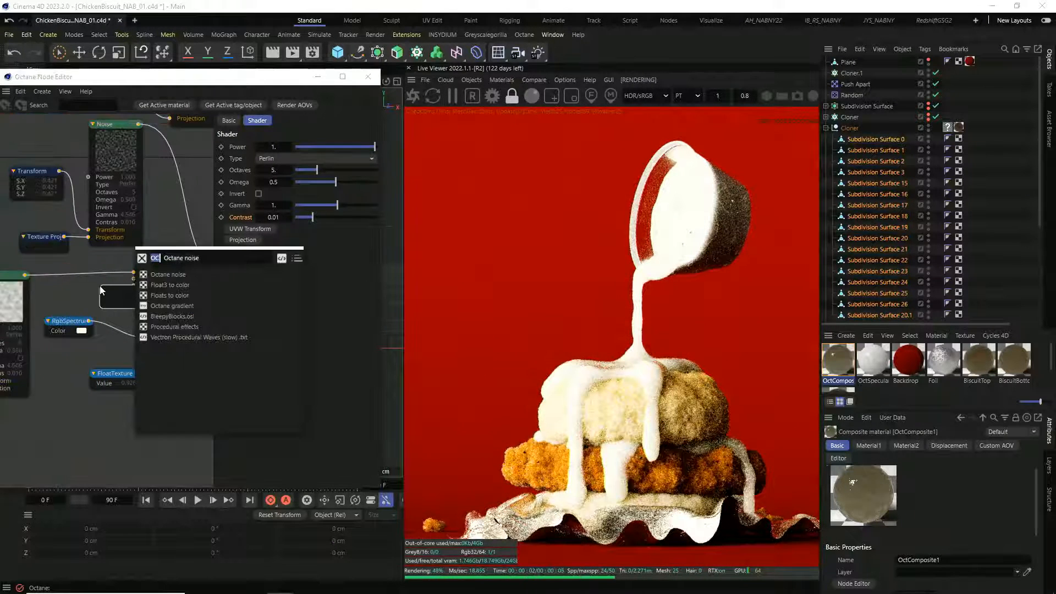
{"action": "type", "text": "rgb"}
{"action": "key", "text": "Return"}
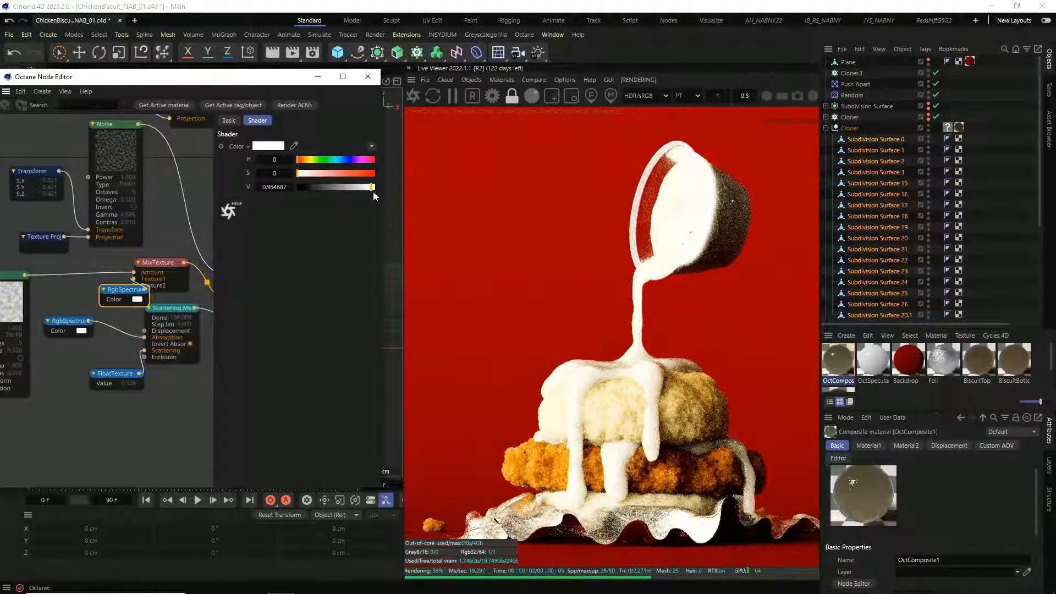
{"action": "left_click_drag", "start_coordinate": [373, 187], "coordinate": [350, 188]}
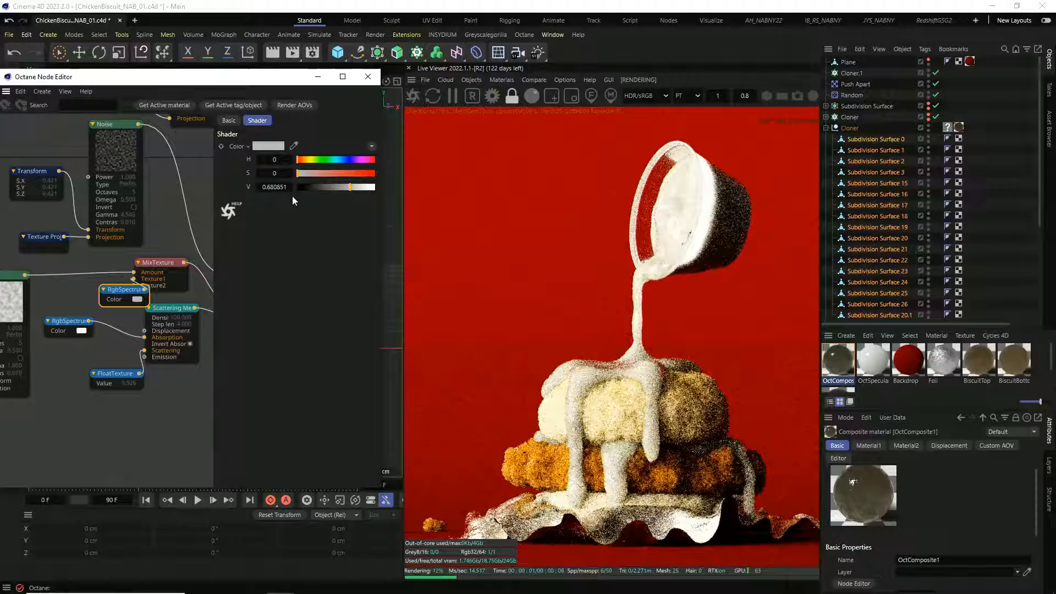
{"action": "left_click", "coordinate": [311, 173]}
{"action": "left_click", "coordinate": [309, 159]}
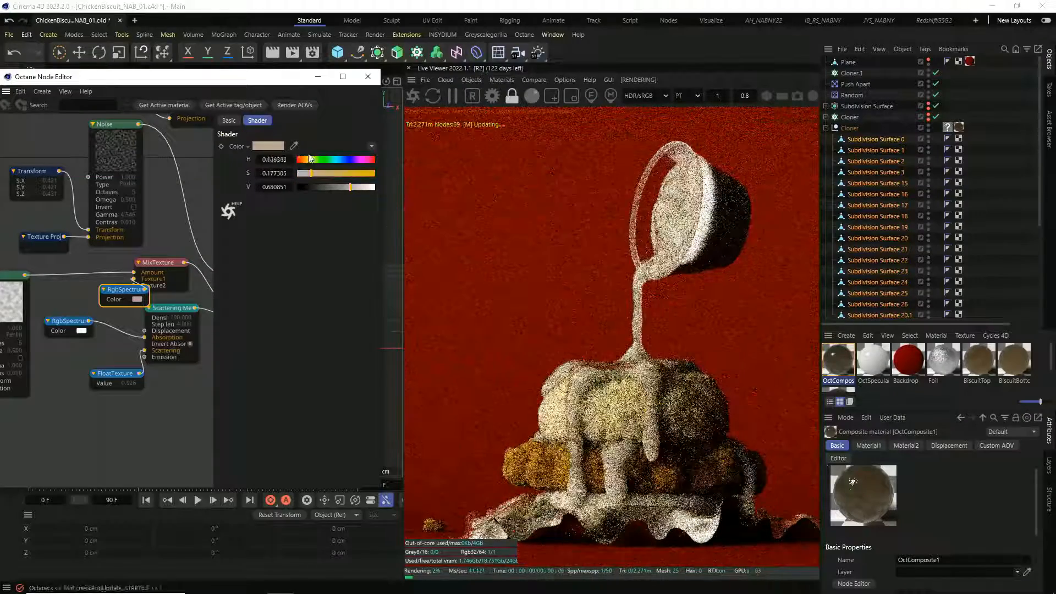
{"action": "left_click", "coordinate": [331, 187]}
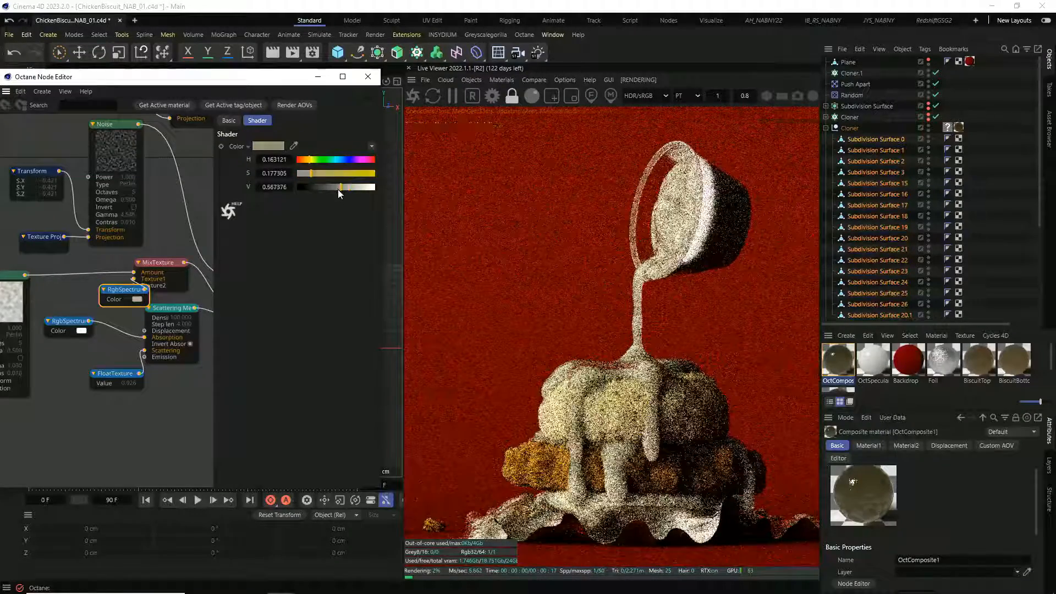
Set the mix noise's contrast to about 7.47 and add transform and projection nodes to it
{"action": "middle_click_drag", "start_coordinate": [70, 276], "coordinate": [132, 273]}
{"action": "left_click", "coordinate": [78, 275]}
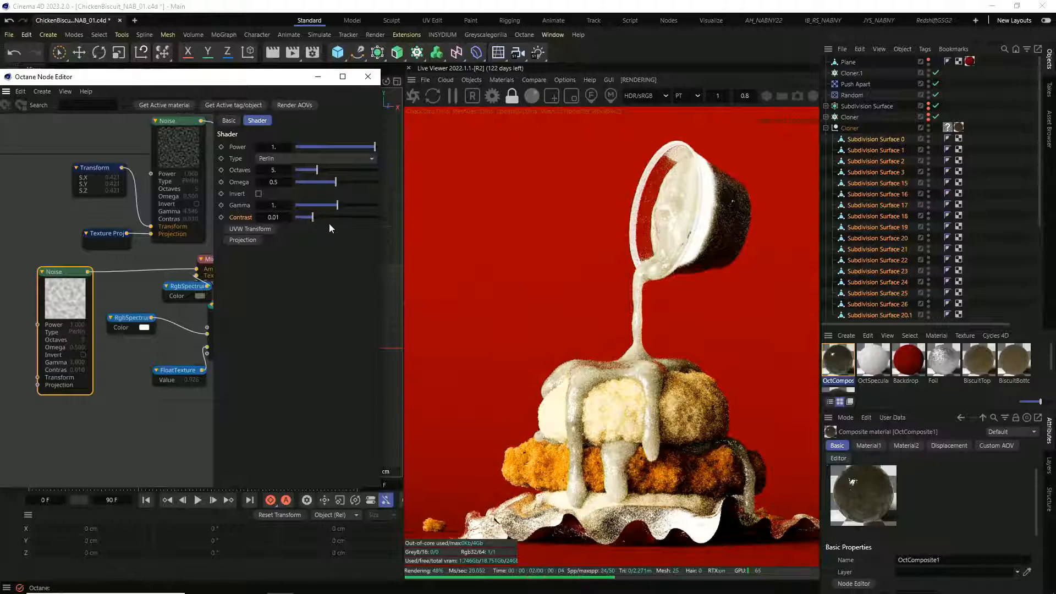
{"action": "left_click_drag", "start_coordinate": [340, 216], "coordinate": [359, 216]}
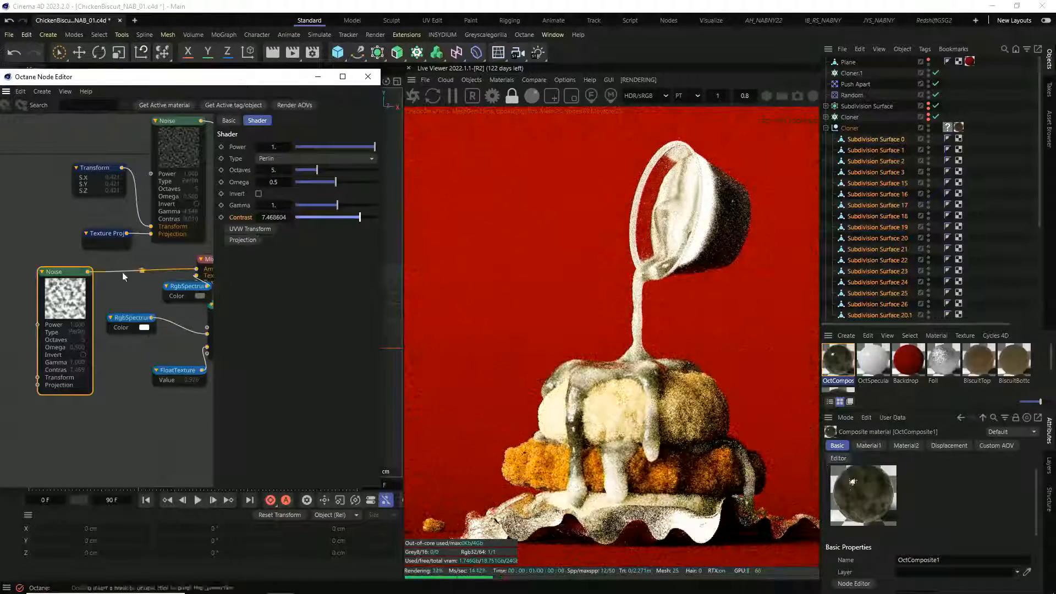
{"action": "left_click", "coordinate": [241, 241]}
{"action": "left_click", "coordinate": [245, 228]}
{"action": "middle_click_drag", "start_coordinate": [176, 228], "coordinate": [253, 229]}
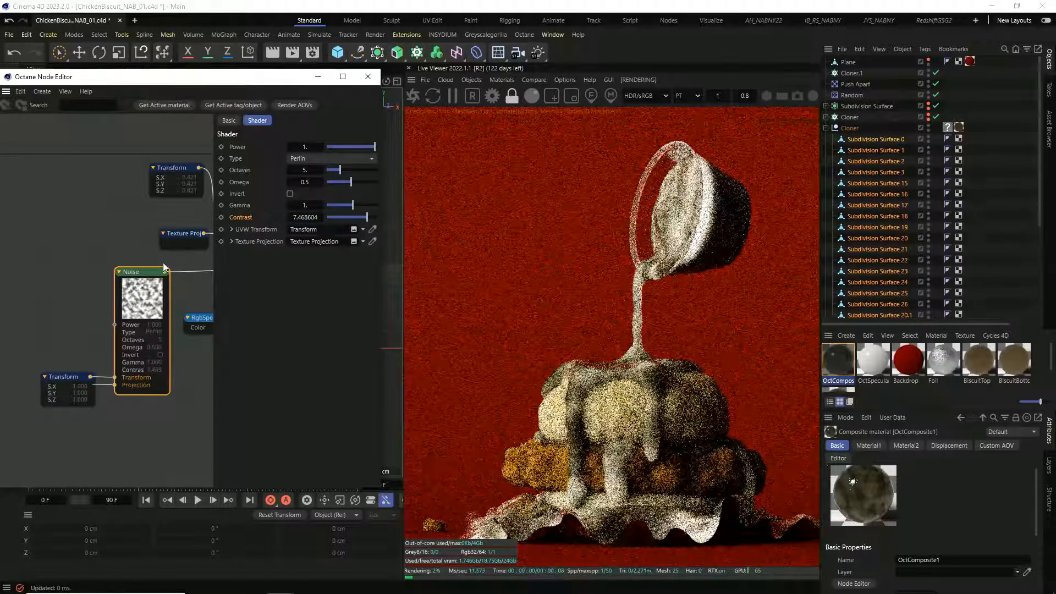
Separate the mix noise's new transform and projection nodes and set the texture projection to XYZ to UVW
{"action": "left_click", "coordinate": [70, 309]}
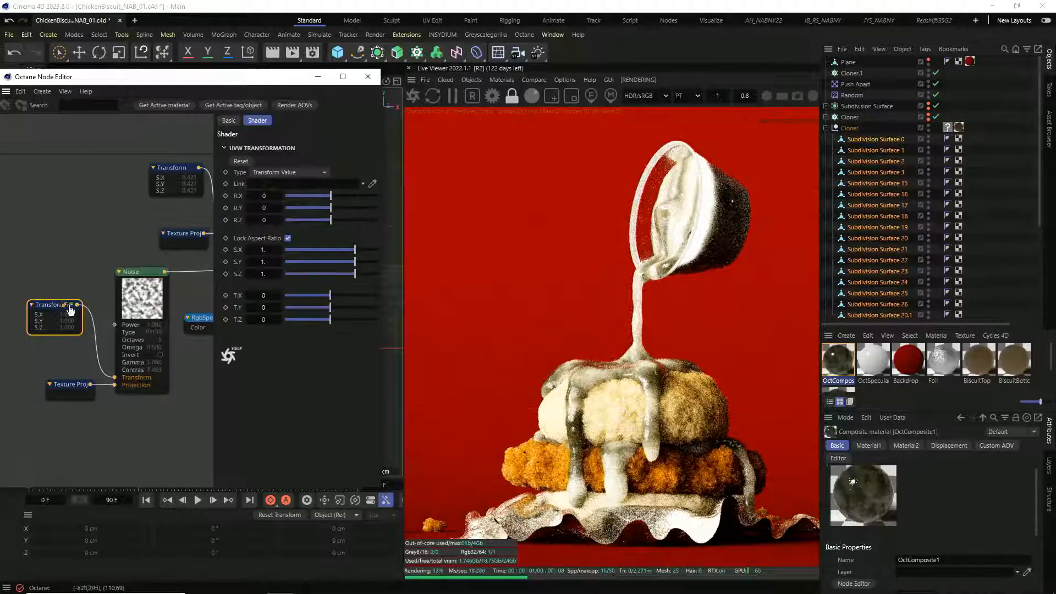
{"action": "left_click", "coordinate": [57, 385]}
{"action": "left_click", "coordinate": [300, 147]}
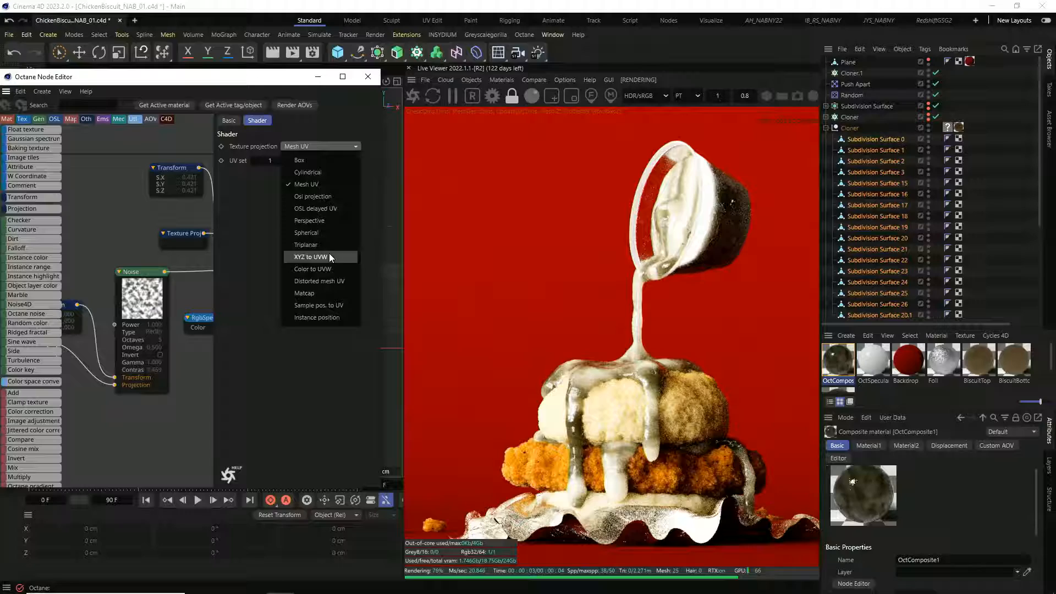
{"action": "left_click", "coordinate": [305, 245]}
{"action": "left_click", "coordinate": [324, 147]}
{"action": "left_click", "coordinate": [307, 257]}
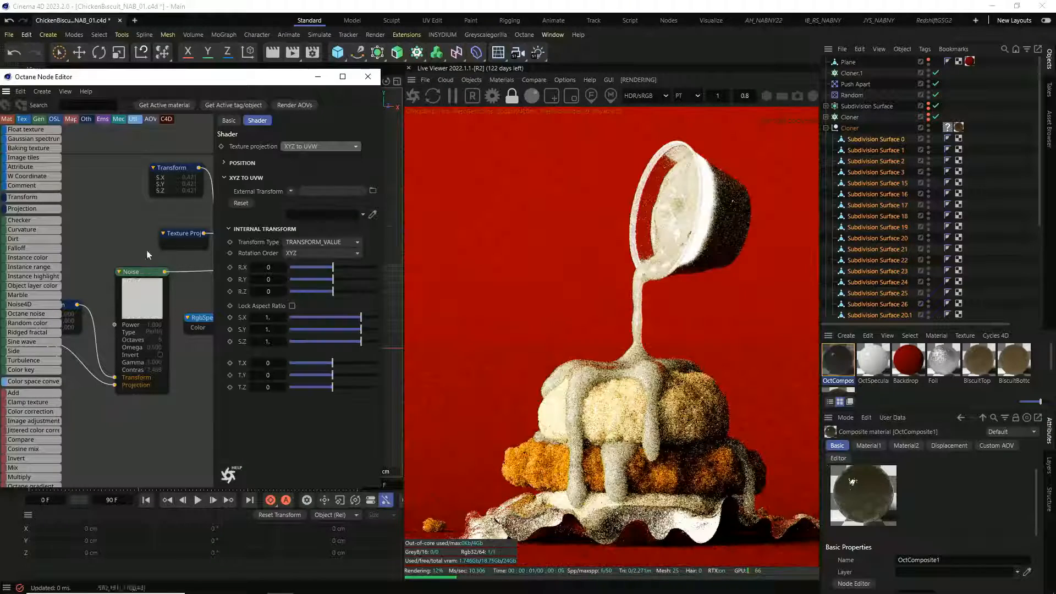
Scale the mix noise's transform to about 0.305 and set the noise's omega to about 0.718 and gamma to about 0.85
{"action": "scroll", "coordinate": [162, 292], "scroll_direction": "down", "scroll_amount": 2}
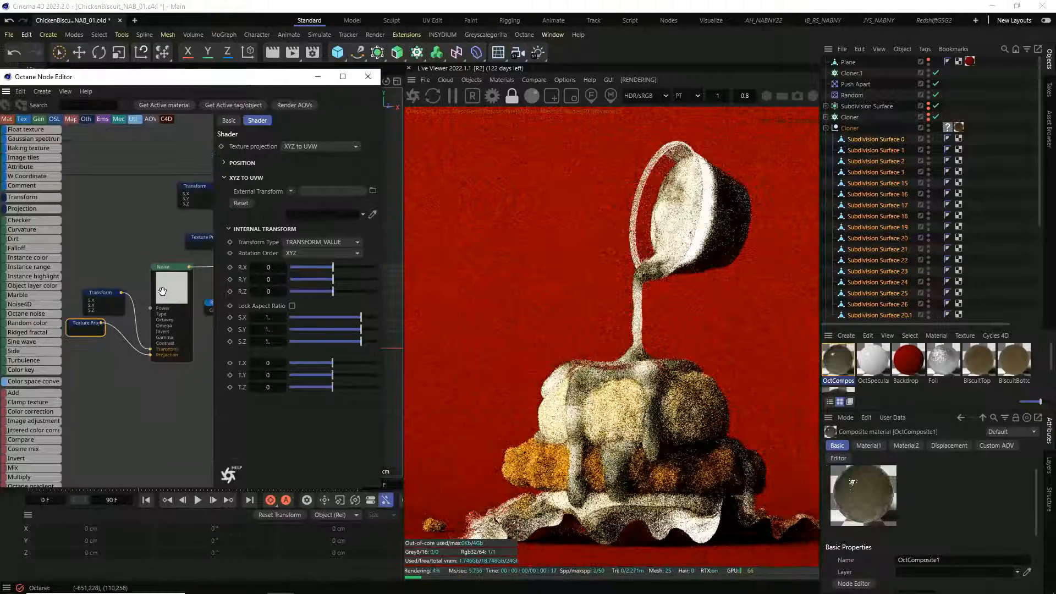
{"action": "left_click", "coordinate": [96, 297]}
{"action": "left_click", "coordinate": [342, 251]}
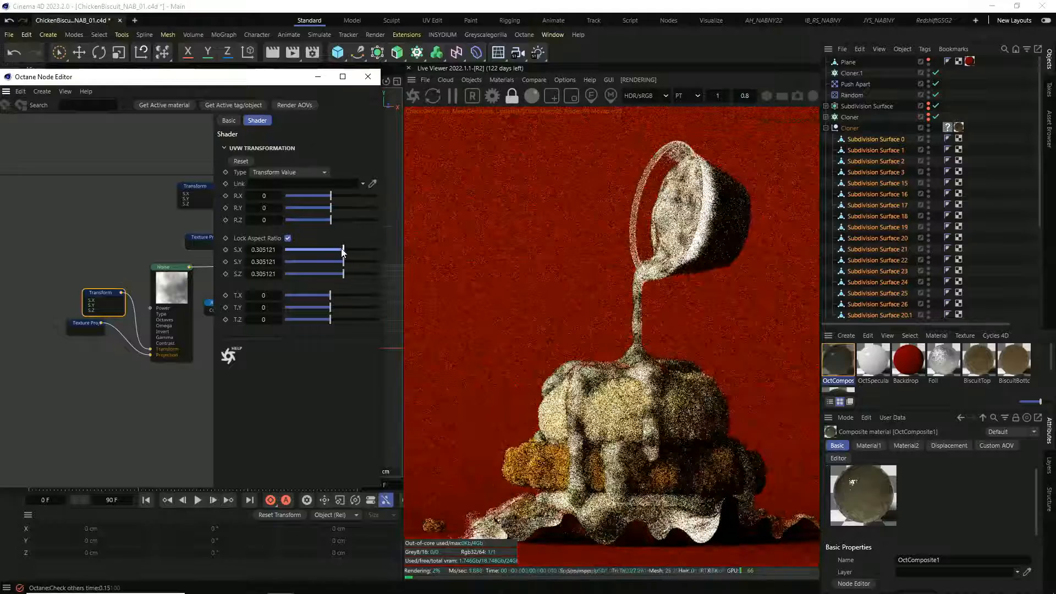
{"action": "left_click", "coordinate": [175, 290]}
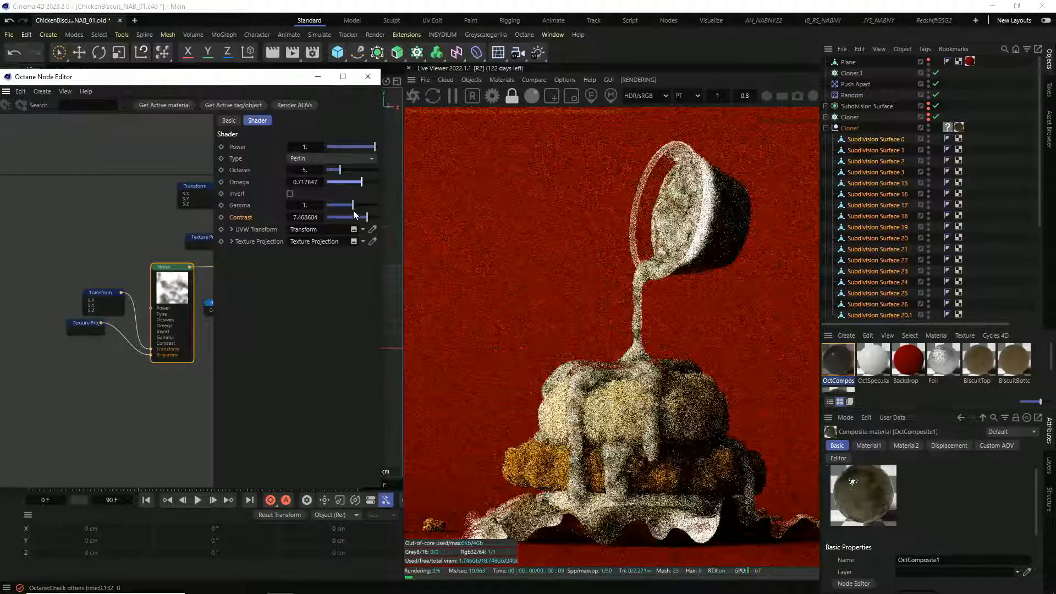
{"action": "mouse_move", "coordinate": [354, 207]}
{"action": "left_mouse_down"}
{"action": "mouse_move", "coordinate": [353, 217]}
{"action": "mouse_move", "coordinate": [352, 205]}
{"action": "left_mouse_up"}
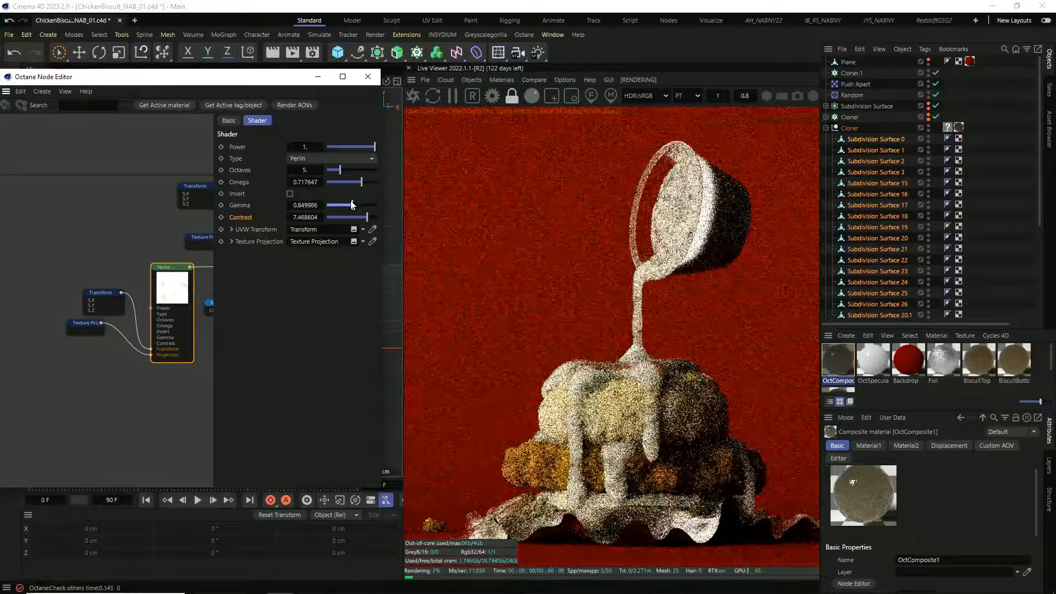
Set the Displacement node's height to 2 cm and its mid level to about 0.223
{"action": "middle_click_drag", "start_coordinate": [146, 252], "coordinate": [98, 277]}
{"action": "middle_click_drag", "start_coordinate": [178, 201], "coordinate": [105, 262]}
{"action": "middle_click_drag", "start_coordinate": [173, 215], "coordinate": [76, 309]}
{"action": "left_click", "coordinate": [153, 255]}
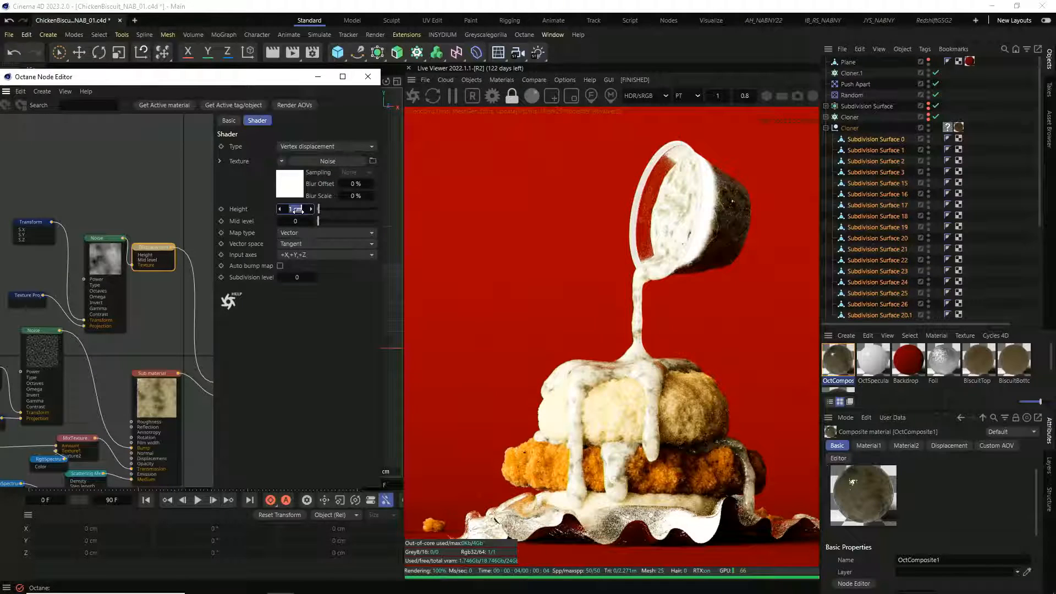
{"action": "type", "text": "2"}
{"action": "key", "text": "Return"}
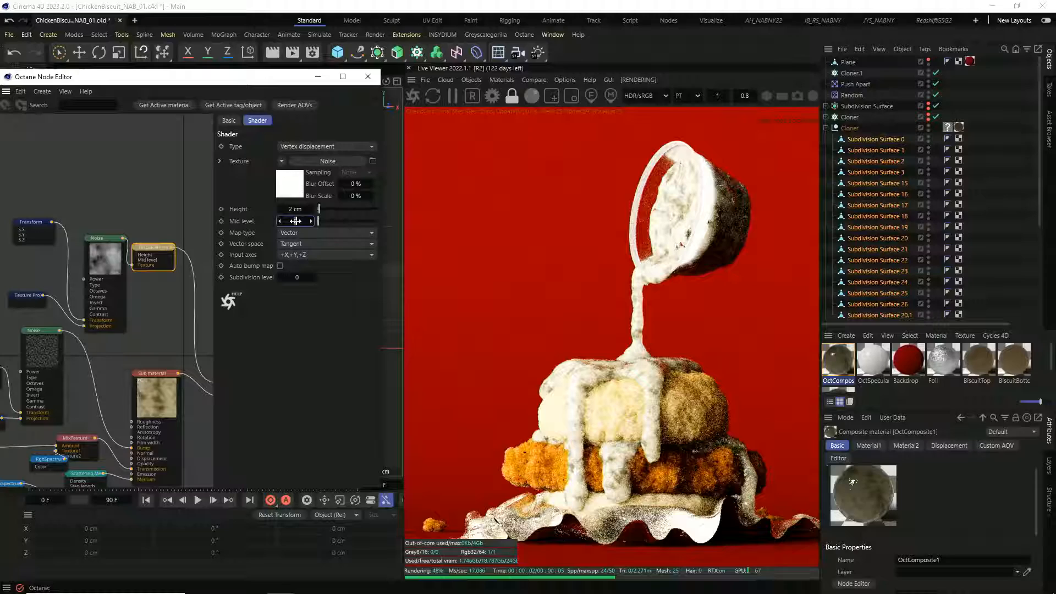
{"action": "left_click_drag", "start_coordinate": [296, 222], "coordinate": [324, 221]}
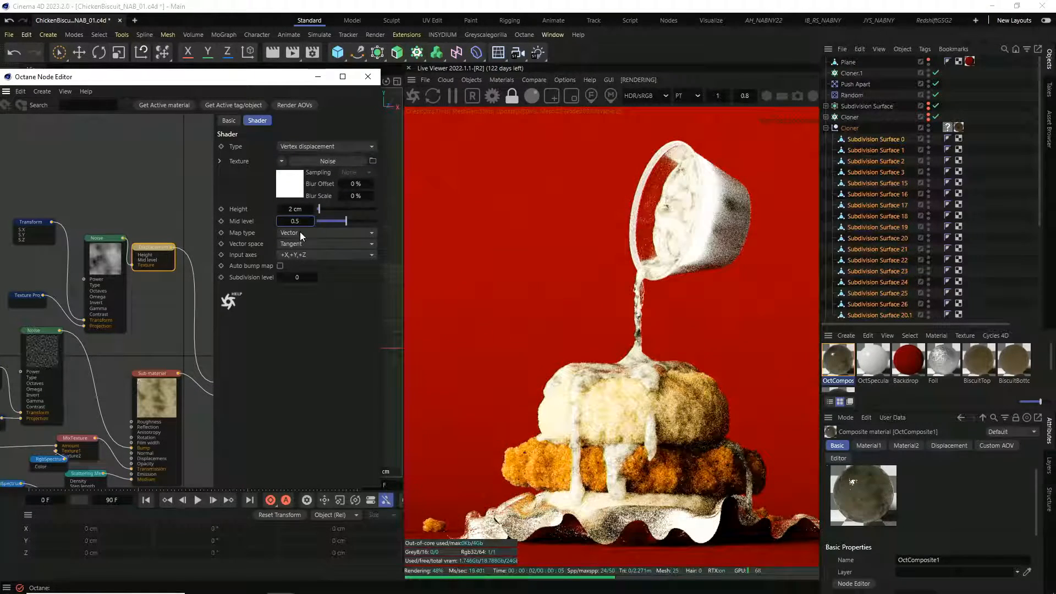
{"action": "left_click_drag", "start_coordinate": [346, 220], "coordinate": [331, 219]}
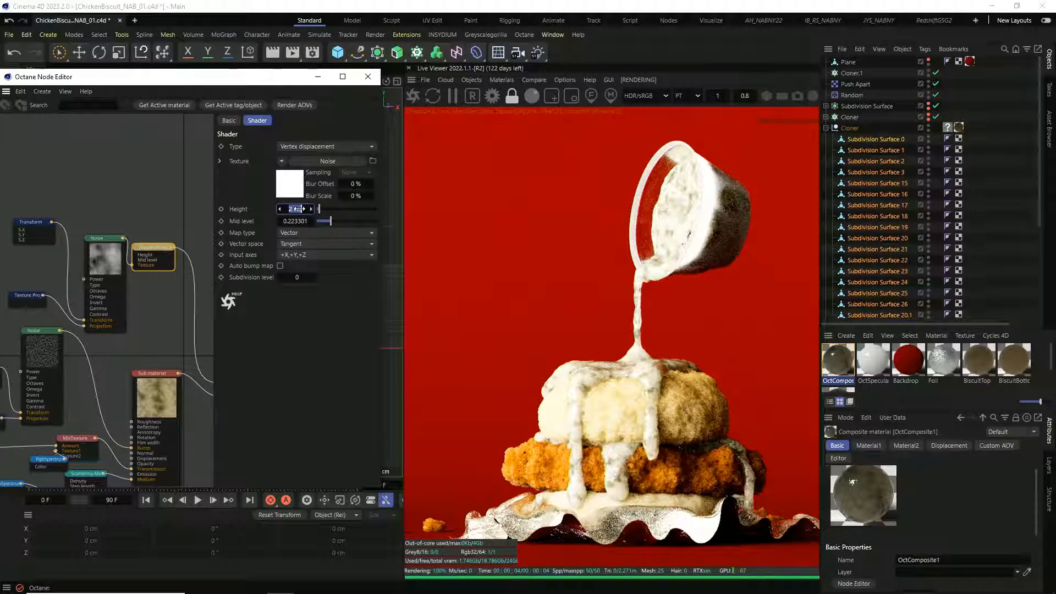
Set the Displacement node's height to 4 cm and inspect the sauce on the sandwich in the render
{"action": "type", "text": "4"}
{"action": "key", "text": "Return"}
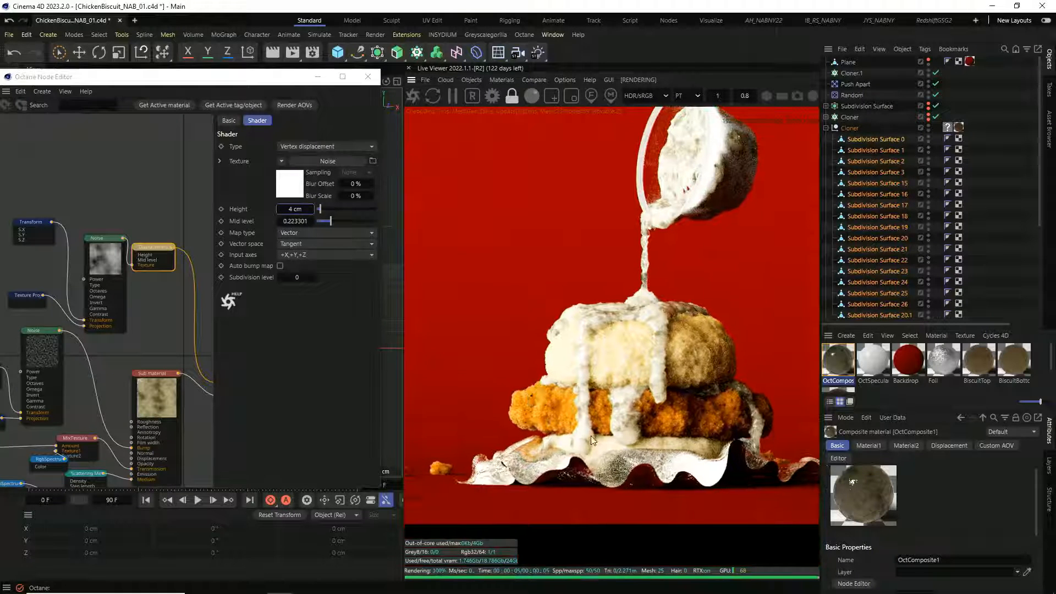
{"action": "scroll", "coordinate": [593, 417], "scroll_direction": "up", "scroll_amount": 3}
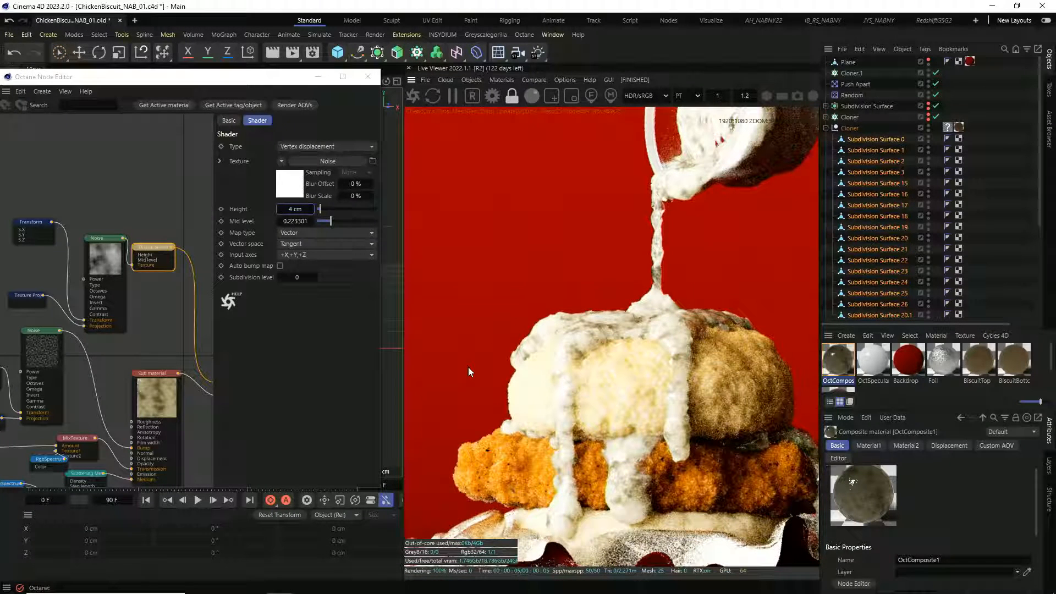
{"action": "scroll", "coordinate": [646, 367], "scroll_direction": "down", "scroll_amount": 3}
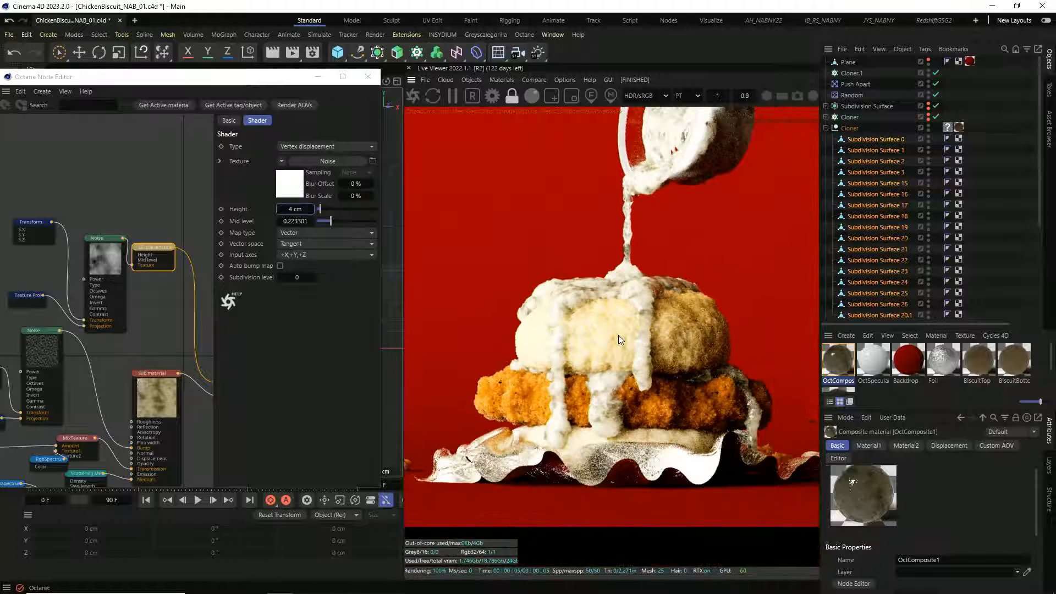
{"action": "scroll", "coordinate": [133, 286], "scroll_direction": "down", "scroll_amount": 2}
{"action": "scroll", "coordinate": [131, 244], "scroll_direction": "down", "scroll_amount": 2}
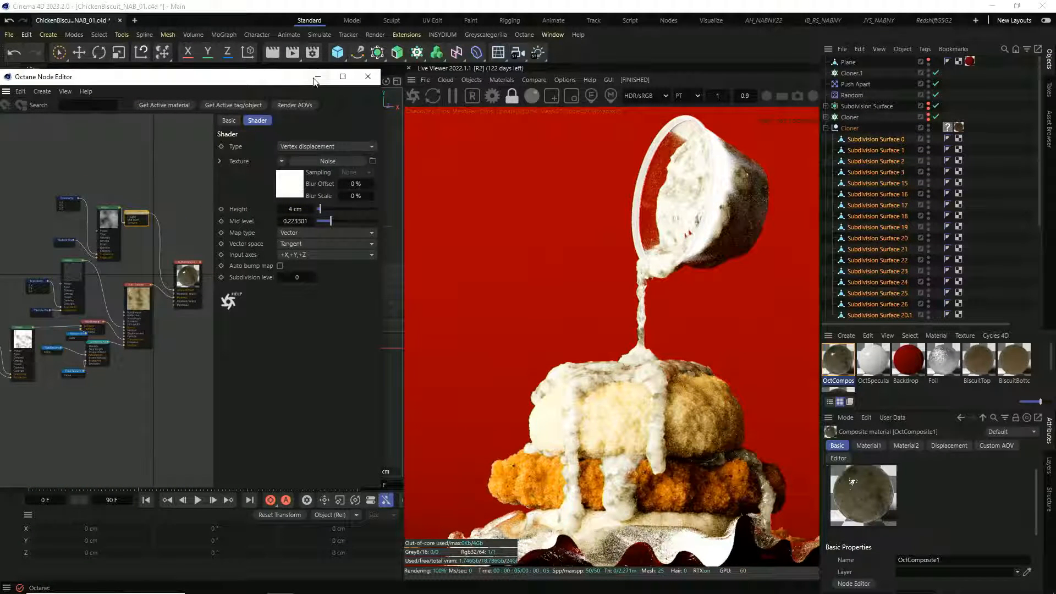
Delete the Displacement node together with its noise, transform and projection nodes from the composite material
{"action": "left_click_drag", "start_coordinate": [308, 82], "coordinate": [348, 86]}
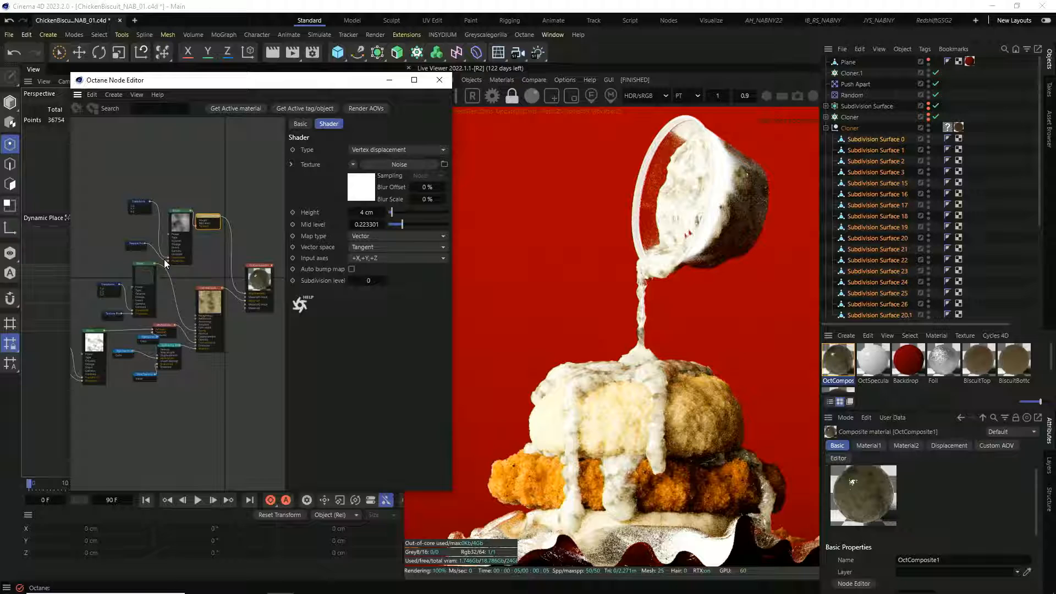
{"action": "scroll", "coordinate": [165, 264], "scroll_direction": "up", "scroll_amount": 3}
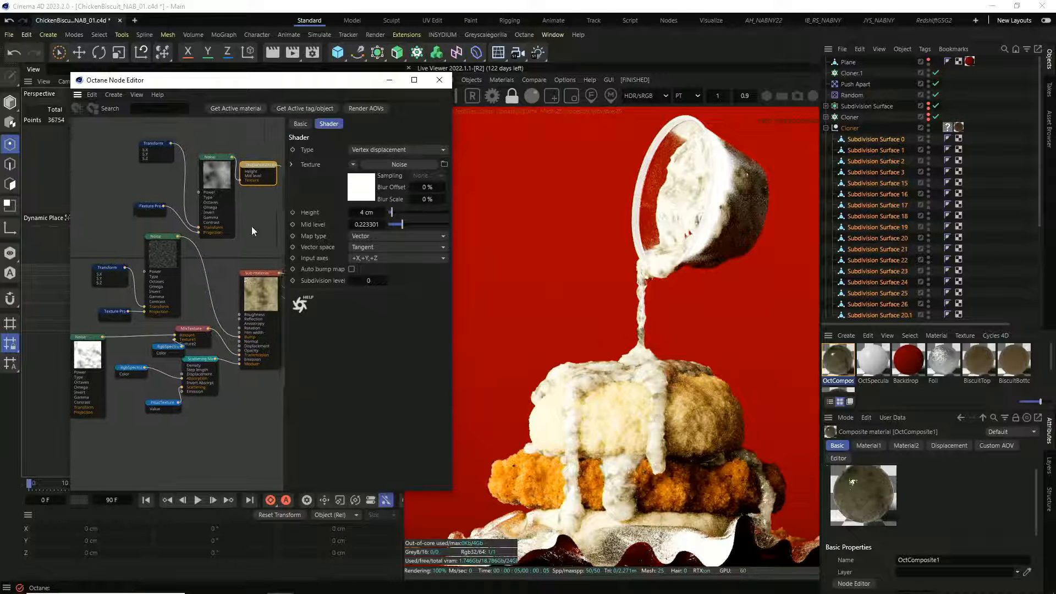
{"action": "middle_click_drag", "start_coordinate": [252, 226], "coordinate": [228, 240]}
{"action": "left_click", "coordinate": [132, 143]}
{"action": "left_click_drag", "start_coordinate": [127, 142], "coordinate": [175, 173]}
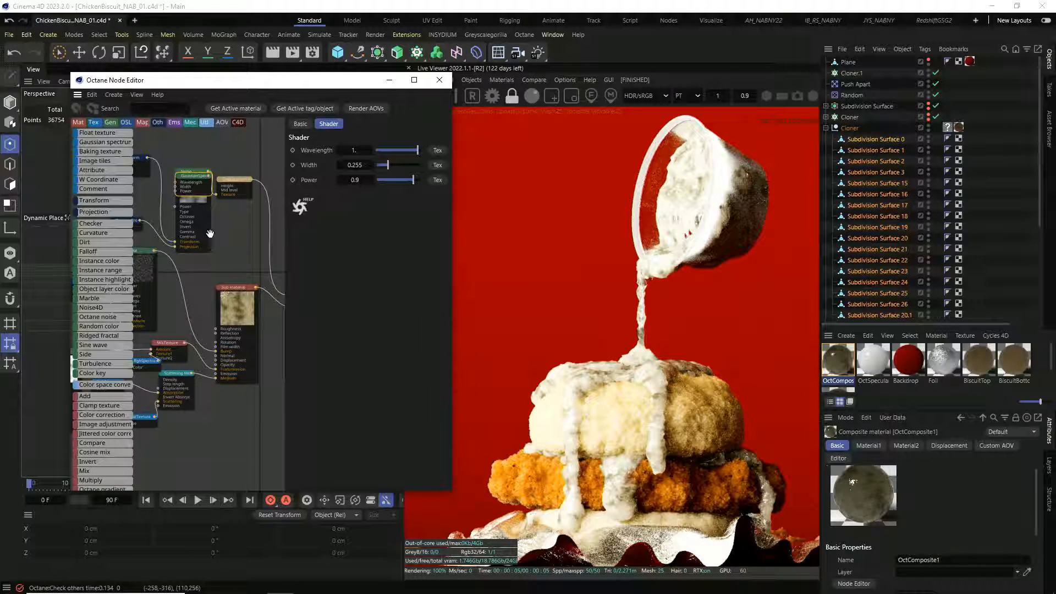
{"action": "left_click_drag", "start_coordinate": [112, 119], "coordinate": [108, 117]}
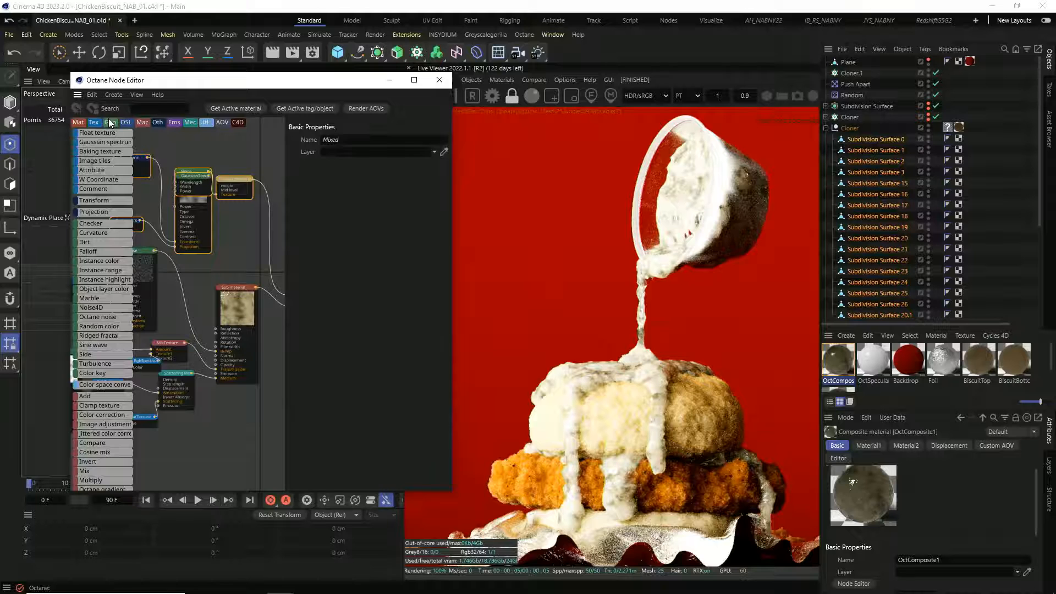
{"action": "key", "text": "Delete"}
Delete the bump noise and the mix noise along with their transform and projection nodes
{"action": "middle_click_drag", "start_coordinate": [175, 218], "coordinate": [204, 219]}
{"action": "scroll", "coordinate": [199, 203], "scroll_direction": "down", "scroll_amount": 3}
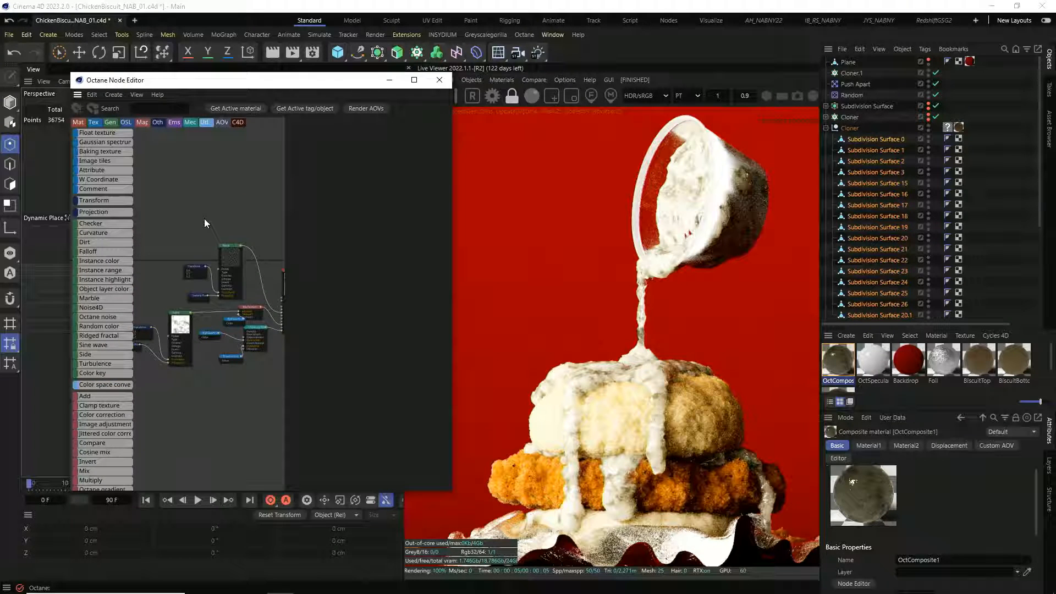
{"action": "left_click_drag", "start_coordinate": [246, 291], "coordinate": [249, 299]}
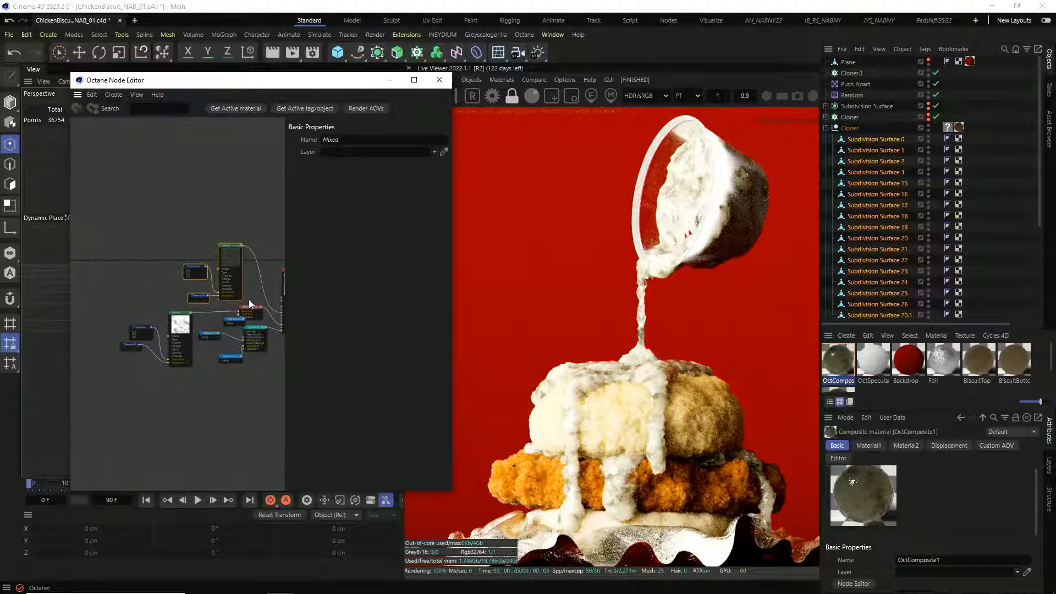
{"action": "key", "text": "Delete"}
{"action": "left_click_drag", "start_coordinate": [119, 299], "coordinate": [198, 377]}
{"action": "key", "text": "Delete"}
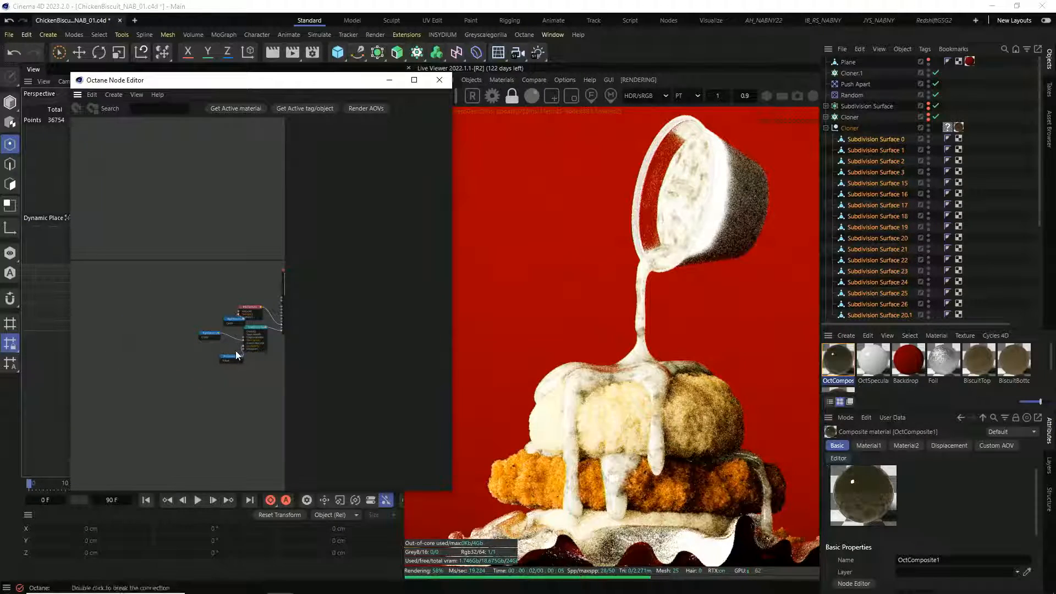
Delete the Mix texture and the RGB spectrum node that feeds it
{"action": "scroll", "coordinate": [230, 352], "scroll_direction": "up", "scroll_amount": 3}
{"action": "left_click_drag", "start_coordinate": [230, 253], "coordinate": [259, 299]}
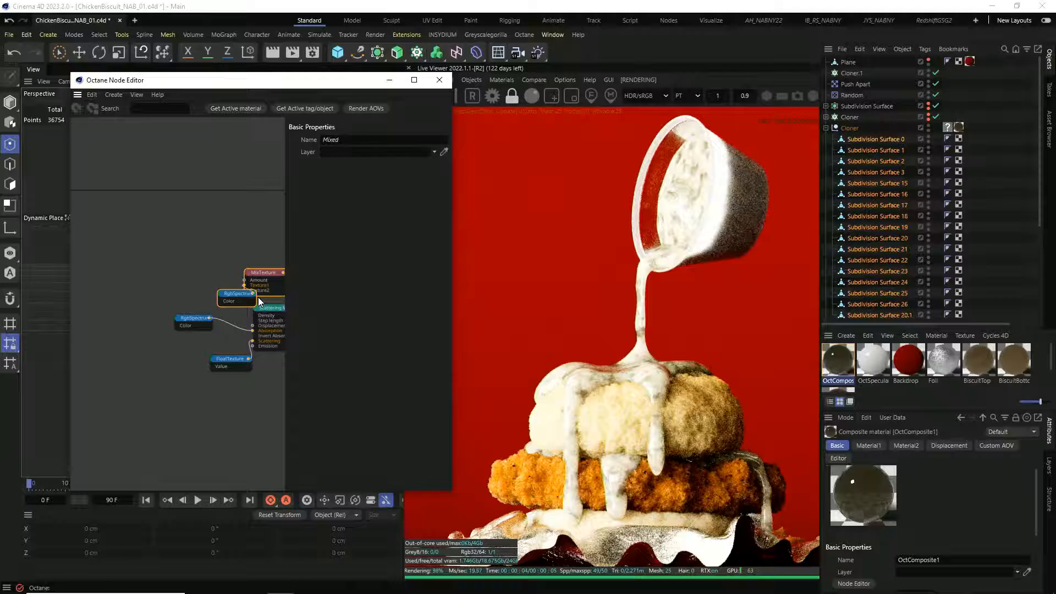
{"action": "key", "text": "Delete"}
Move the scattering Float texture clear of the medium node and set its value to 0
{"action": "left_click", "coordinate": [191, 318]}
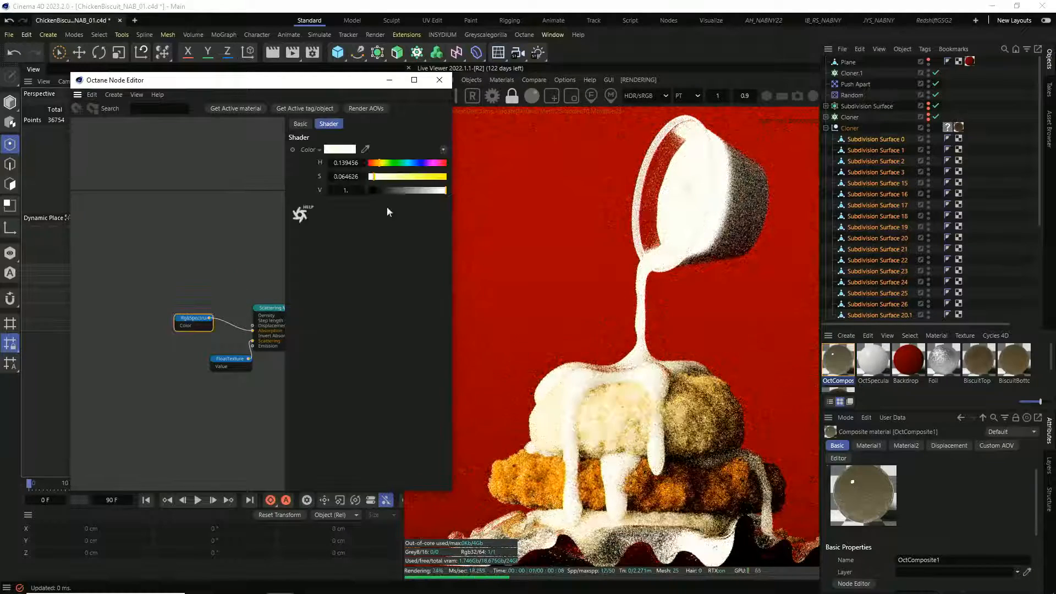
{"action": "left_click_drag", "start_coordinate": [230, 360], "coordinate": [182, 374]}
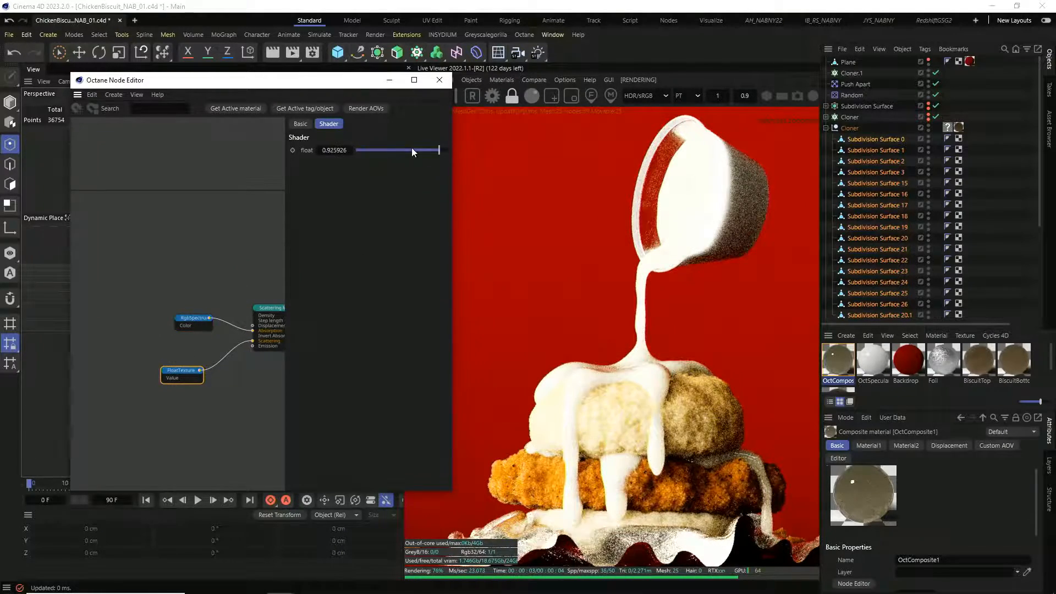
{"action": "left_click", "coordinate": [411, 149]}
{"action": "left_click", "coordinate": [190, 319]}
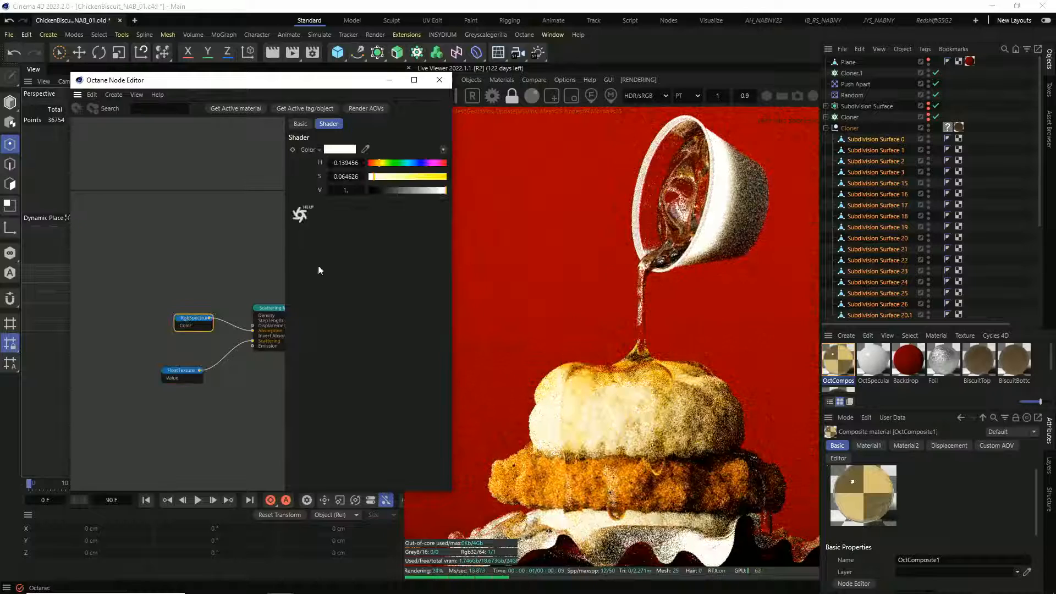
Connect a new RGB spectrum to the sub material's transmission and set its saturation to about 0.227
{"action": "scroll", "coordinate": [233, 246], "scroll_direction": "up", "scroll_amount": 1}
{"action": "middle_click_drag", "start_coordinate": [233, 246], "coordinate": [147, 277]}
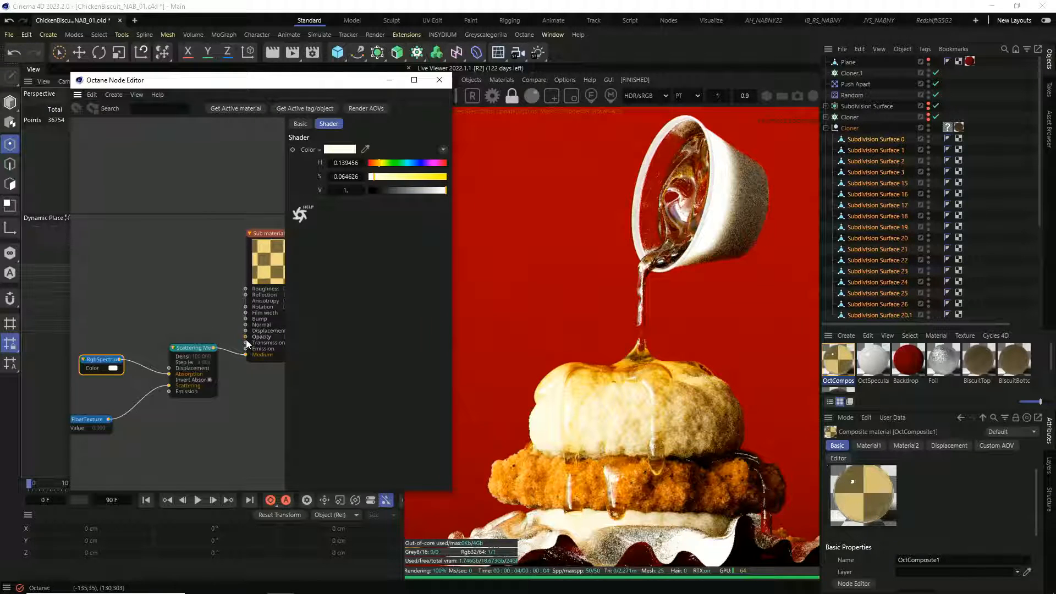
{"action": "left_click_drag", "start_coordinate": [245, 342], "coordinate": [207, 295]}
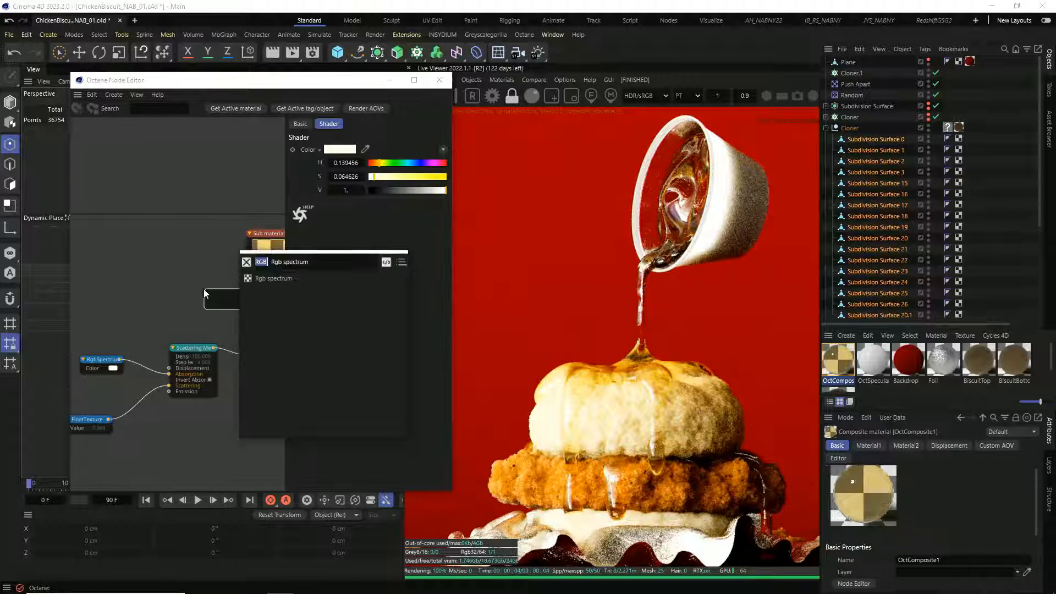
{"action": "key", "text": "Return"}
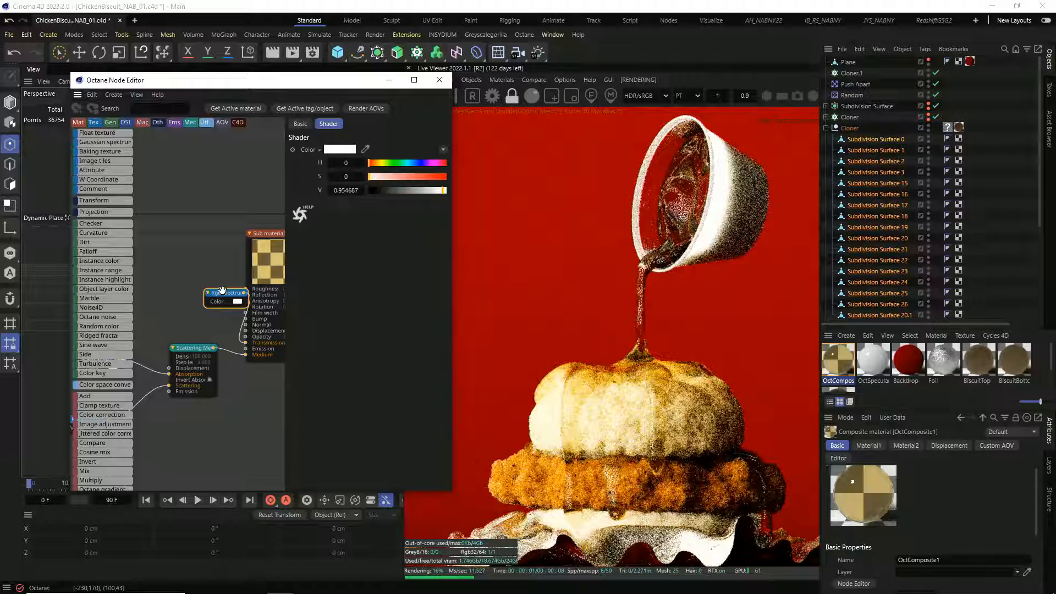
{"action": "left_click_drag", "start_coordinate": [222, 290], "coordinate": [181, 279]}
{"action": "left_click", "coordinate": [386, 177]}
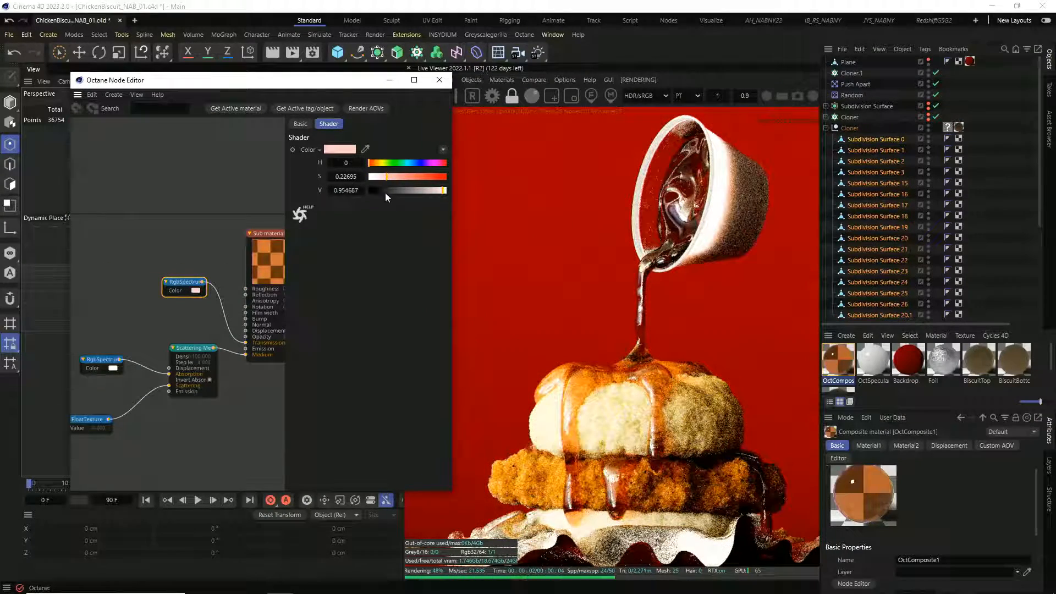
Set the Scattering Medium node's density to 600
{"action": "left_click", "coordinate": [183, 347]}
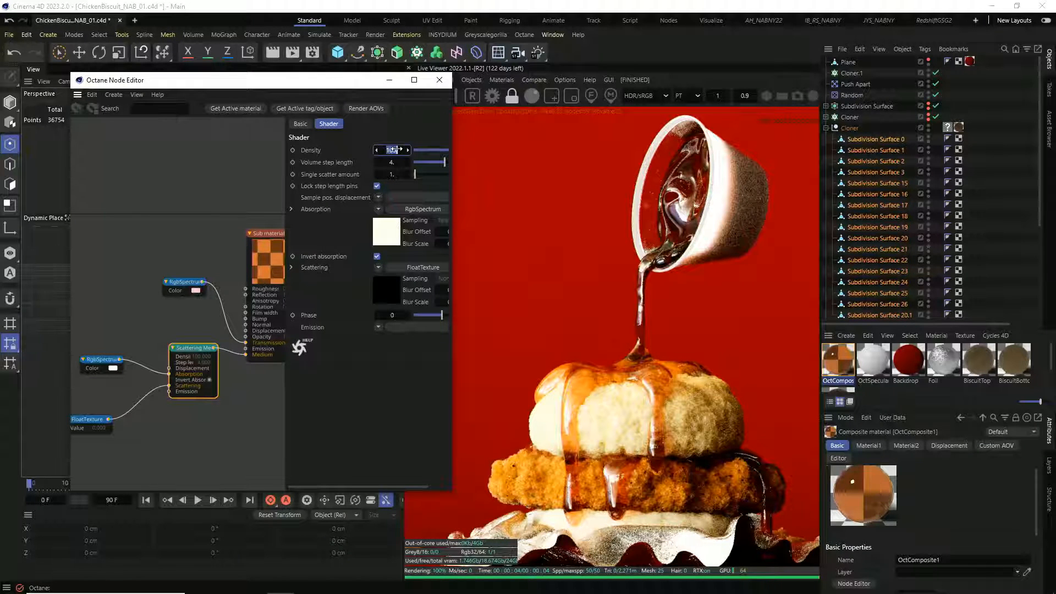
{"action": "left_click", "coordinate": [396, 149]}
{"action": "type", "text": "600"}
{"action": "key", "text": "Return"}
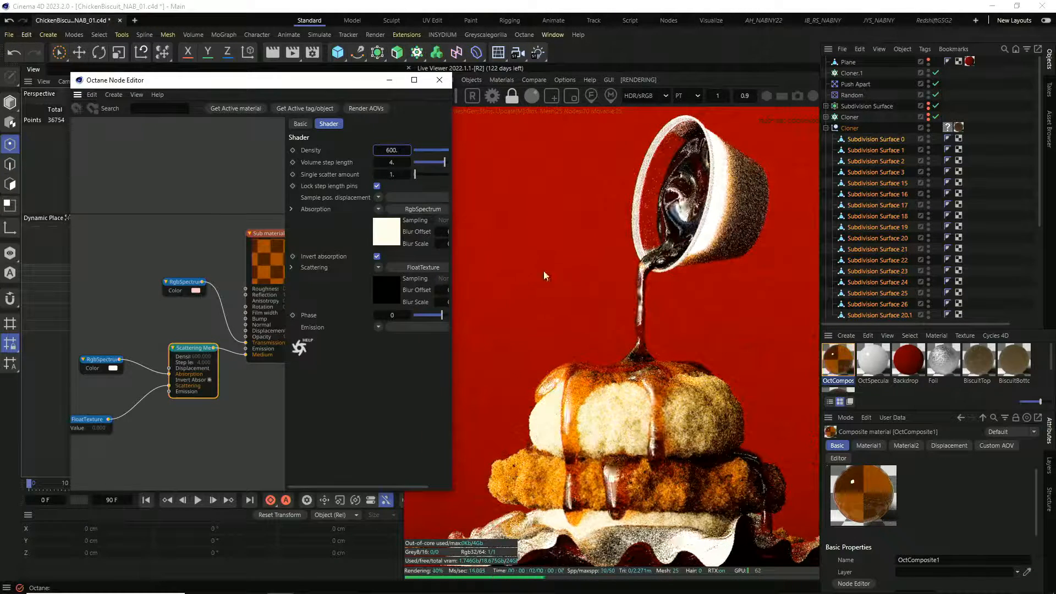
Examine the sauce in the render up close, on the bun, in the pouring stream and inside the cup
{"action": "left_click", "coordinate": [594, 423]}
{"action": "scroll", "coordinate": [594, 424], "scroll_direction": "up", "scroll_amount": 5}
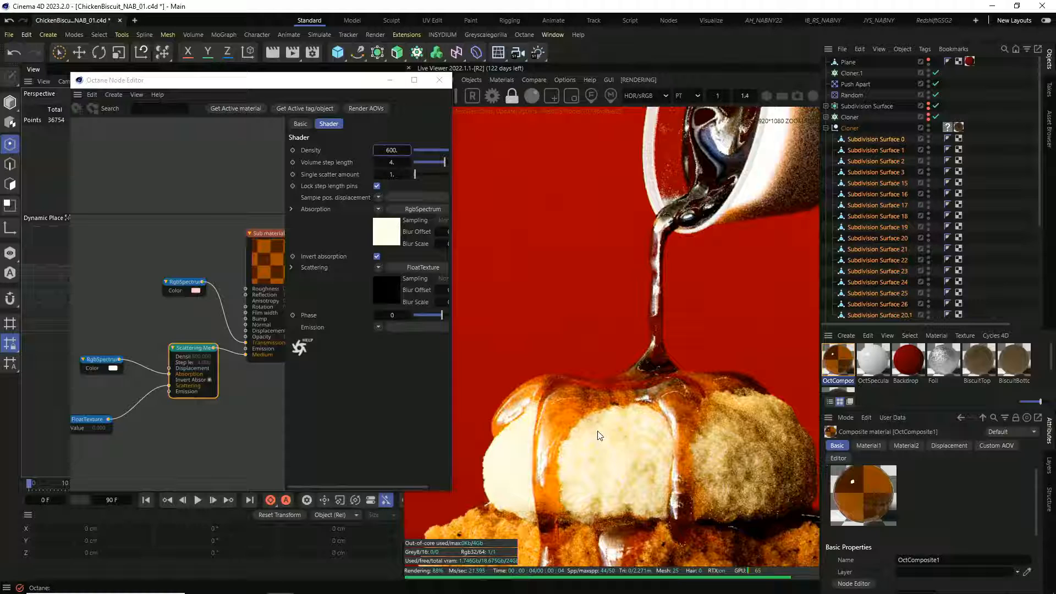
{"action": "left_click_drag", "start_coordinate": [641, 383], "coordinate": [630, 479]}
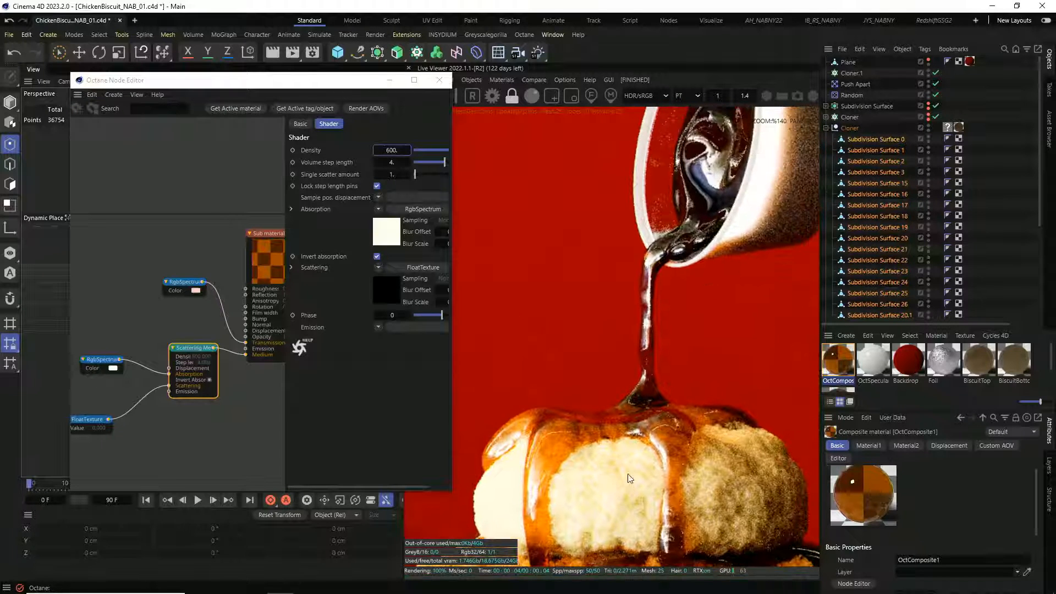
{"action": "left_click_drag", "start_coordinate": [674, 209], "coordinate": [638, 320]}
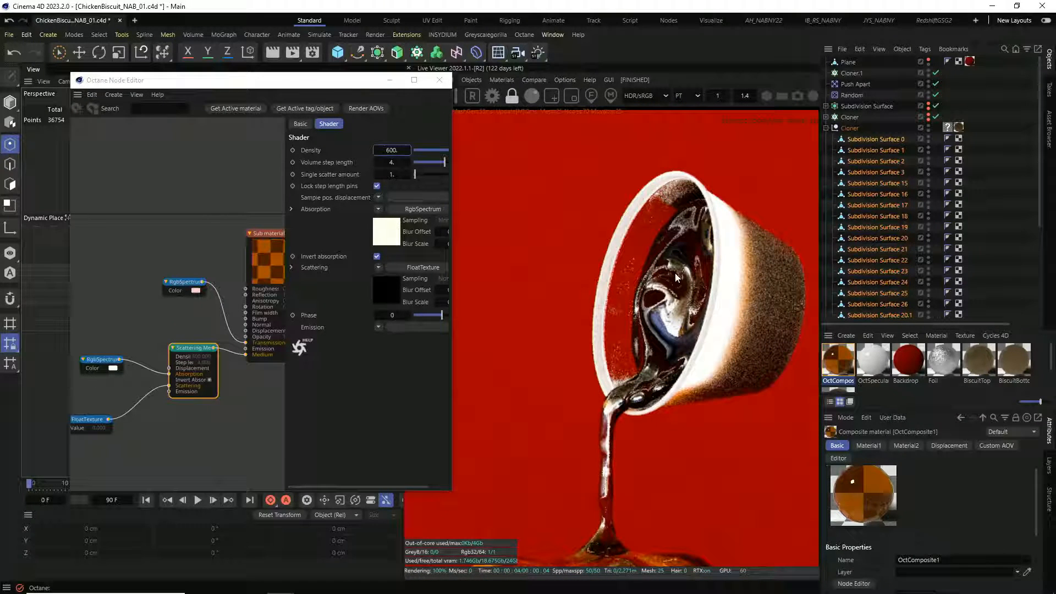
{"action": "scroll", "coordinate": [696, 301], "scroll_direction": "down", "scroll_amount": 2}
{"action": "left_click_drag", "start_coordinate": [695, 302], "coordinate": [701, 234]}
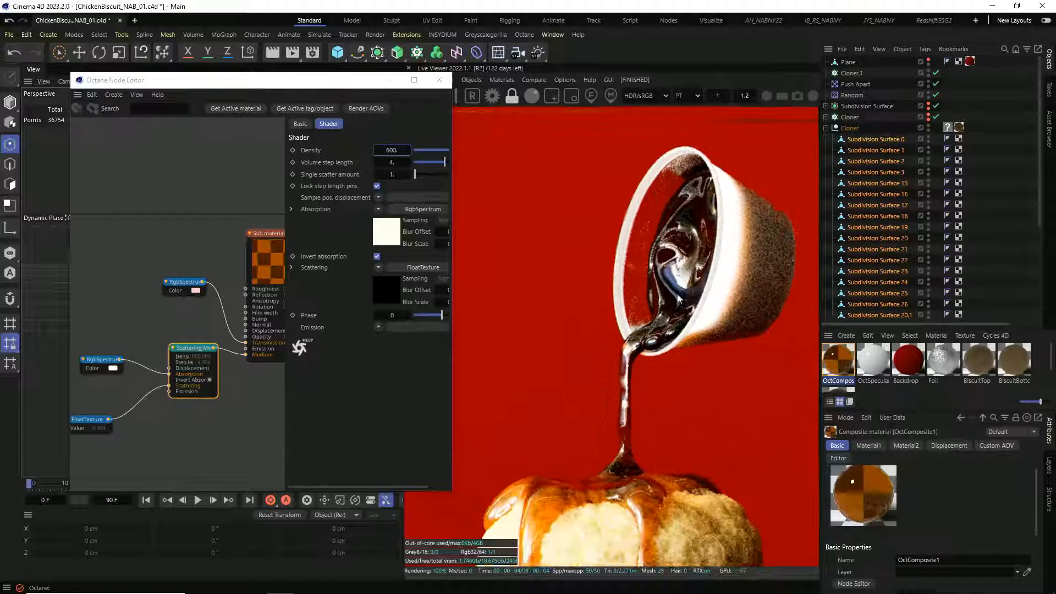
{"action": "scroll", "coordinate": [648, 386], "scroll_direction": "down", "scroll_amount": 4}
{"action": "left_click_drag", "start_coordinate": [648, 387], "coordinate": [678, 317]}
Try an IOR index of 1 on the sub material and inspect the sauce drips in the render
{"action": "middle_click_drag", "start_coordinate": [205, 265], "coordinate": [119, 249]}
{"action": "left_click", "coordinate": [194, 237]}
{"action": "left_click", "coordinate": [377, 149]}
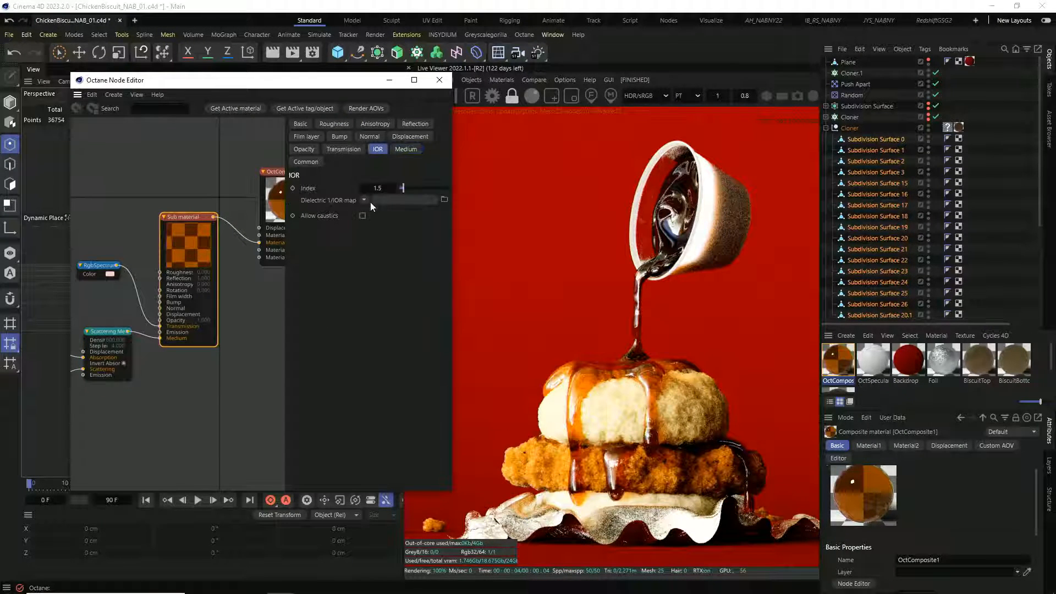
{"action": "mouse_move", "coordinate": [403, 196]}
{"action": "left_mouse_down"}
{"action": "mouse_move", "coordinate": [367, 219]}
{"action": "mouse_move", "coordinate": [393, 208]}
{"action": "left_mouse_up"}
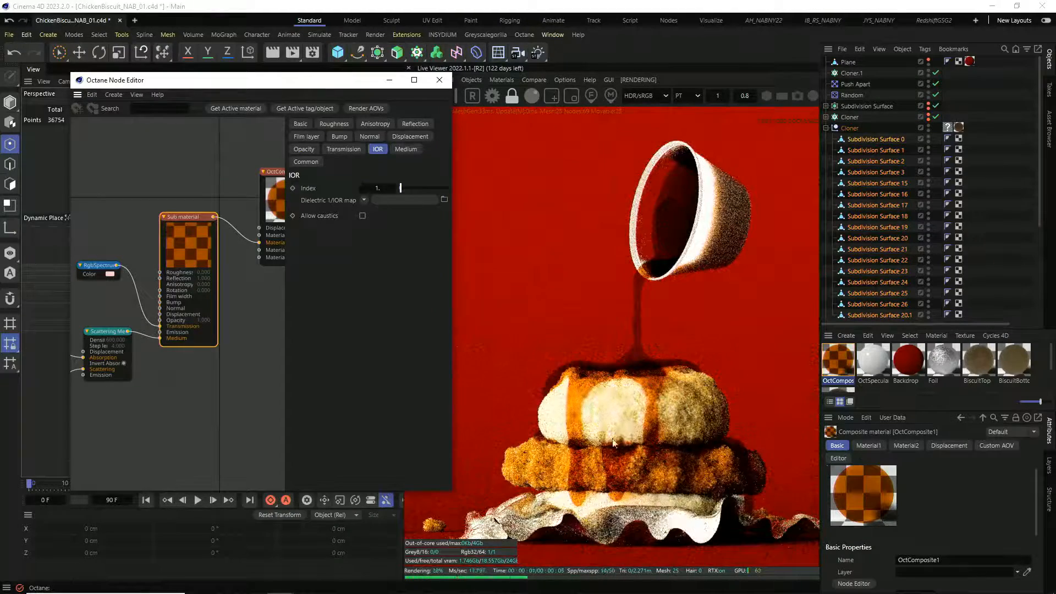
{"action": "scroll", "coordinate": [647, 332], "scroll_direction": "up", "scroll_amount": 4}
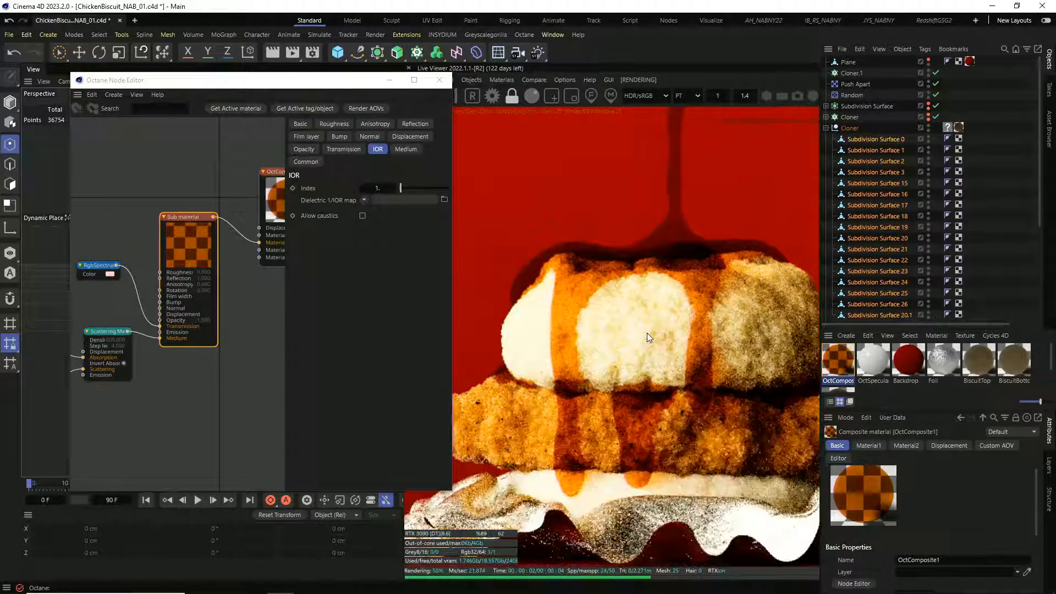
Set the sub material's IOR index to 1.5 and inspect the whole sandwich in the render
{"action": "left_click", "coordinate": [378, 187]}
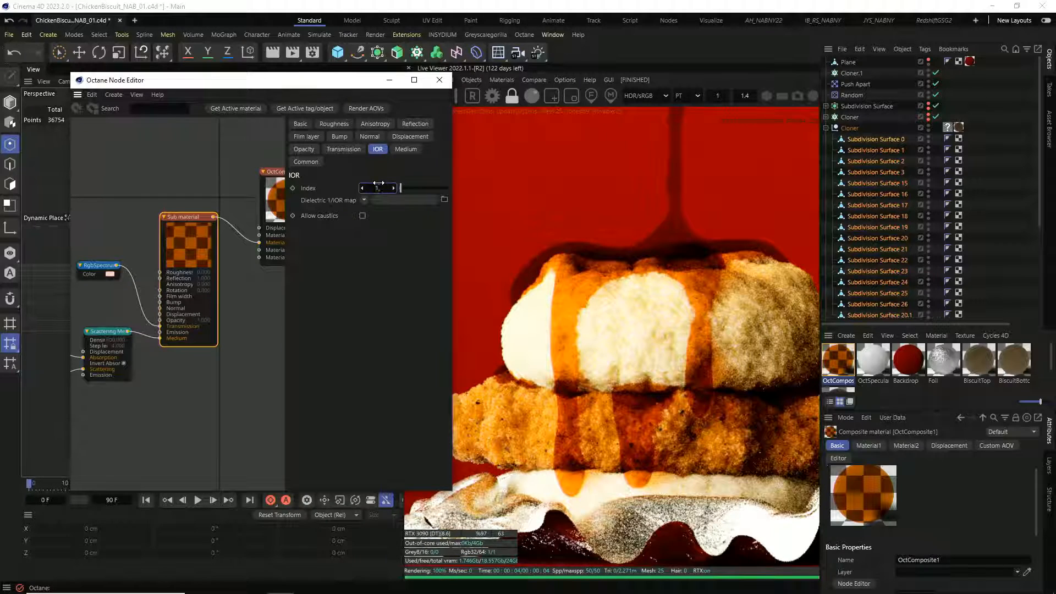
{"action": "type", "text": "1.5"}
{"action": "key", "text": "Return"}
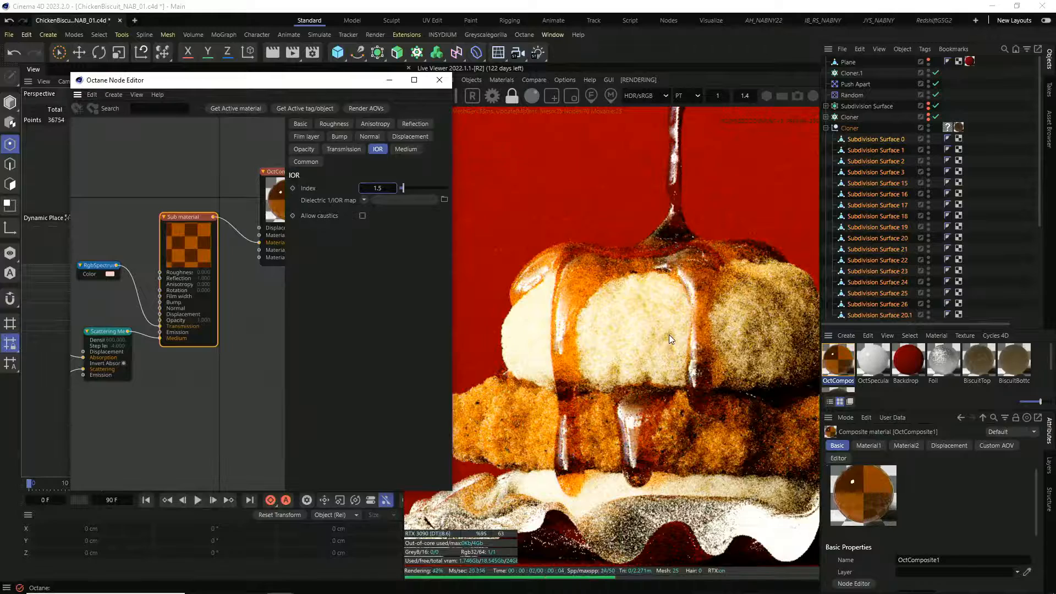
{"action": "scroll", "coordinate": [627, 352], "scroll_direction": "down", "scroll_amount": 3}
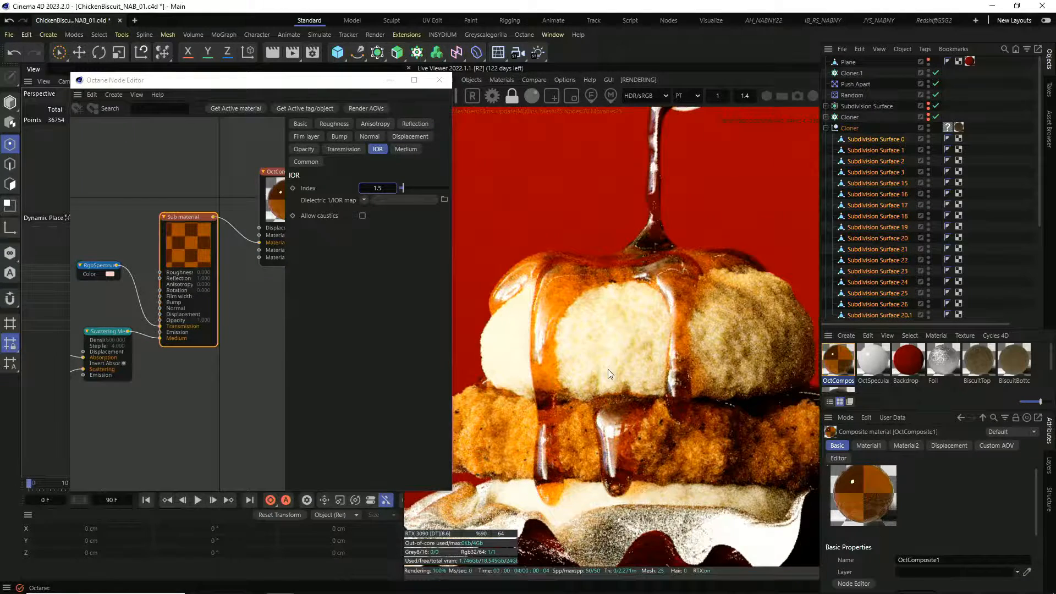
{"action": "scroll", "coordinate": [623, 341], "scroll_direction": "down", "scroll_amount": 6}
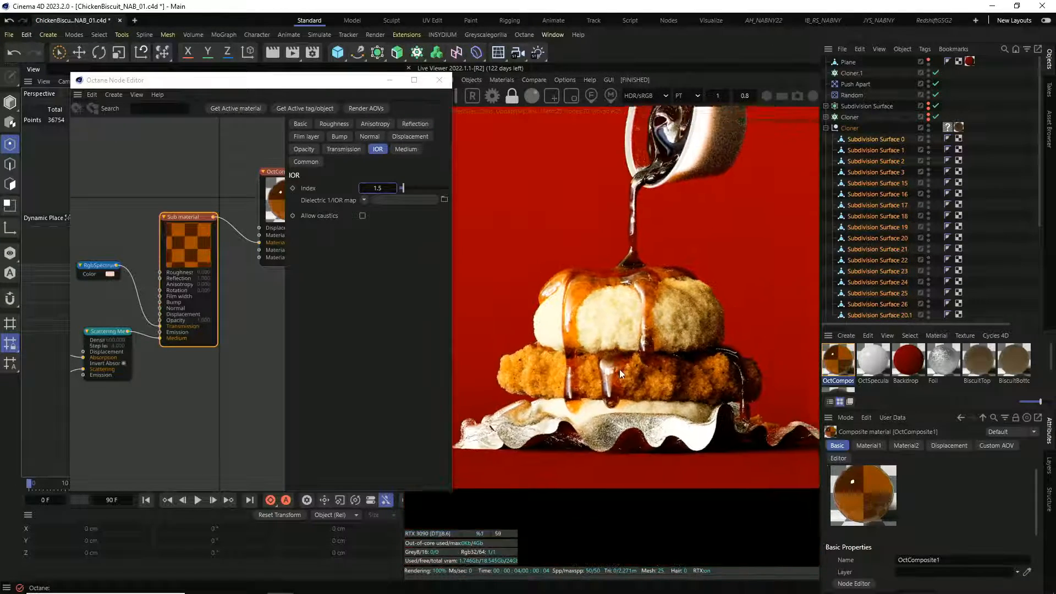
{"action": "left_click_drag", "start_coordinate": [590, 403], "coordinate": [629, 372]}
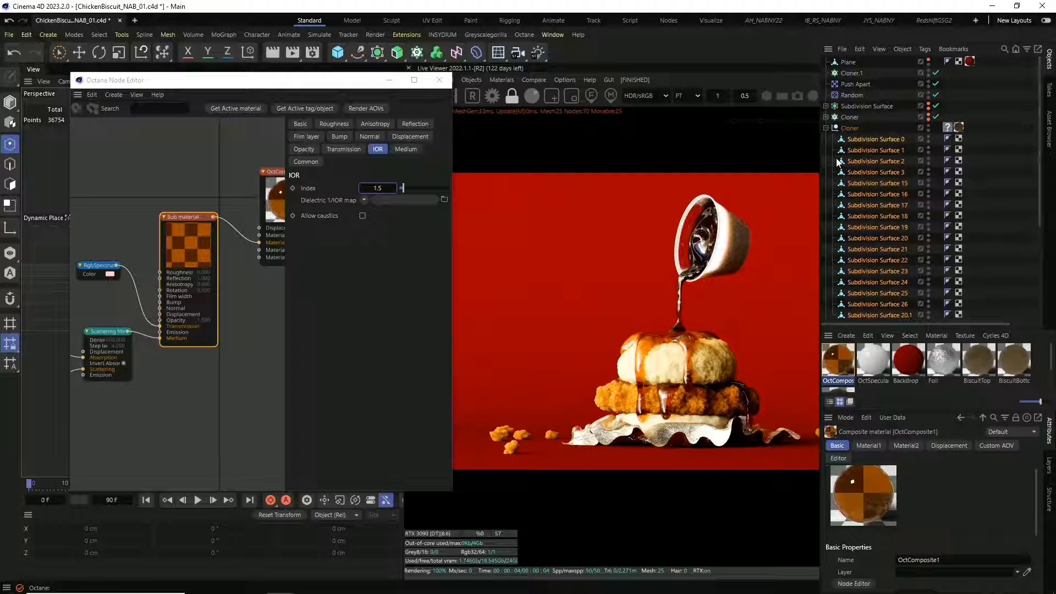
Minimize the 3D scene and switch to Microsoft Edge to show NAB_SlideShow_01.pdf
{"action": "left_click", "coordinate": [988, 6]}
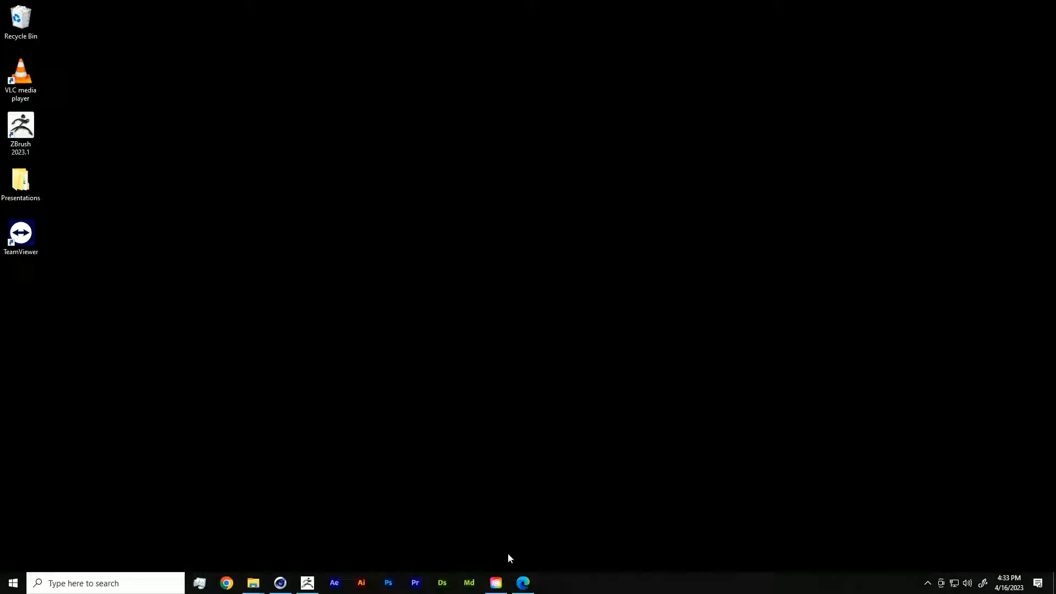
{"action": "mouse_move", "coordinate": [527, 586]}
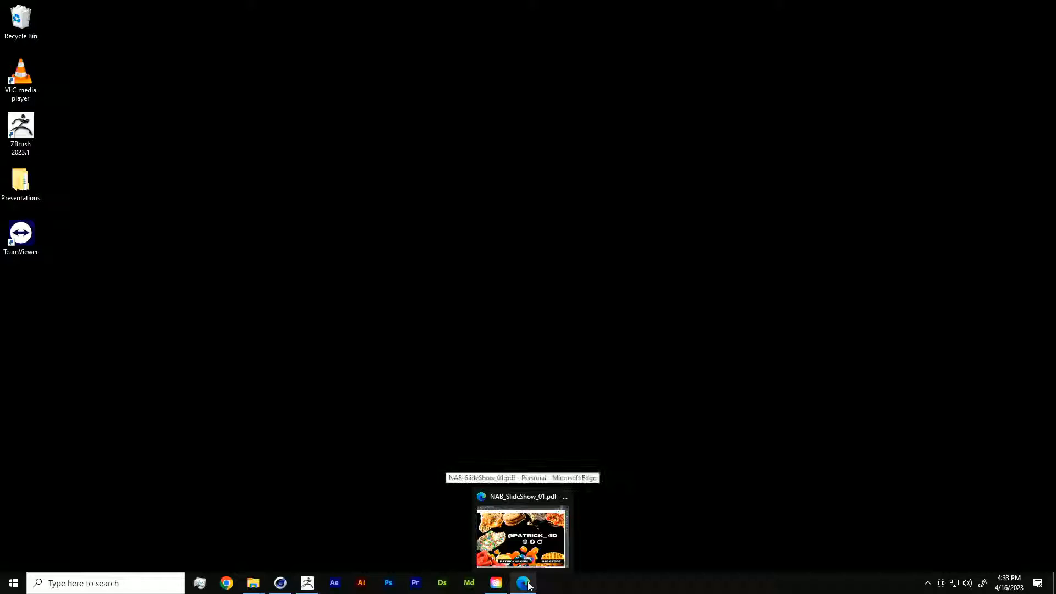
{"action": "left_click", "coordinate": [529, 577]}
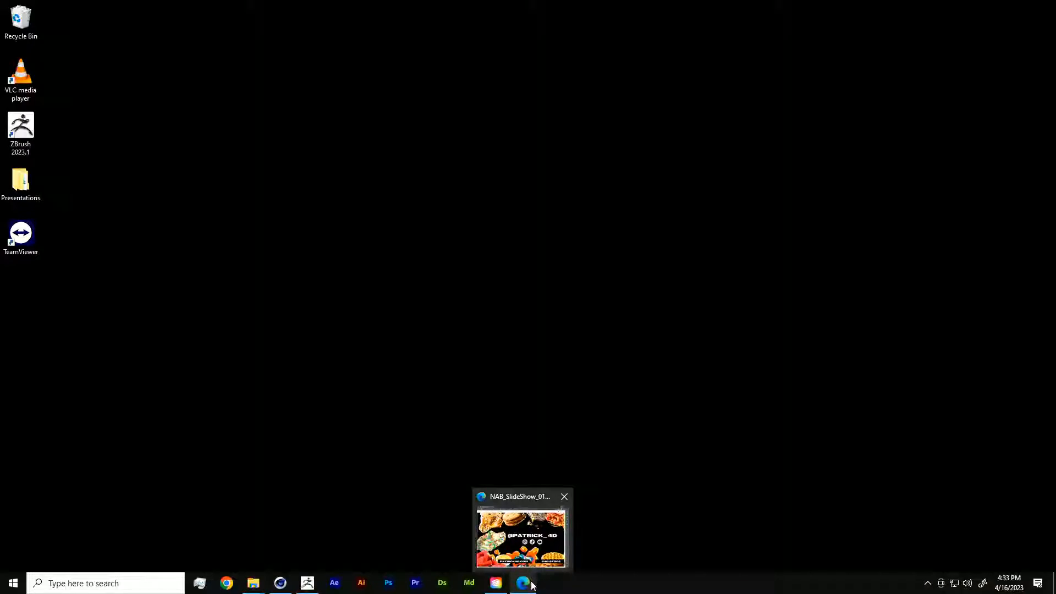
{"action": "left_click_drag", "start_coordinate": [624, 52], "coordinate": [587, 2]}
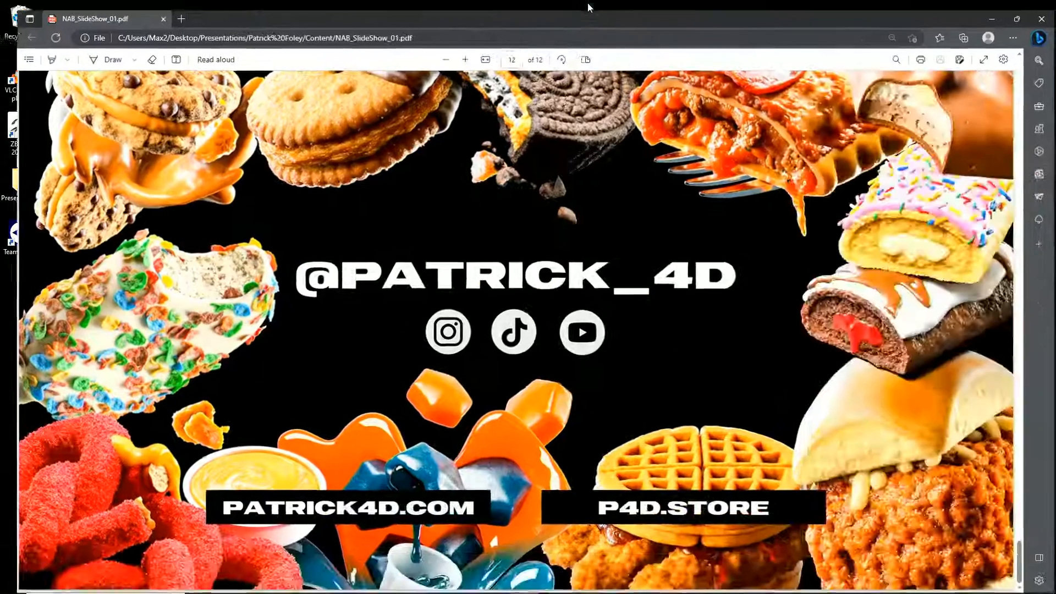